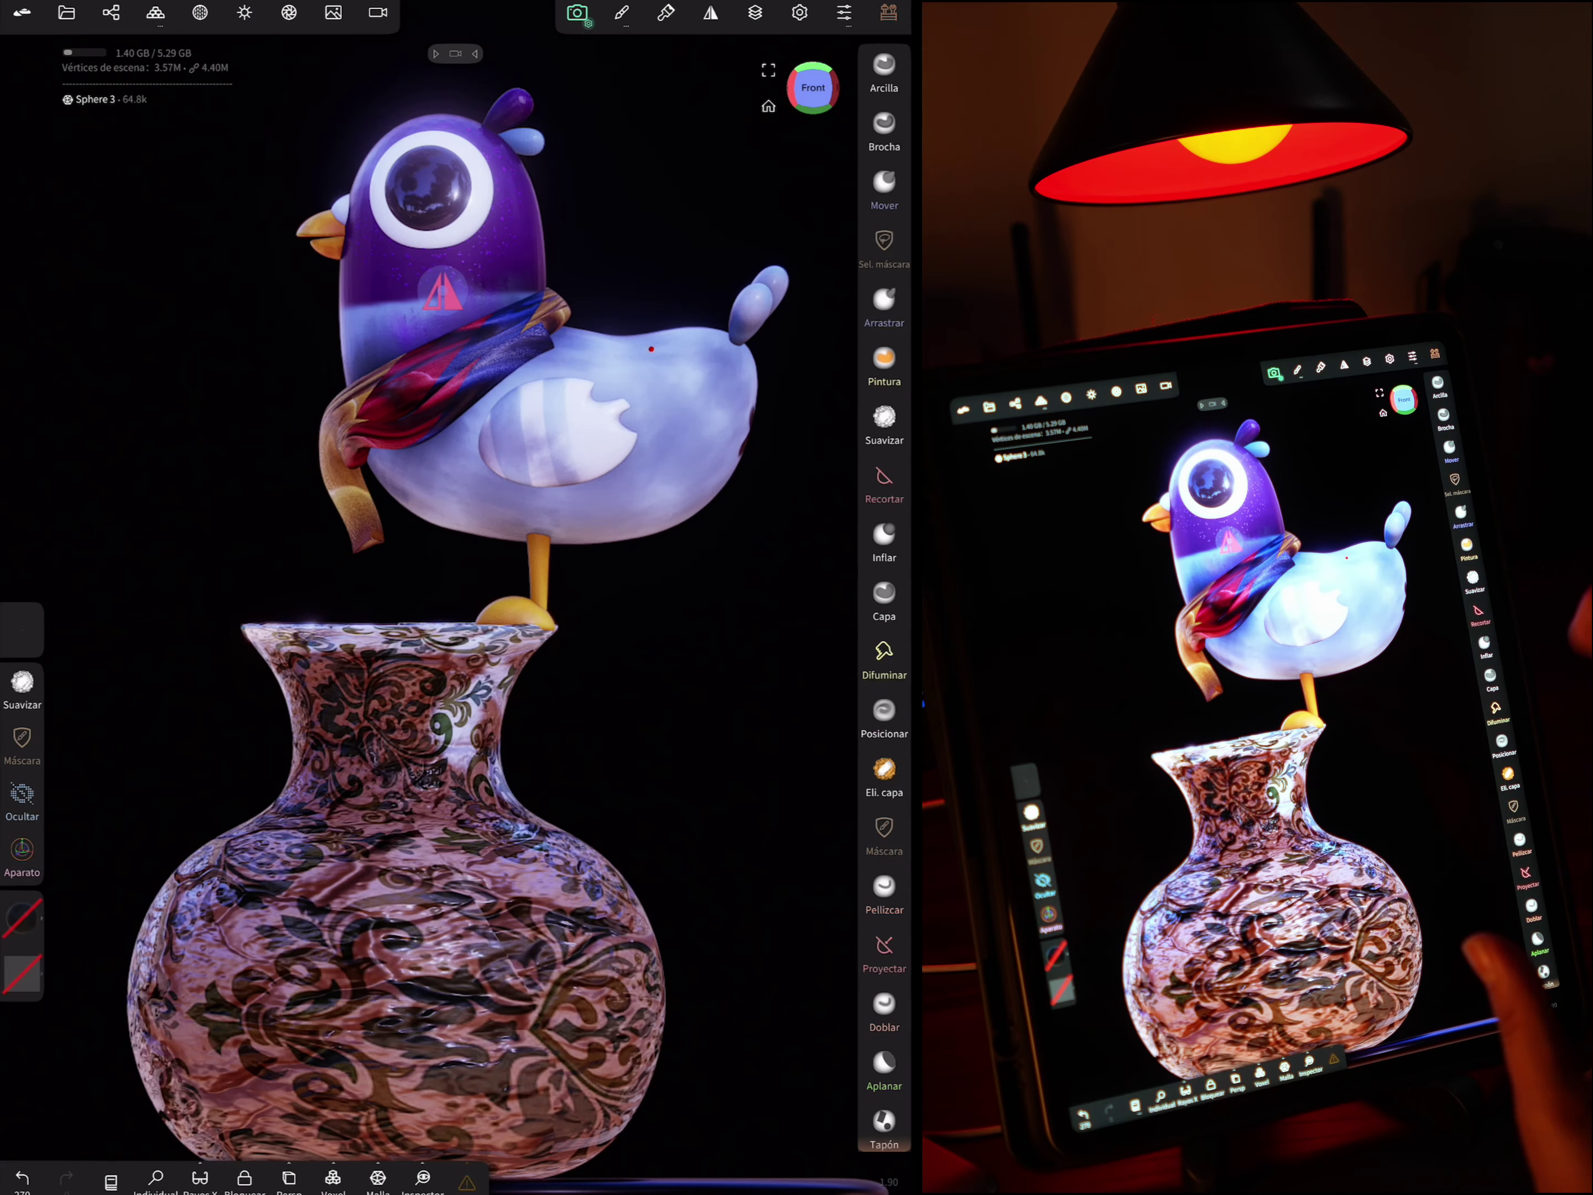
Look over the finished bird, then discard it for a new scene (Crear, Sí)
drag(650, 724, 723, 724)
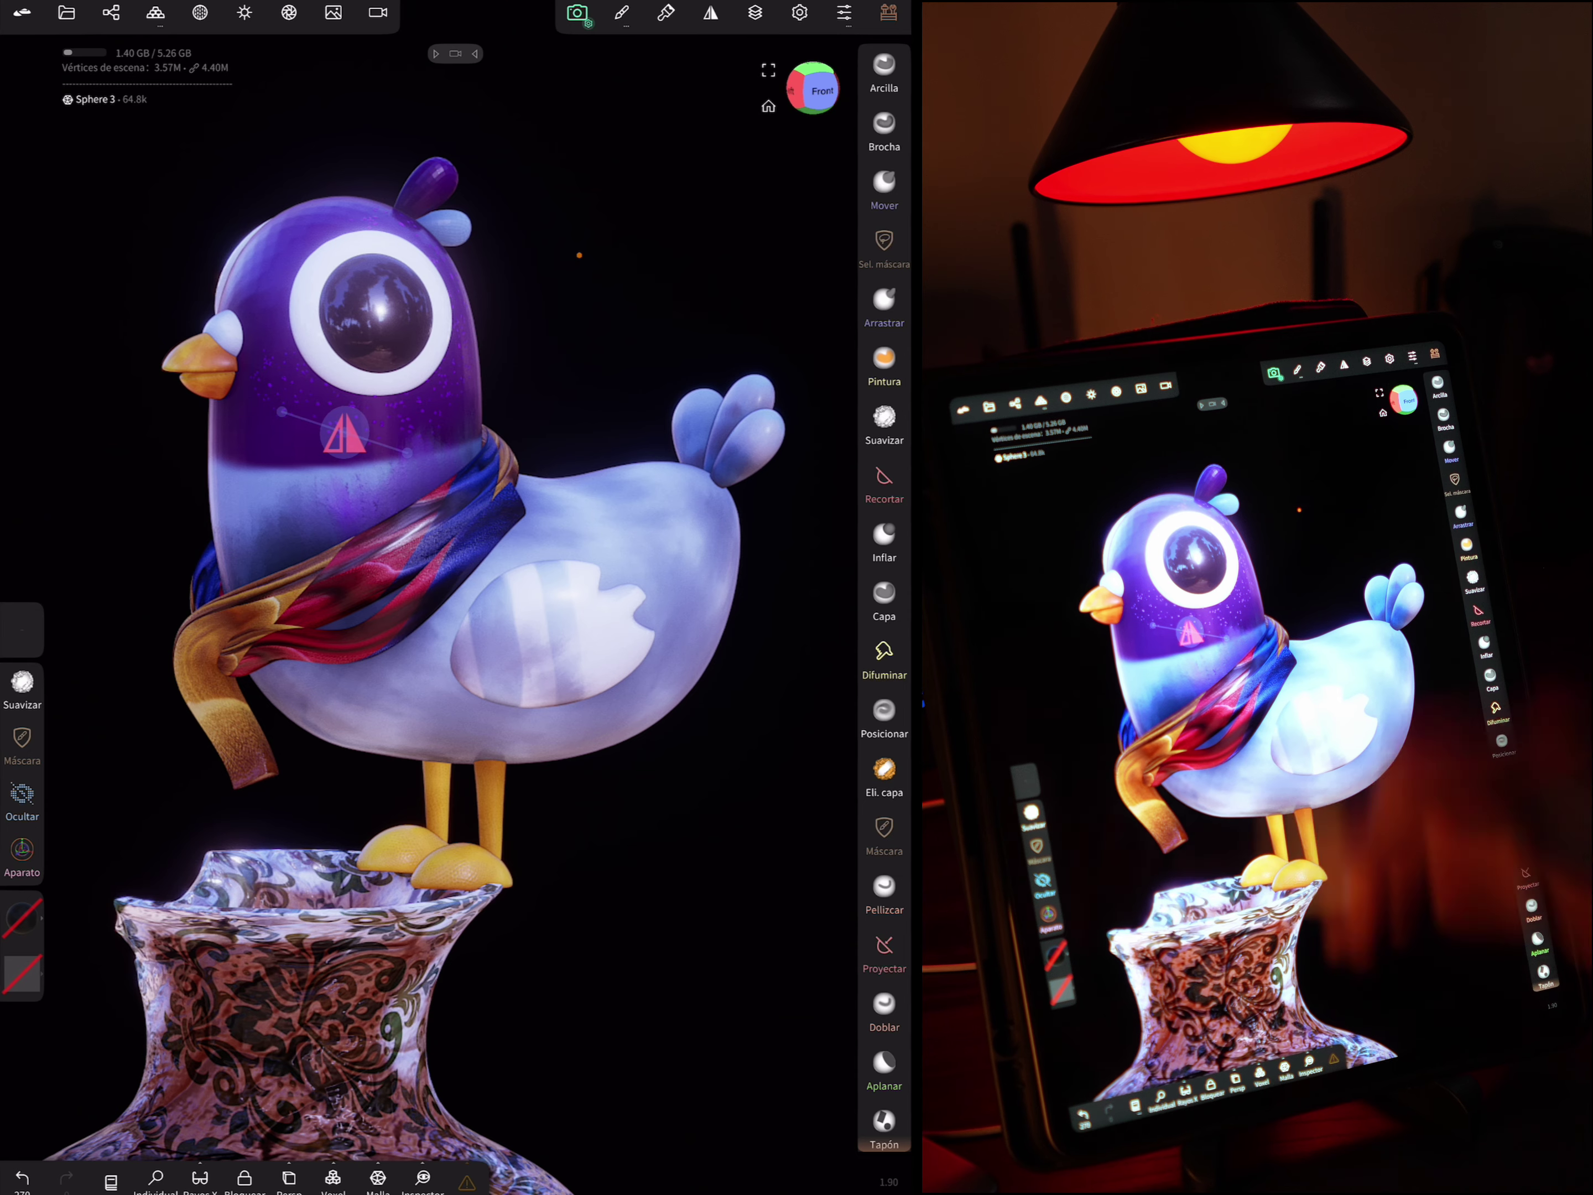
click(66, 12)
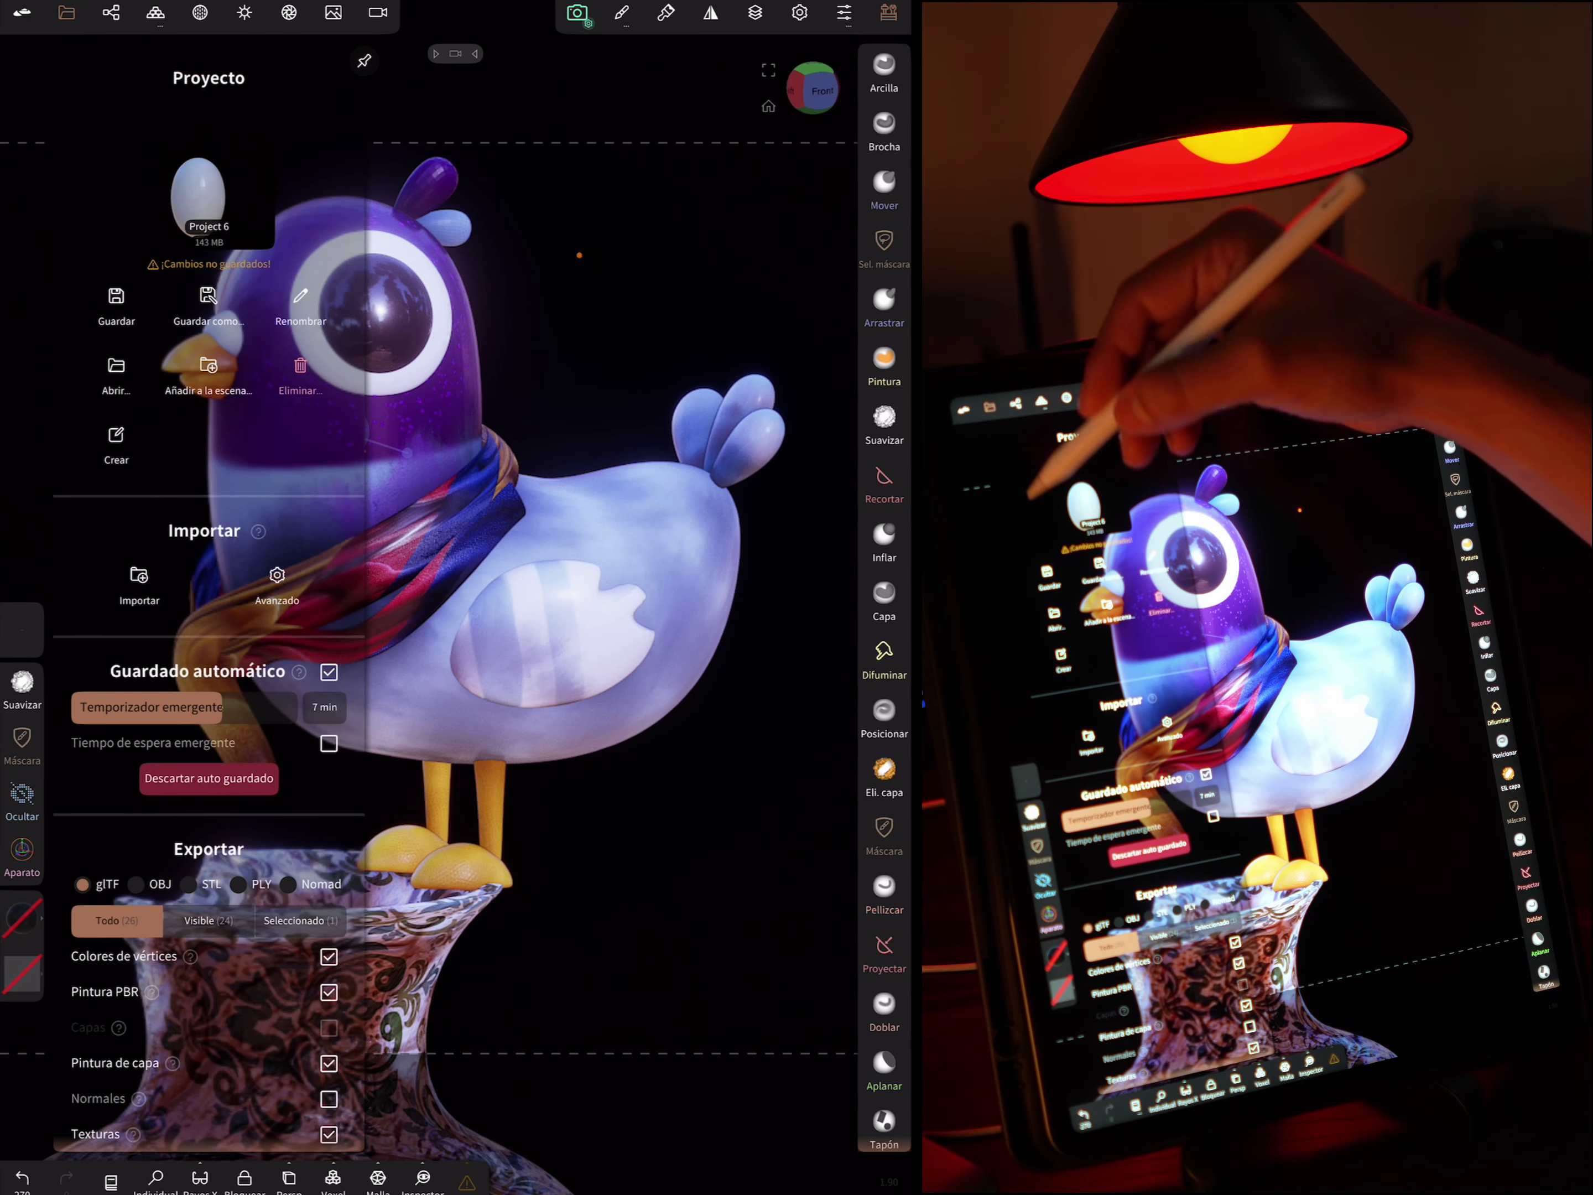
click(115, 438)
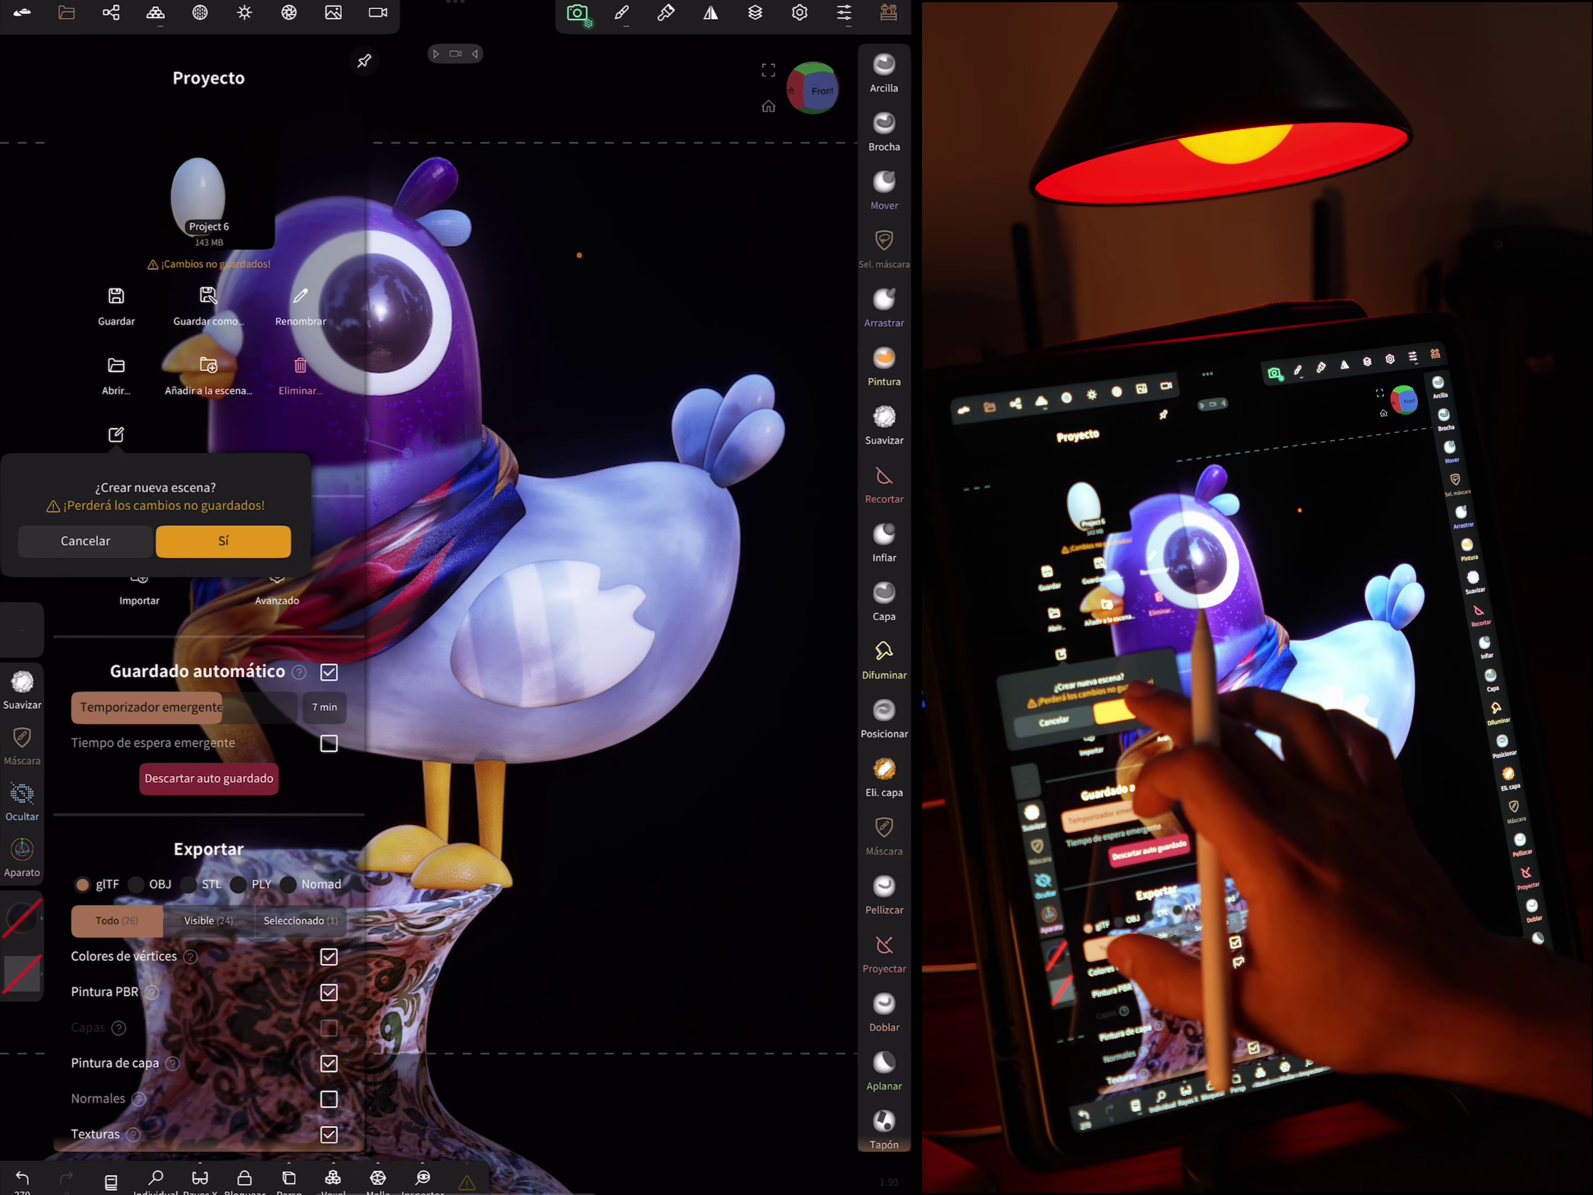
click(224, 541)
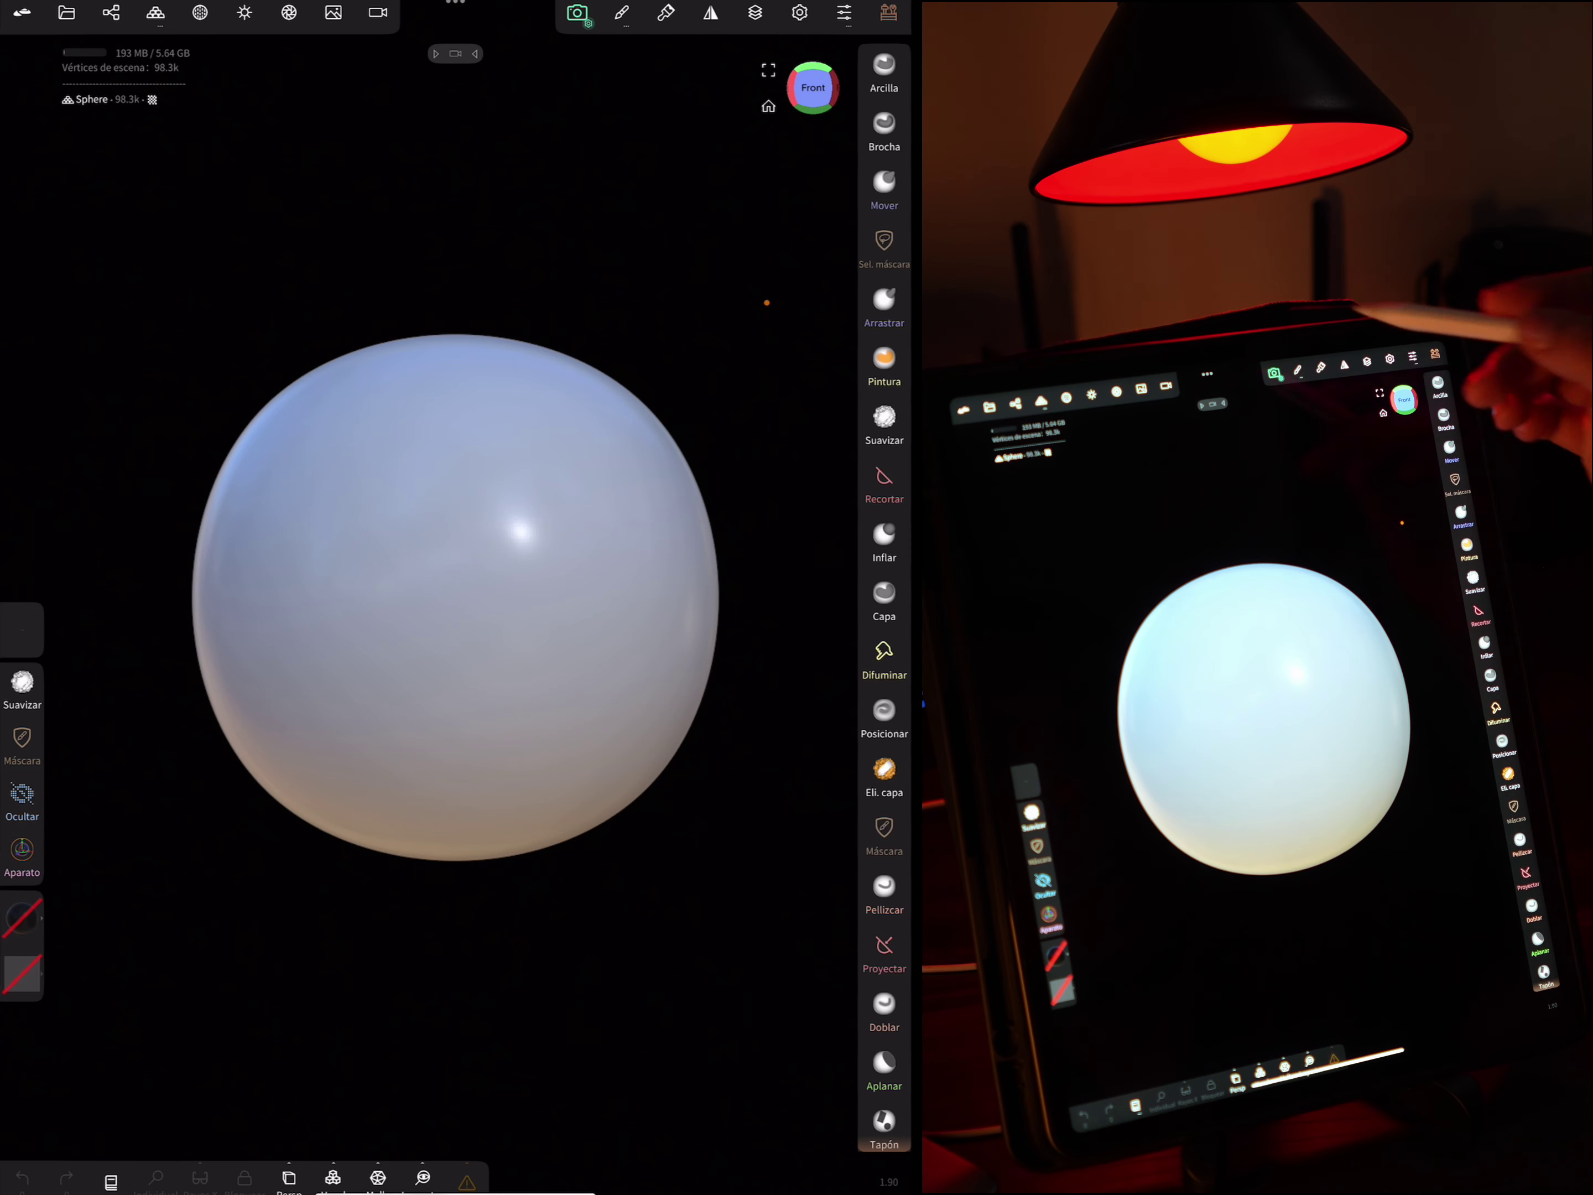
Delete the default Sphere so the new scene is empty
click(110, 12)
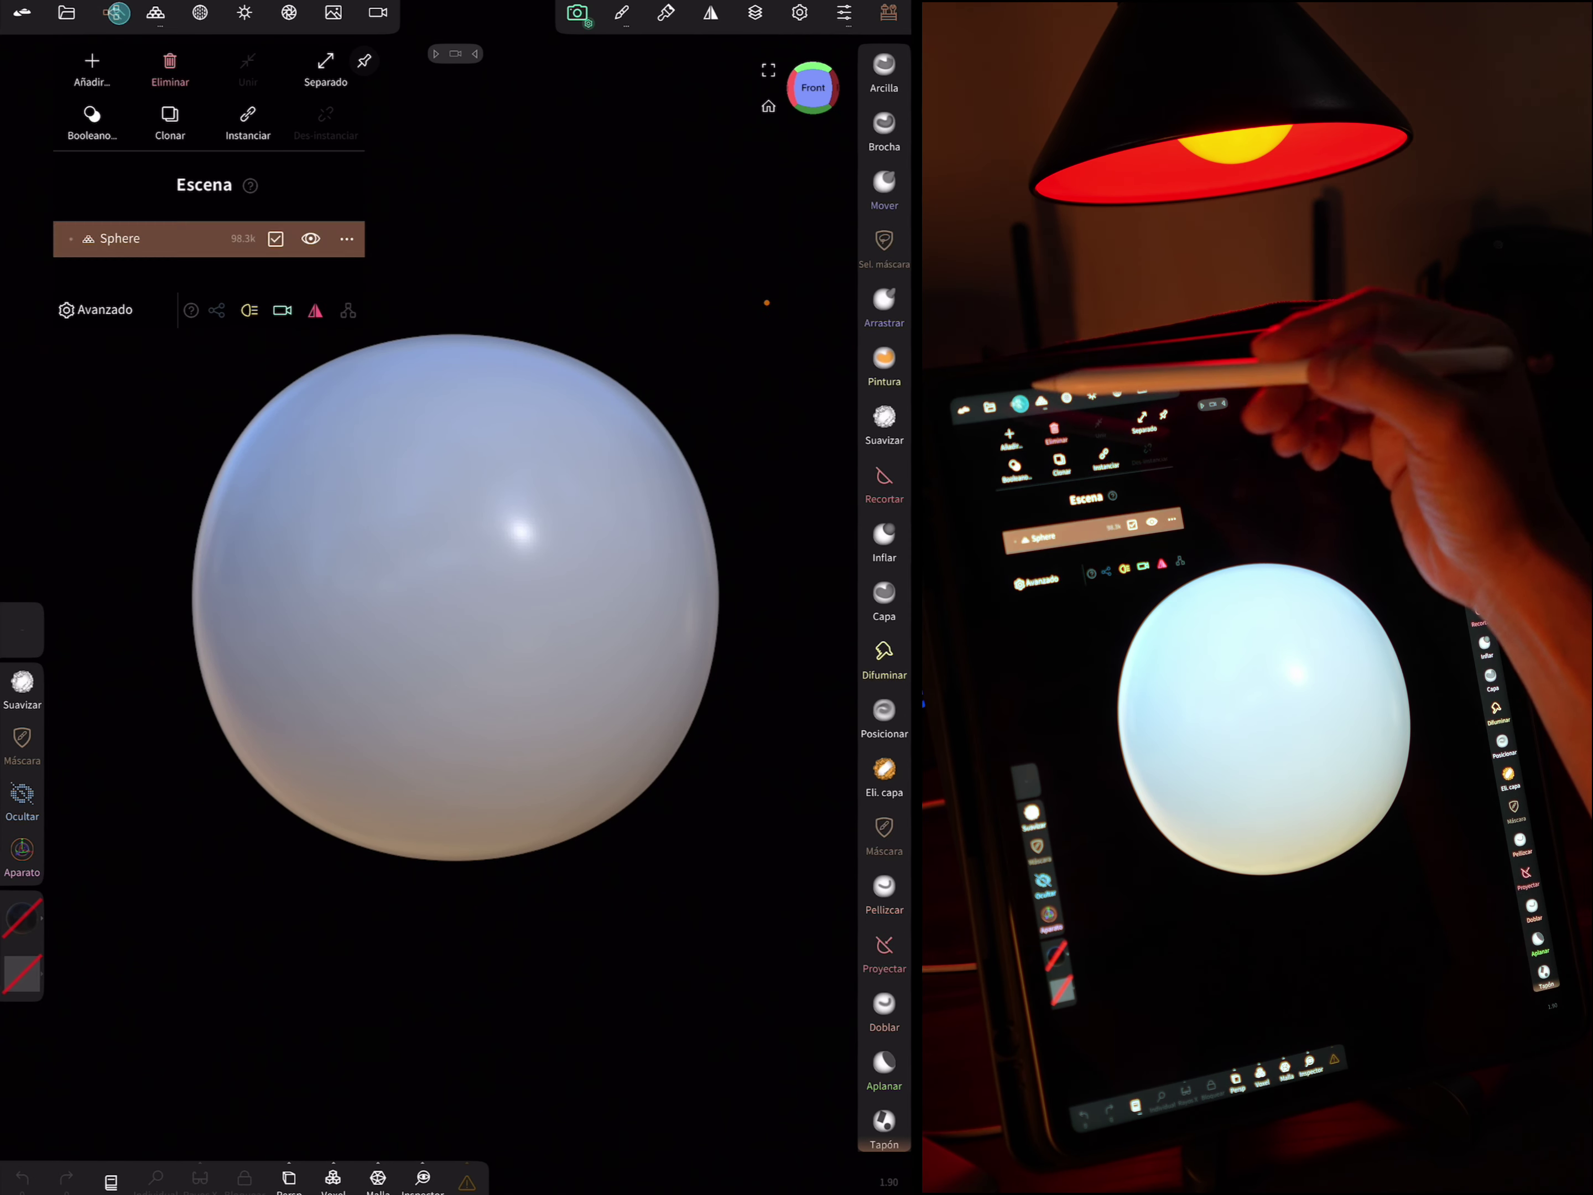
click(349, 246)
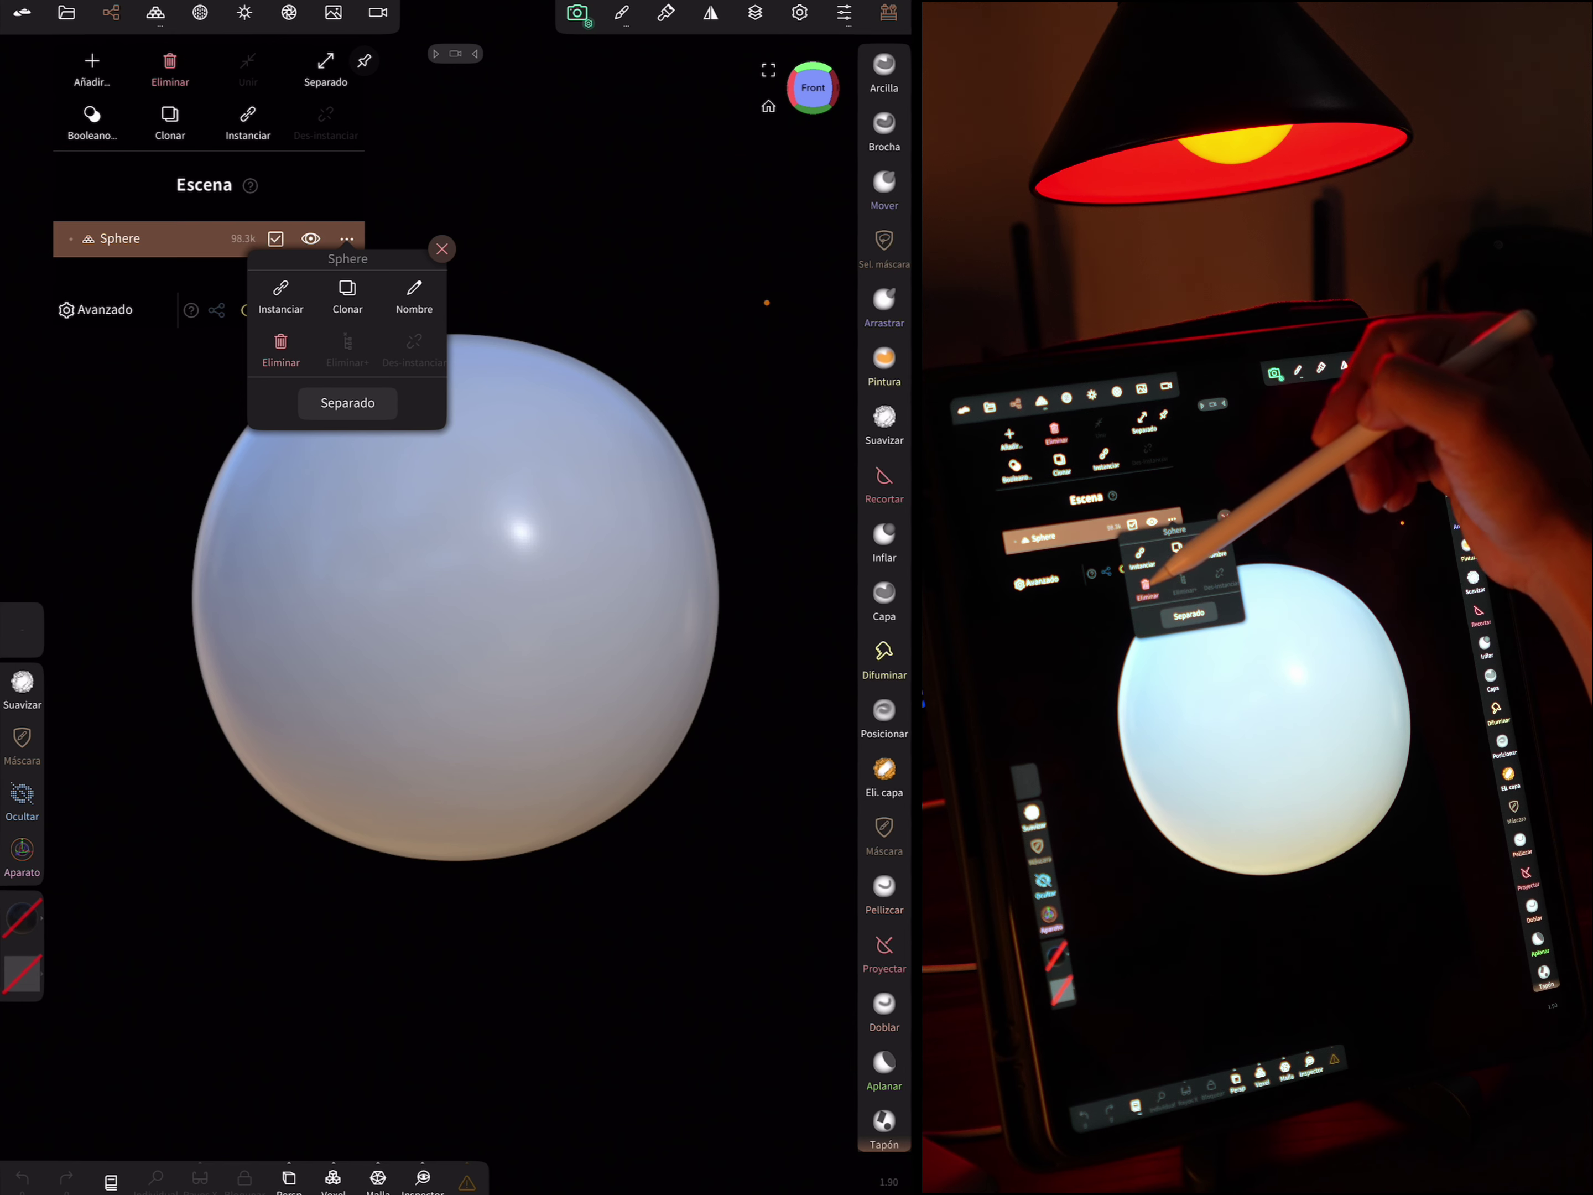
click(281, 348)
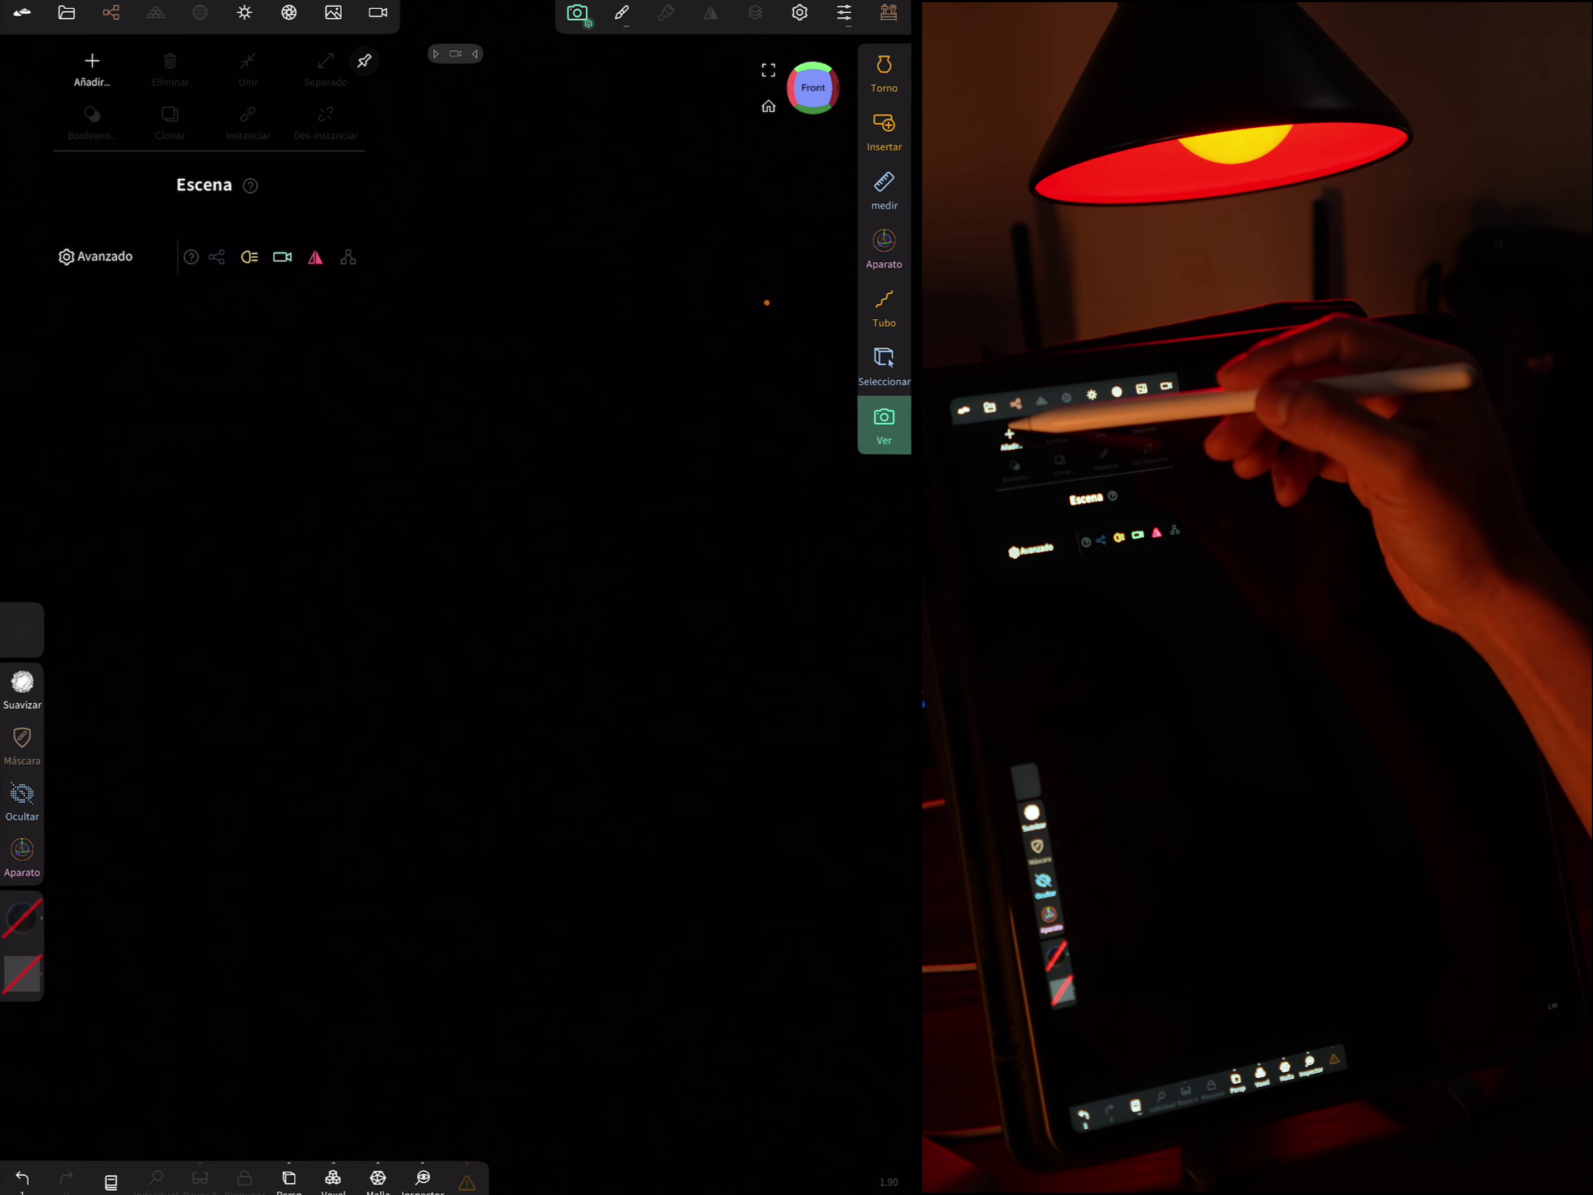
Add a cylinder with División X 4 and Postsubdivisión 5, stretching its top upward into an egg
click(92, 65)
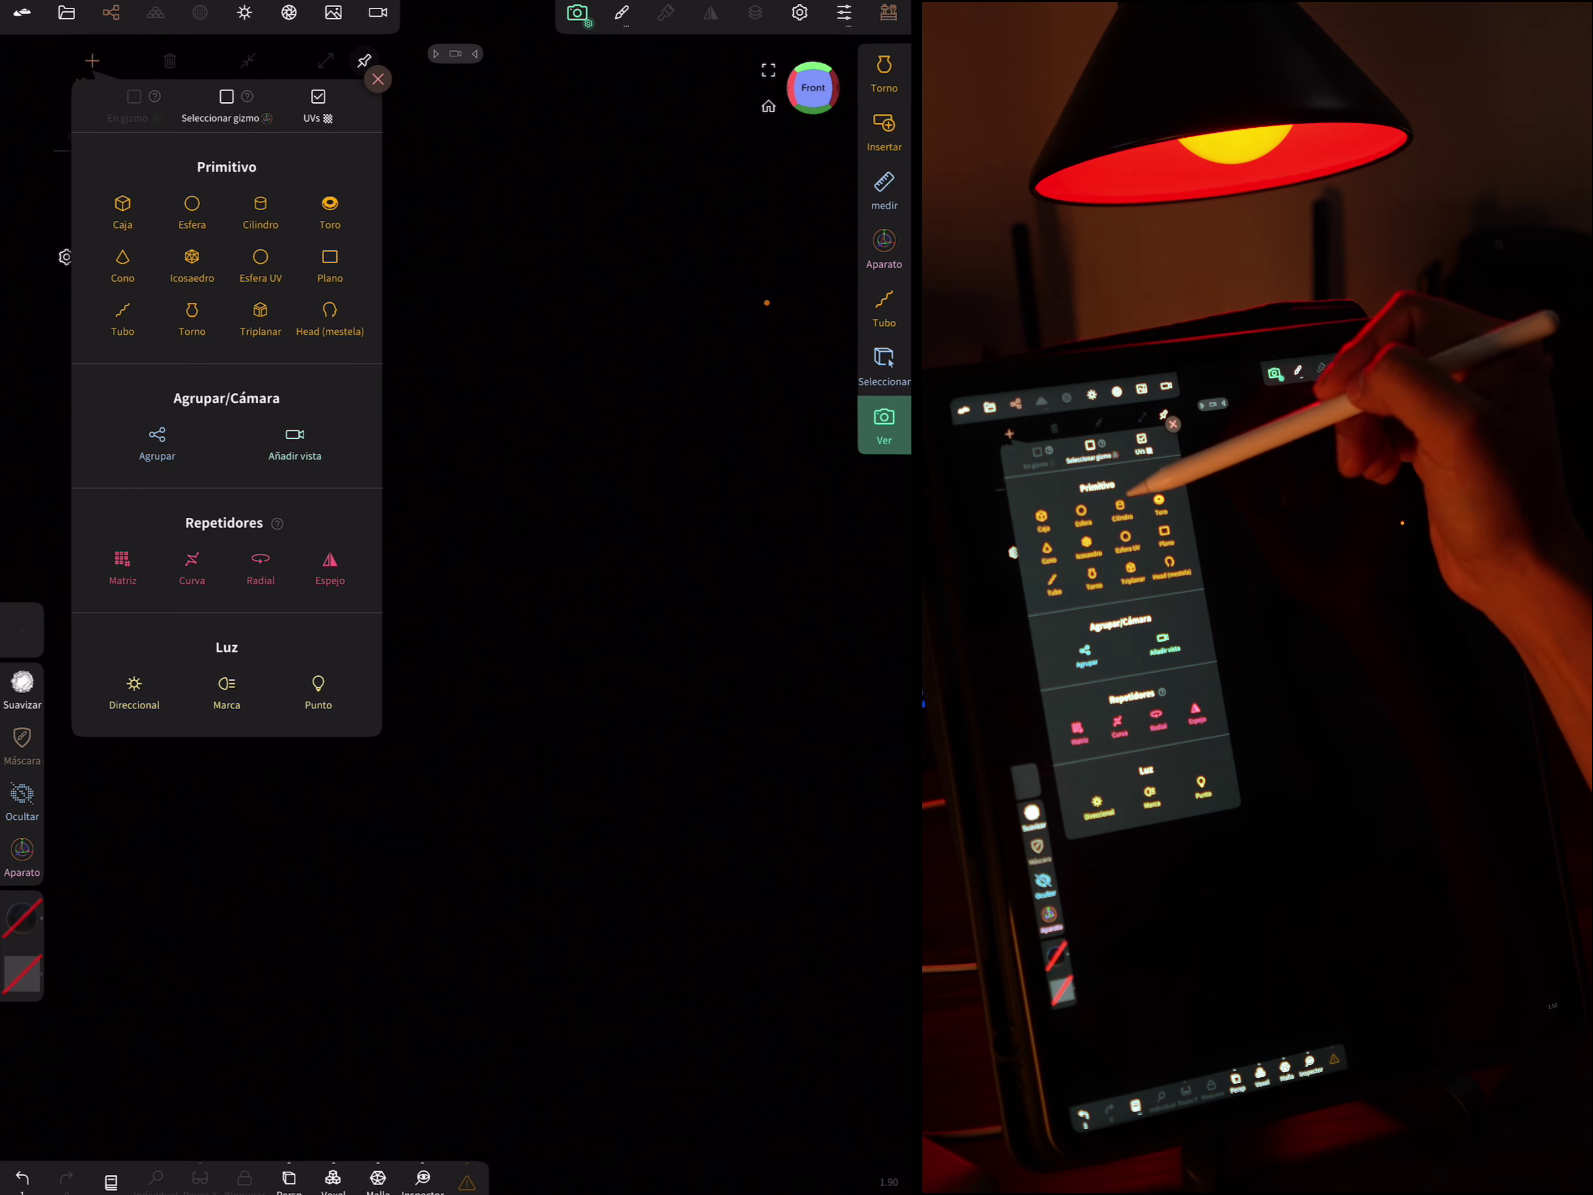
click(260, 206)
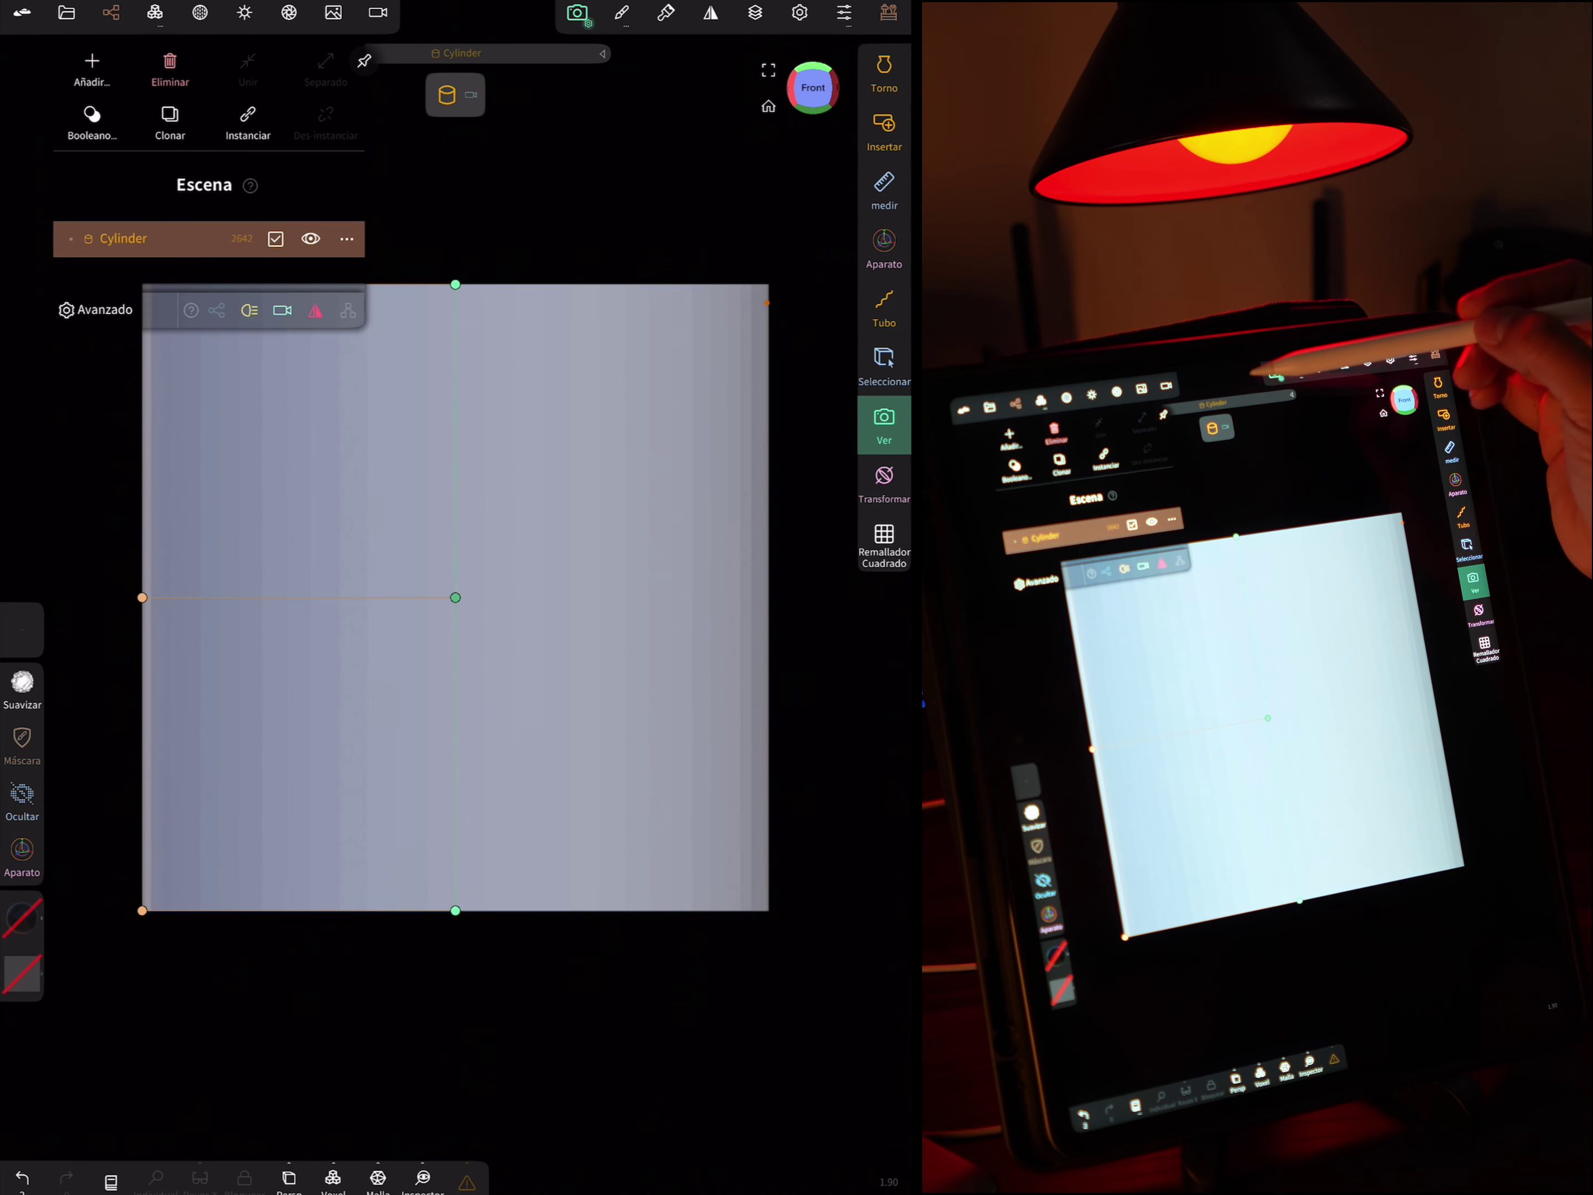
click(496, 57)
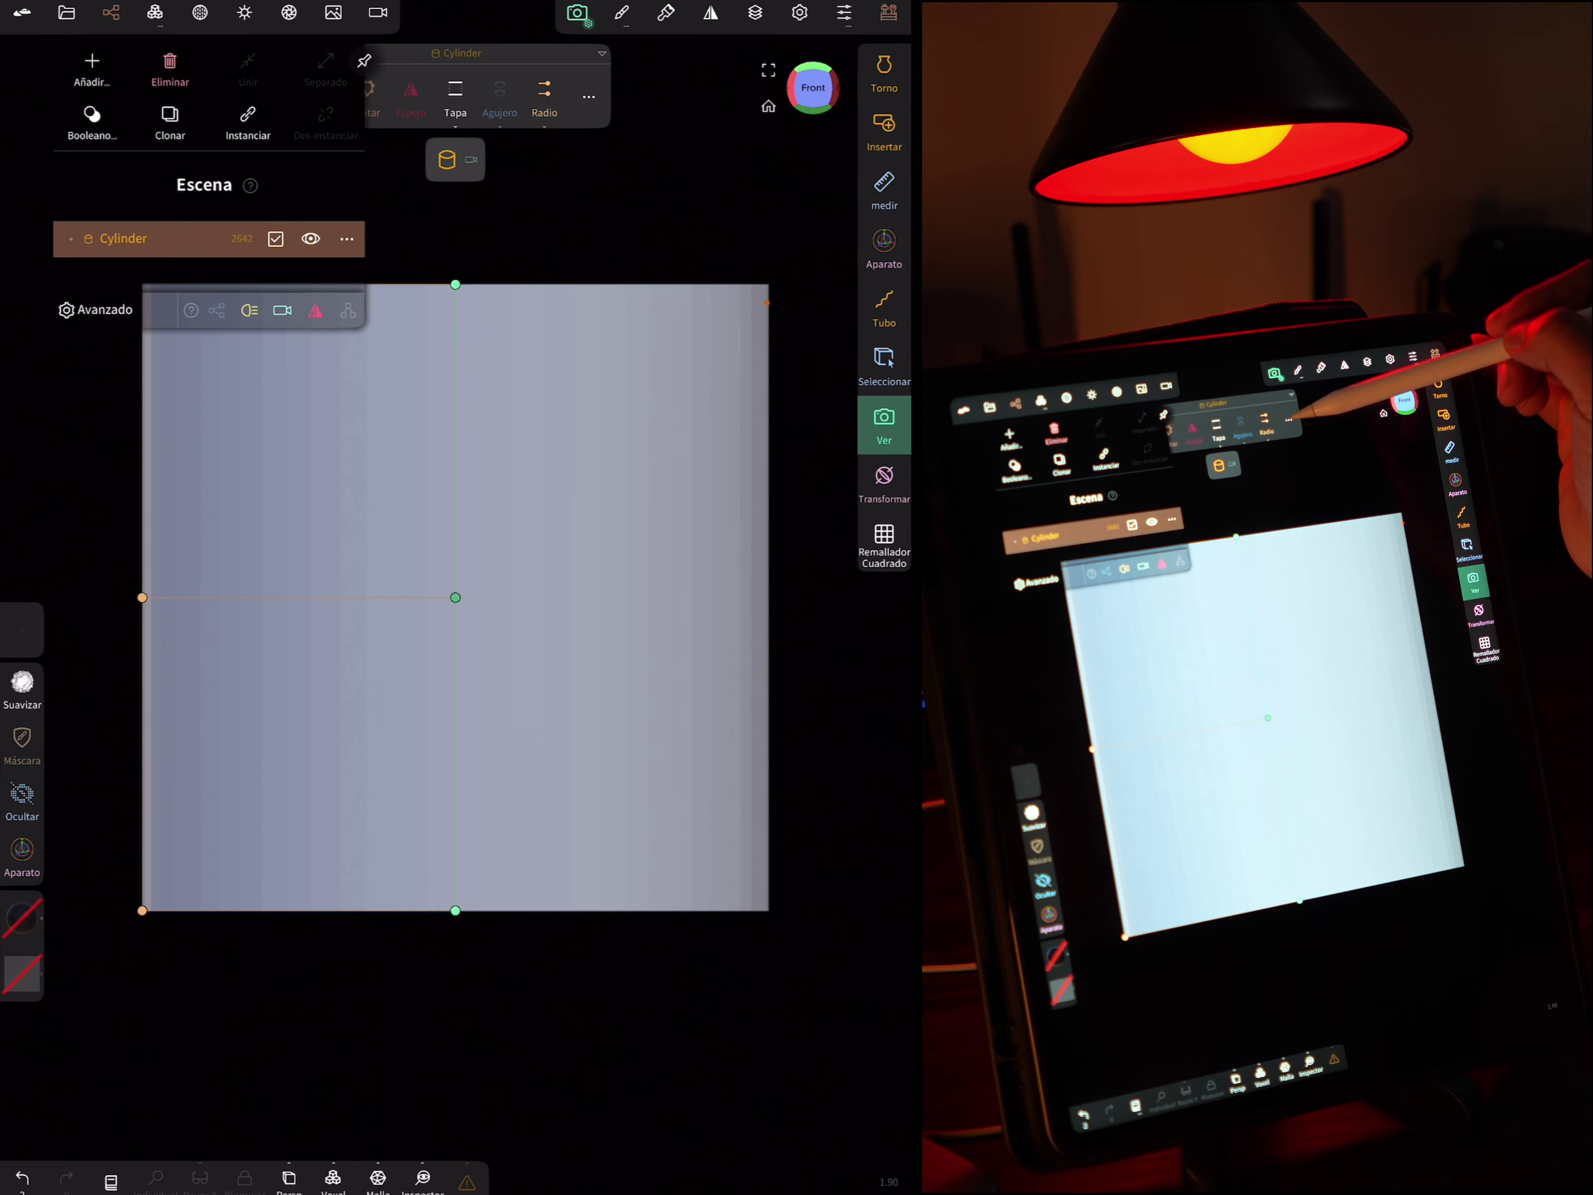
click(589, 96)
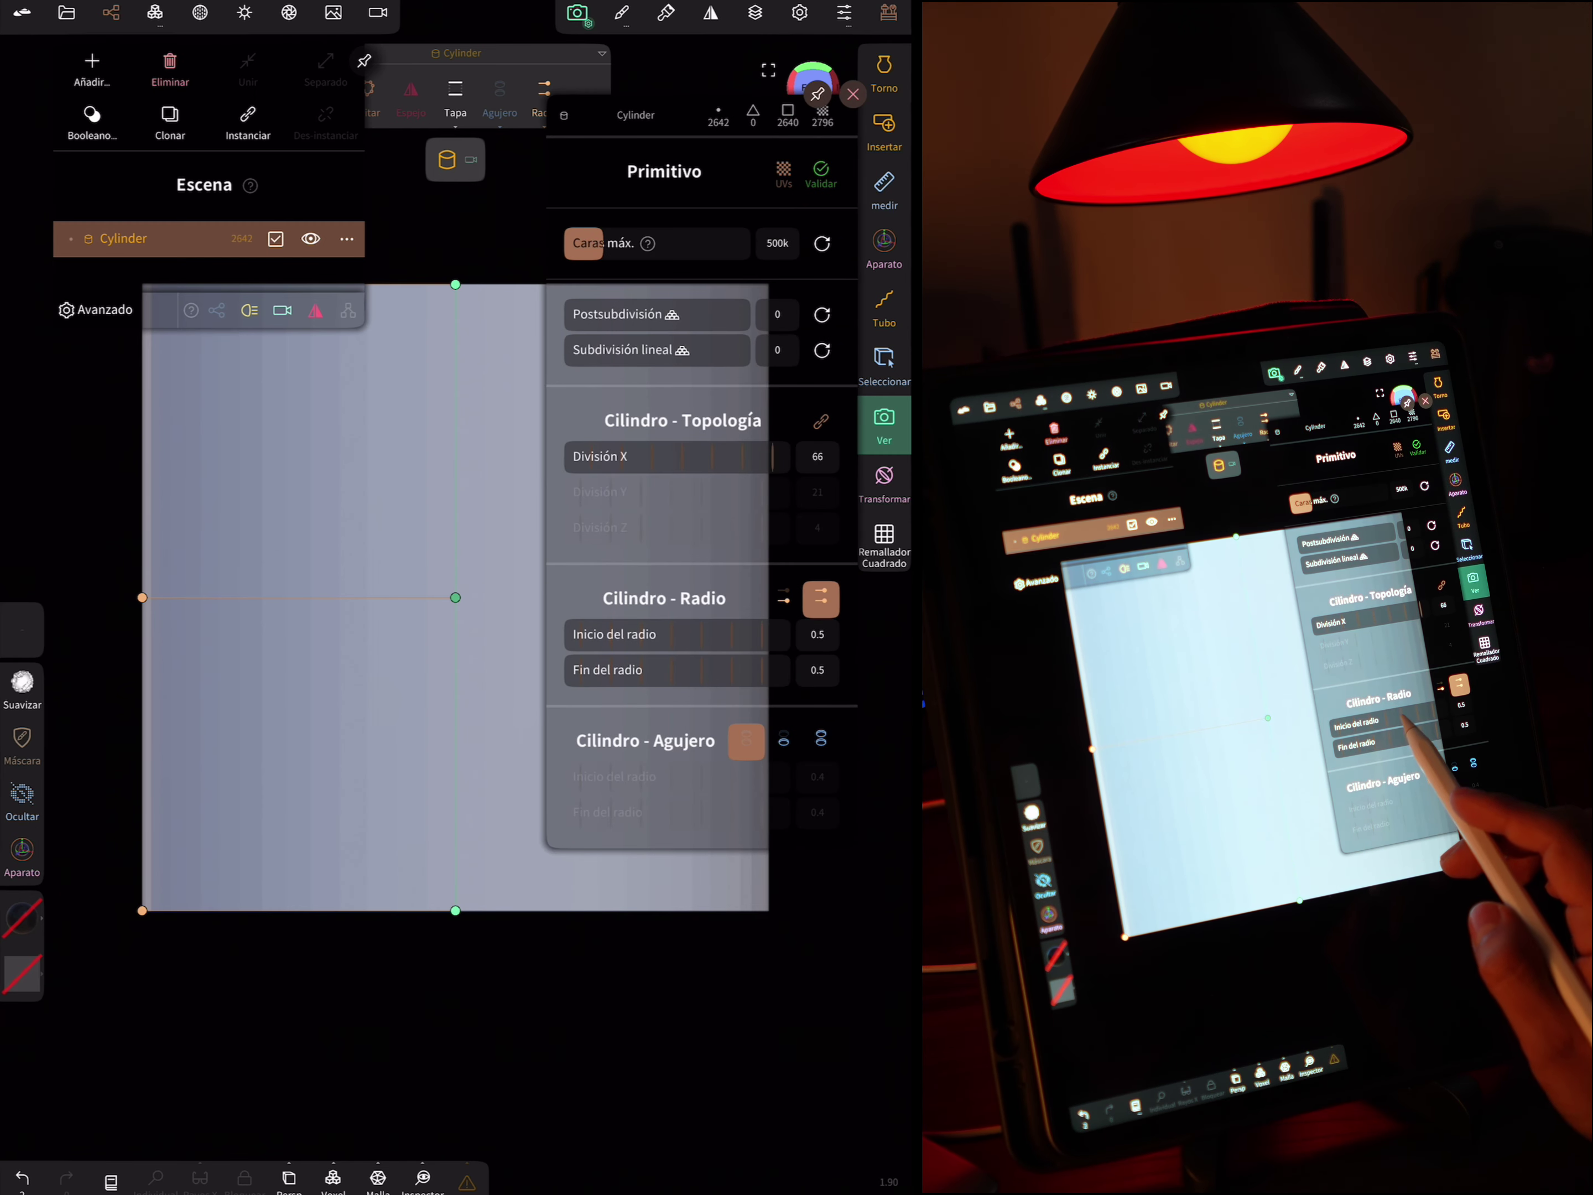
mouse_move(587, 463)
mouse_down()
mouse_move(540, 502)
mouse_move(506, 502)
mouse_up()
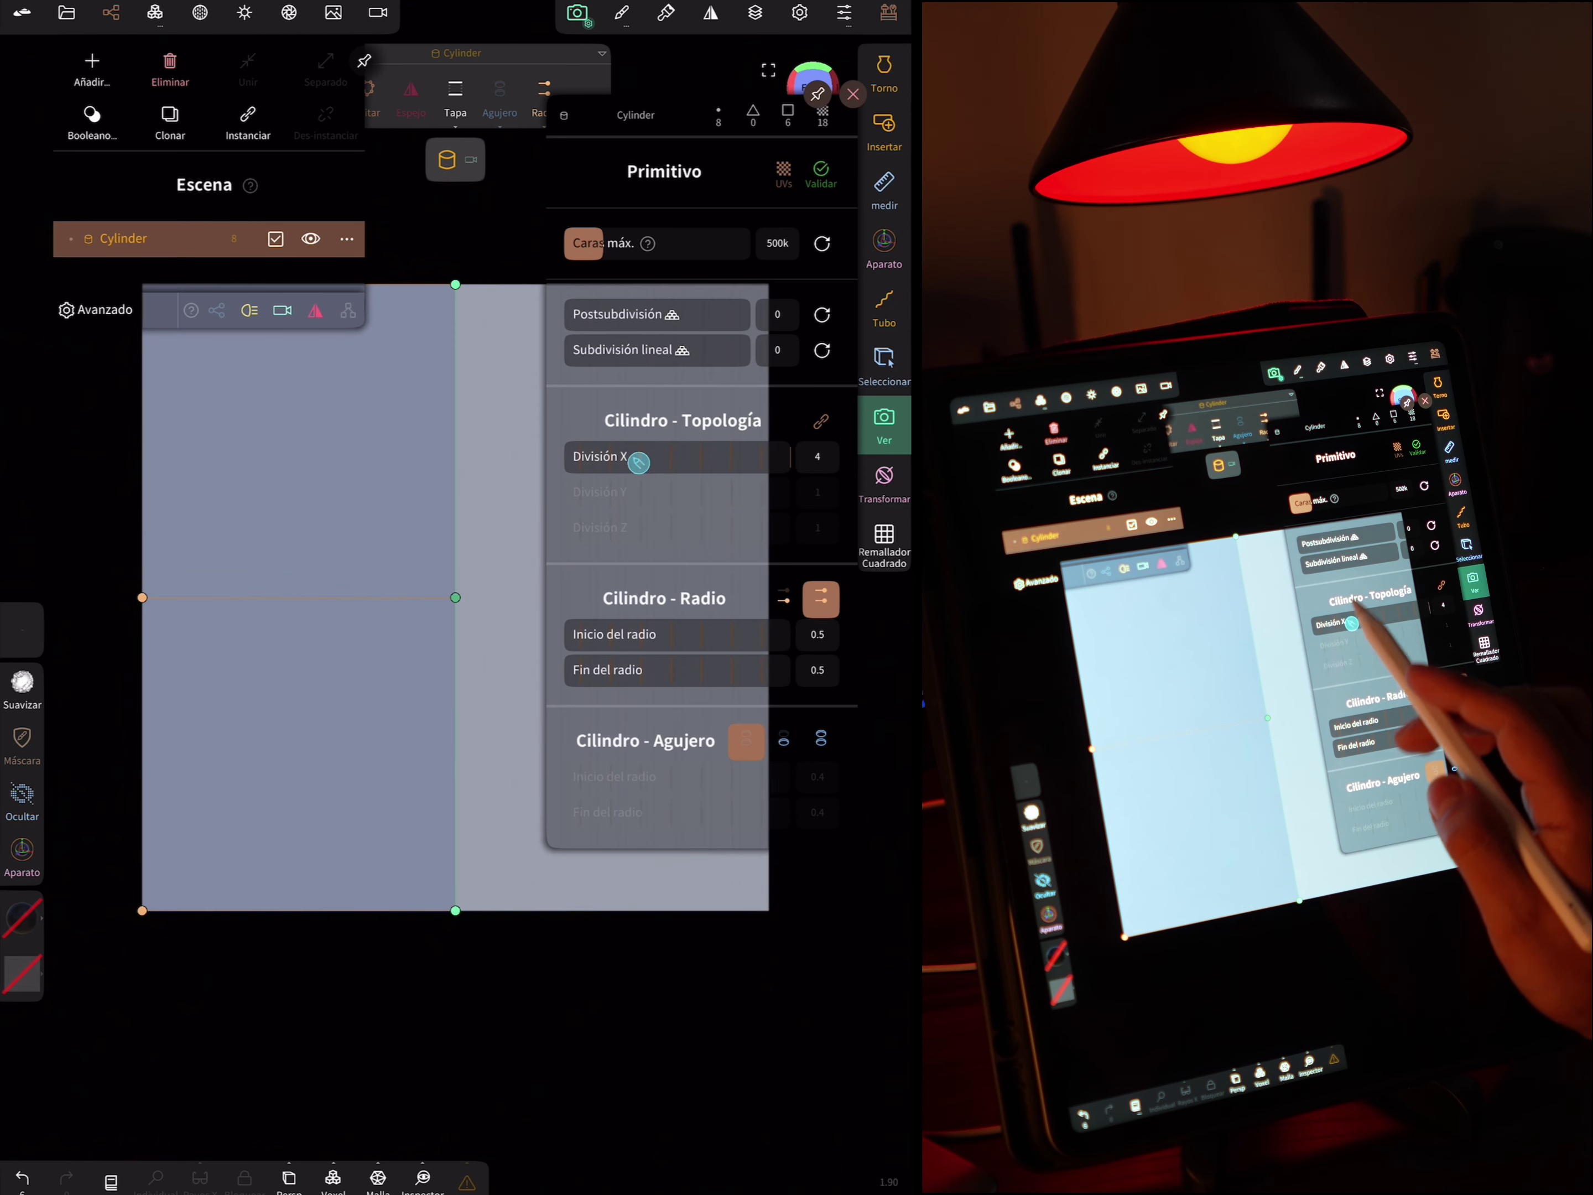
mouse_move(593, 313)
mouse_down()
mouse_move(712, 313)
mouse_move(679, 313)
mouse_up()
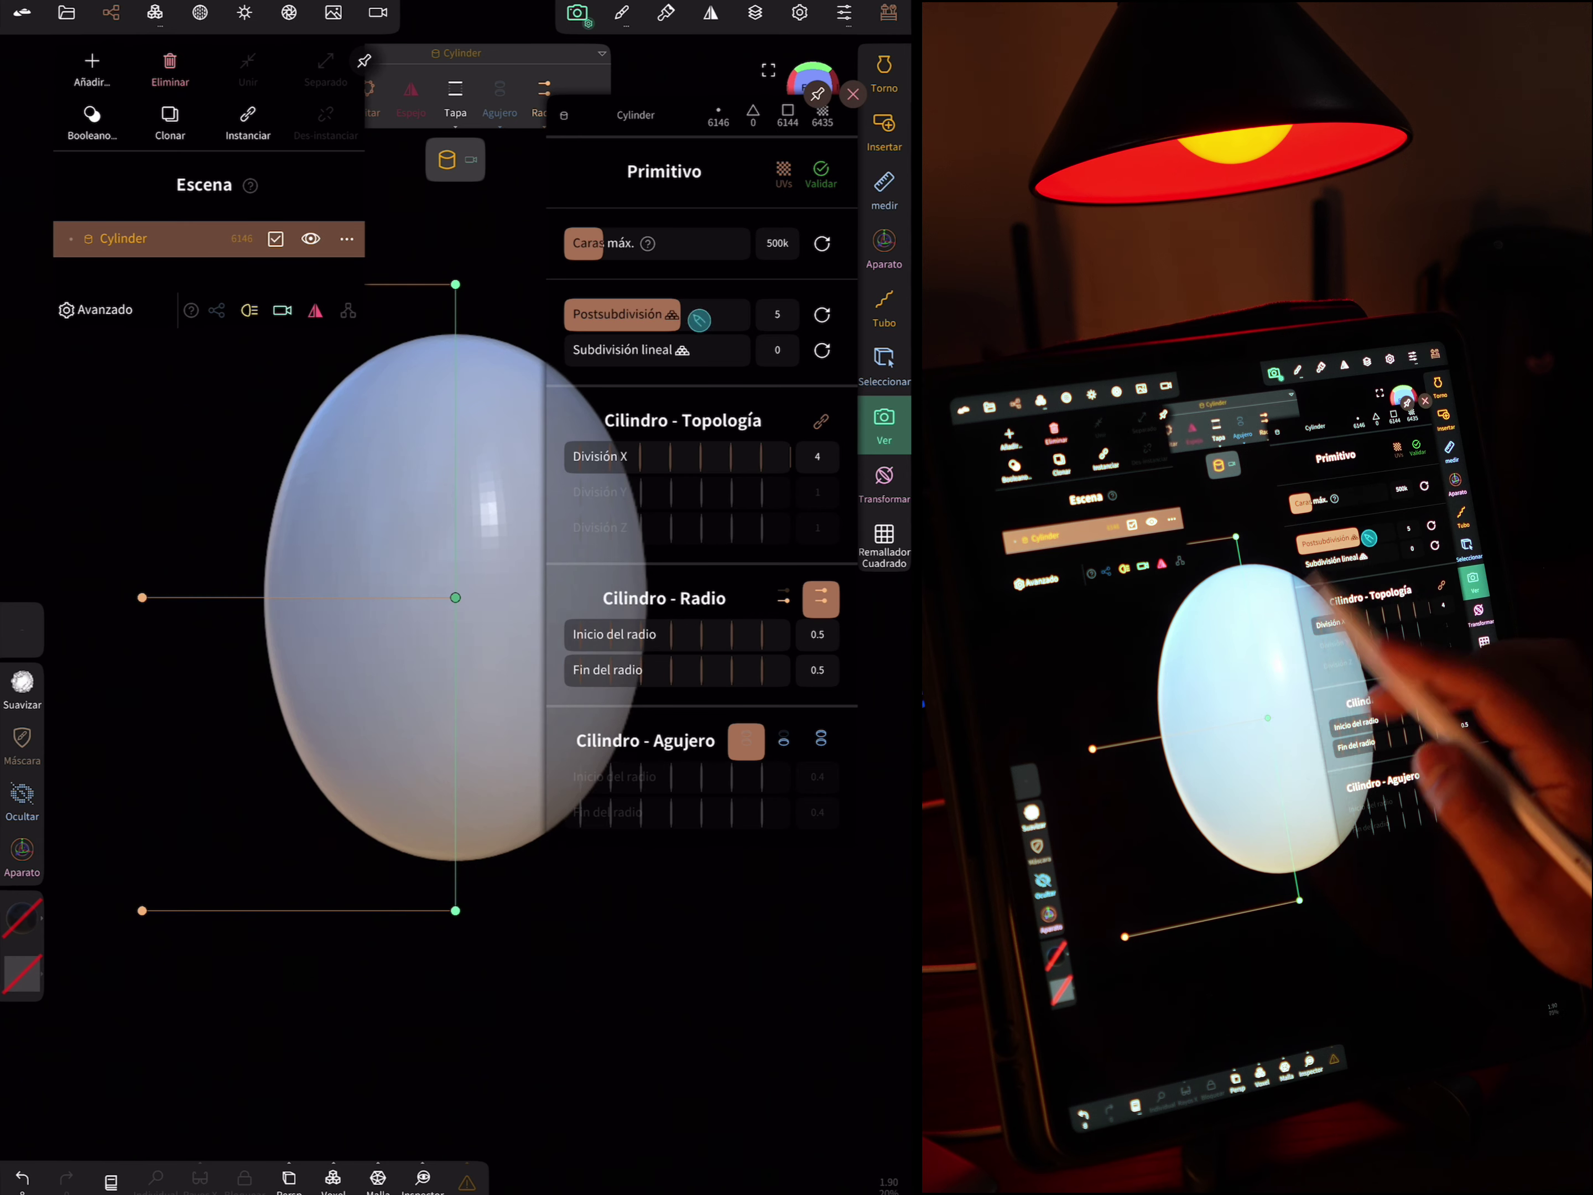
mouse_move(690, 456)
mouse_down()
mouse_move(721, 452)
mouse_move(648, 440)
mouse_up()
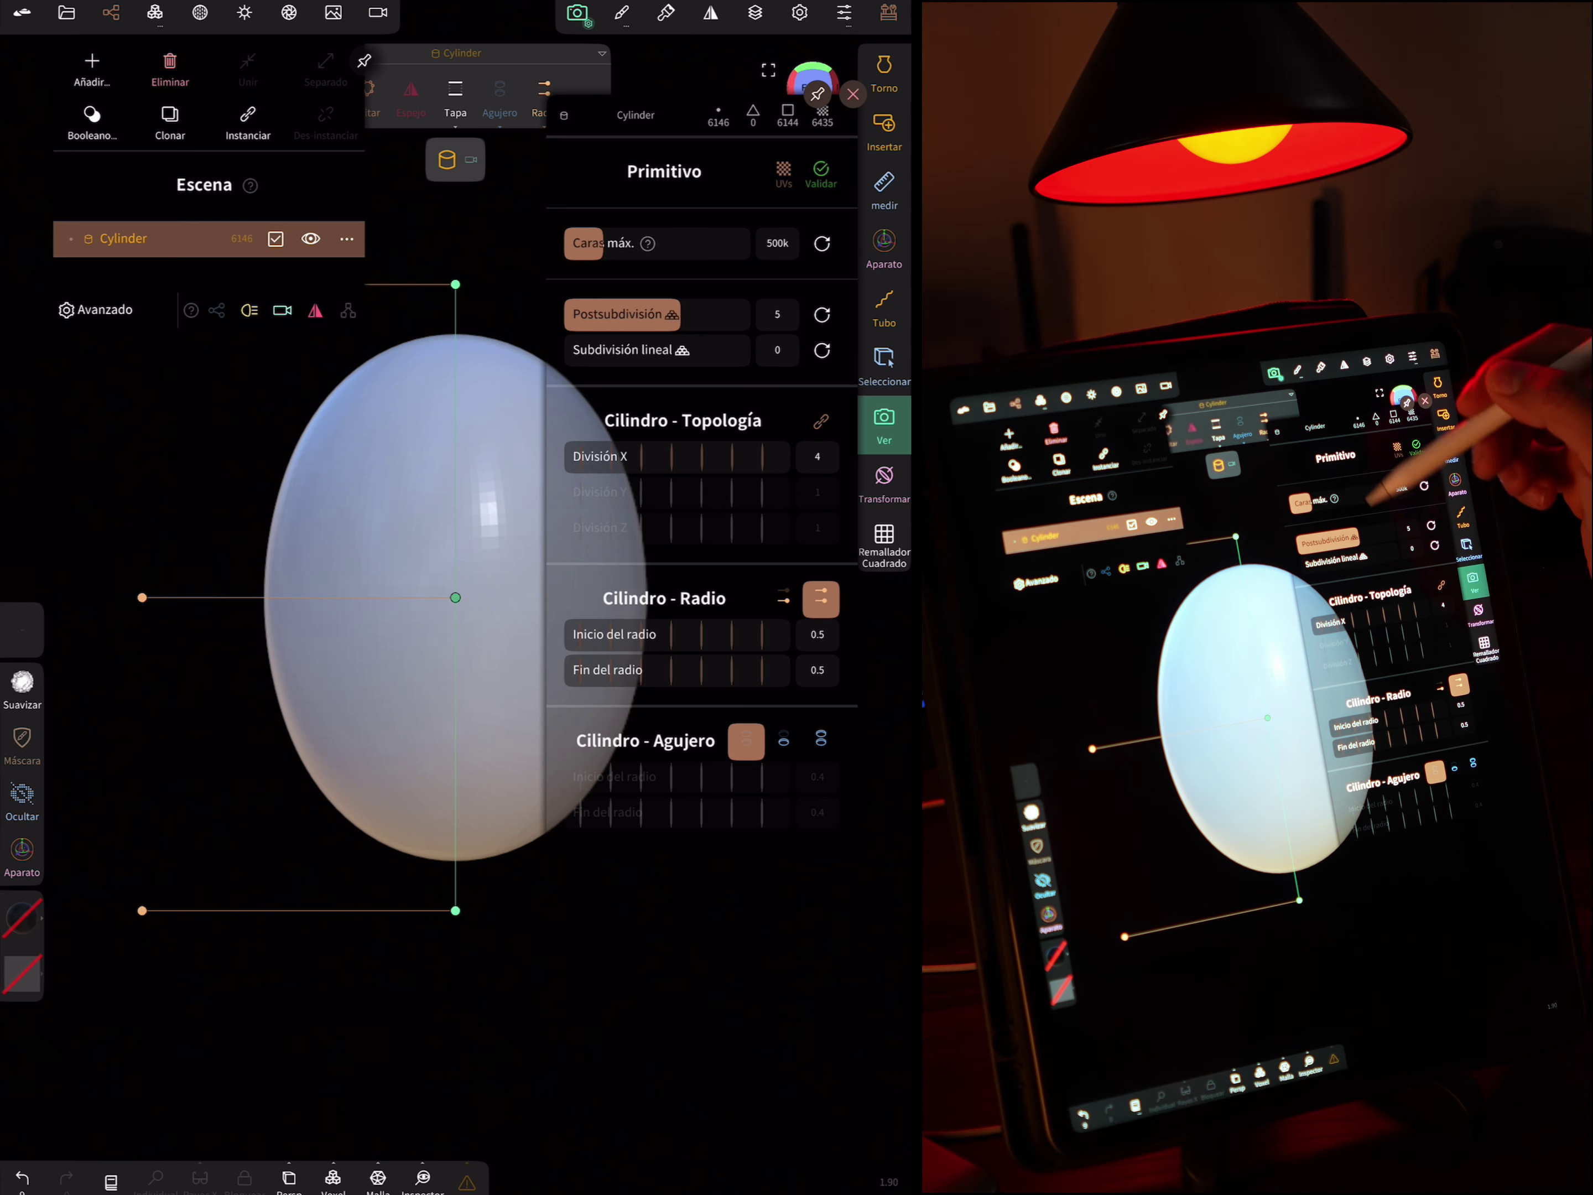
drag(455, 284, 455, 235)
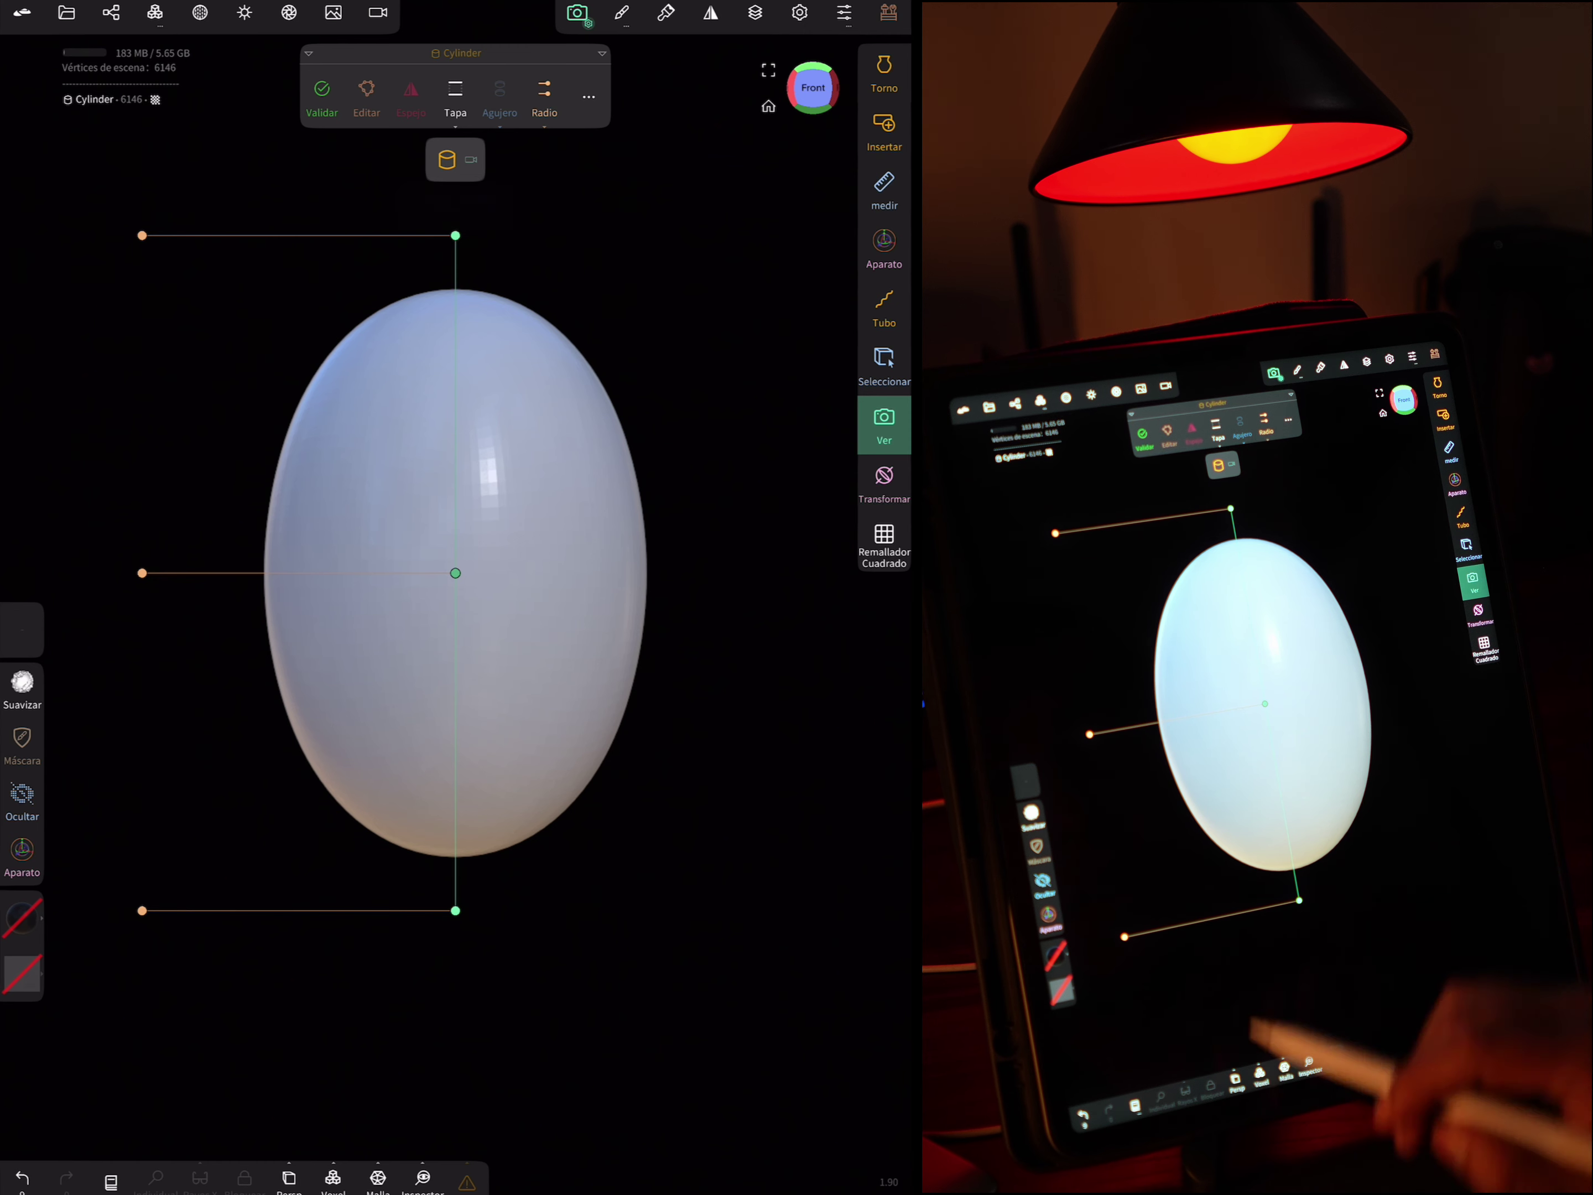
Lengthen the egg downward, validate it into a ~21.4k-vertex mesh, and view it from the Right
drag(455, 911, 455, 949)
click(333, 1178)
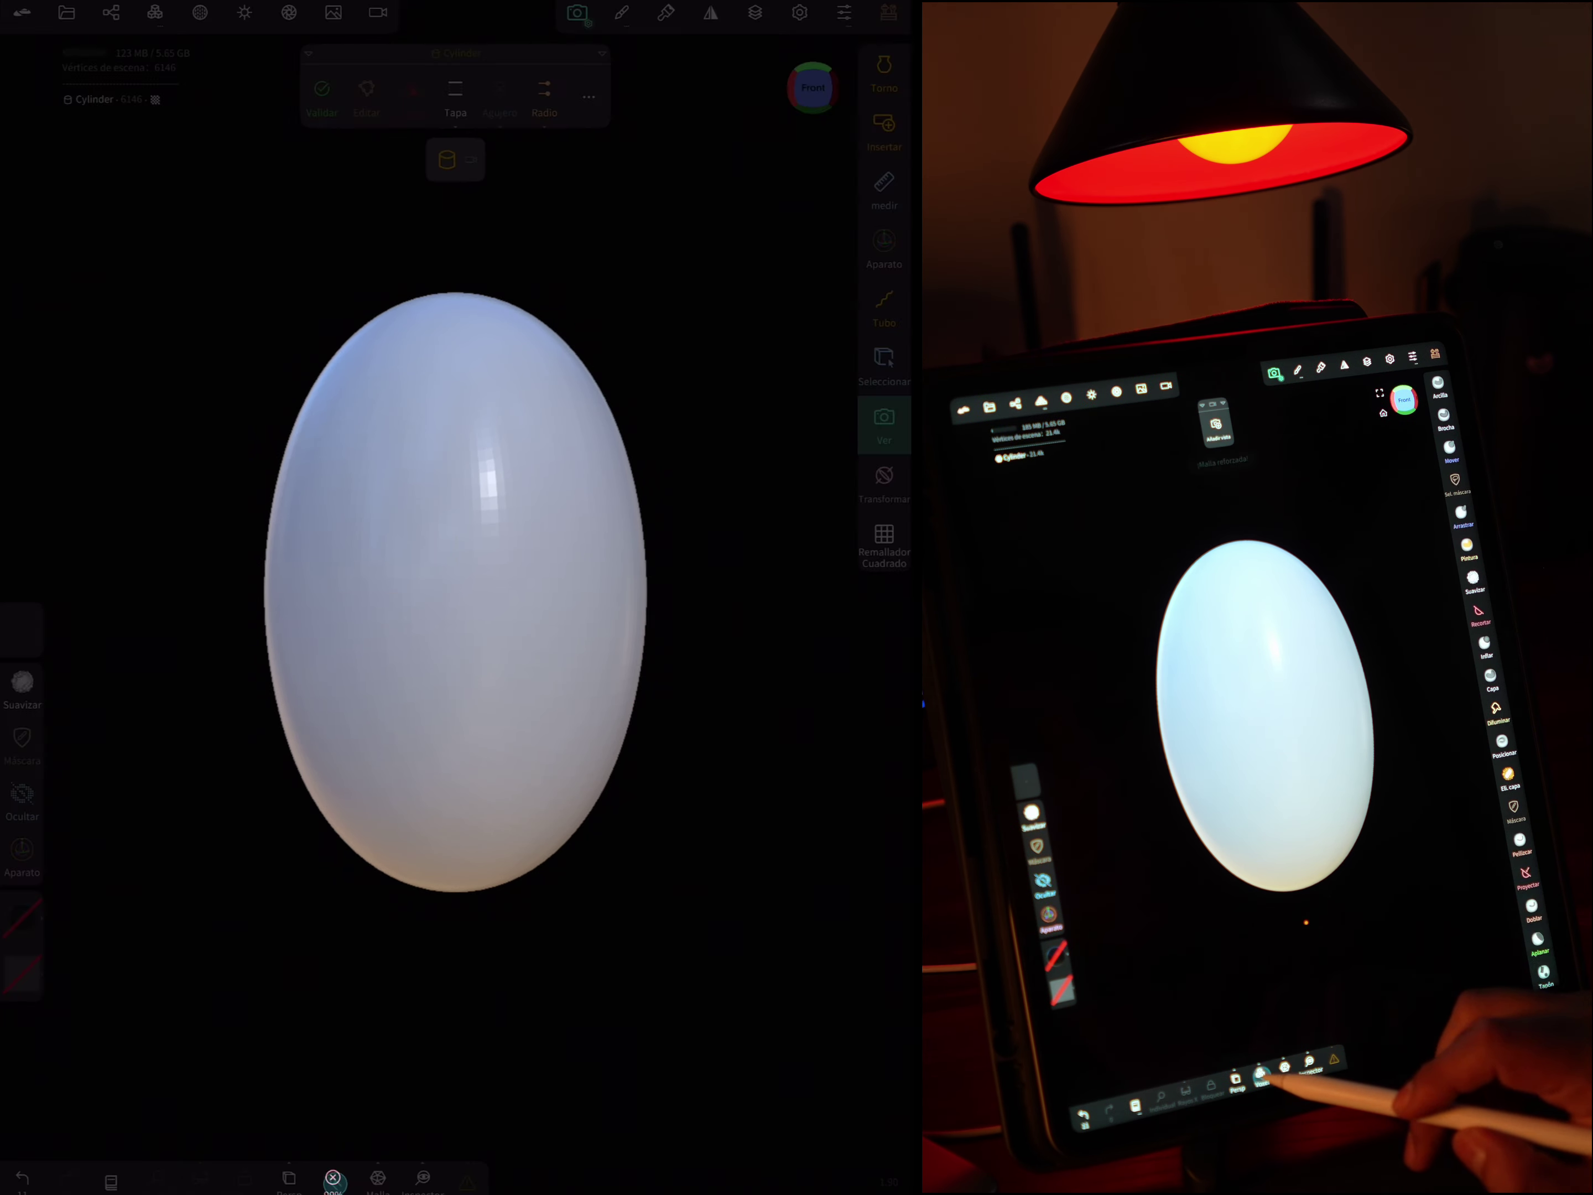
mouse_move(884, 72)
mouse_down()
mouse_move(817, 66)
mouse_move(885, 73)
mouse_up()
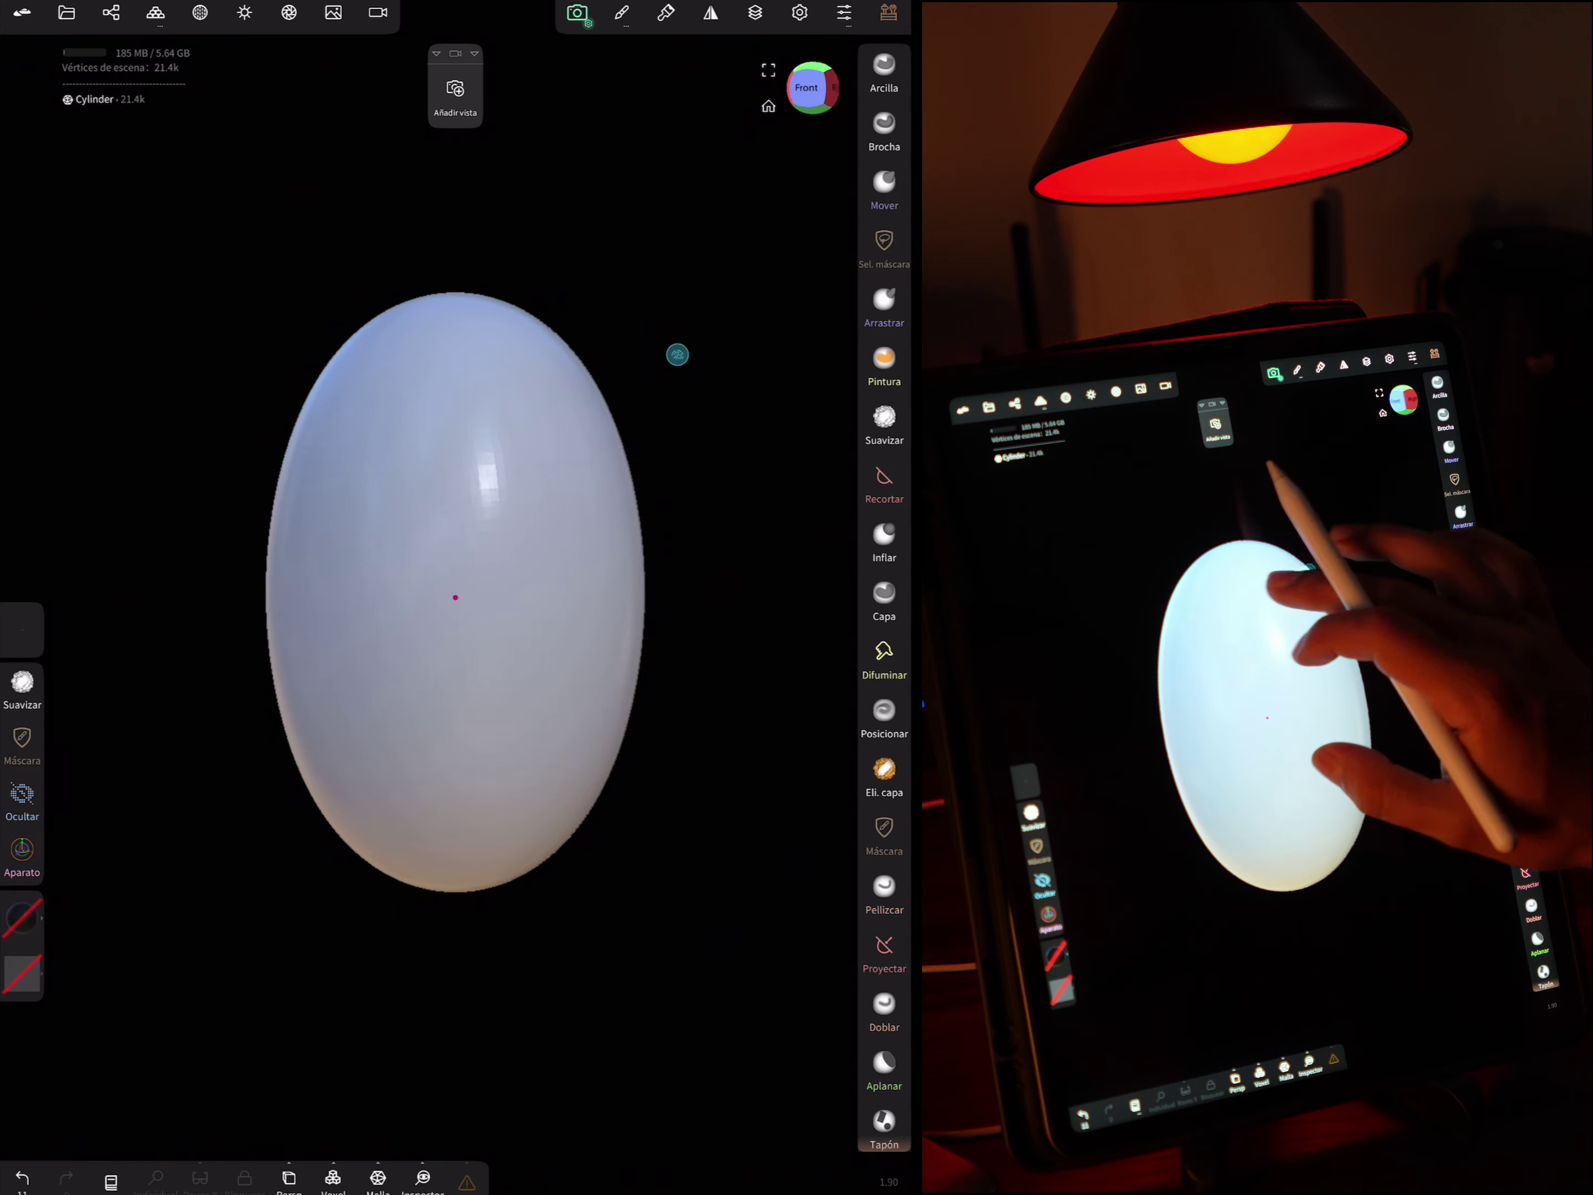
click(833, 87)
drag(681, 578, 653, 569)
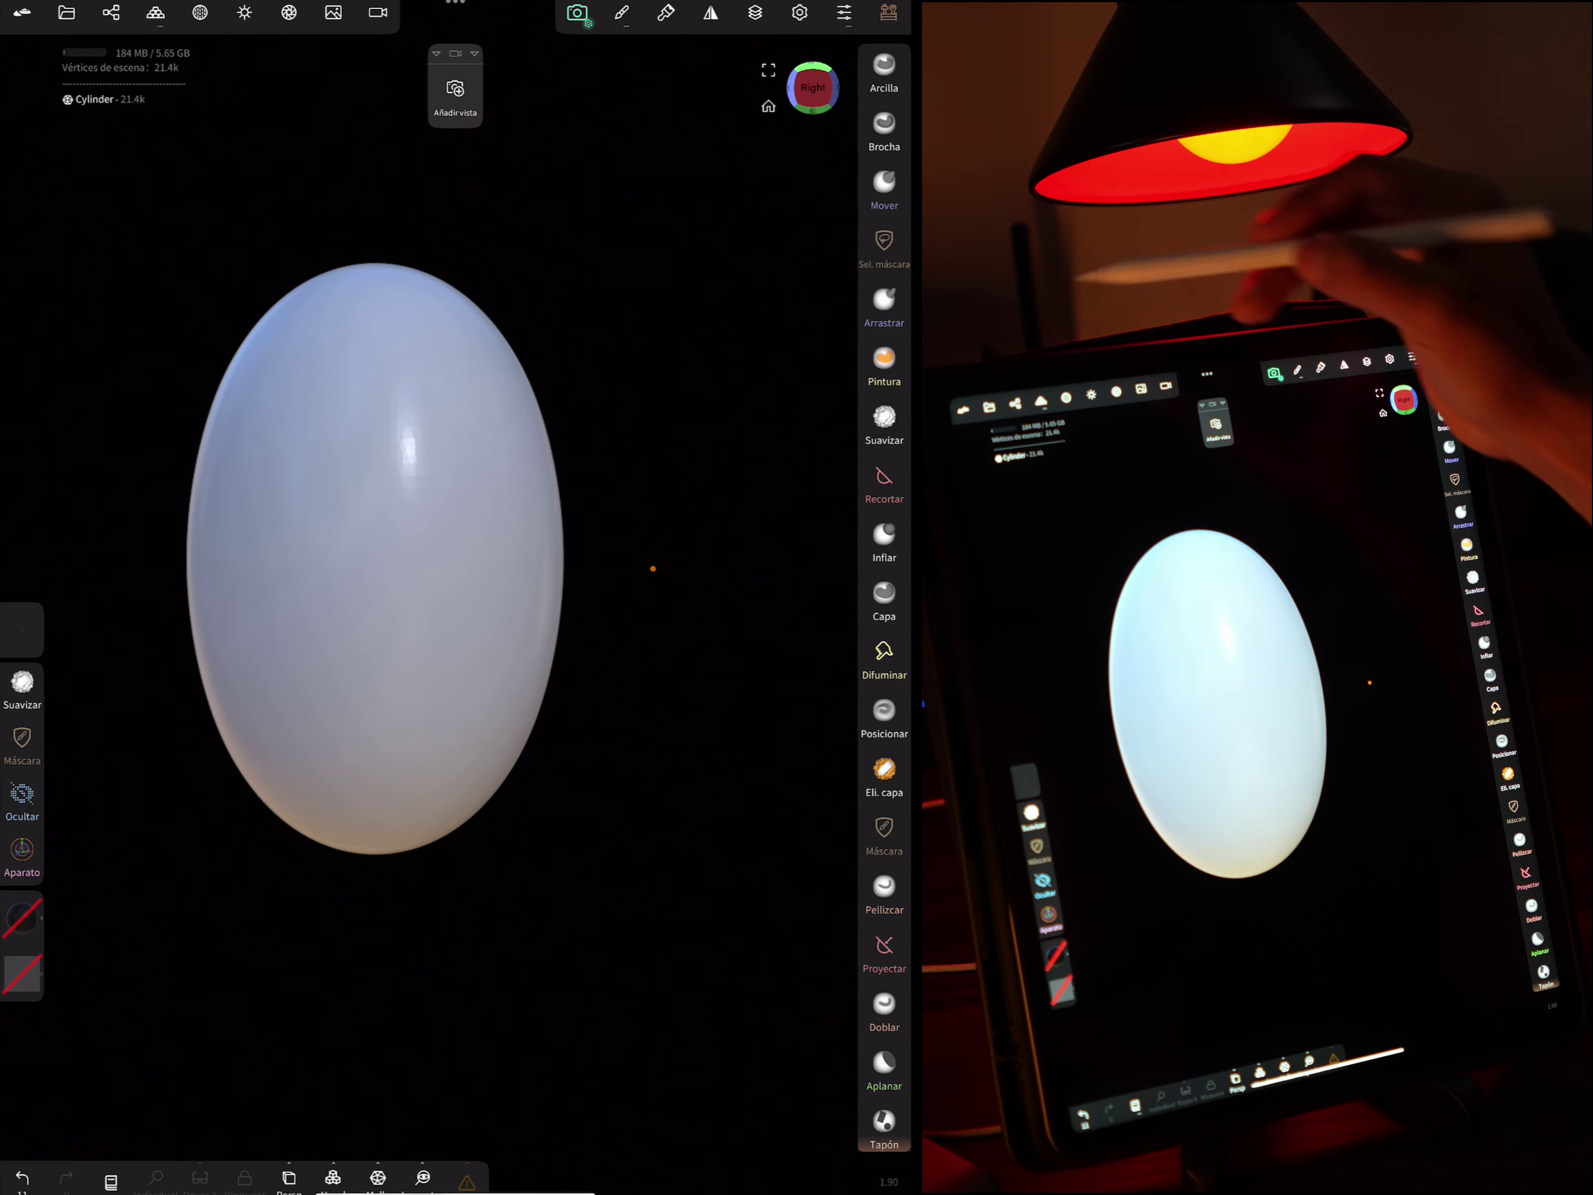
click(66, 12)
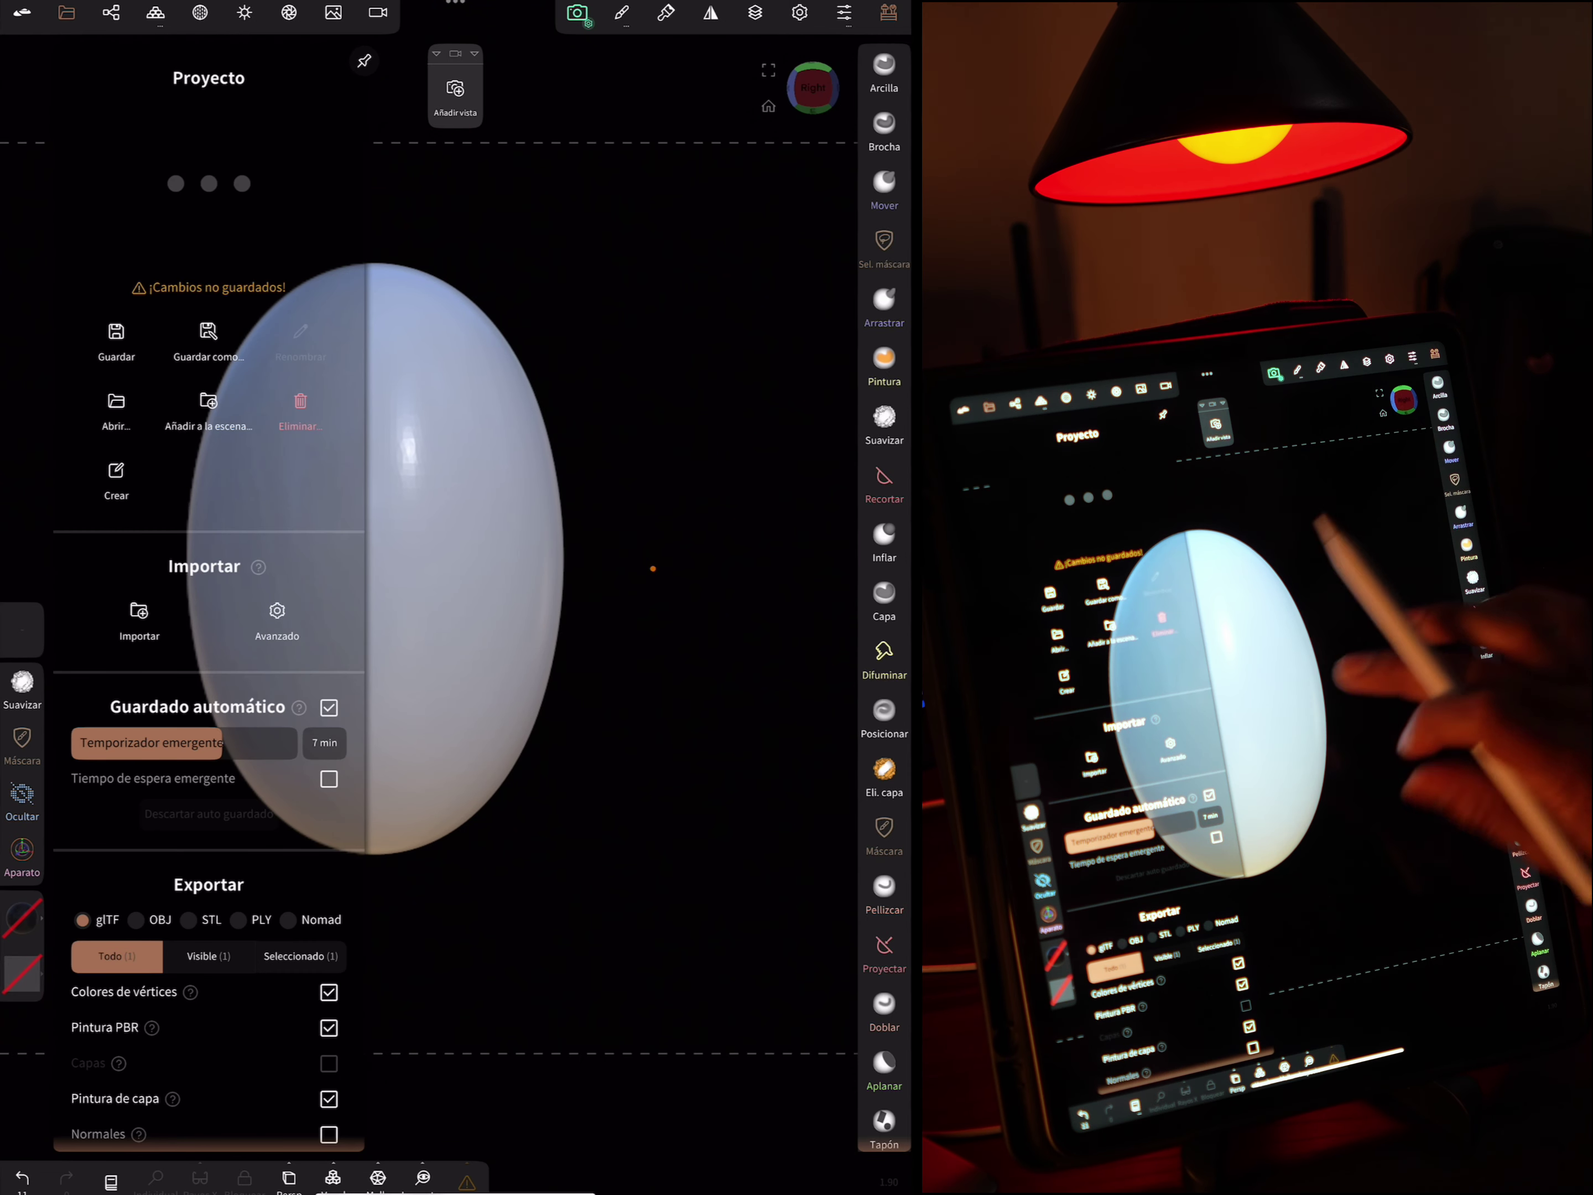
click(522, 586)
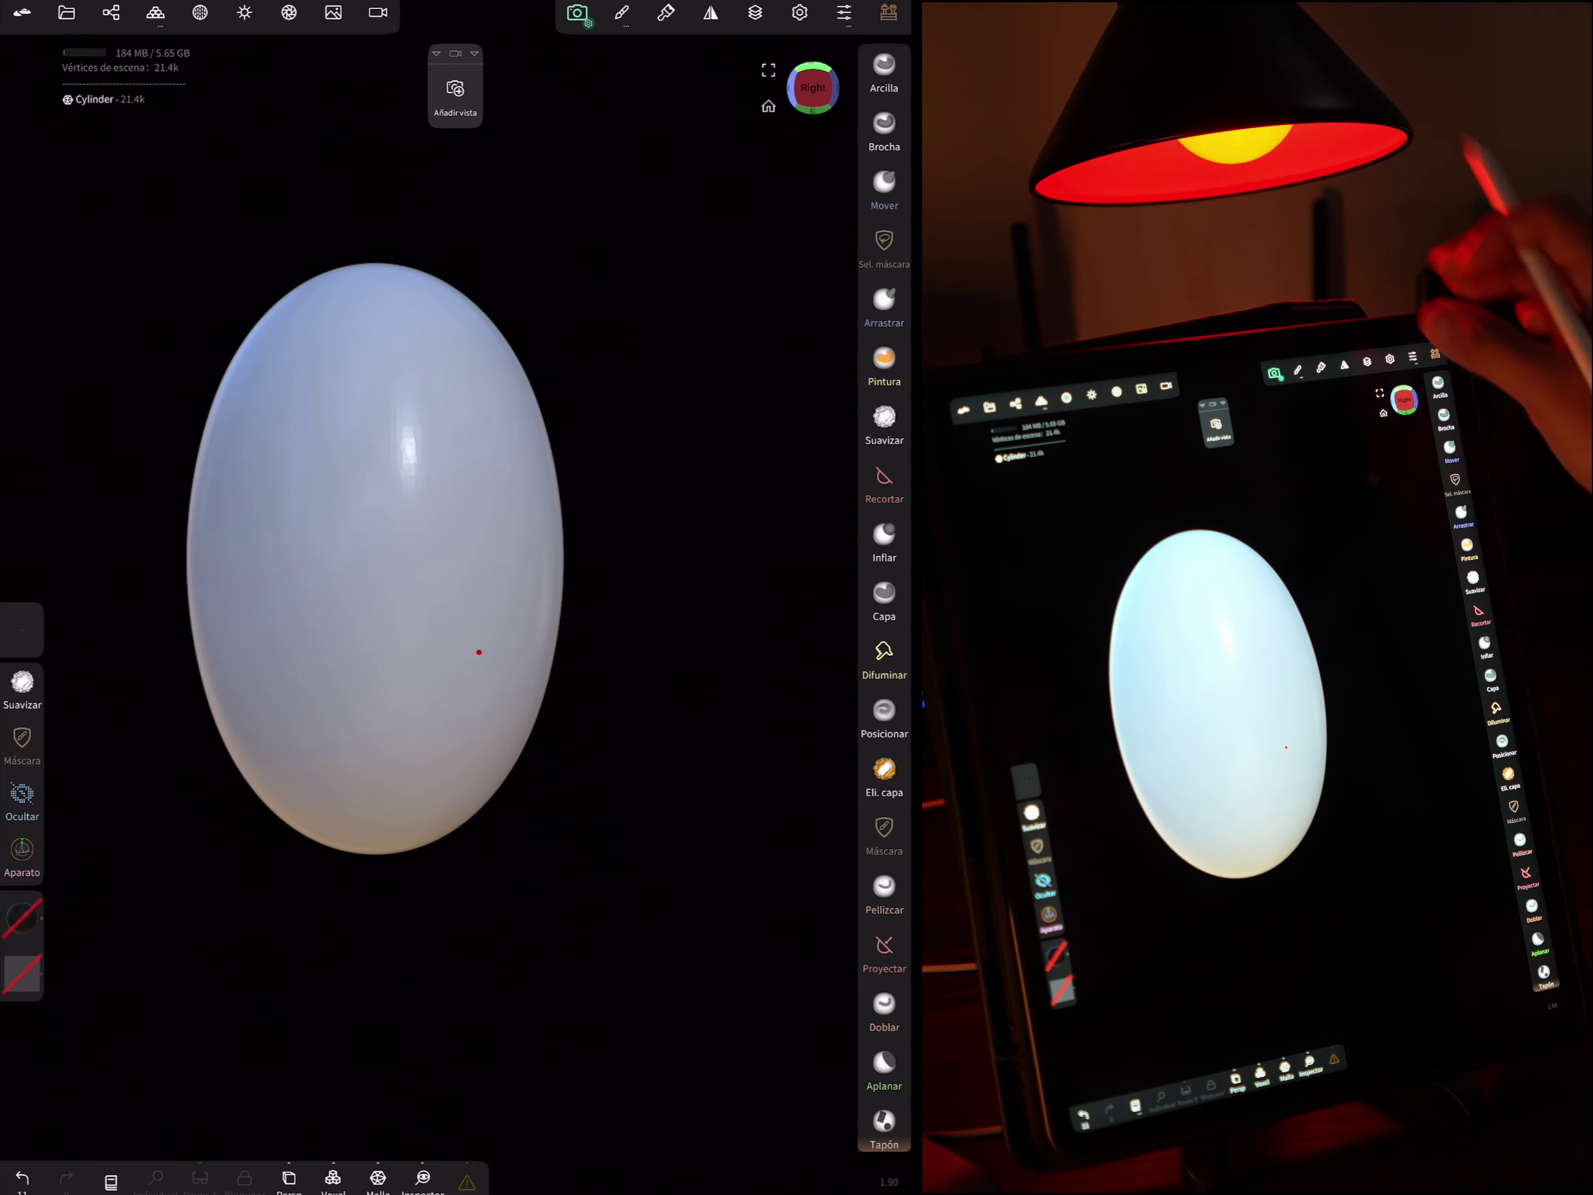
Clone the egg with 90° snapping, rotating the copy to lie sideways behind it
drag(884, 217, 723, 217)
click(831, 304)
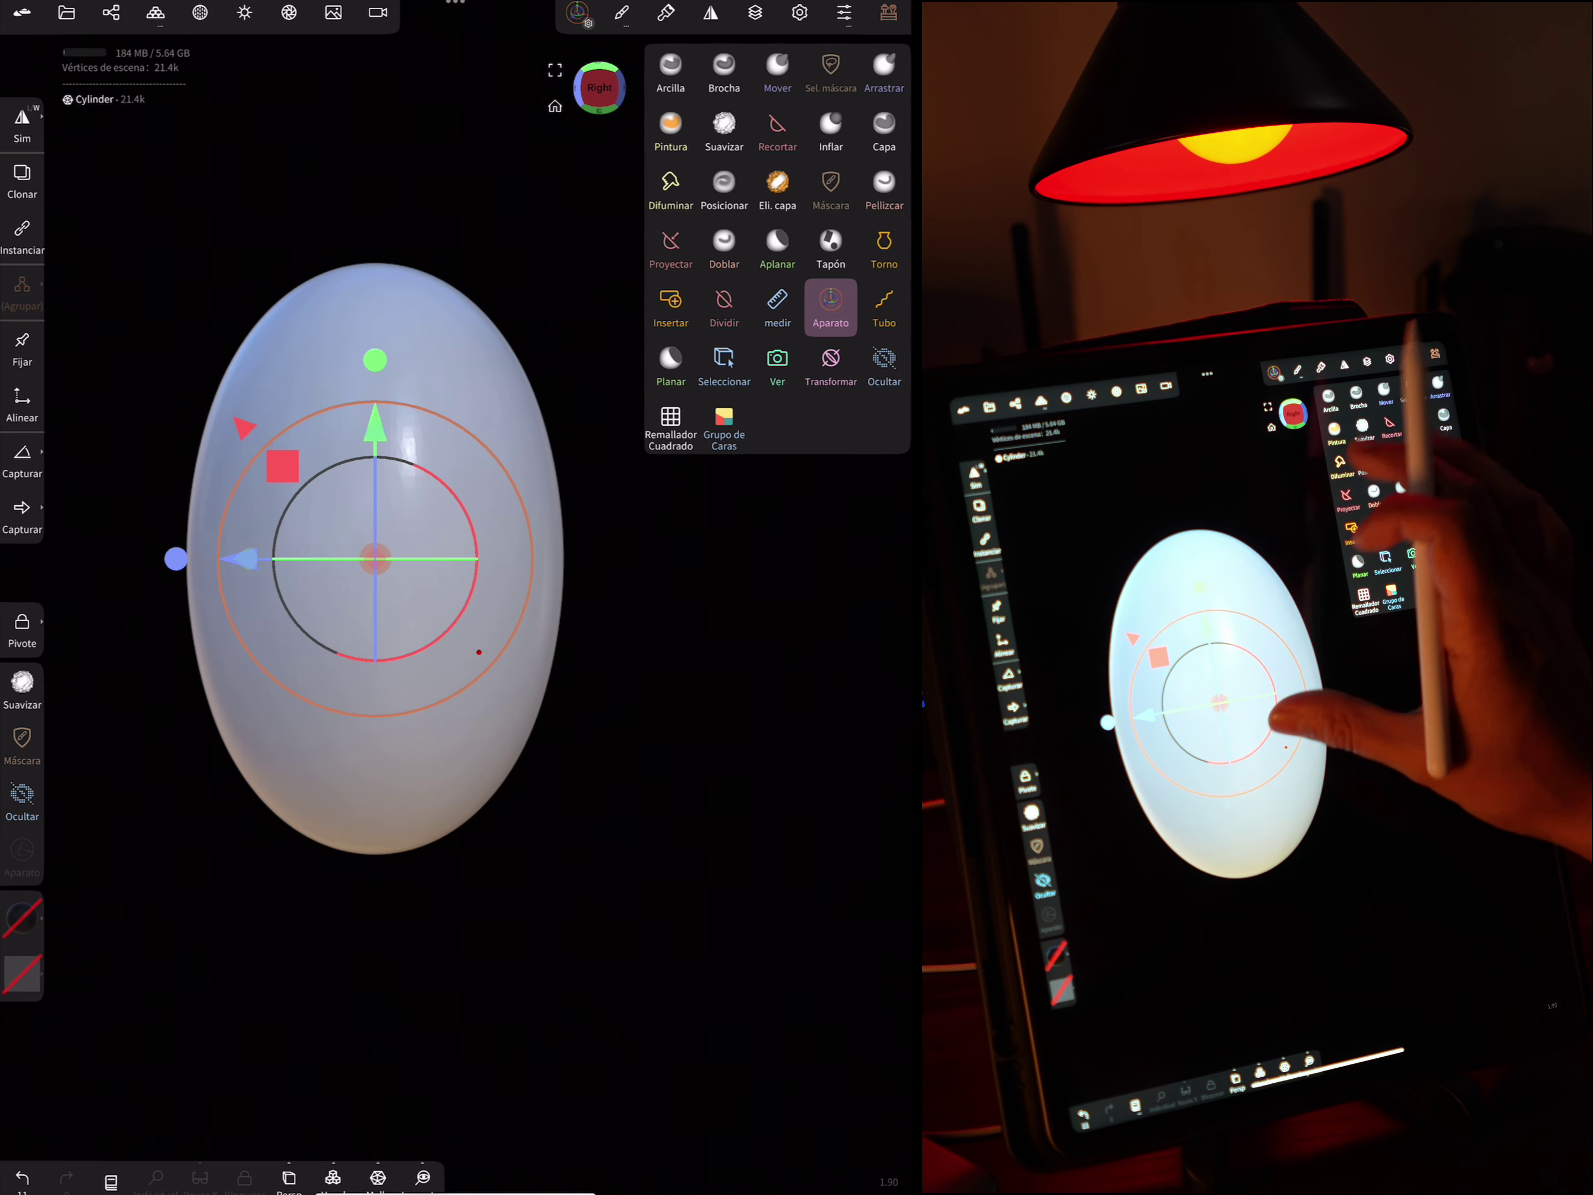
click(22, 183)
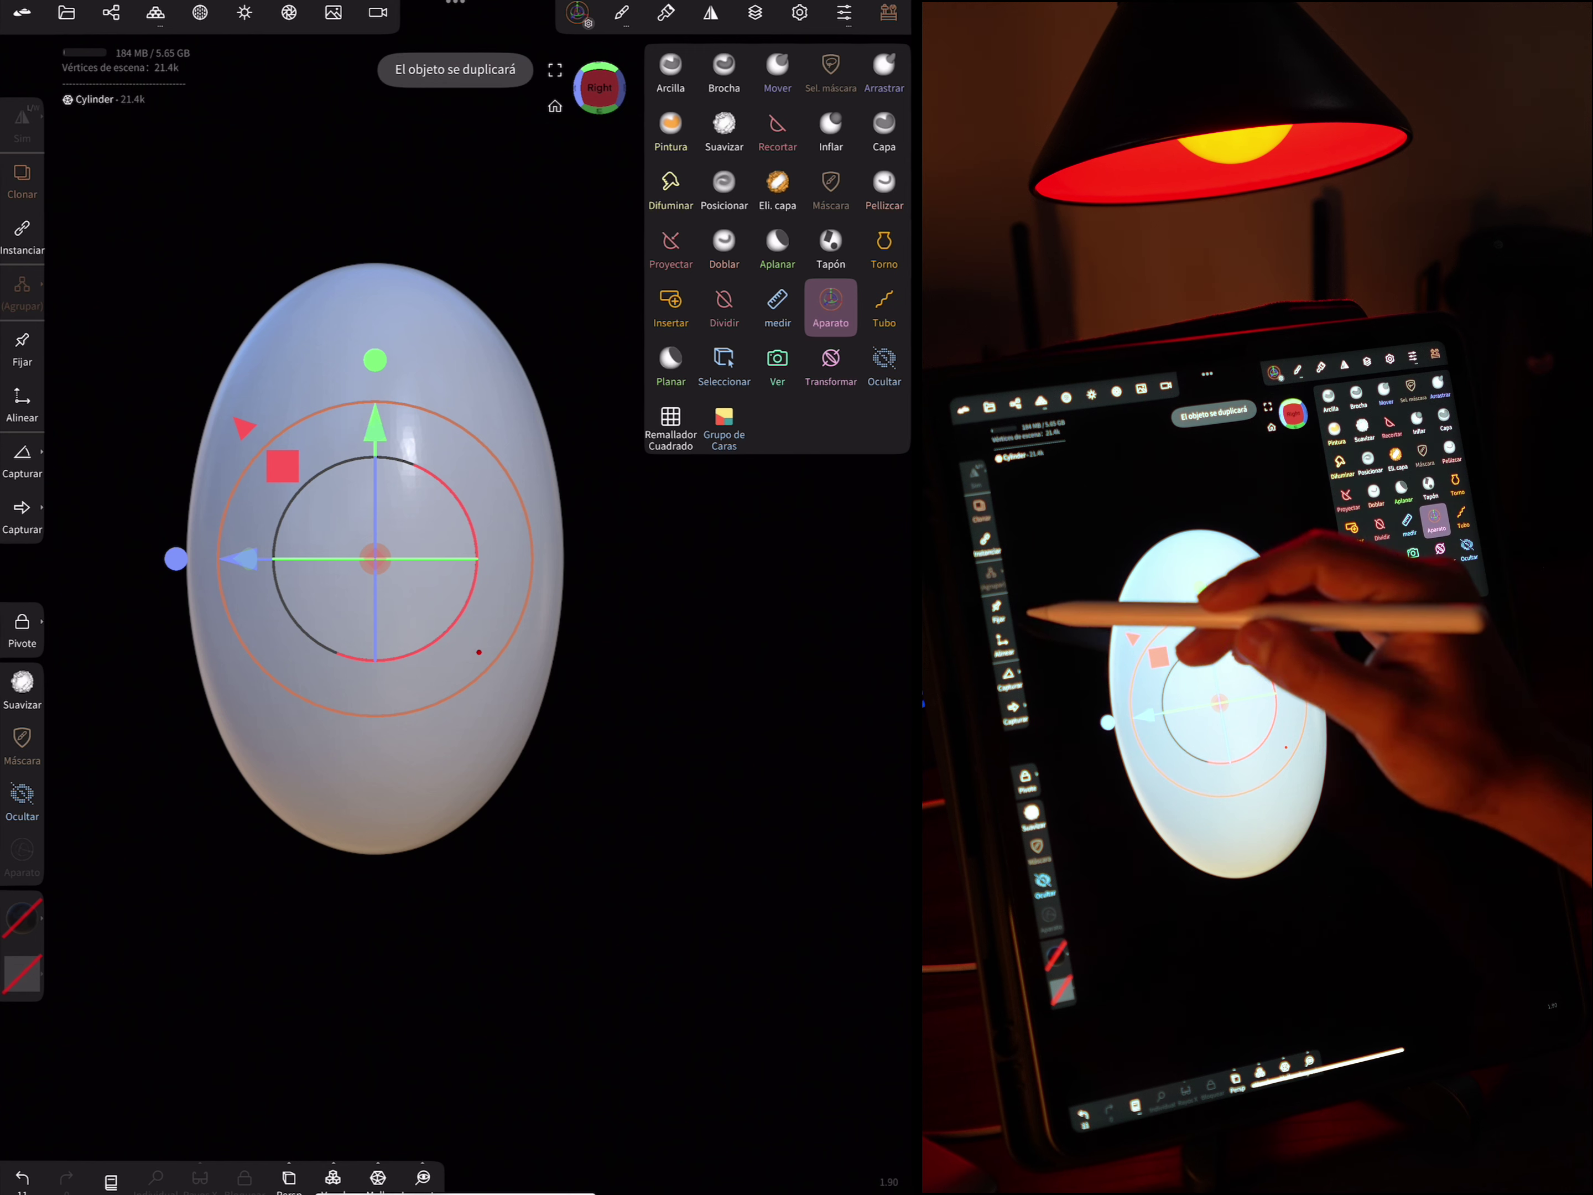
click(30, 463)
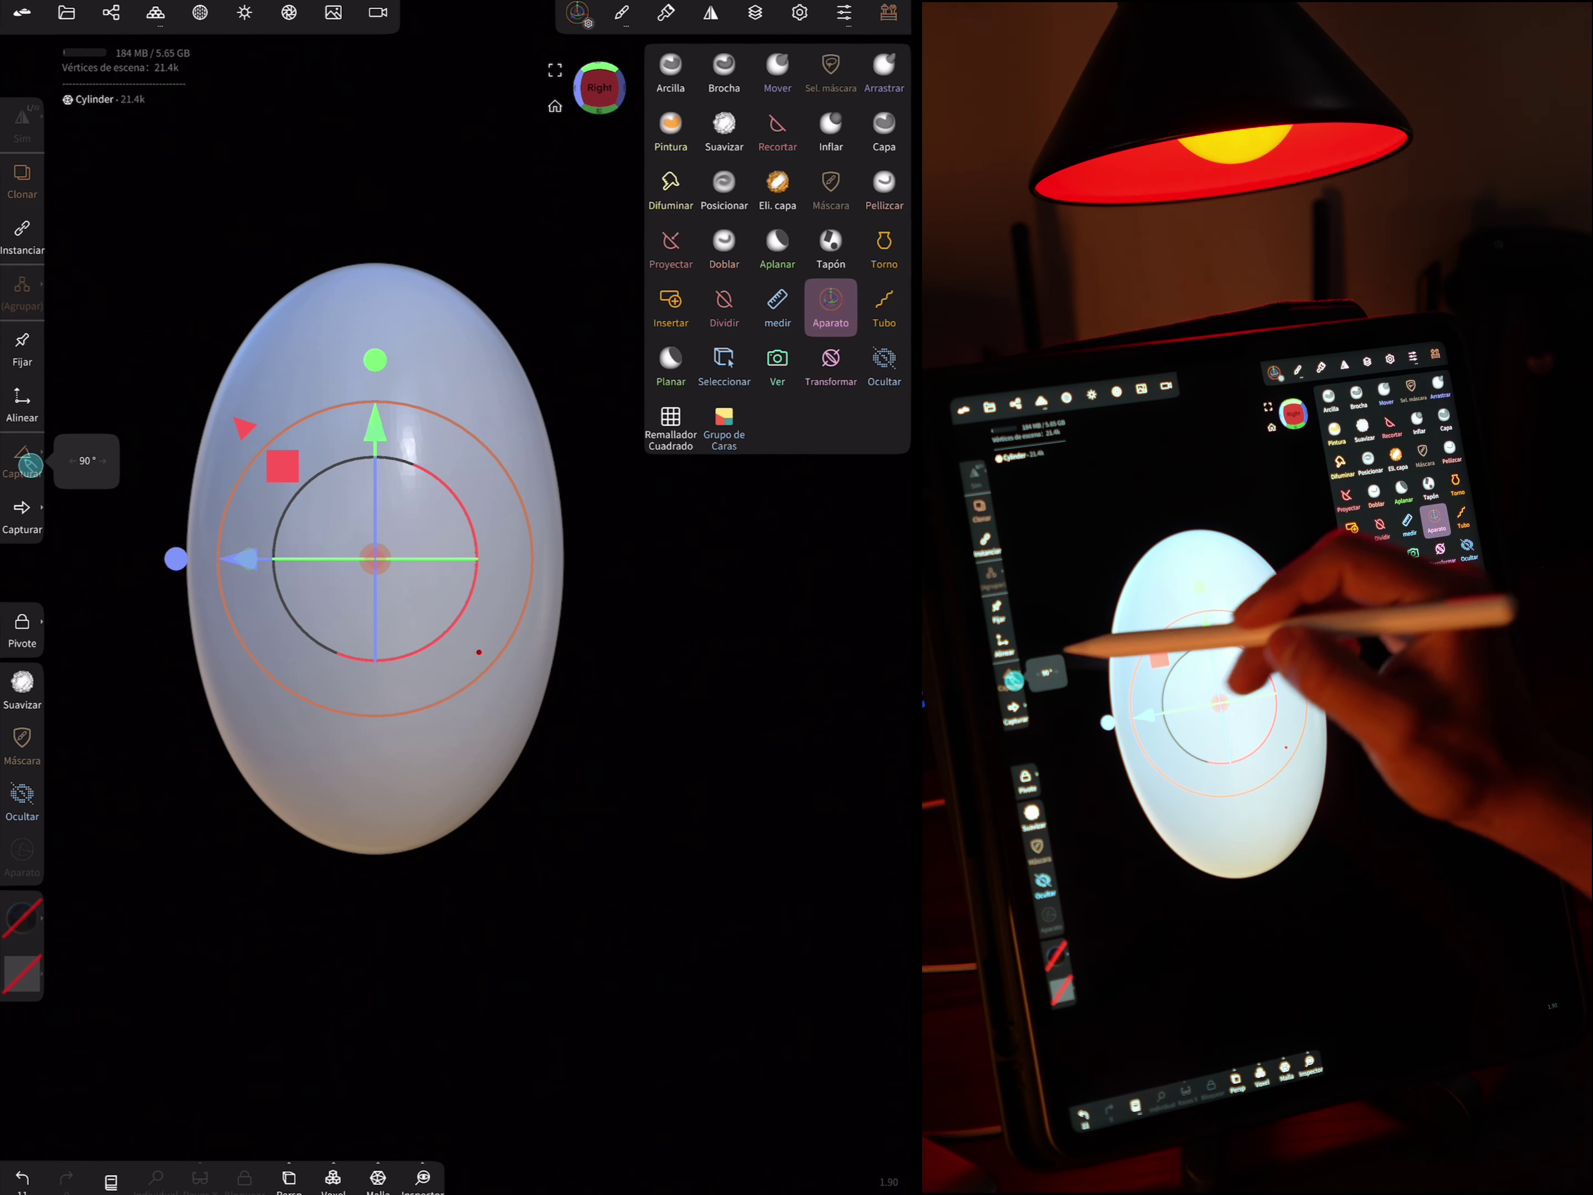
mouse_move(264, 448)
mouse_down()
mouse_move(486, 448)
mouse_move(651, 651)
mouse_move(607, 678)
mouse_move(669, 684)
mouse_move(629, 705)
mouse_move(647, 668)
mouse_up()
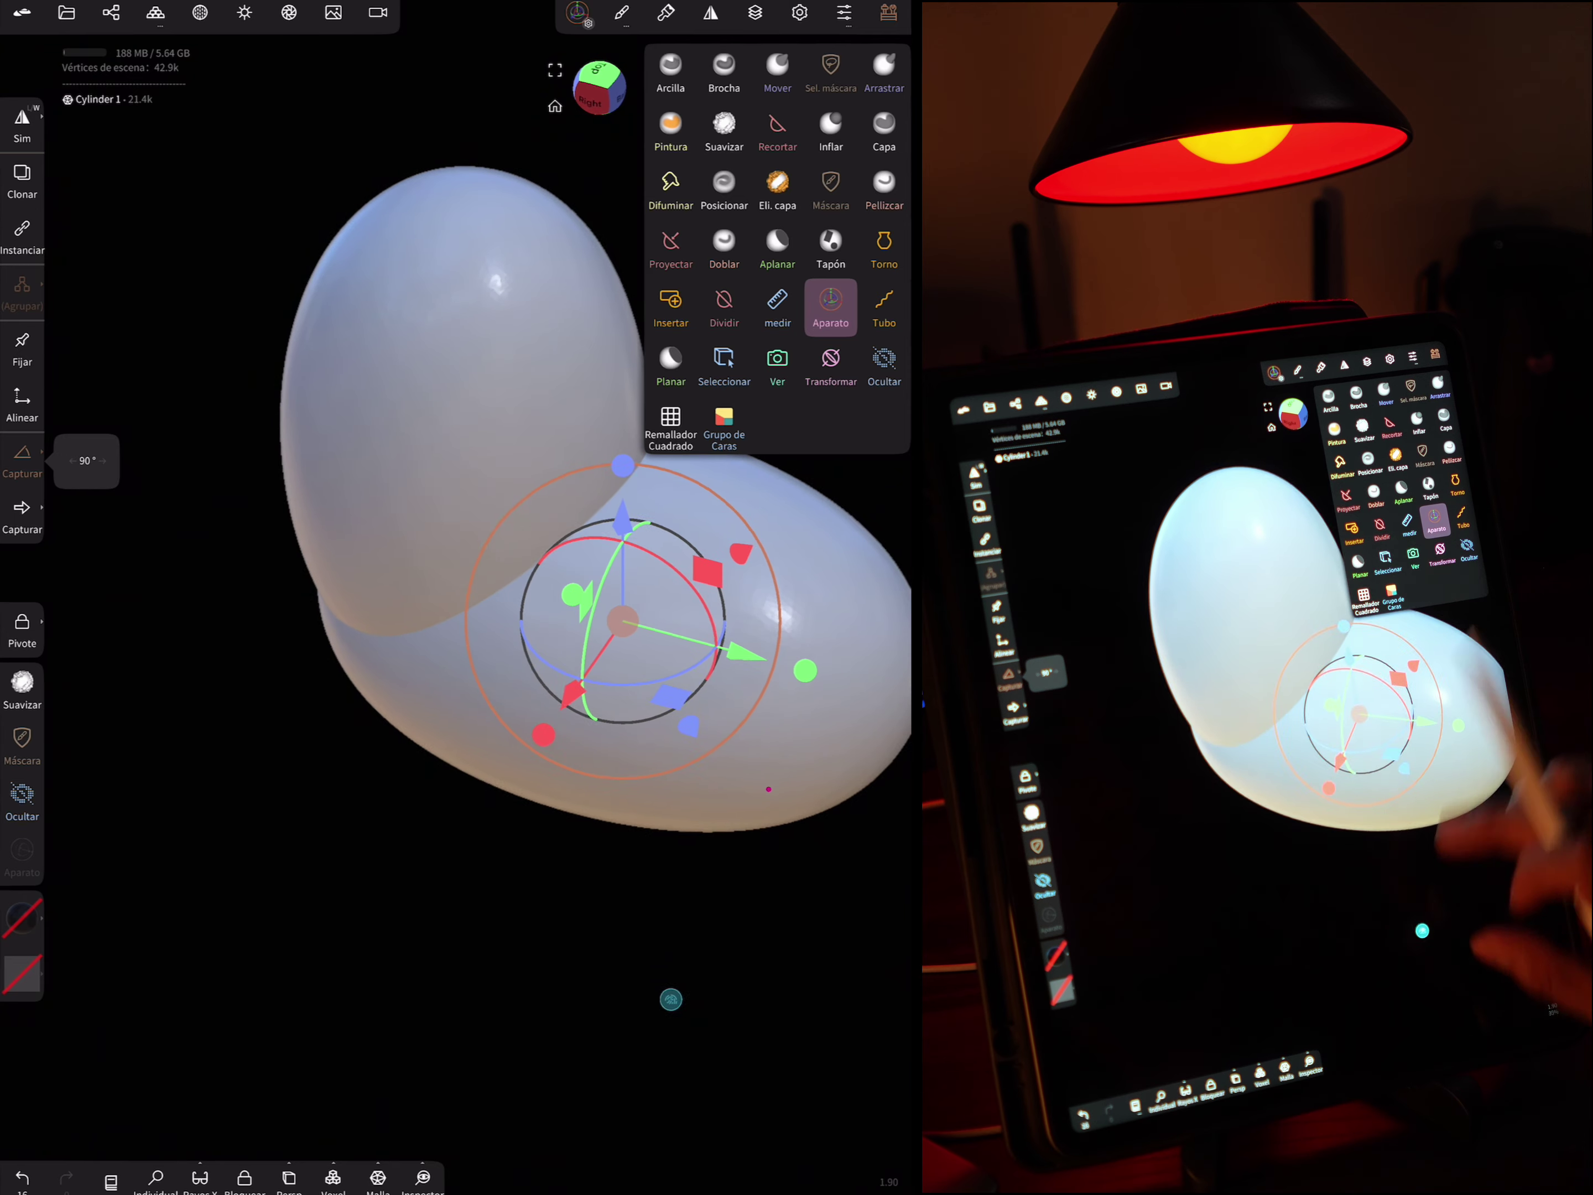
Clone a third egg and place it in front to the right
drag(673, 1099, 701, 1107)
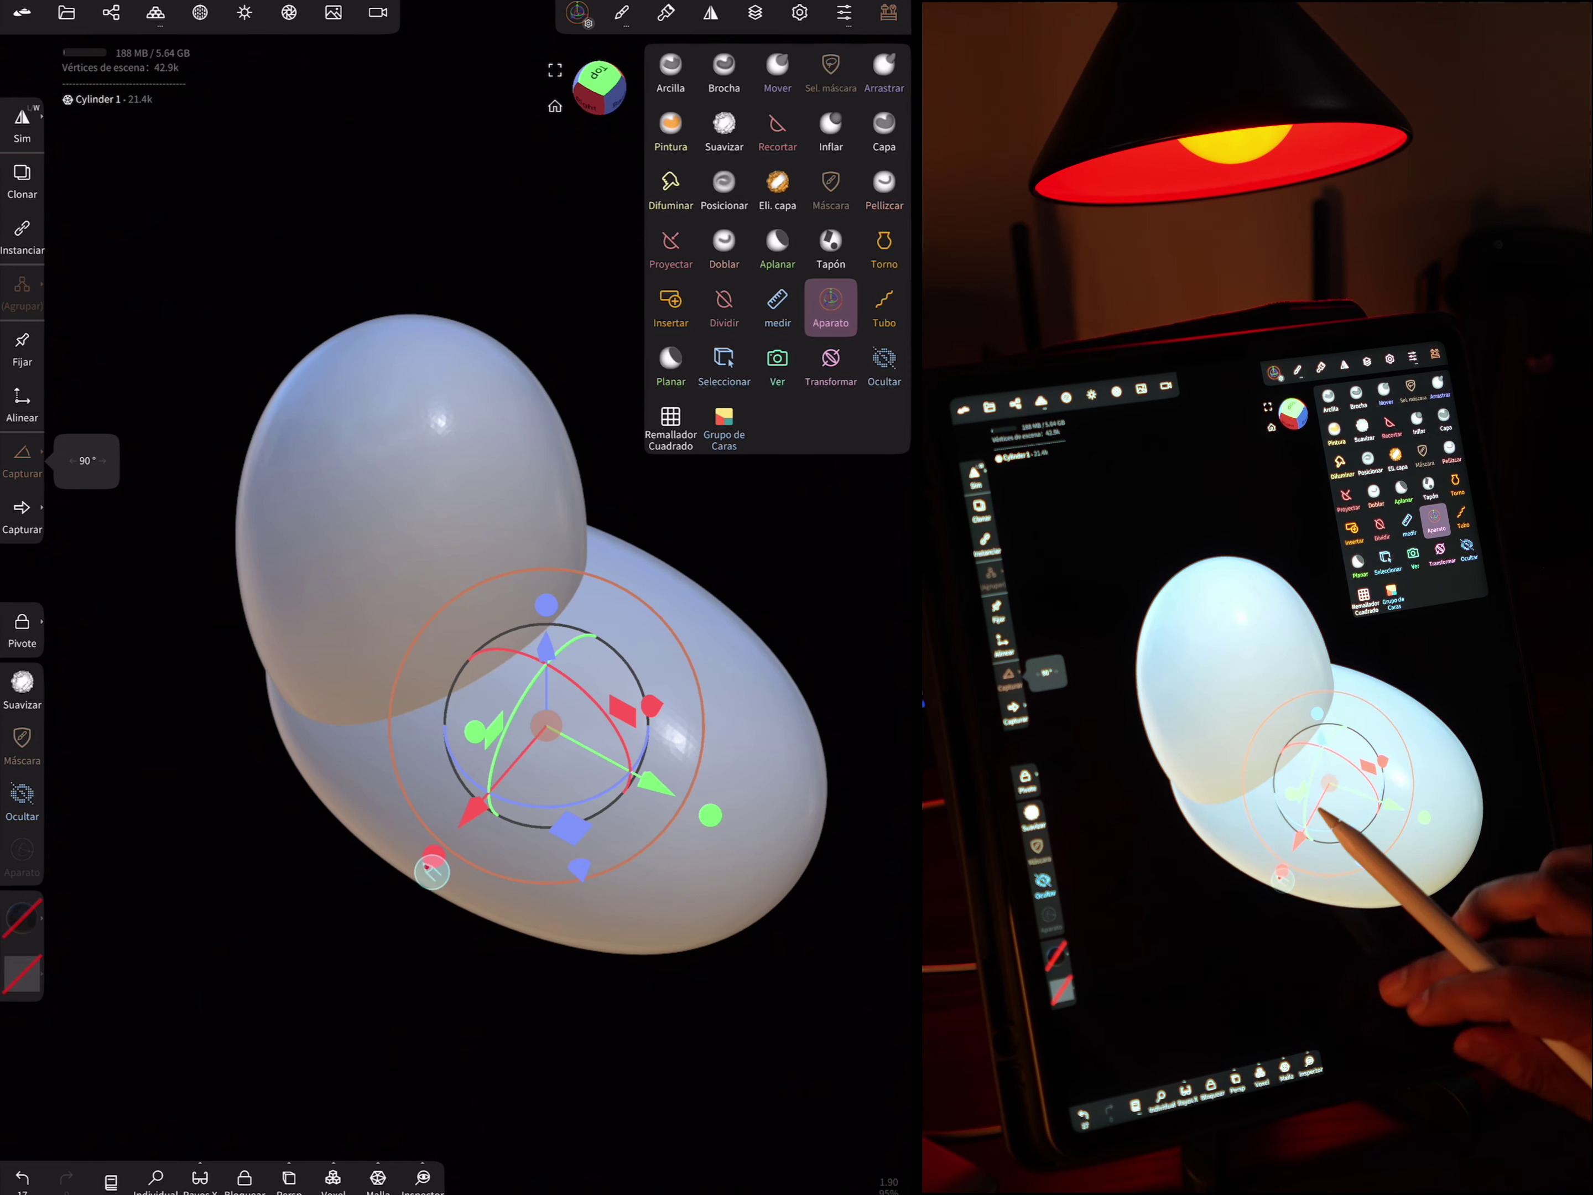
click(597, 101)
drag(650, 724, 520, 579)
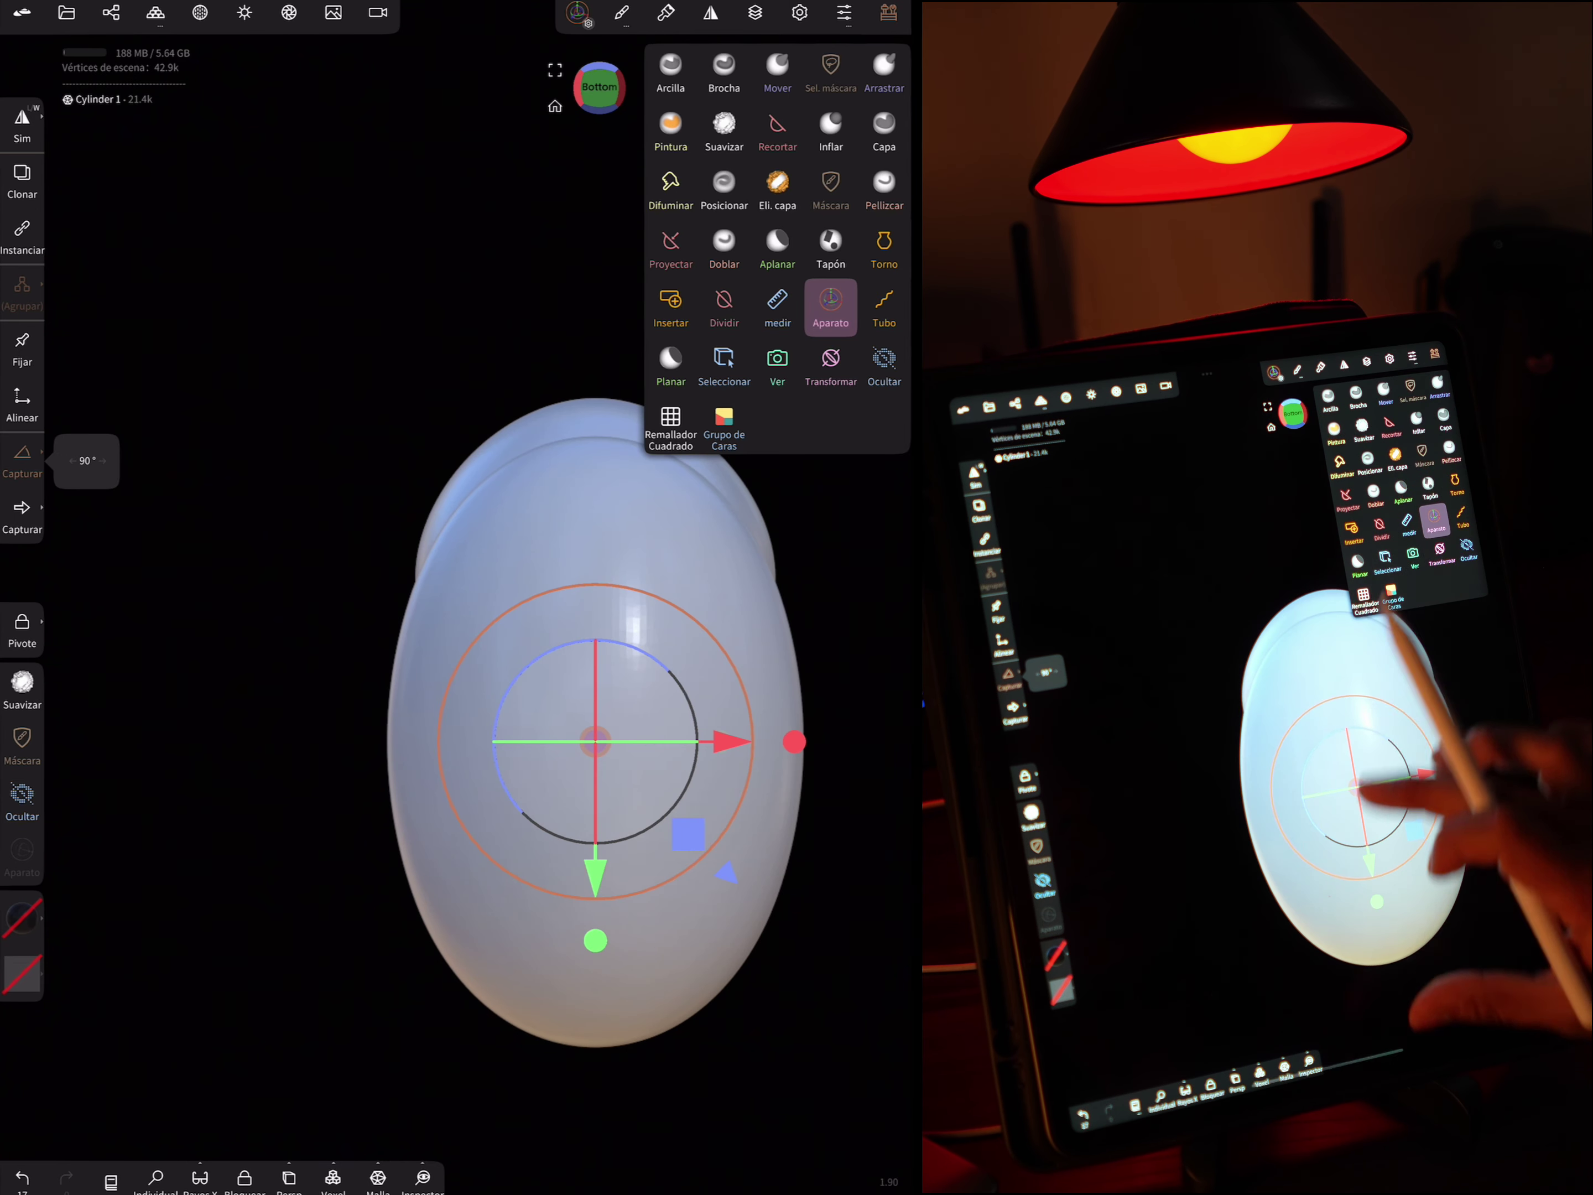
drag(321, 949, 556, 971)
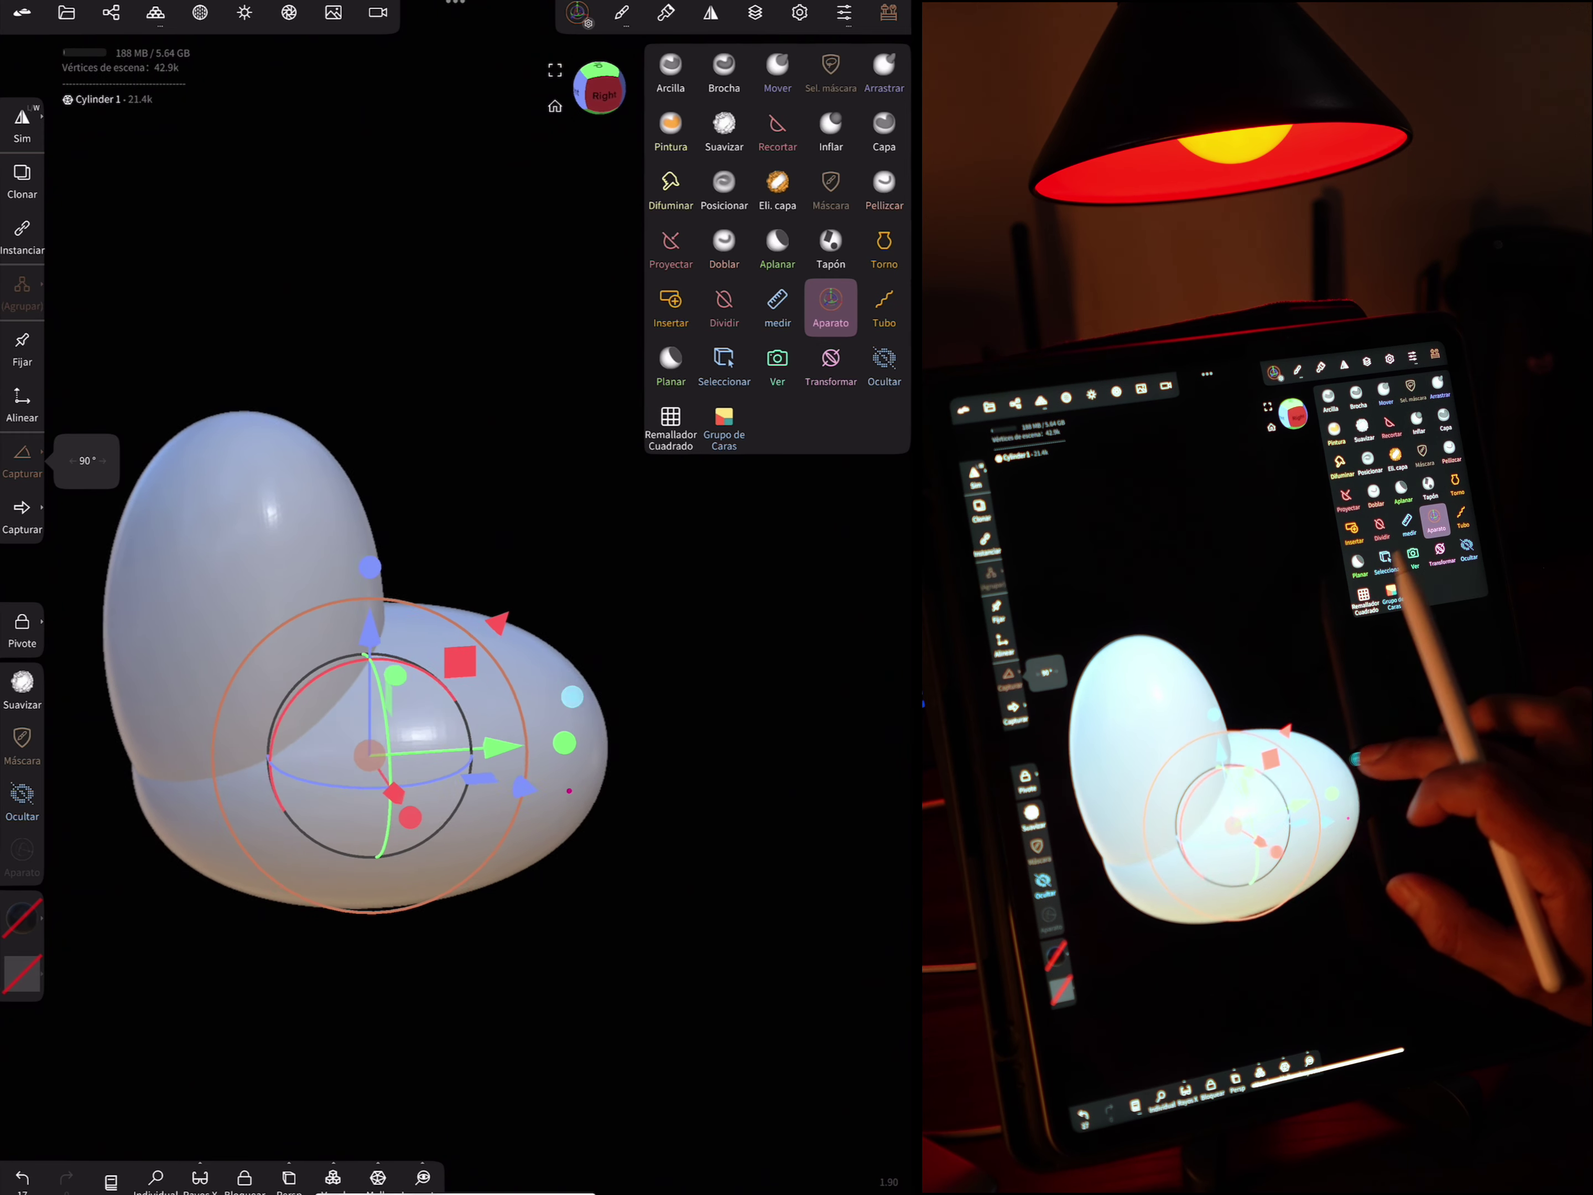
drag(600, 652, 677, 688)
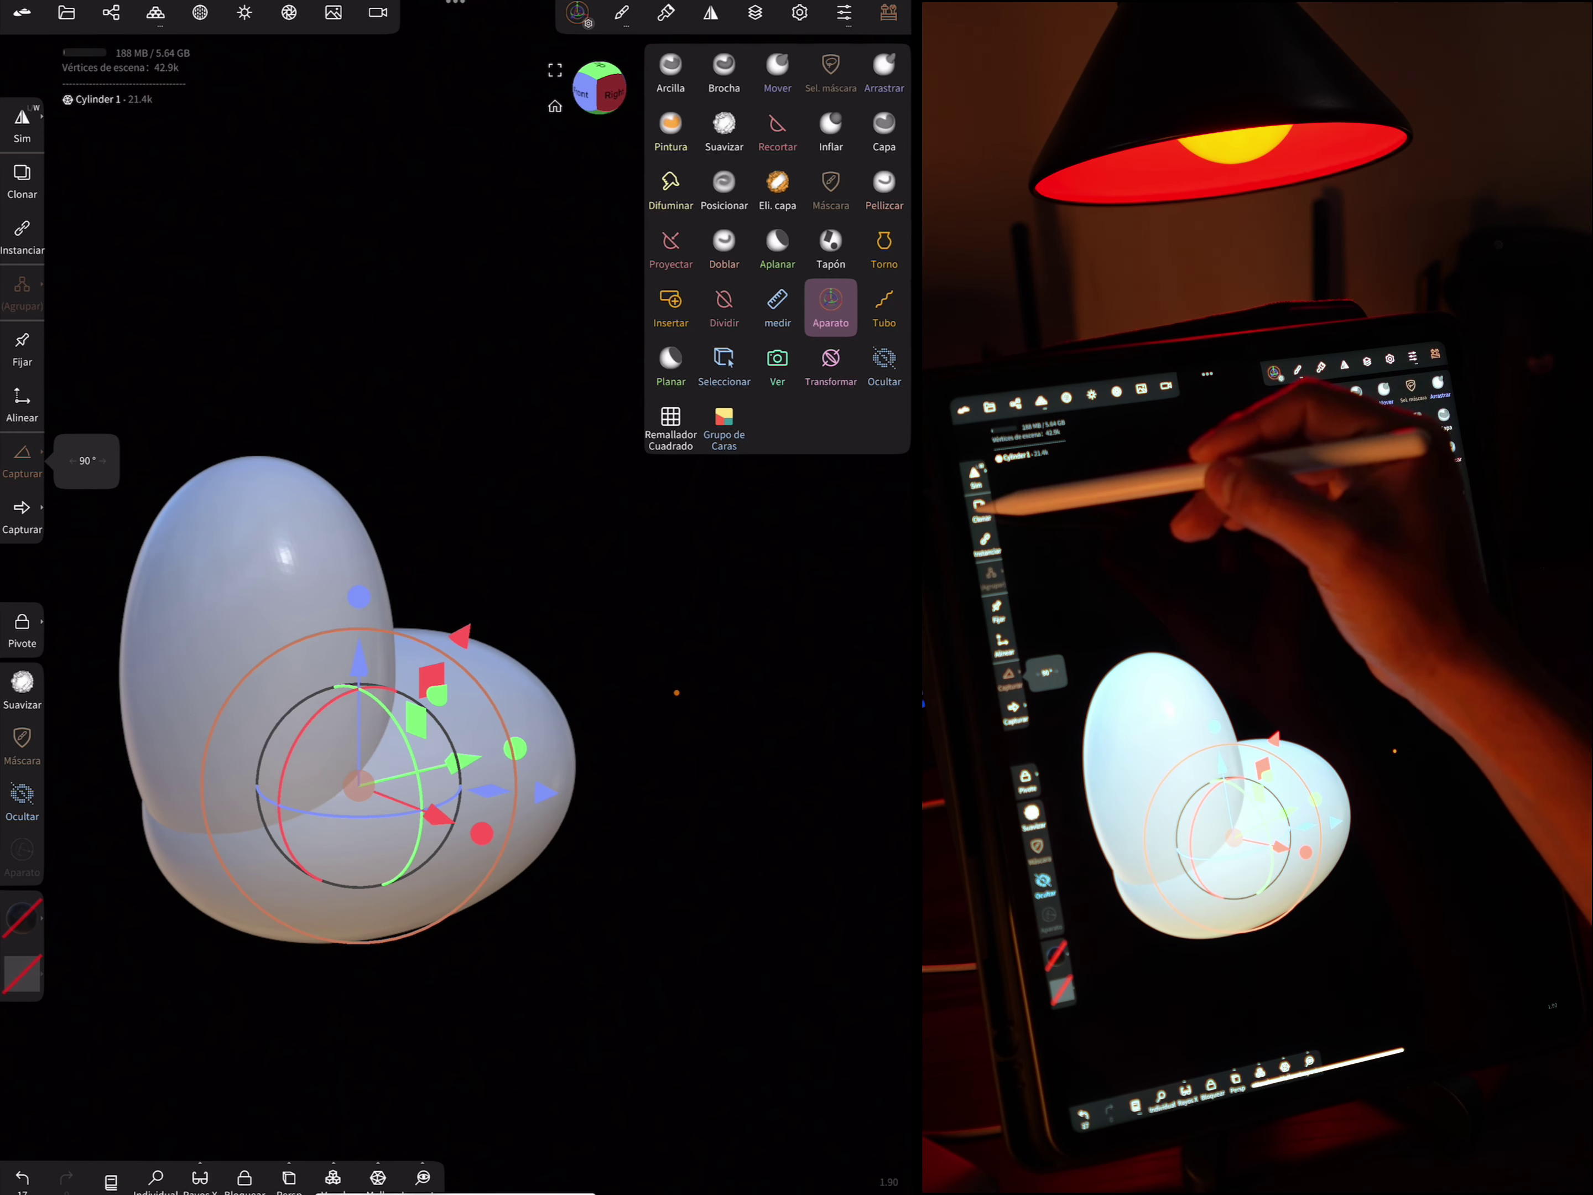
click(22, 184)
drag(438, 816, 694, 861)
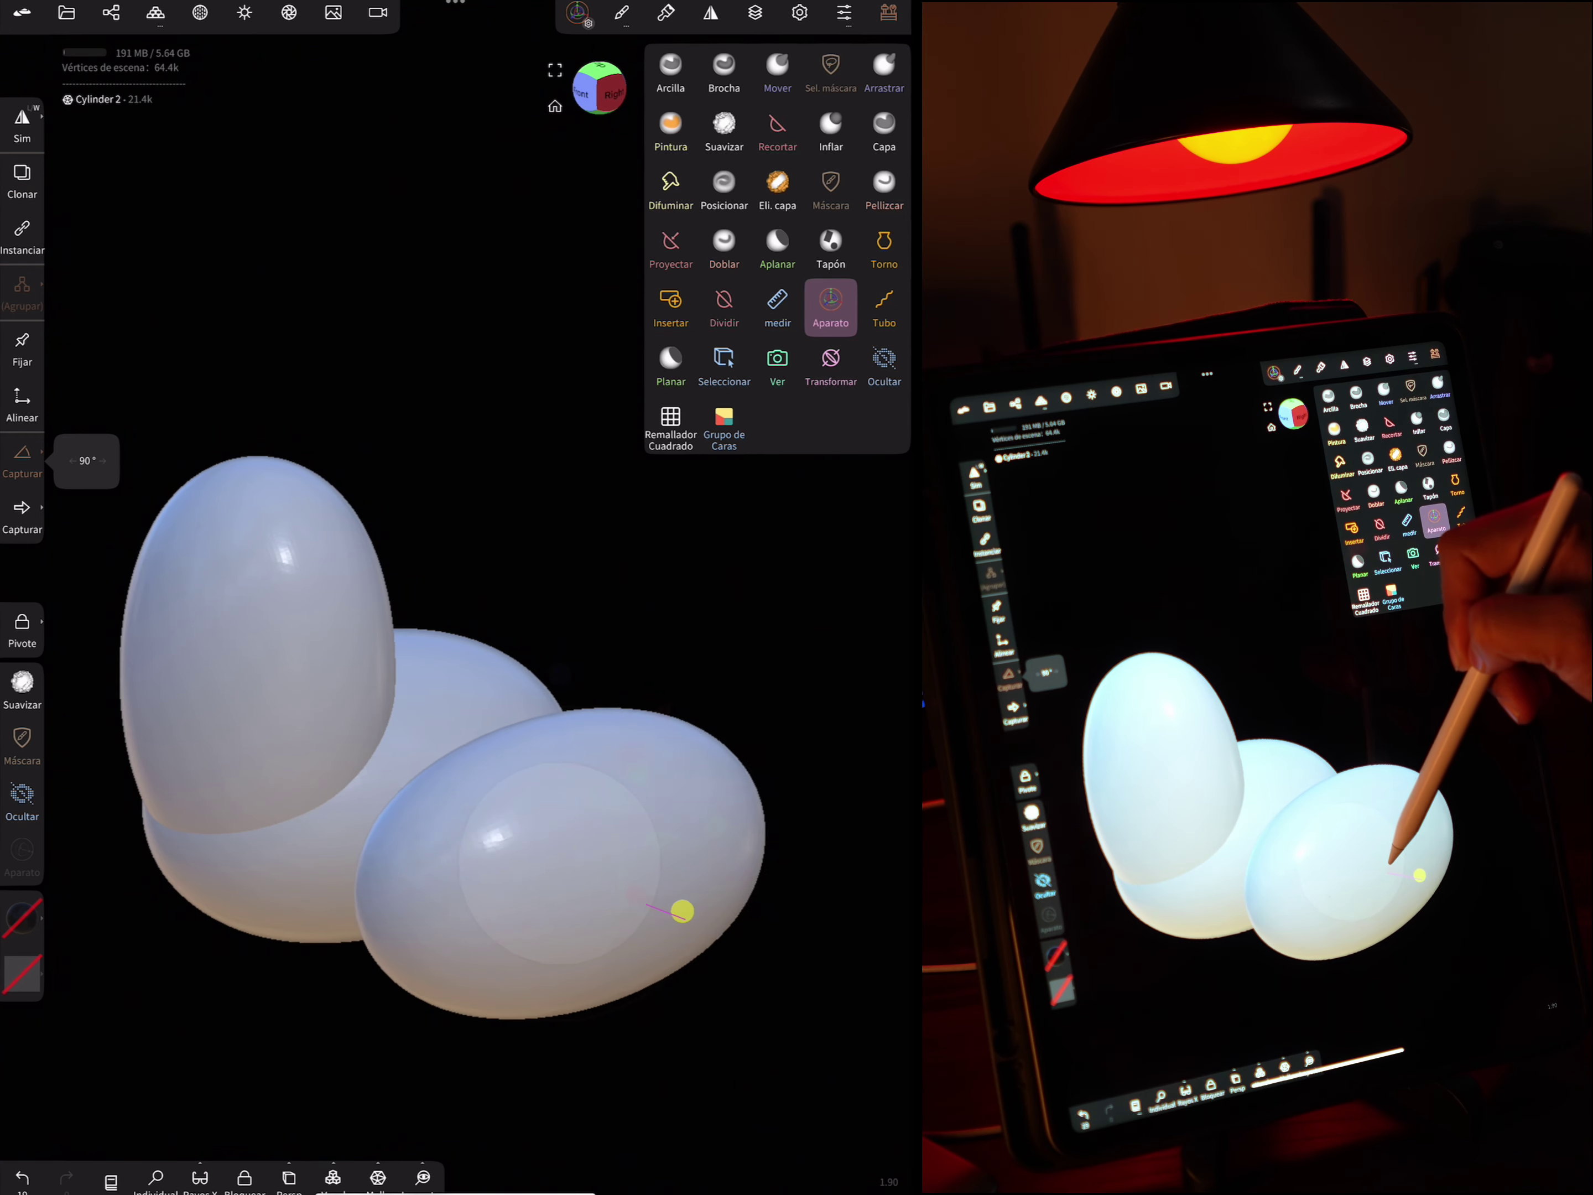
Turn the flat Cylinder 2 upright against the lower body like a wing
click(683, 910)
drag(672, 940, 672, 796)
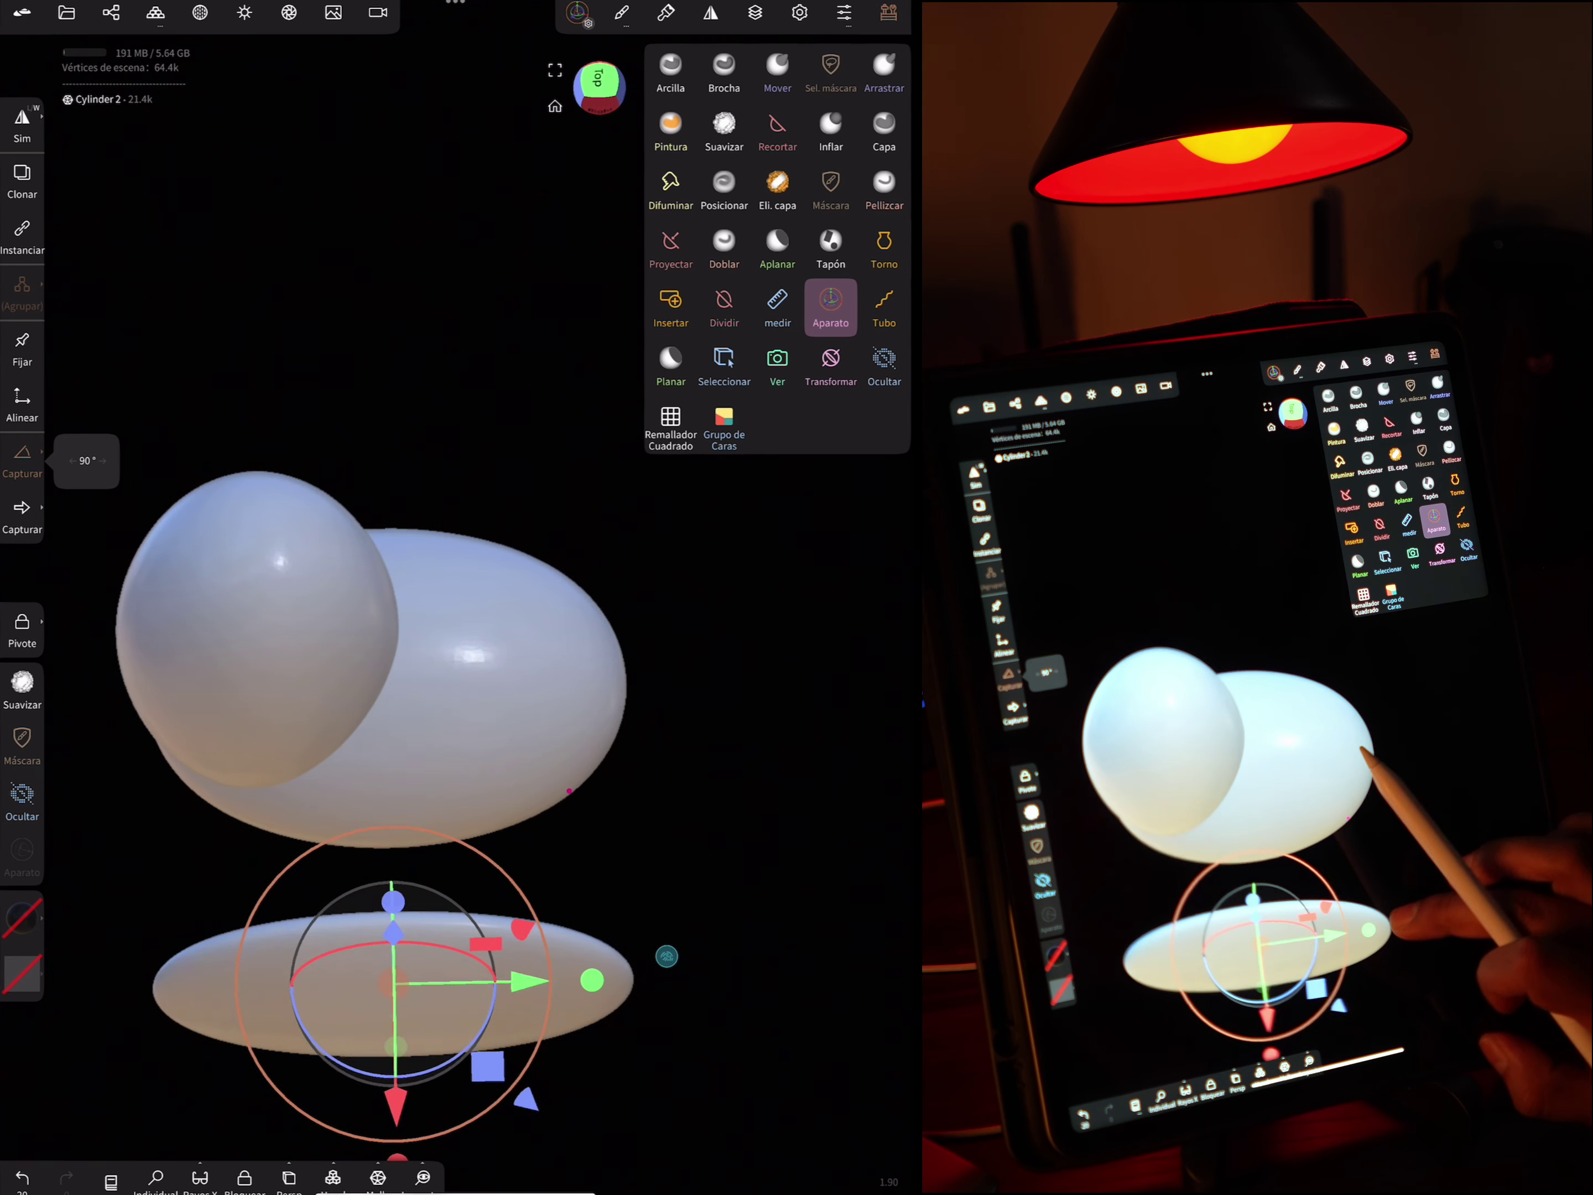
mouse_move(556, 860)
mouse_down()
mouse_move(524, 835)
mouse_move(549, 810)
mouse_move(520, 819)
mouse_up()
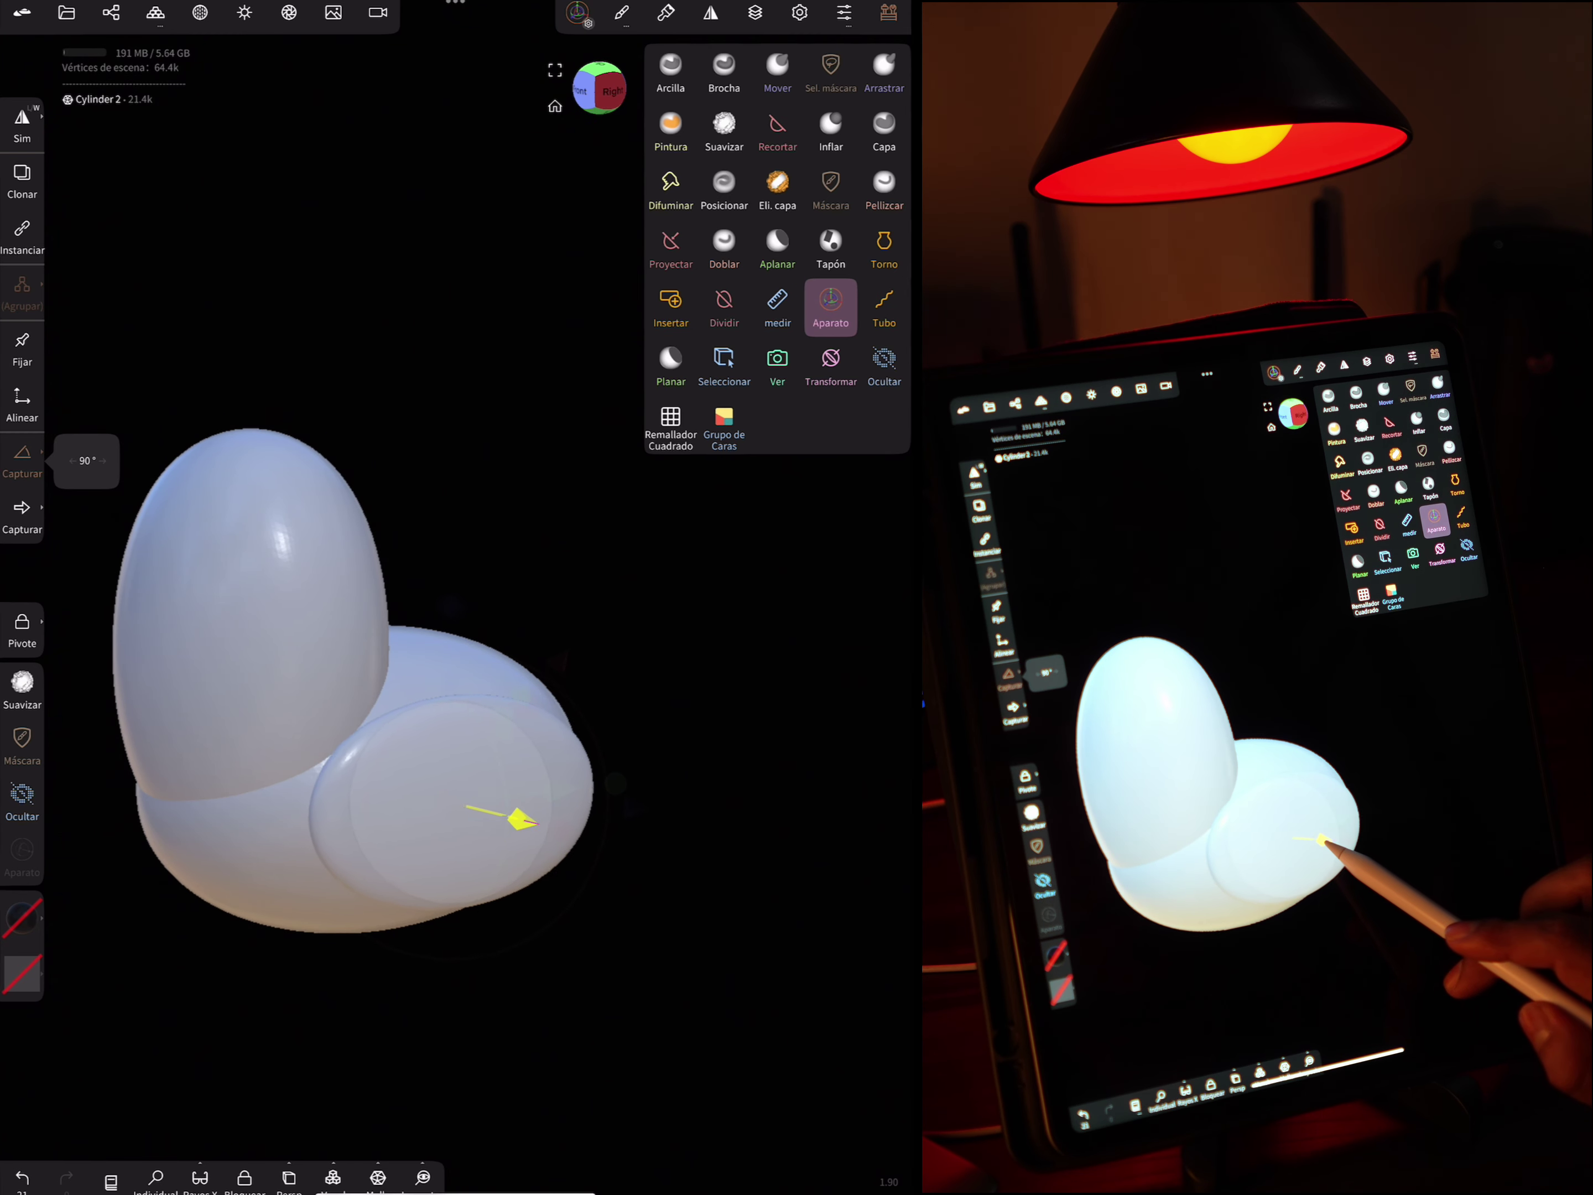
click(509, 816)
drag(615, 839, 655, 877)
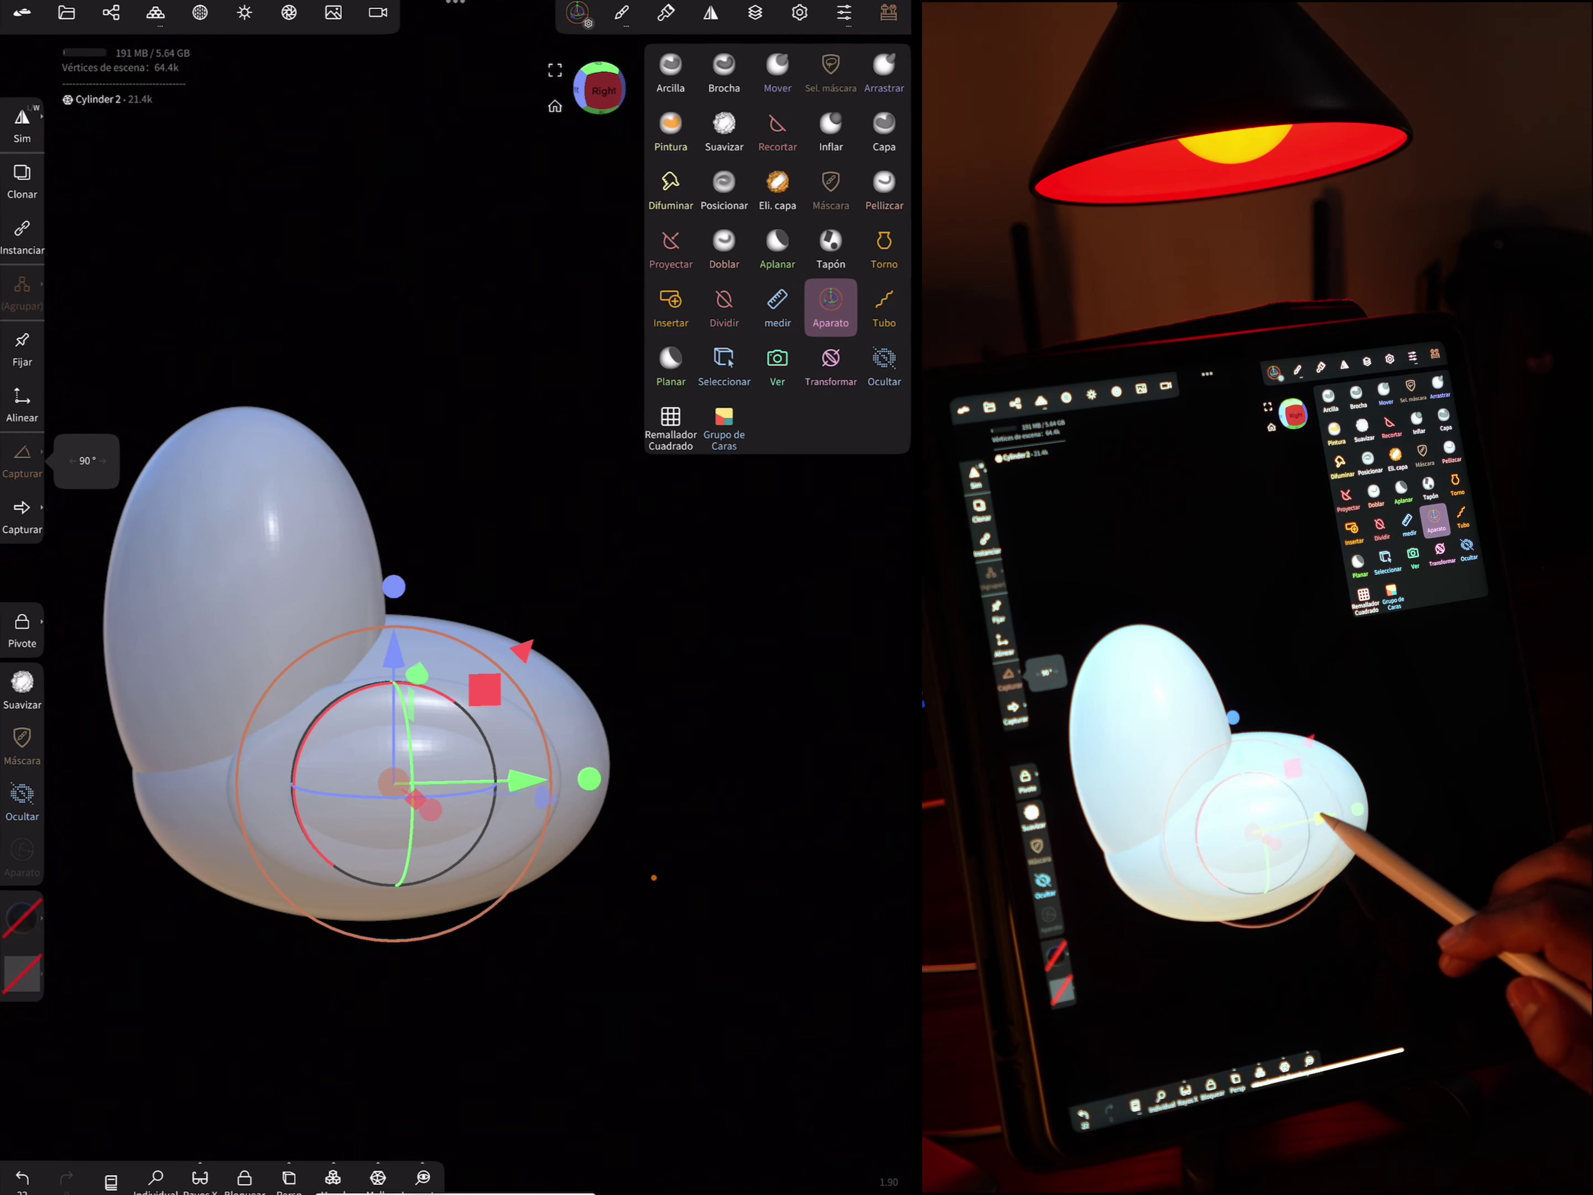
mouse_move(549, 780)
mouse_down()
mouse_move(578, 780)
mouse_move(549, 810)
mouse_move(571, 832)
mouse_up()
drag(694, 810, 814, 877)
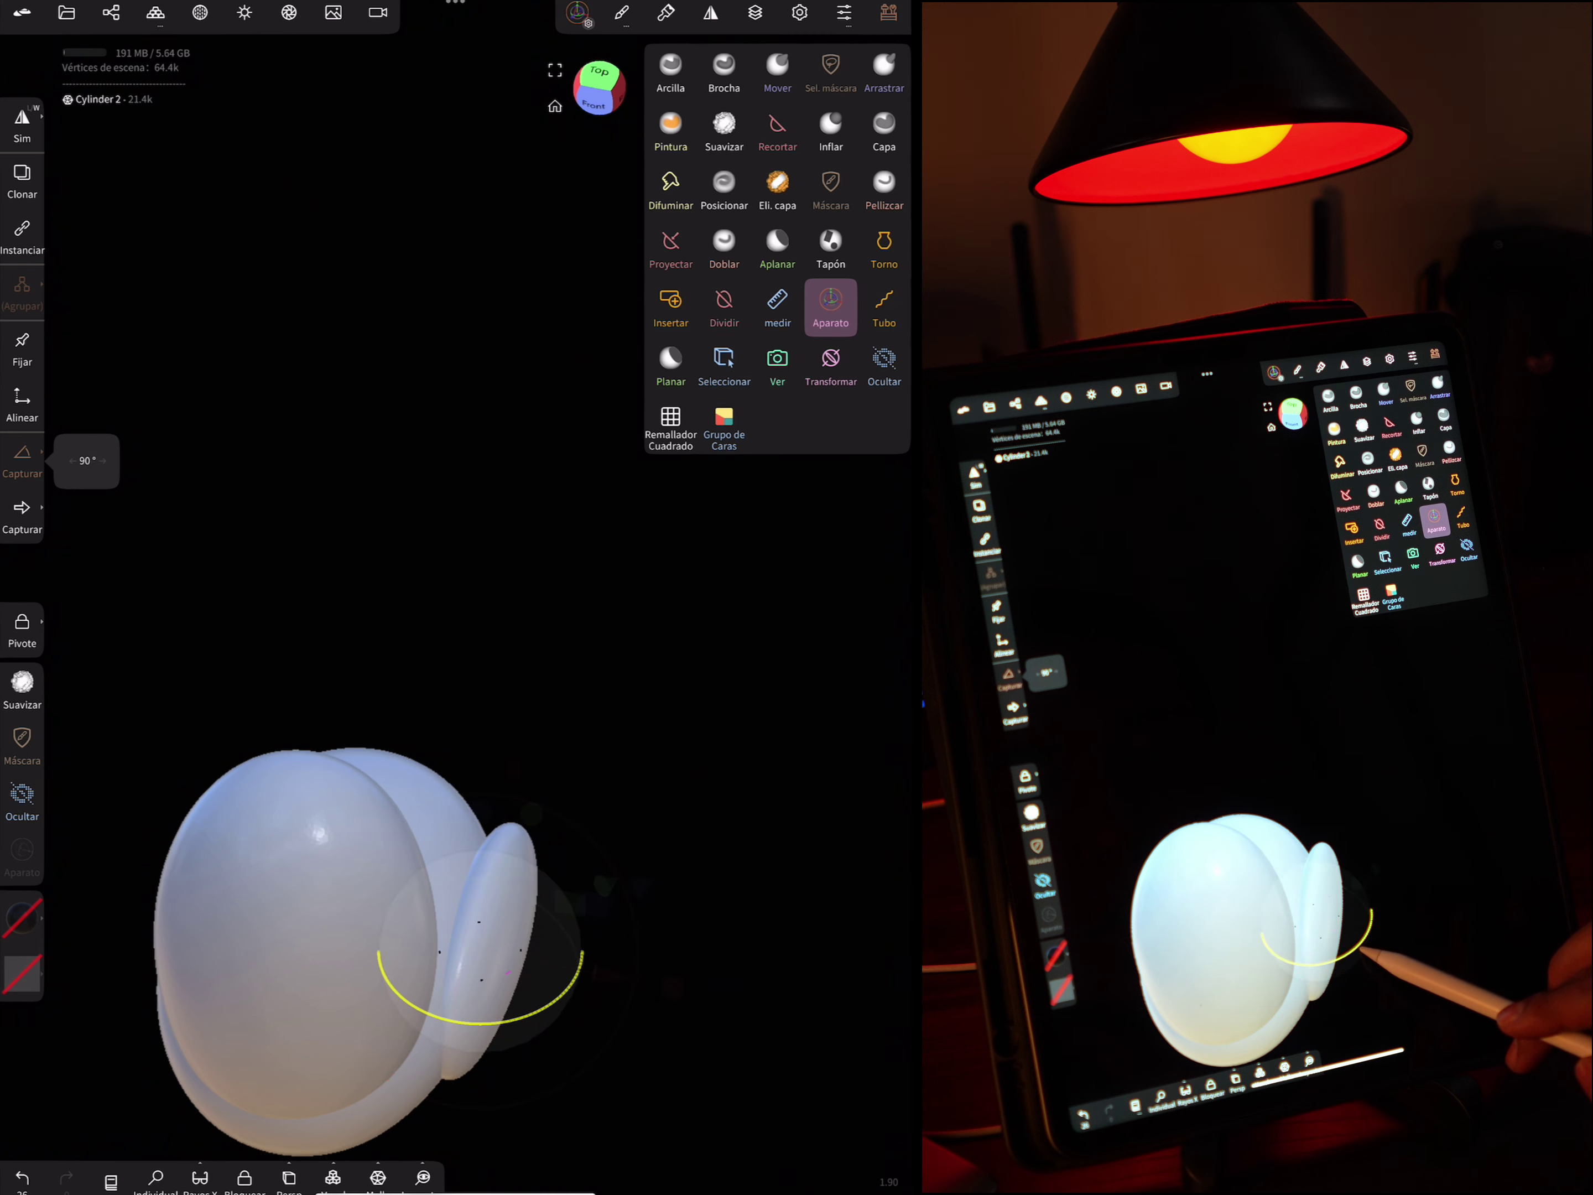
drag(582, 955, 578, 962)
drag(622, 825, 651, 890)
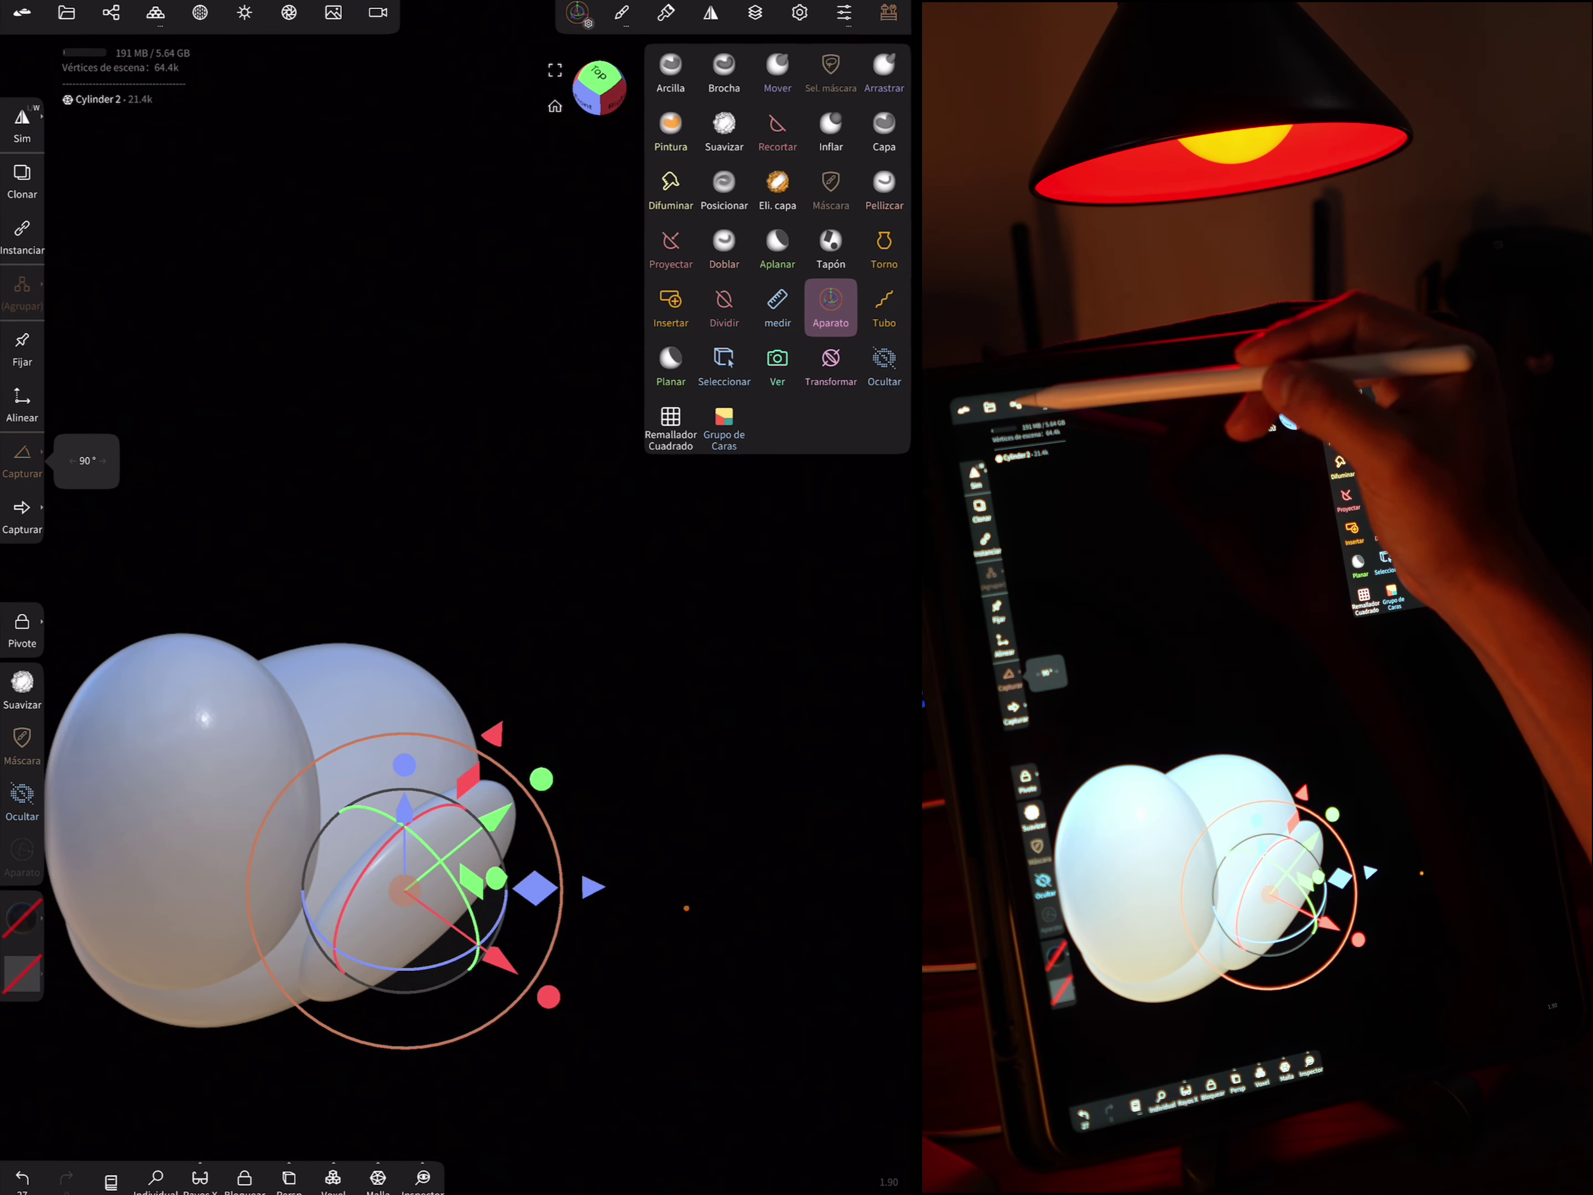
click(155, 12)
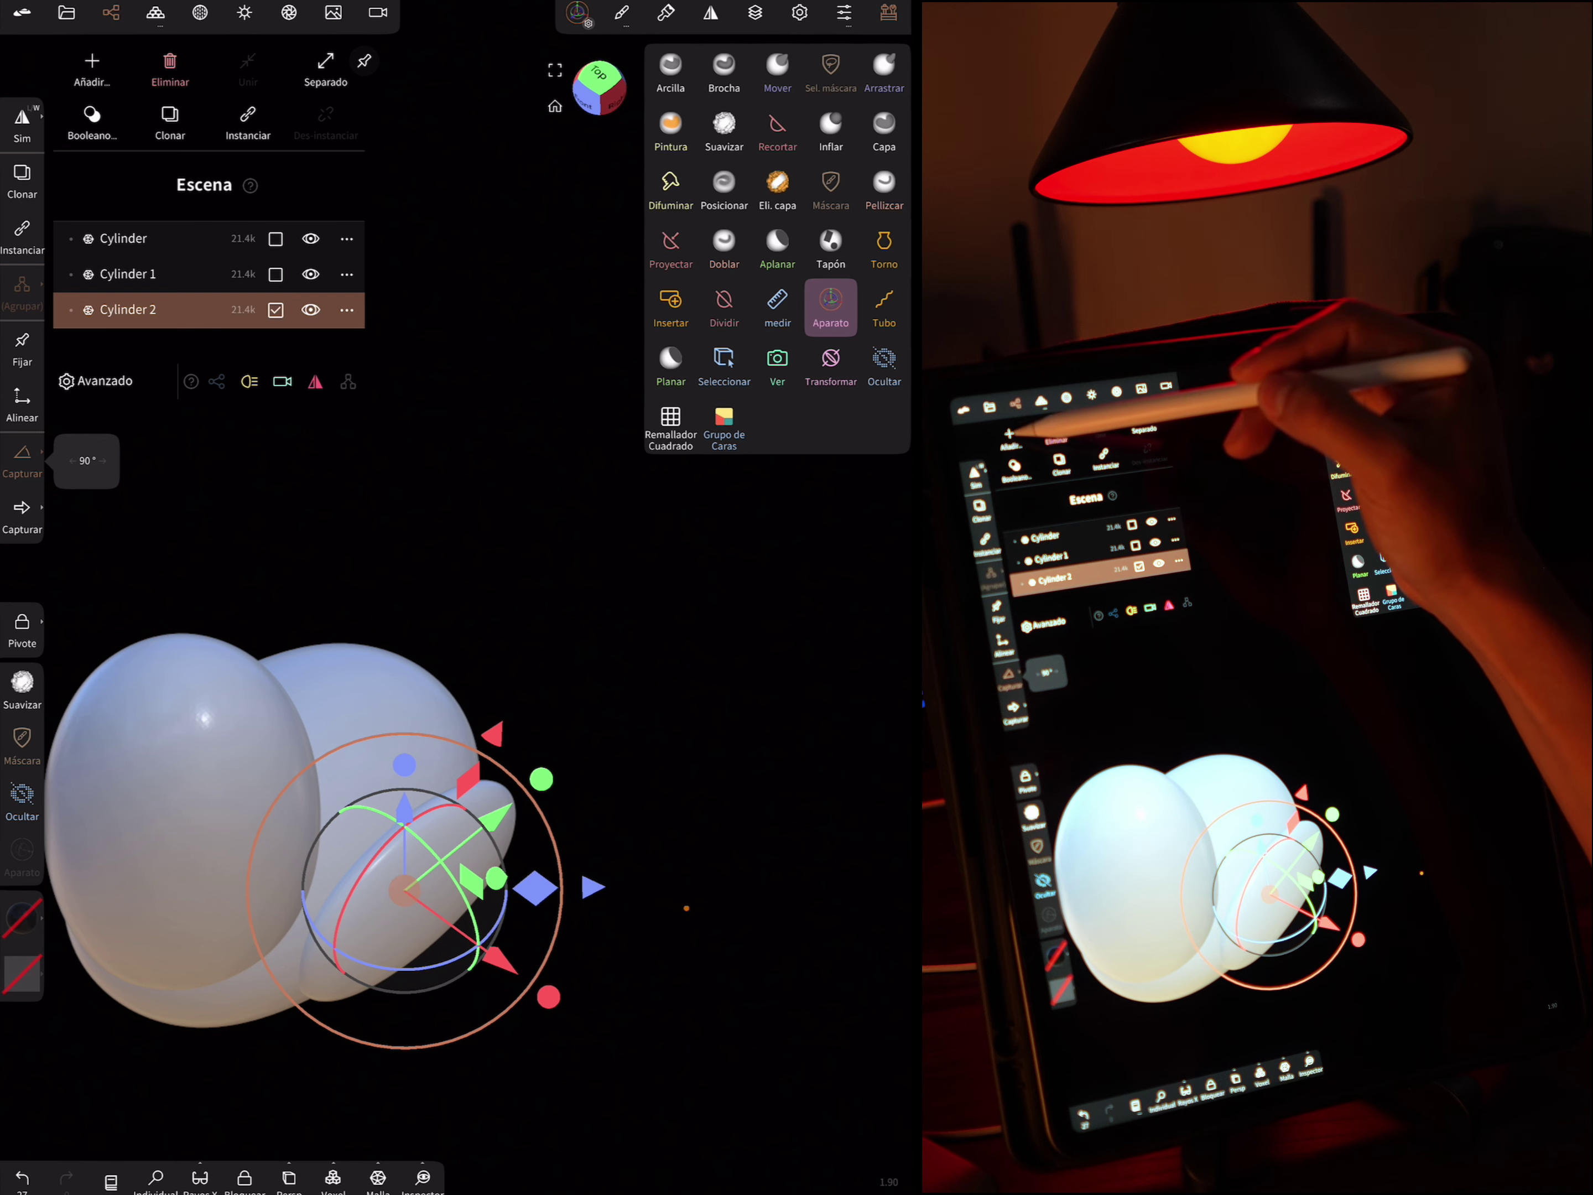
Add an Espejo (Mirror) repeater to Cylinder 2, giving matching wings on both sides
click(92, 66)
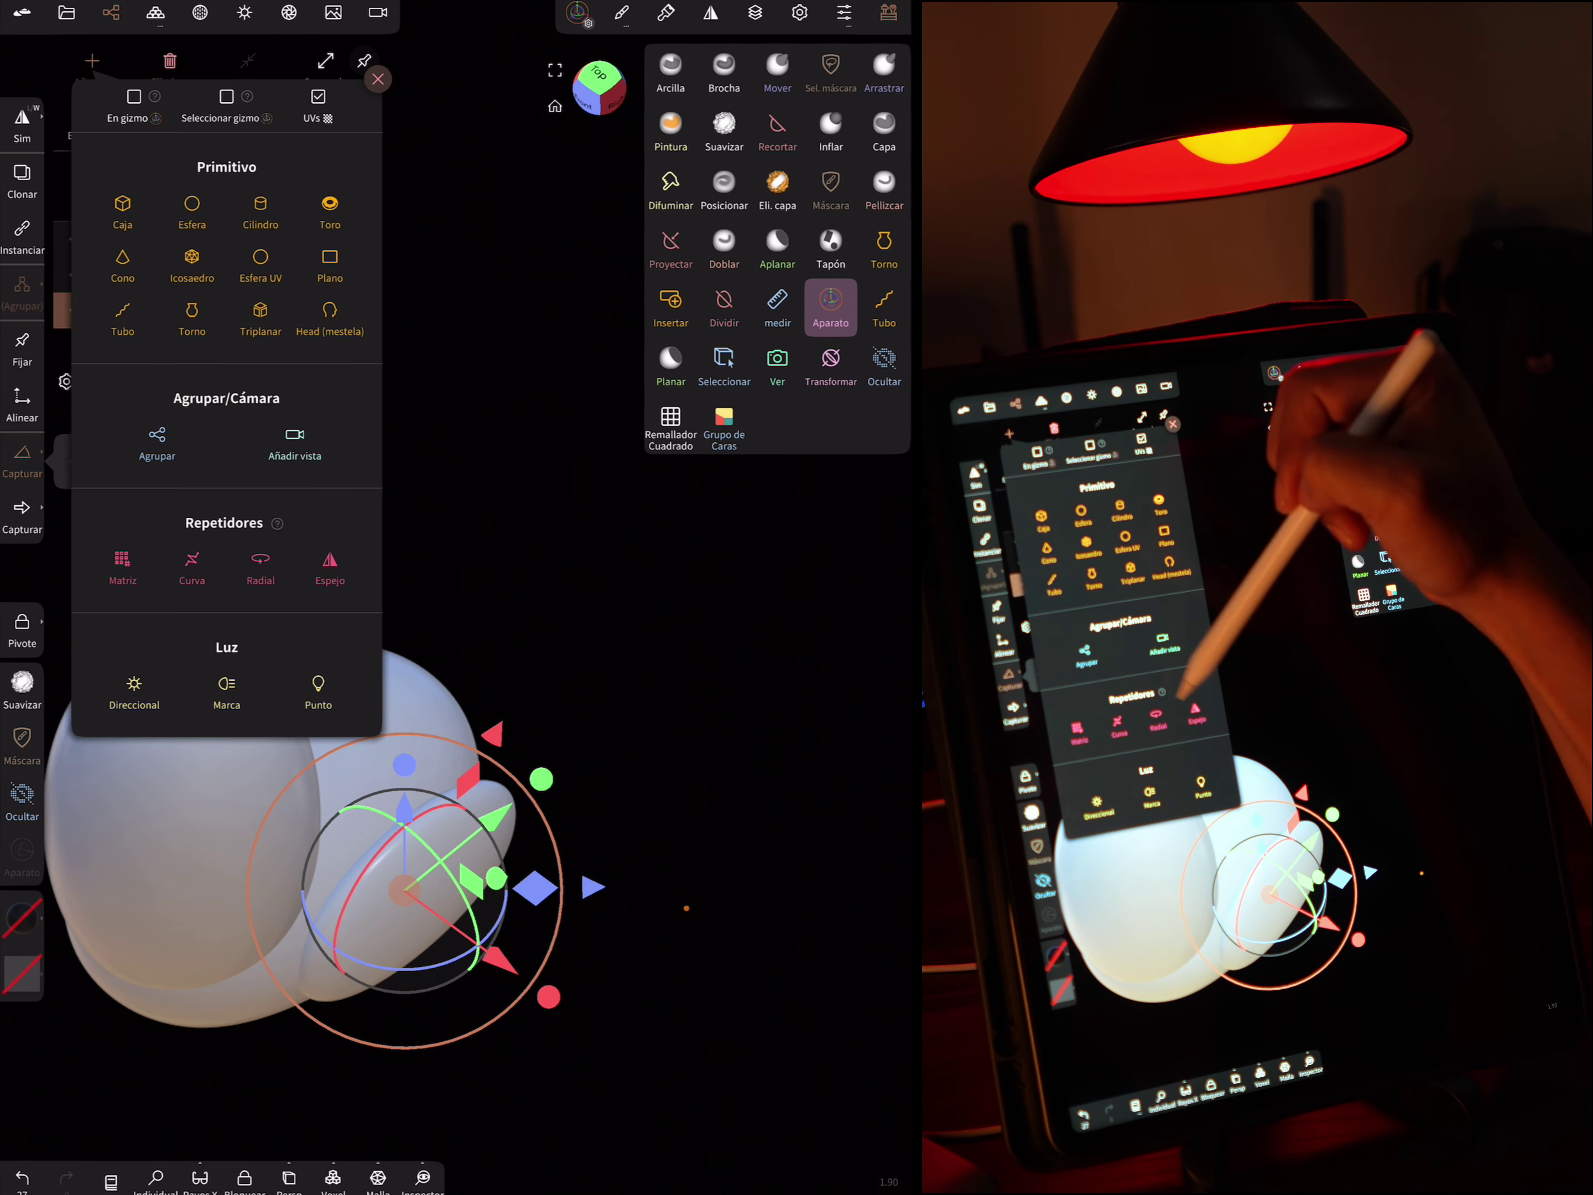
click(329, 562)
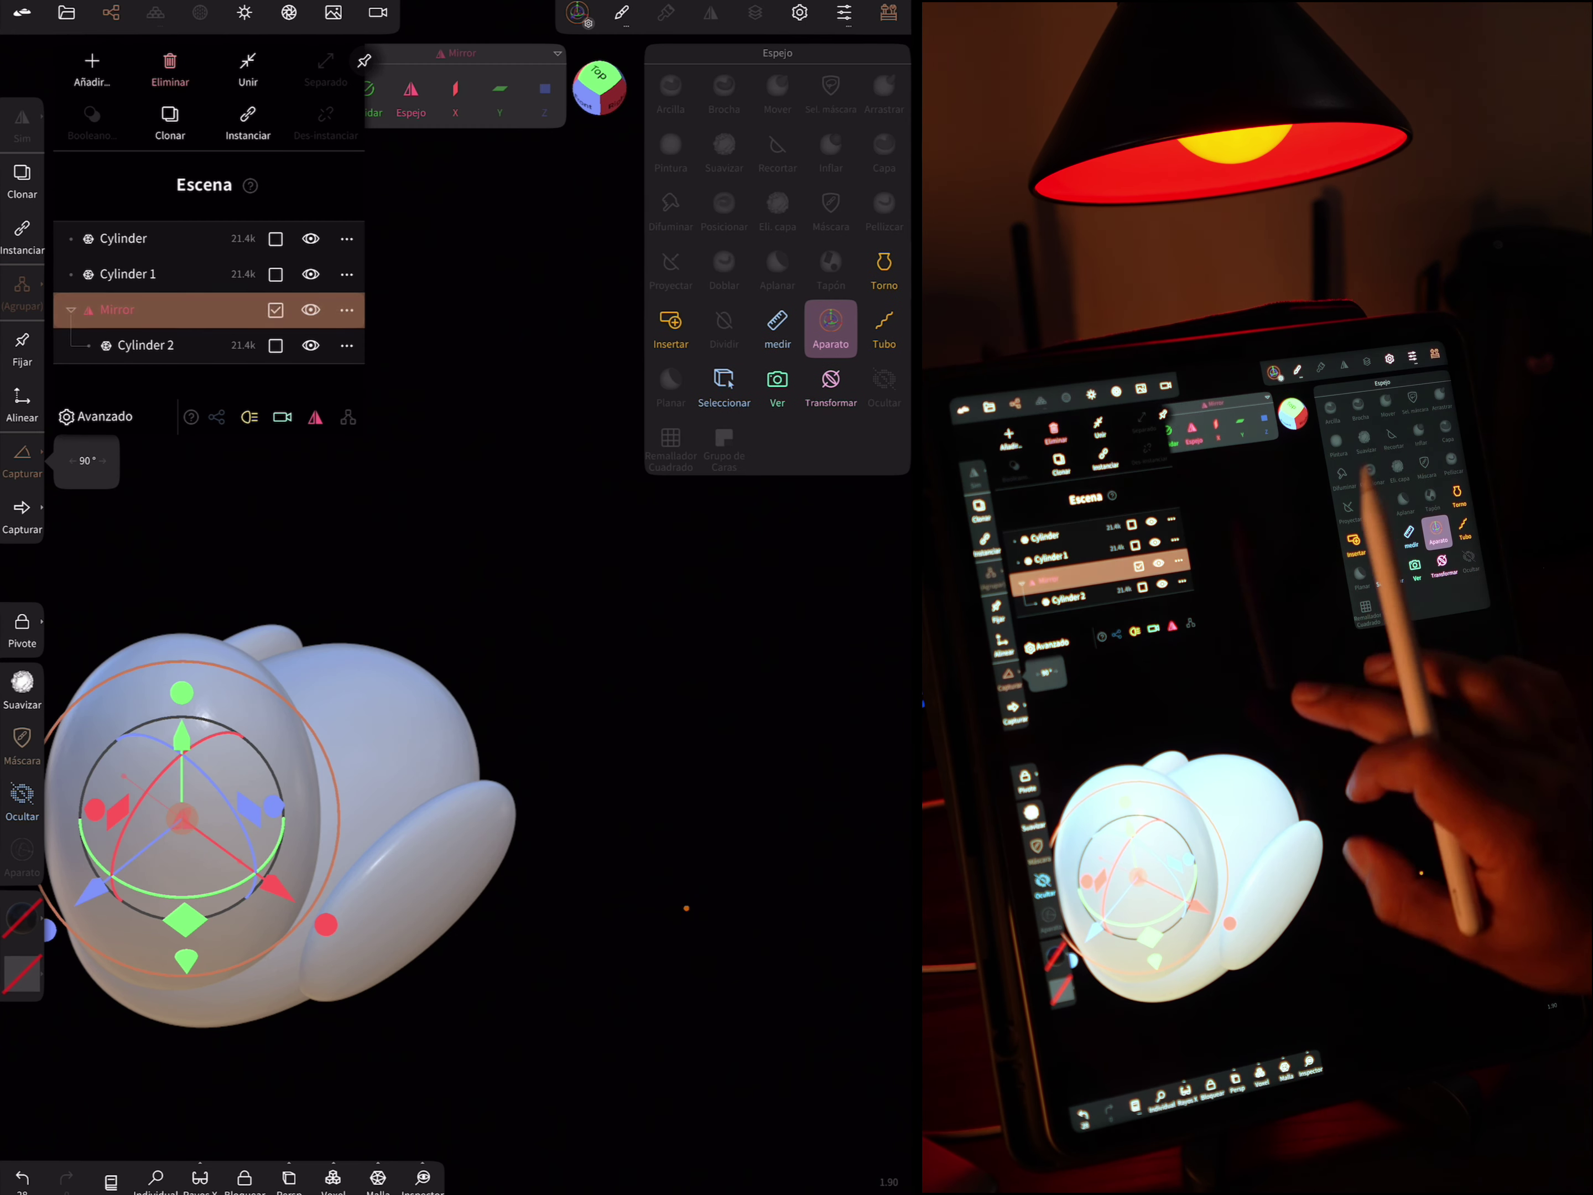
drag(686, 908, 563, 800)
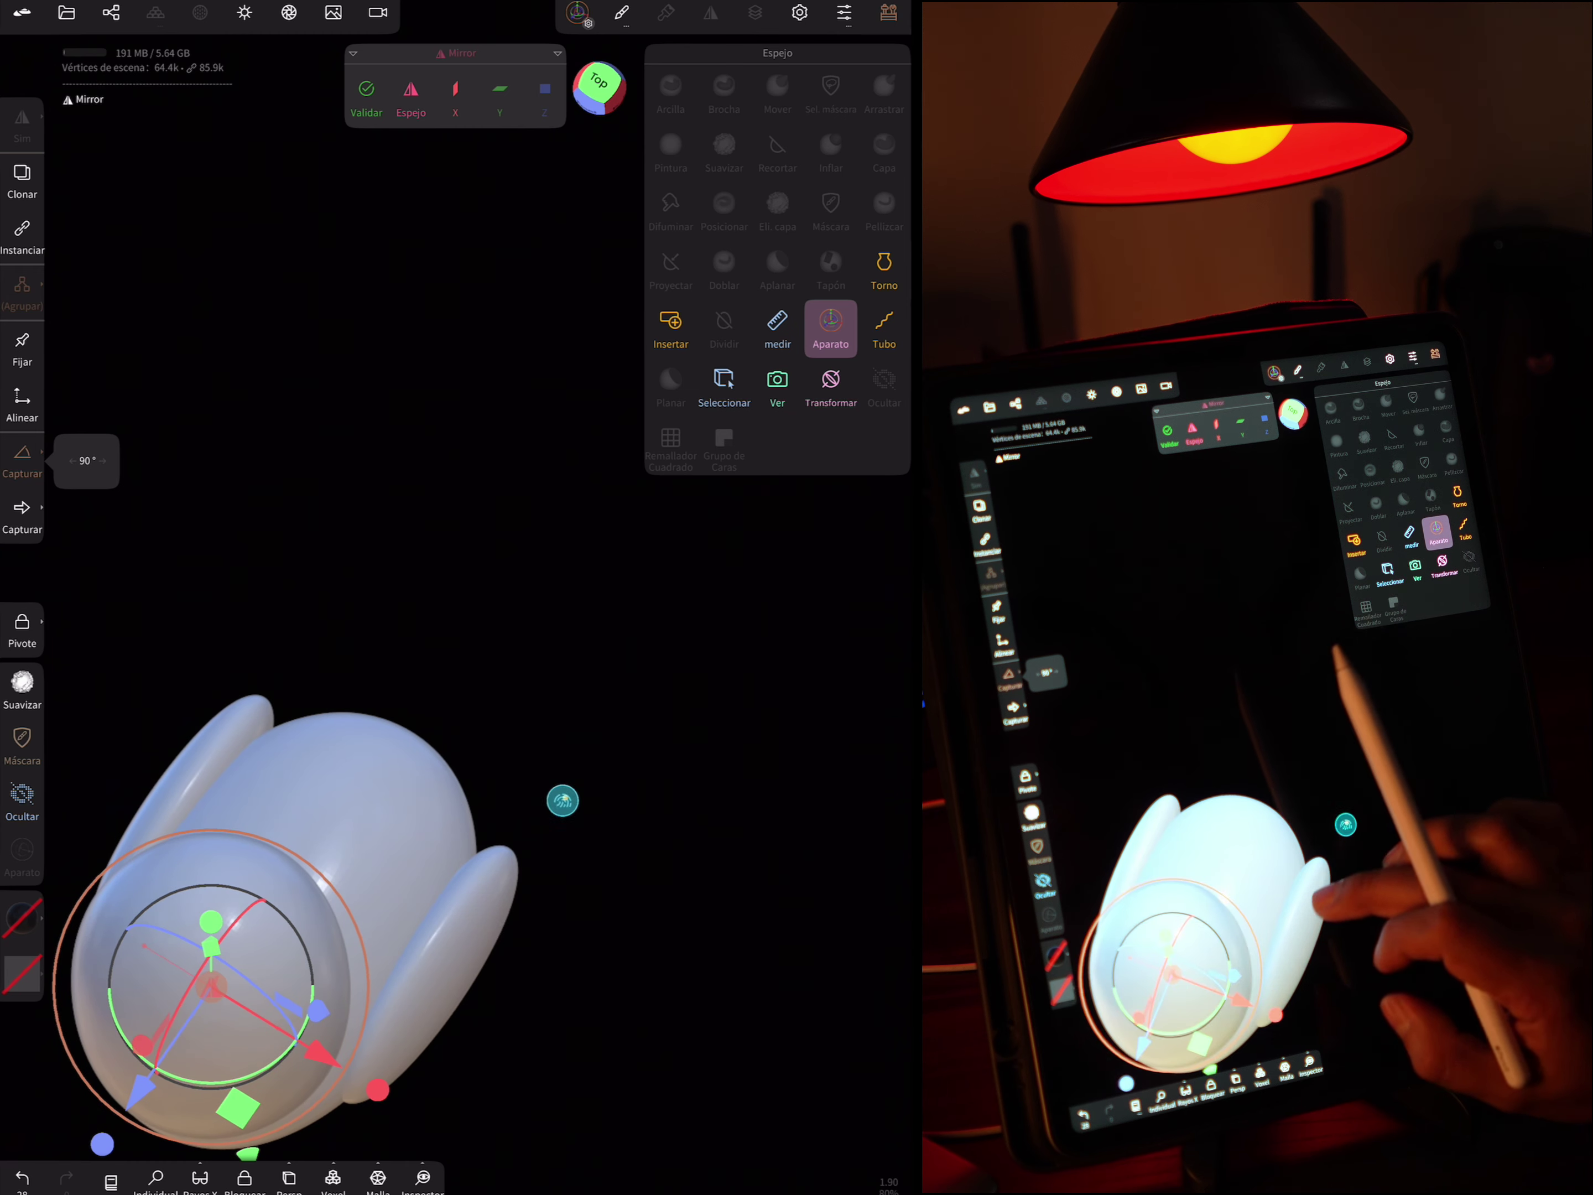
click(290, 833)
drag(549, 941, 615, 1005)
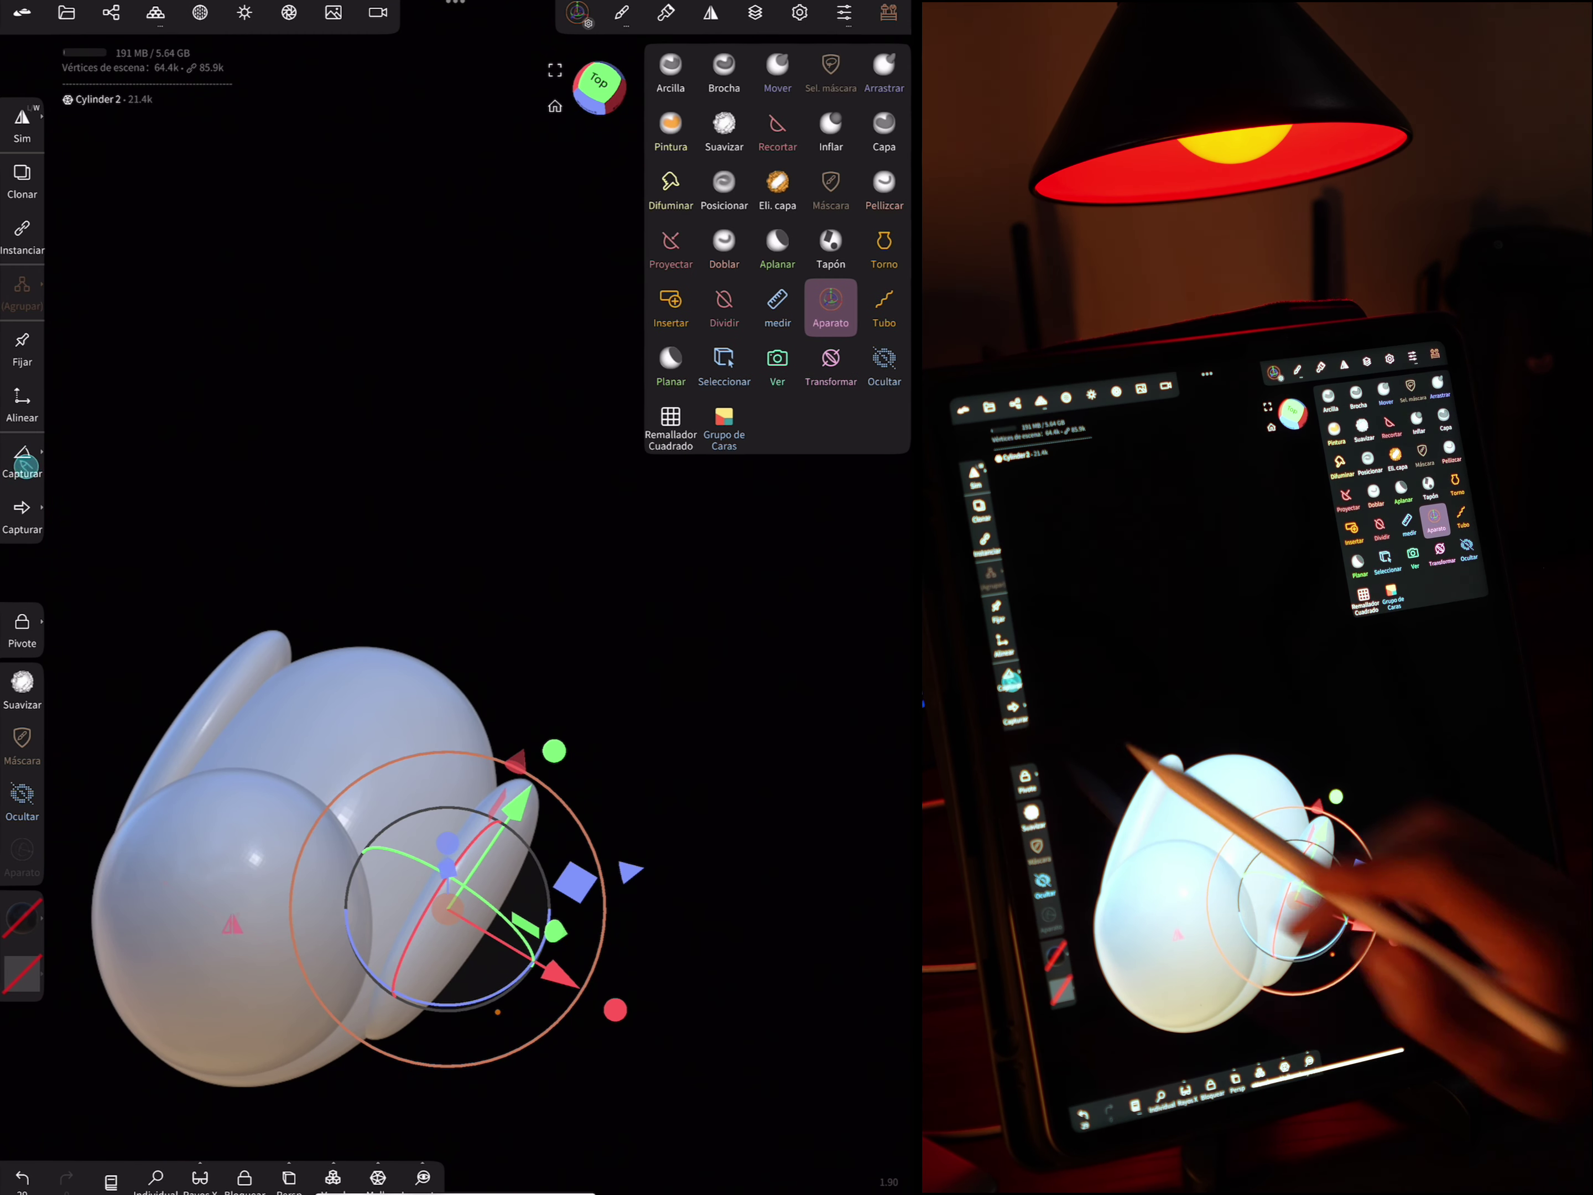
Try rotating the wing and editing its pivot, undoing the rotation
drag(546, 955, 546, 995)
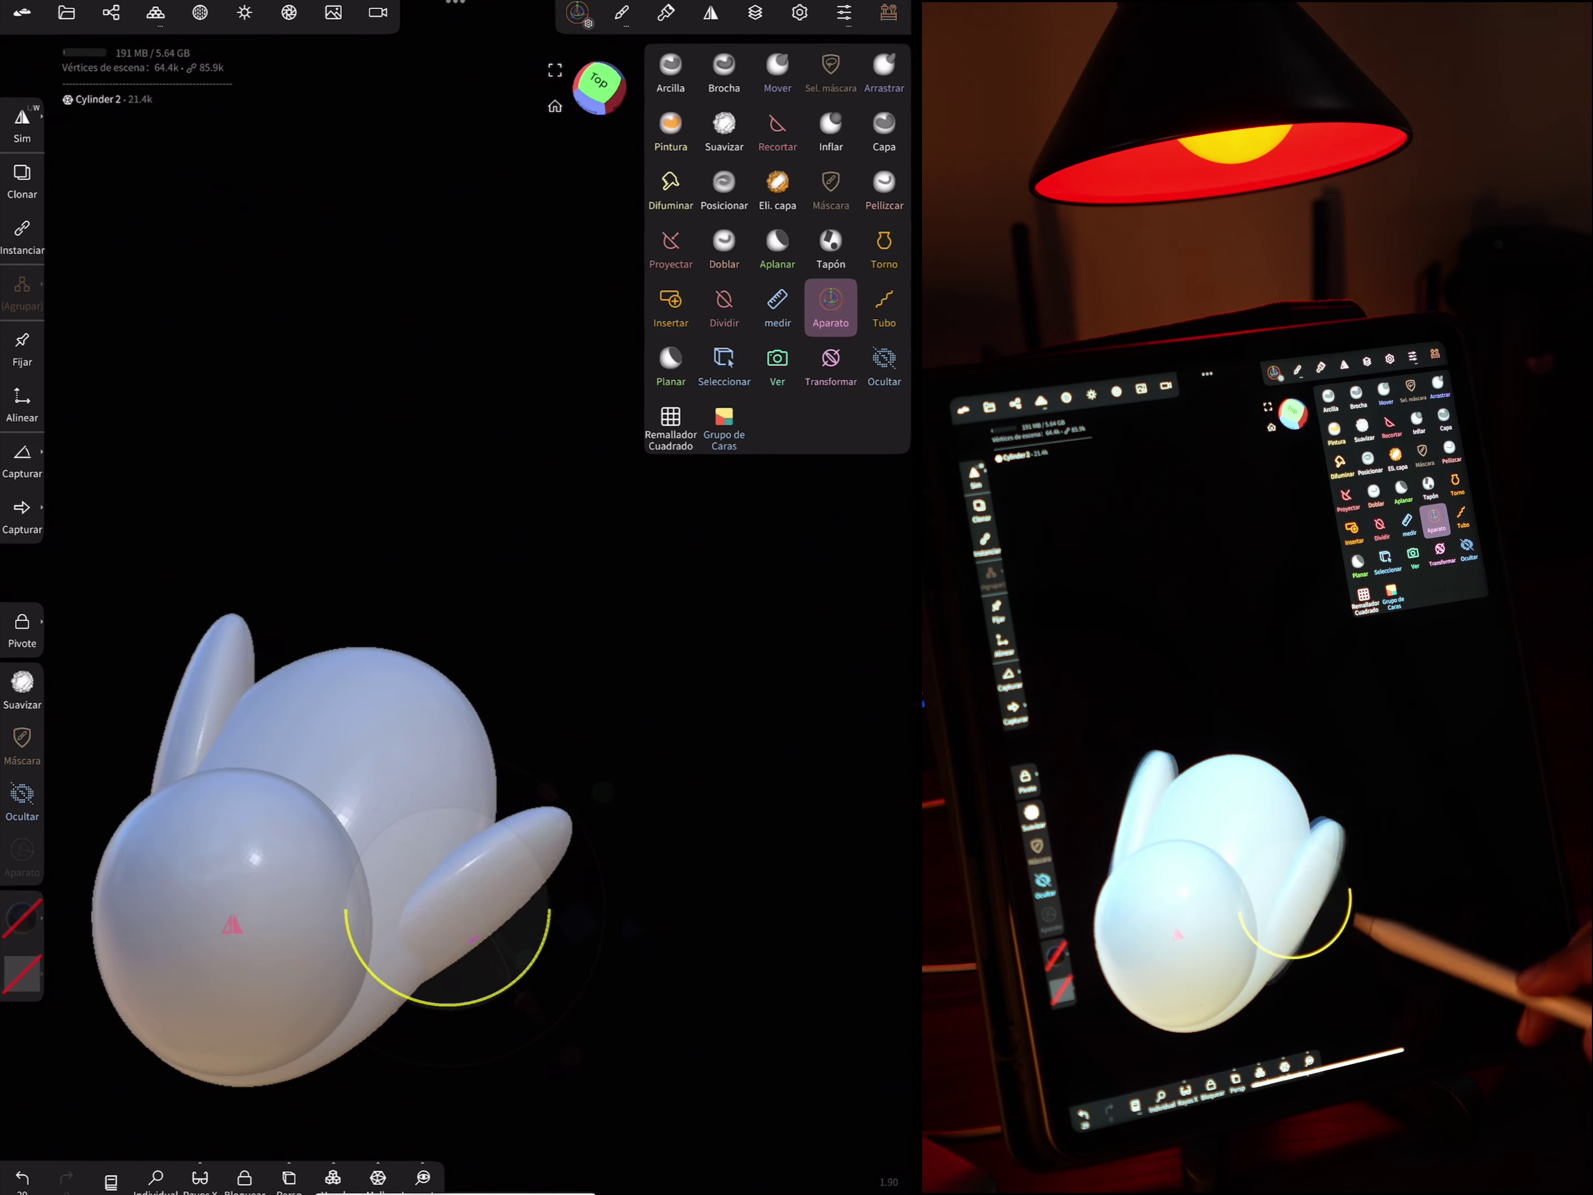
drag(550, 915, 535, 933)
drag(723, 579, 723, 796)
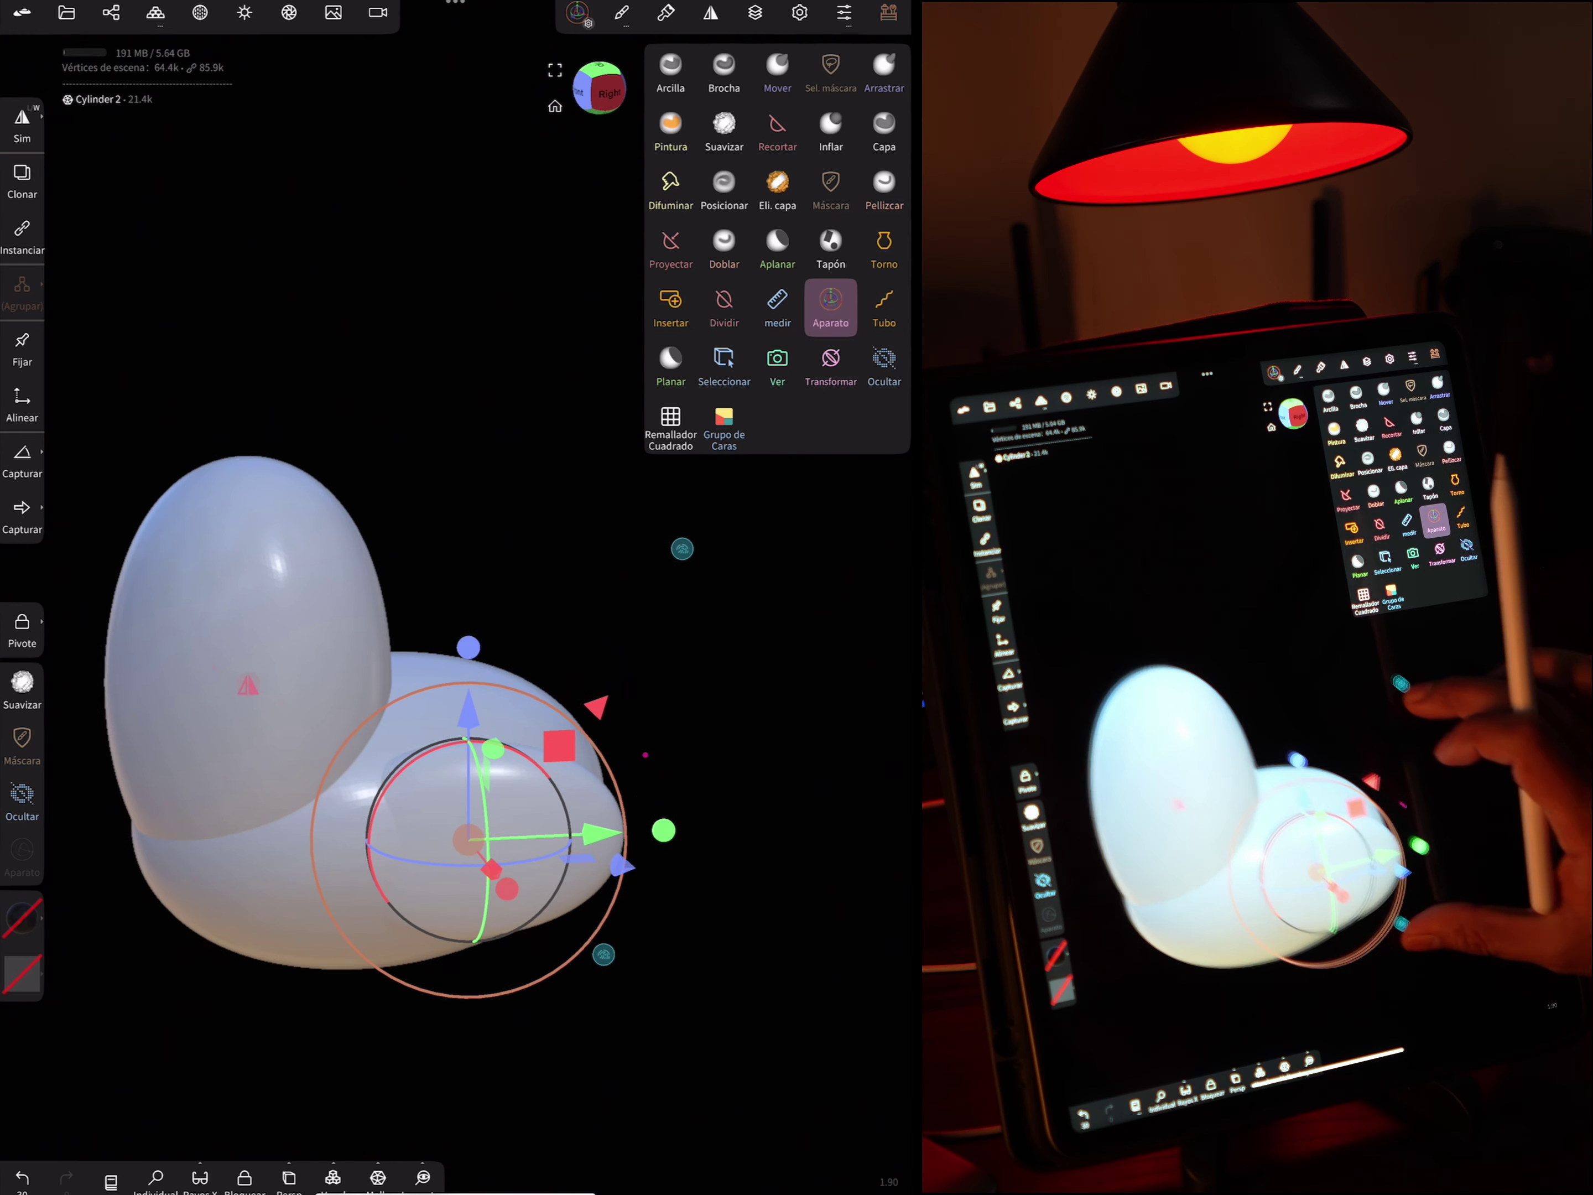
click(599, 87)
key(ctrl+z)
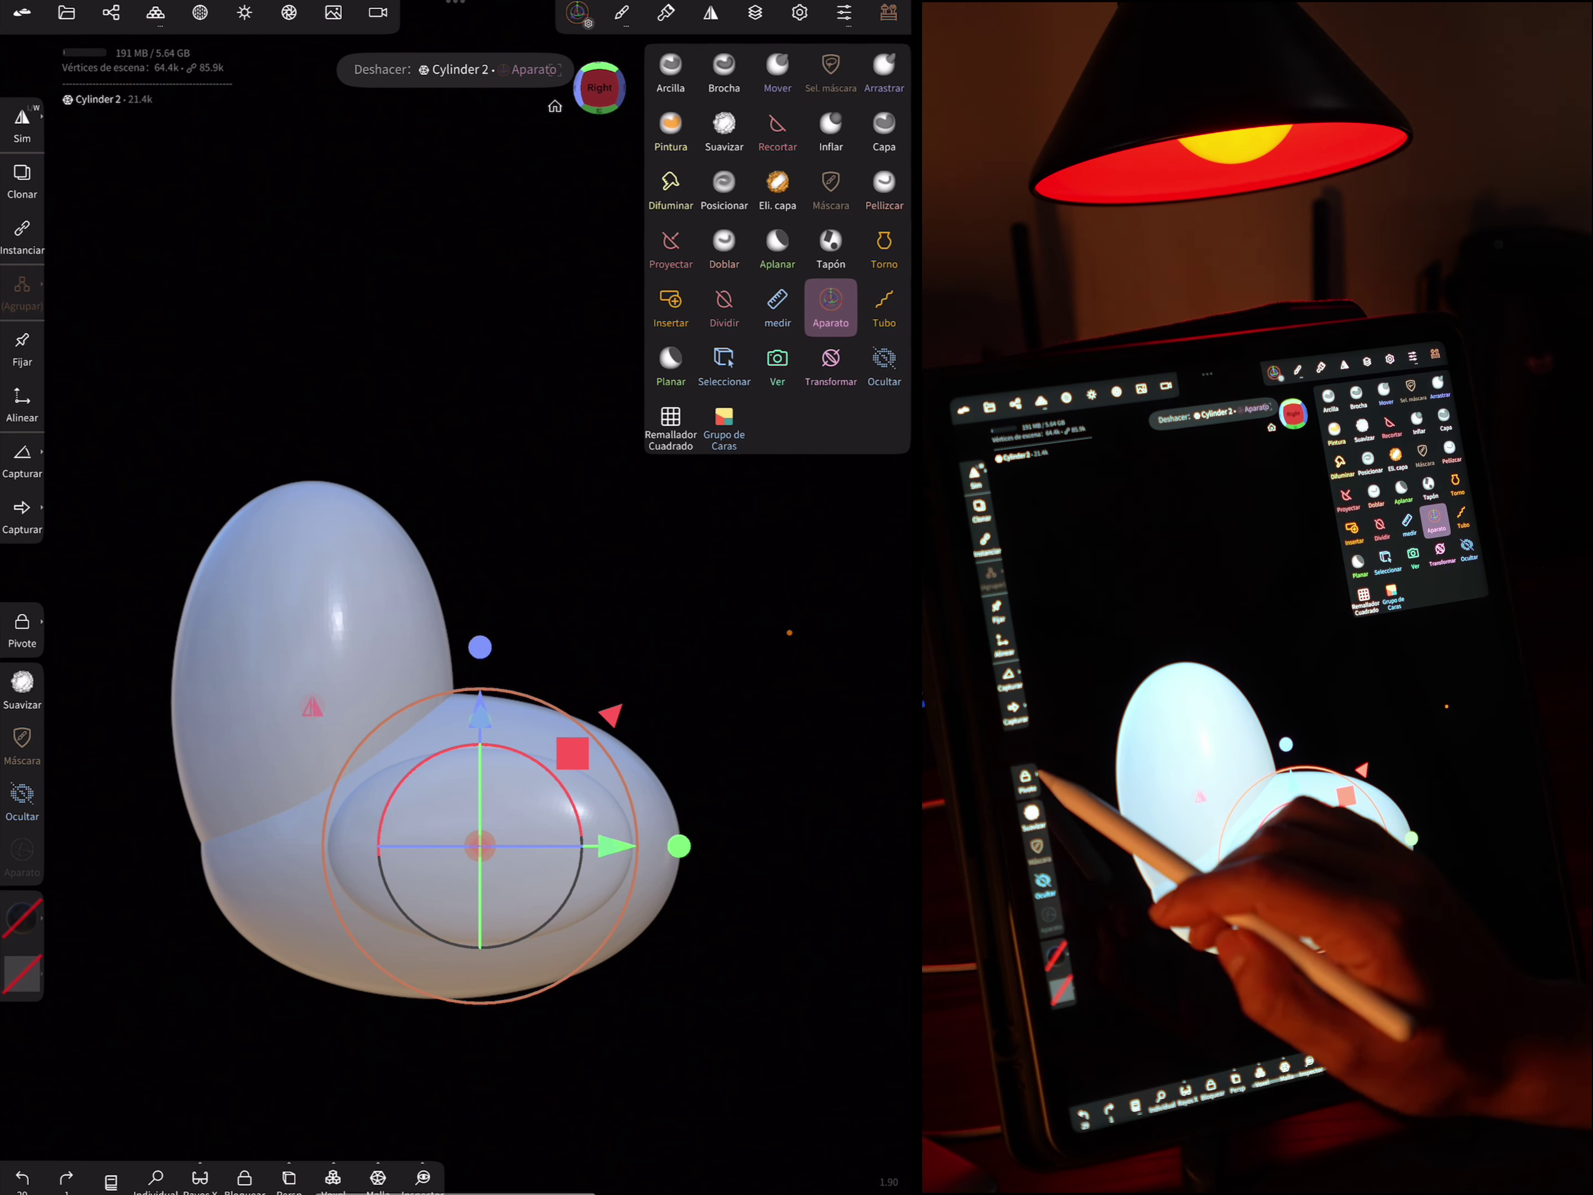
click(22, 625)
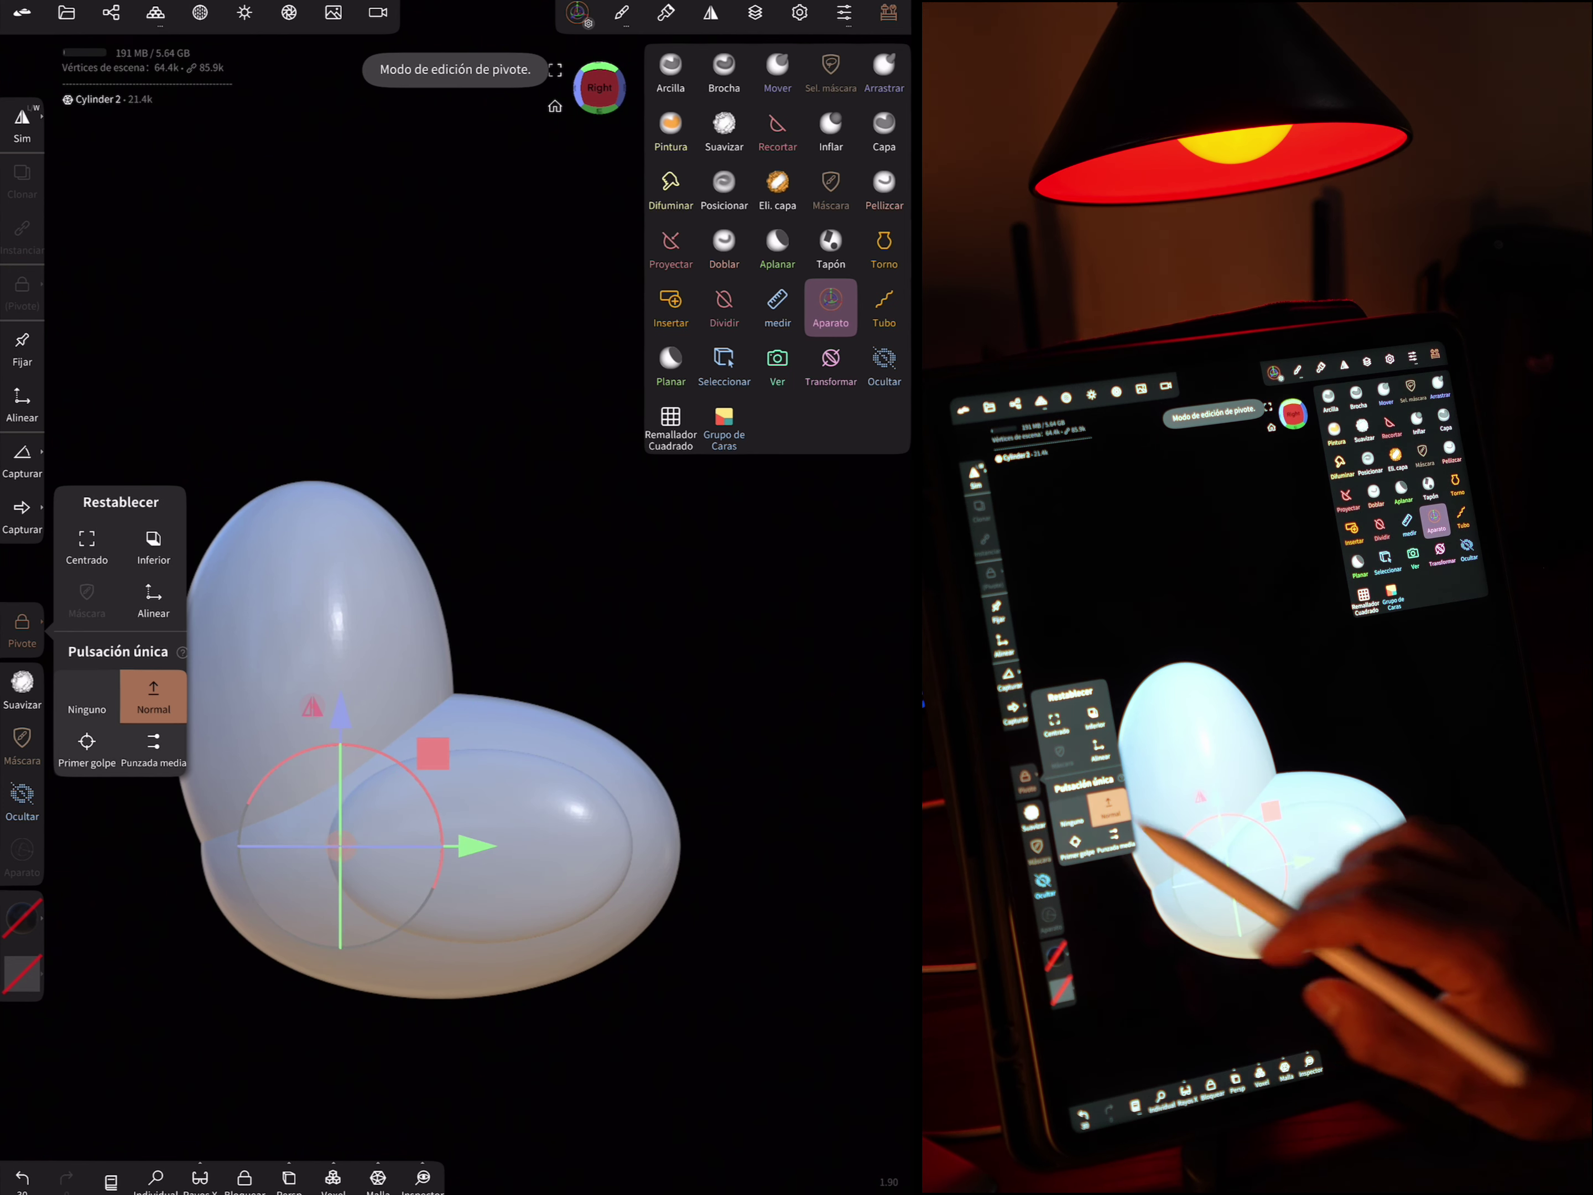
click(22, 629)
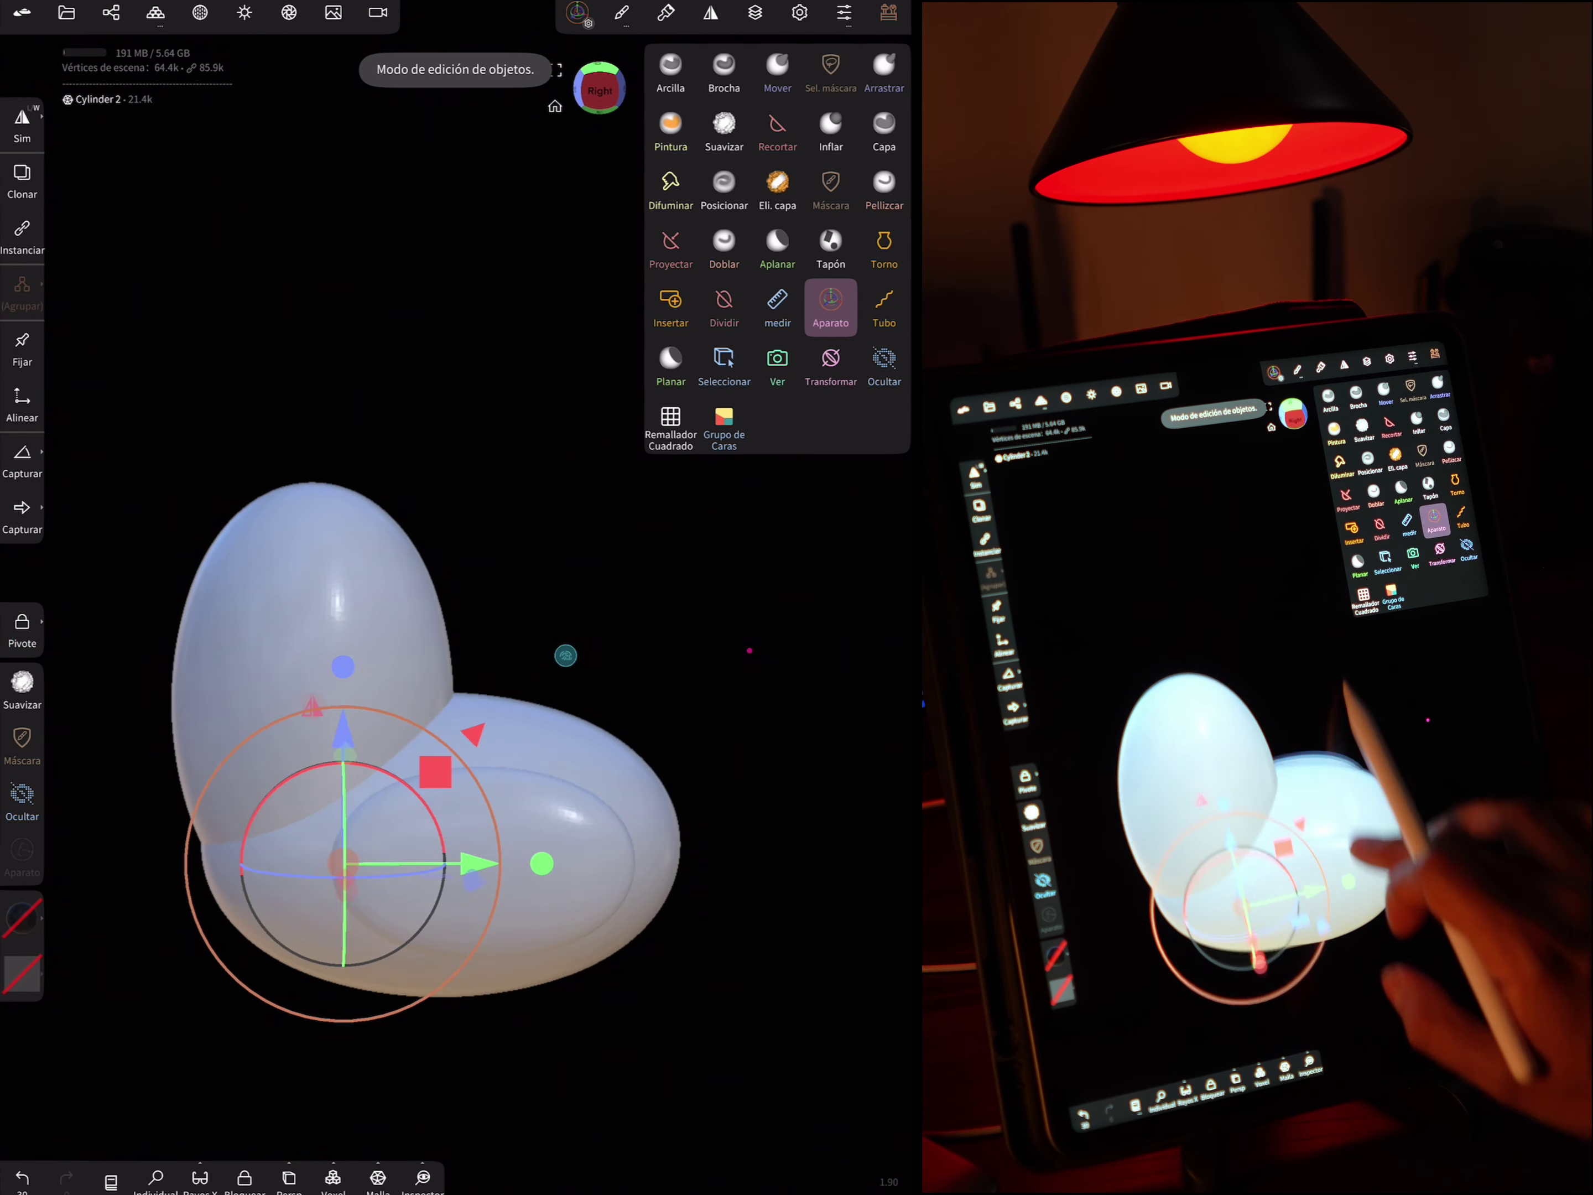
Test another wing rotation, undo it, and select the main body Cylinder from the front
drag(601, 615, 506, 723)
mouse_move(448, 962)
mouse_down()
mouse_move(433, 1005)
mouse_move(456, 984)
mouse_up()
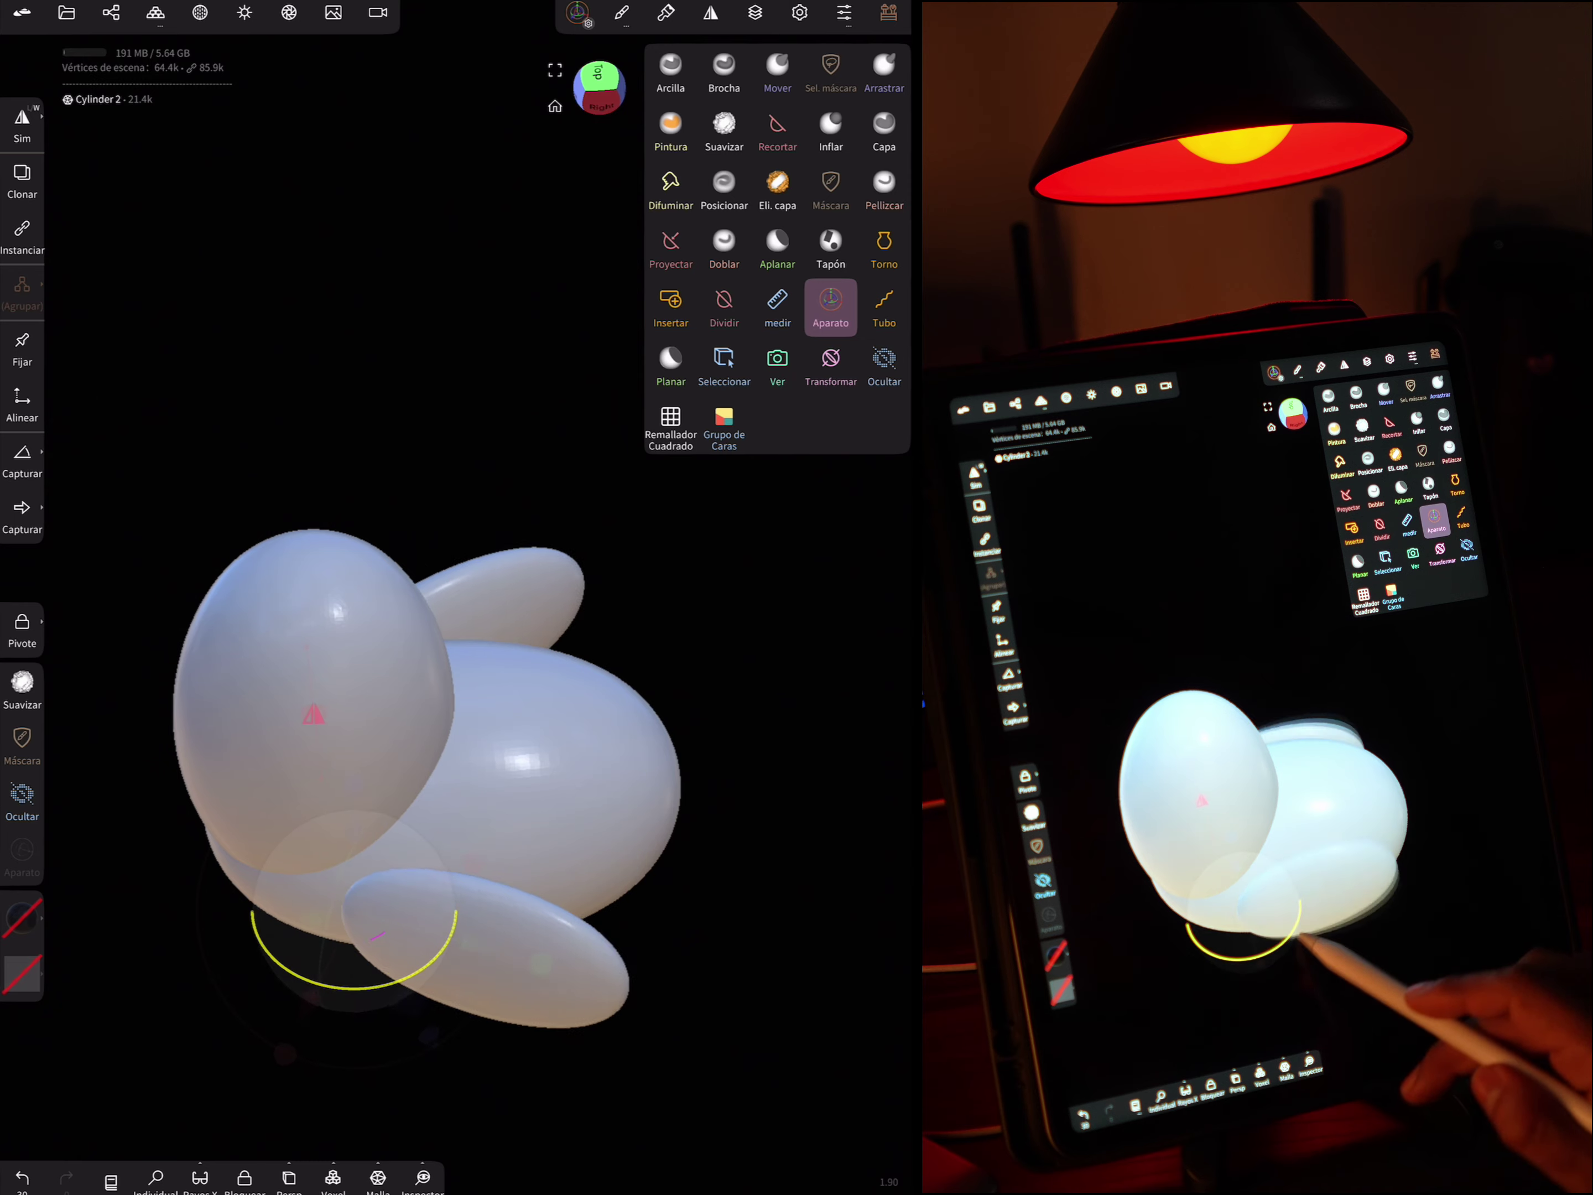
drag(724, 651, 752, 705)
key(ctrl+z)
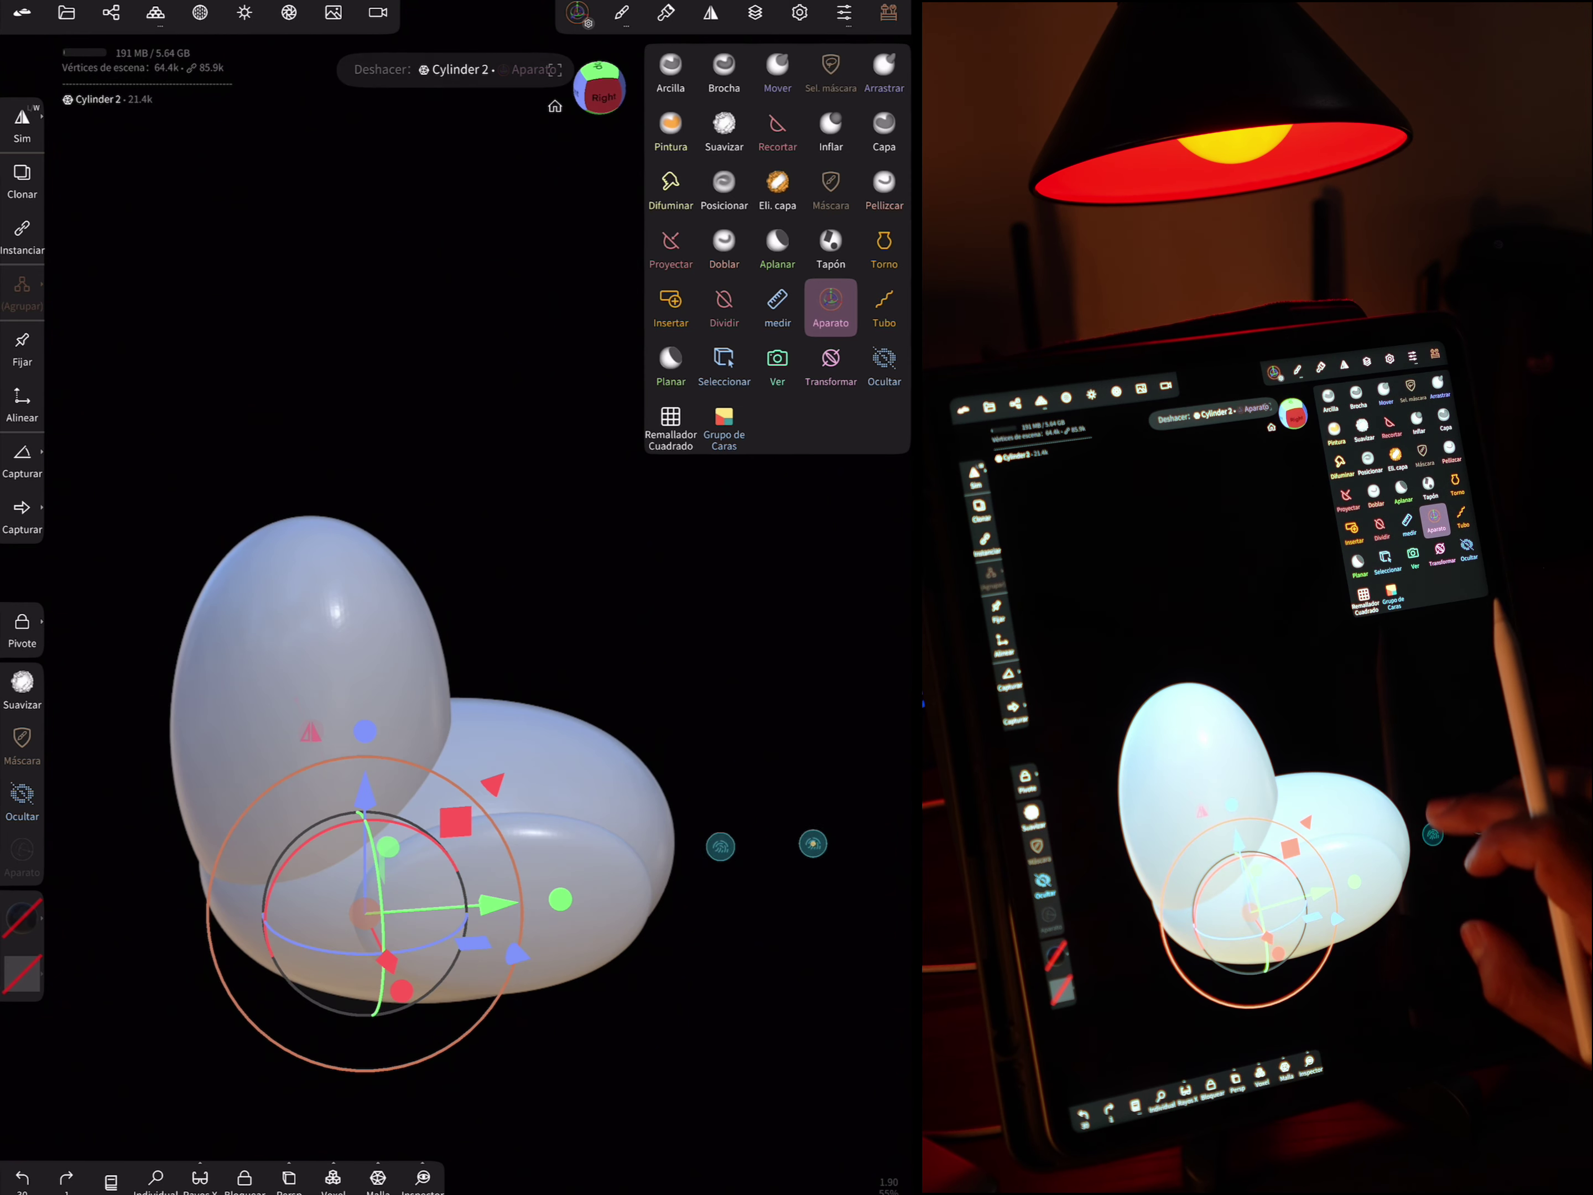
scroll(571, 801, up, 2)
drag(600, 976, 723, 969)
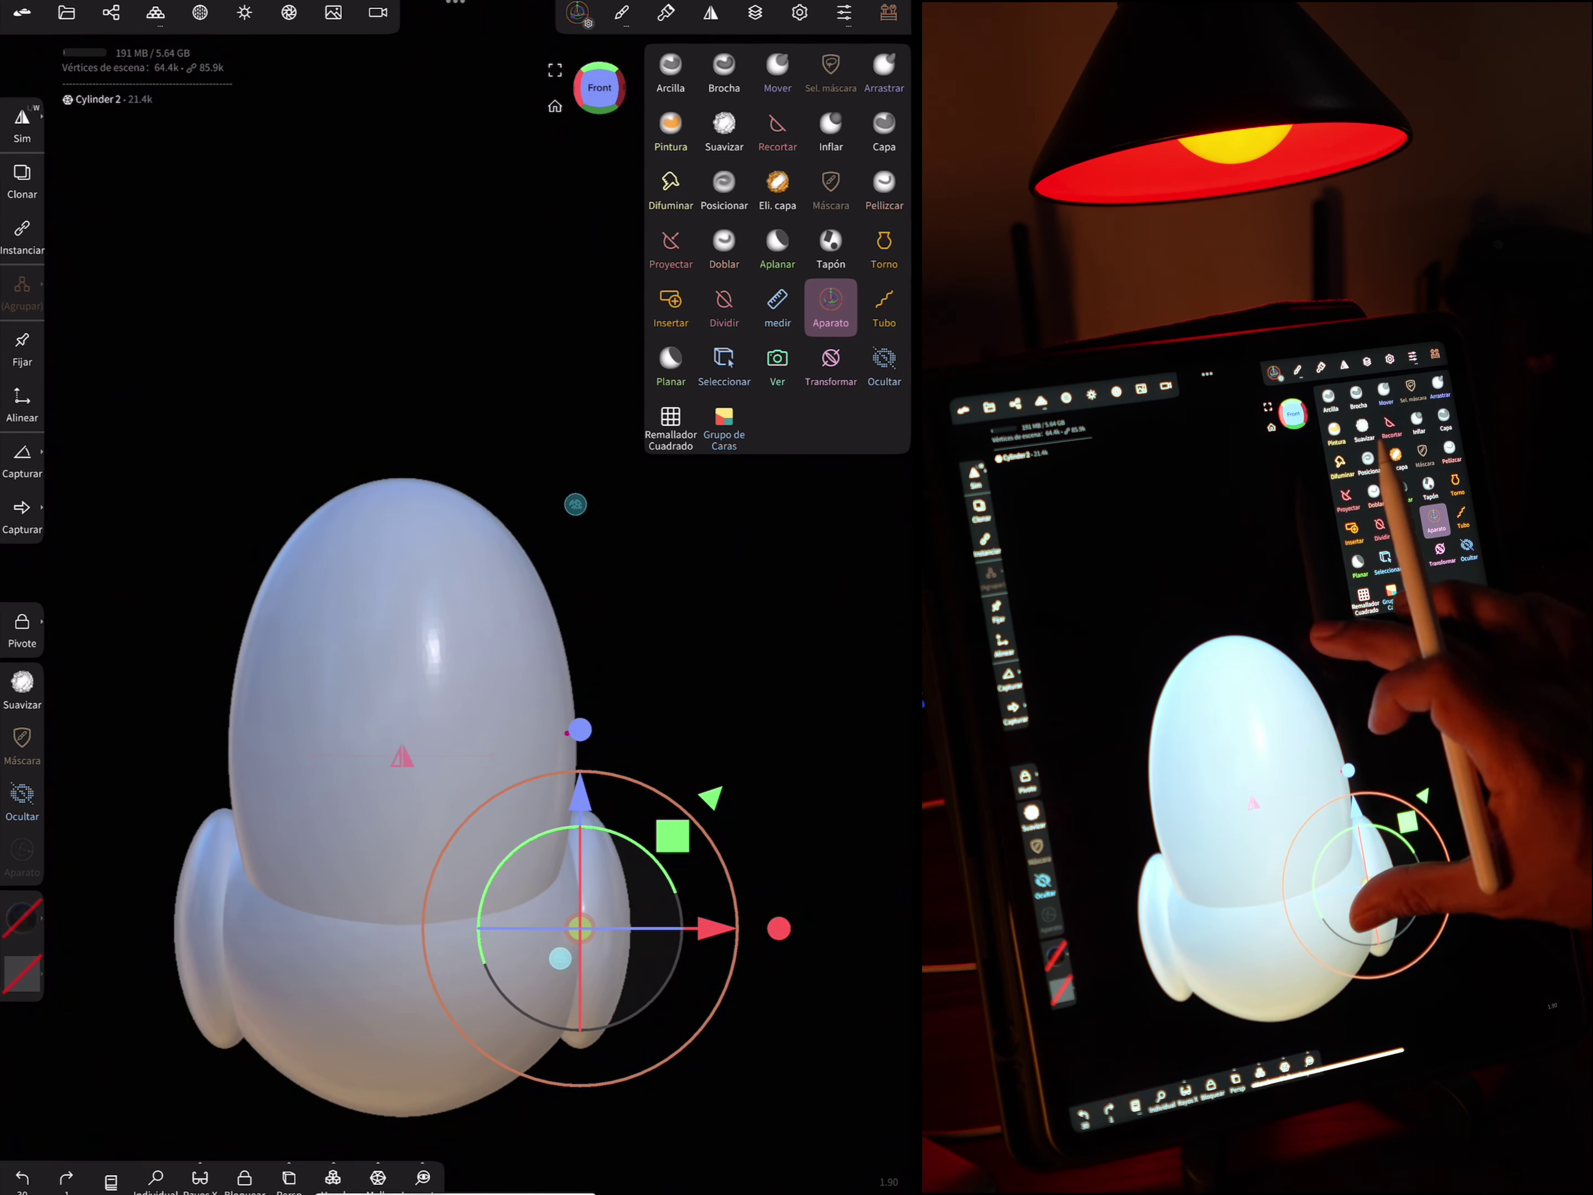
click(405, 615)
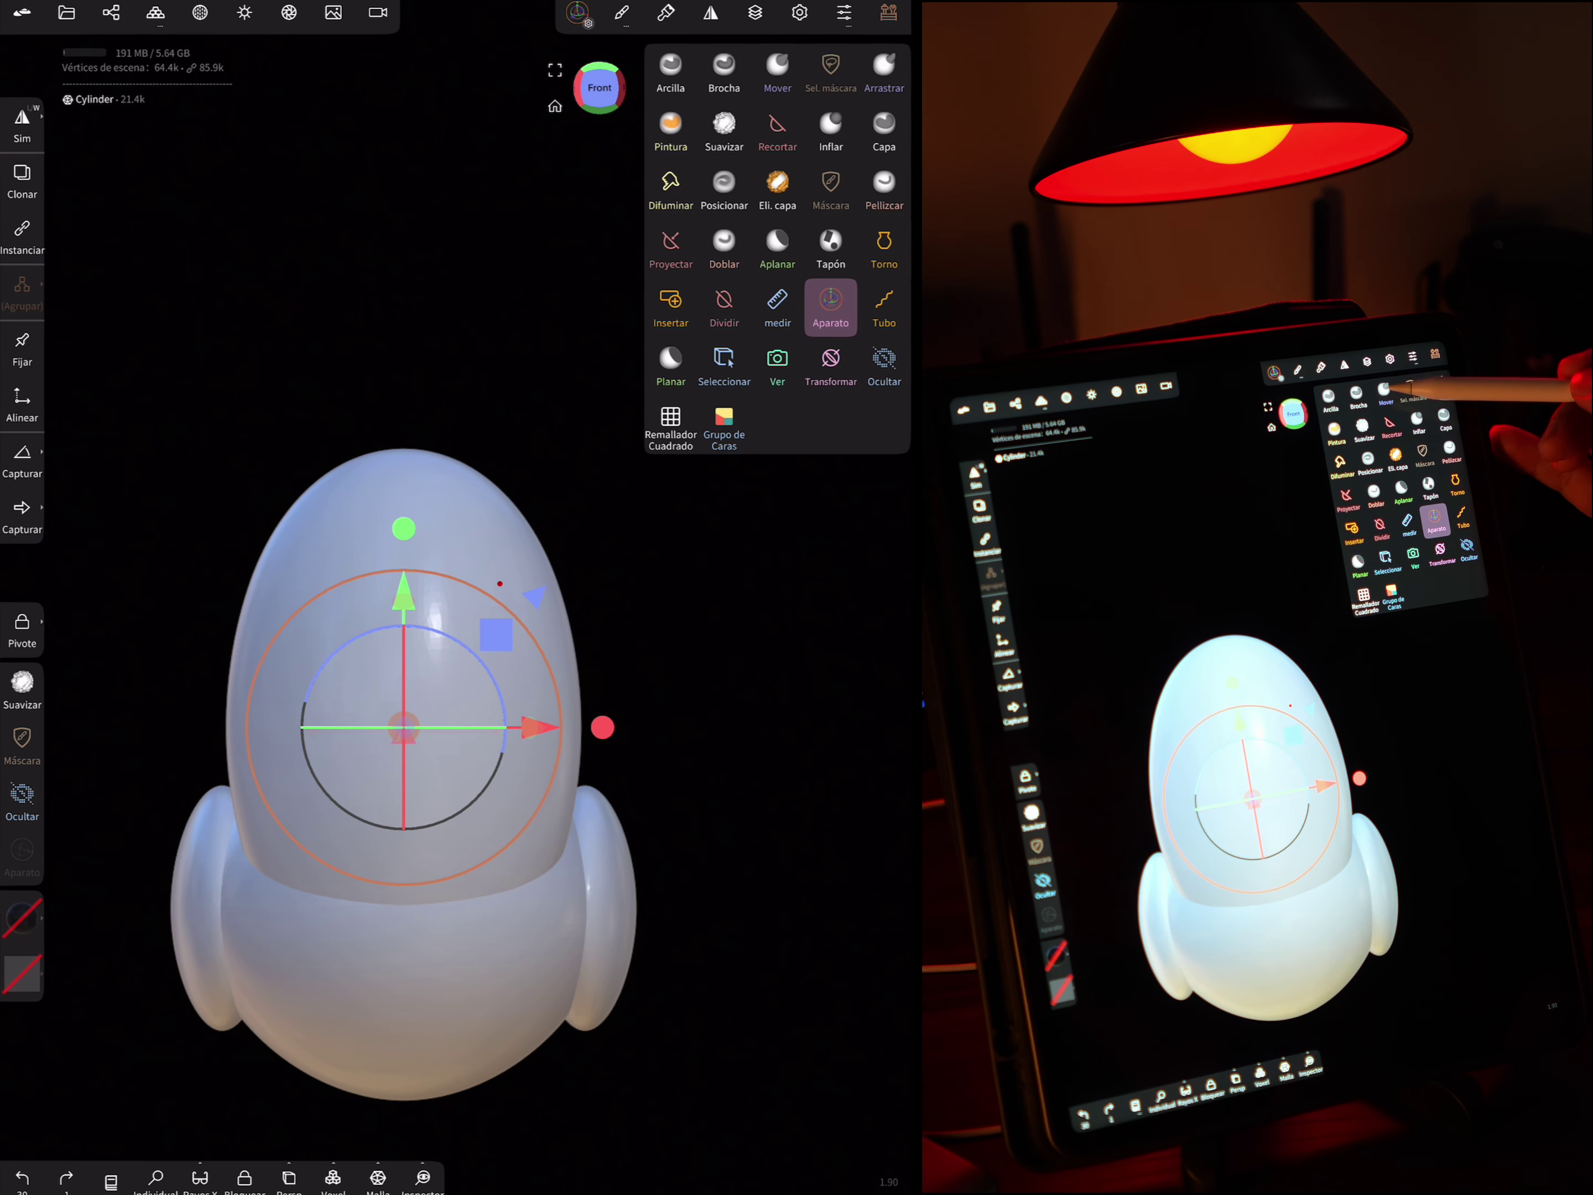
Pull the upper body's sides outward with Mover into a broader dome, checking front, top and right
click(778, 69)
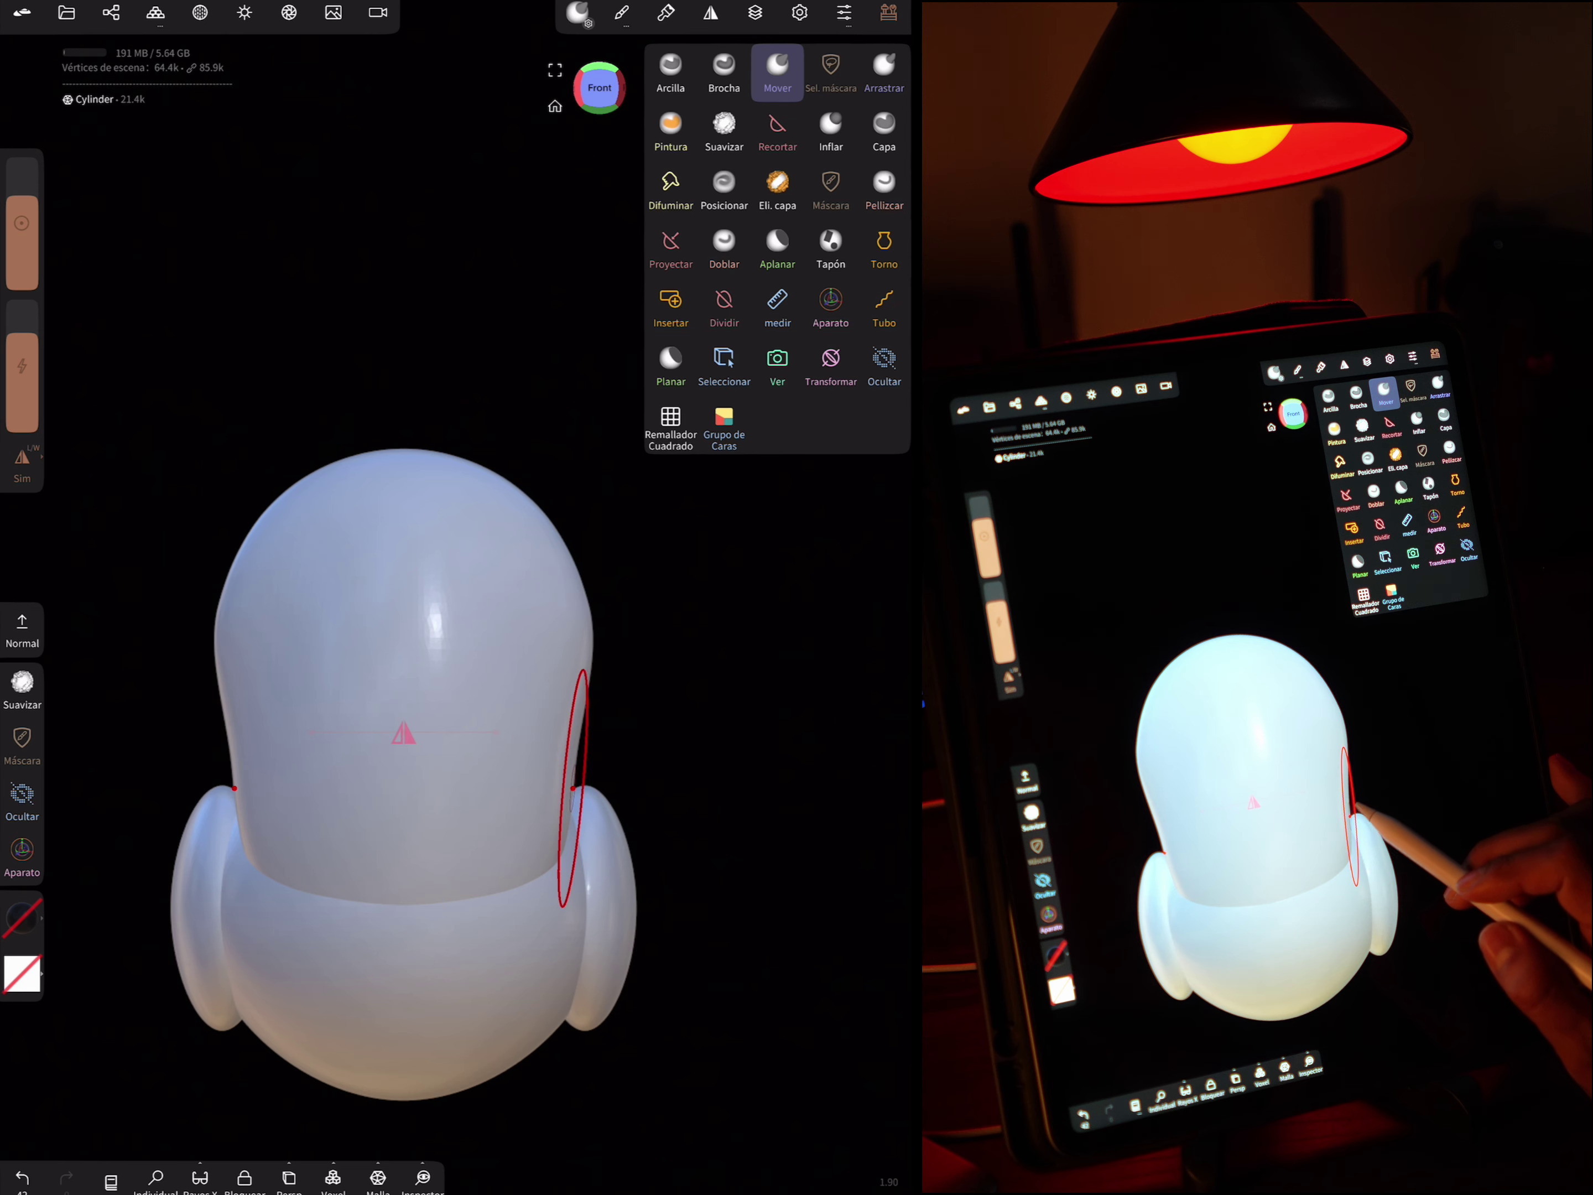
mouse_move(384, 818)
middle_down()
mouse_move(500, 906)
mouse_move(740, 562)
middle_up()
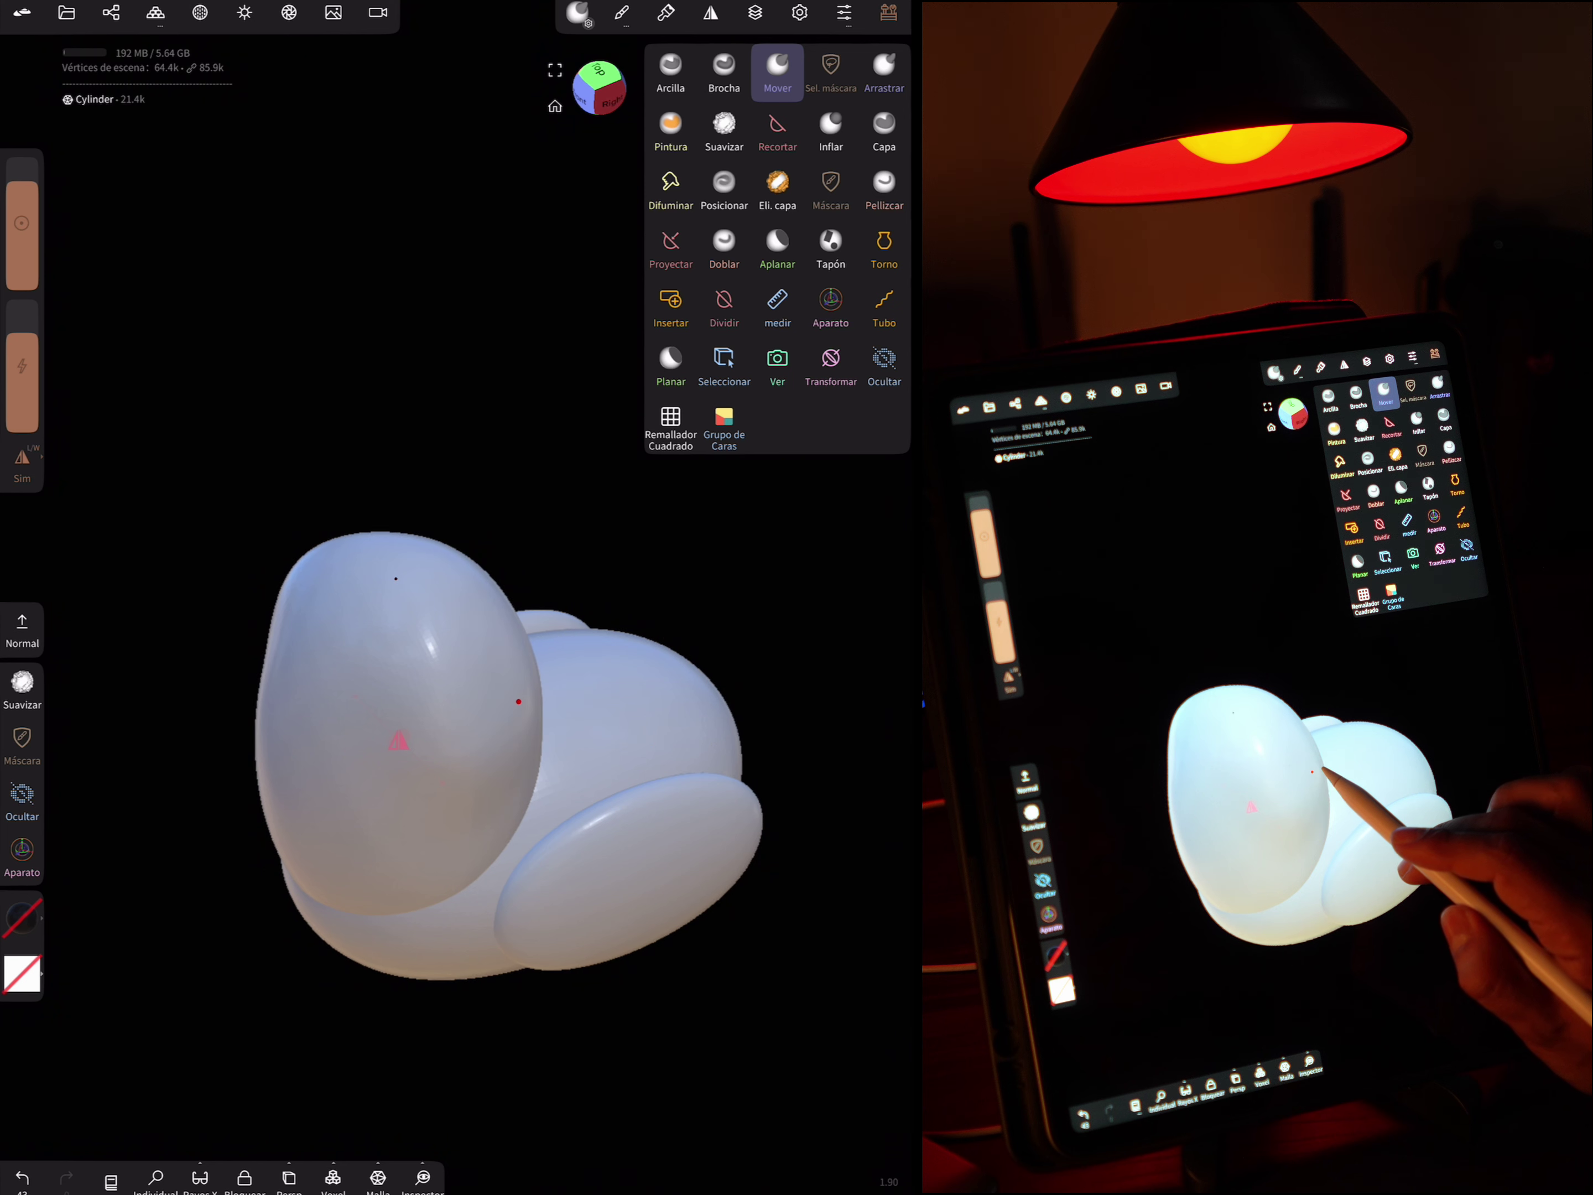
middle_drag(683, 819, 499, 801)
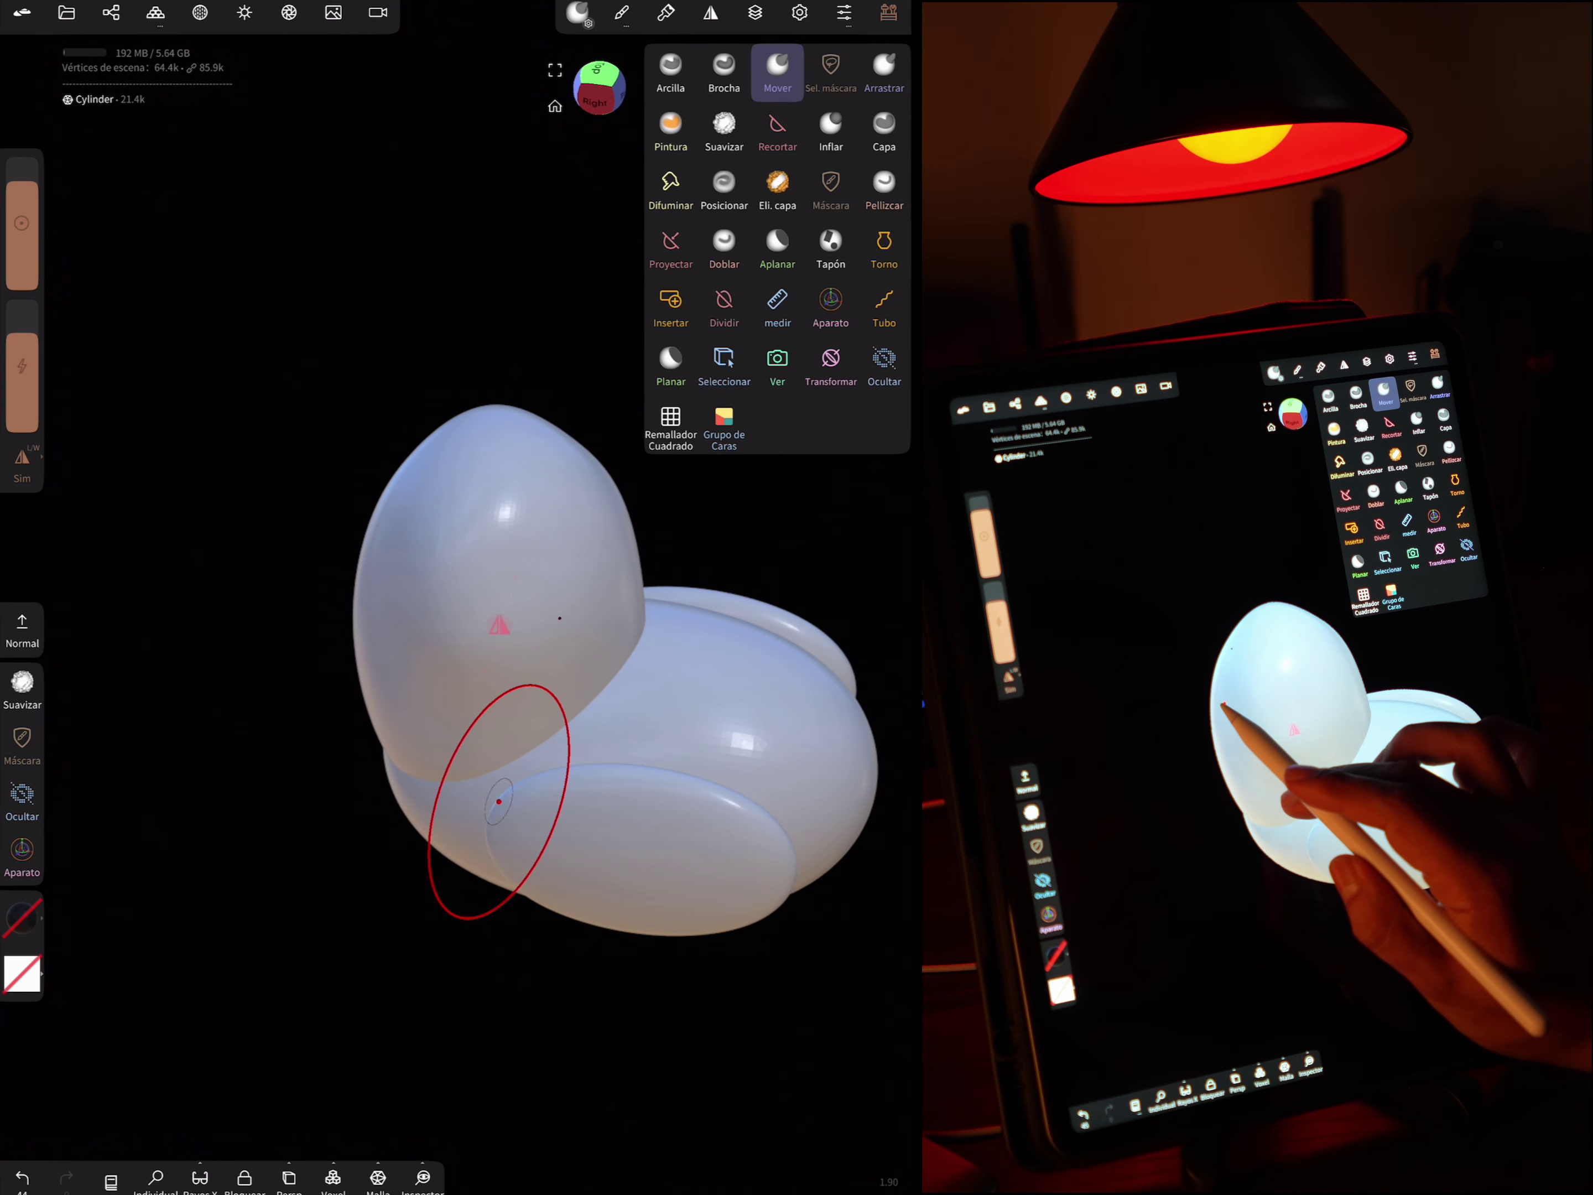
mouse_move(613, 688)
middle_down()
mouse_move(604, 641)
mouse_move(526, 813)
middle_up()
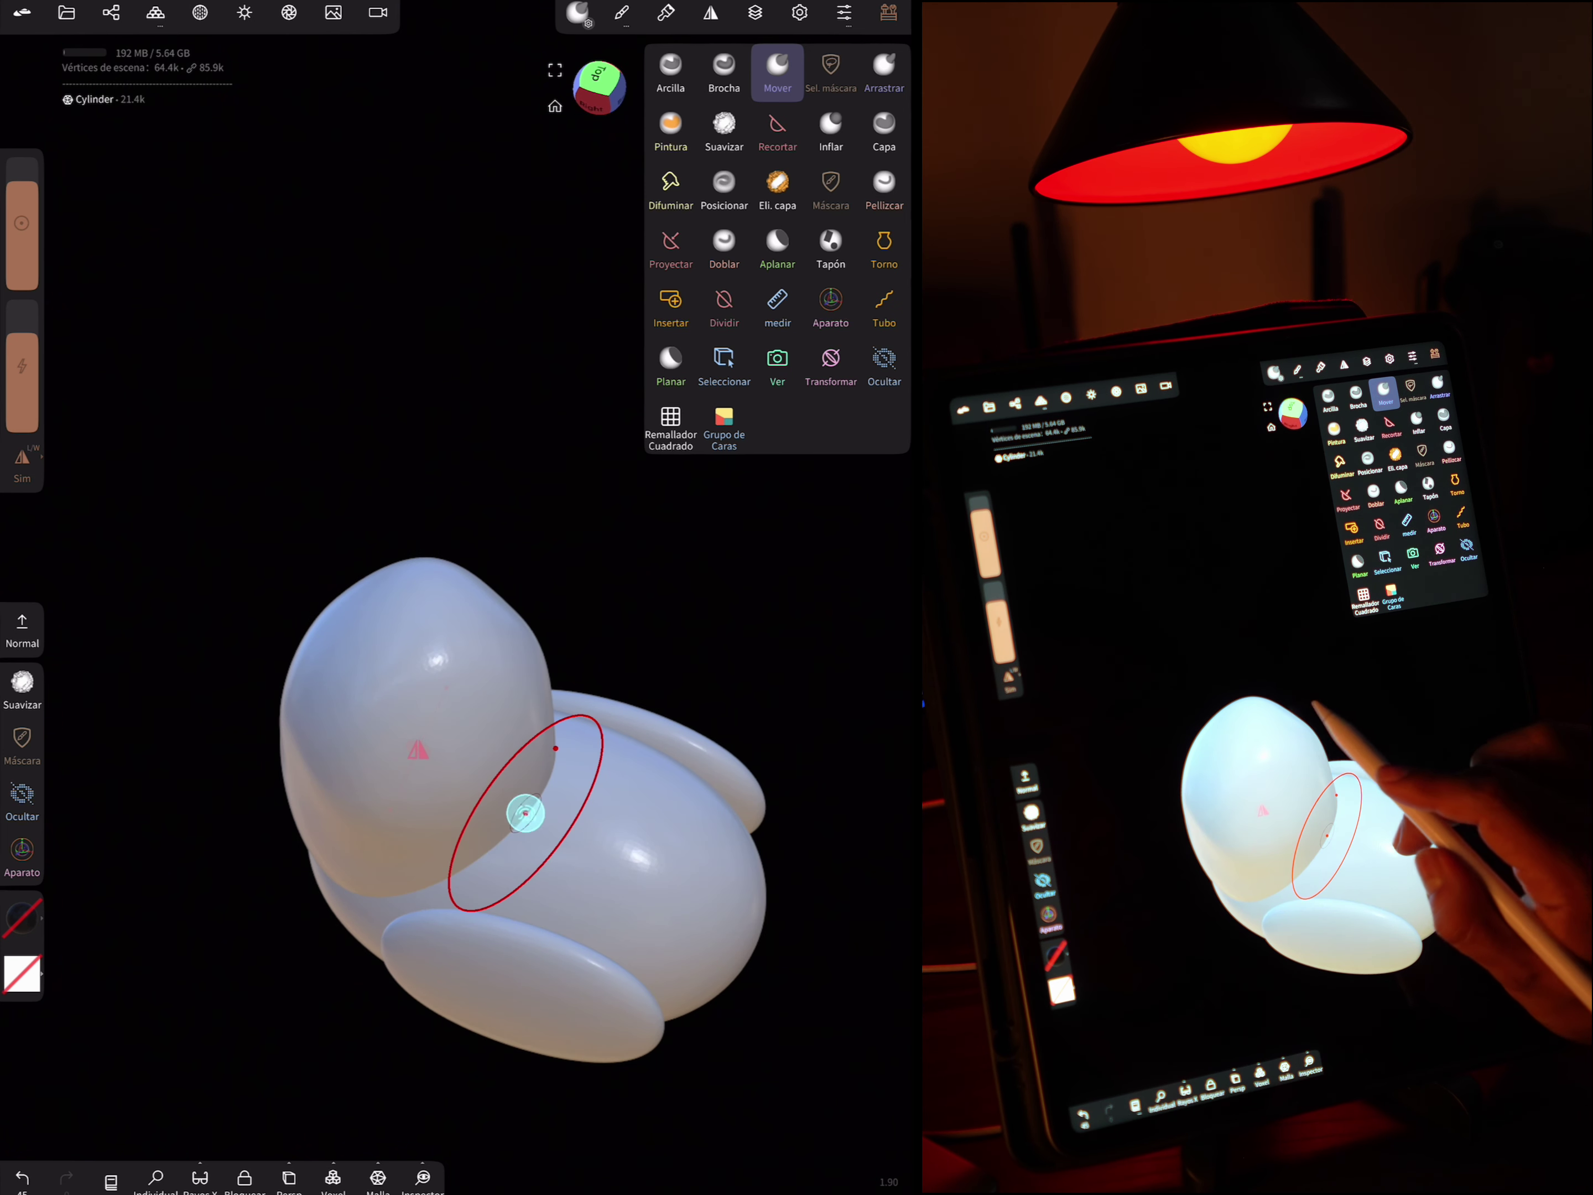
mouse_move(526, 594)
middle_down()
mouse_move(594, 722)
mouse_move(718, 644)
mouse_move(745, 746)
middle_up()
mouse_move(693, 811)
middle_down()
mouse_move(626, 775)
mouse_move(264, 914)
mouse_move(285, 921)
middle_up()
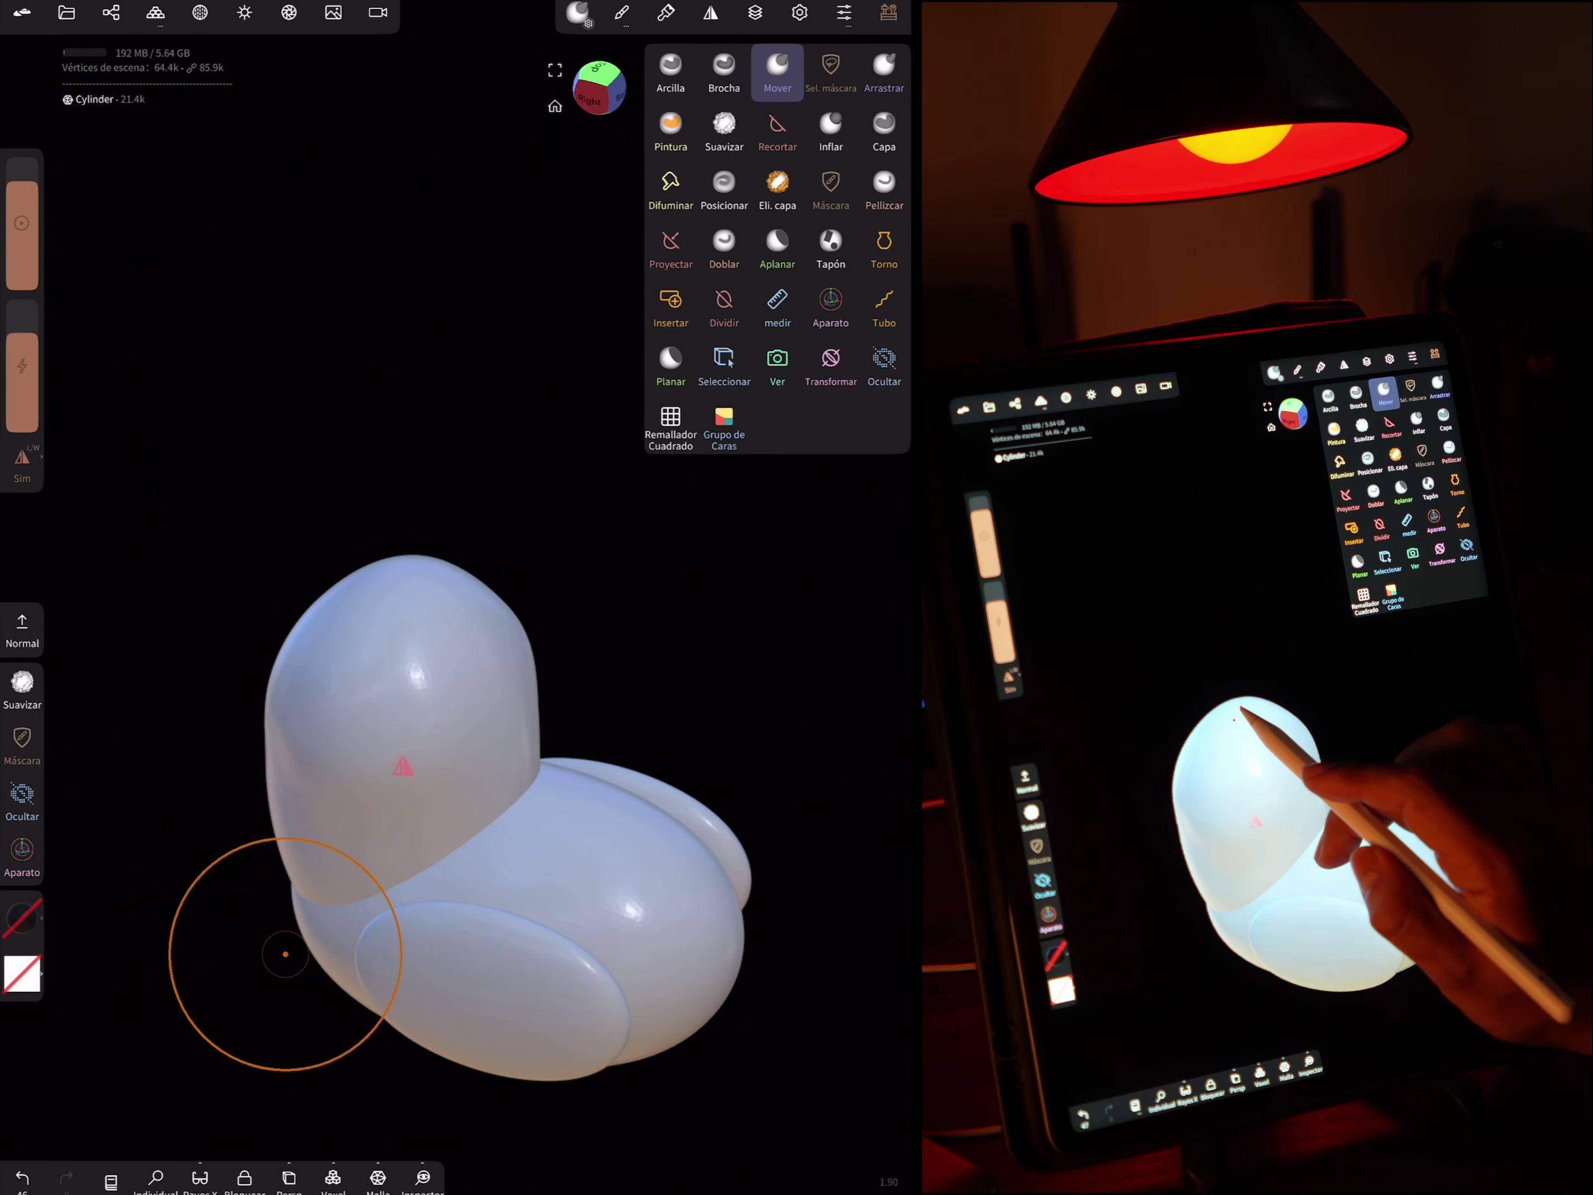
mouse_move(686, 665)
middle_down()
mouse_move(483, 605)
mouse_move(850, 595)
mouse_move(531, 617)
mouse_move(623, 944)
mouse_move(715, 559)
mouse_move(606, 720)
mouse_move(721, 590)
middle_up()
Accept the 'Project' autosave name and smooth the body with lower-intensity Suavizar from several angles
click(724, 129)
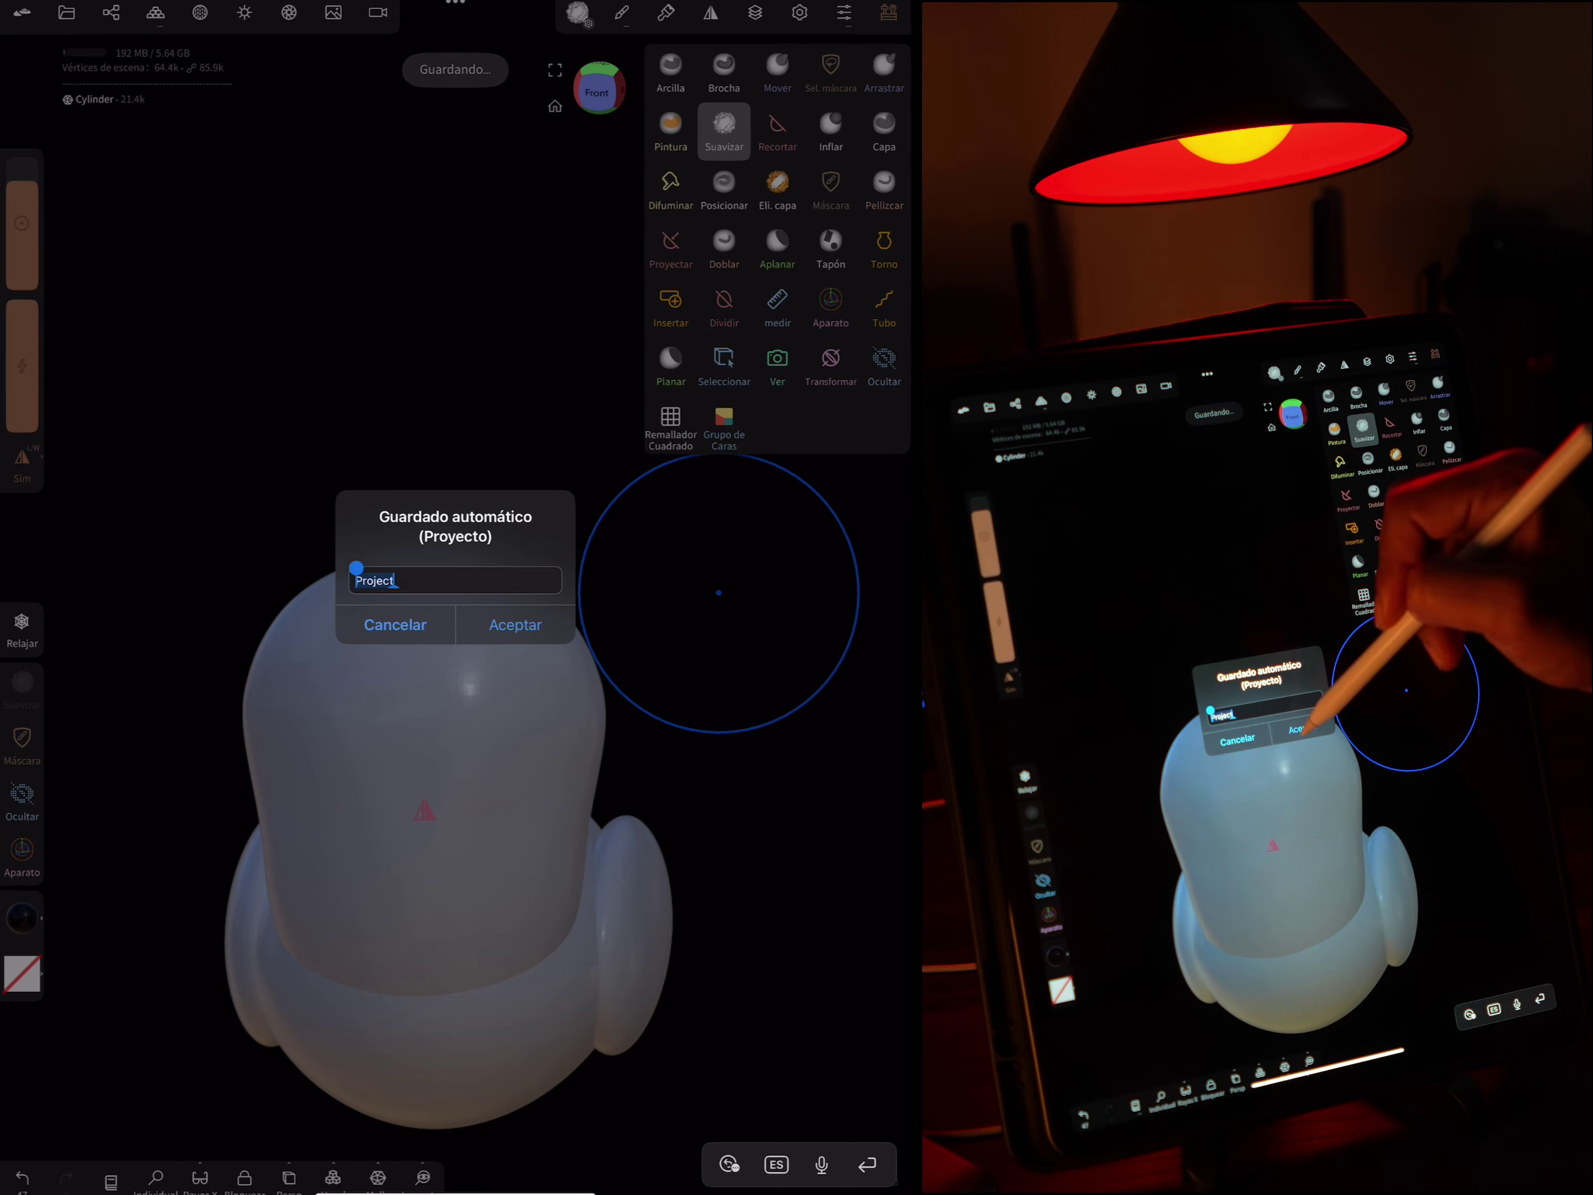
click(515, 624)
drag(38, 312, 31, 343)
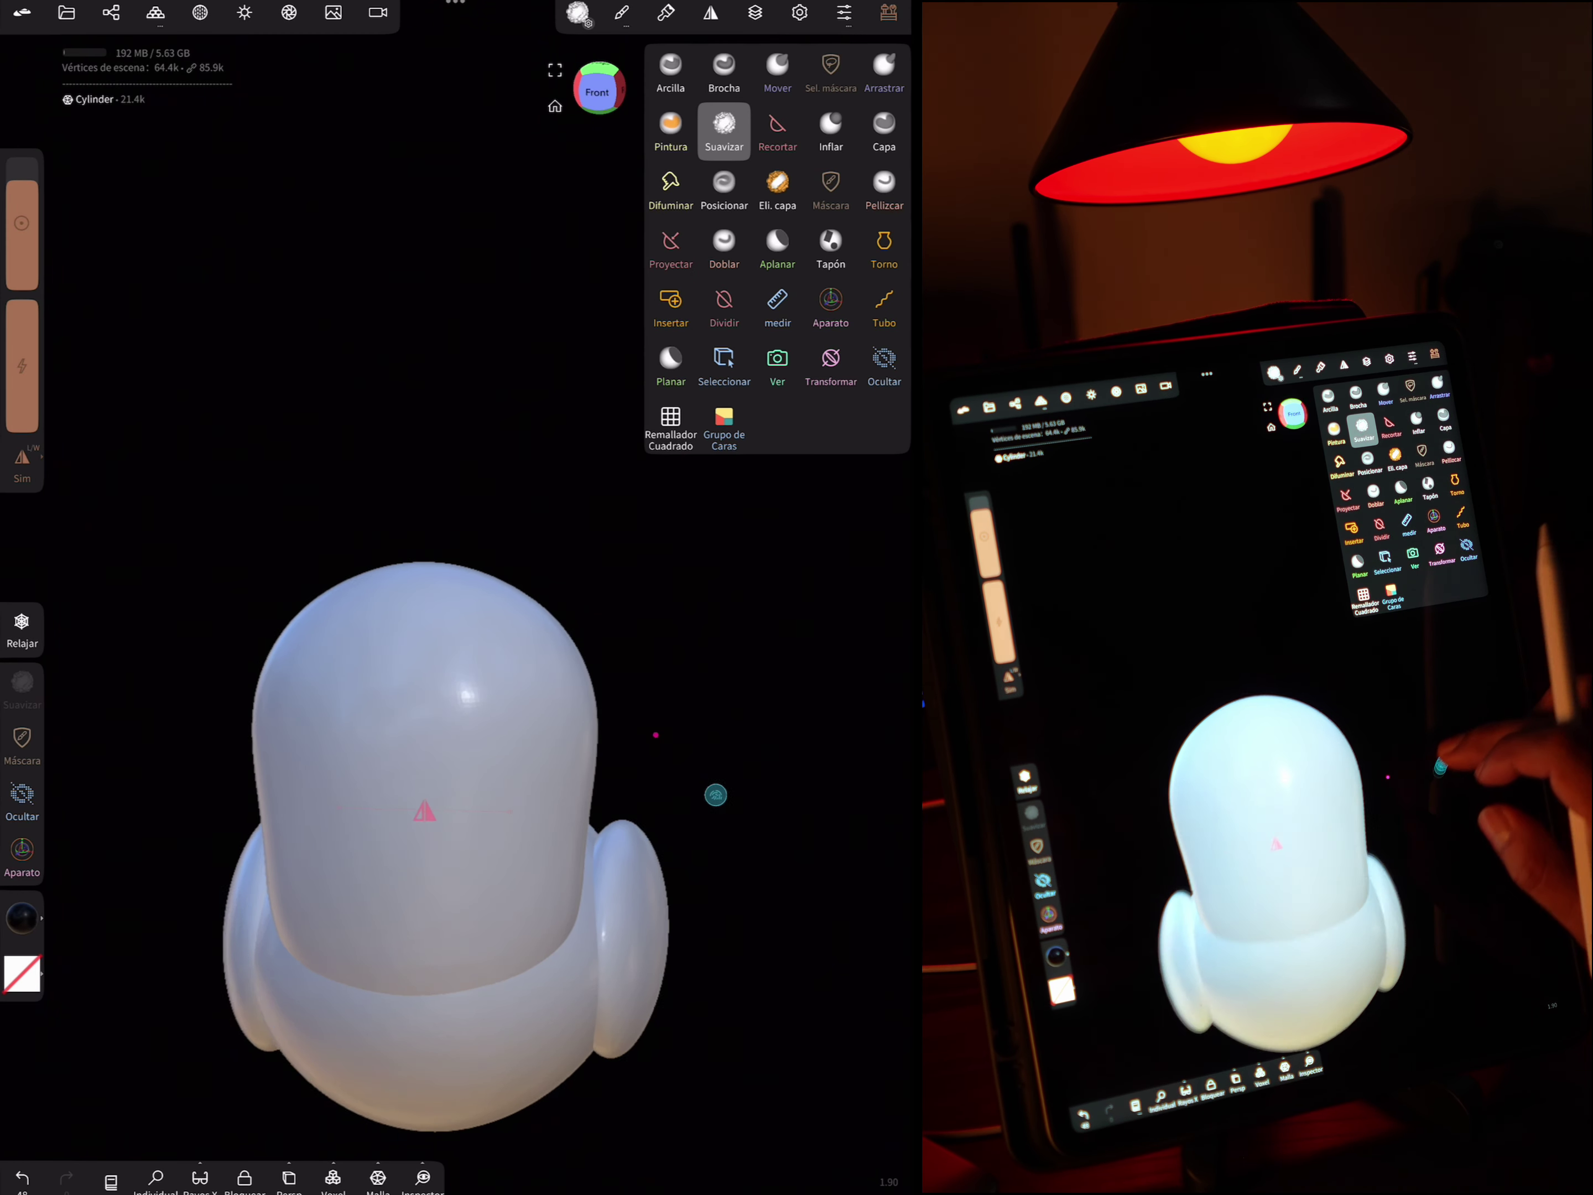
mouse_move(711, 790)
mouse_down()
mouse_move(761, 675)
mouse_move(278, 821)
mouse_up()
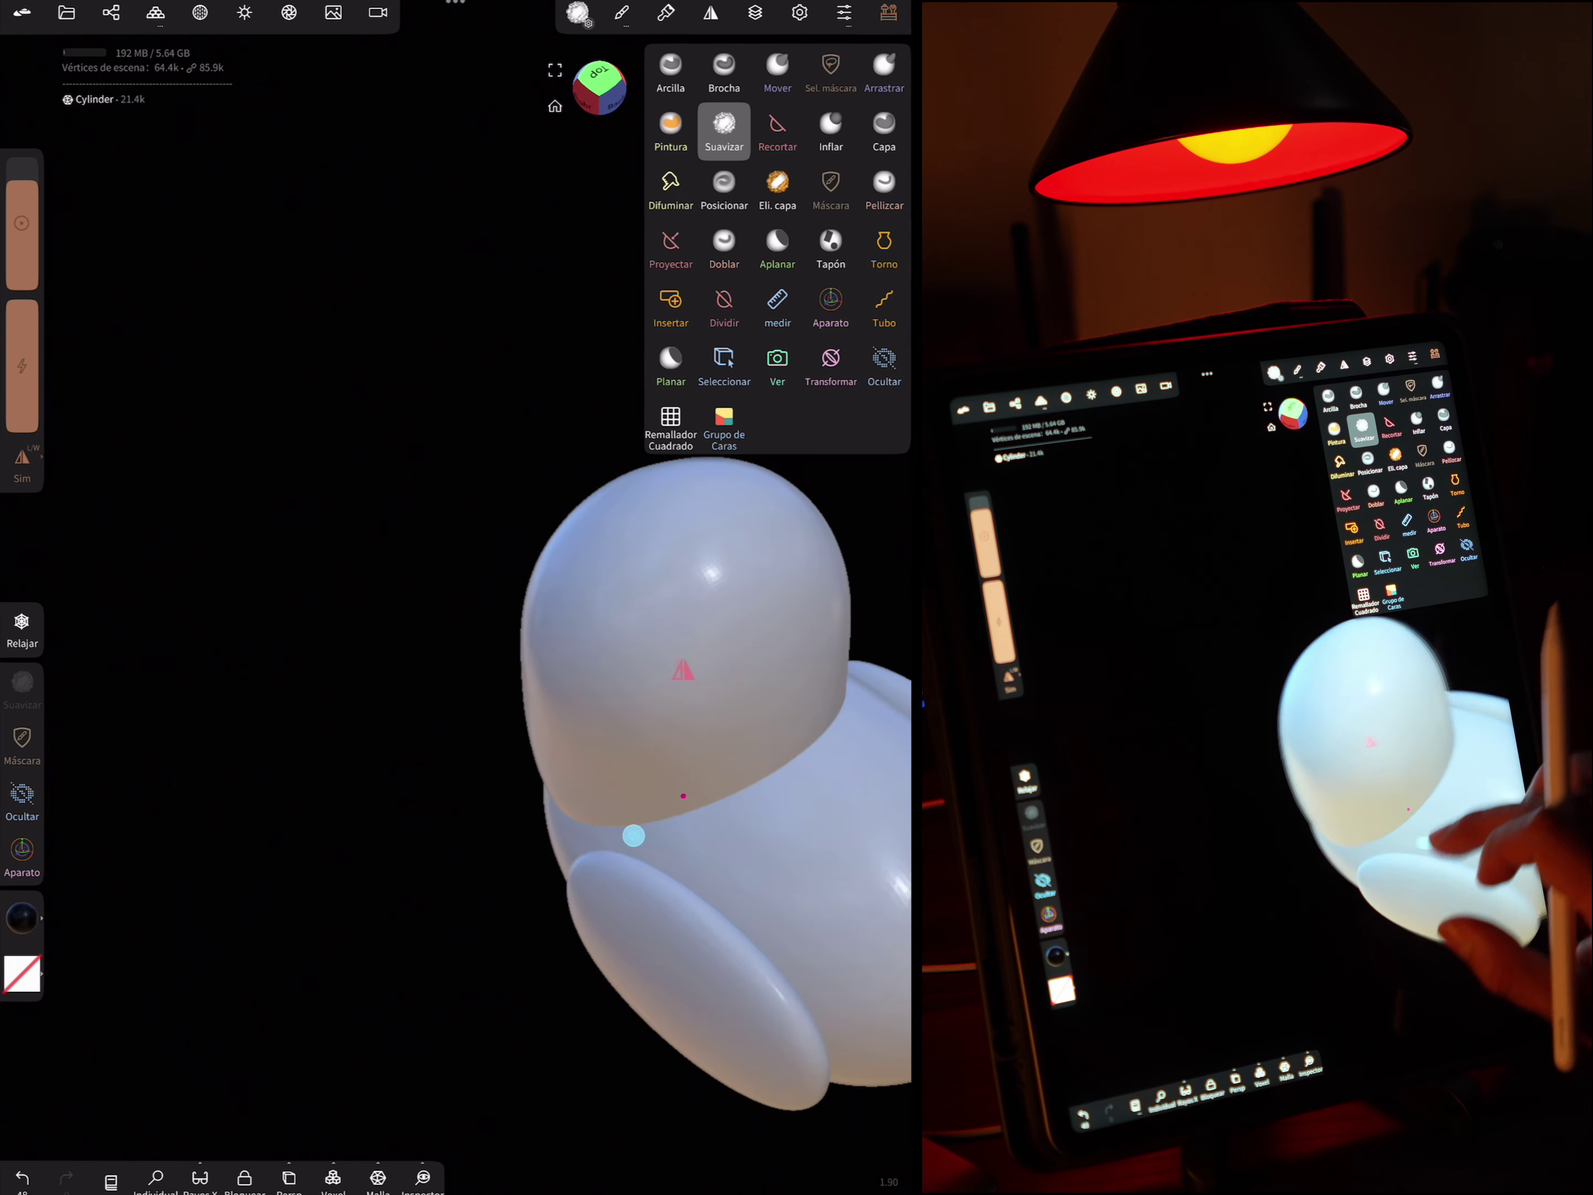
drag(813, 640, 693, 683)
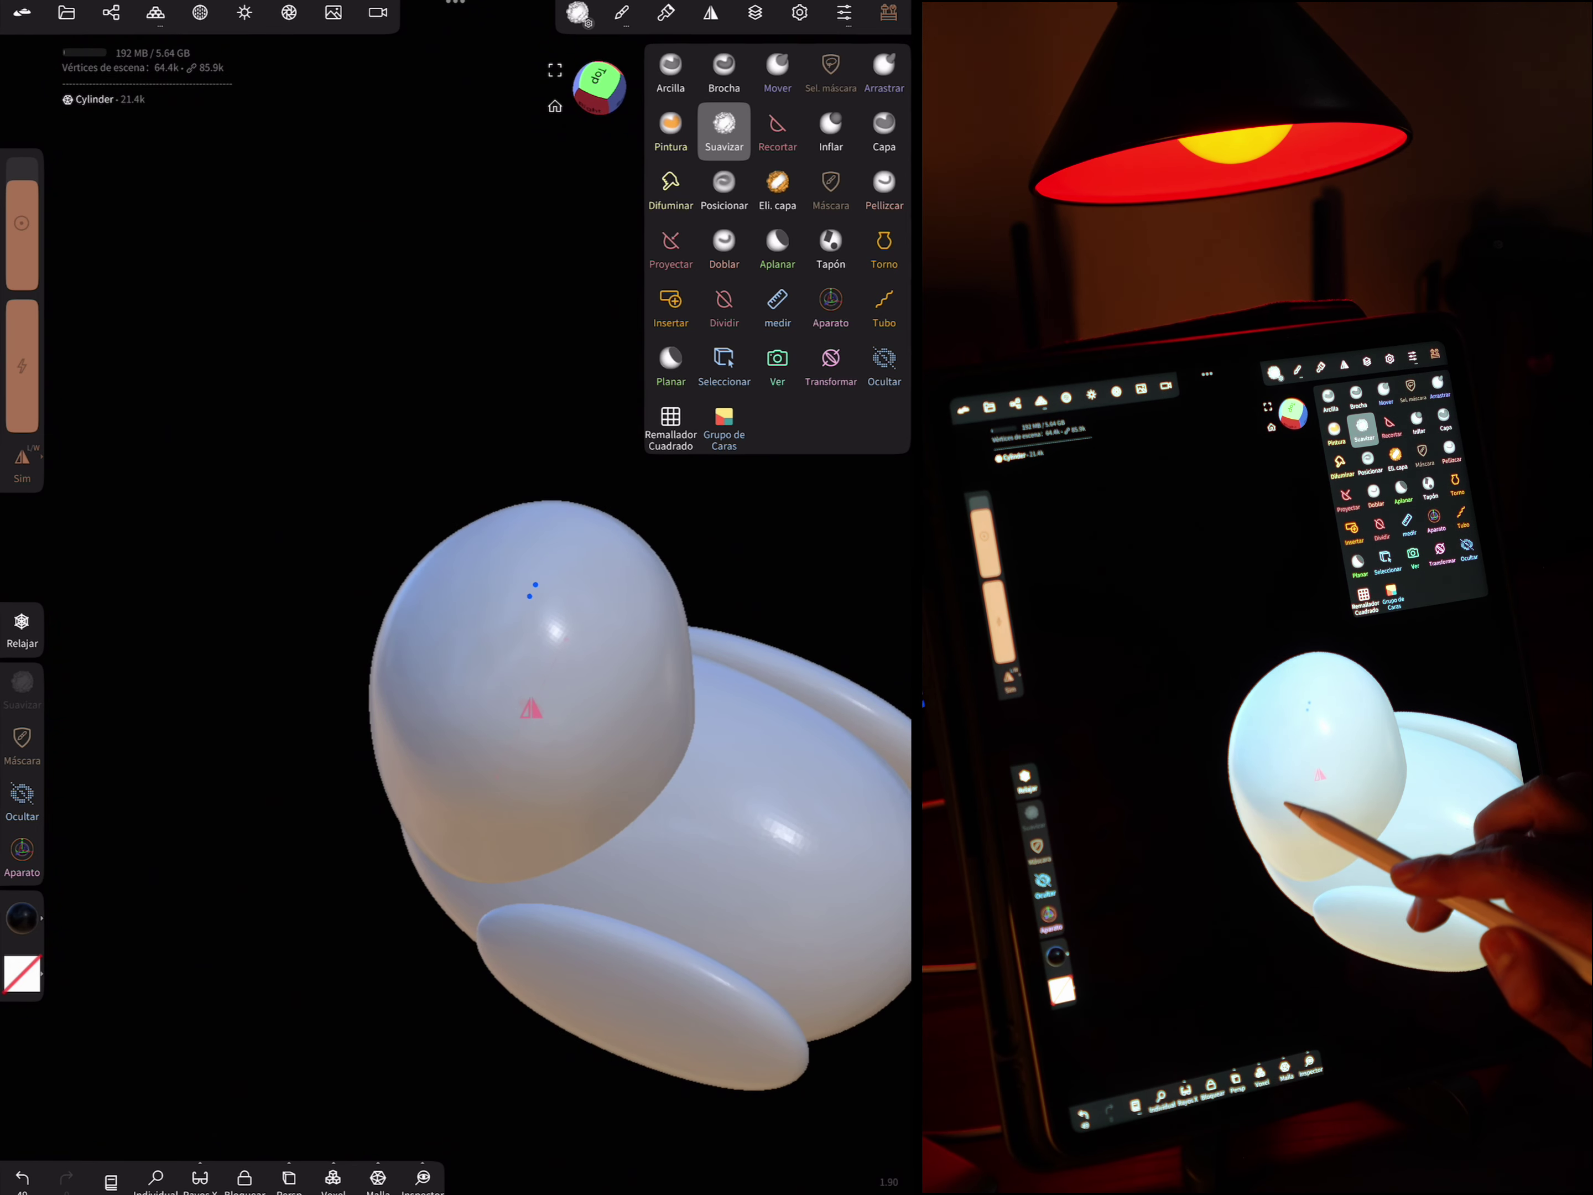
mouse_move(444, 807)
mouse_down()
mouse_move(871, 570)
mouse_move(676, 588)
mouse_move(839, 526)
mouse_move(853, 660)
mouse_move(728, 618)
mouse_move(533, 765)
mouse_move(630, 604)
mouse_move(597, 552)
mouse_move(611, 601)
mouse_up()
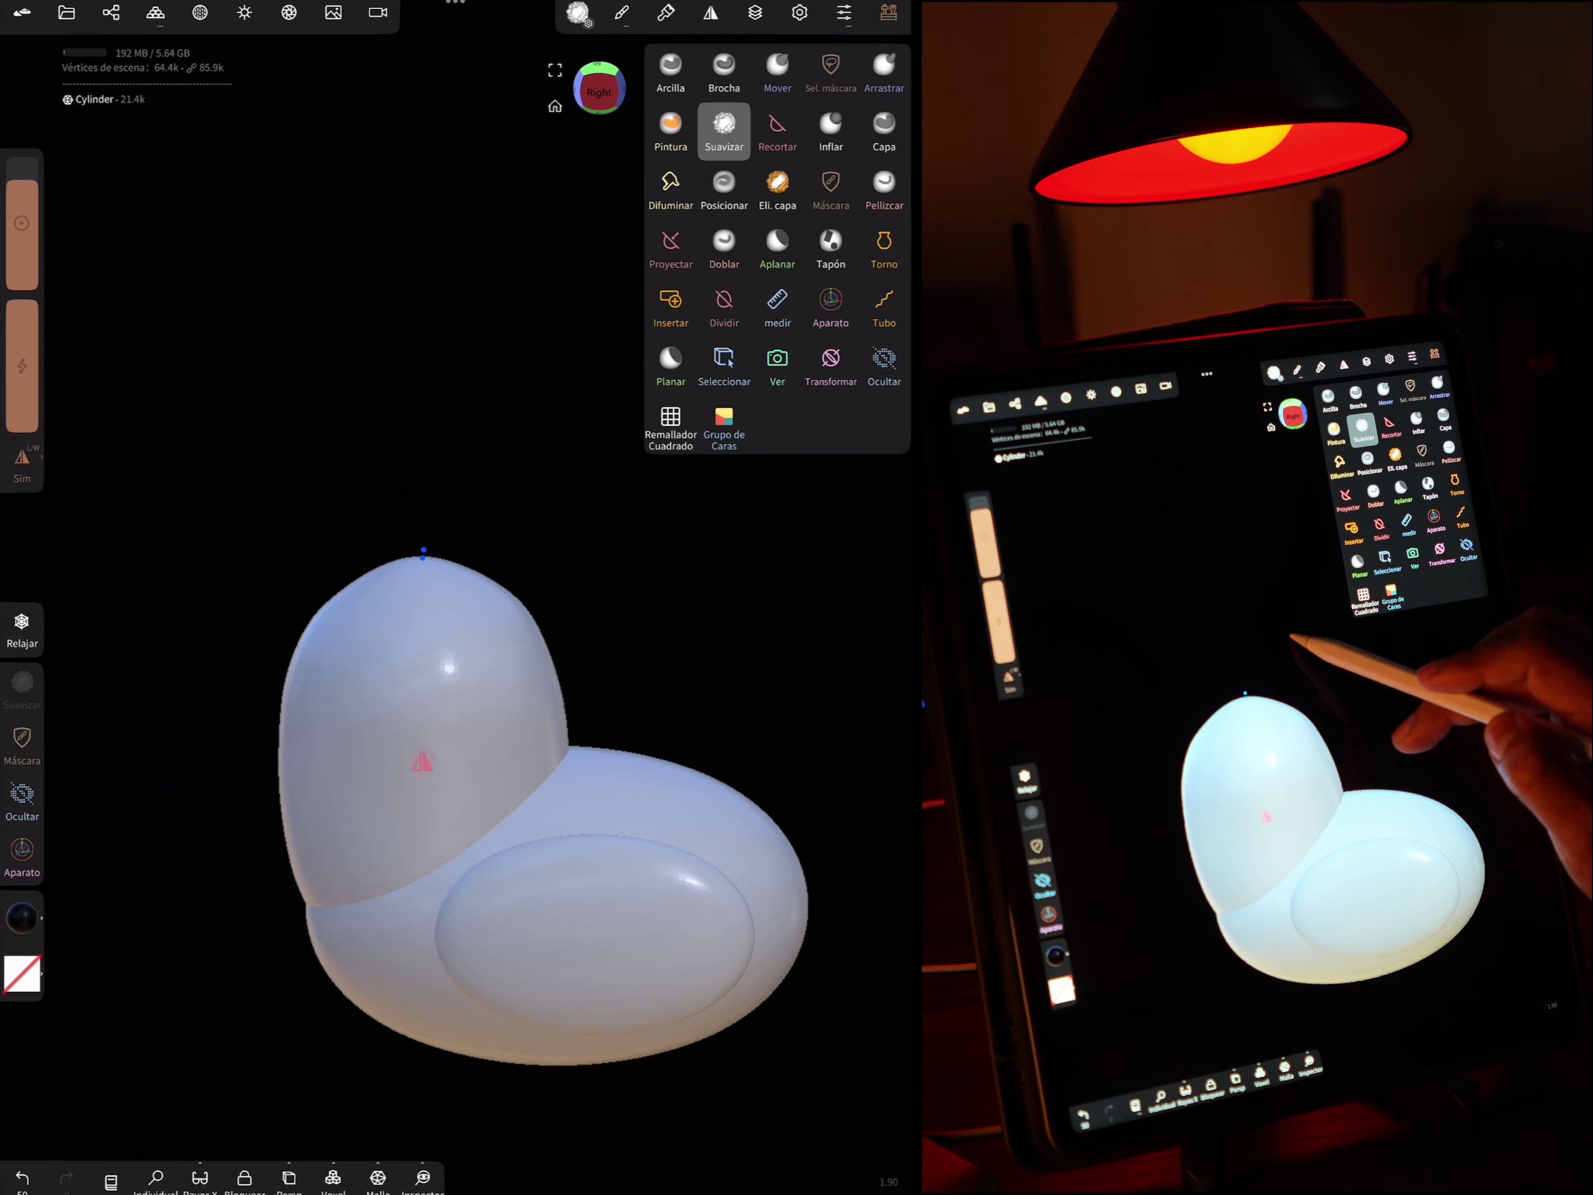
mouse_move(733, 628)
mouse_down()
mouse_move(509, 1011)
mouse_move(594, 622)
mouse_move(690, 537)
mouse_up()
mouse_move(576, 978)
mouse_down()
mouse_move(501, 706)
mouse_move(704, 598)
mouse_move(765, 487)
mouse_move(901, 473)
mouse_up()
drag(746, 650, 803, 616)
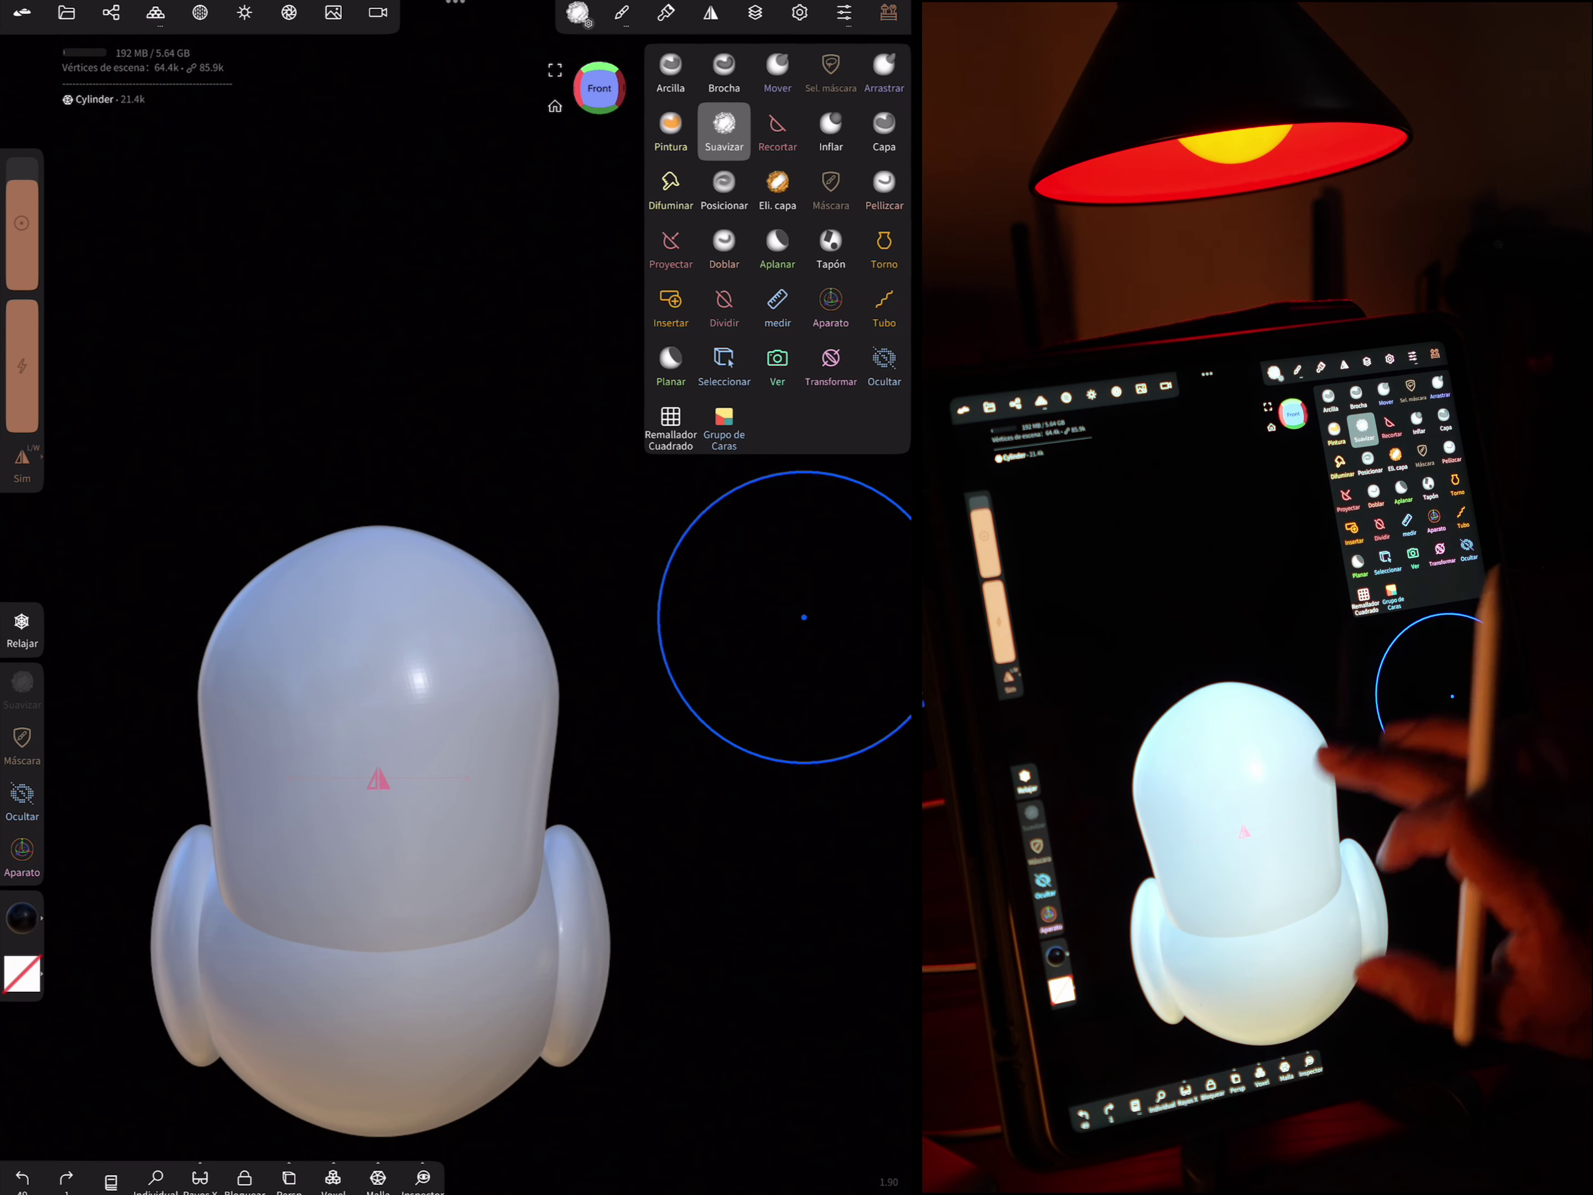
Add a new Sphere primitive to the scene
click(831, 303)
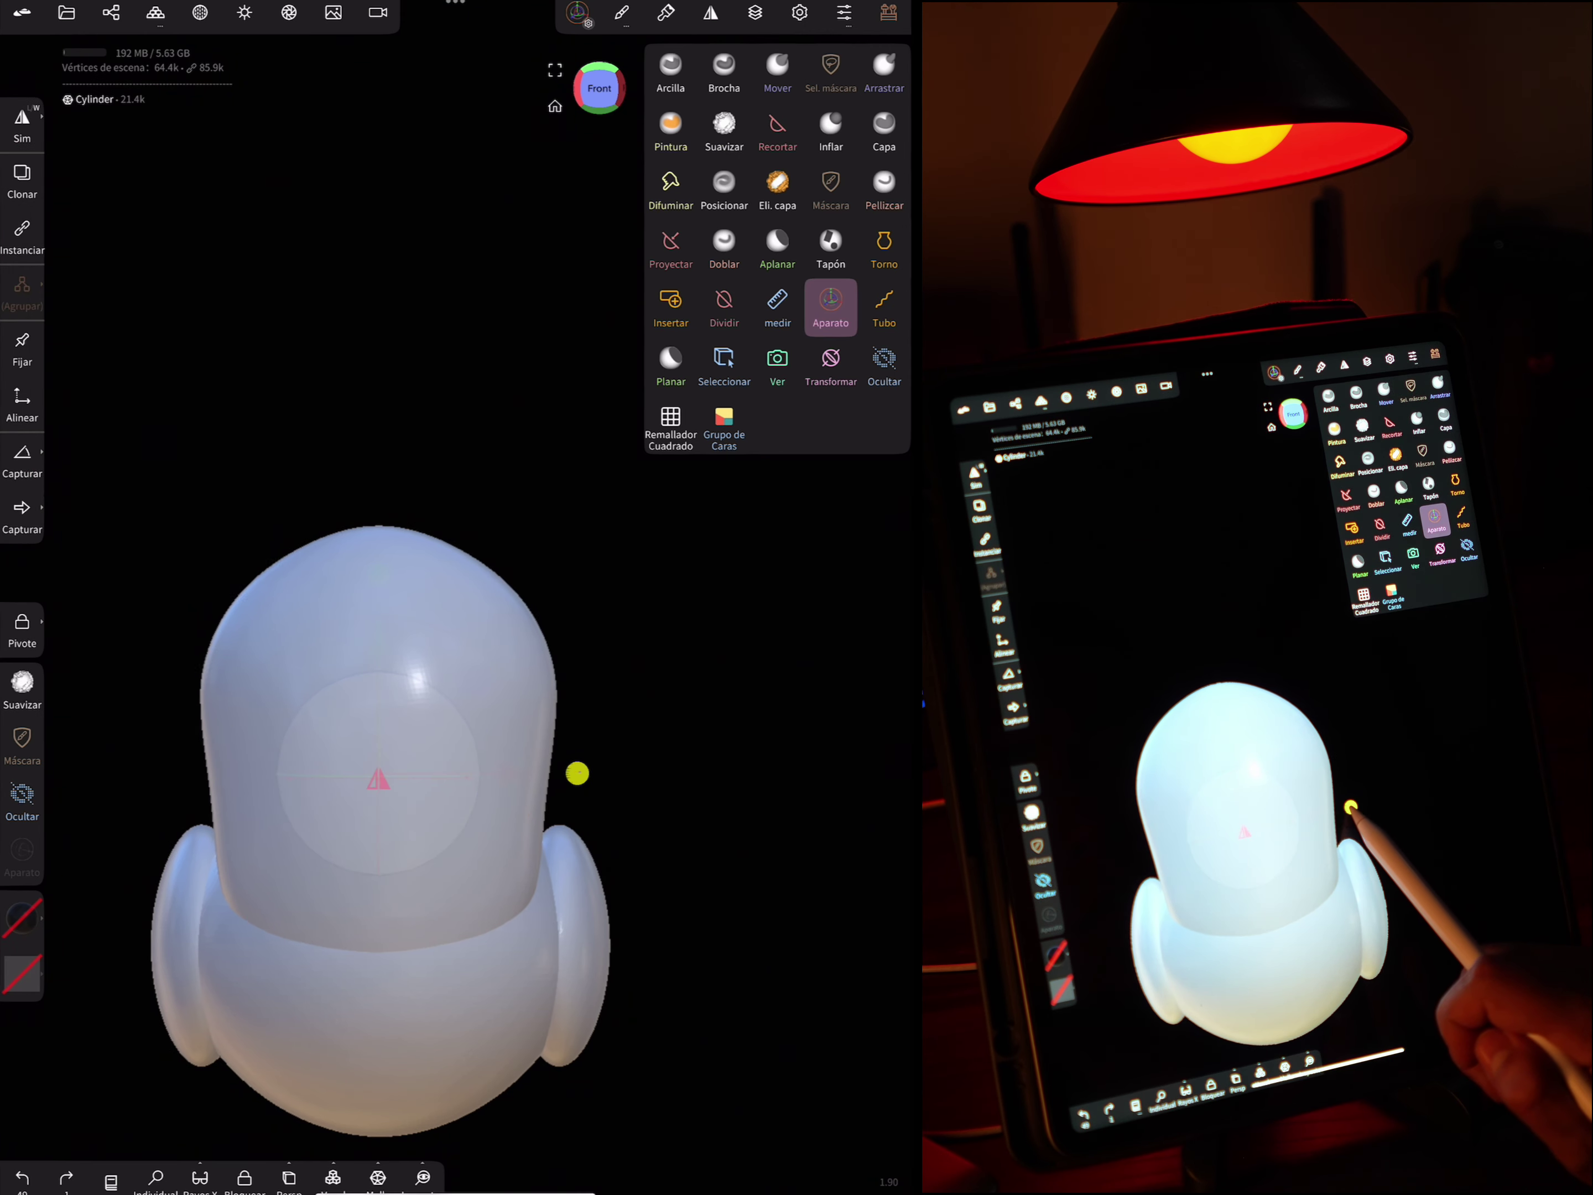
mouse_move(705, 739)
mouse_down()
mouse_move(587, 740)
mouse_move(590, 991)
mouse_up()
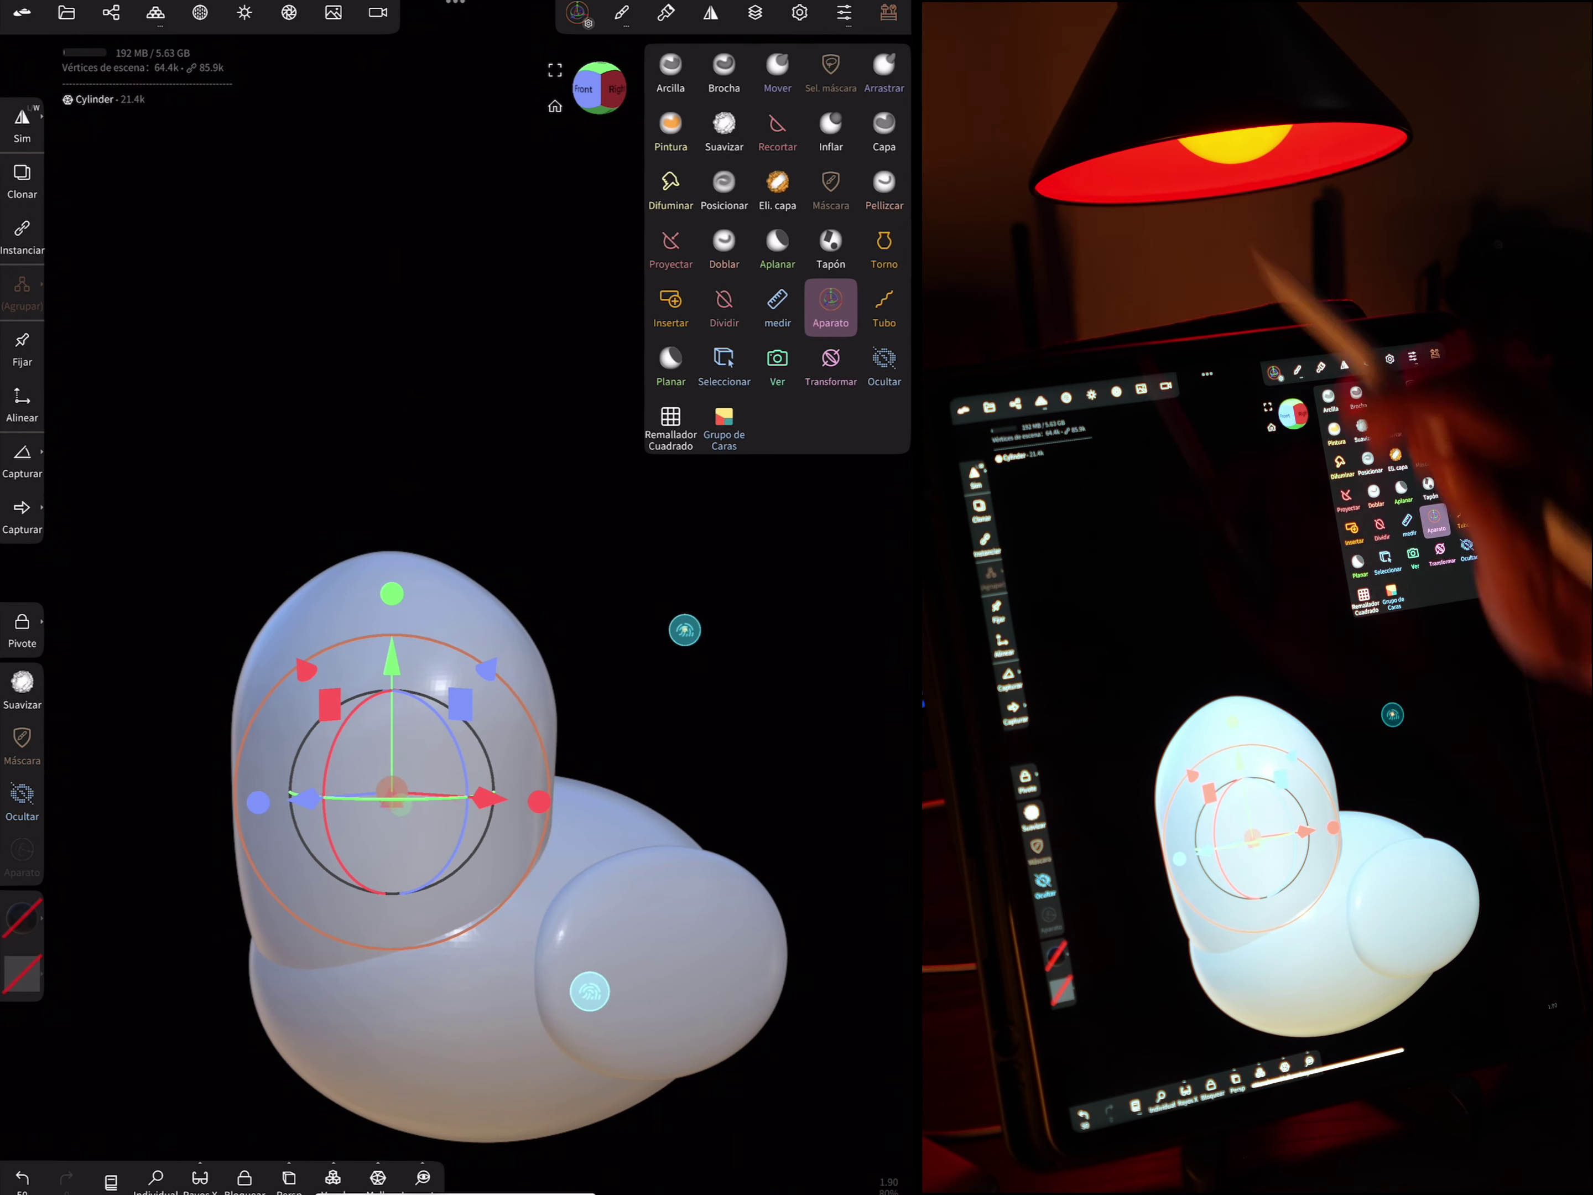
click(111, 12)
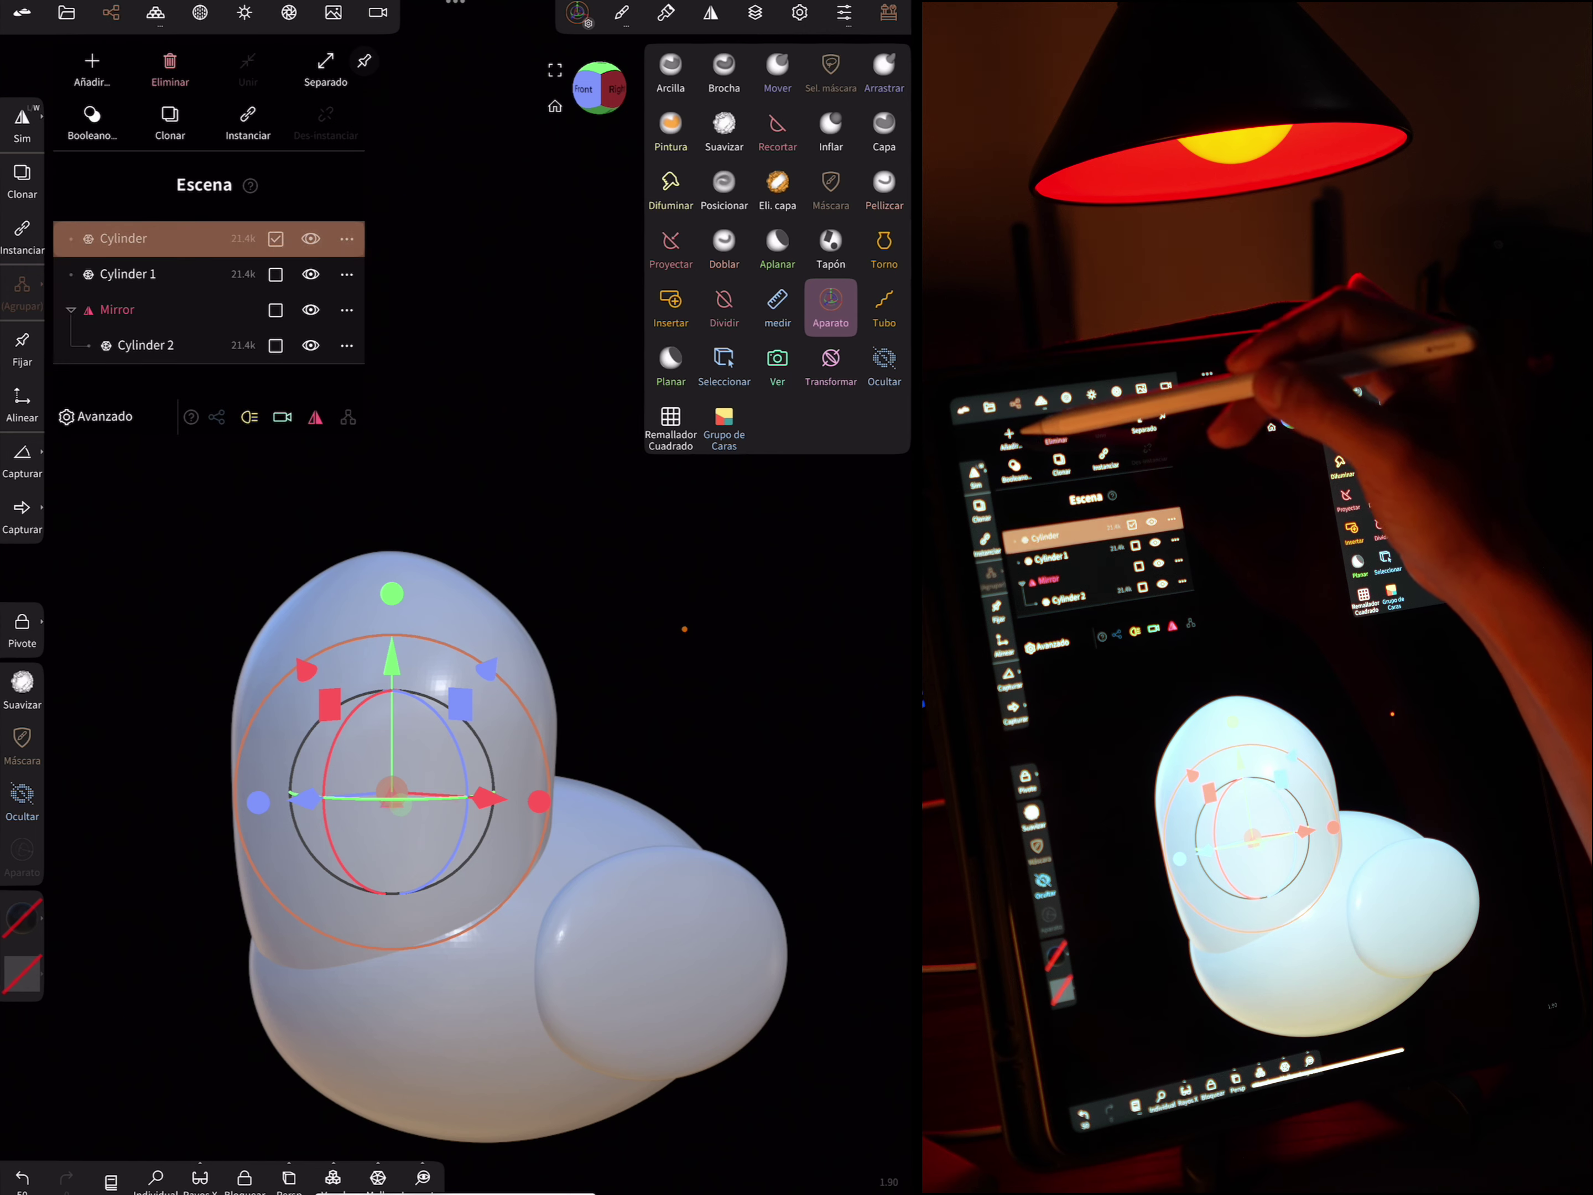
click(92, 69)
click(125, 210)
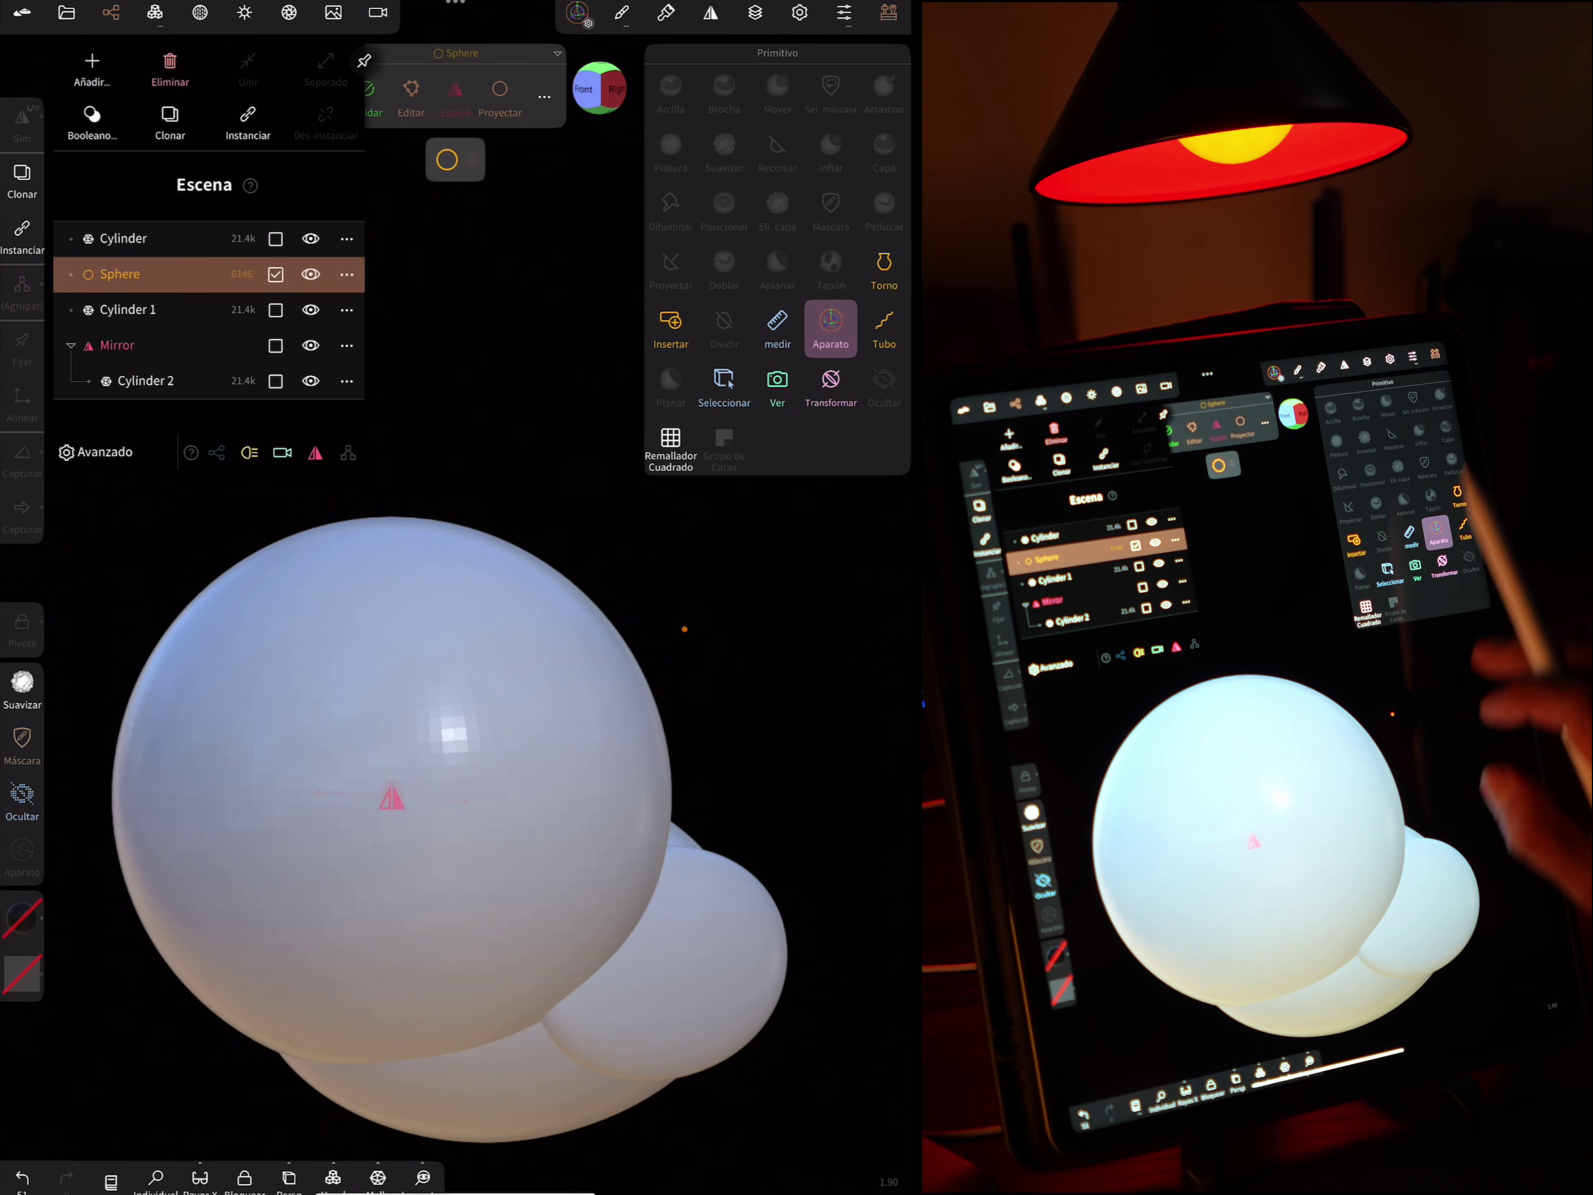
Shrink the sphere, squash it into a narrow oval, and press it against the head's right side
click(455, 160)
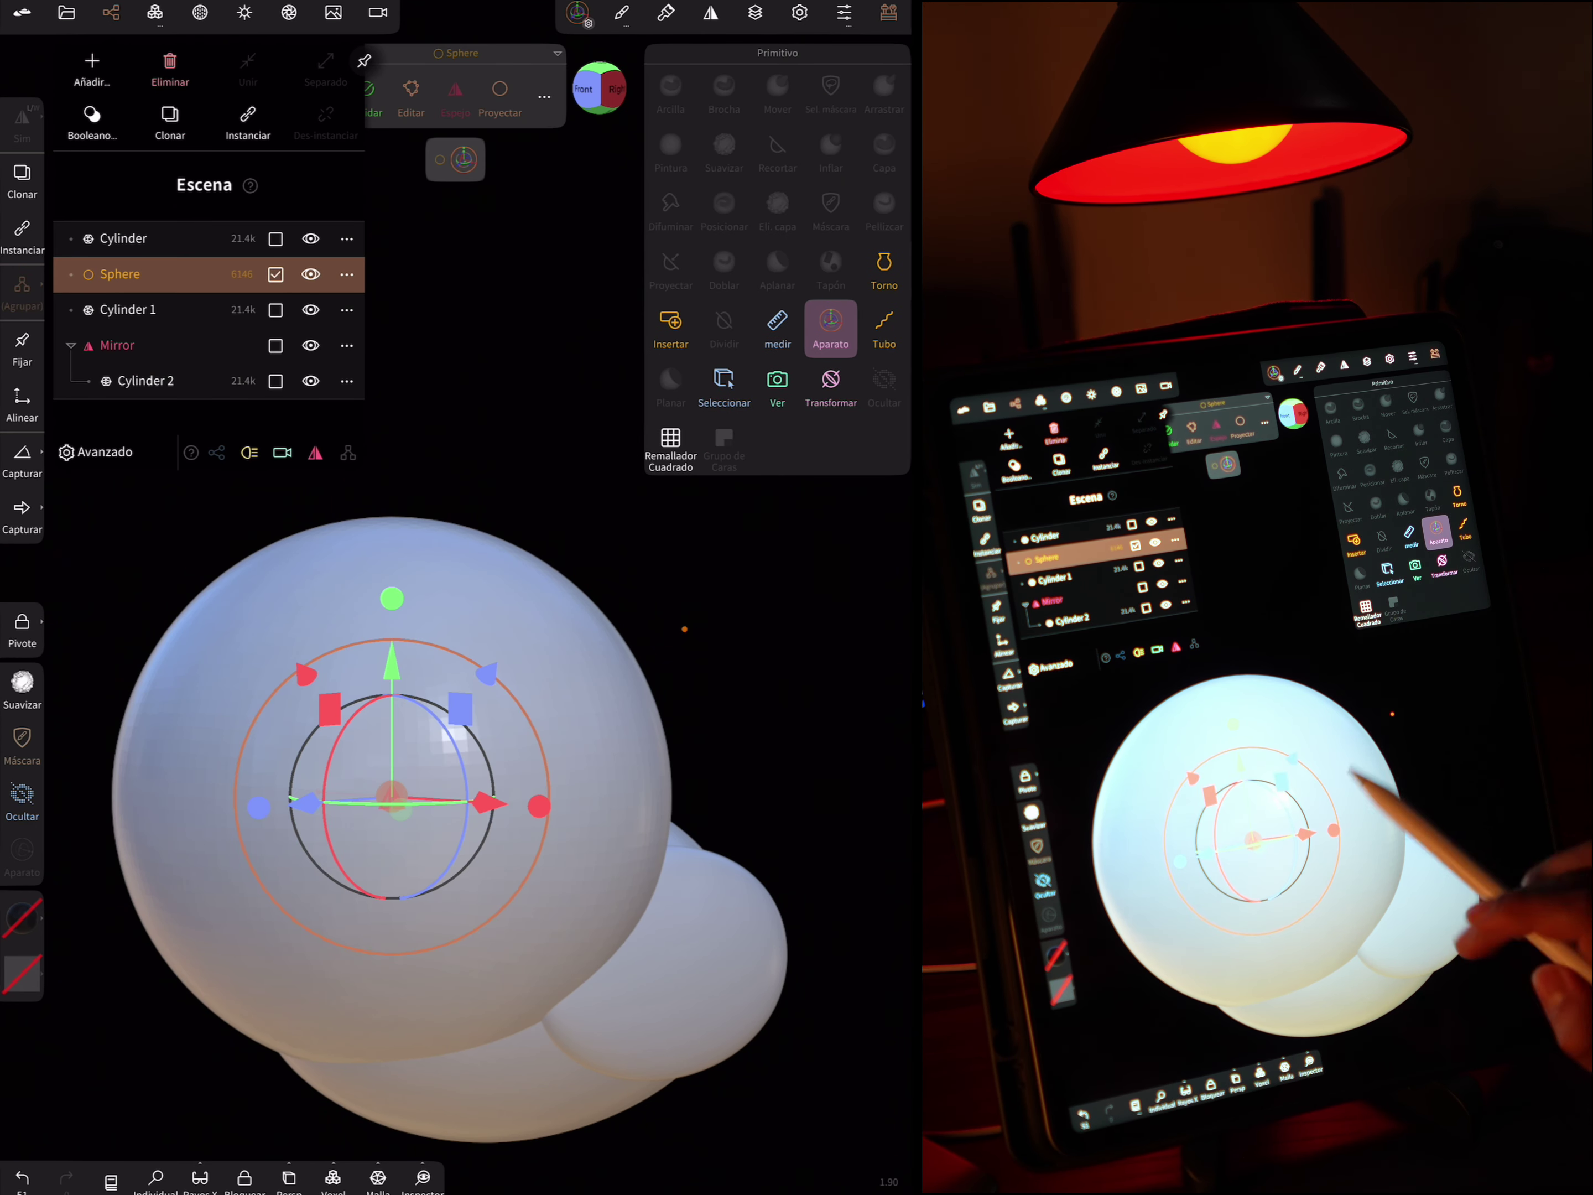
drag(615, 688, 731, 684)
mouse_move(486, 744)
mouse_down()
mouse_move(749, 752)
mouse_move(737, 784)
mouse_move(634, 802)
mouse_up()
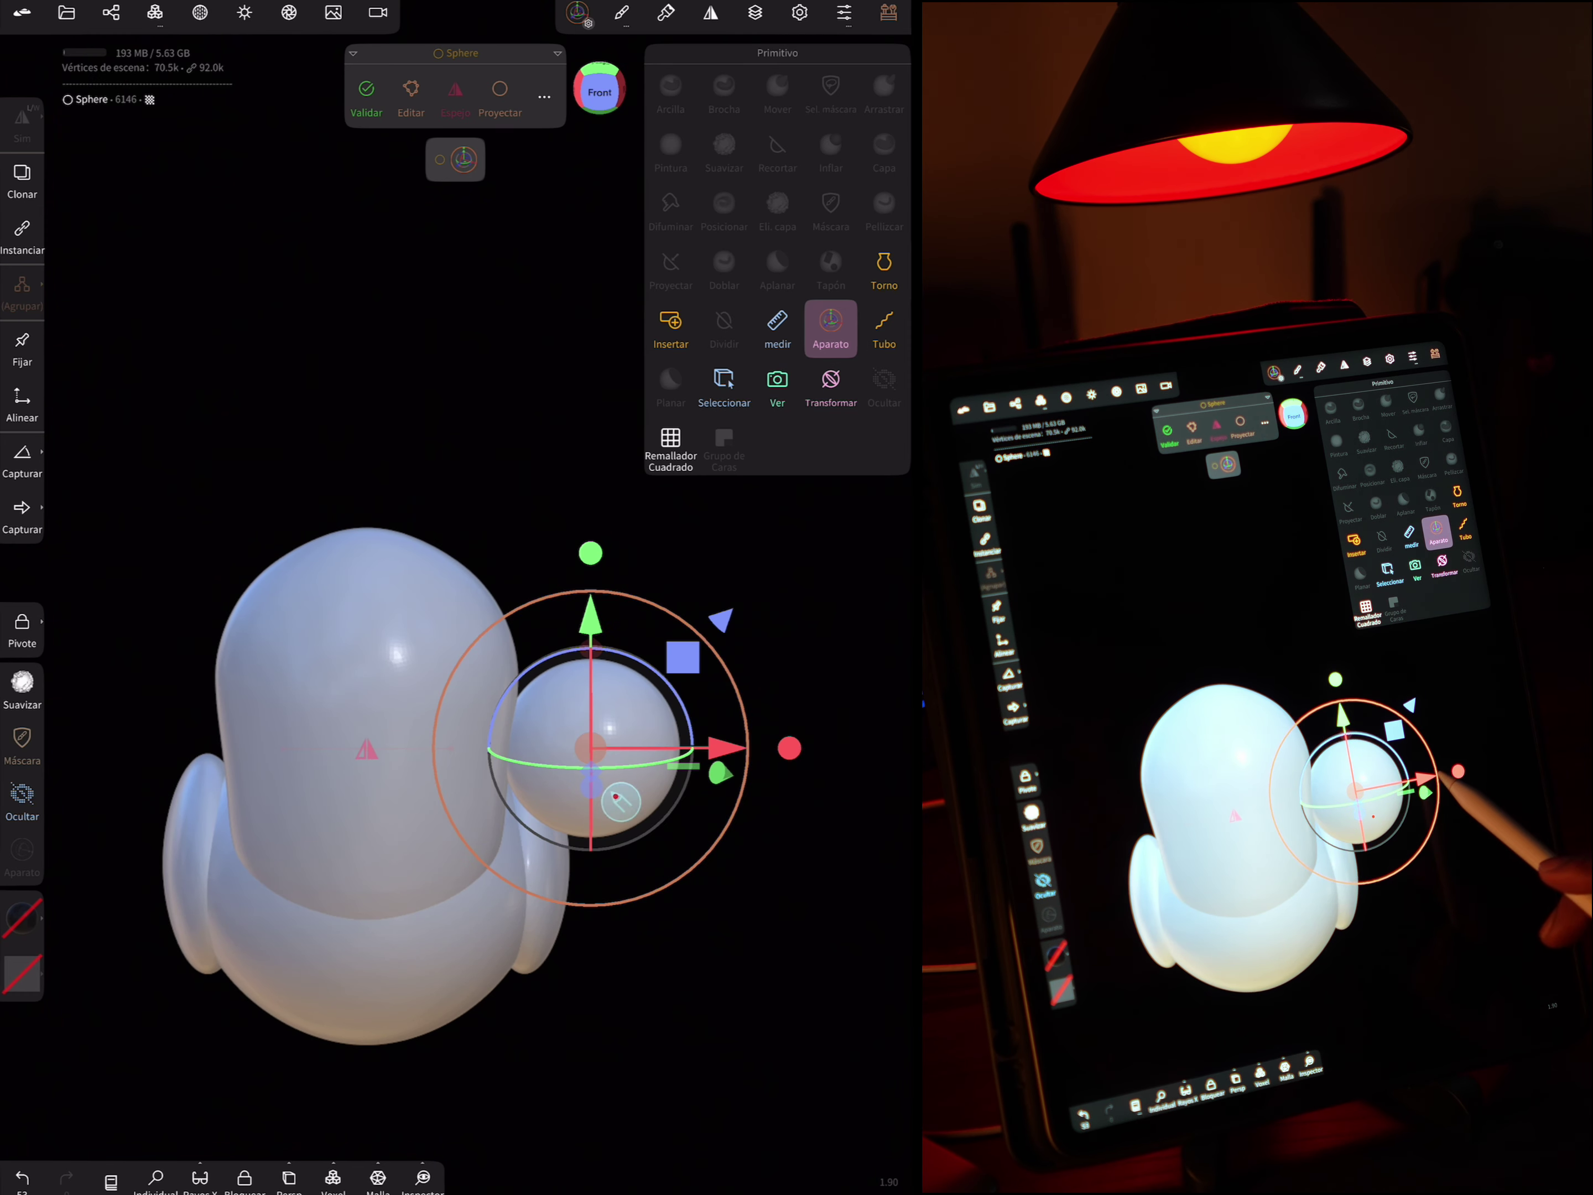
drag(789, 748, 756, 736)
drag(591, 615, 591, 561)
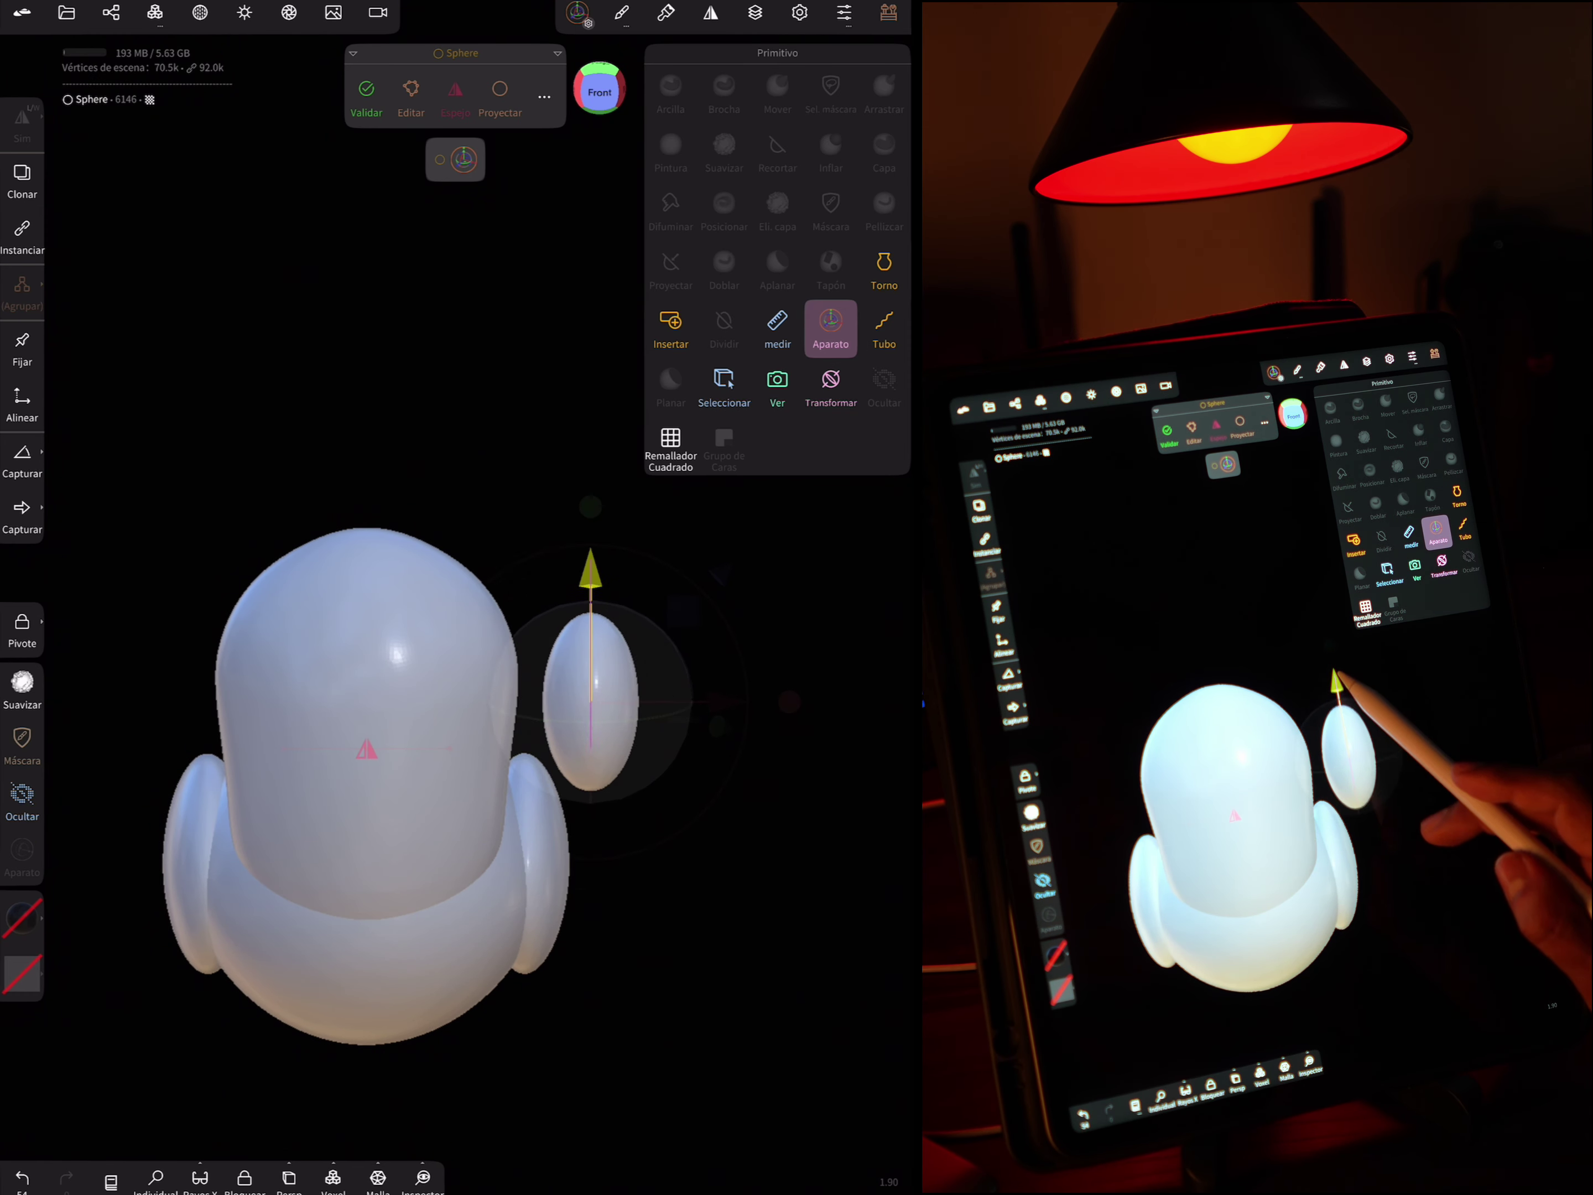
drag(730, 676, 684, 686)
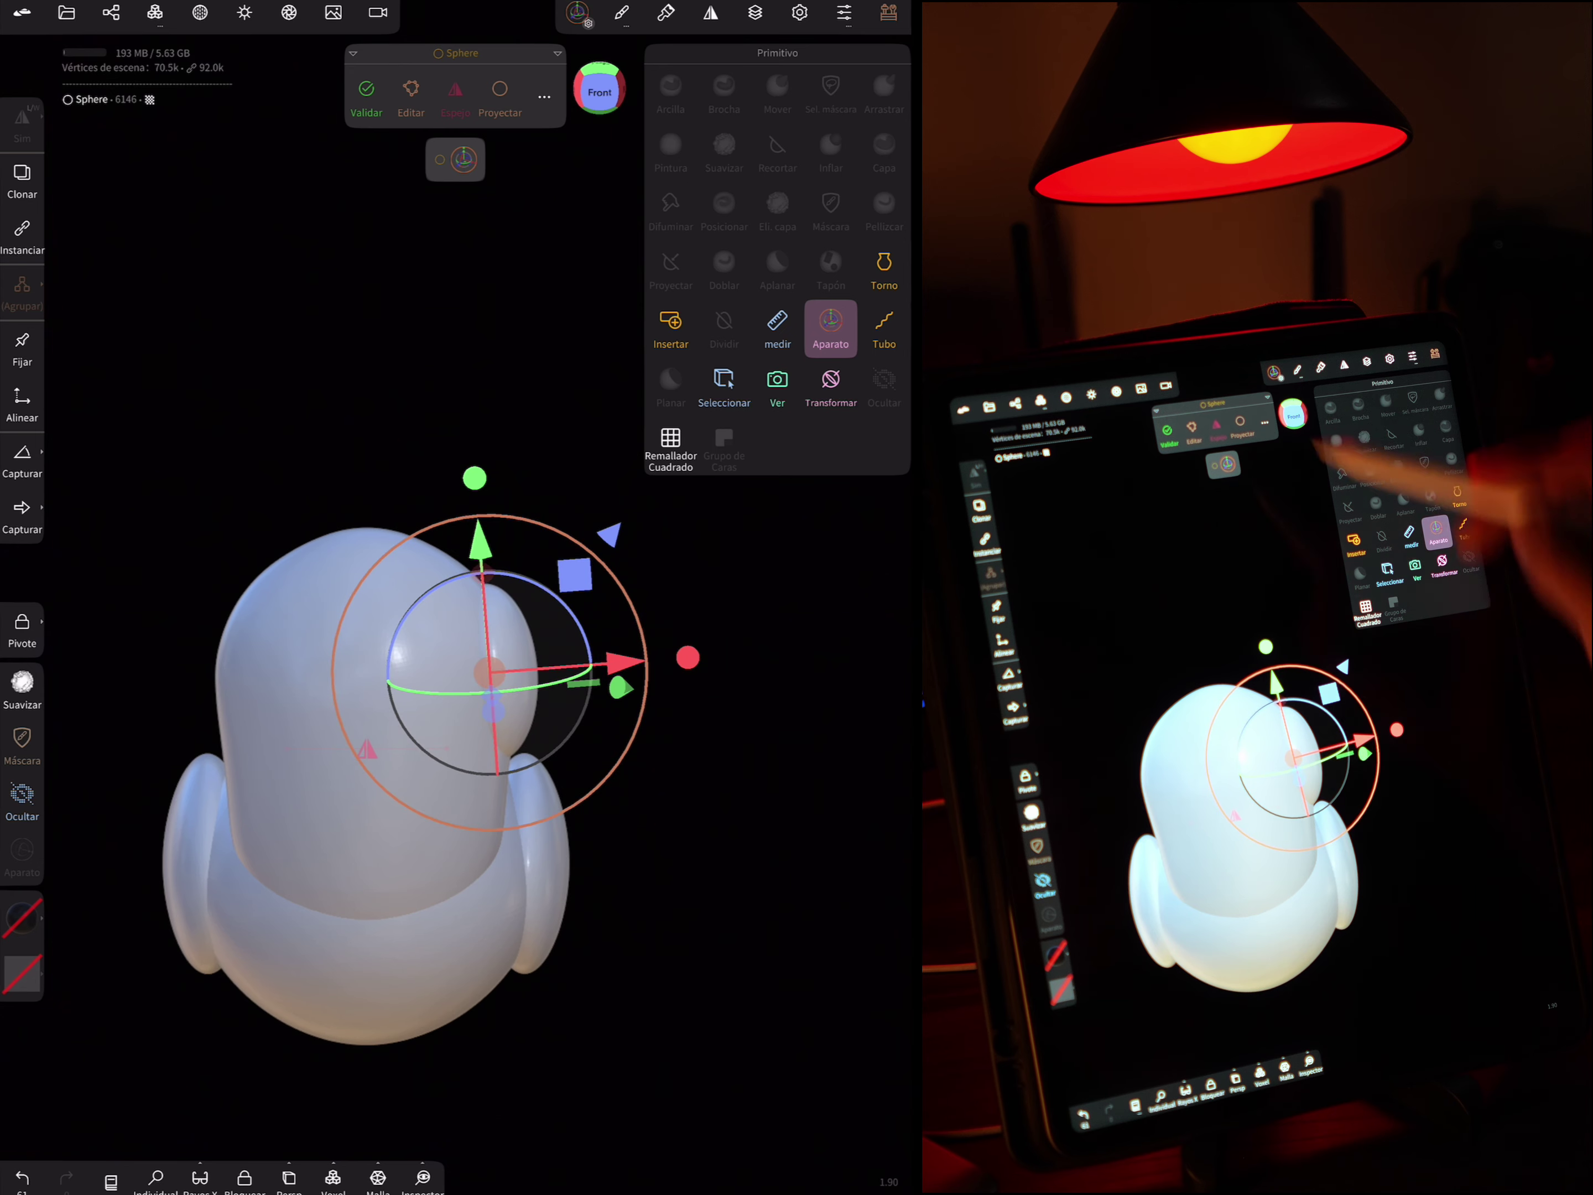
click(155, 12)
Mirror the eye onto the other side of the head, undoing a stray Mirror 2 copy
click(91, 66)
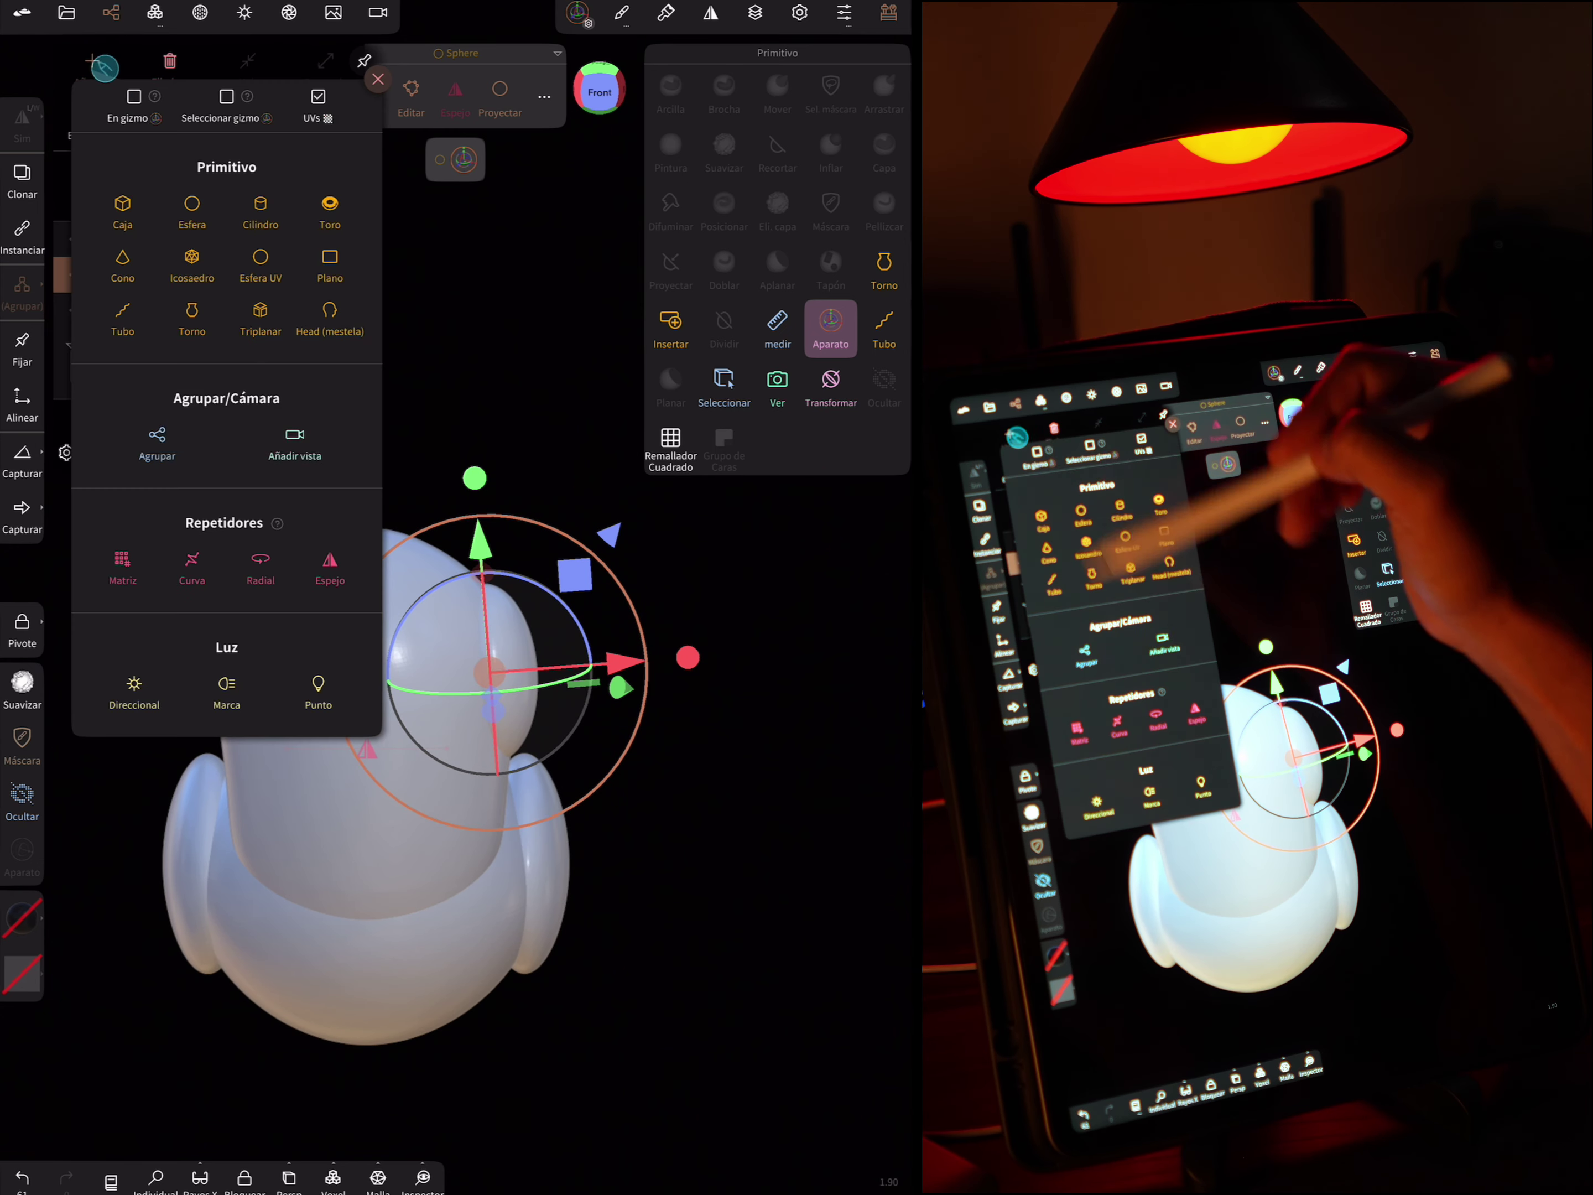
click(120, 558)
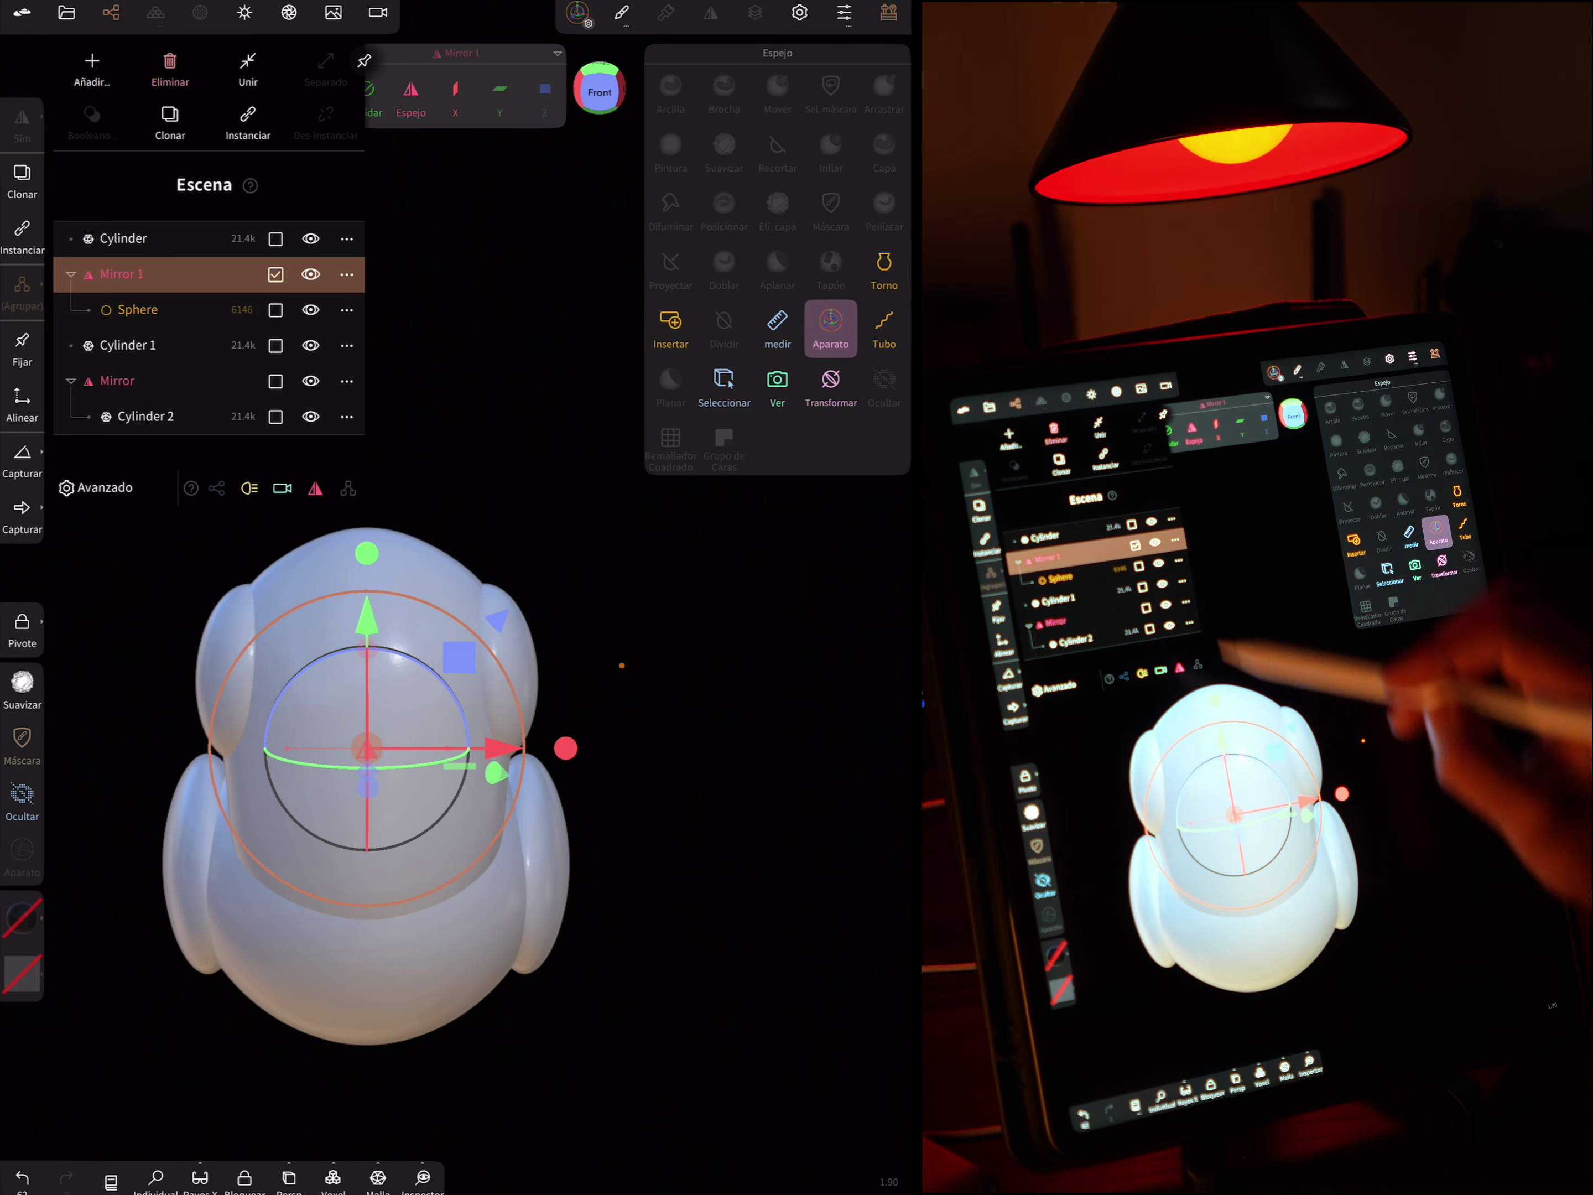
click(21, 177)
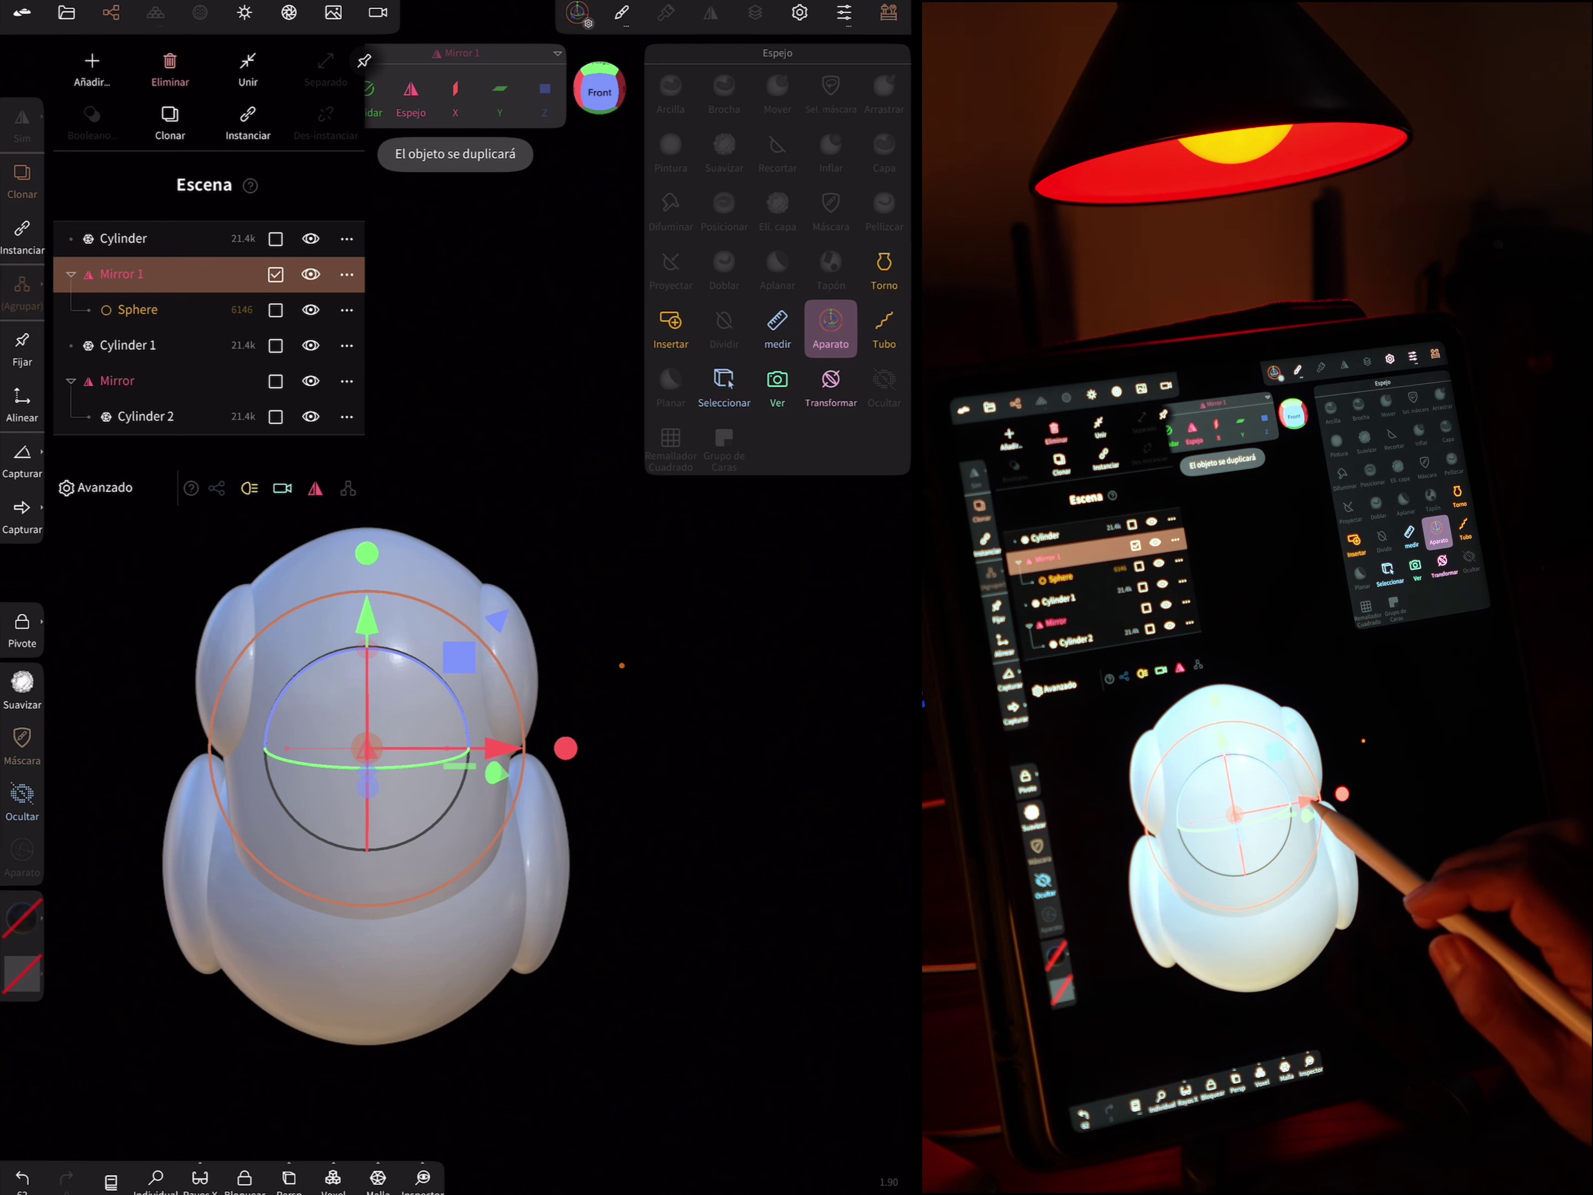
drag(506, 748, 549, 748)
key(ctrl+z)
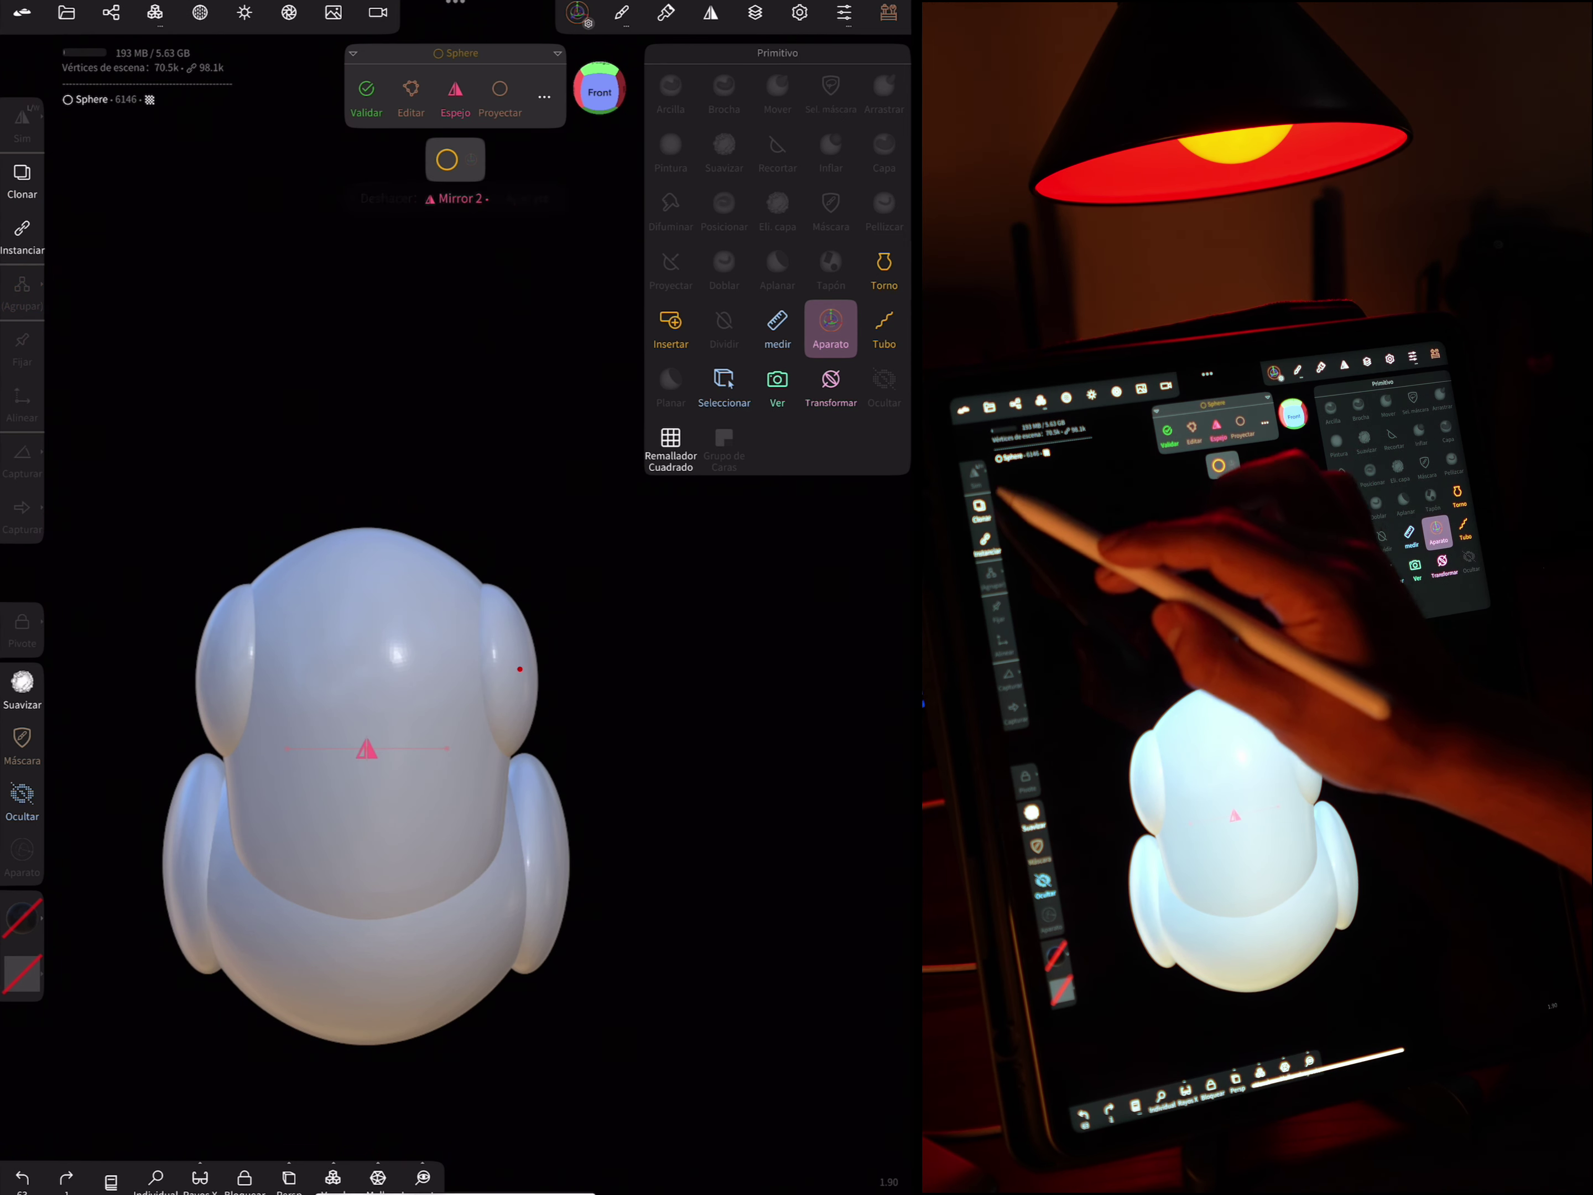
Clone the eye as Sphere 1 inside Mirror 1, then select the head shape
click(21, 178)
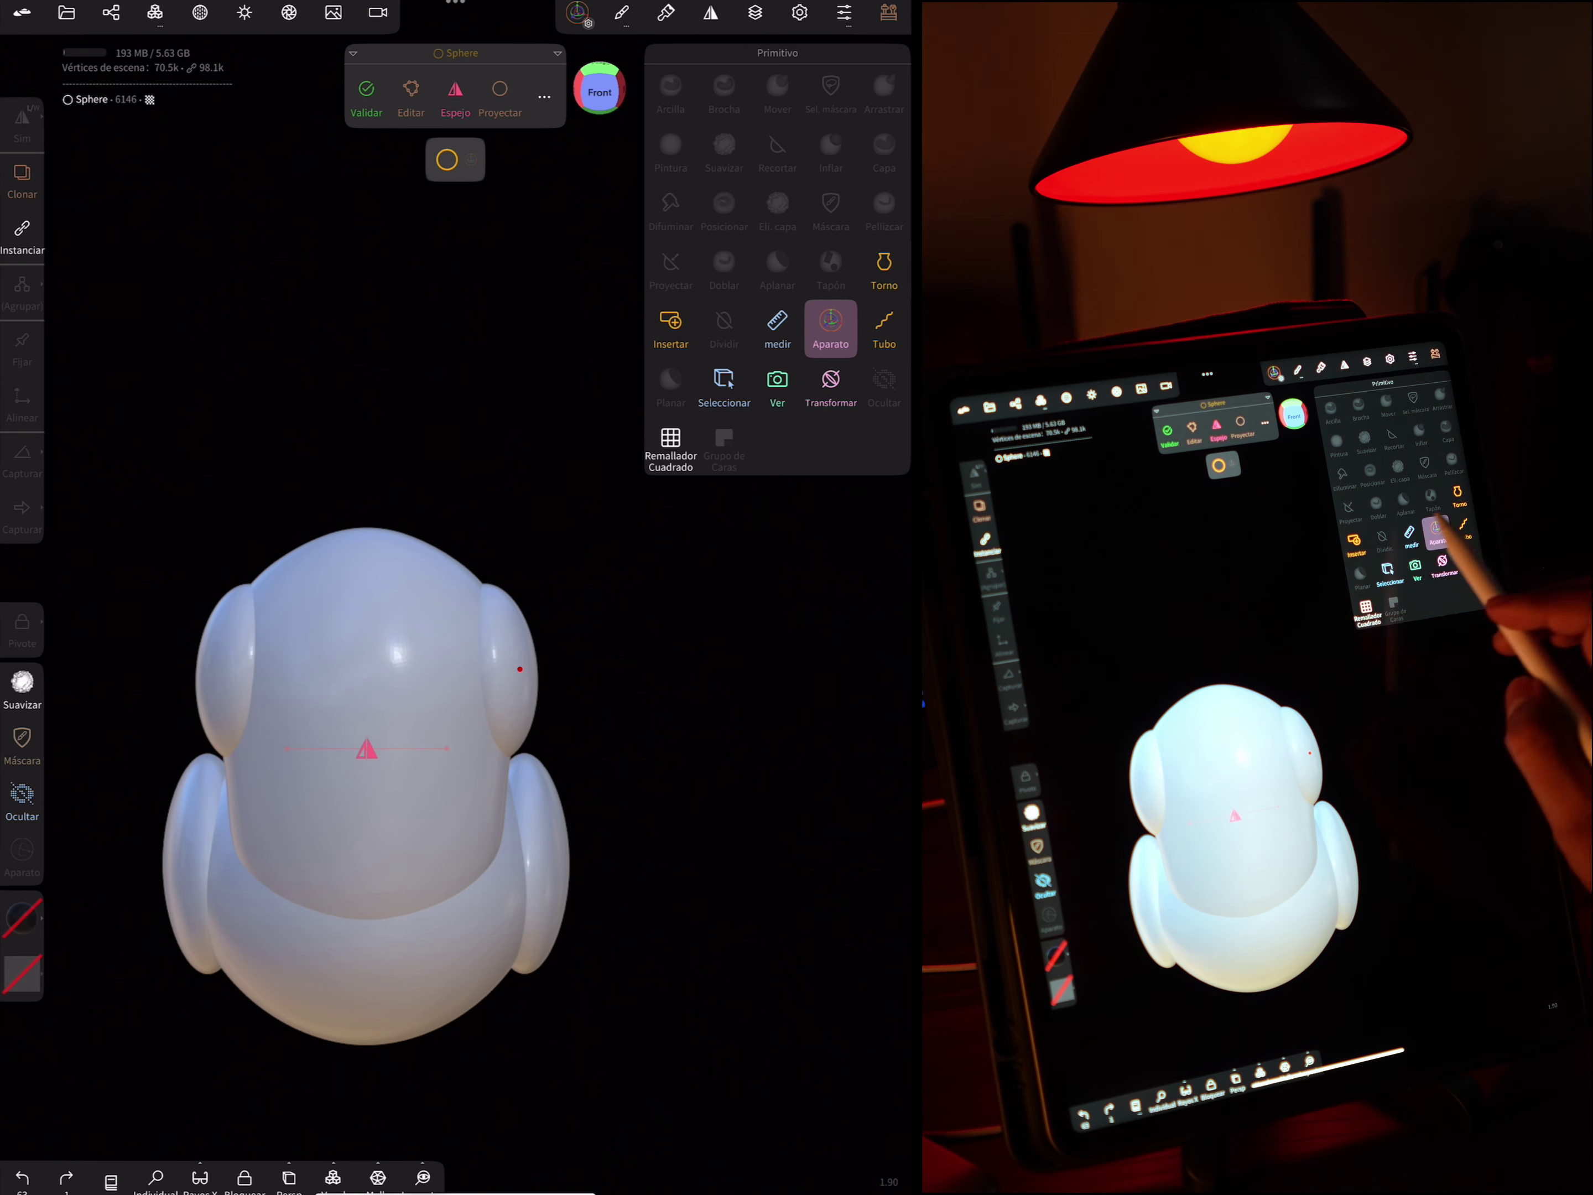
click(830, 329)
drag(625, 661, 659, 659)
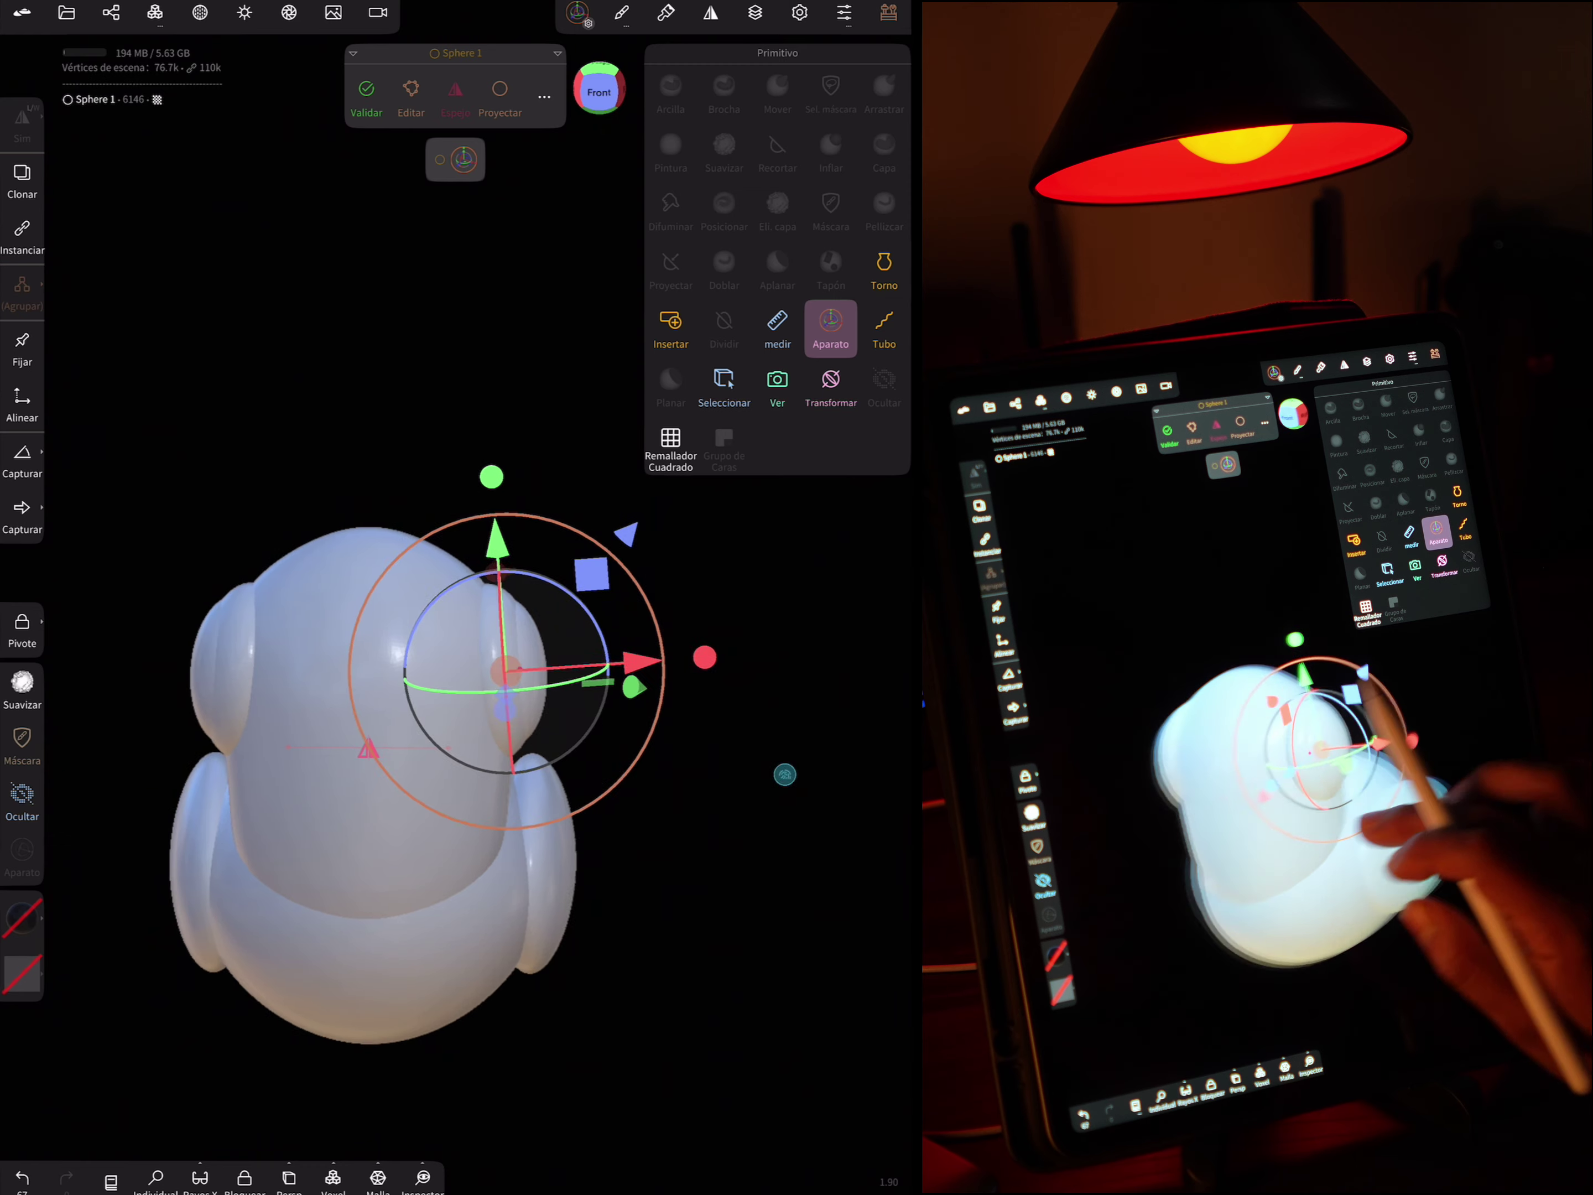
drag(744, 817, 683, 579)
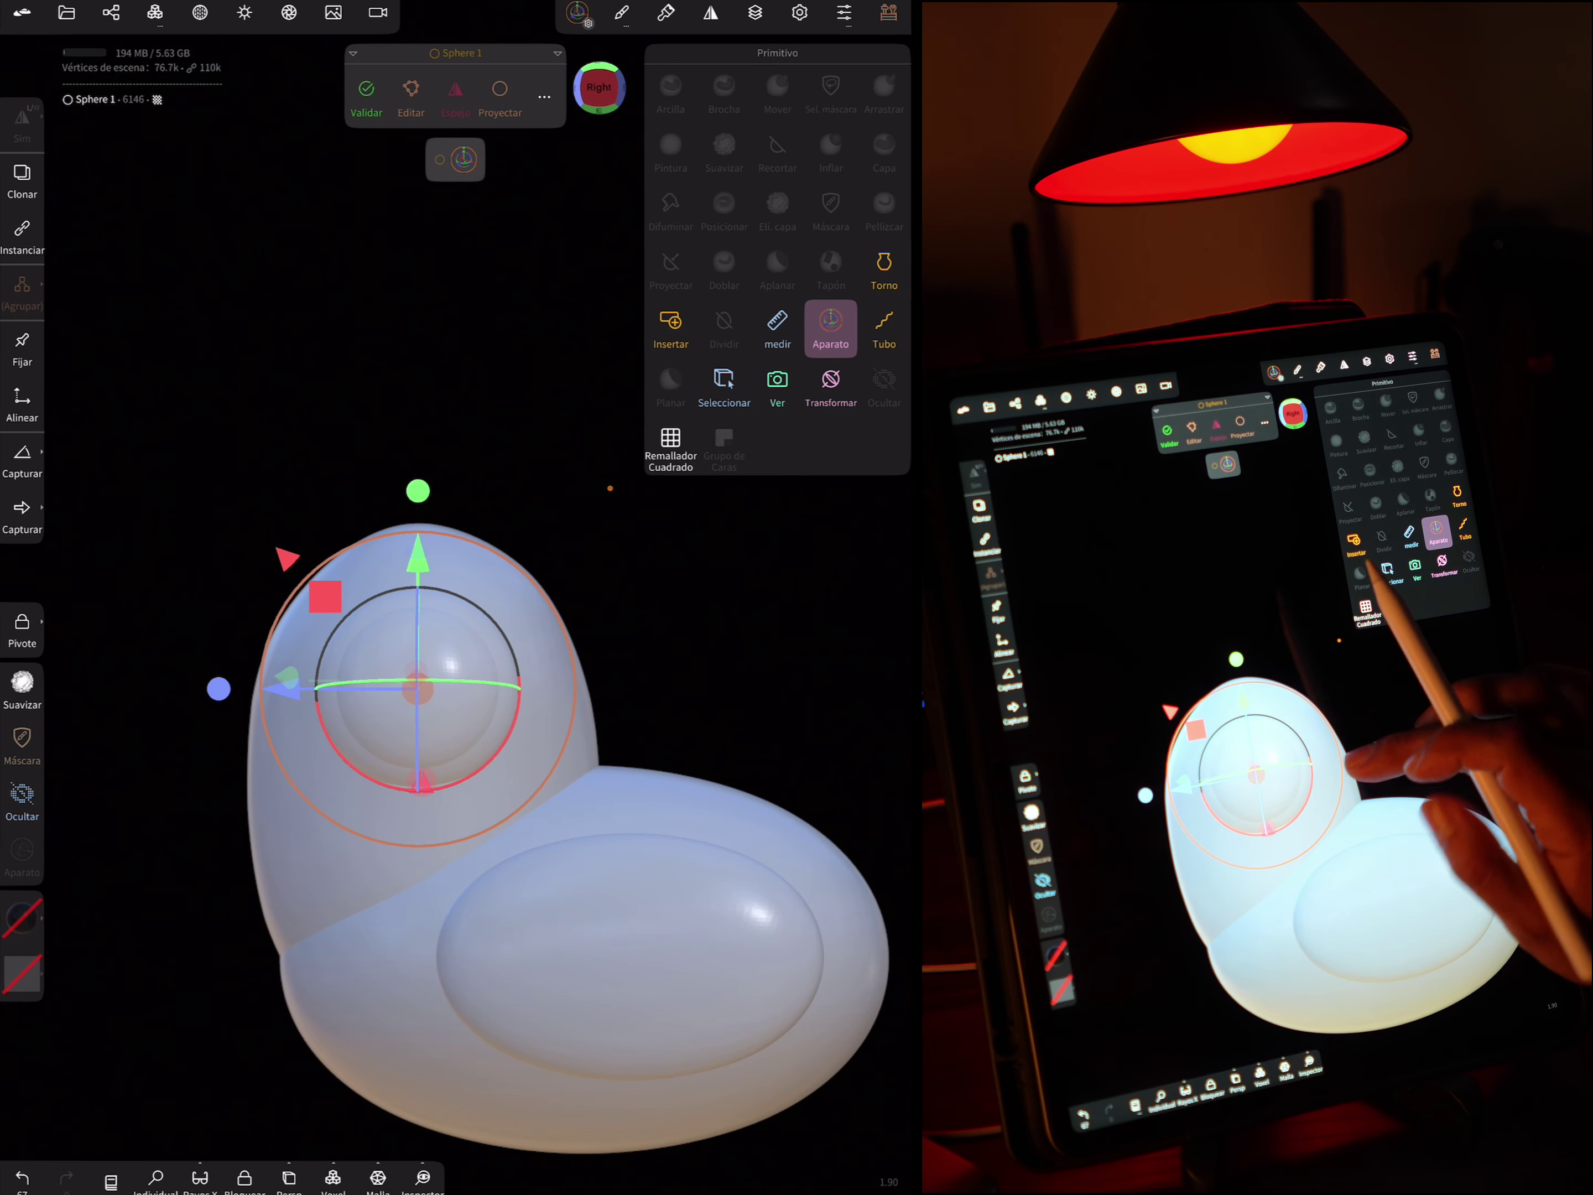
click(450, 561)
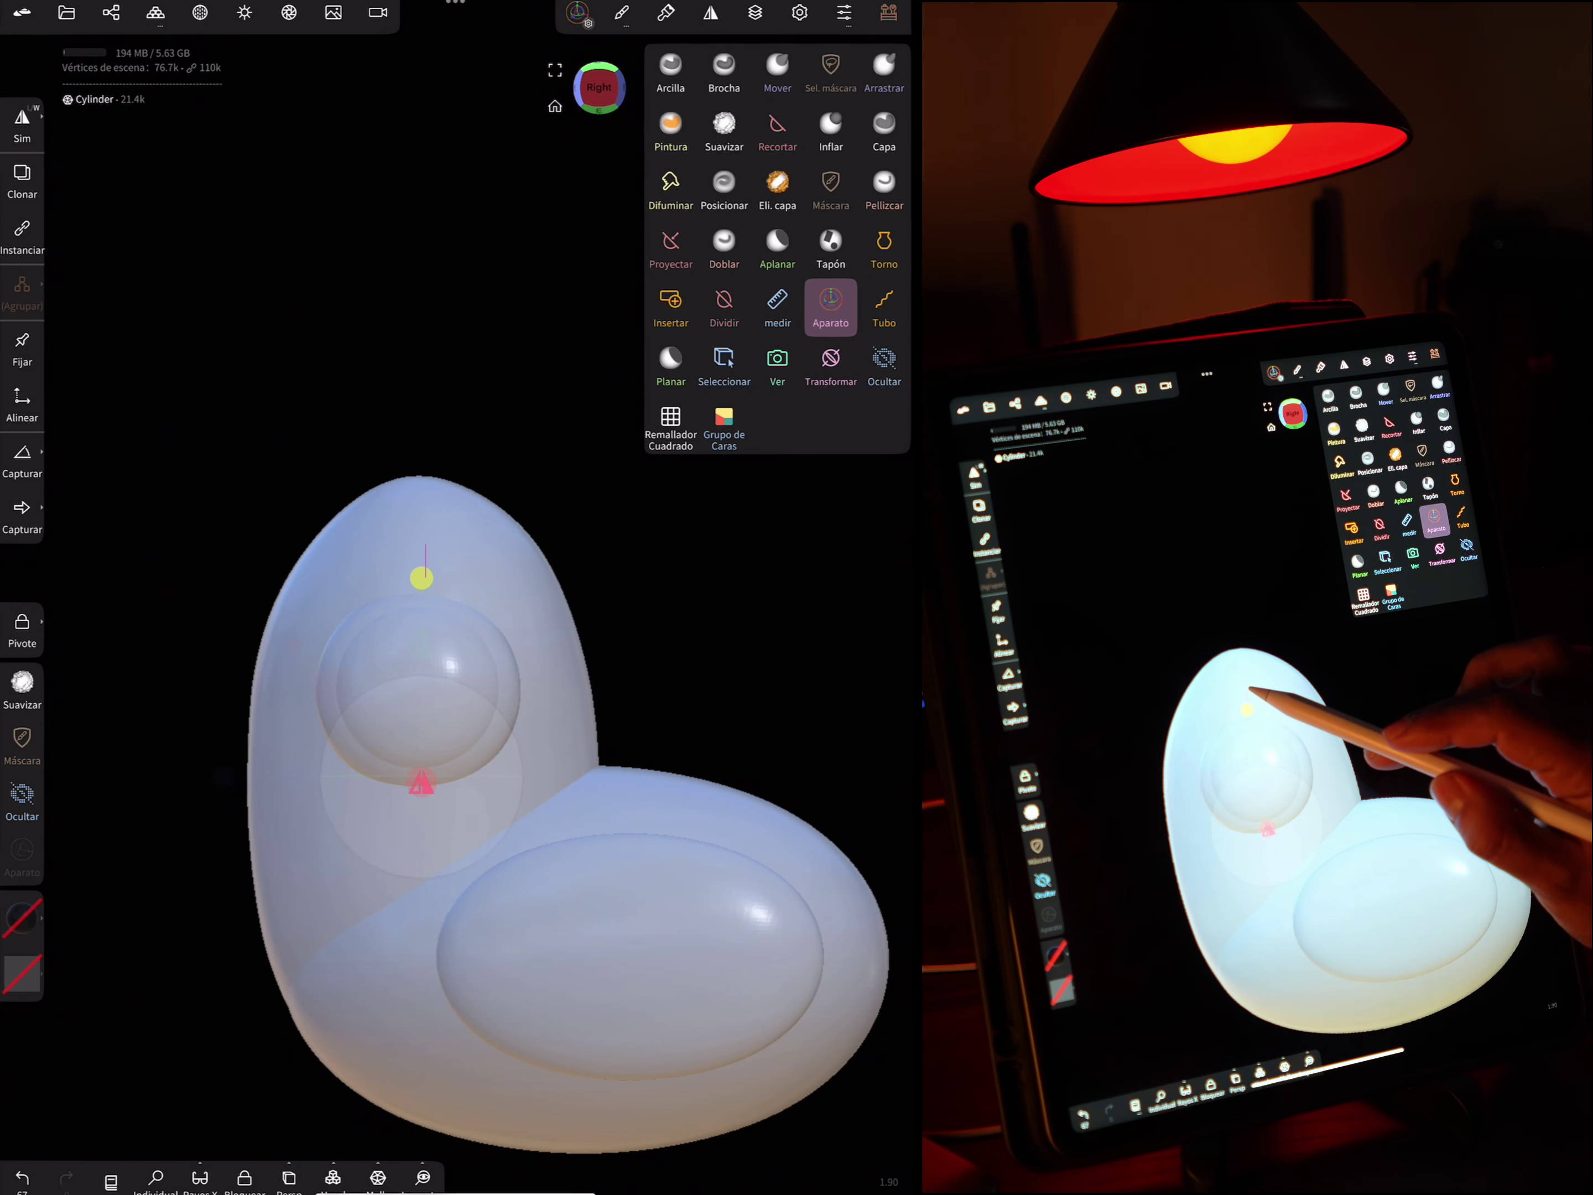
drag(289, 776, 288, 776)
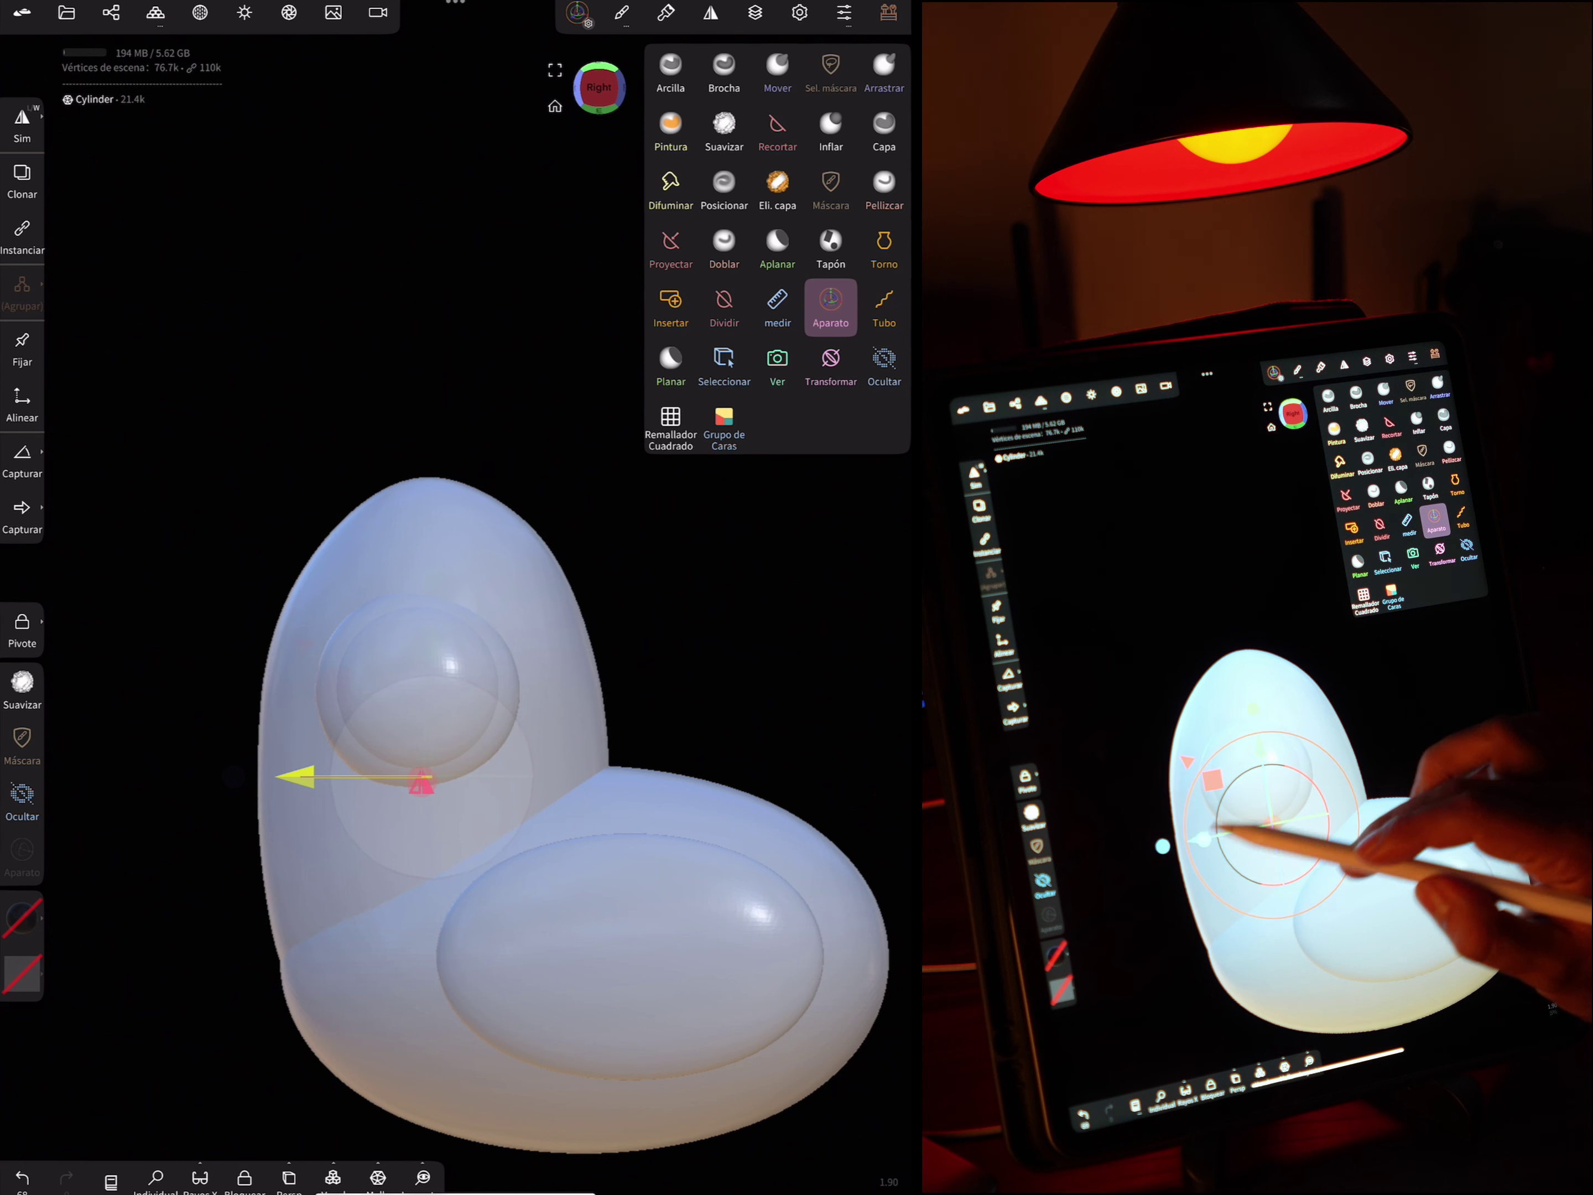
Select Mirror 1 and slide the mirrored eye pair onto the upper sides of the head
click(112, 13)
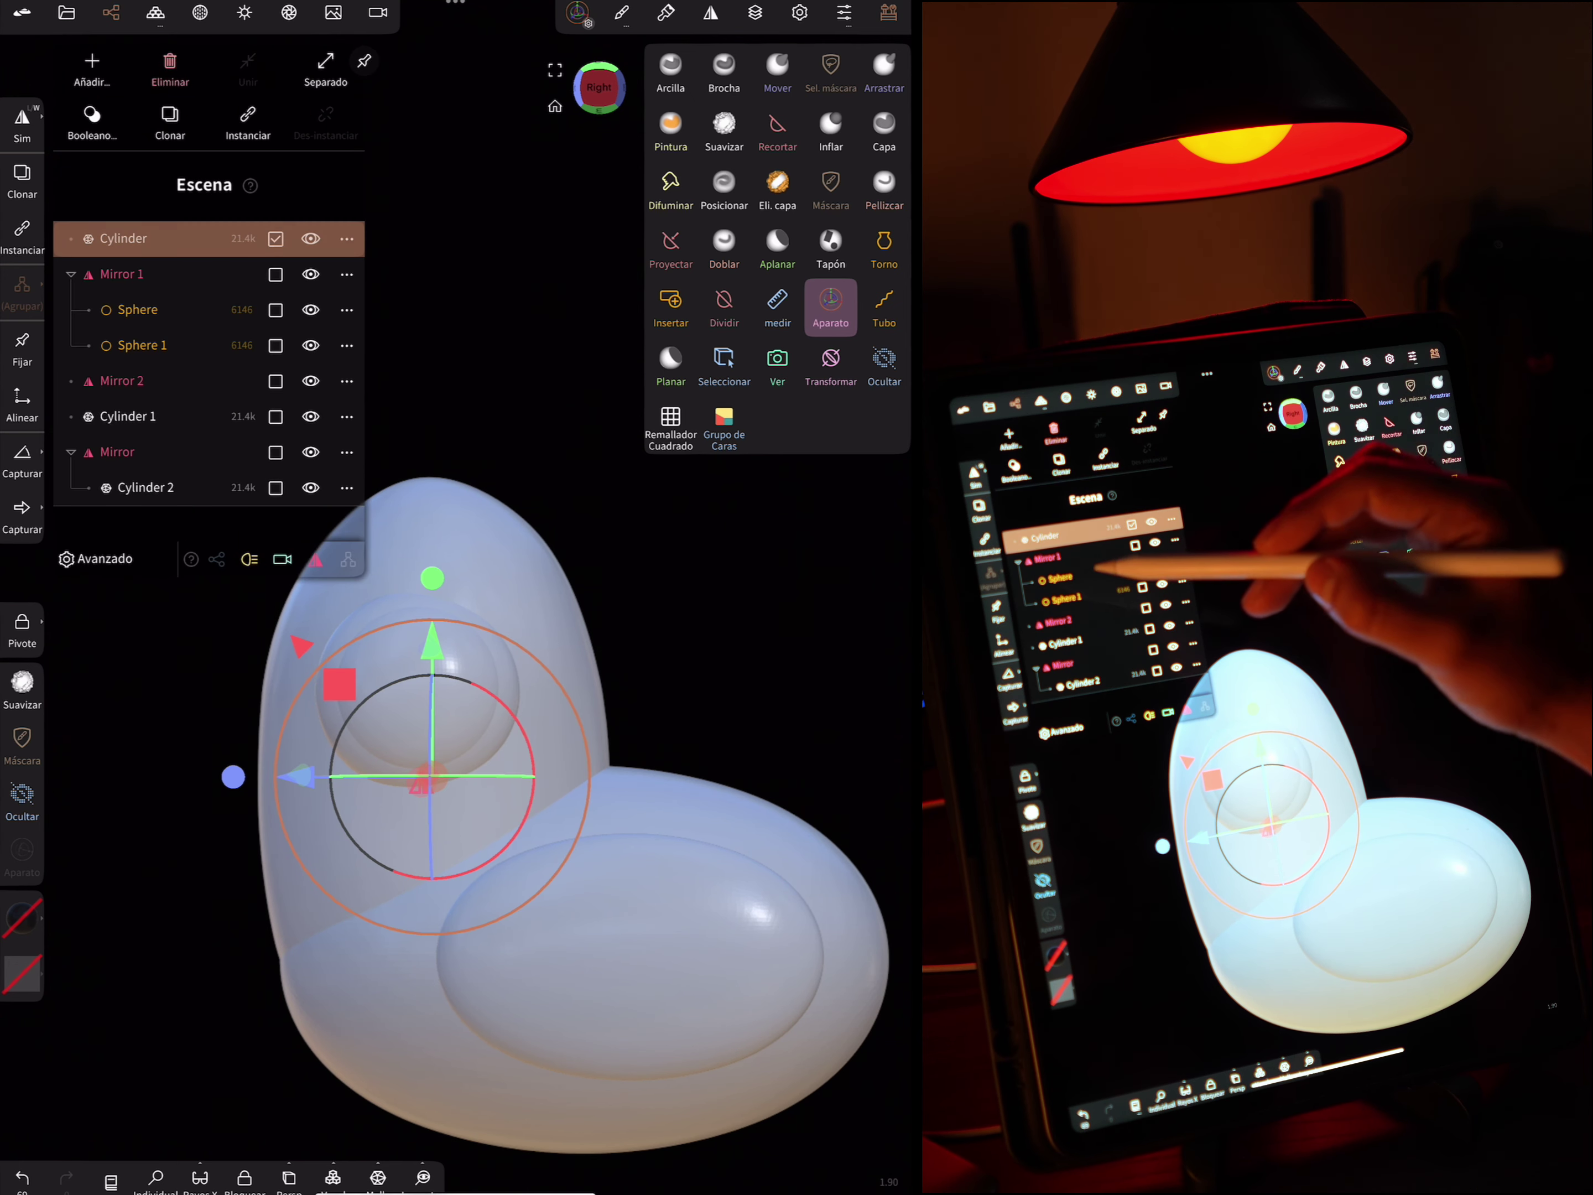
click(121, 273)
click(423, 579)
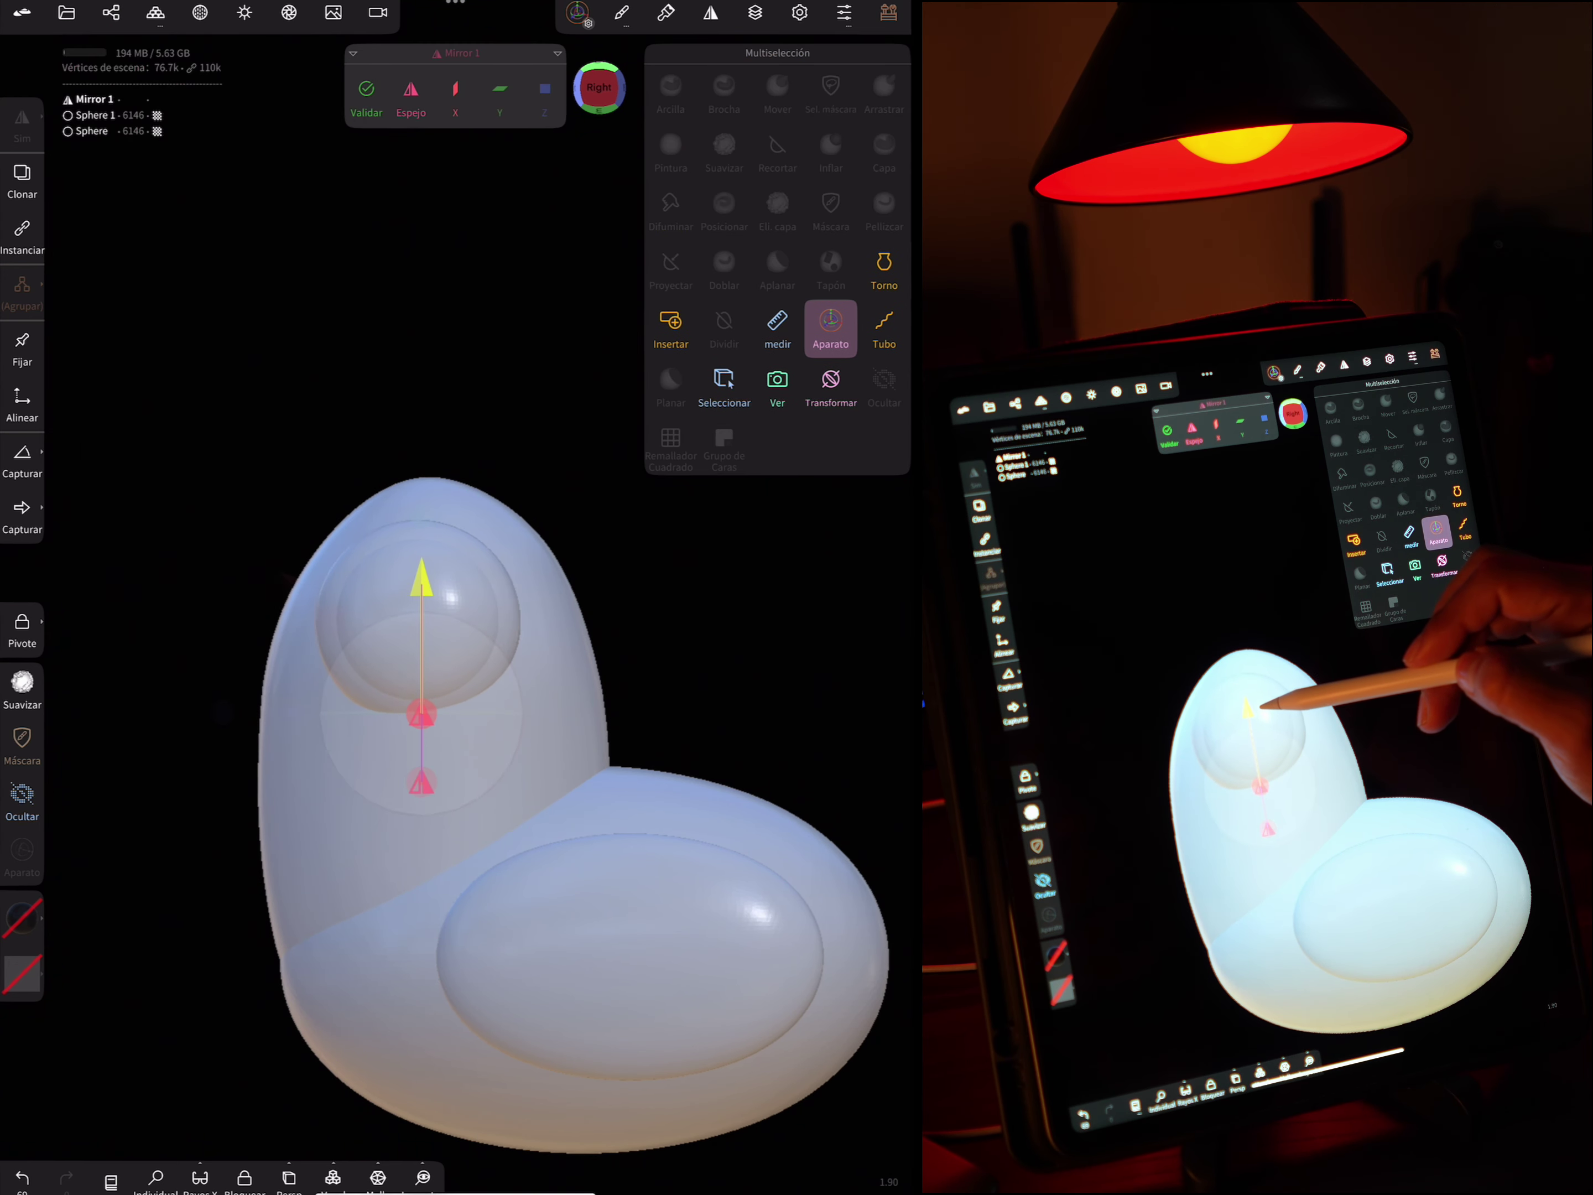
drag(796, 832, 723, 904)
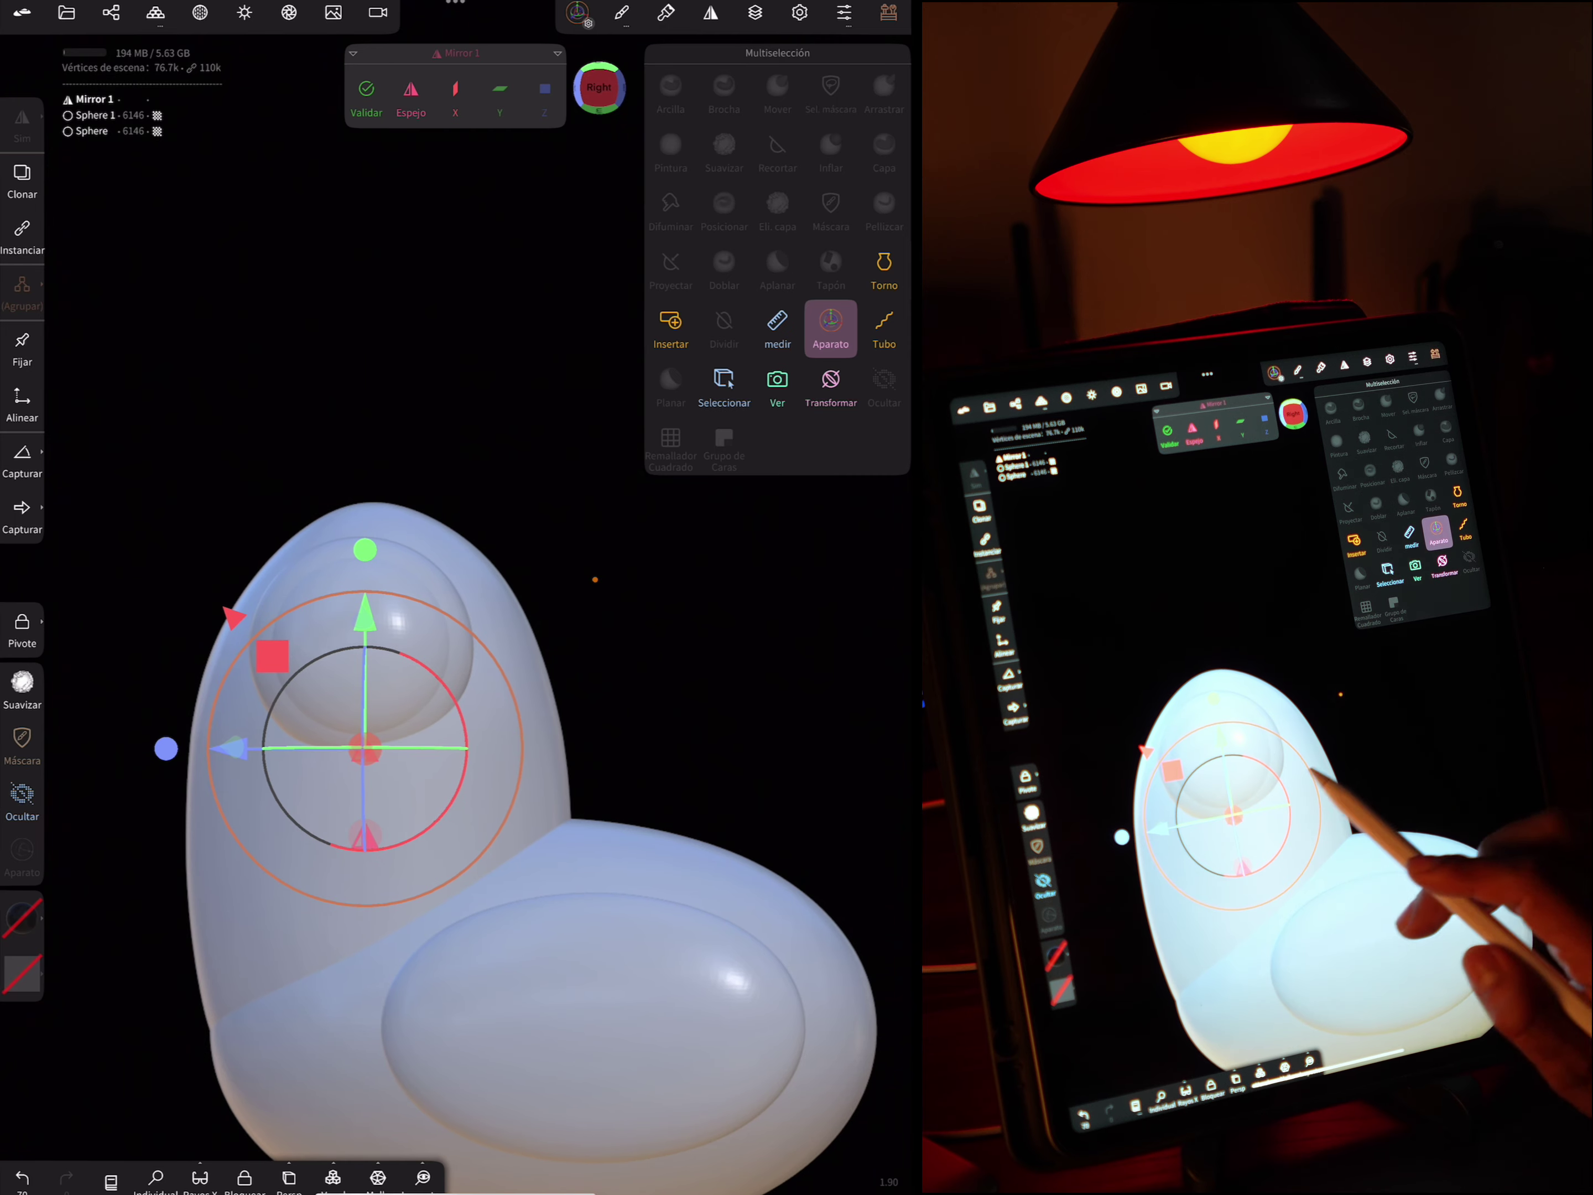
drag(235, 747, 232, 747)
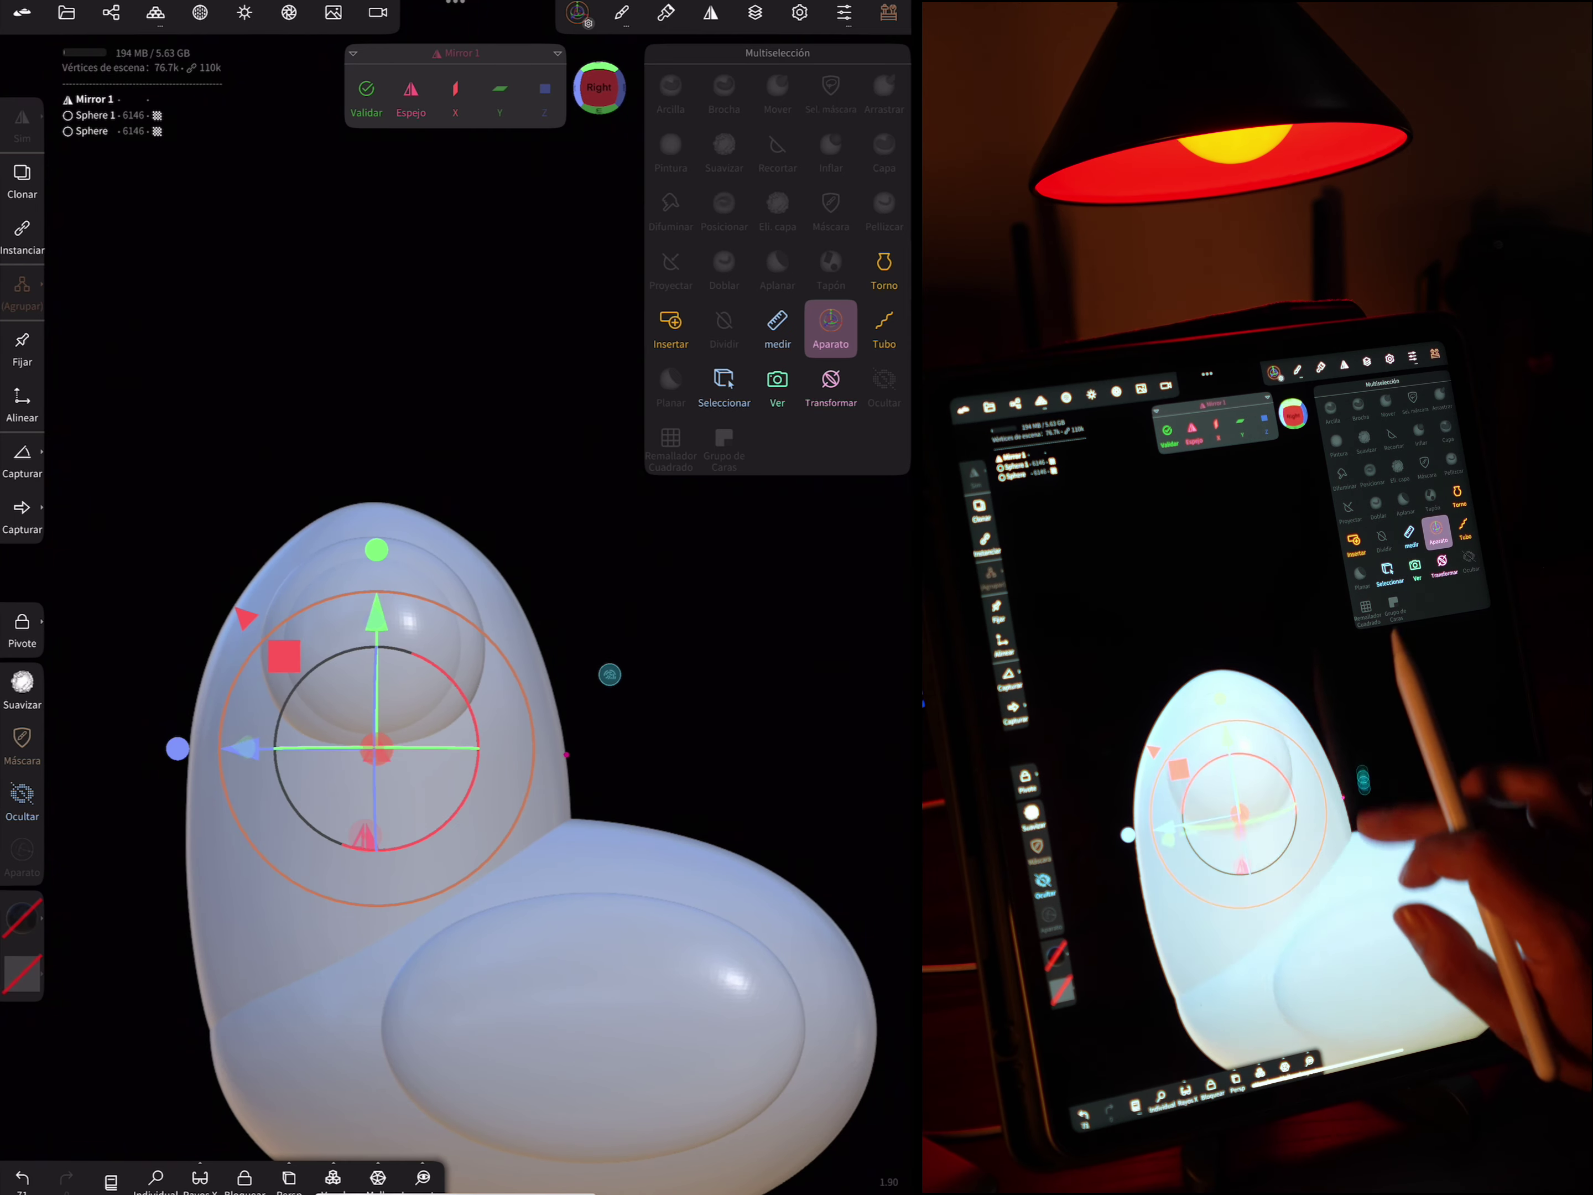
drag(723, 796, 434, 622)
mouse_move(832, 795)
mouse_down()
mouse_move(639, 728)
mouse_move(847, 502)
mouse_up()
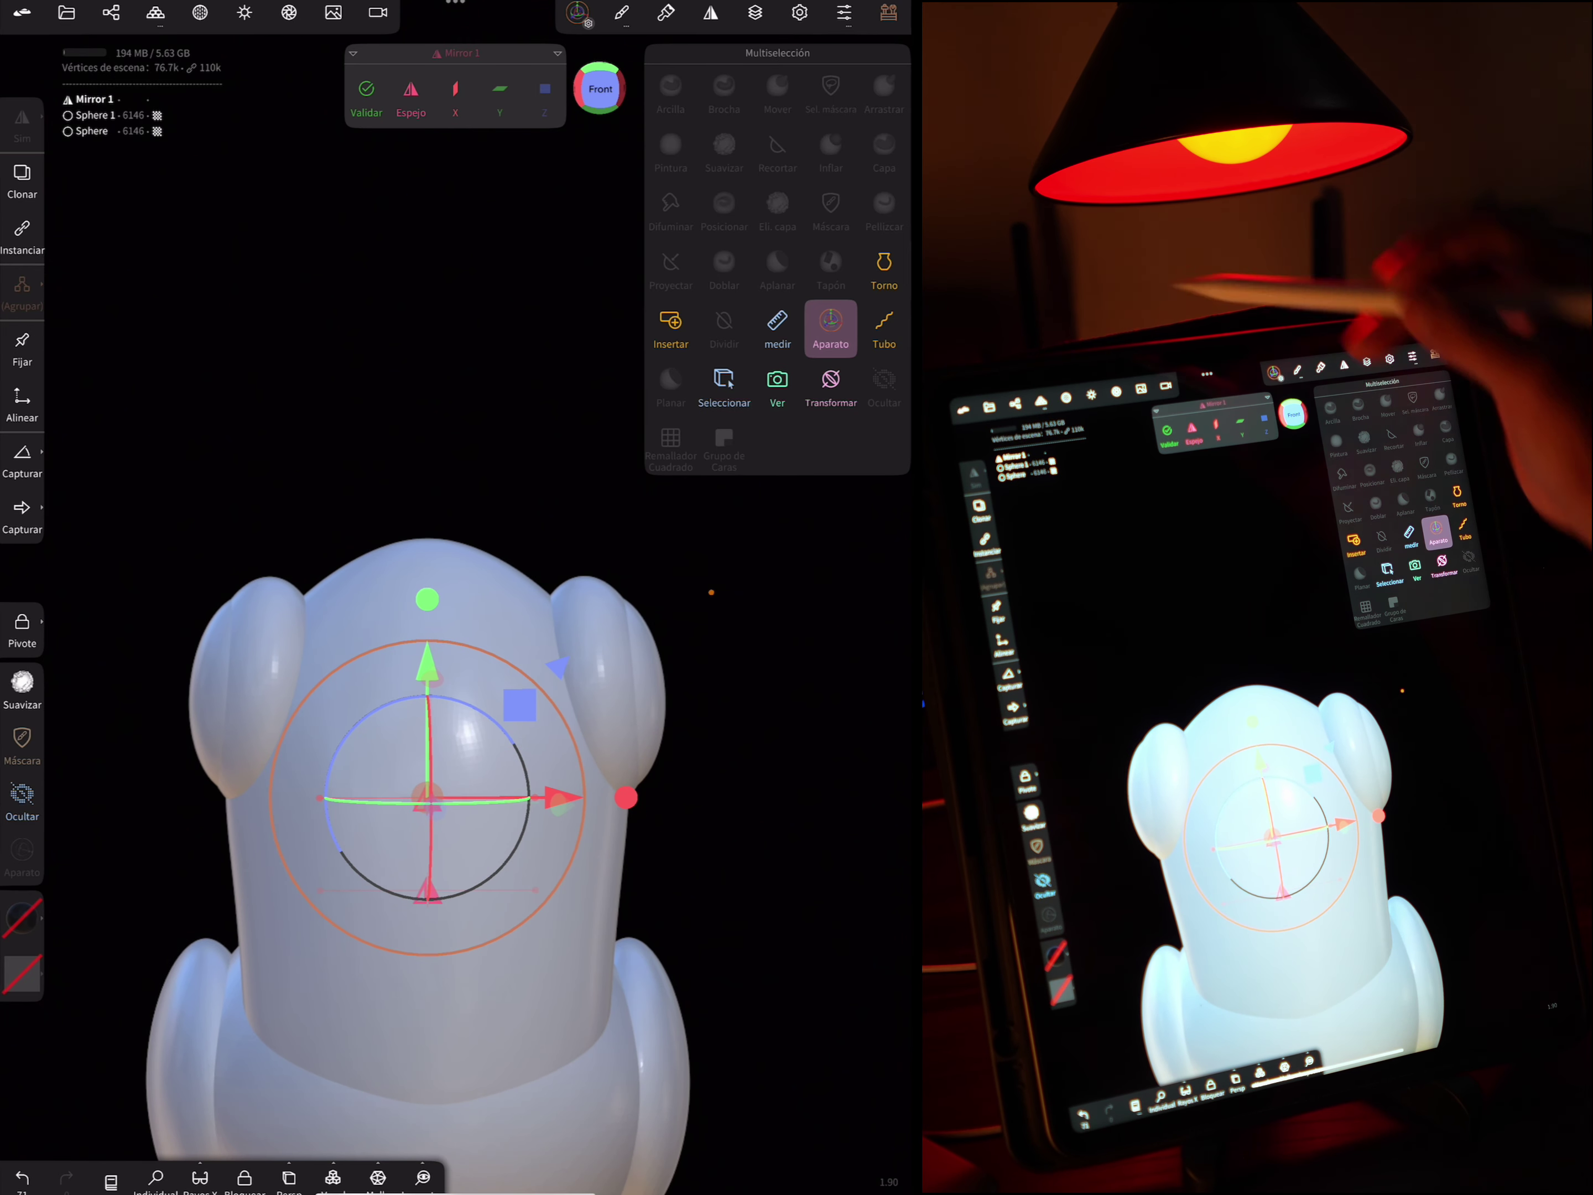
click(111, 12)
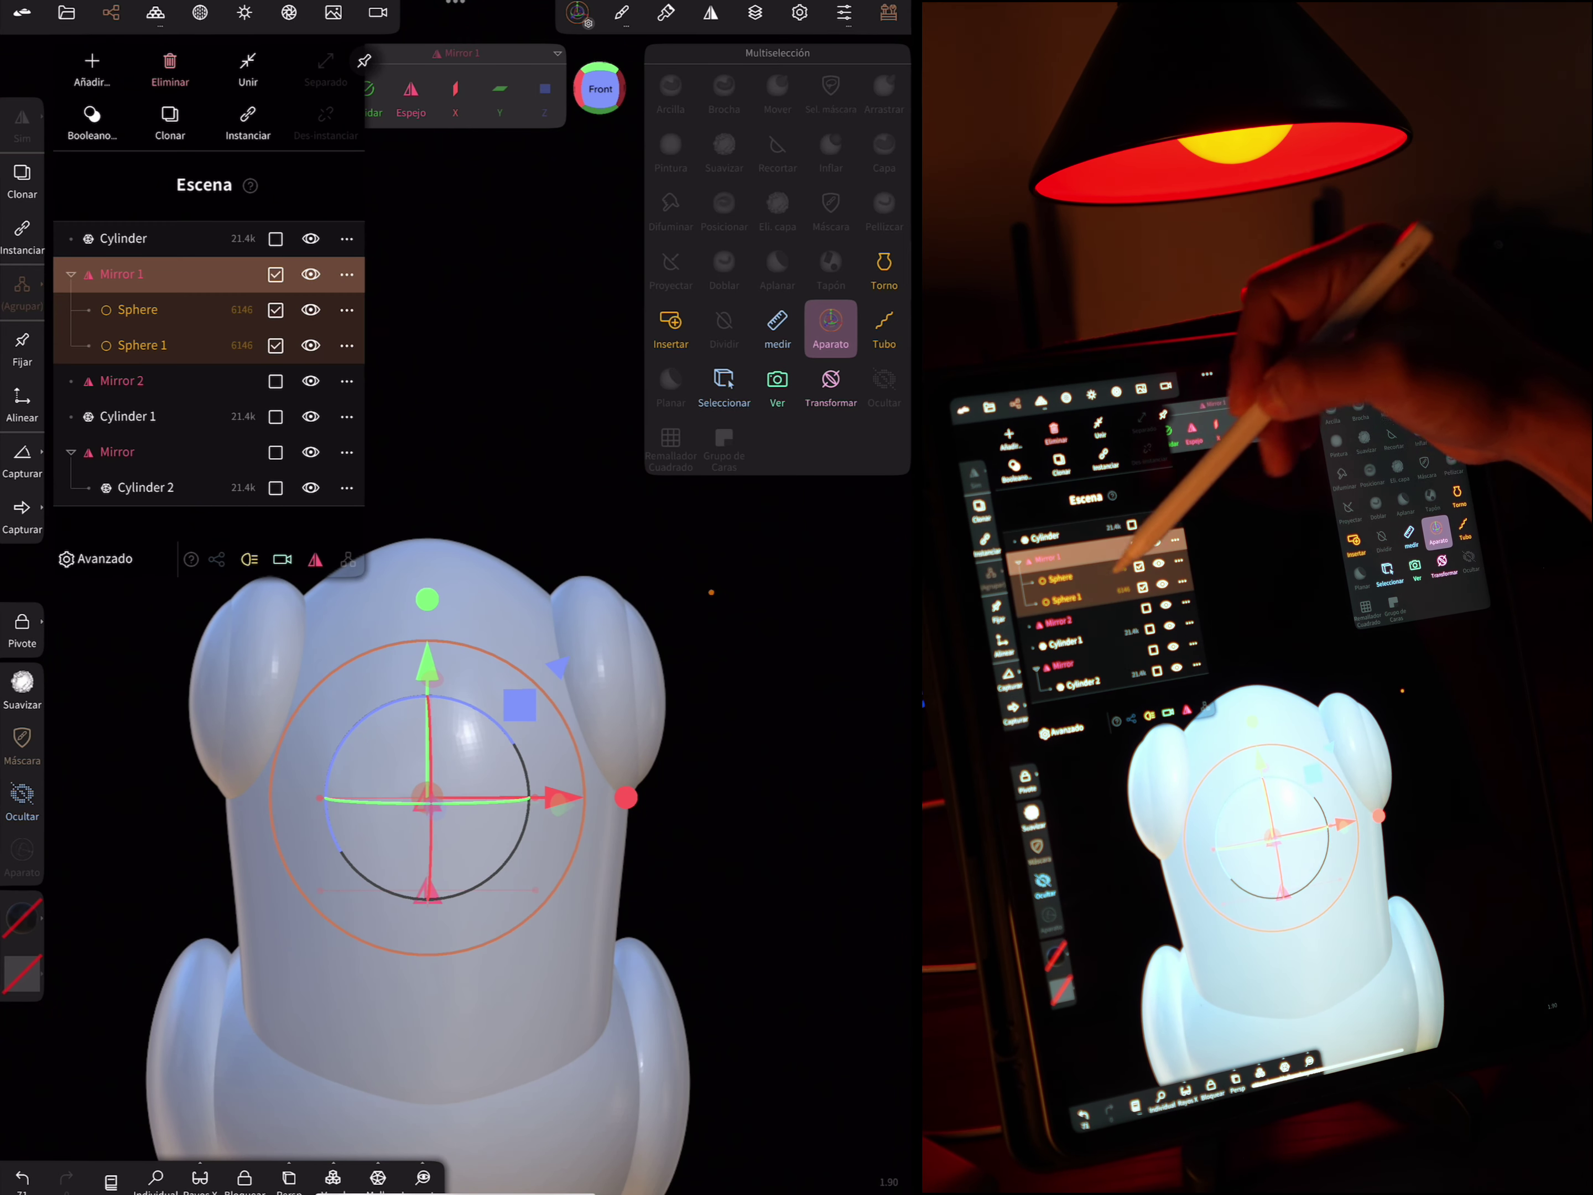
Select Sphere and Sphere 1 and nudge both eyes slightly inward along X
click(279, 311)
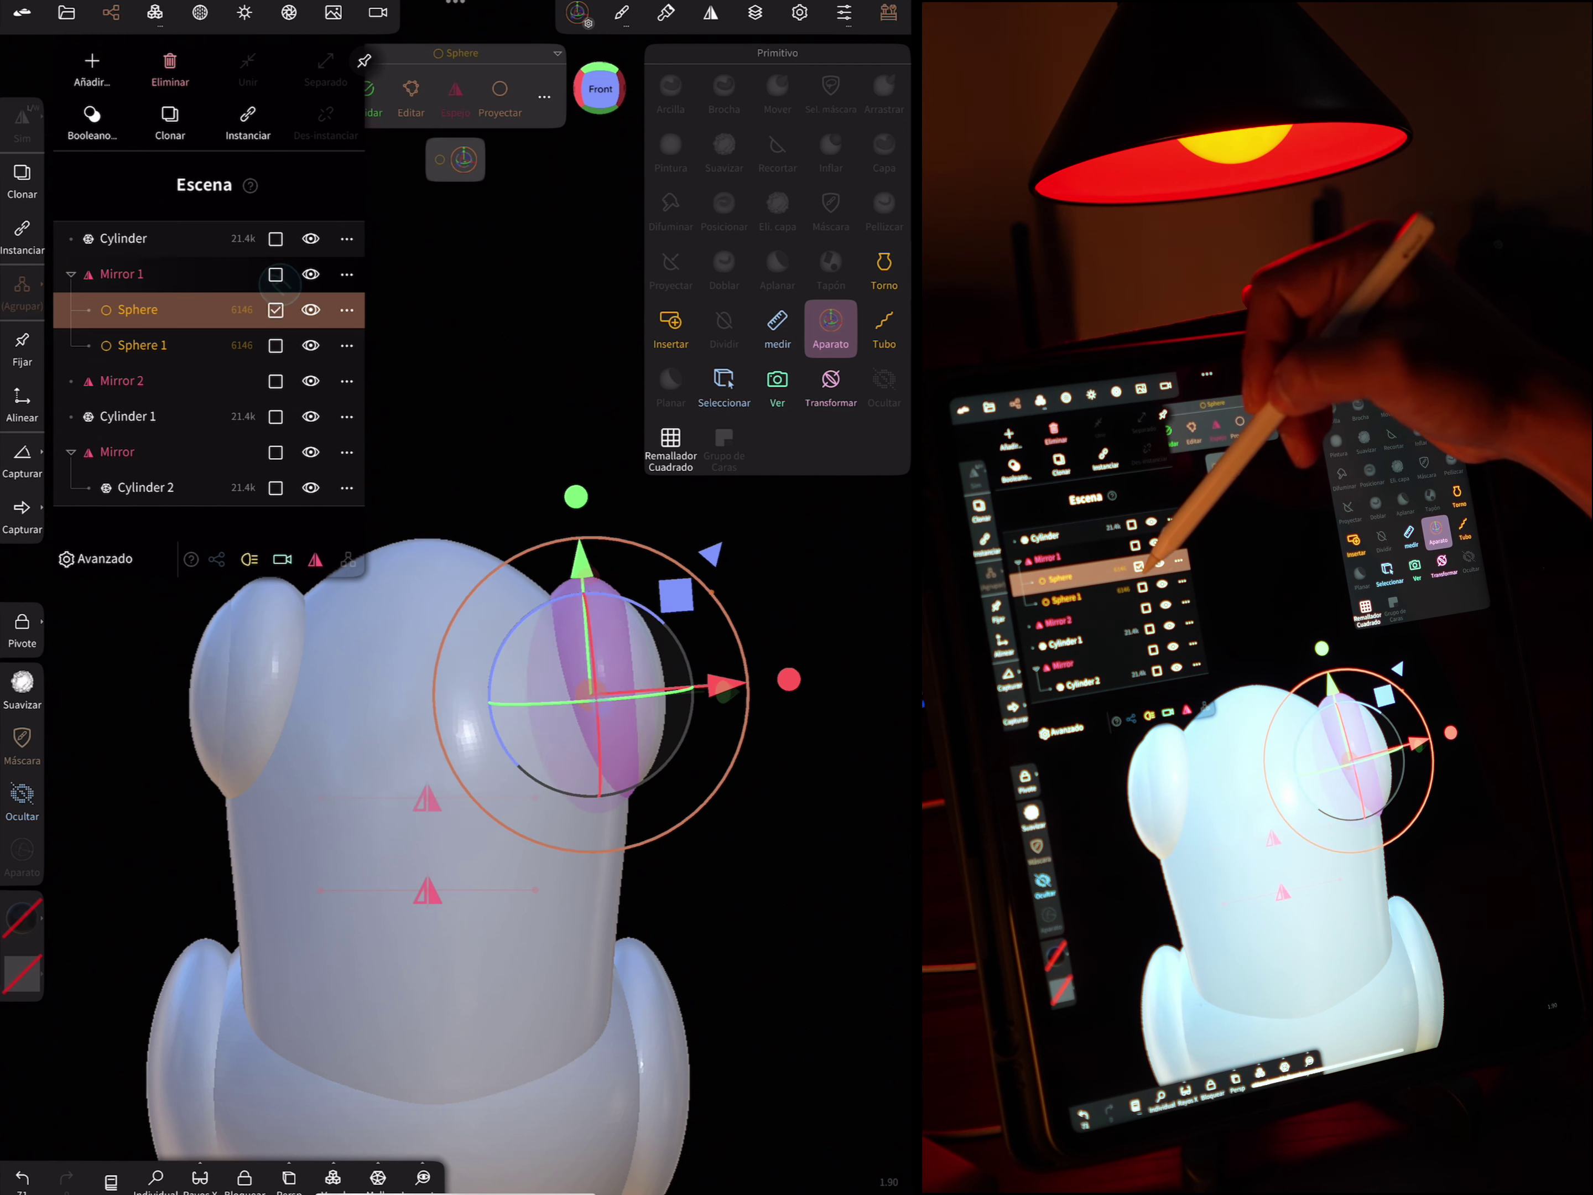
click(283, 347)
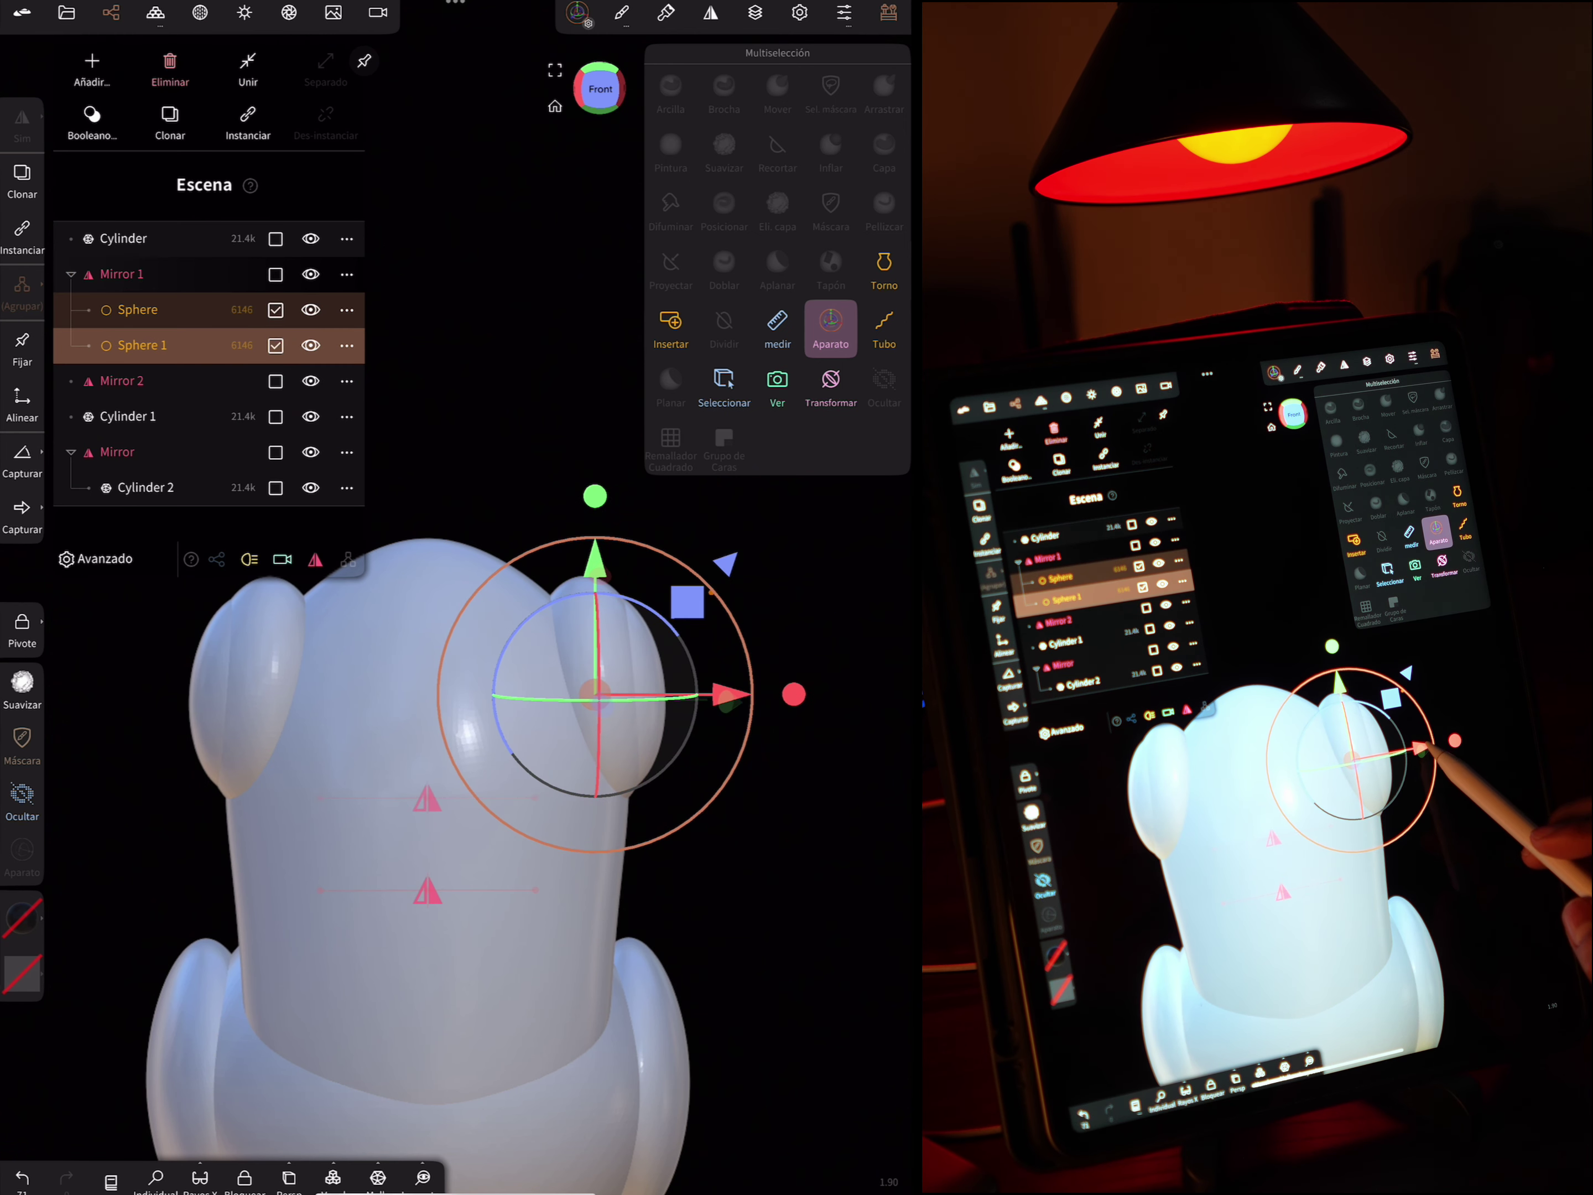
drag(723, 696, 716, 694)
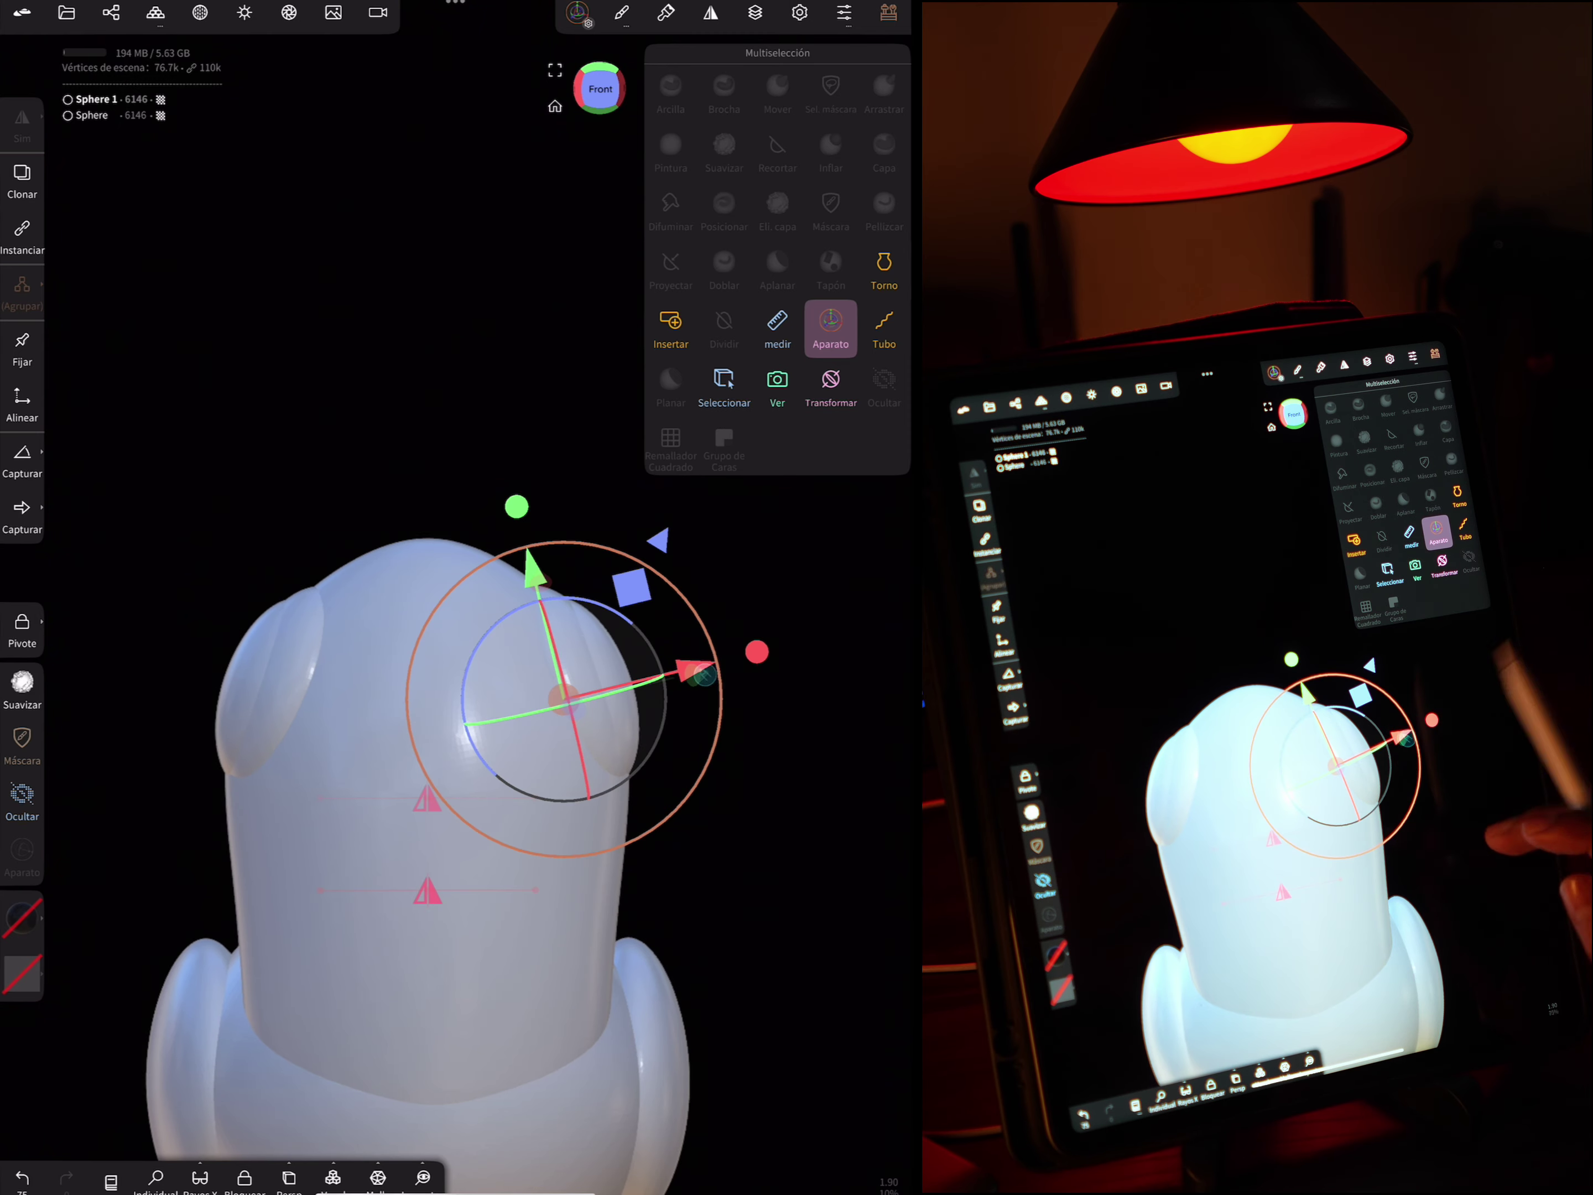
drag(702, 674, 738, 641)
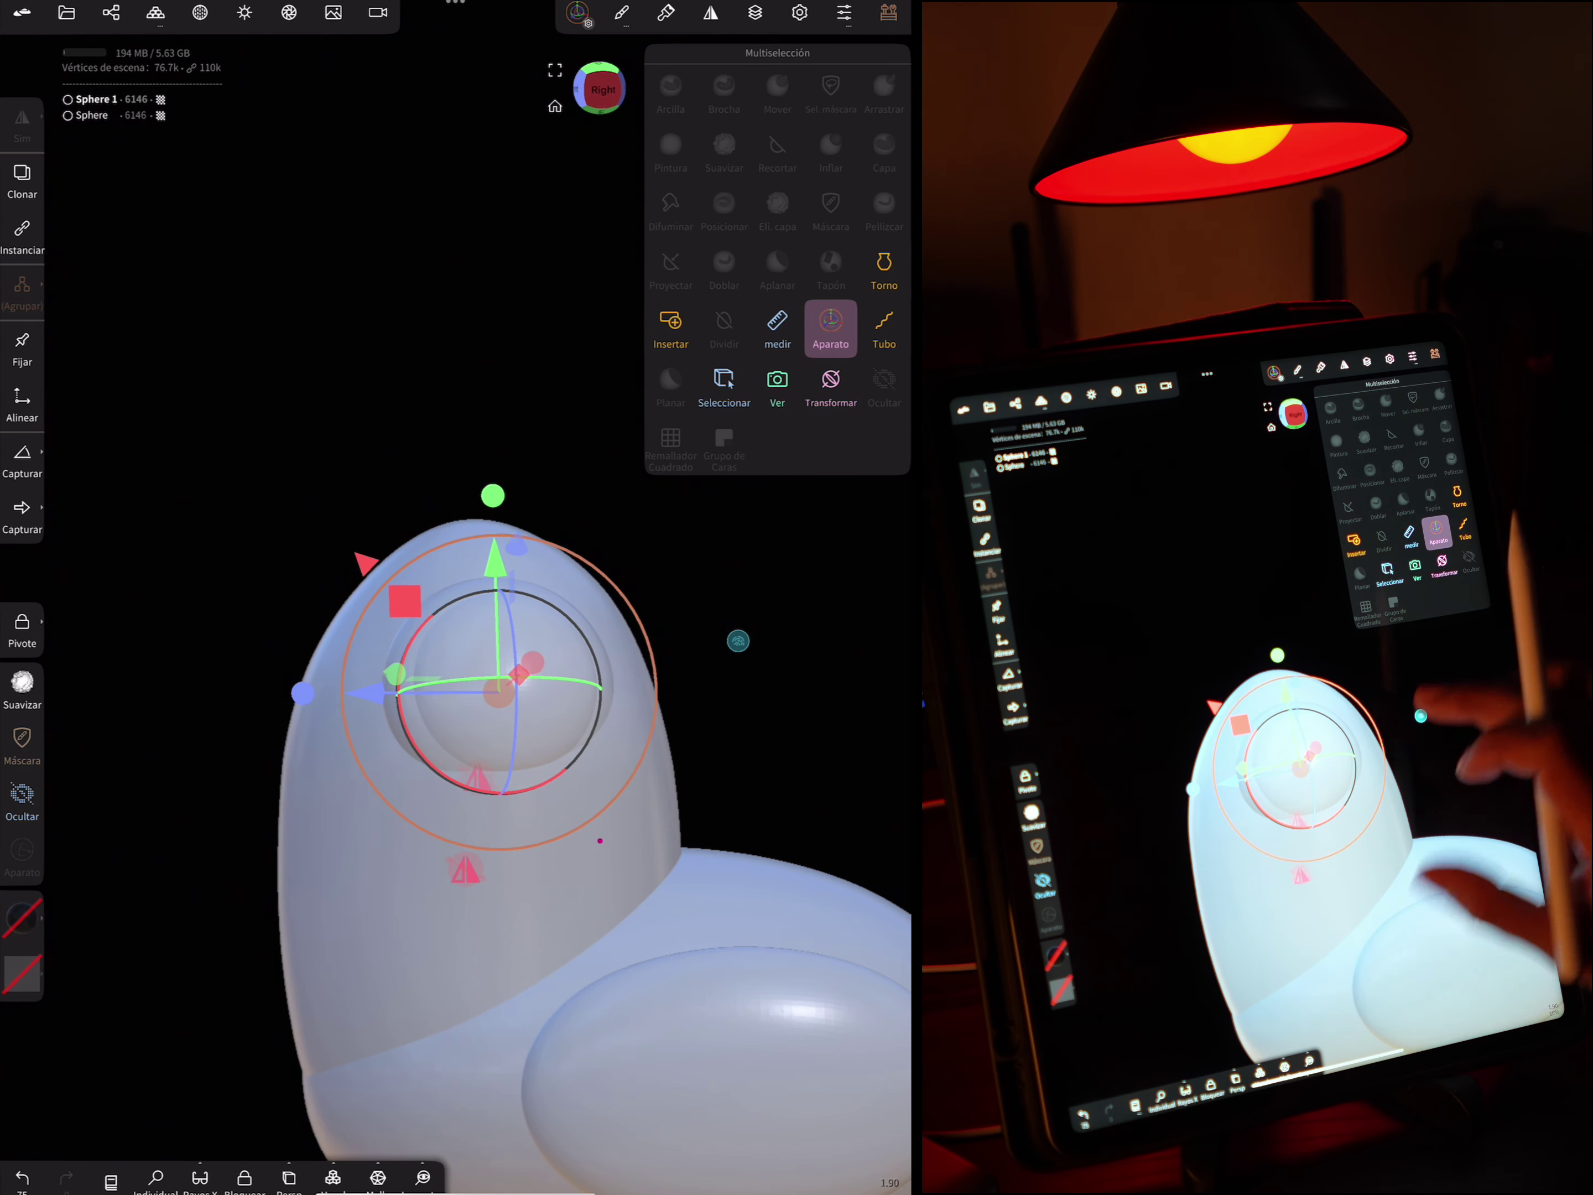
drag(600, 841, 846, 616)
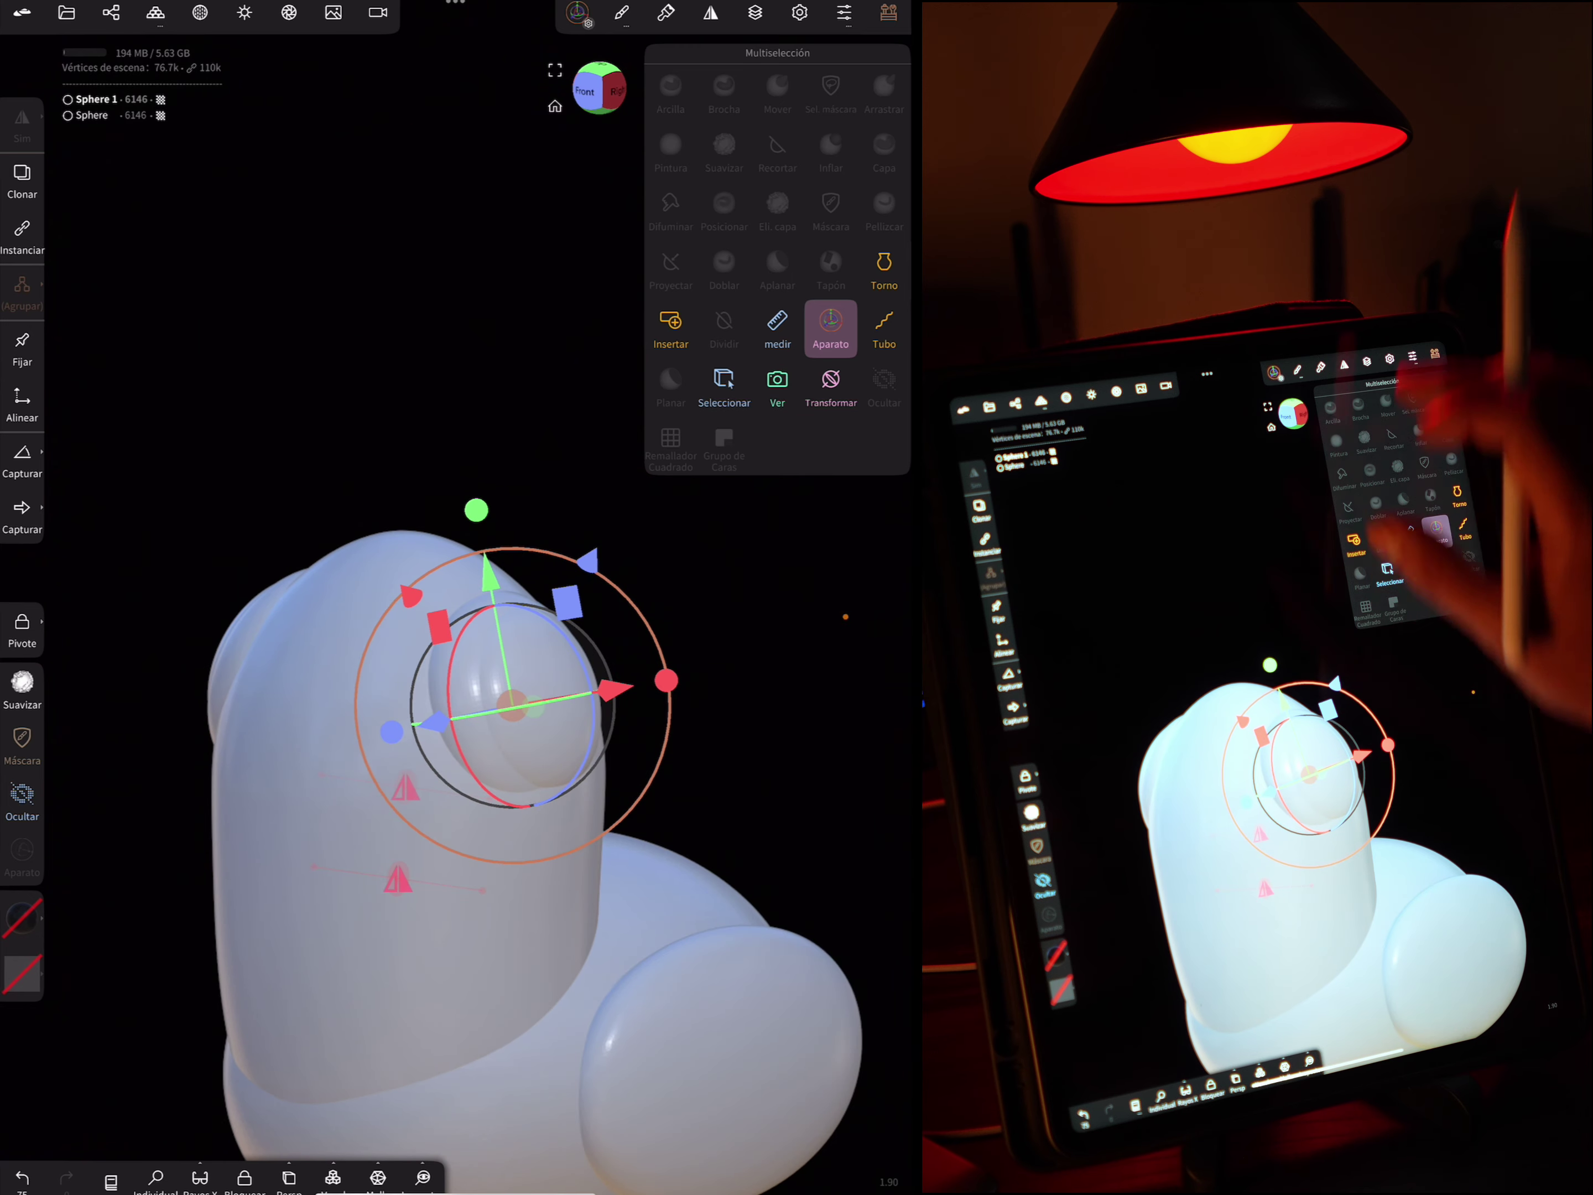
drag(766, 708, 541, 640)
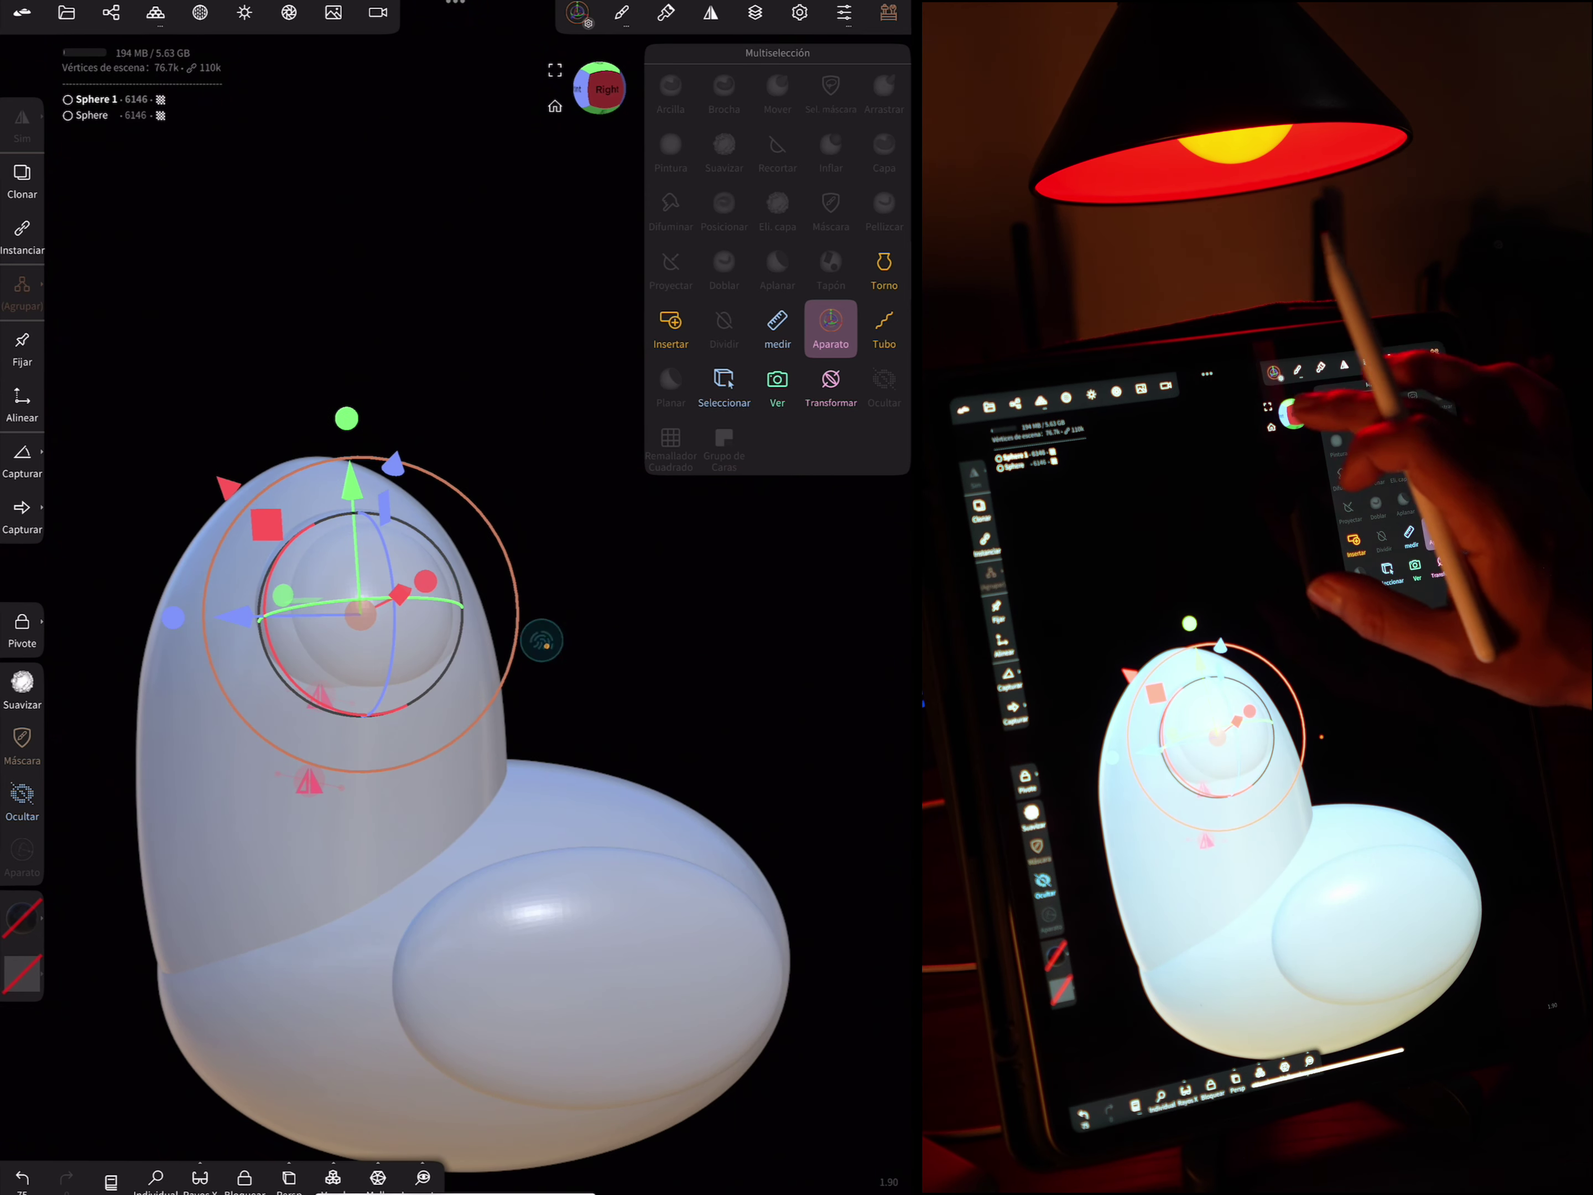
click(650, 904)
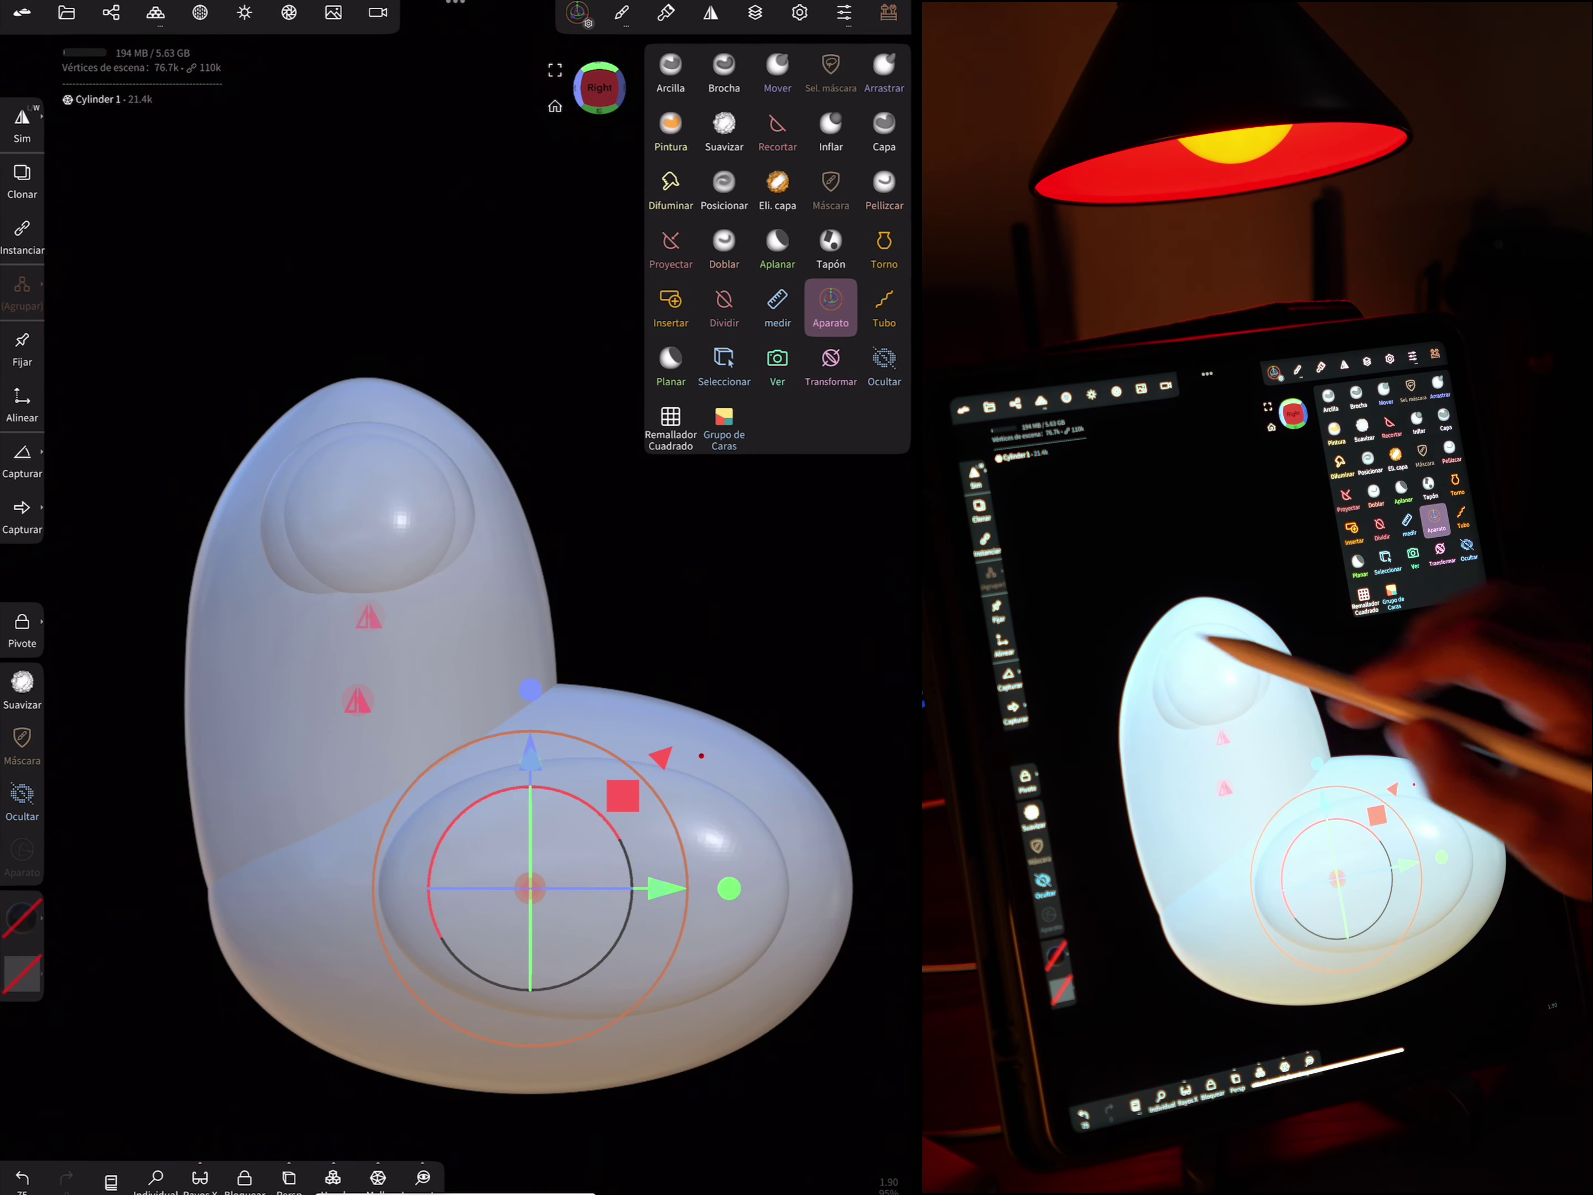
Clone Cylinder 1 to the front of the head and shrink the copy into a beak
mouse_move(623, 795)
mouse_down()
mouse_move(287, 449)
mouse_move(239, 506)
mouse_up()
drag(723, 651, 831, 615)
drag(600, 592, 515, 628)
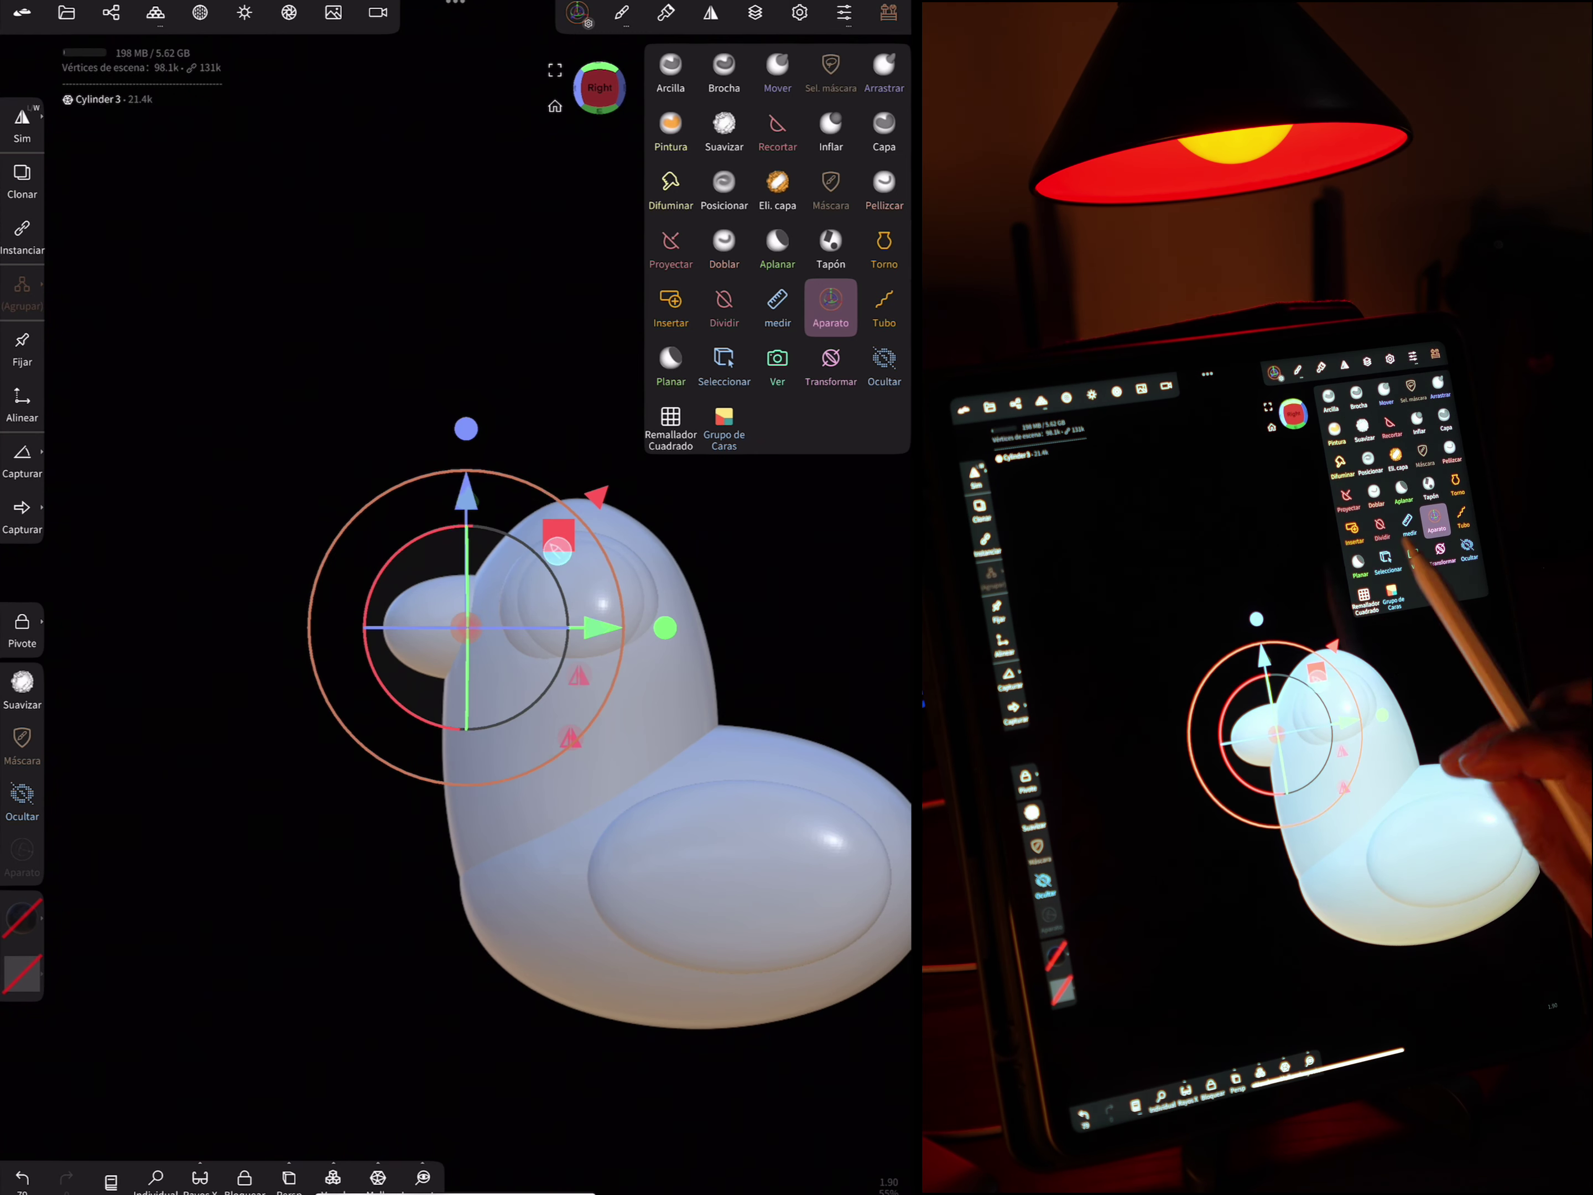
scroll(705, 824, up, 2)
scroll(705, 825, up, 3)
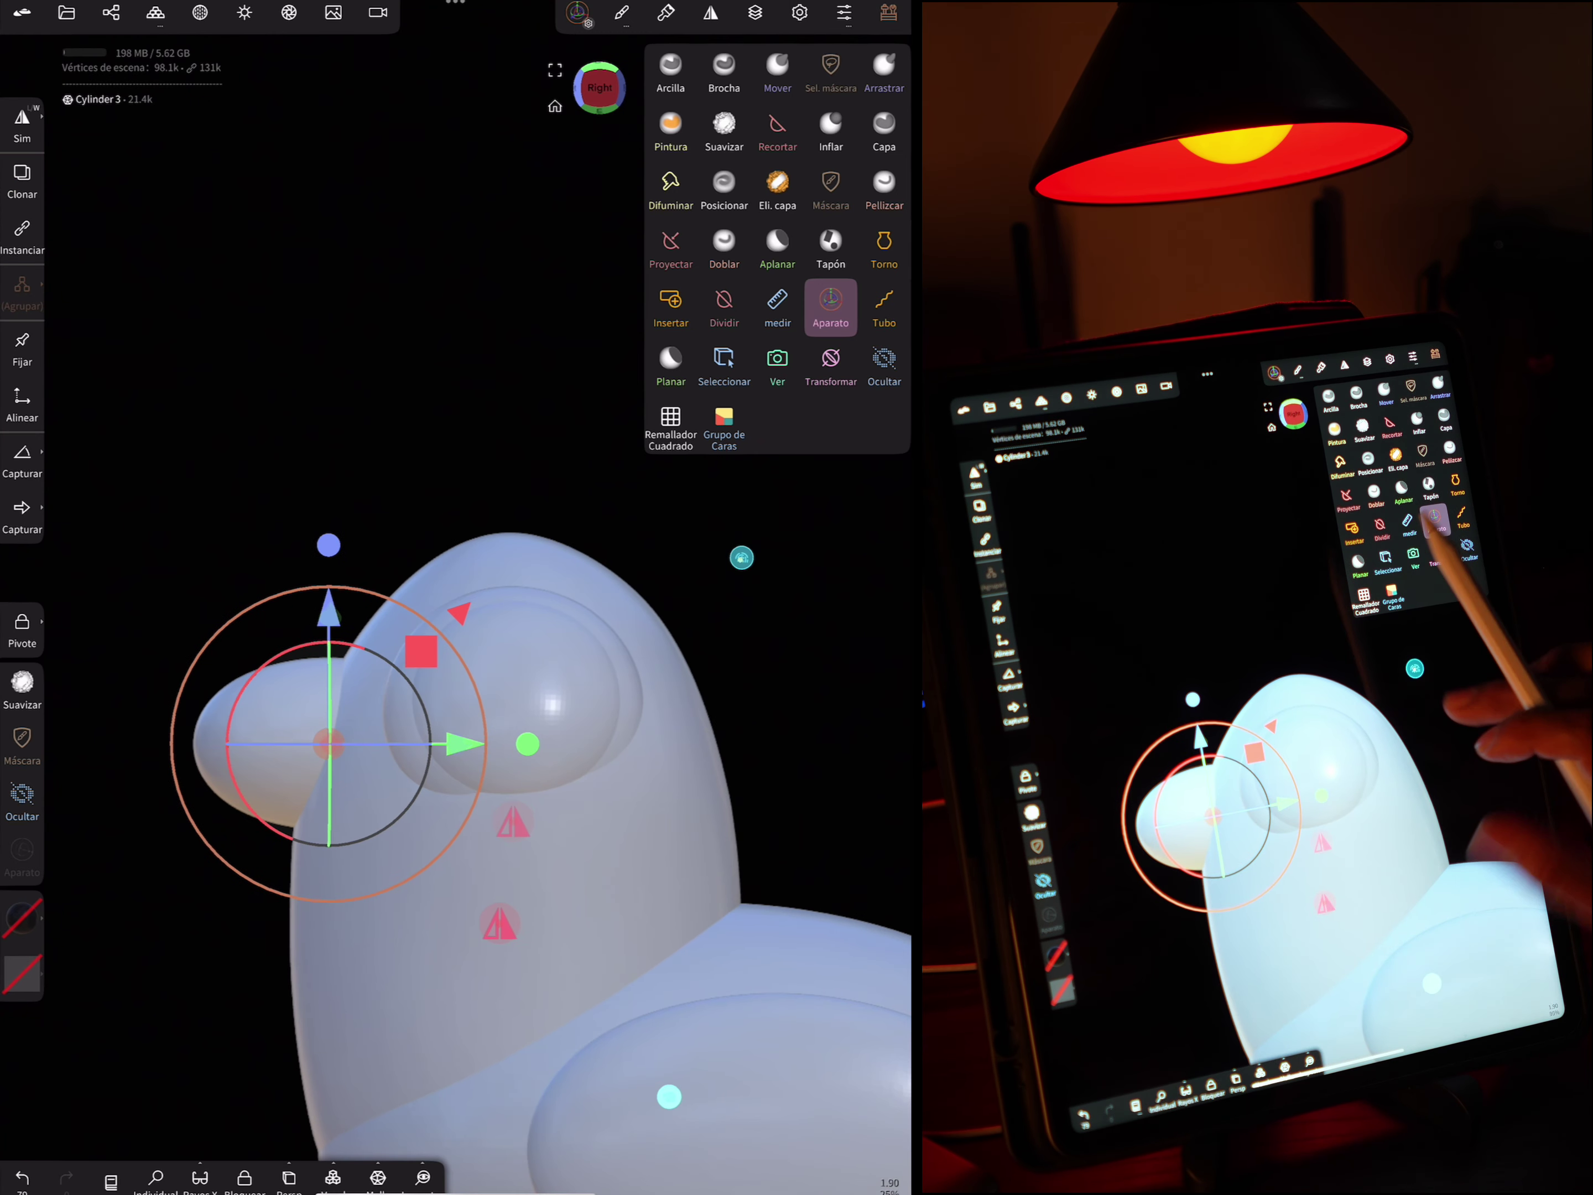
click(782, 127)
click(22, 459)
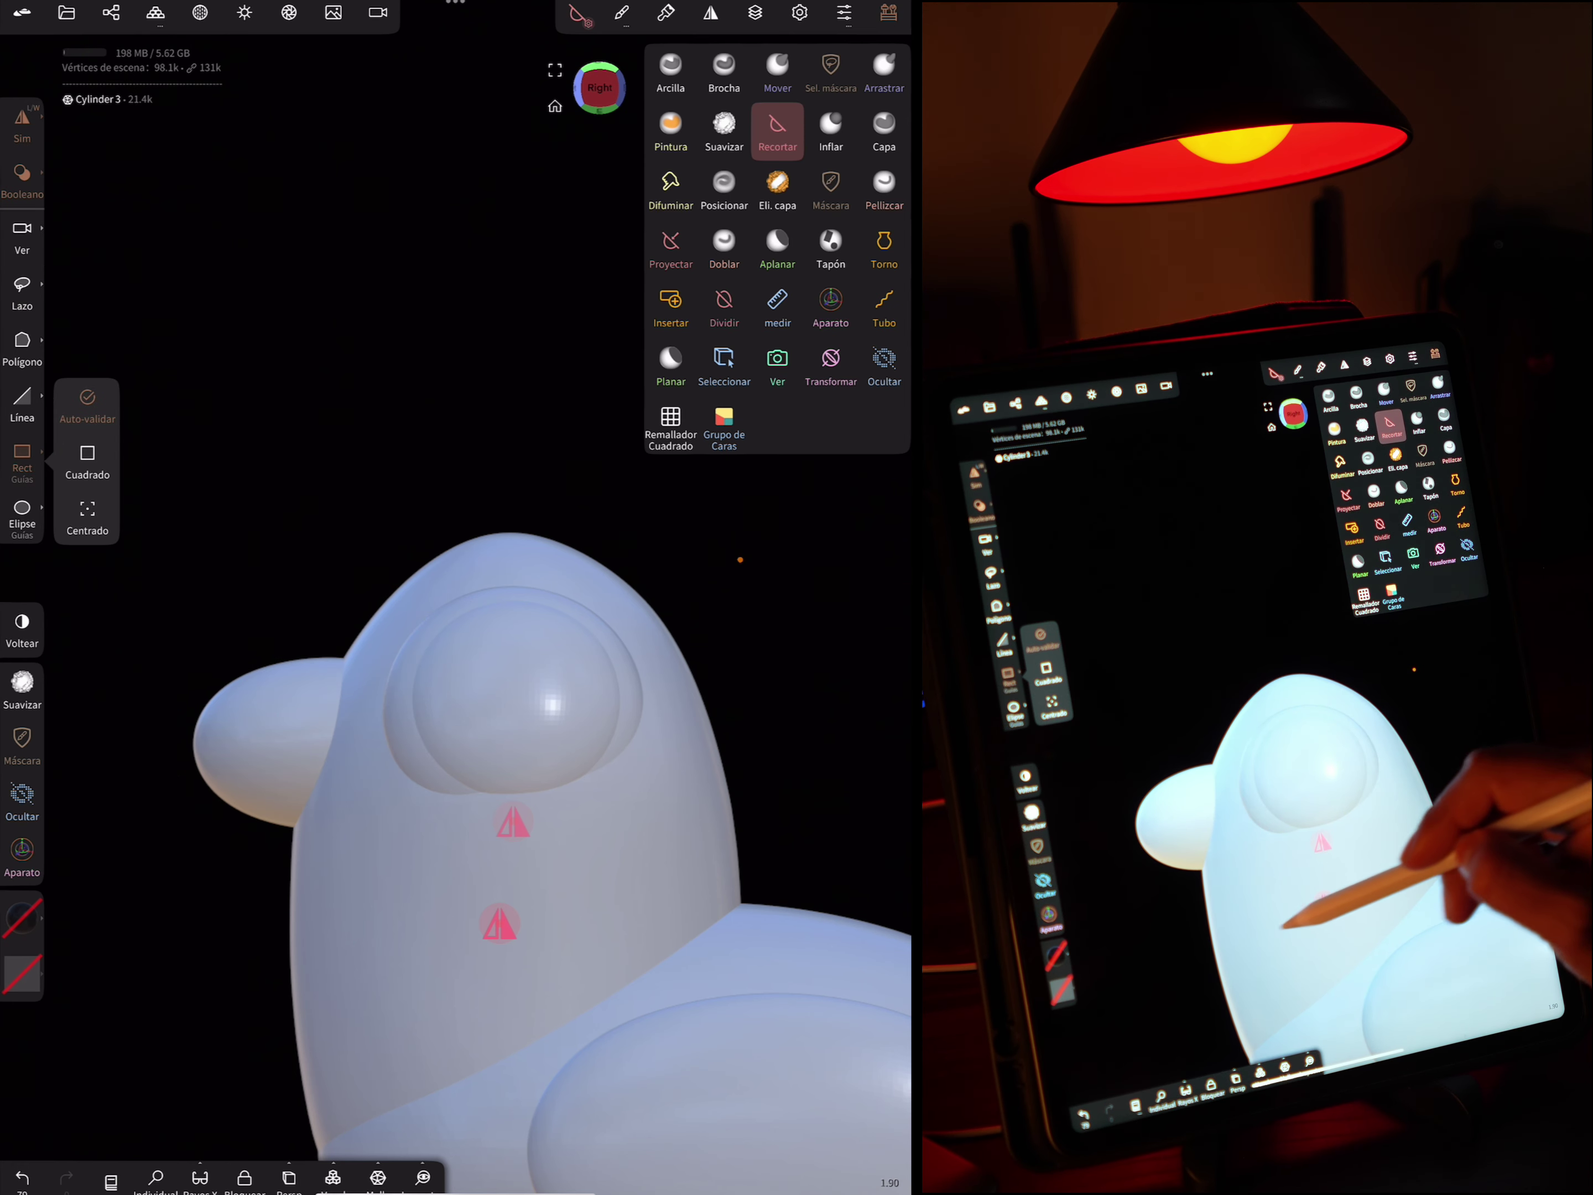
Trim away the lower part of the beak with a rectangle cut
mouse_move(449, 942)
mouse_down()
mouse_move(139, 746)
mouse_move(148, 733)
mouse_up()
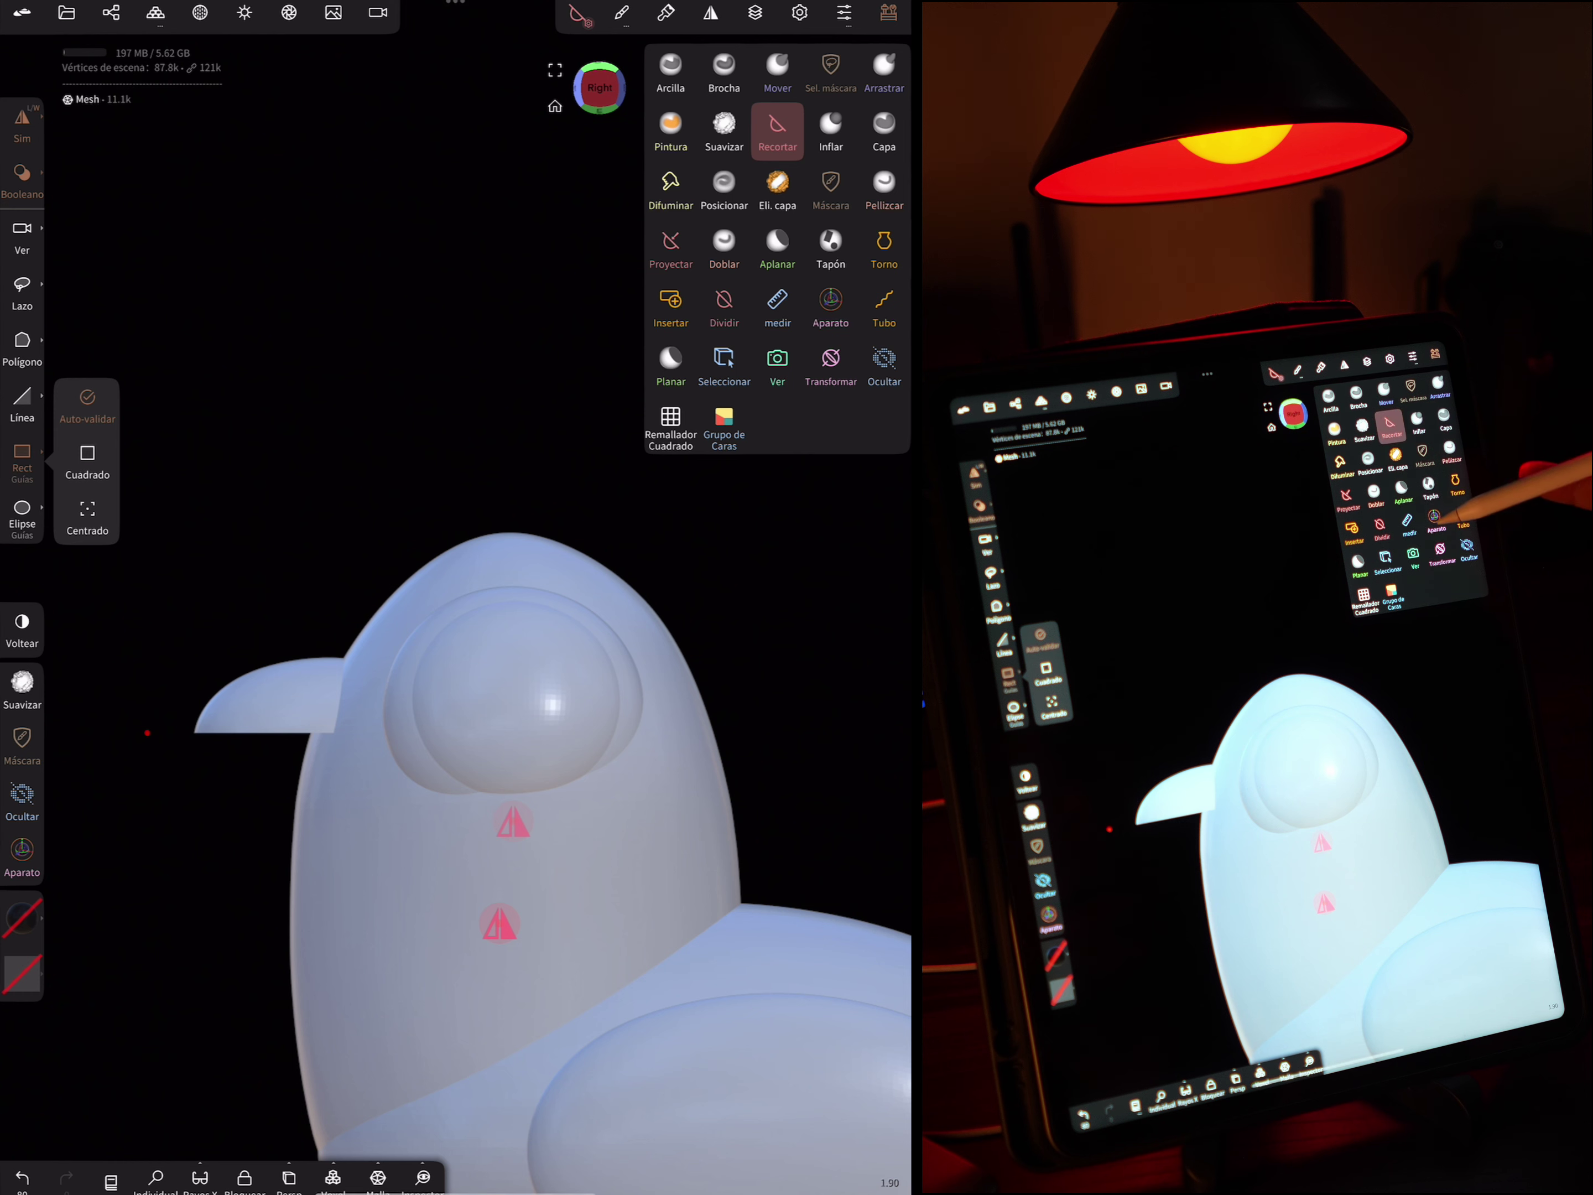
click(830, 304)
click(445, 677)
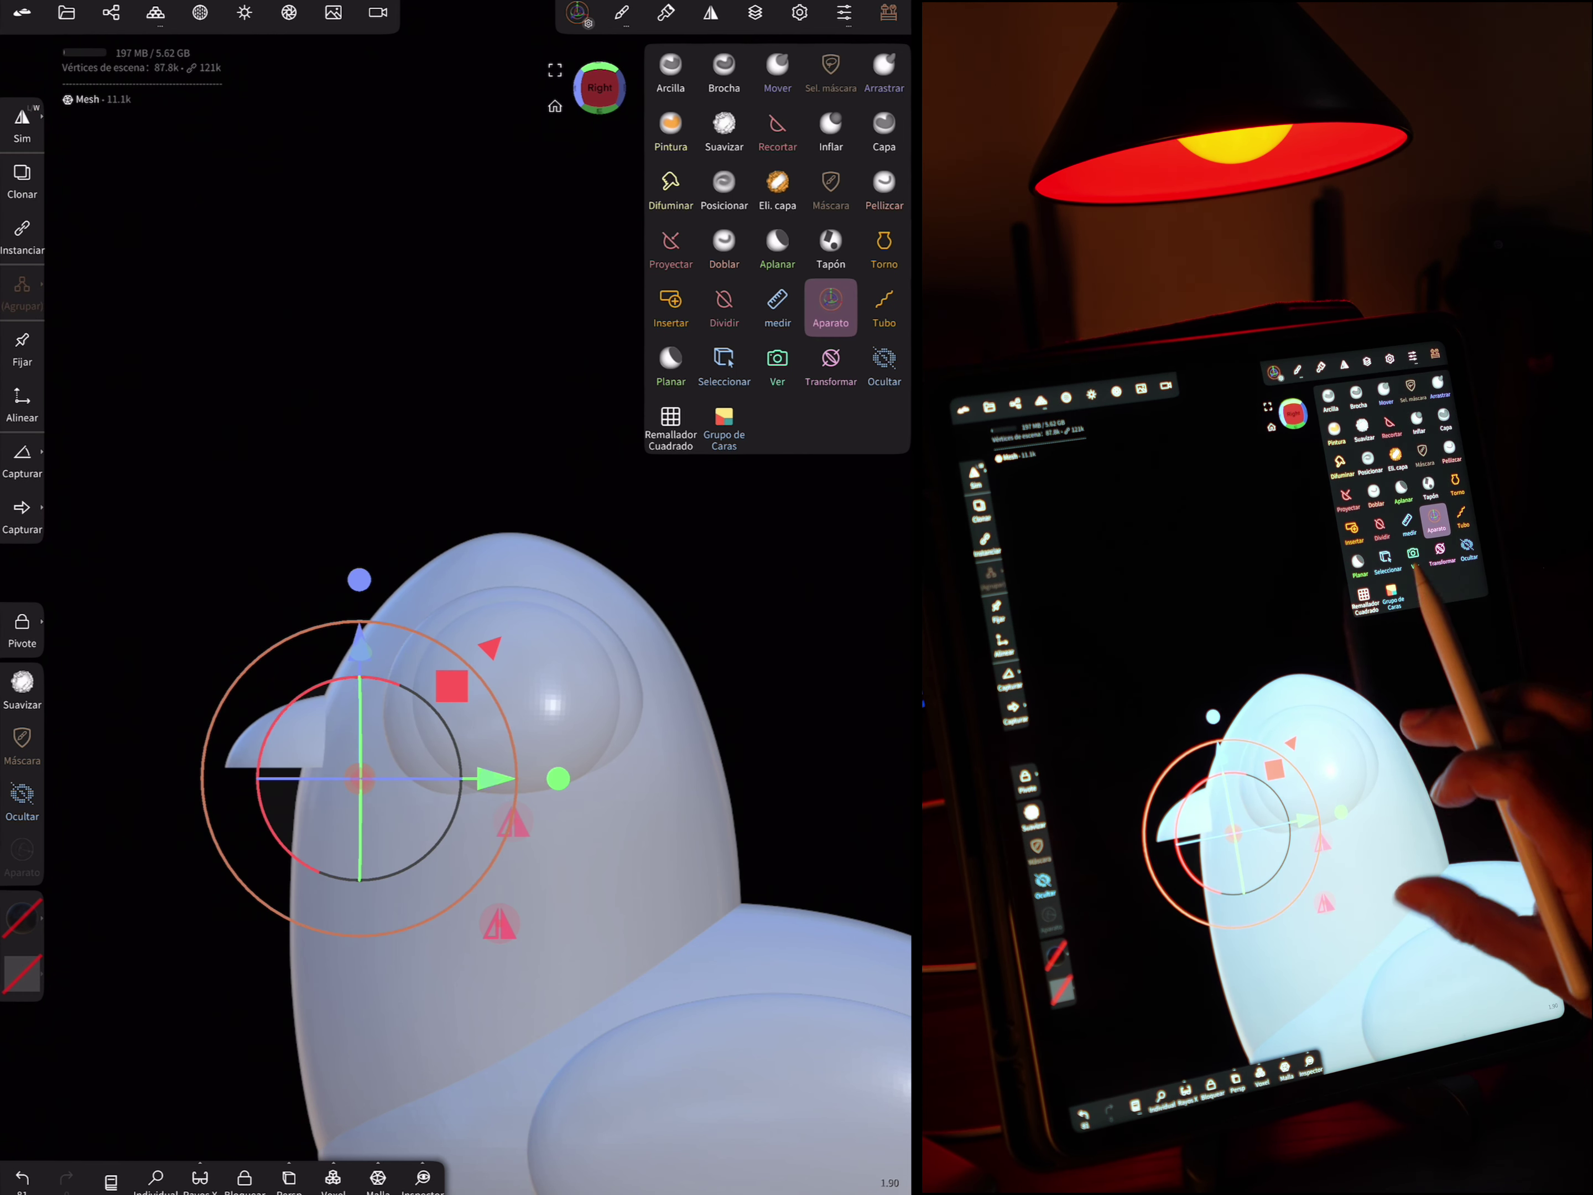
Turn on 90° snapping, select the Mesh 1 beak half, and view it at the head front
click(22, 181)
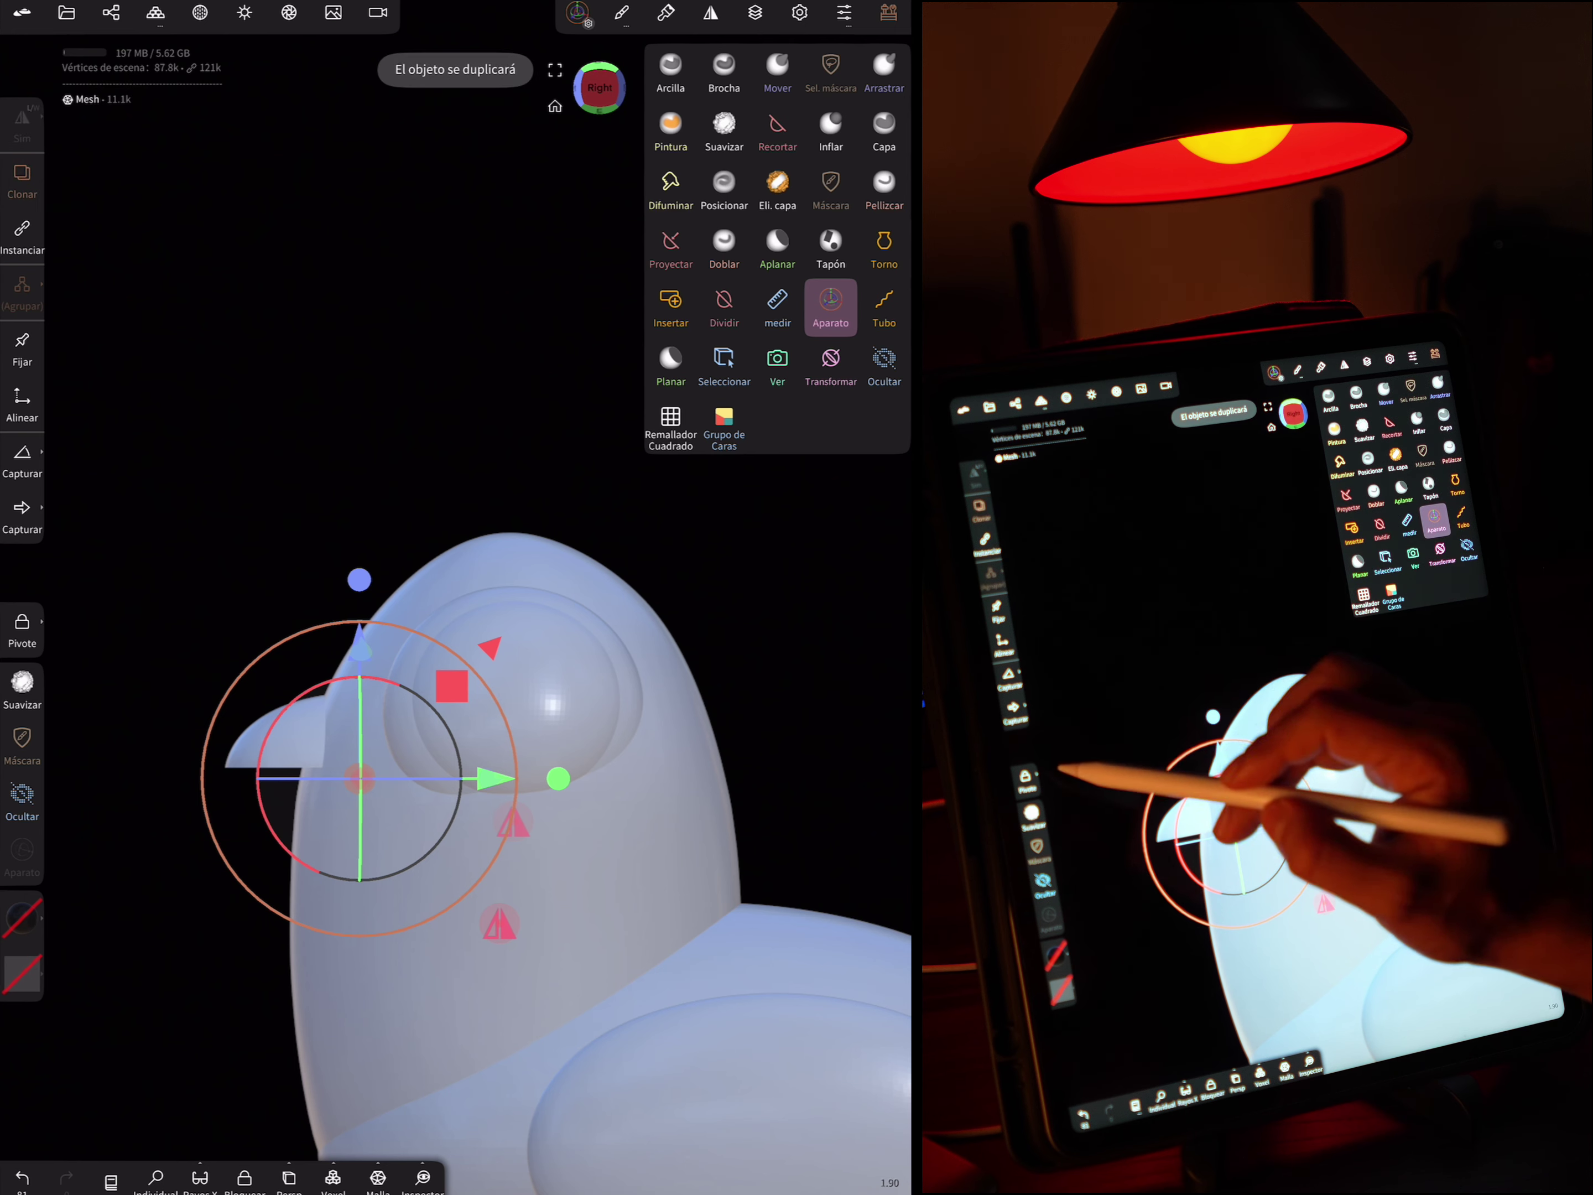
click(22, 456)
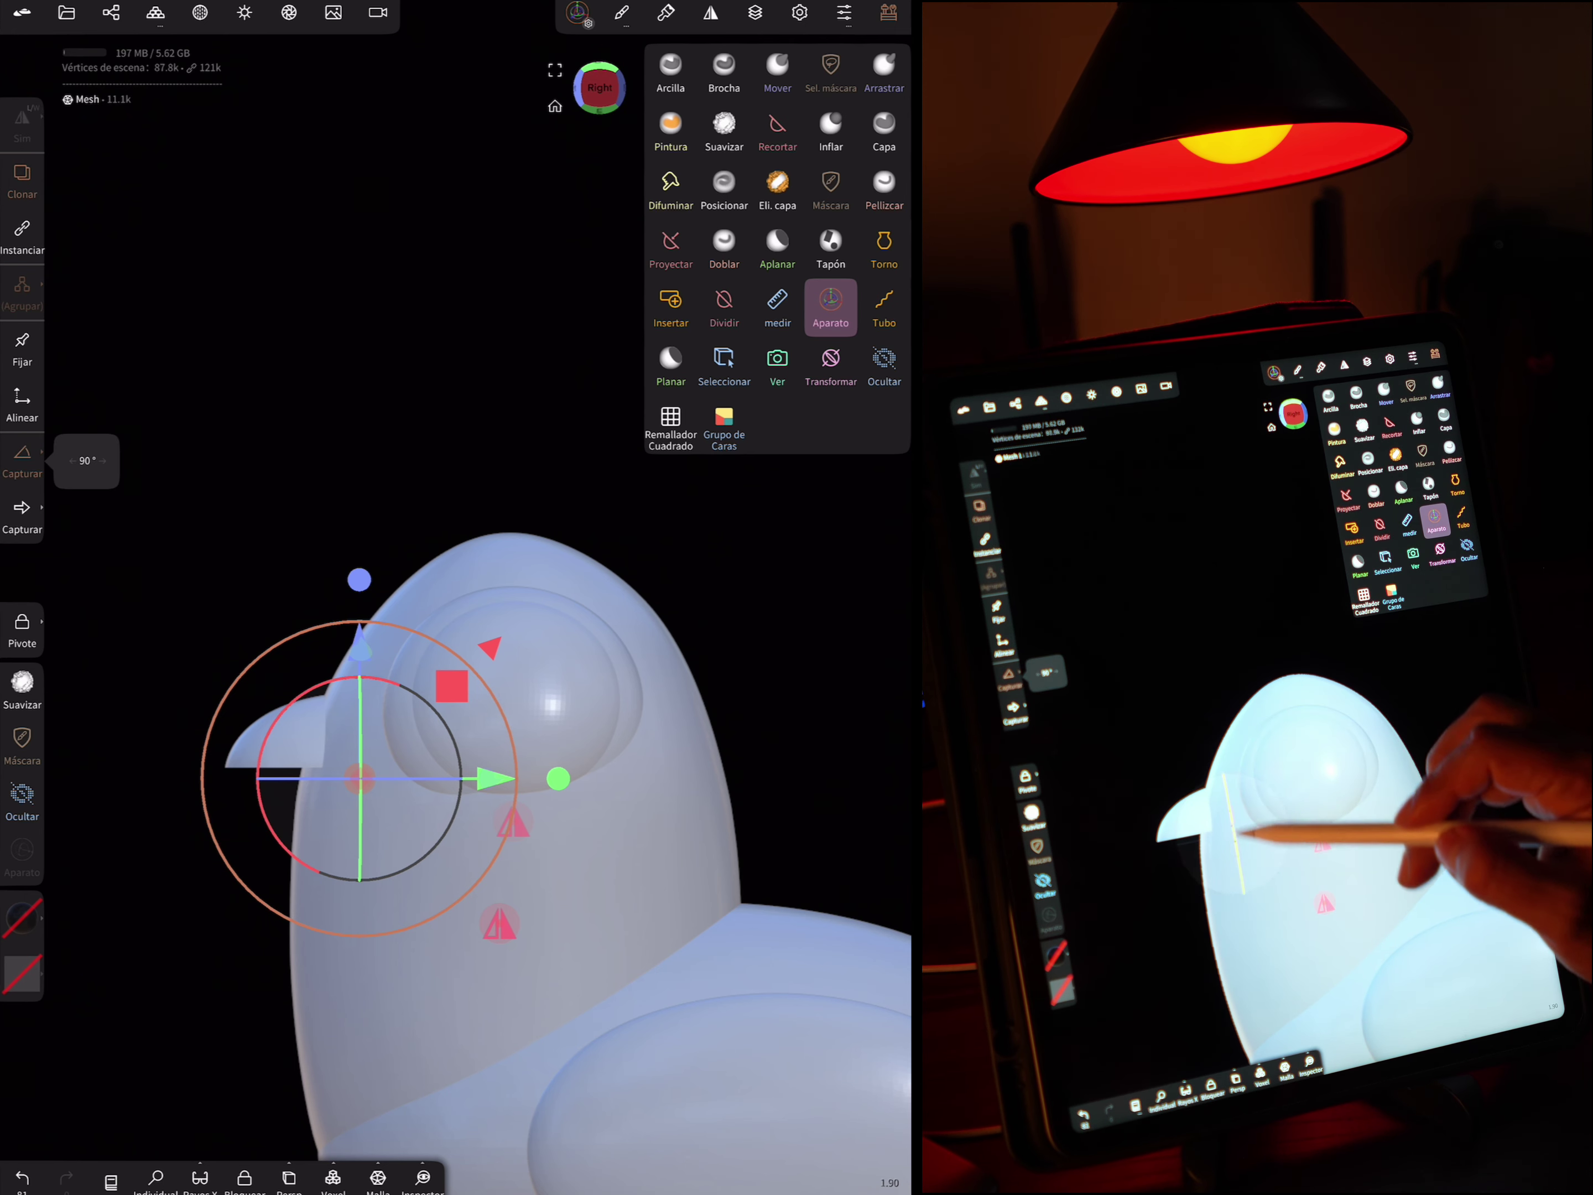
click(289, 774)
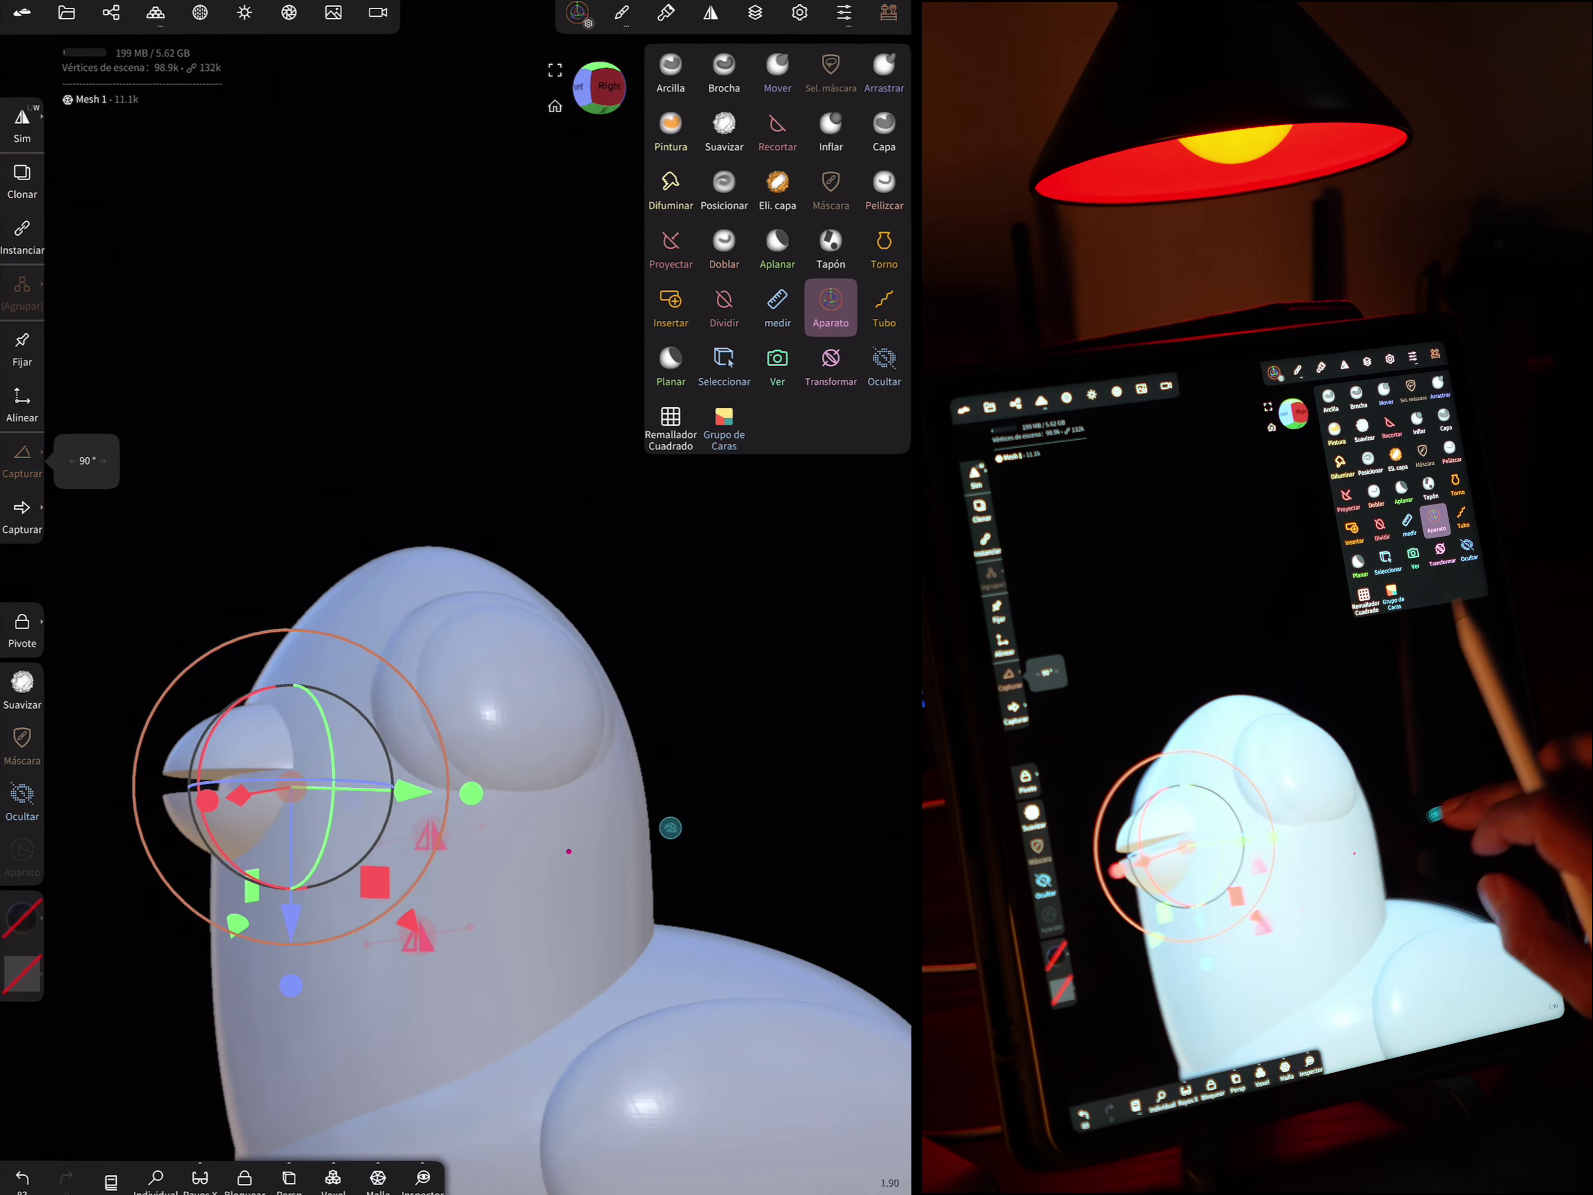
mouse_move(665, 825)
mouse_down()
mouse_move(694, 605)
mouse_move(758, 639)
mouse_up()
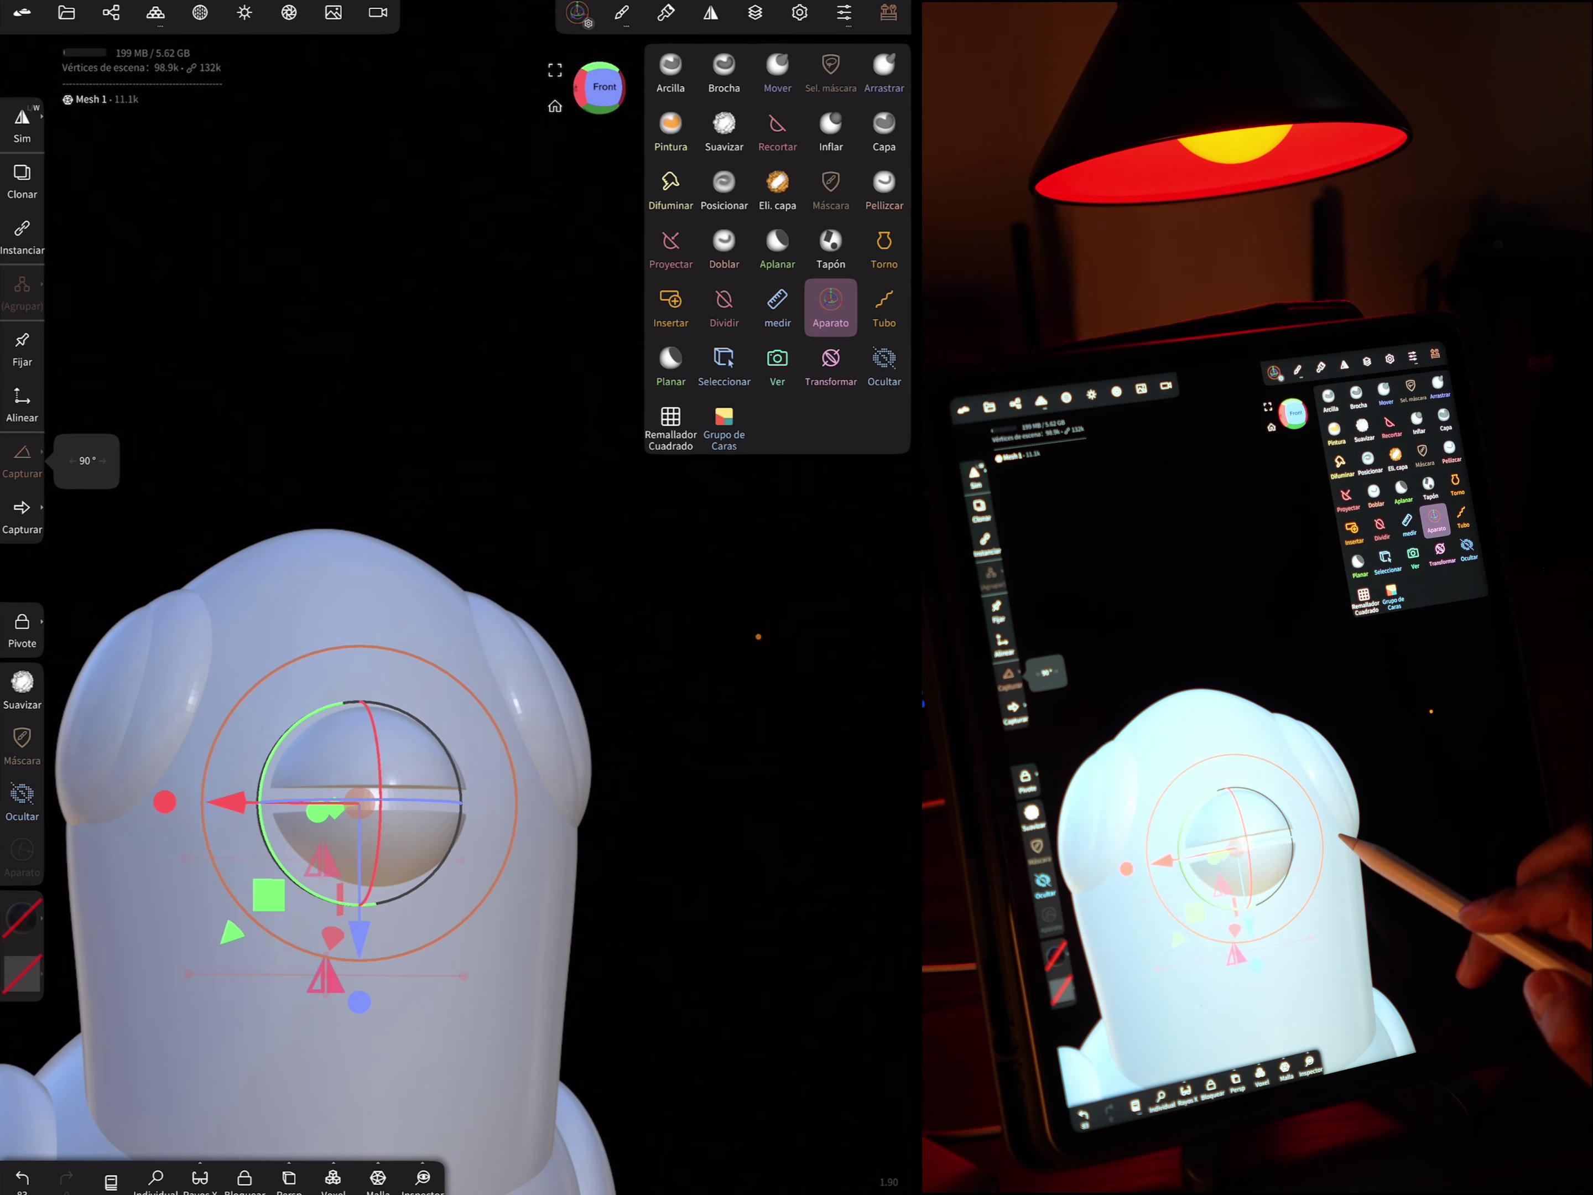
drag(511, 826, 526, 855)
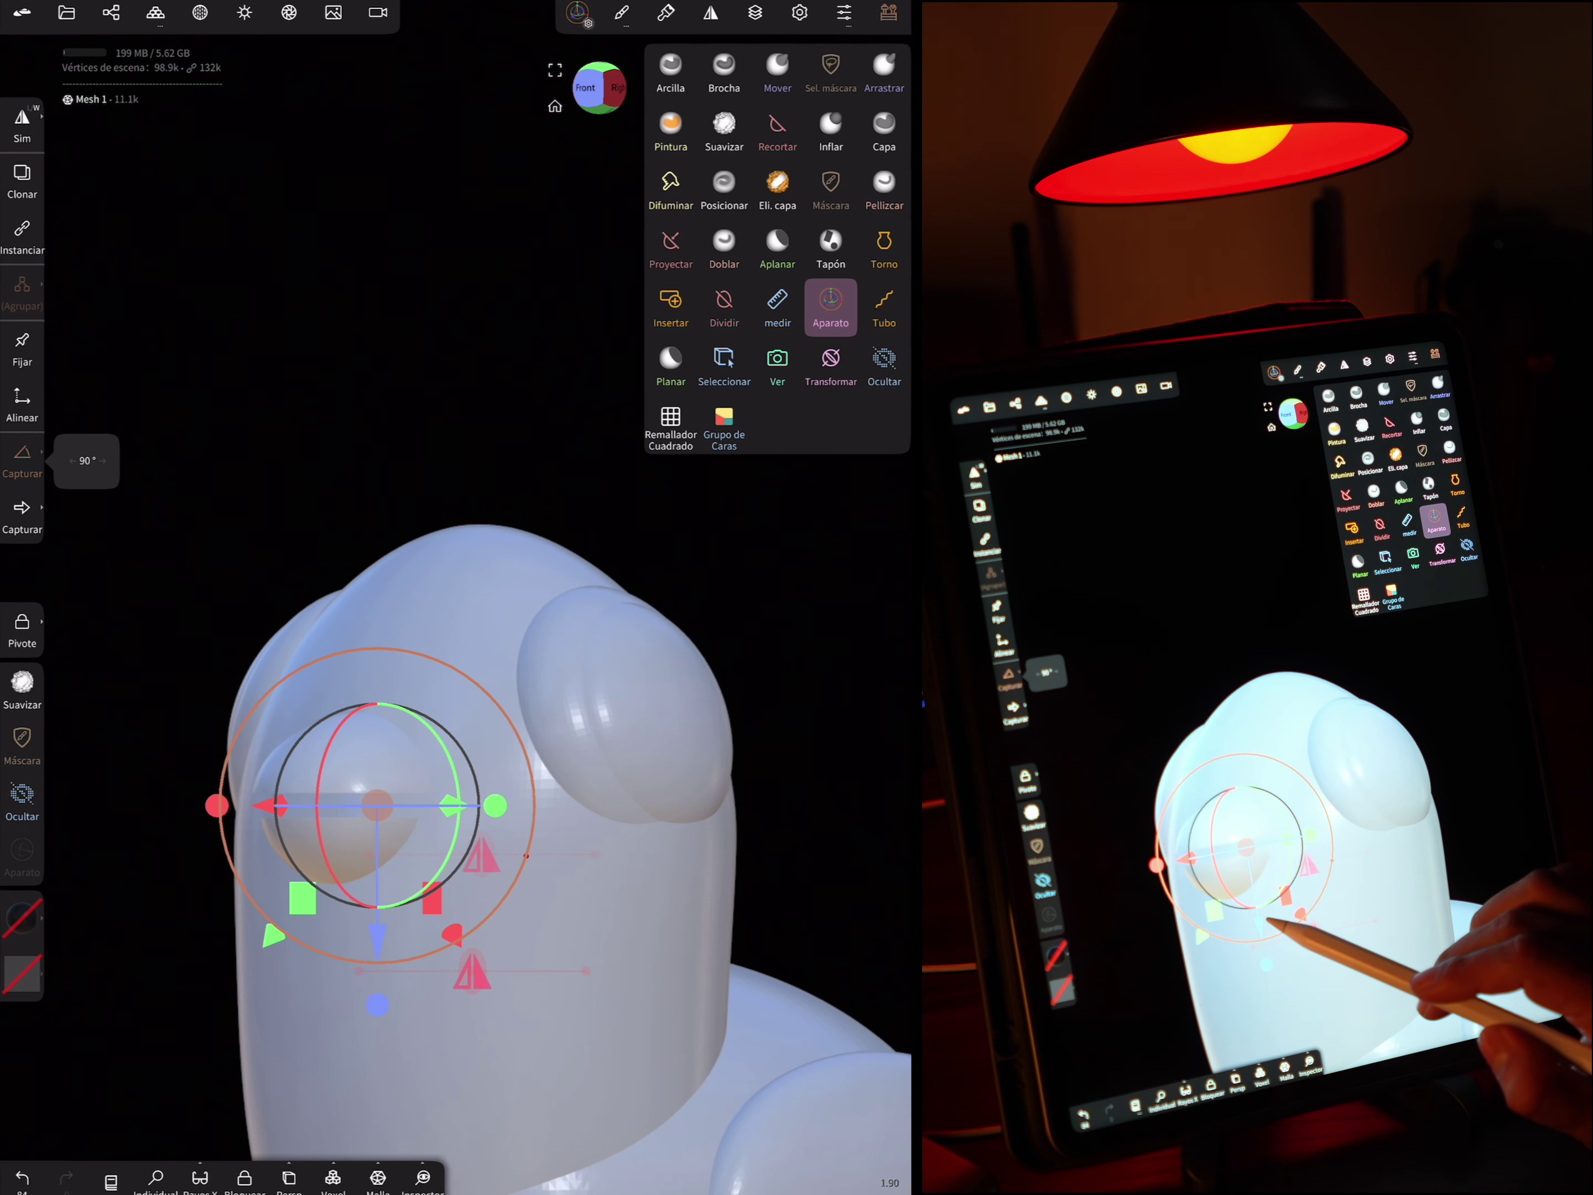
drag(651, 506, 507, 520)
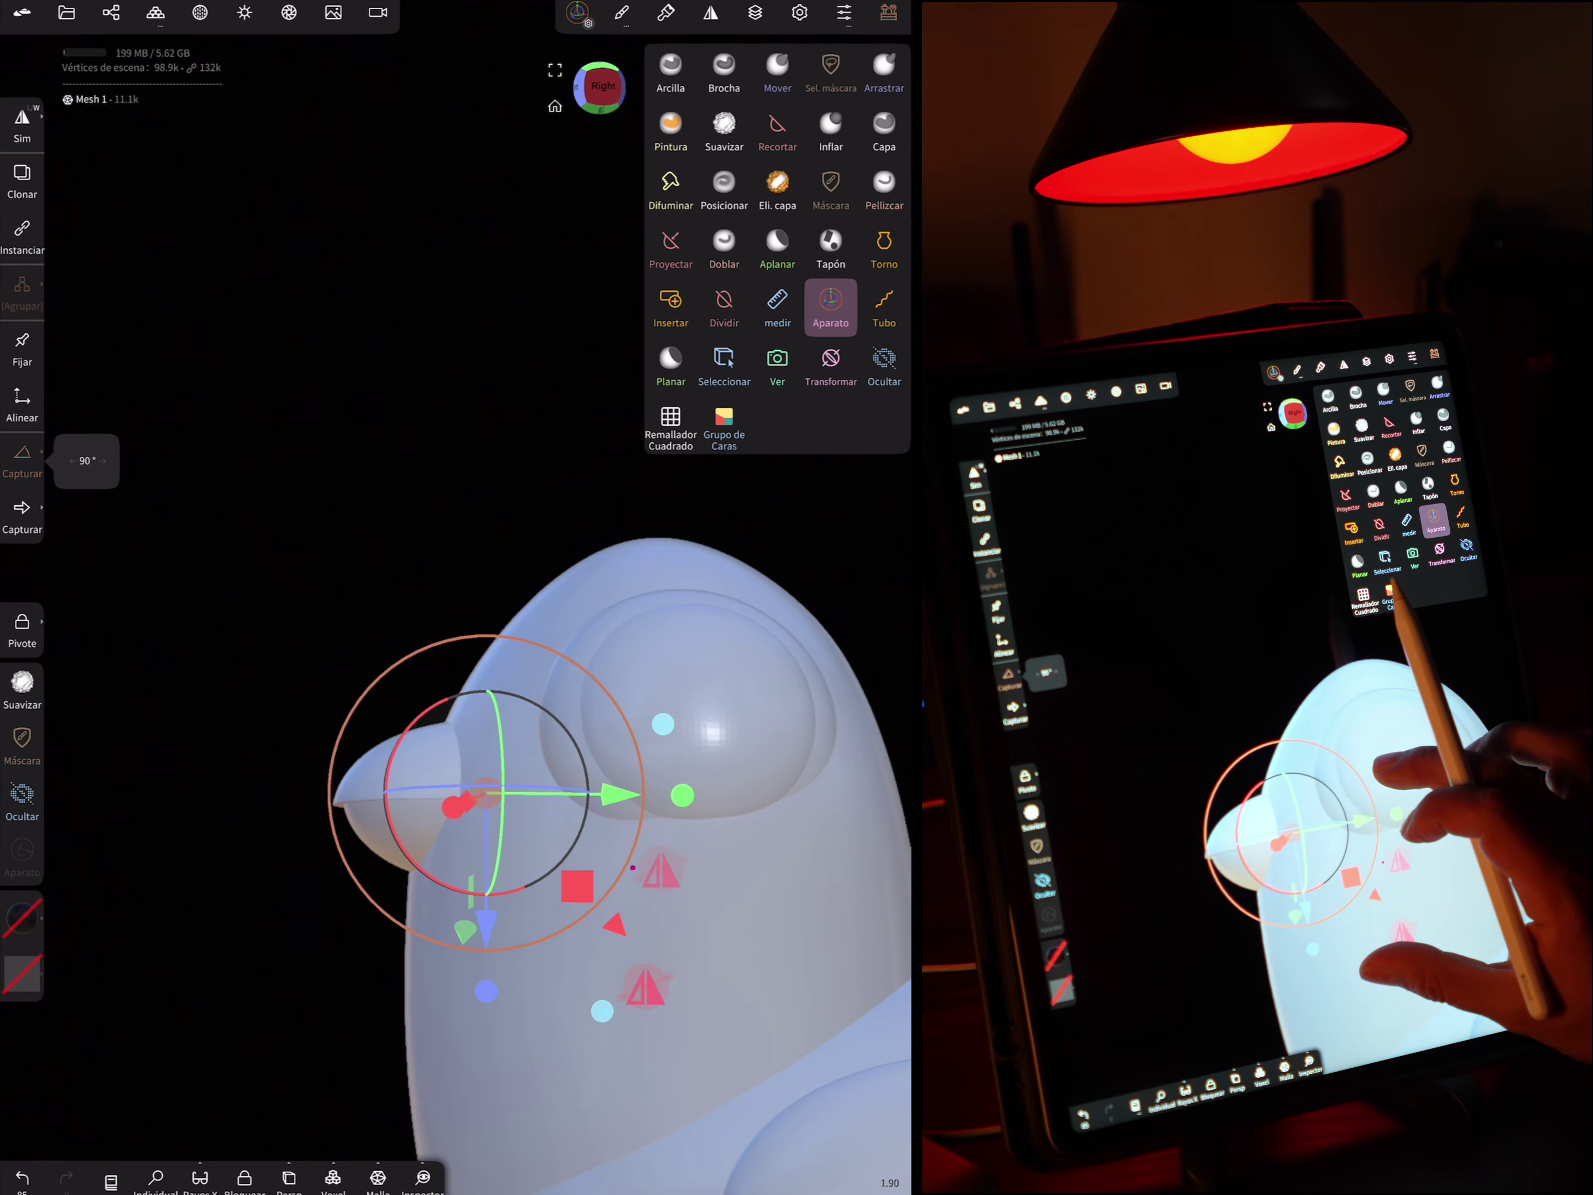
mouse_move(723, 615)
mouse_down()
mouse_move(656, 639)
mouse_move(803, 605)
mouse_move(653, 595)
mouse_up()
Add a new Sphere to the scene and switch to the Gizmo to transform it
click(111, 12)
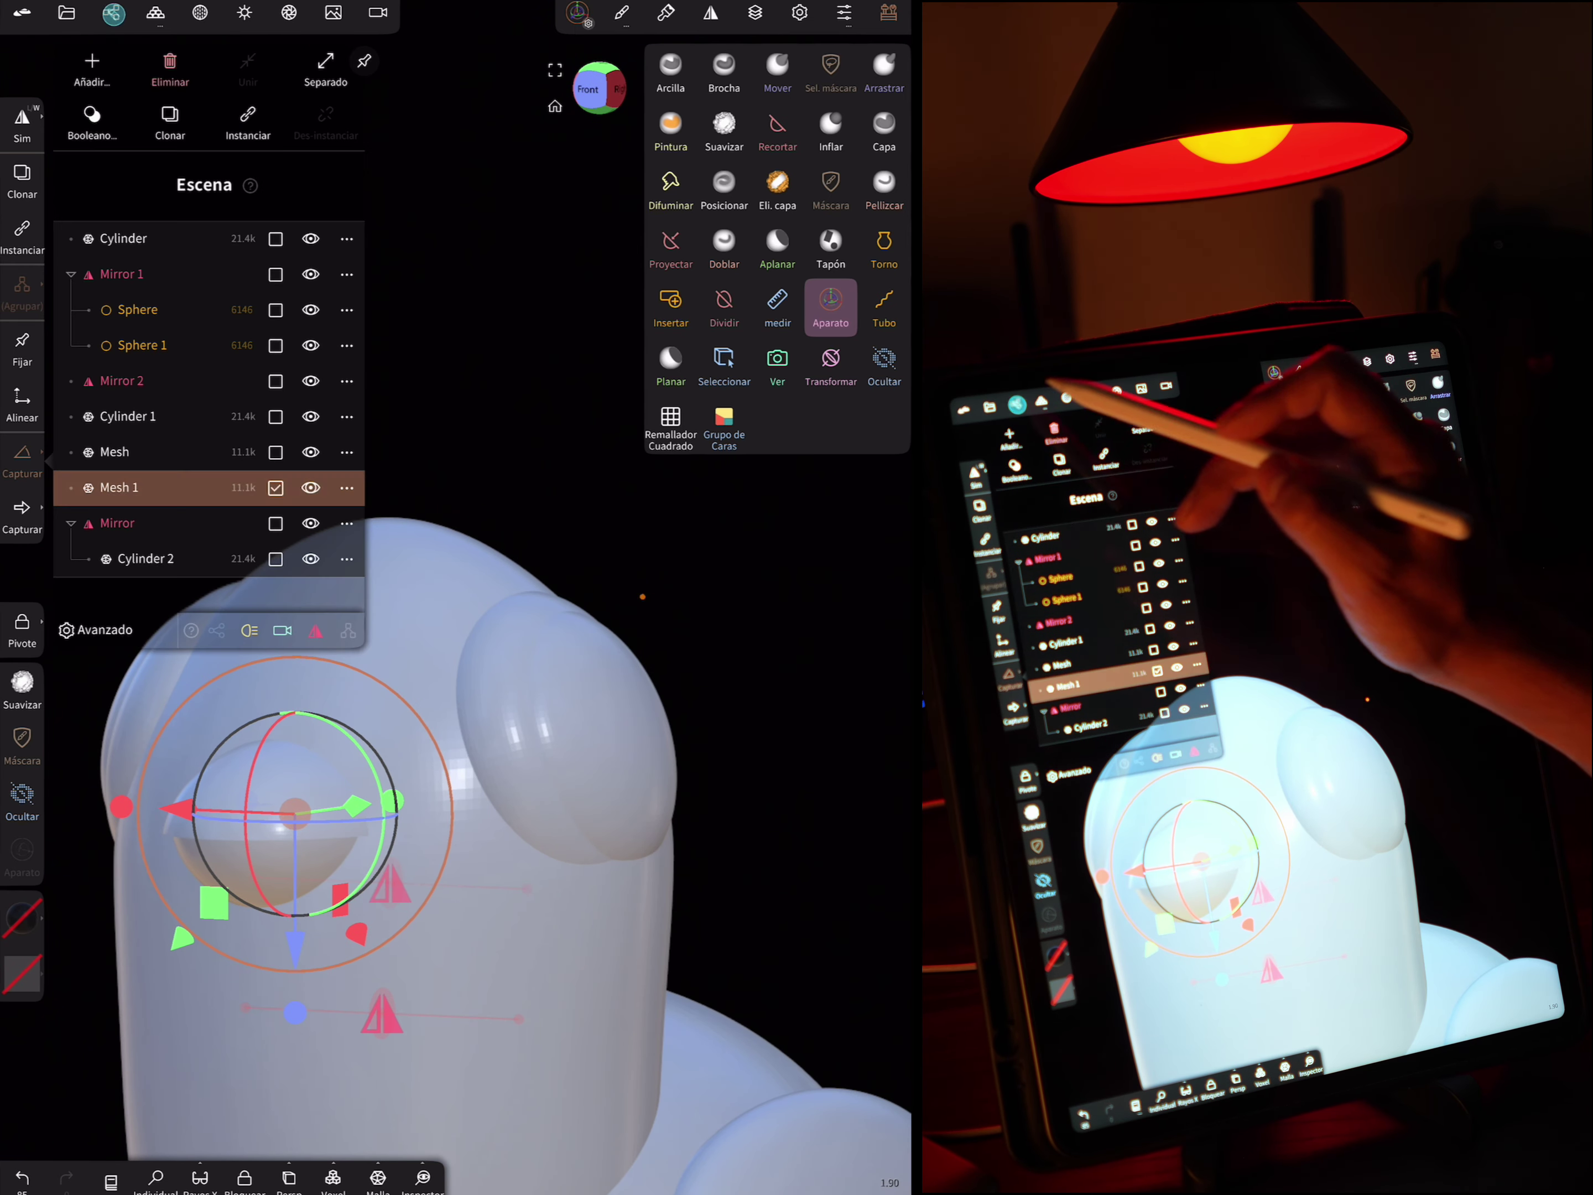
click(92, 65)
click(128, 202)
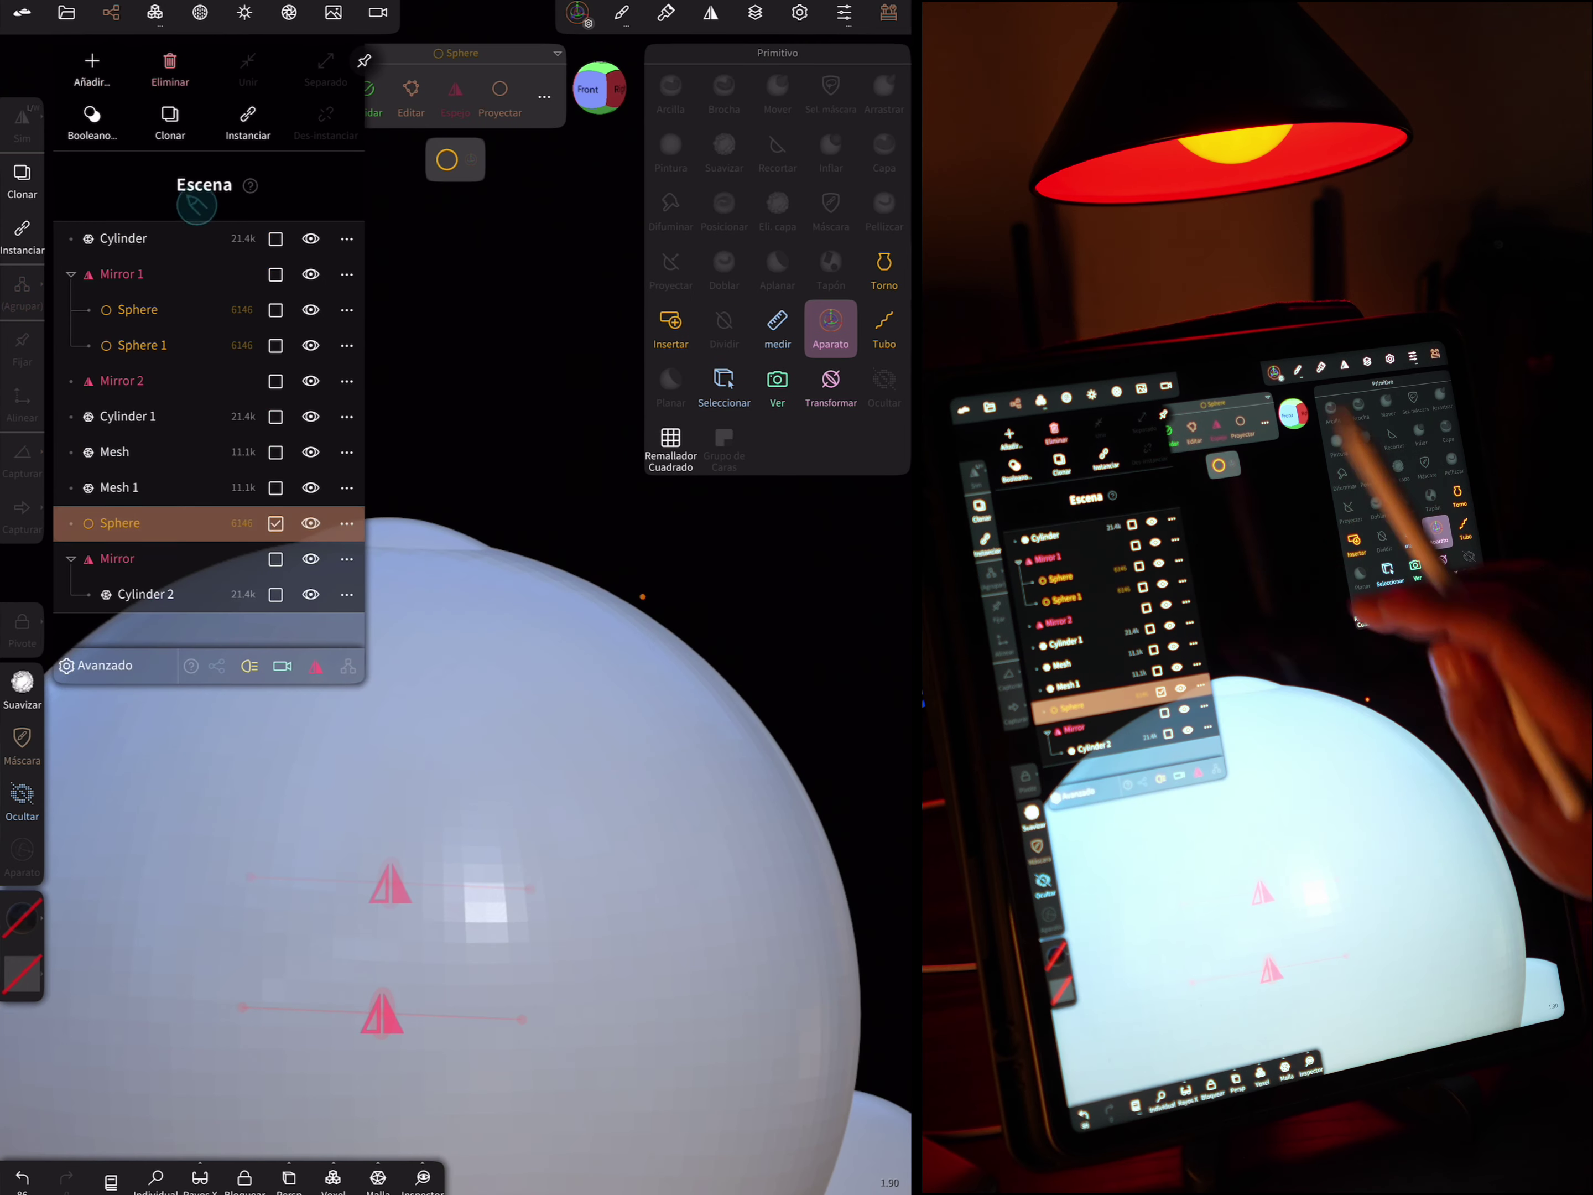
scroll(555, 976, down, 3)
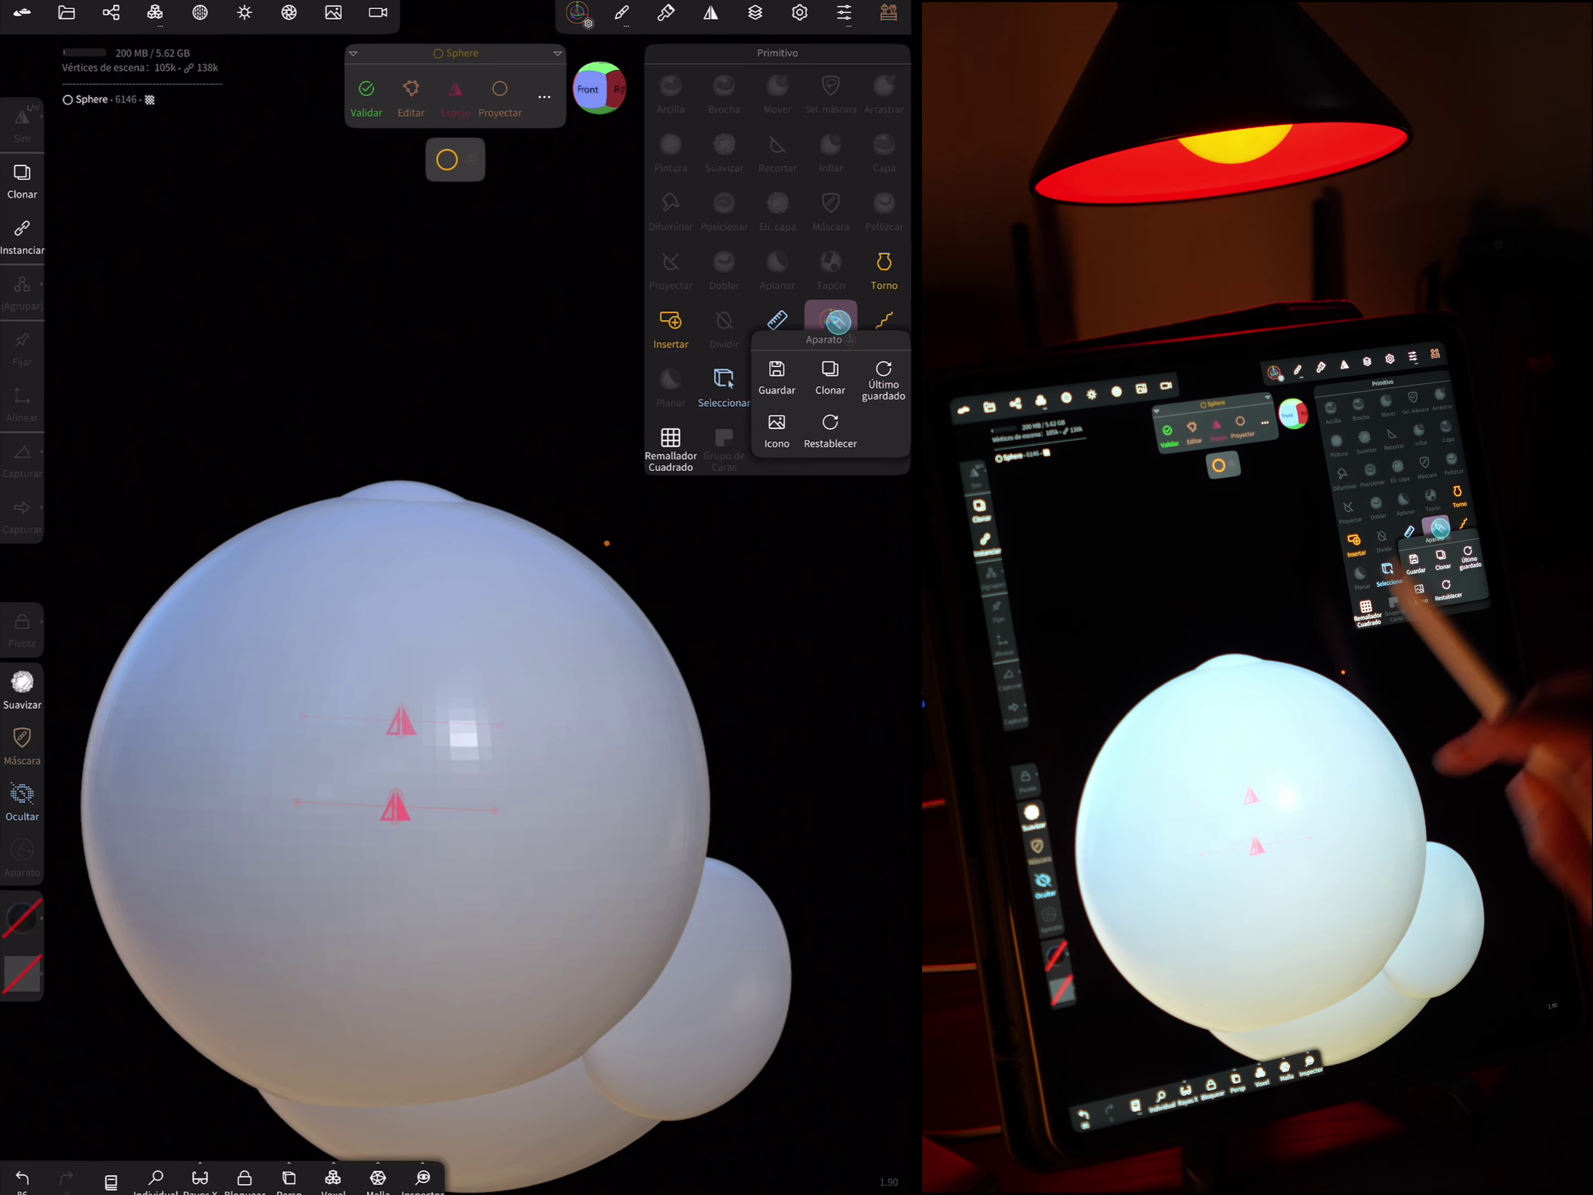
click(472, 159)
Rotate the new sphere 90° and raise it onto the head front just above the beak
drag(499, 767, 449, 788)
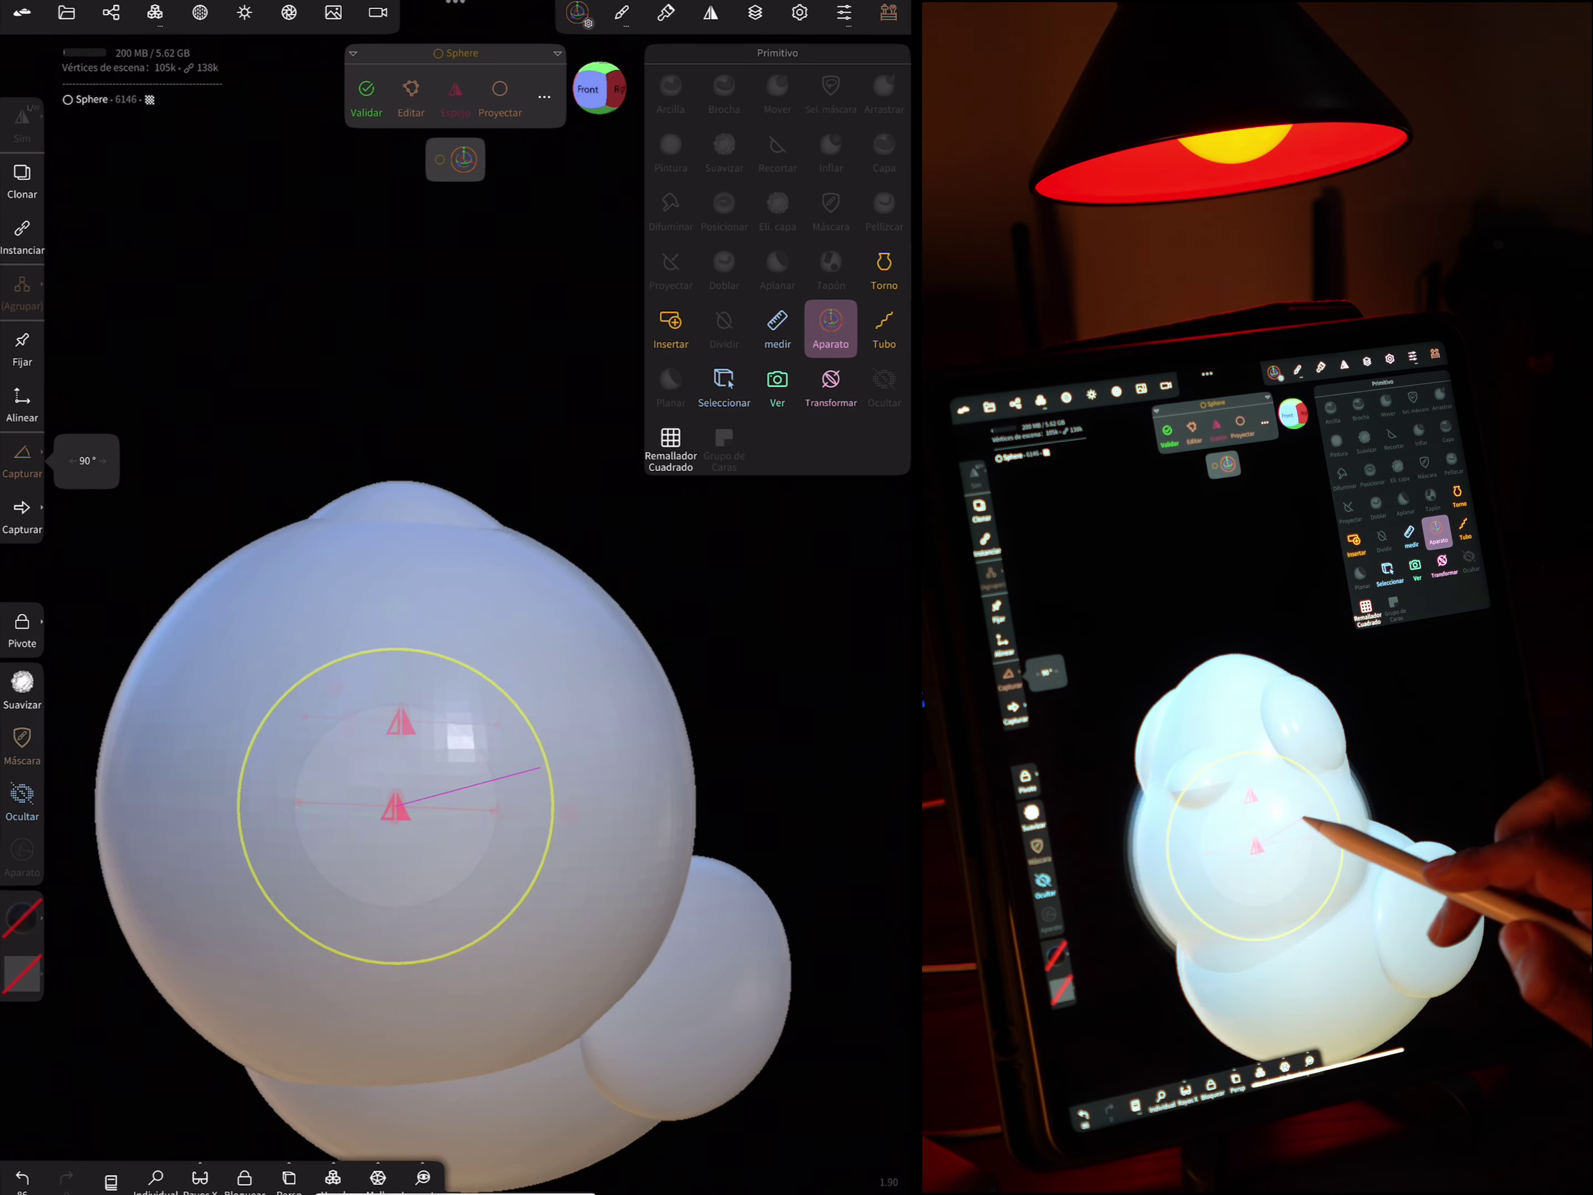
drag(339, 832, 307, 846)
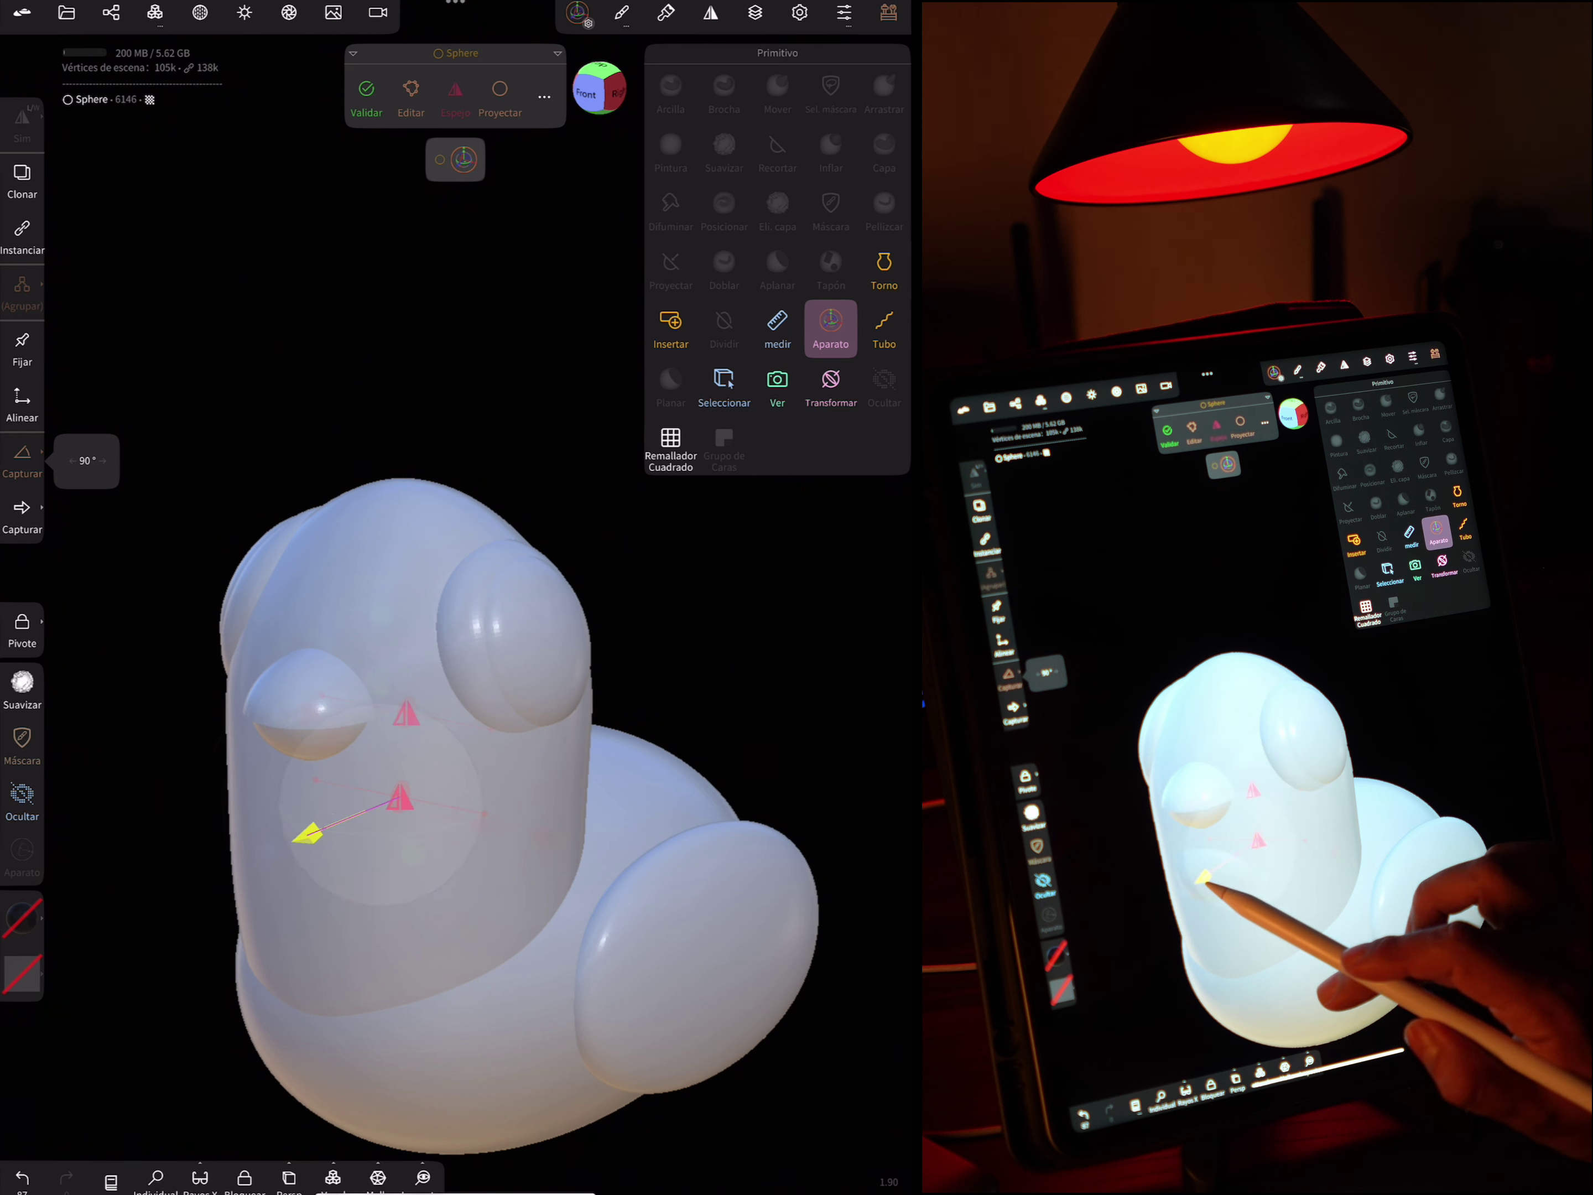
drag(356, 748, 352, 517)
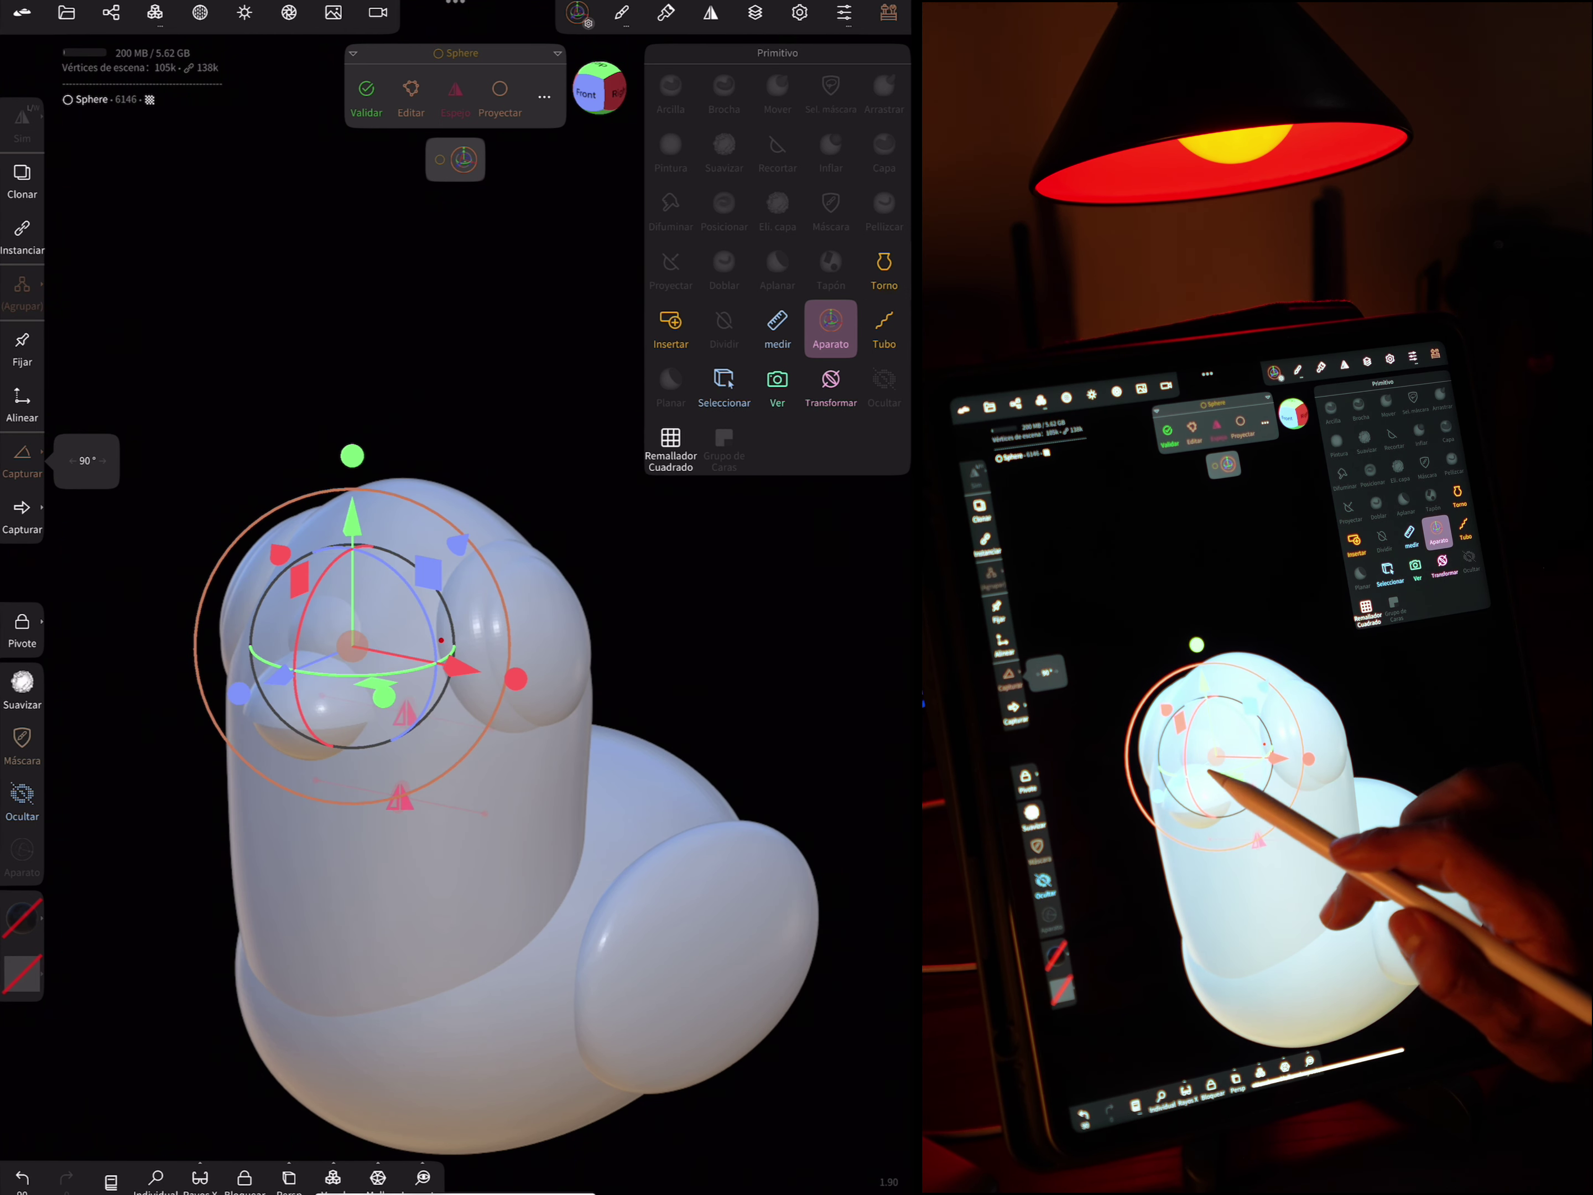
drag(269, 681, 271, 684)
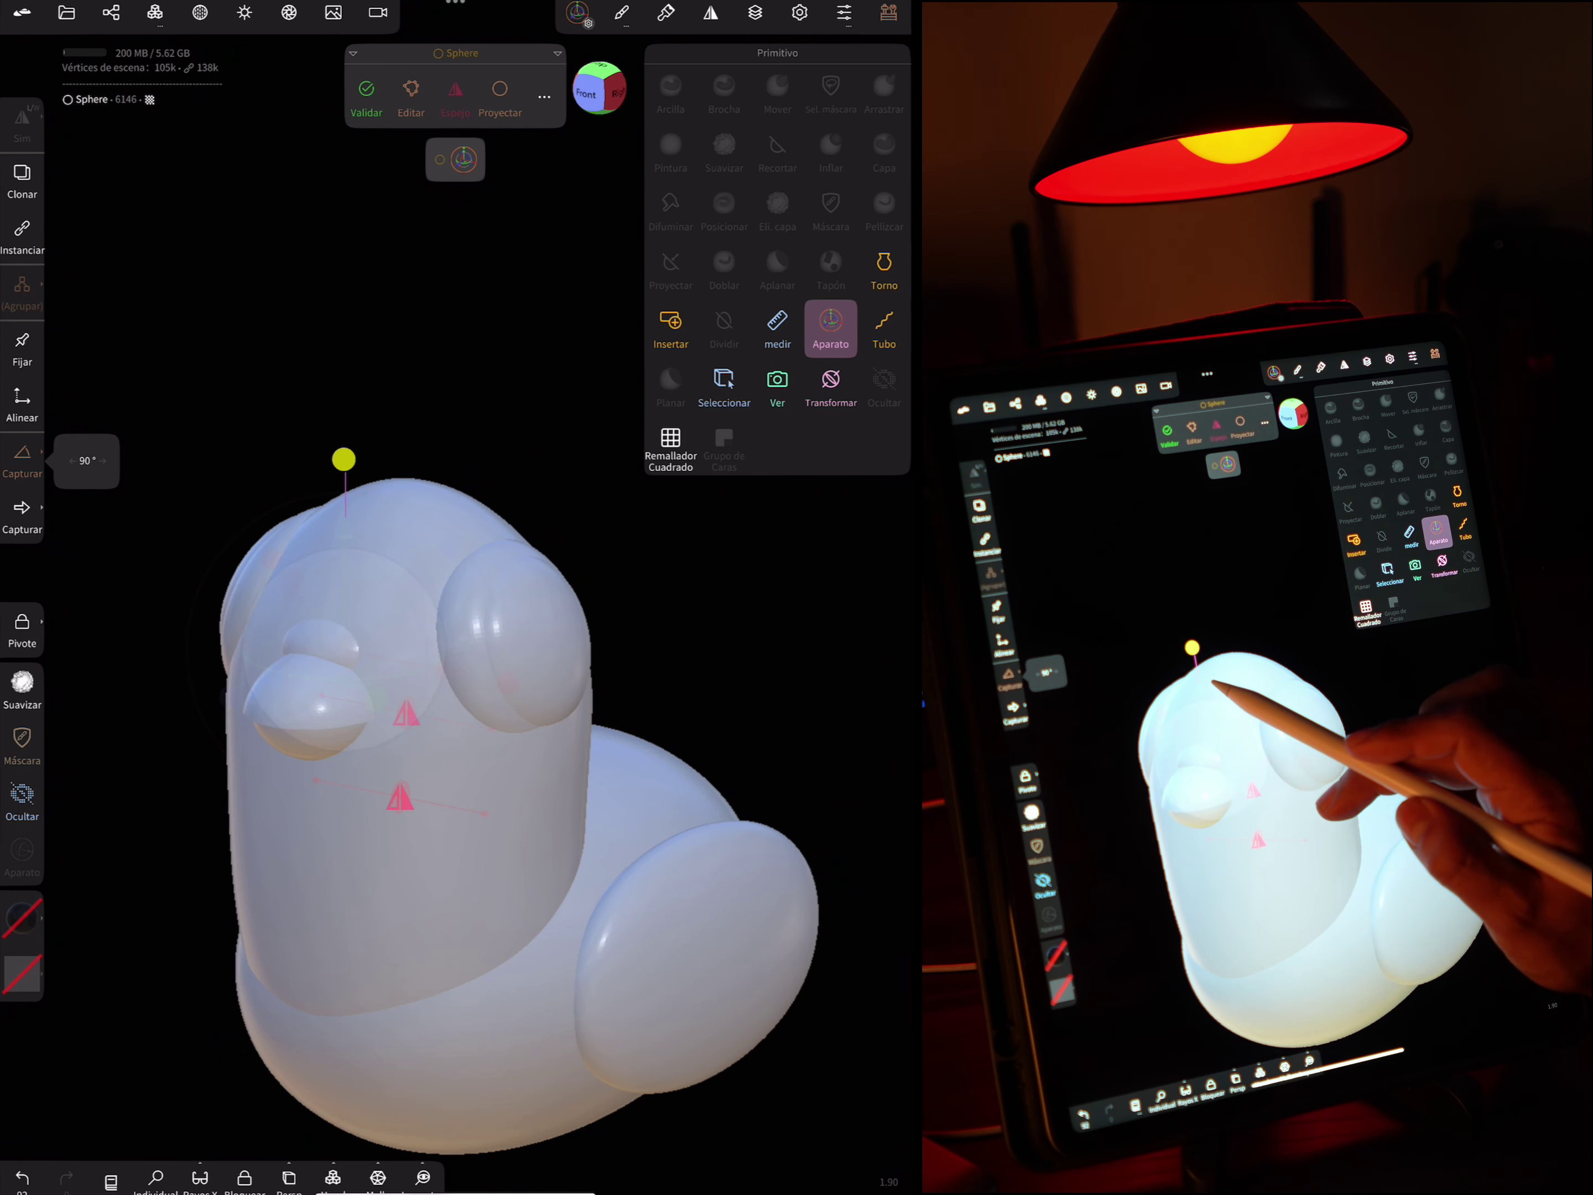
drag(344, 459, 344, 456)
scroll(636, 537, up, 5)
scroll(653, 692, up, 2)
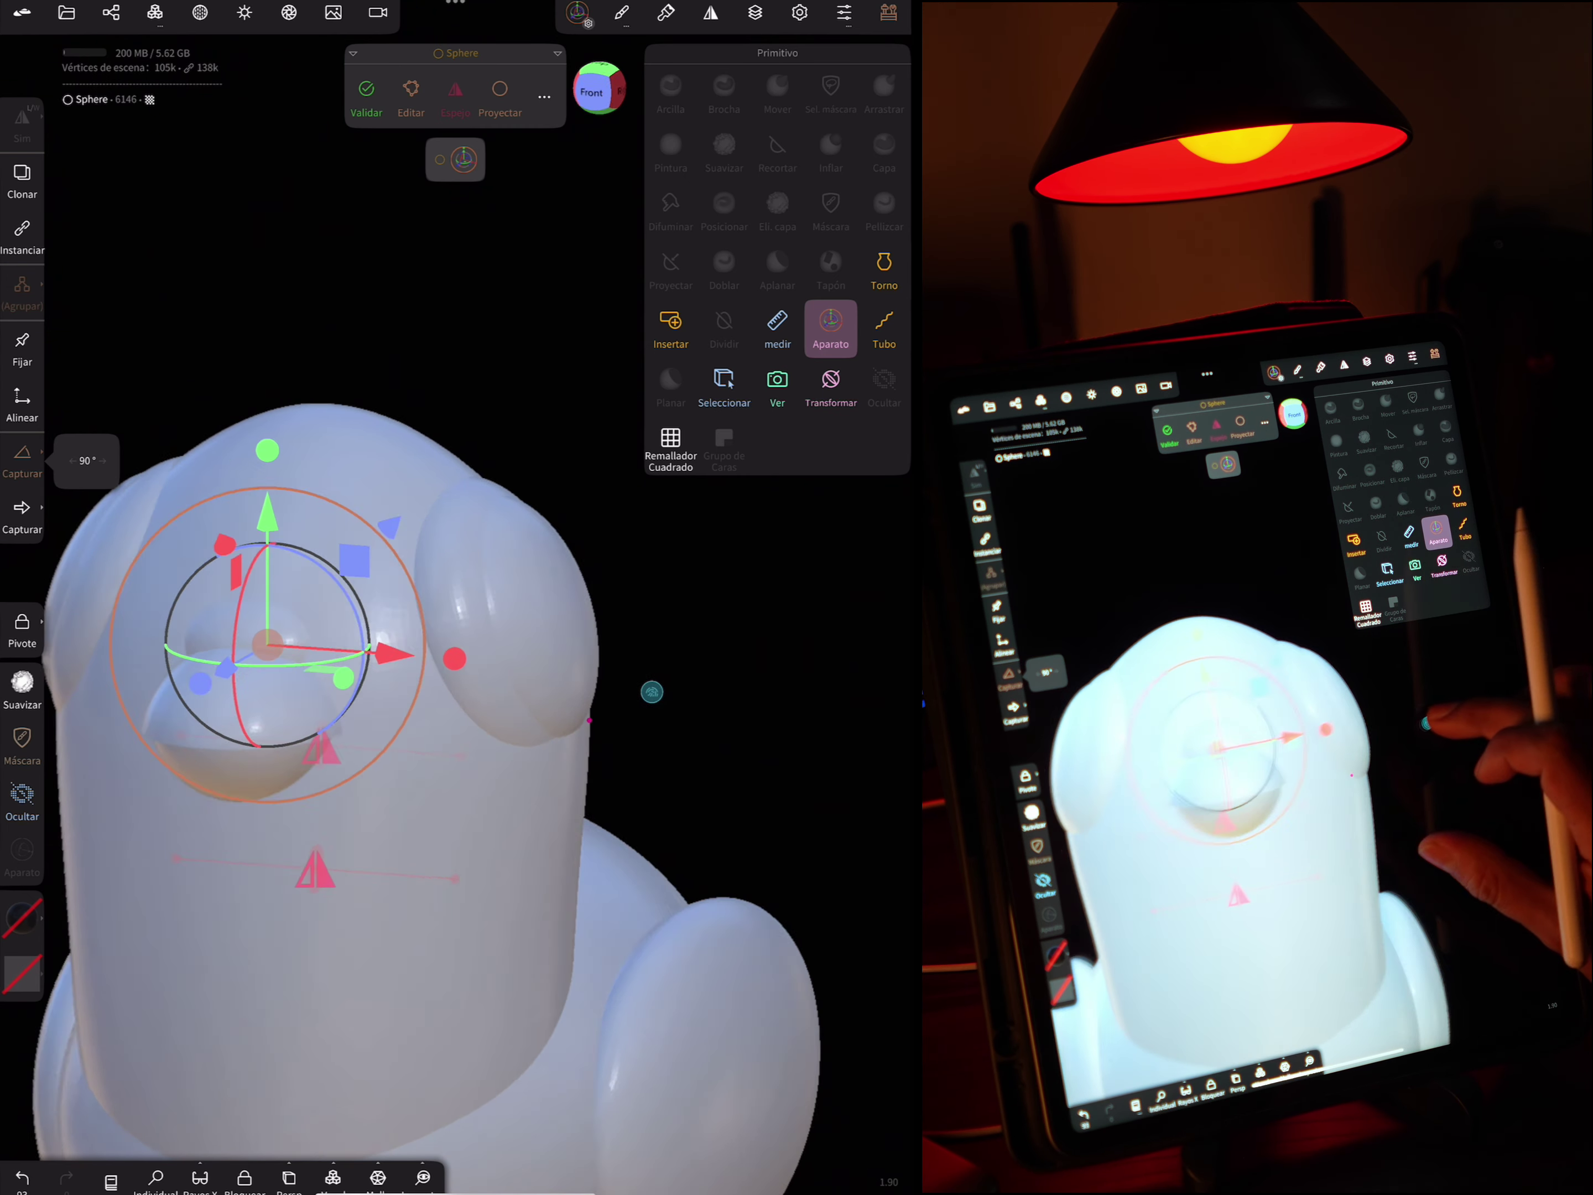
mouse_move(652, 692)
middle_down()
mouse_move(865, 619)
mouse_move(733, 634)
mouse_move(648, 612)
mouse_move(729, 588)
middle_up()
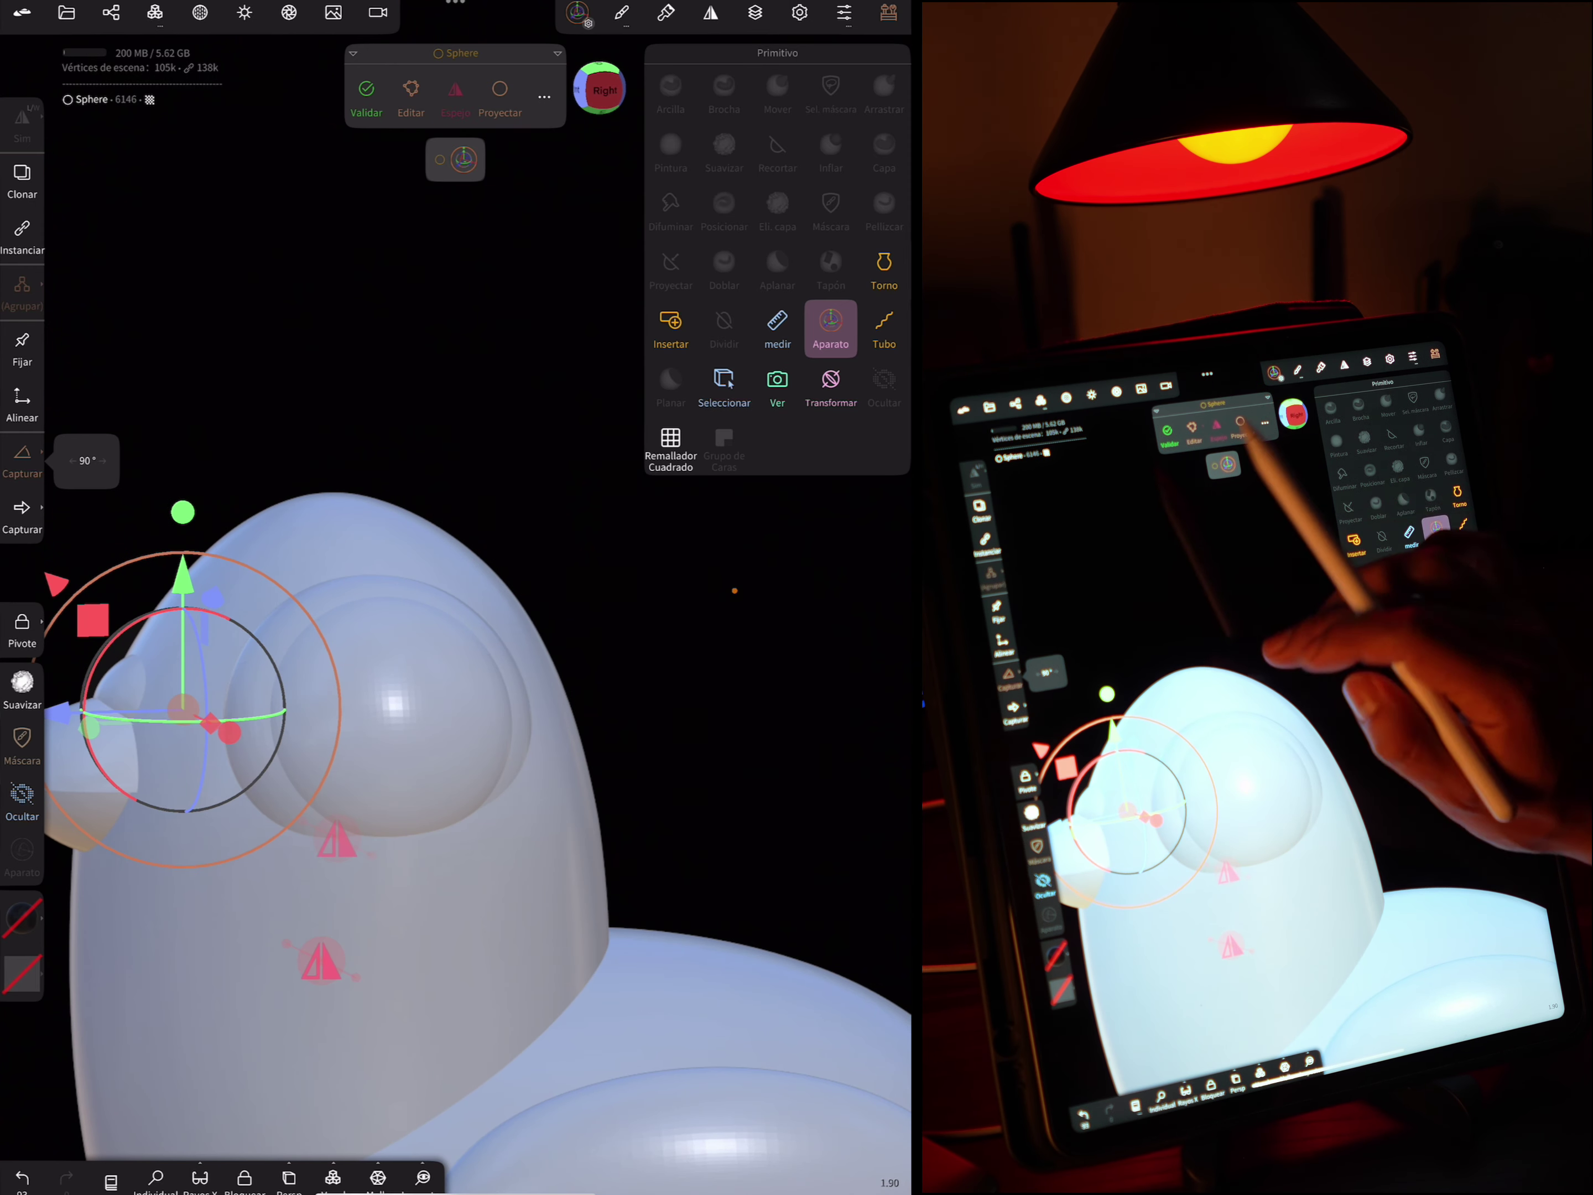
click(755, 13)
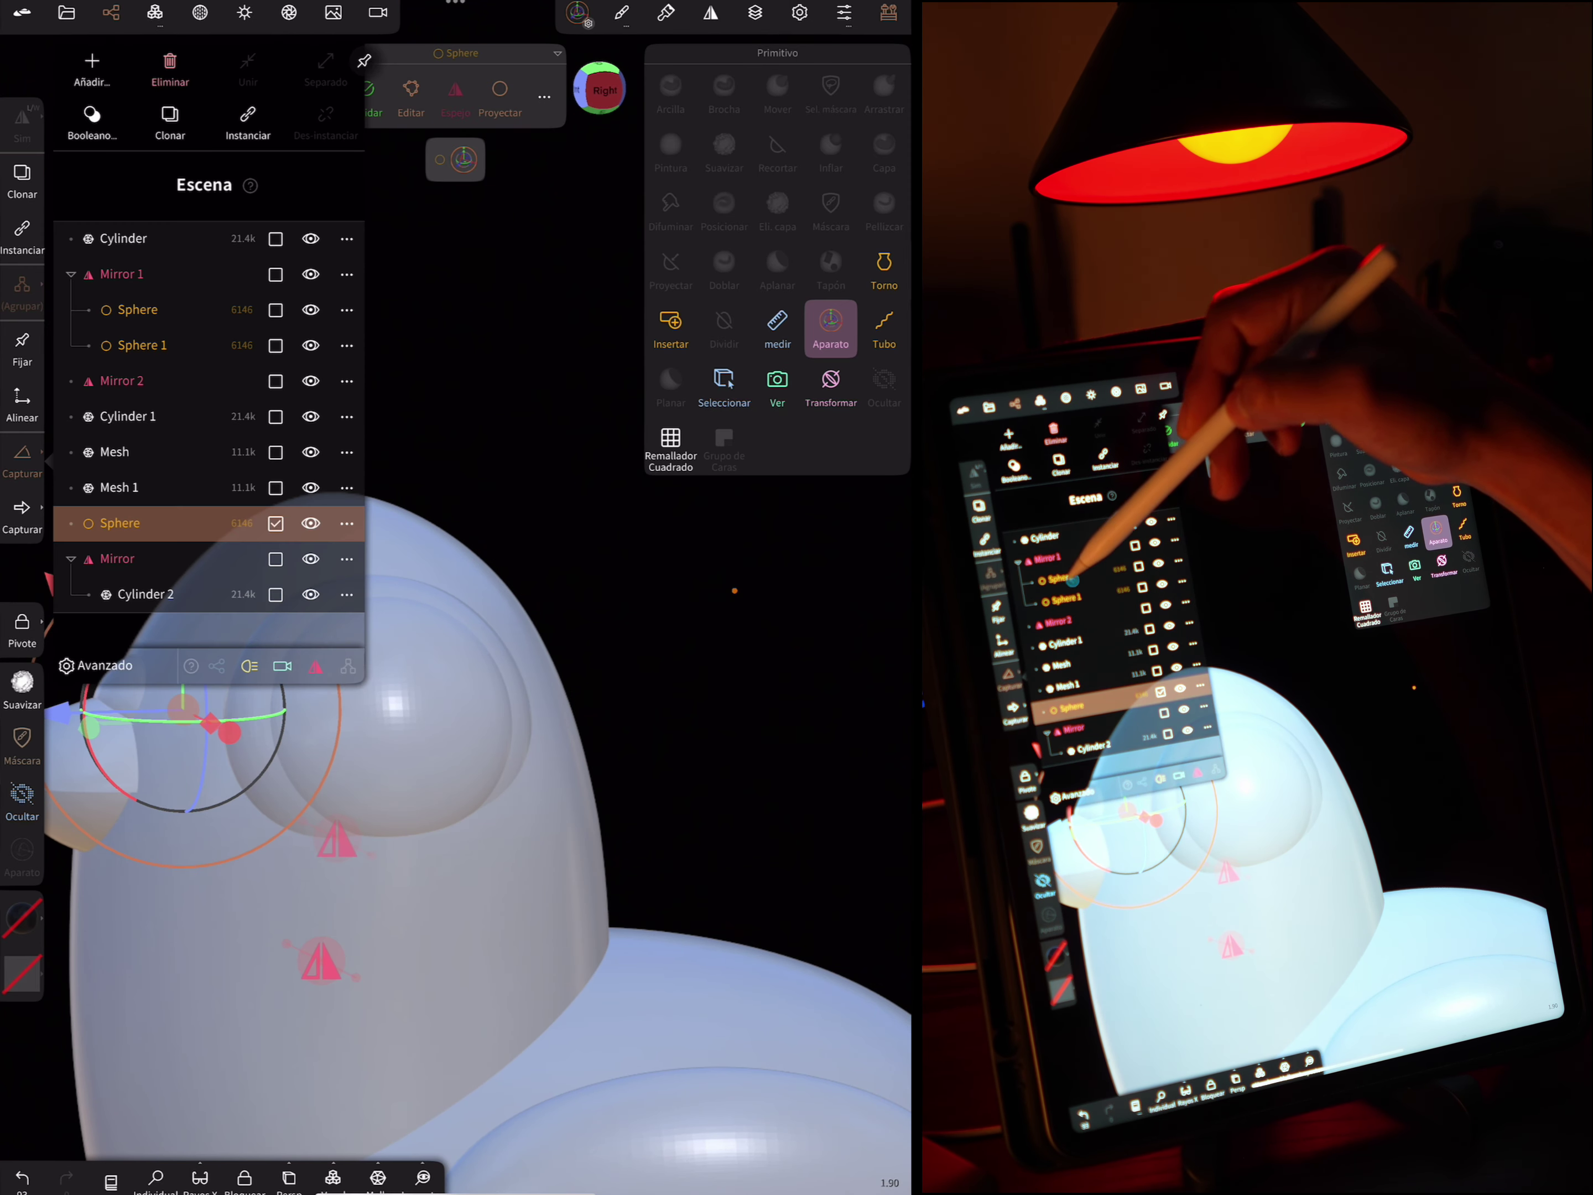
Select Sphere and Sphere 1 under Mirror 1 and turn them 90° with the gizmo ring
click(137, 309)
click(275, 346)
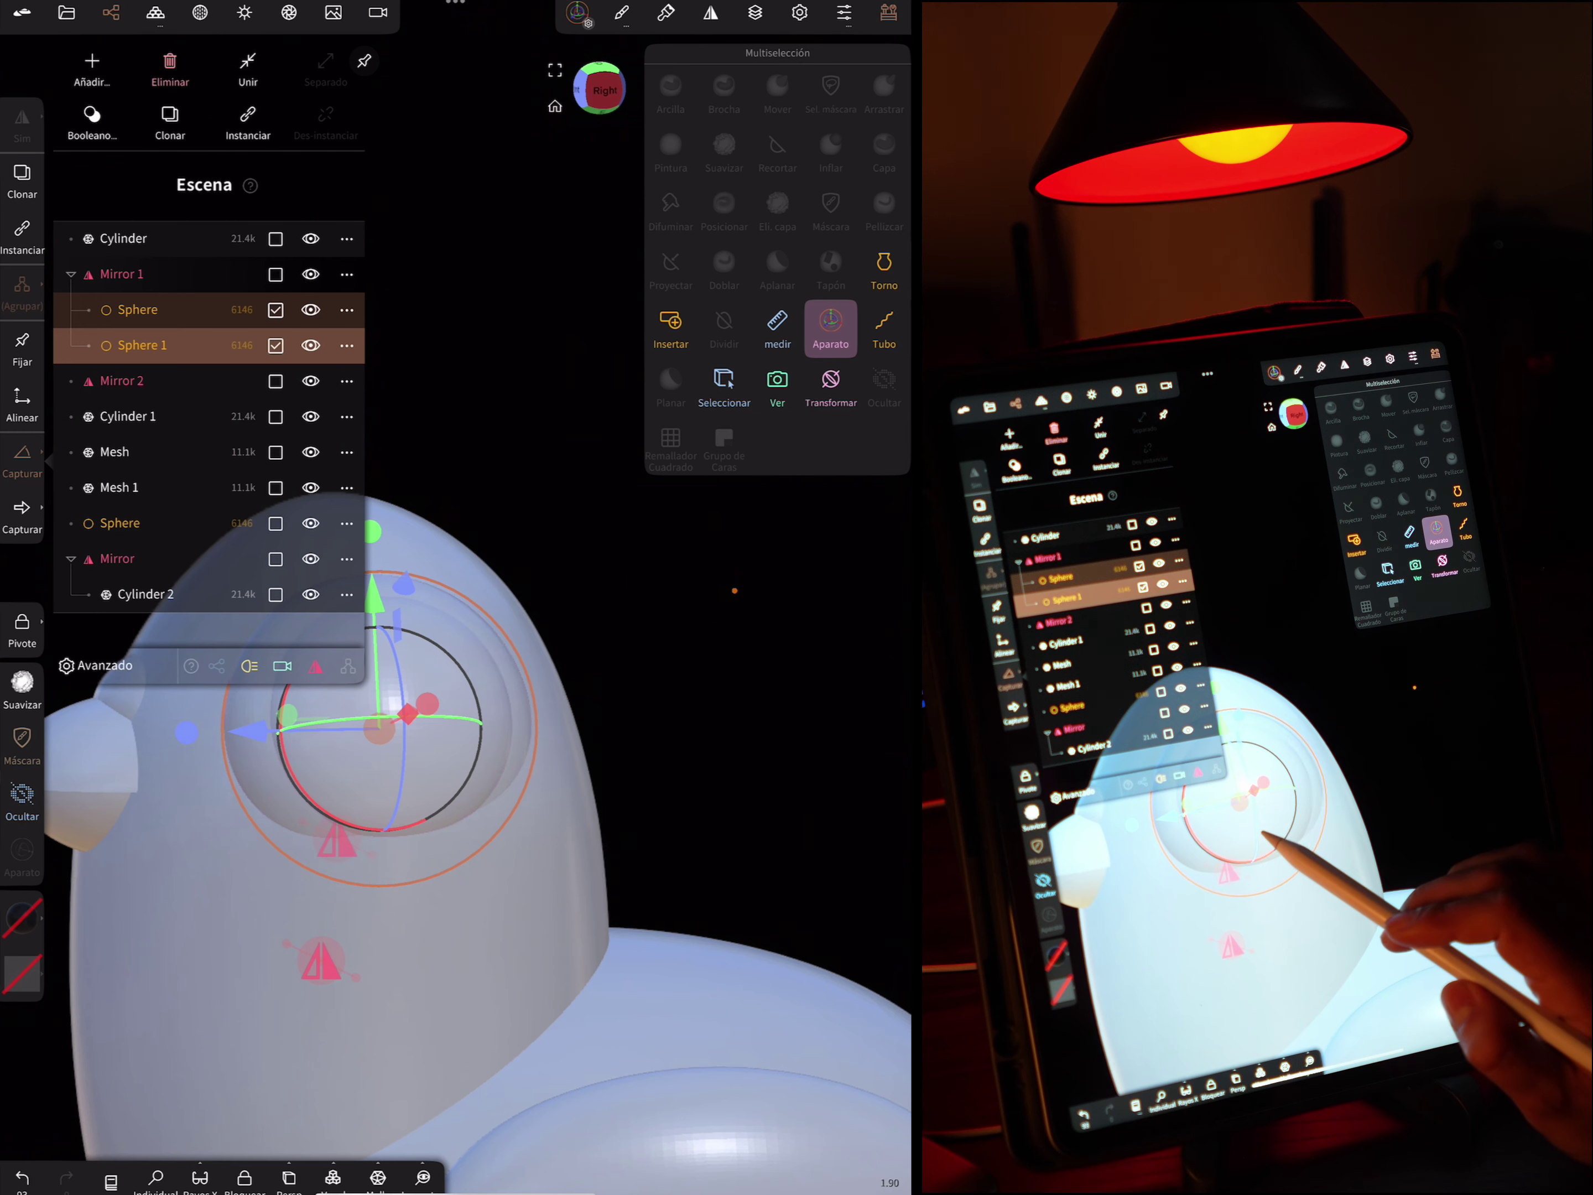
drag(415, 763, 405, 745)
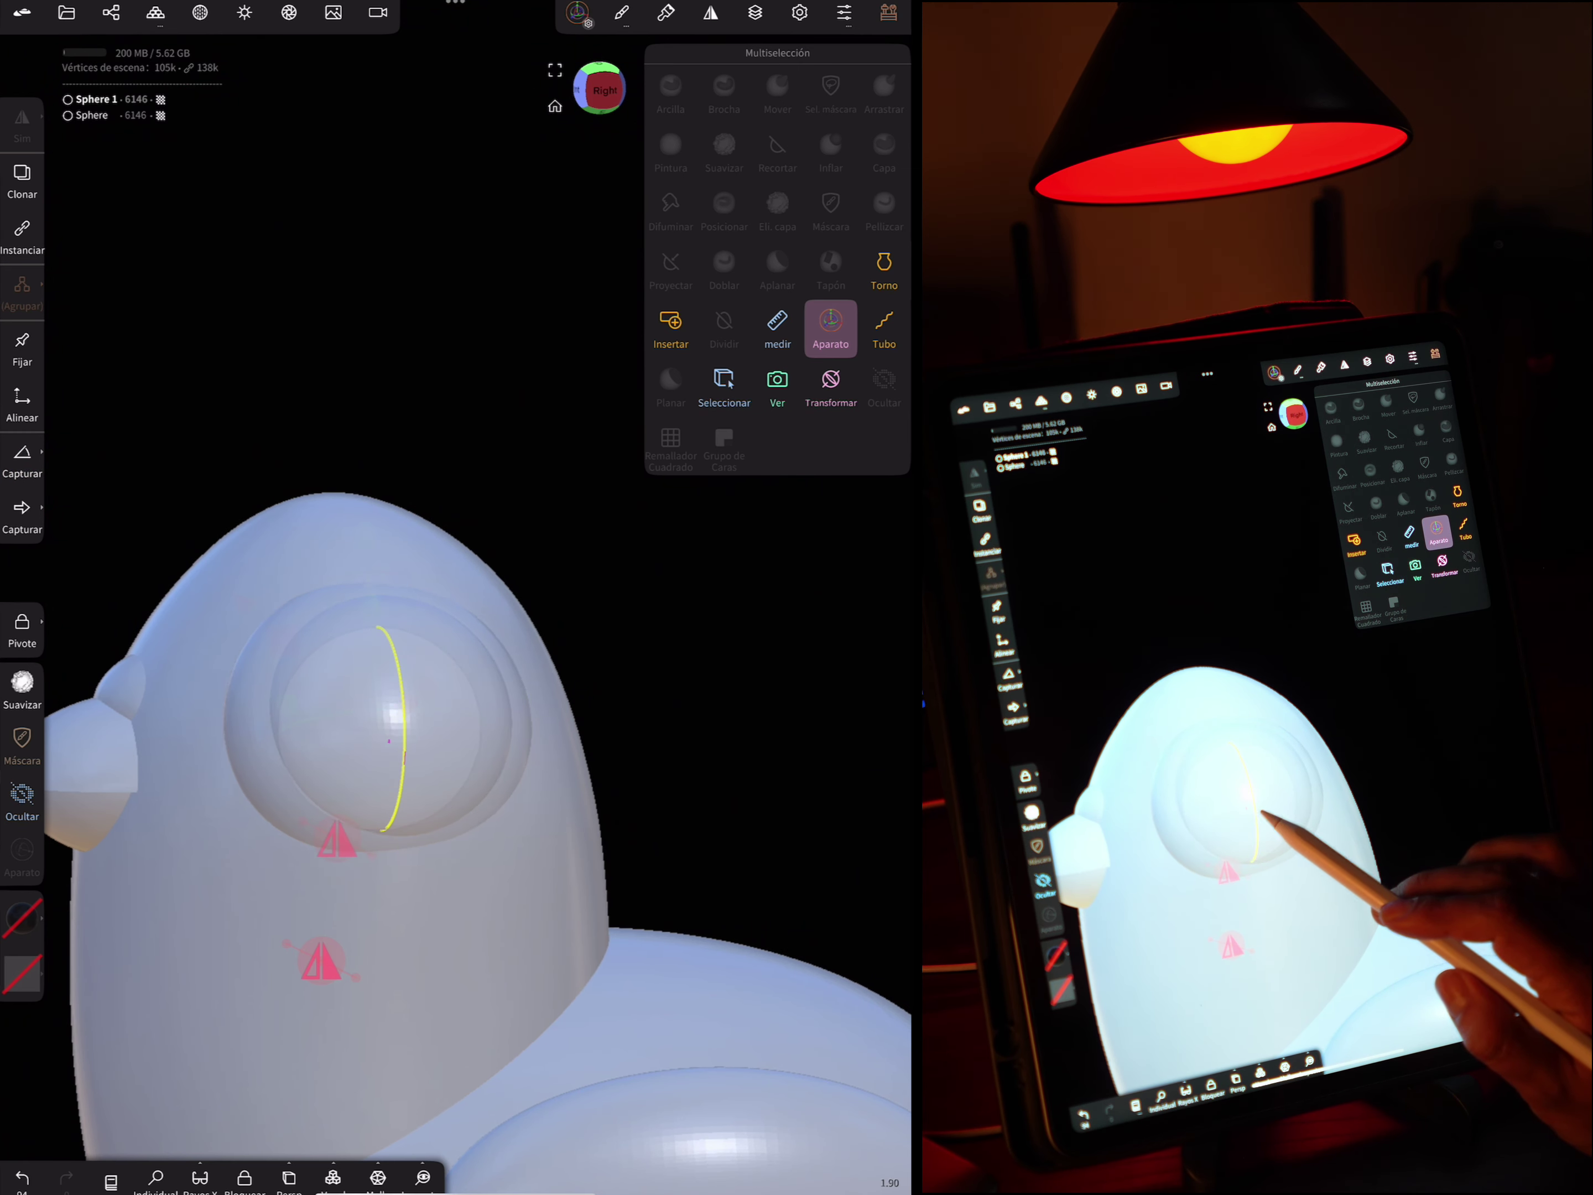
drag(521, 622, 579, 641)
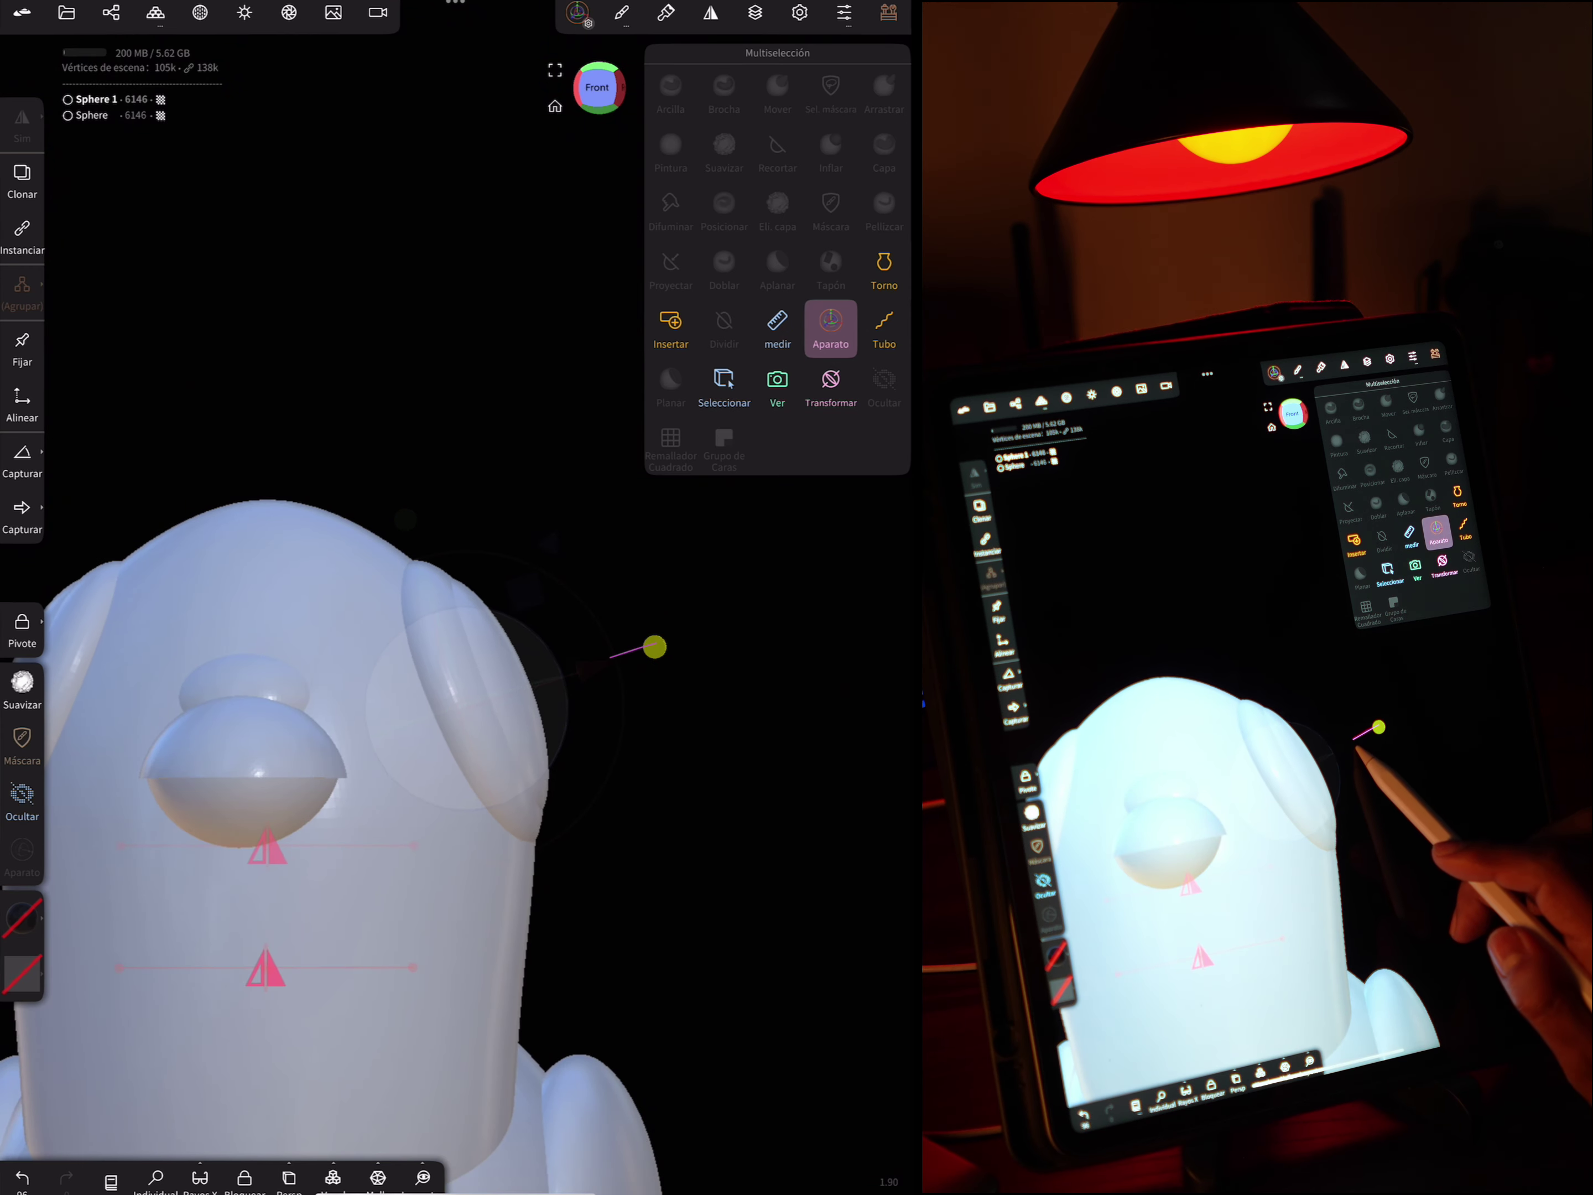
drag(724, 724, 636, 640)
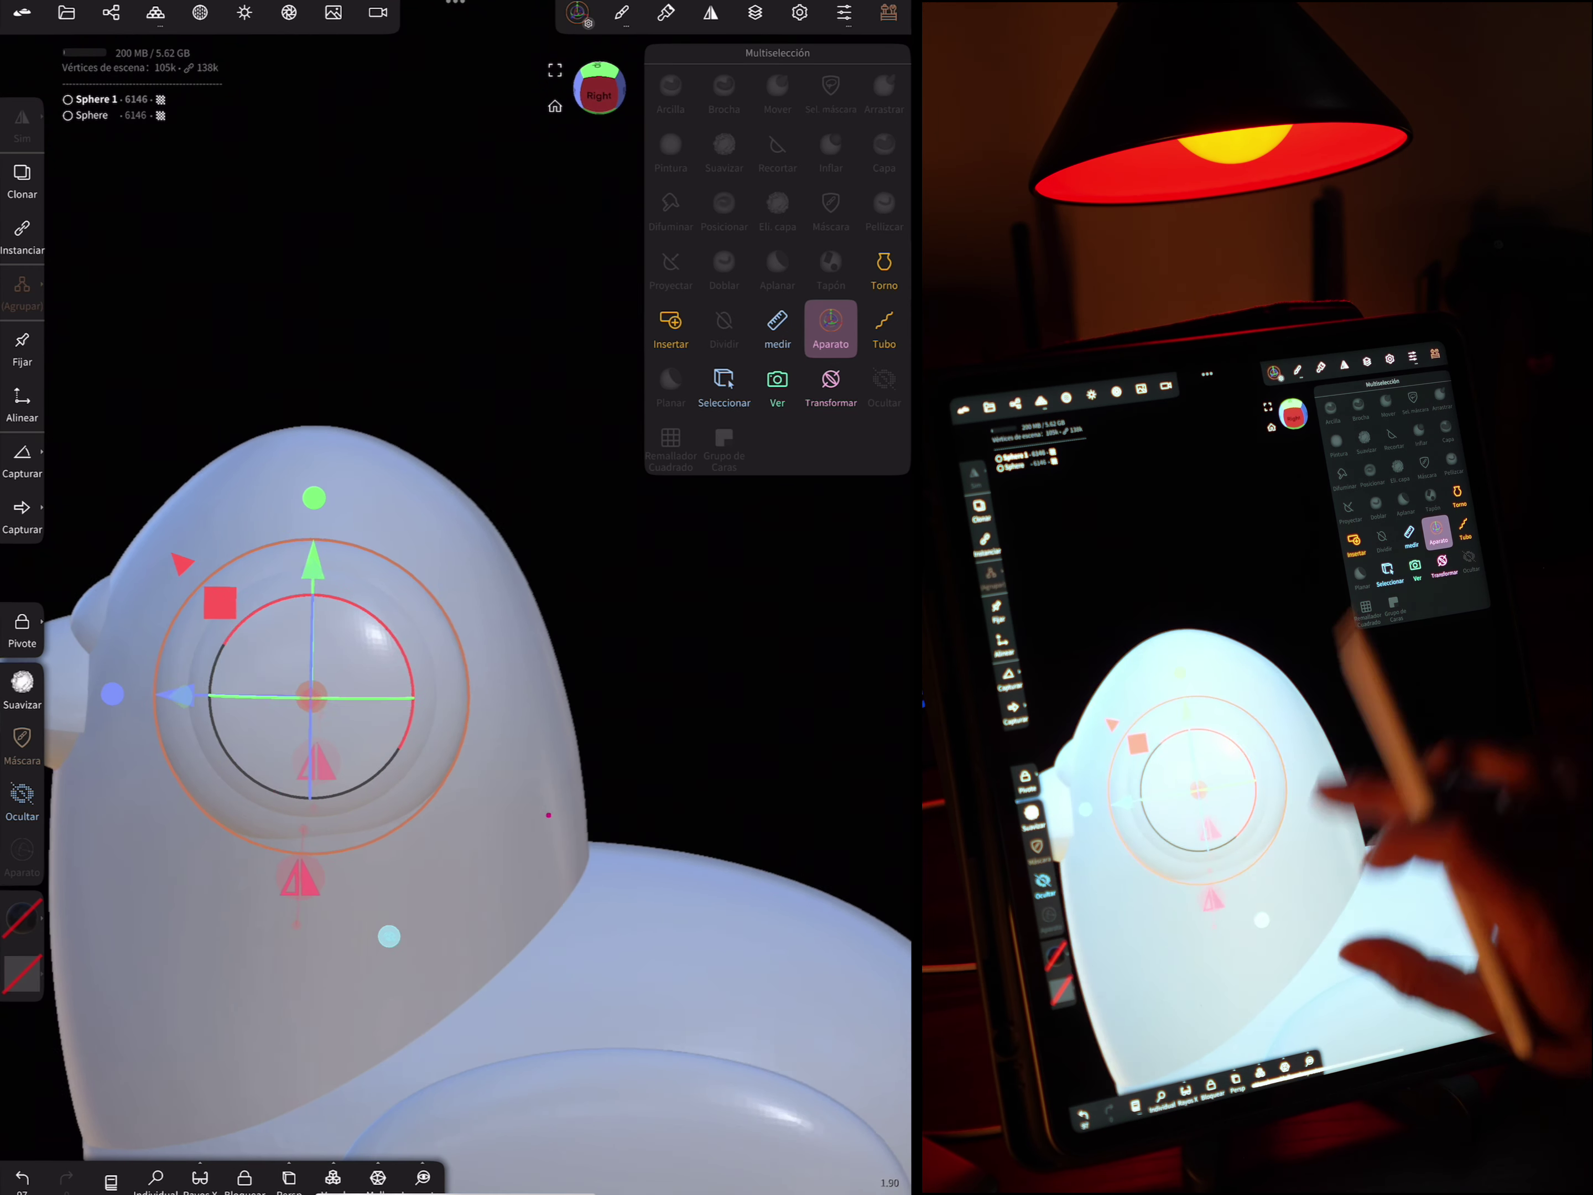
mouse_move(637, 639)
mouse_down()
mouse_move(594, 530)
mouse_move(786, 644)
mouse_move(662, 843)
mouse_move(739, 537)
mouse_move(824, 496)
mouse_move(547, 516)
mouse_move(482, 893)
mouse_move(601, 765)
mouse_move(519, 925)
mouse_move(526, 644)
mouse_up()
Draw a Tube curve on the bird's back, tapering its Radio to a teardrop point
click(618, 98)
middle_drag(618, 550, 510, 585)
click(884, 325)
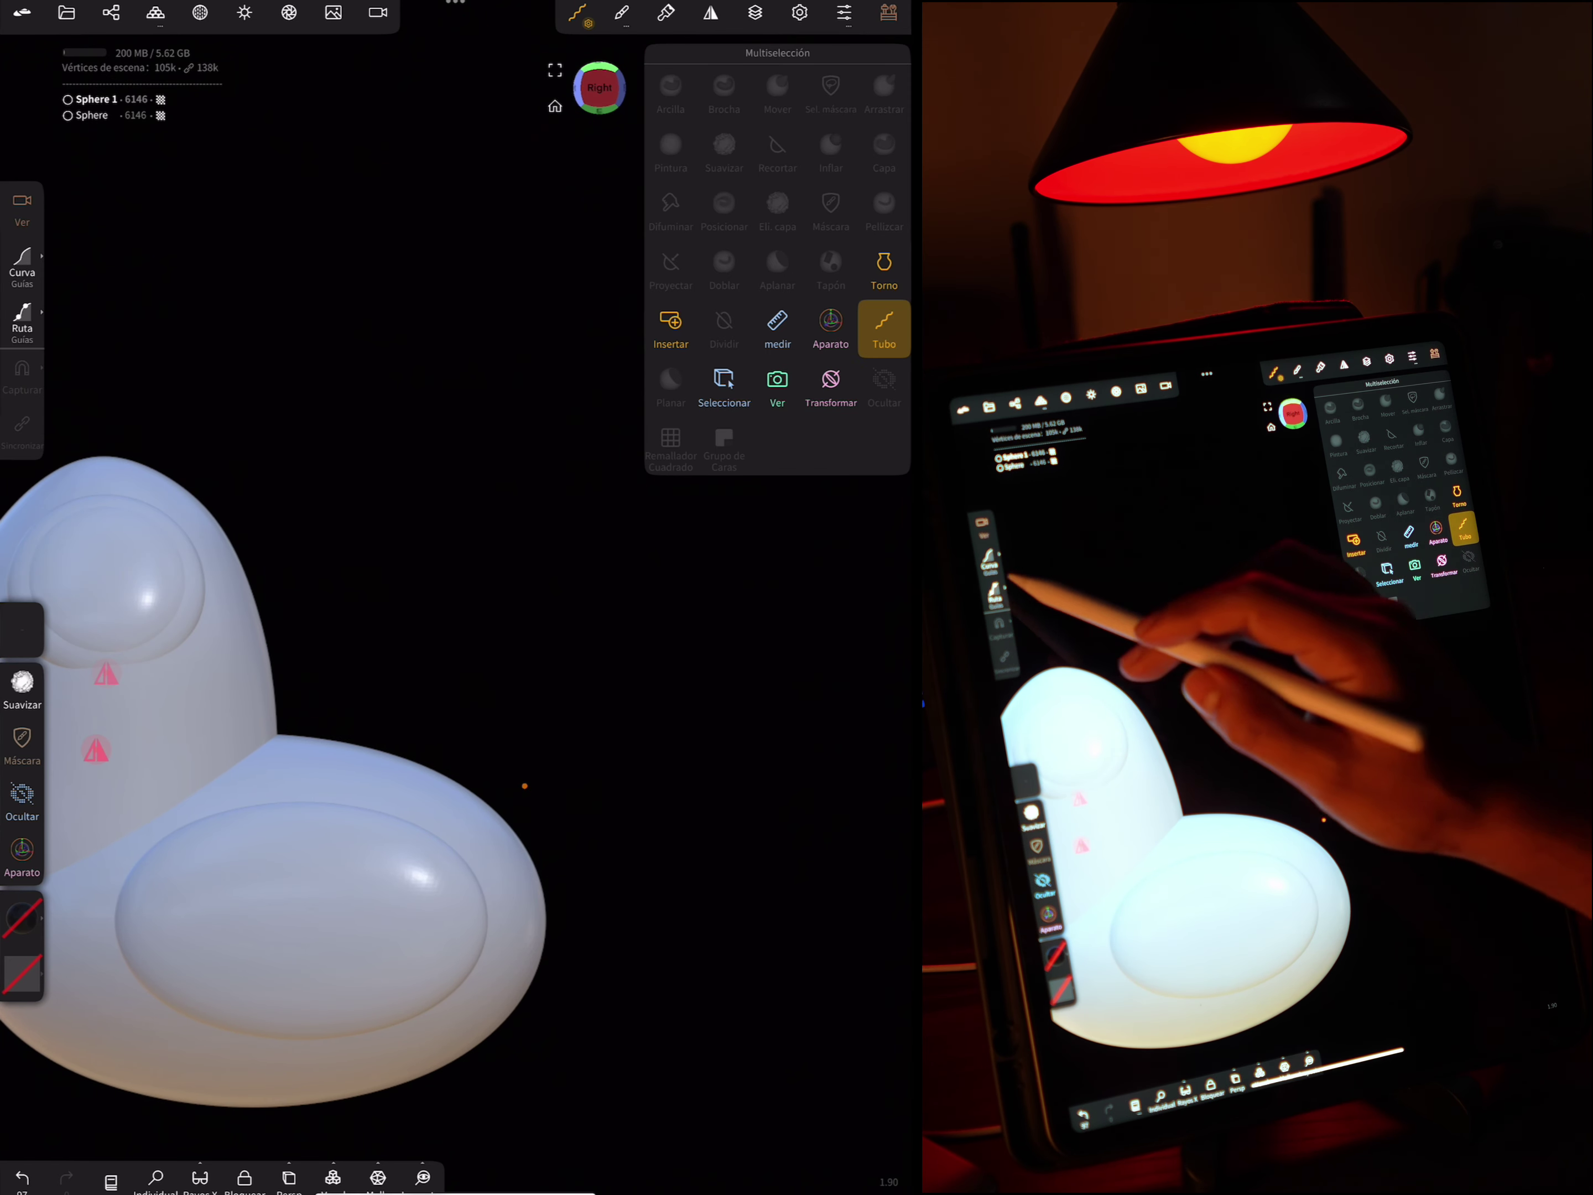
click(22, 264)
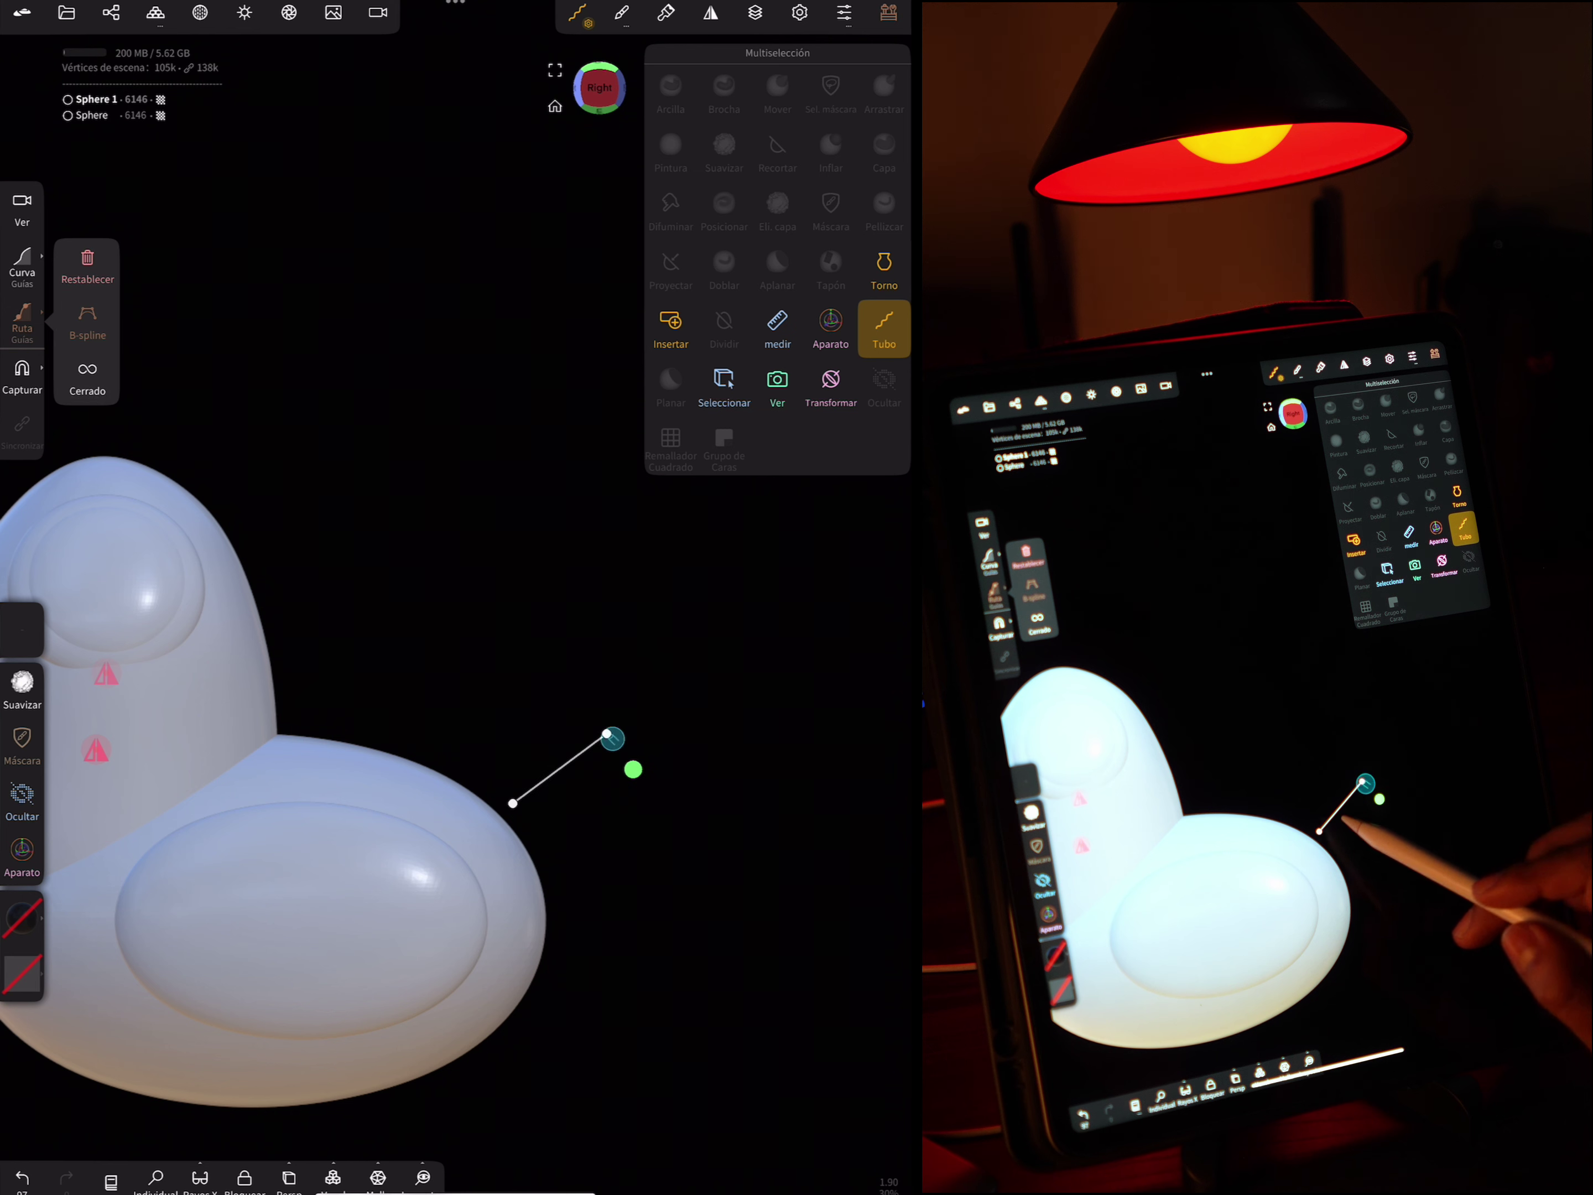
scroll(659, 848, up, 5)
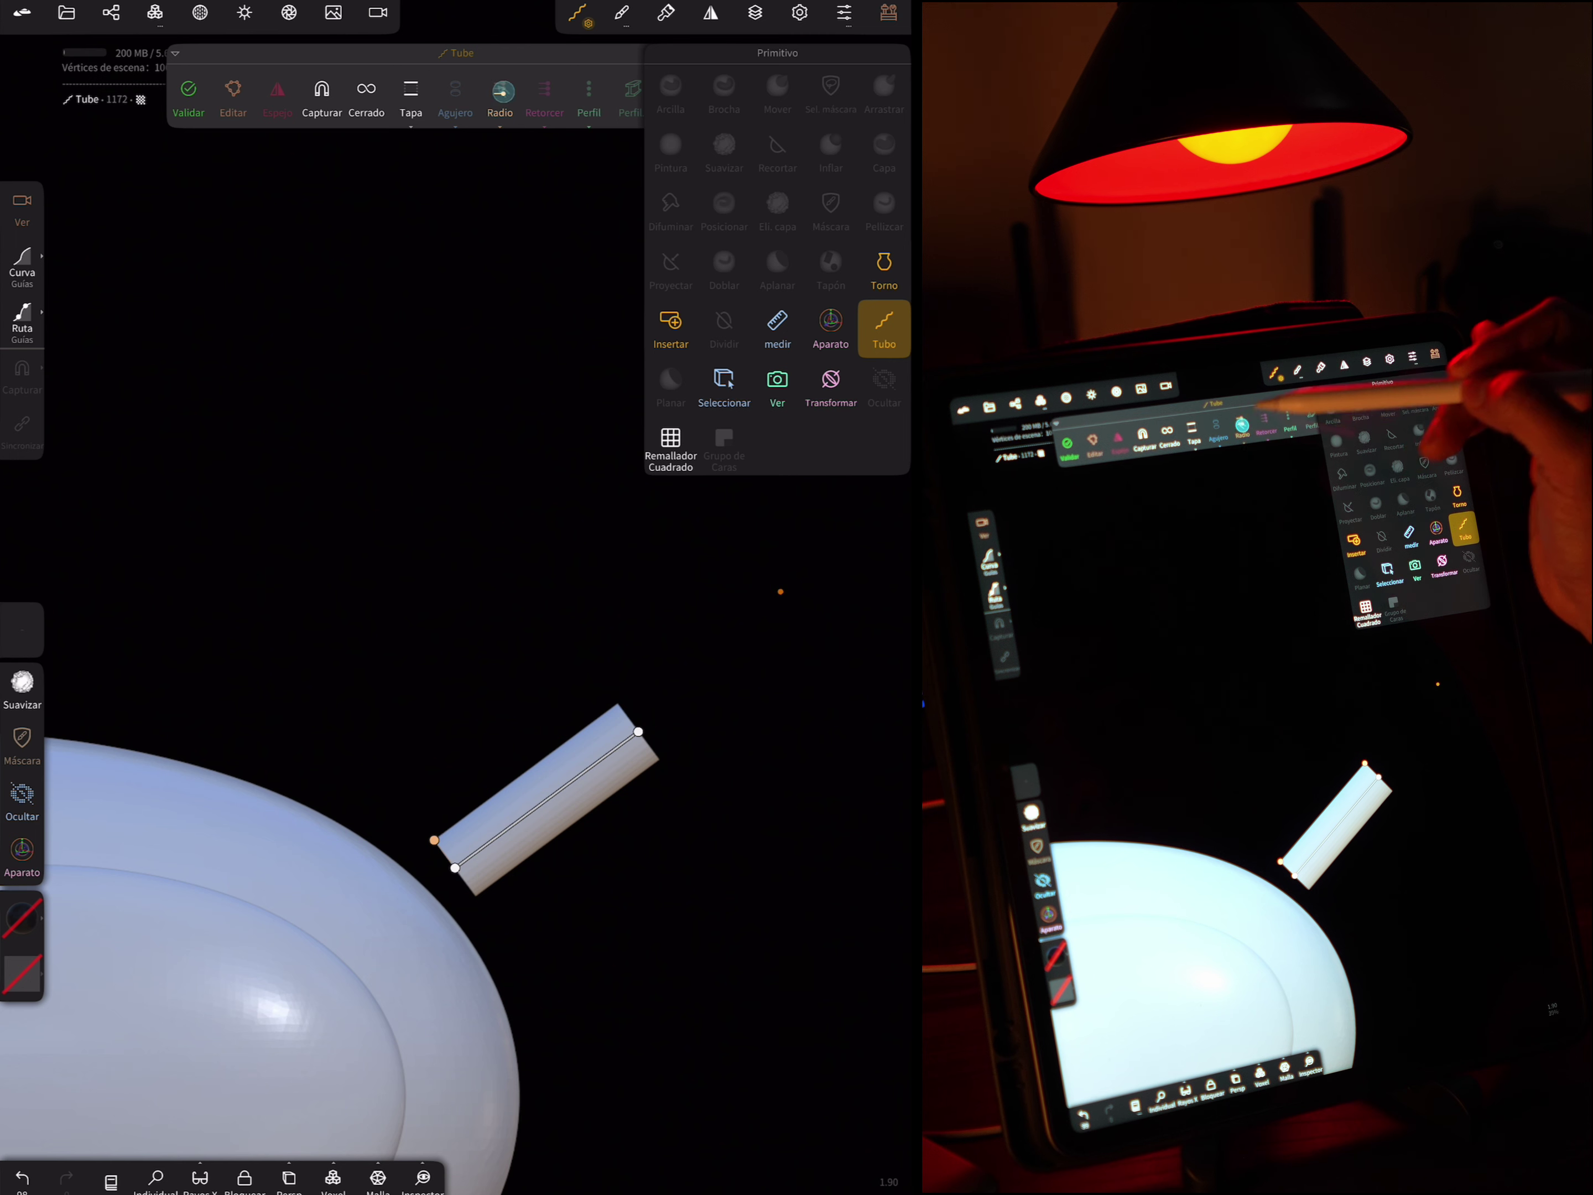
click(501, 90)
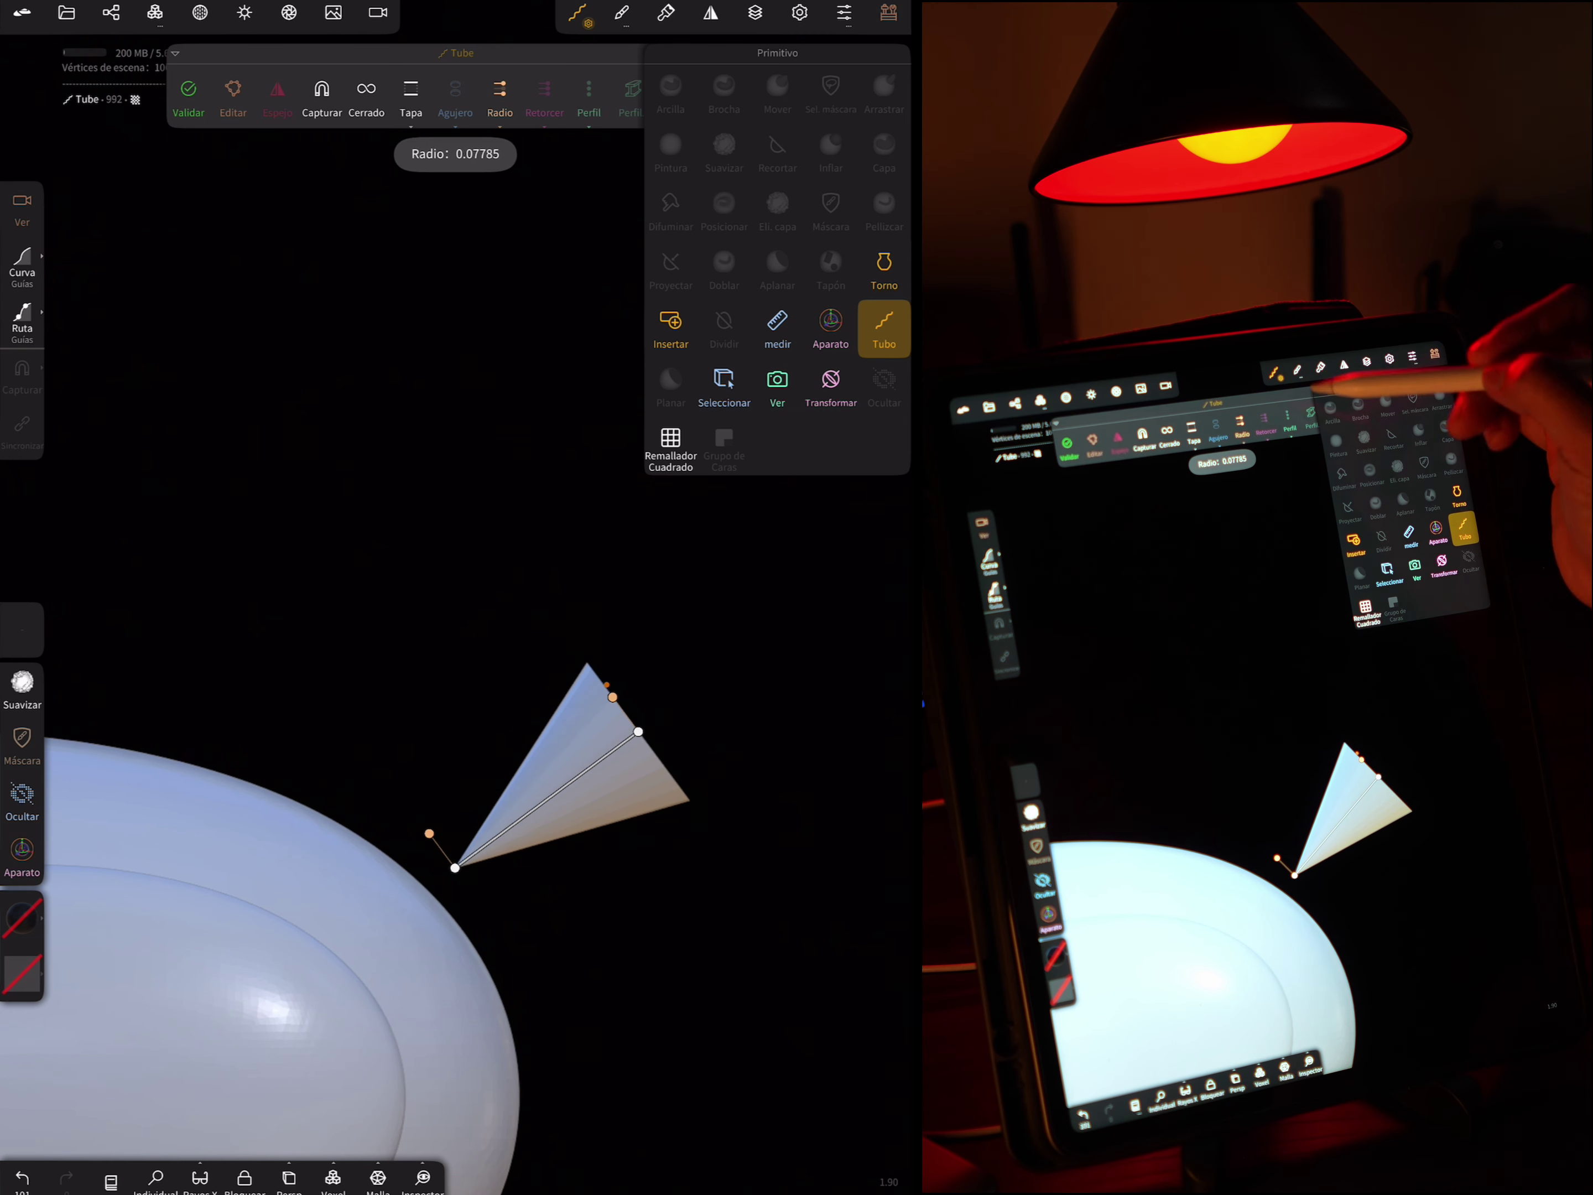
Set the tube's Postsubdivisión to 3 and División X to 4
click(889, 12)
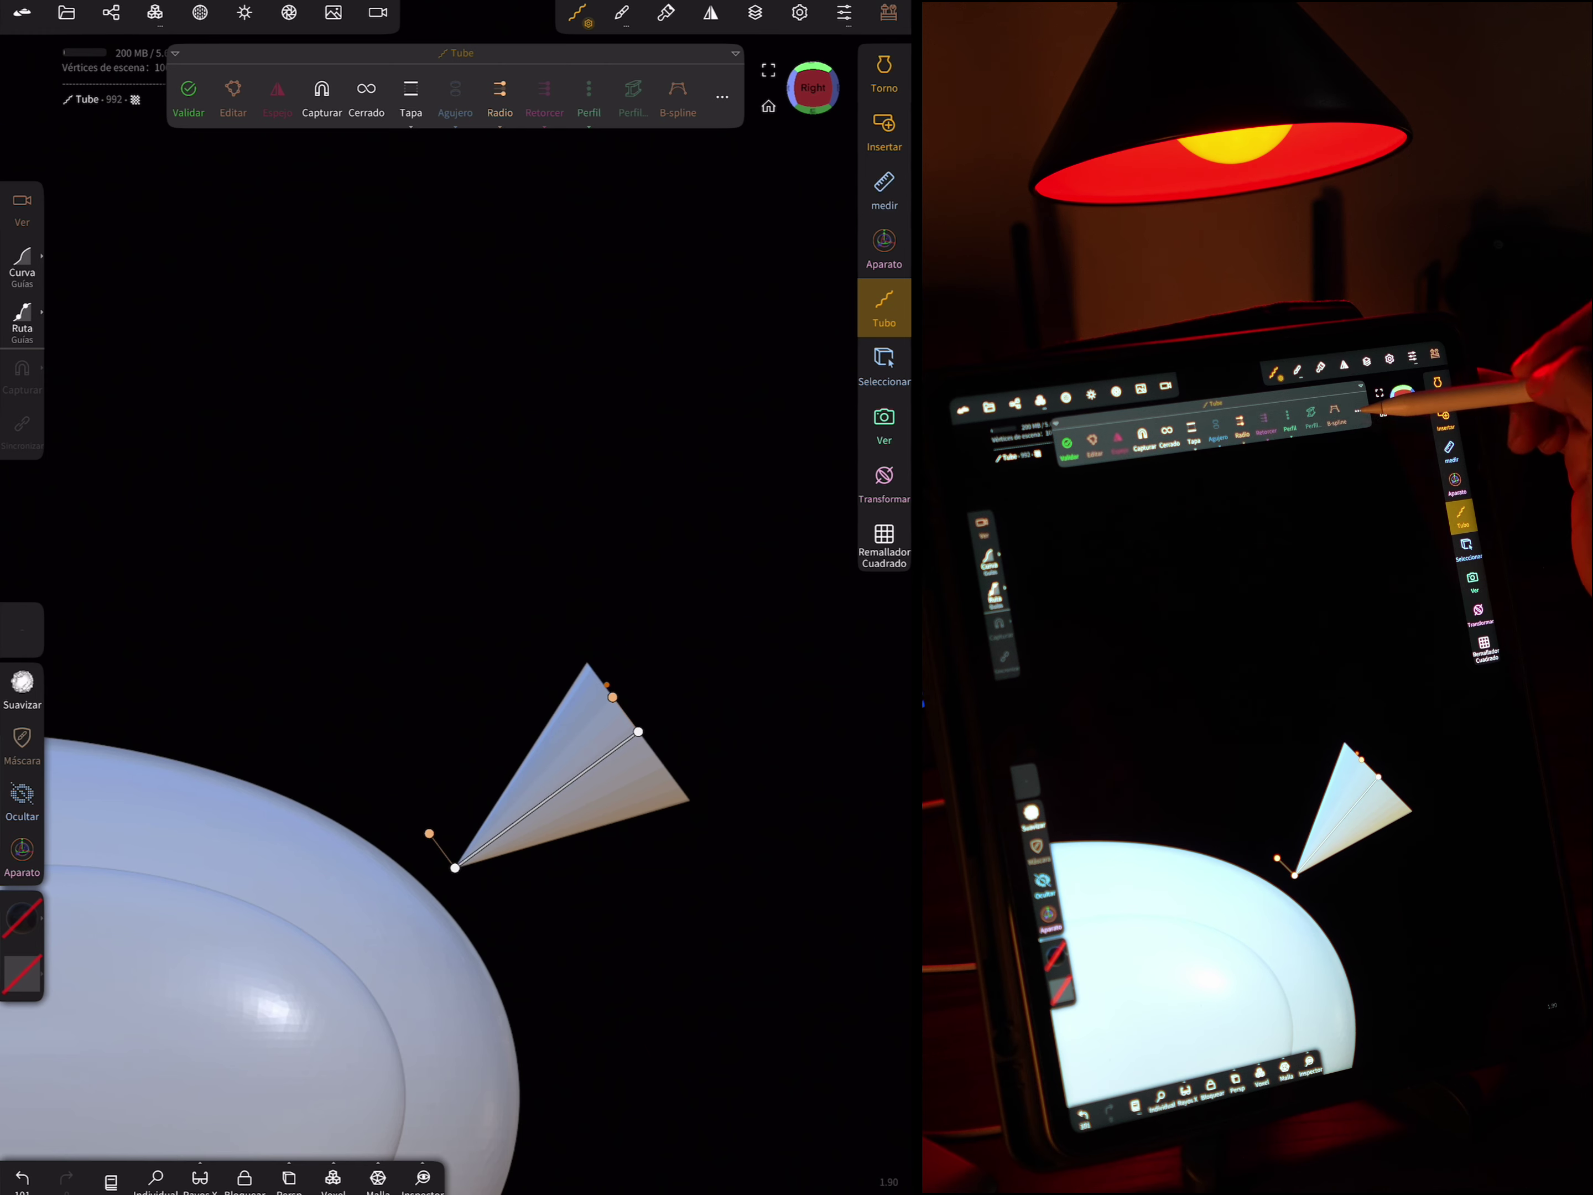
click(722, 96)
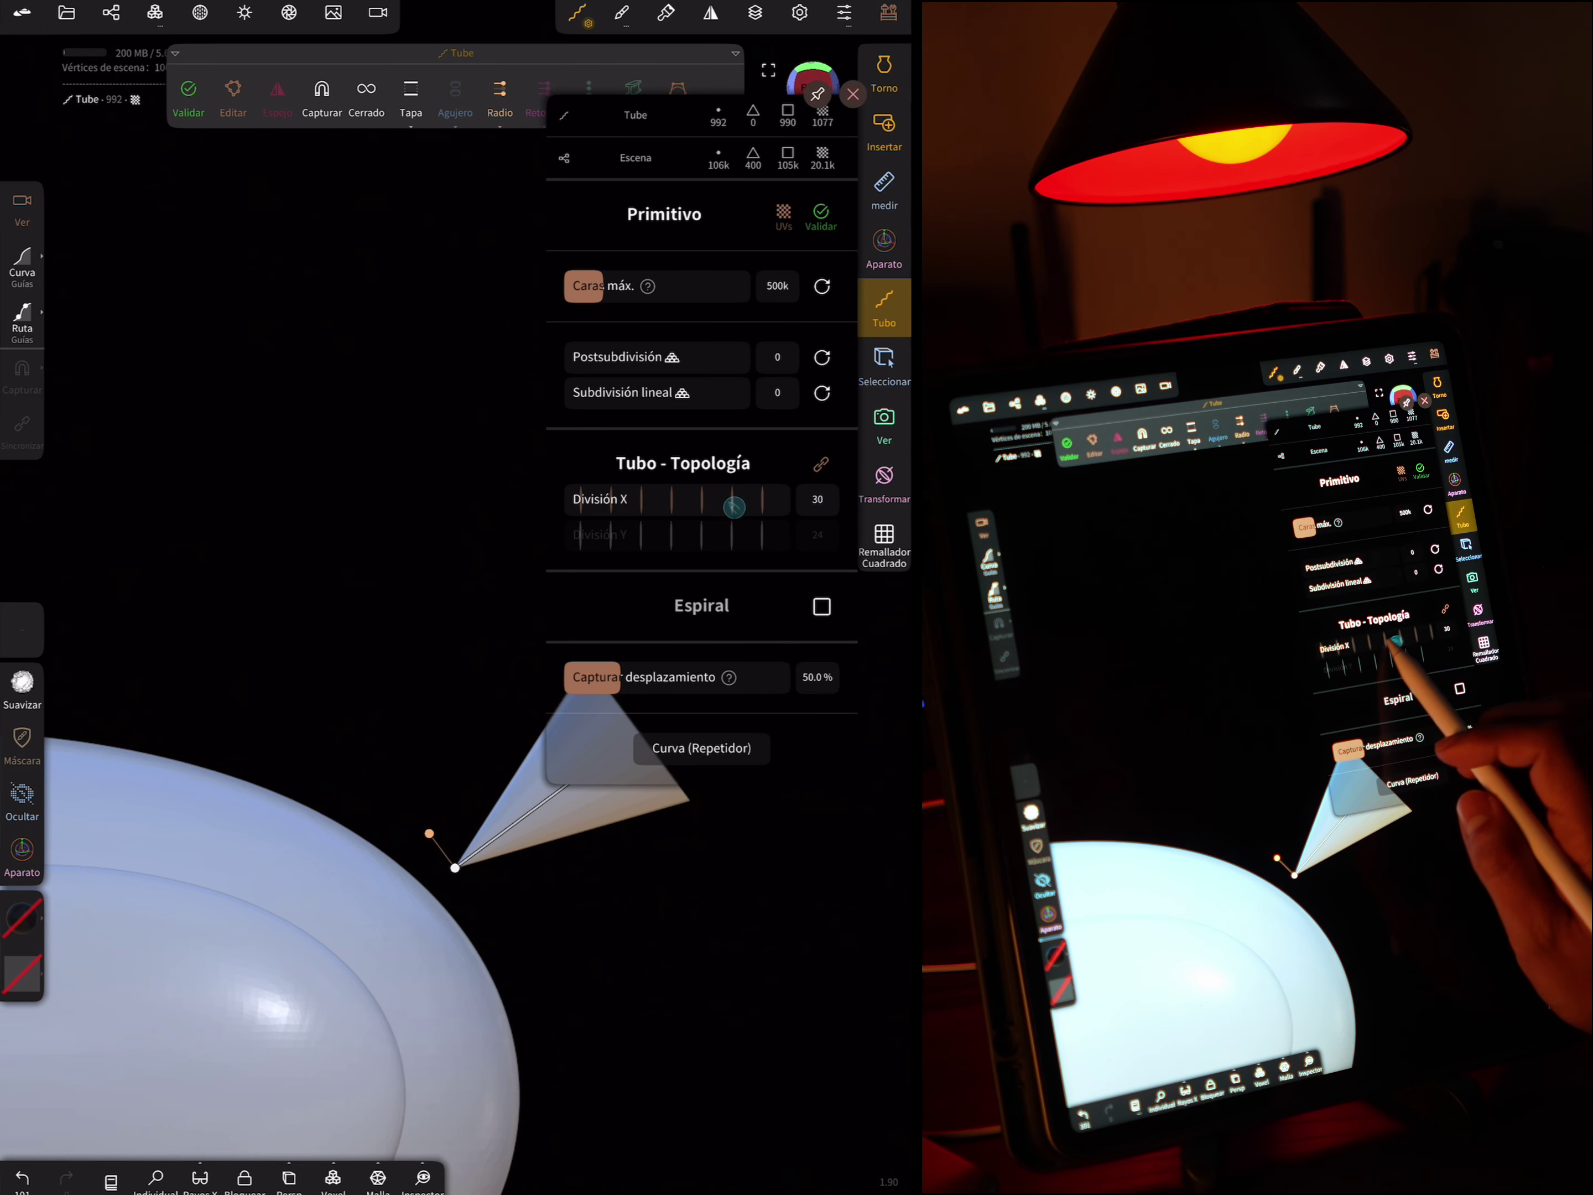
drag(578, 357, 634, 357)
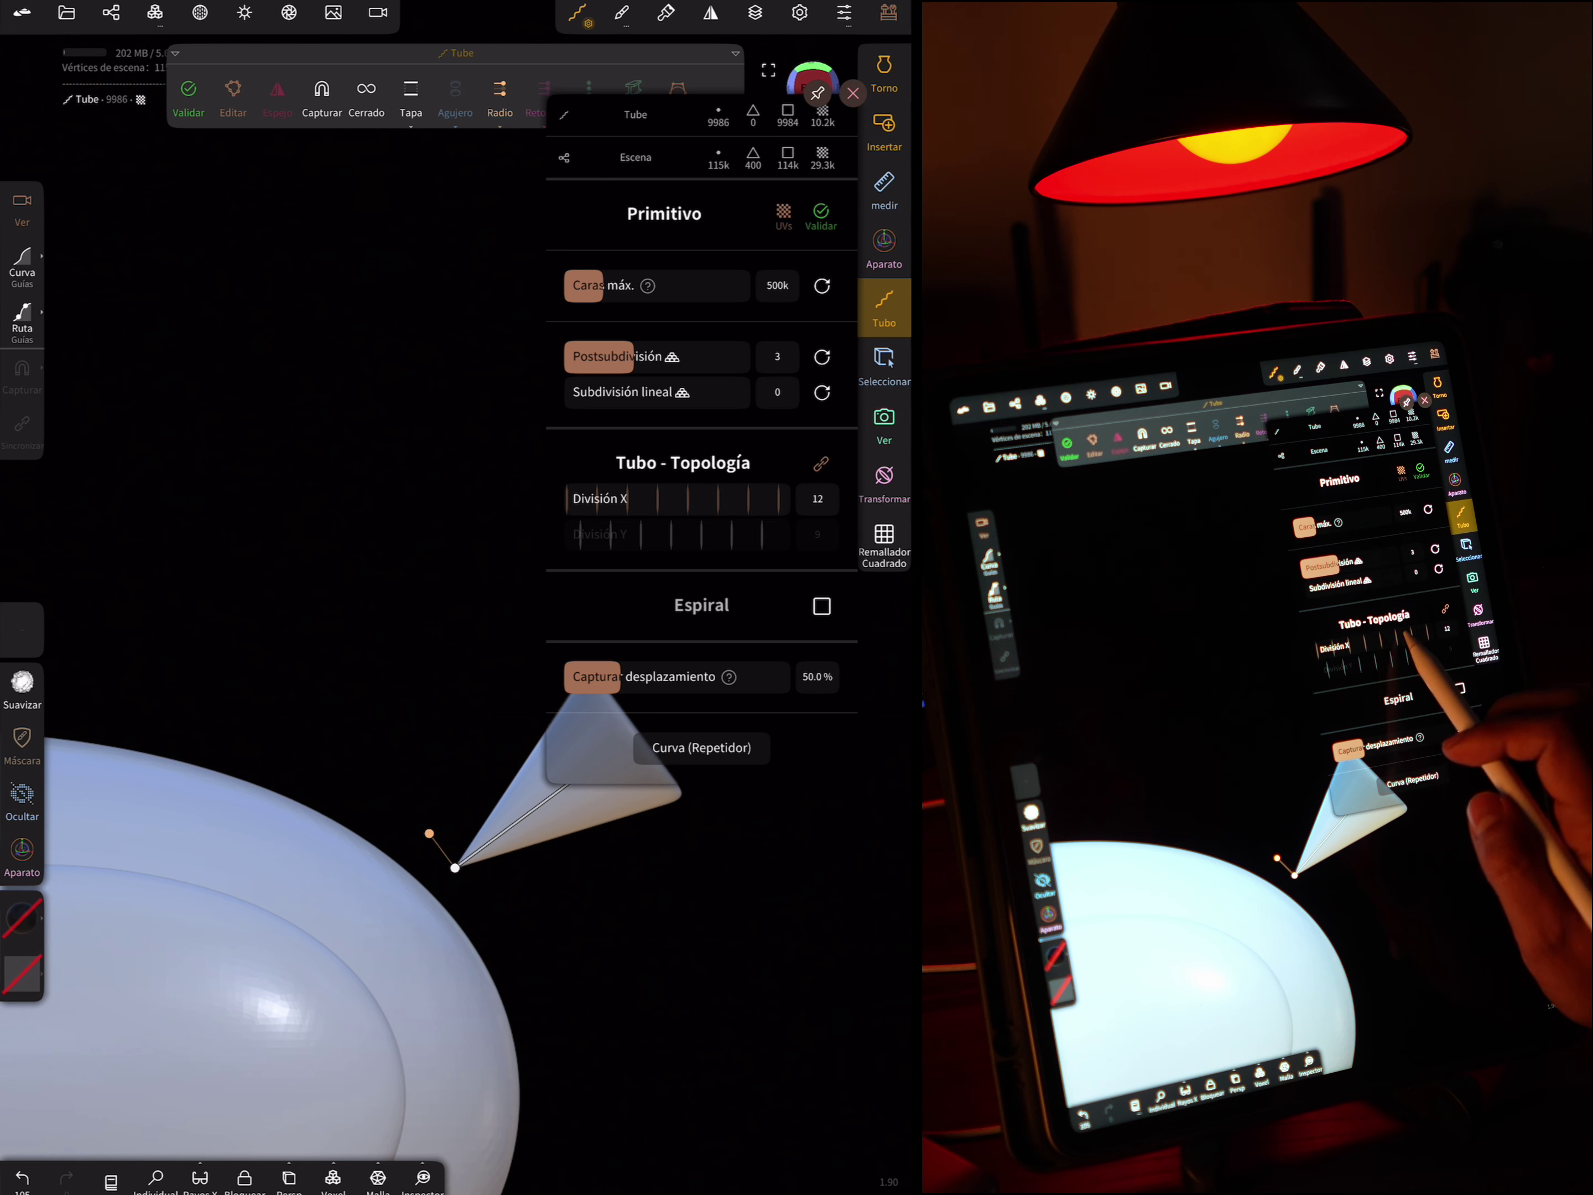
drag(727, 499, 594, 514)
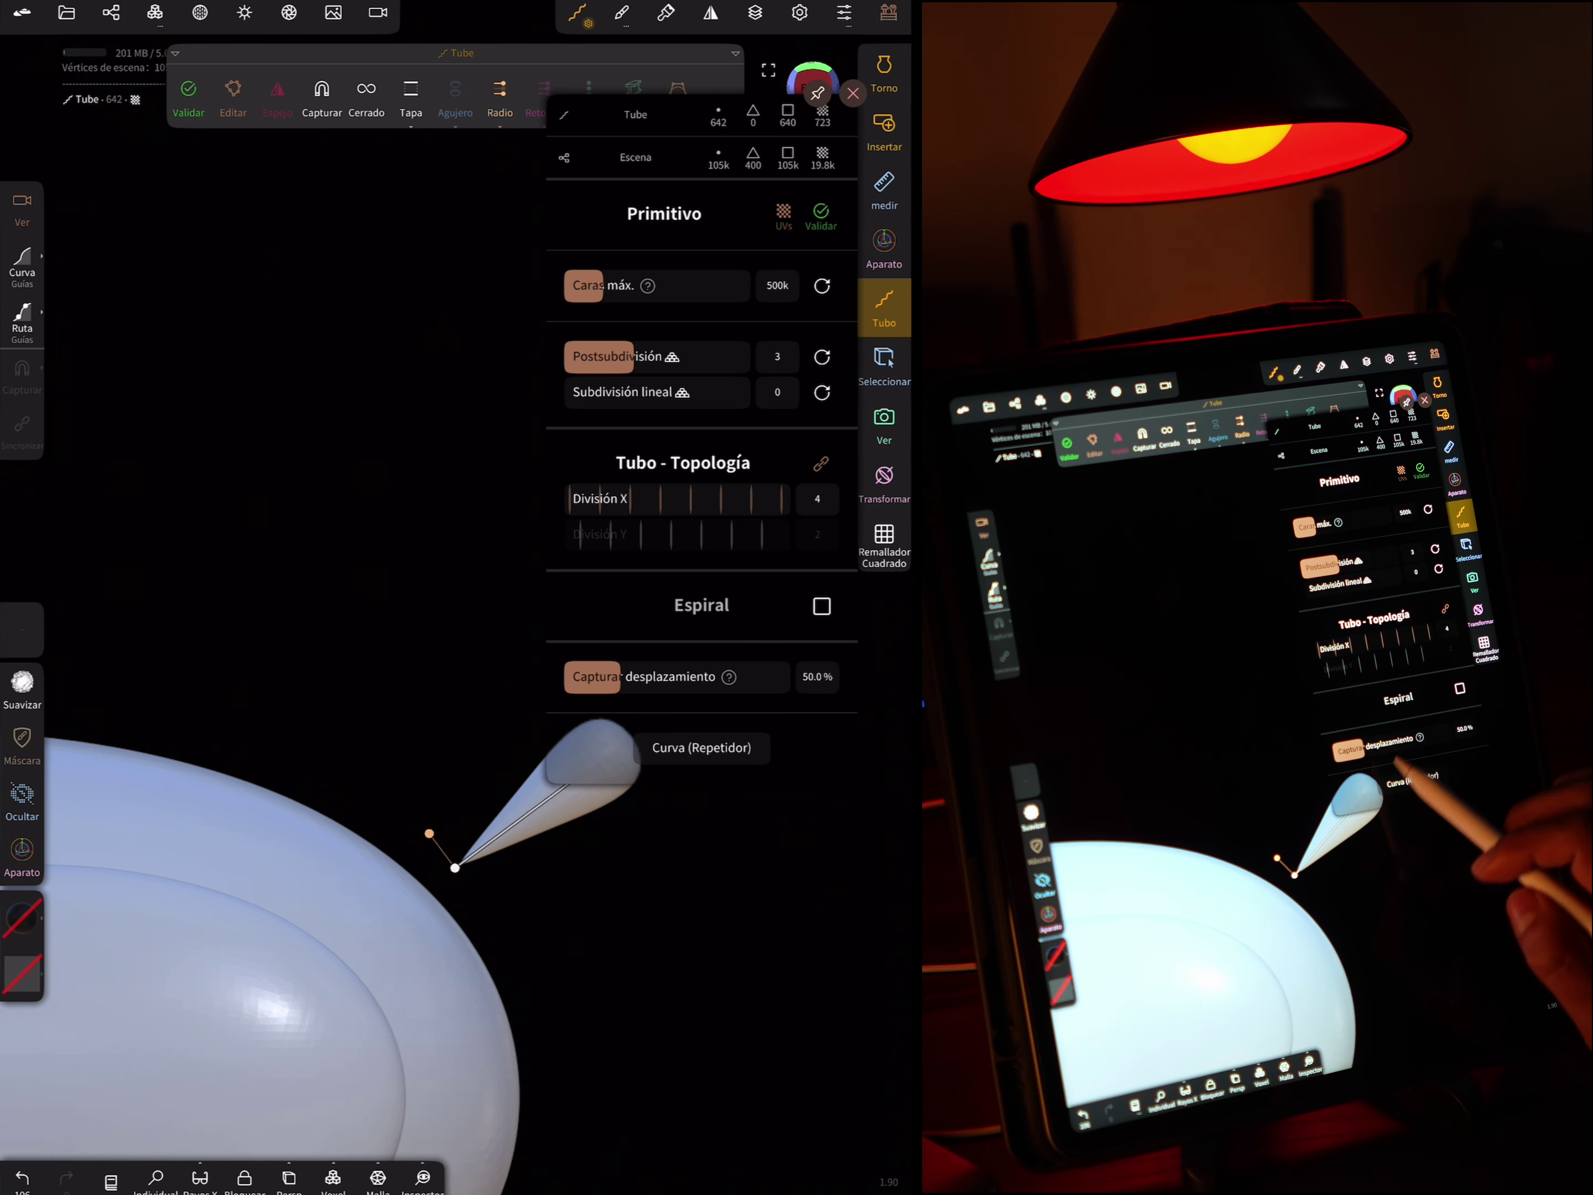
click(658, 825)
mouse_move(658, 825)
mouse_down()
mouse_move(699, 627)
mouse_move(732, 665)
mouse_up()
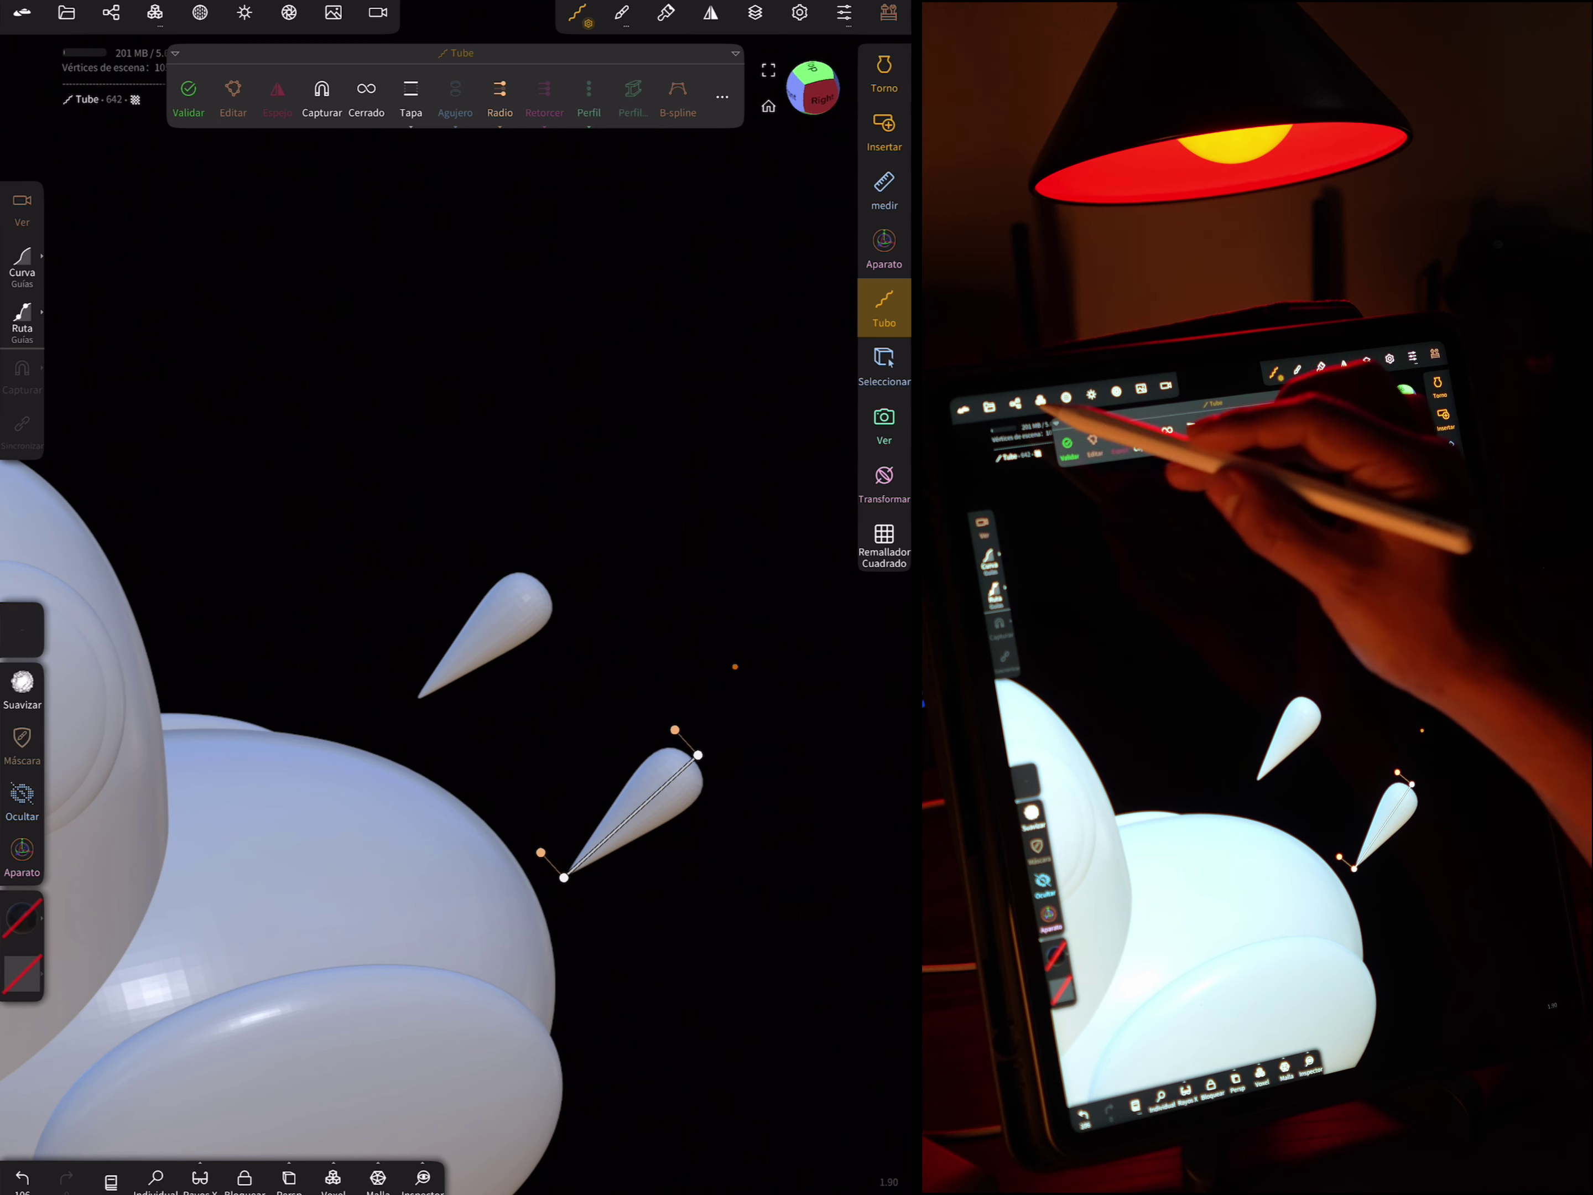
click(115, 16)
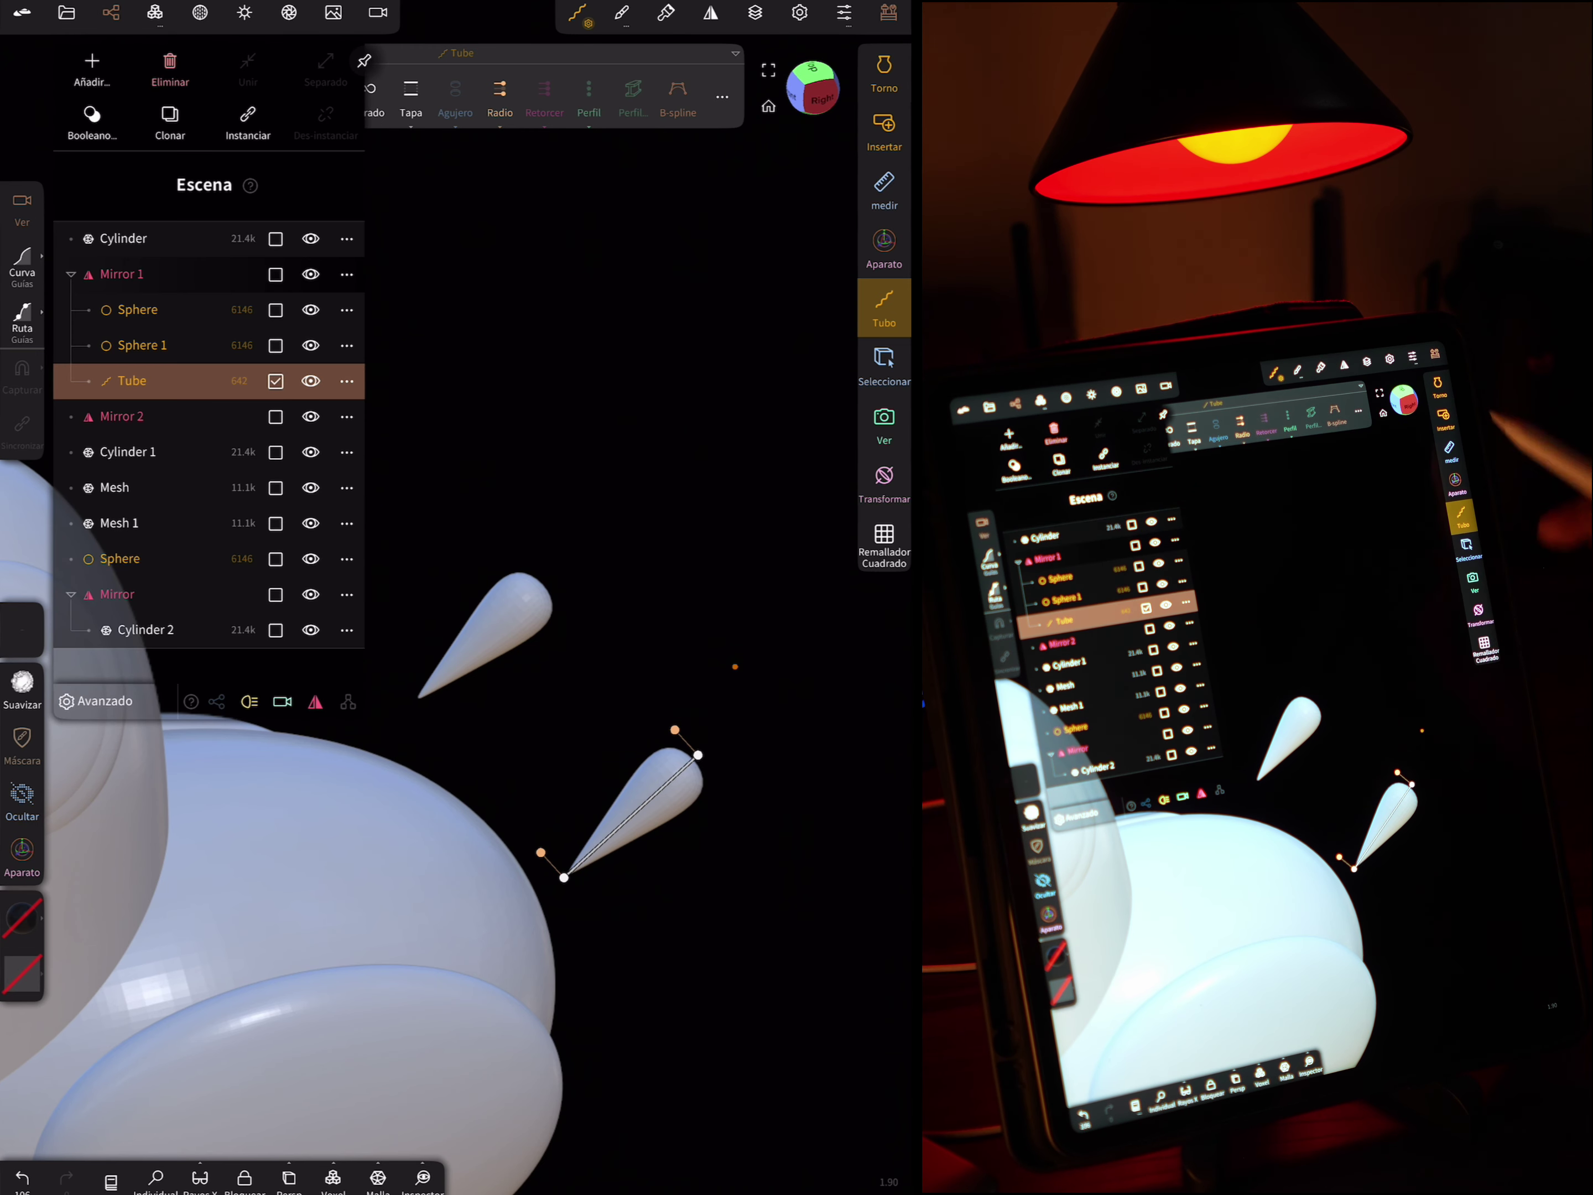
Move the mirrored tube feathers into place behind the body using world-aligned axes
click(884, 246)
drag(629, 933, 556, 868)
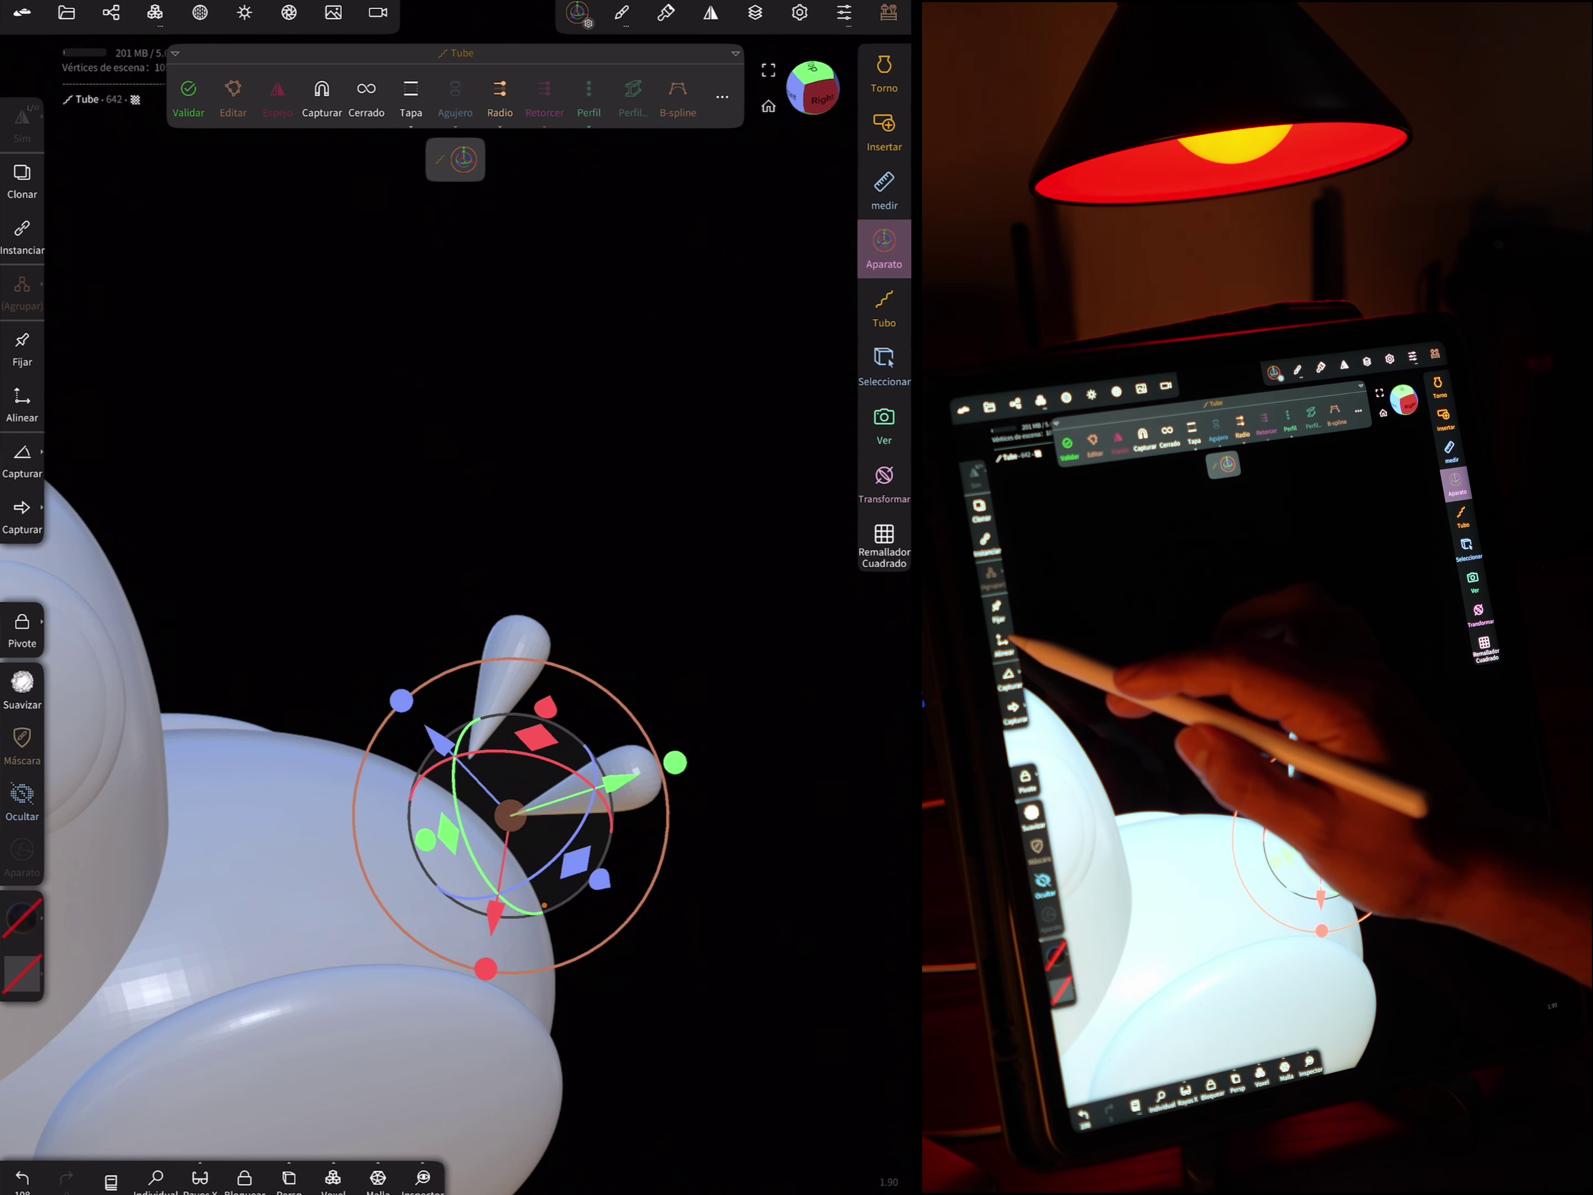
click(21, 399)
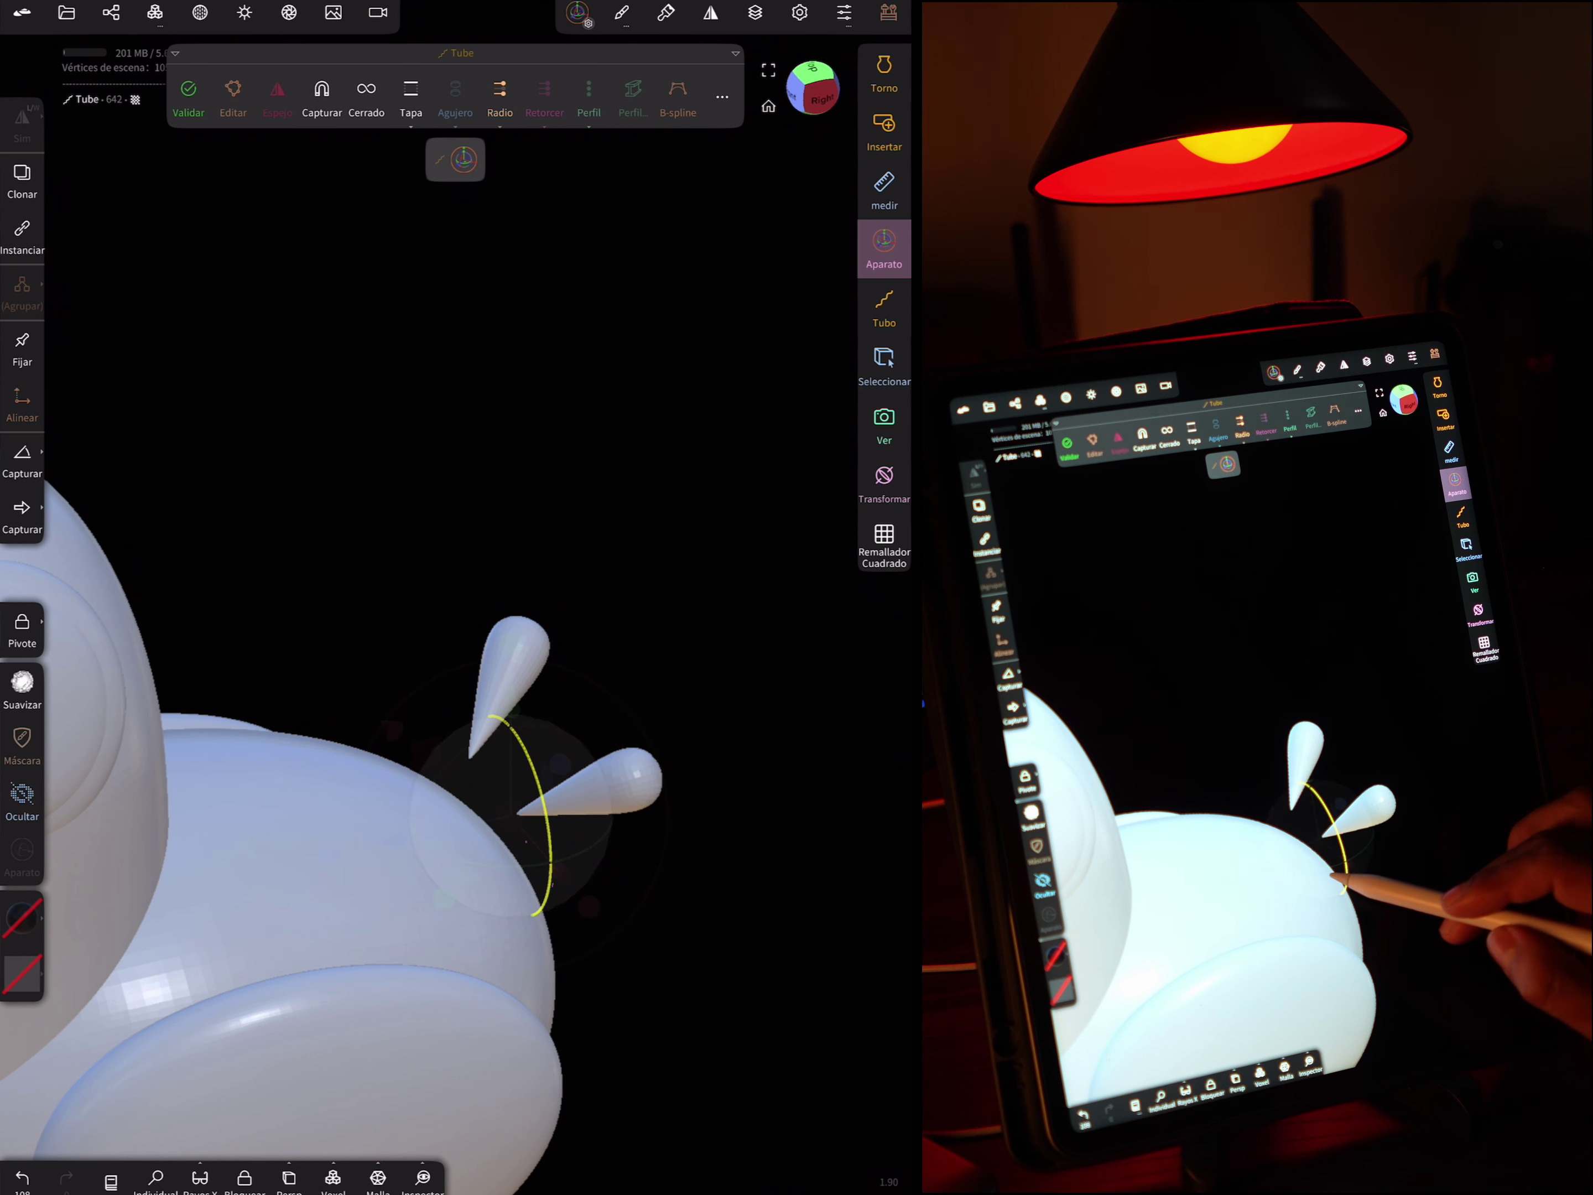
drag(560, 875, 538, 850)
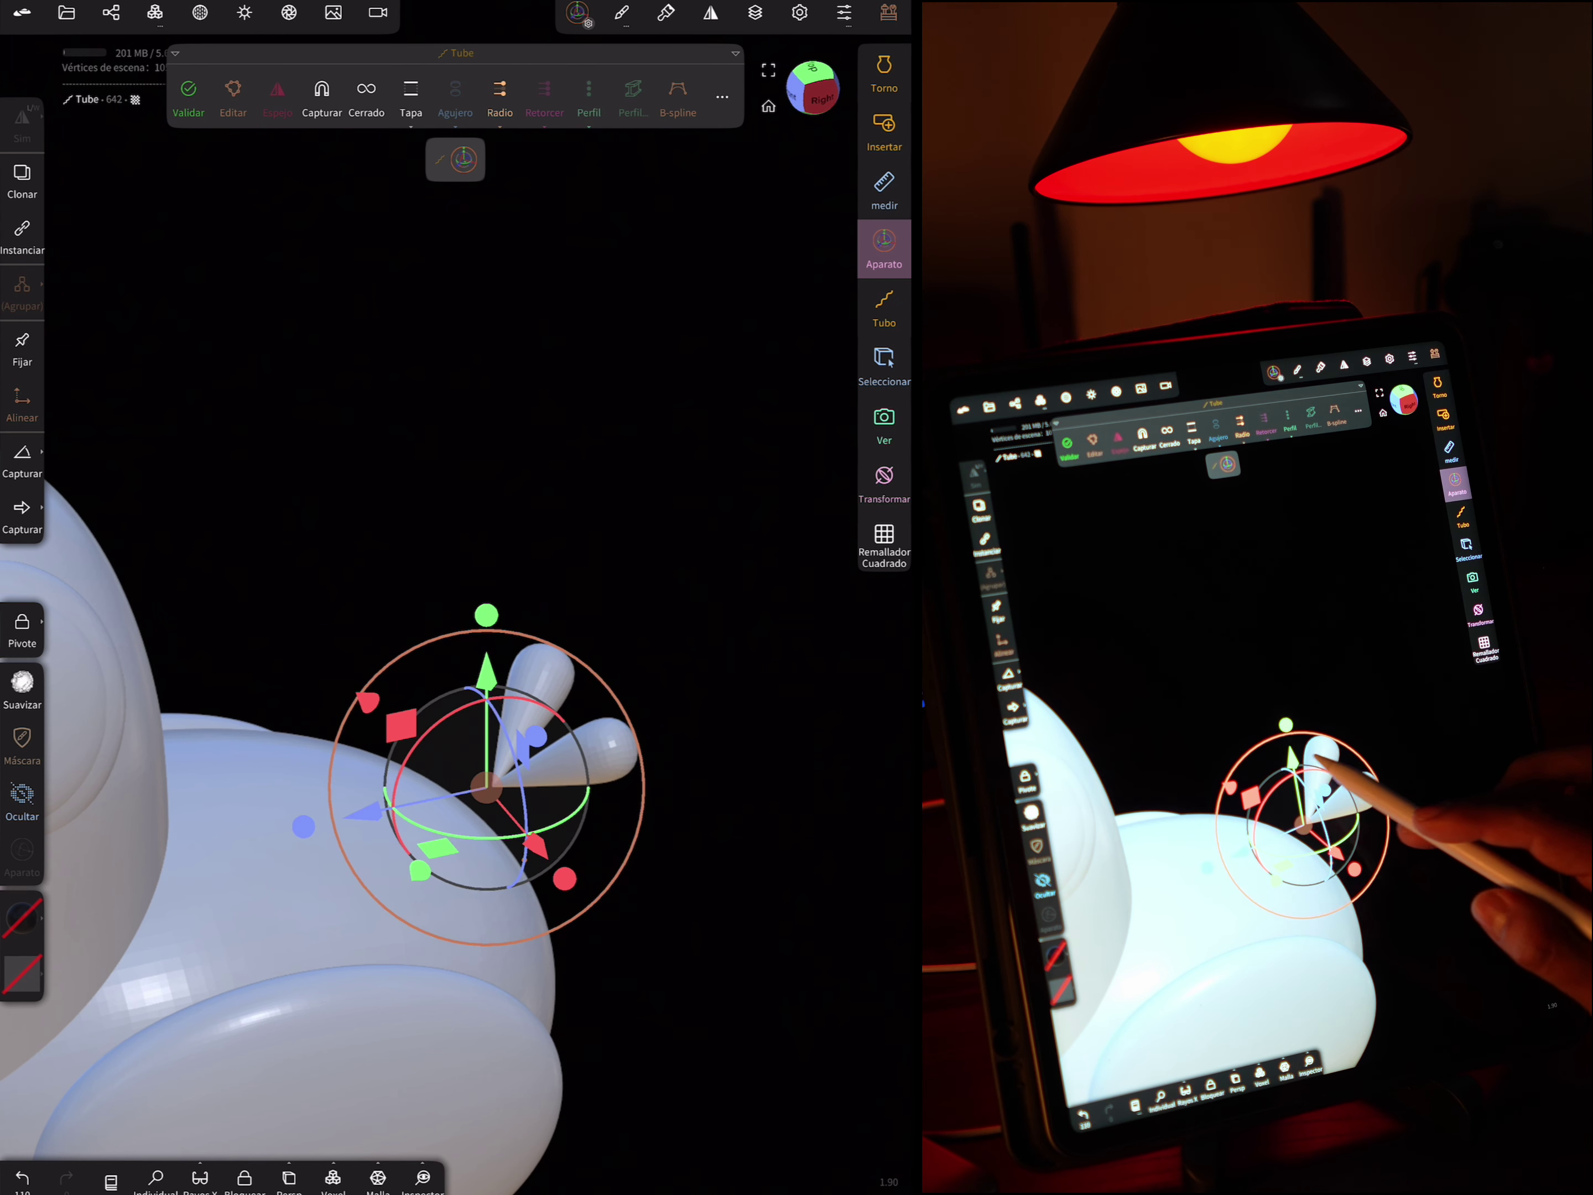
drag(486, 672, 486, 694)
drag(361, 864, 337, 879)
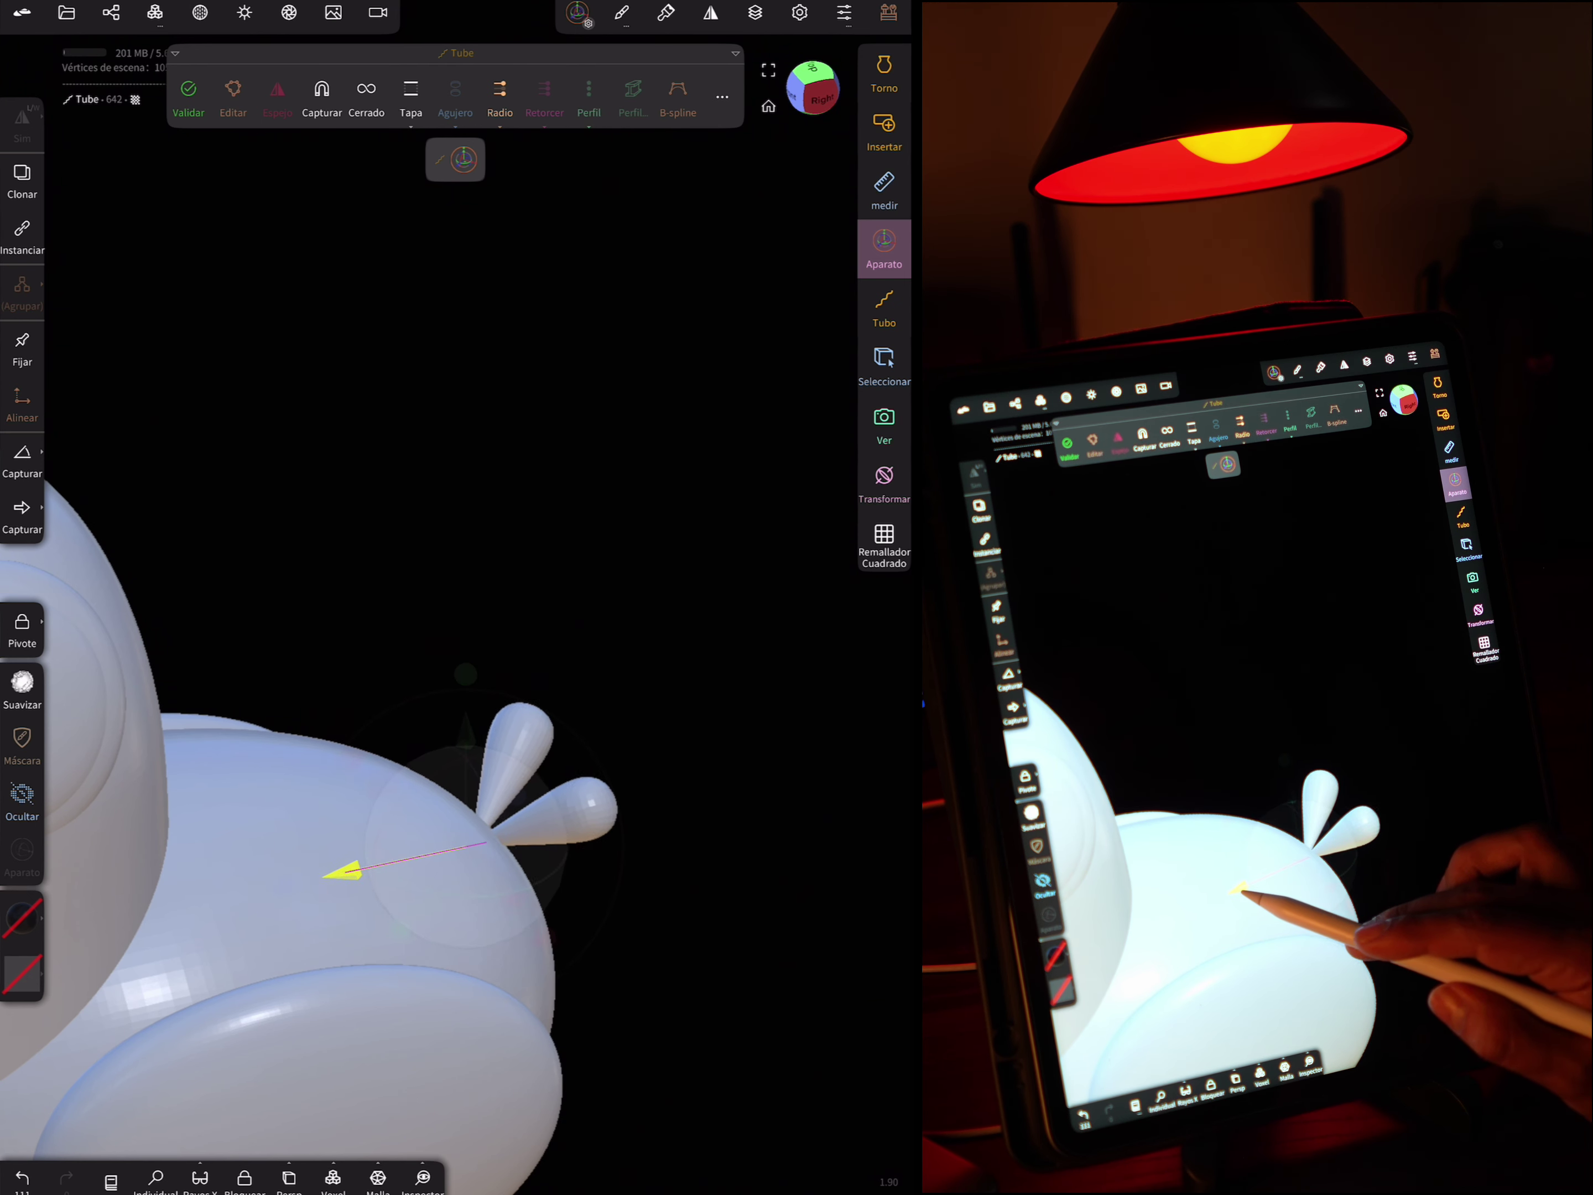
mouse_move(702, 741)
mouse_down()
mouse_move(801, 607)
mouse_move(651, 724)
mouse_move(563, 761)
mouse_up()
key(ctrl+z)
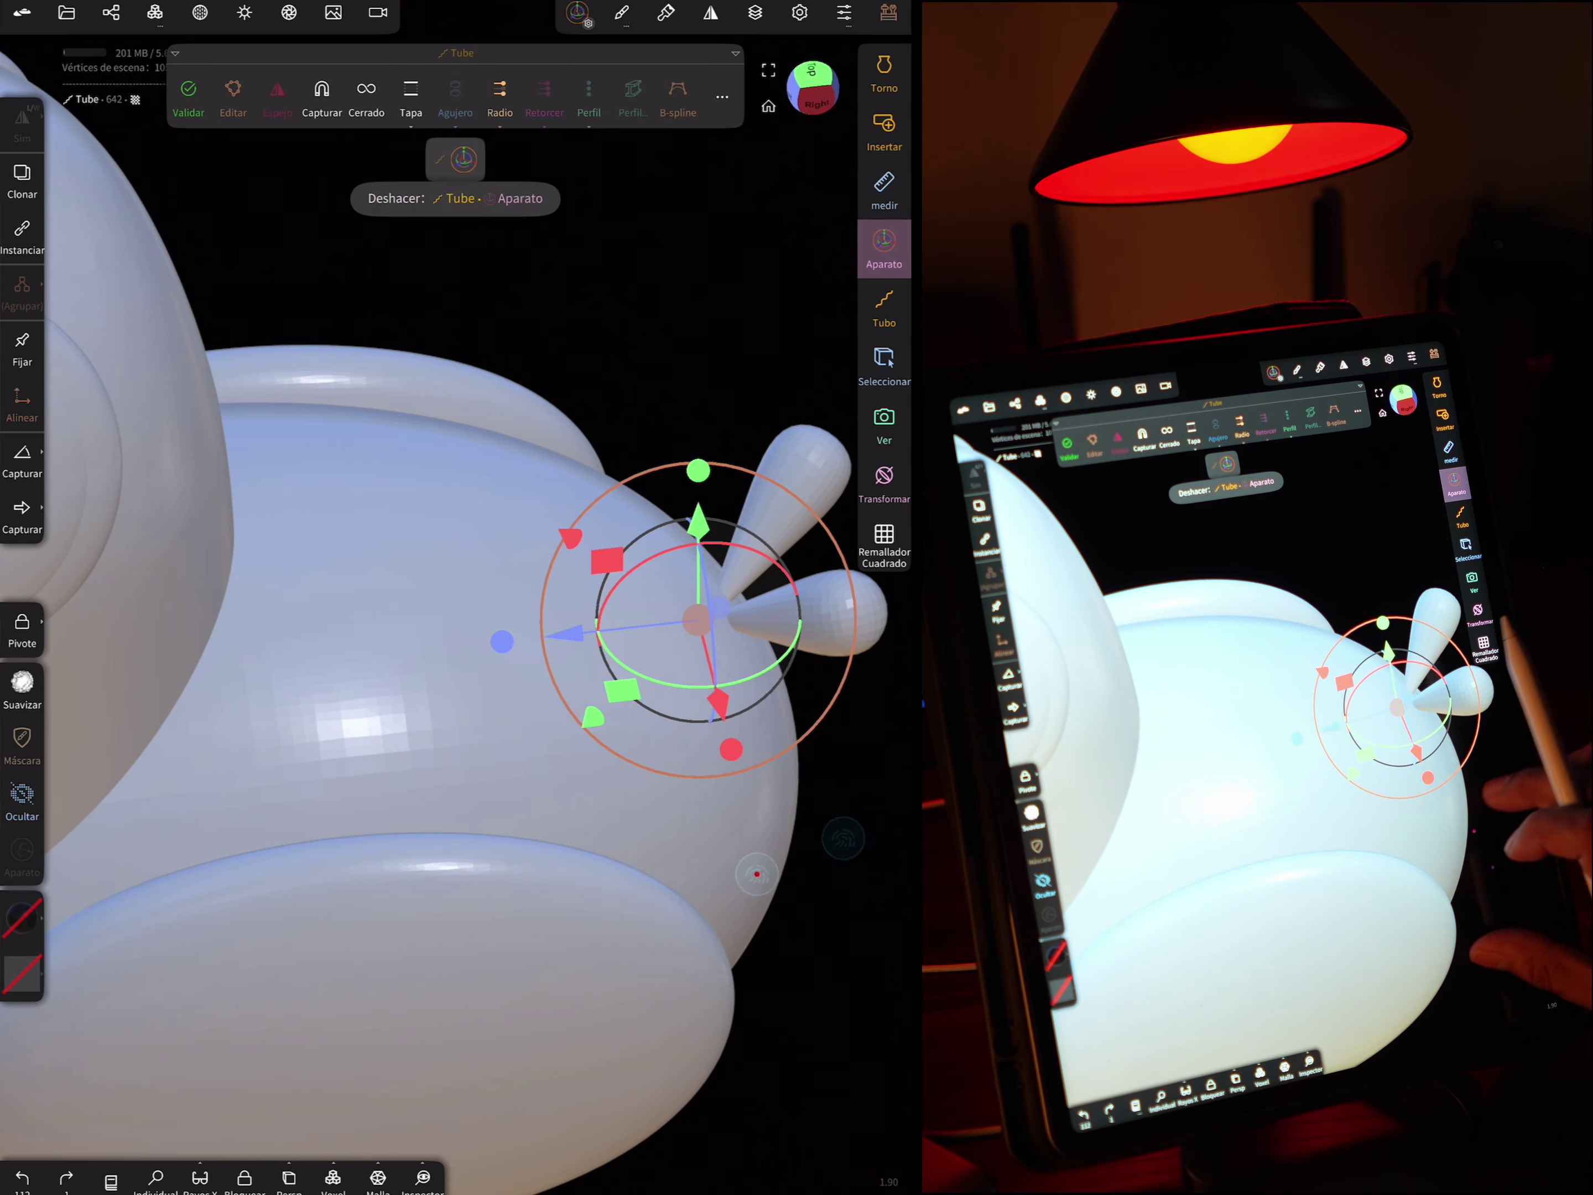
mouse_move(843, 839)
mouse_down()
mouse_move(712, 694)
mouse_move(715, 668)
mouse_move(701, 701)
mouse_move(715, 707)
mouse_up()
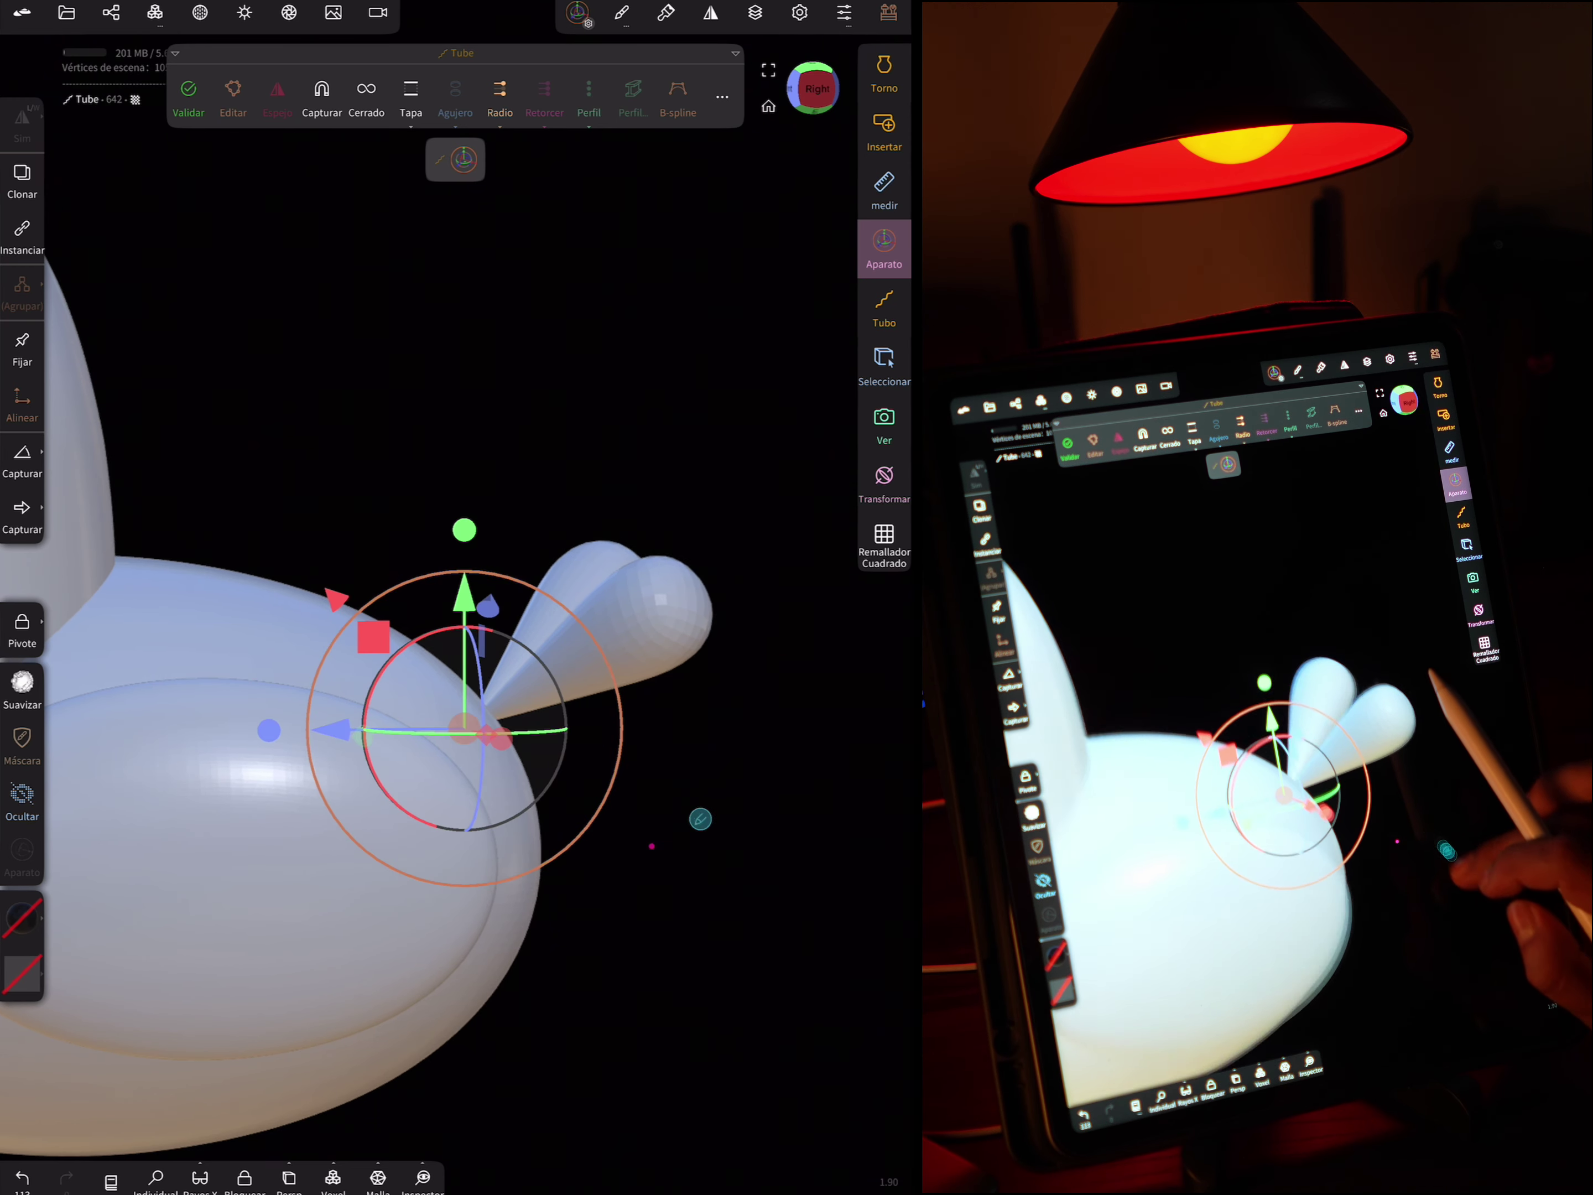
mouse_move(701, 819)
mouse_down()
mouse_move(804, 986)
mouse_move(708, 790)
mouse_move(667, 756)
mouse_up()
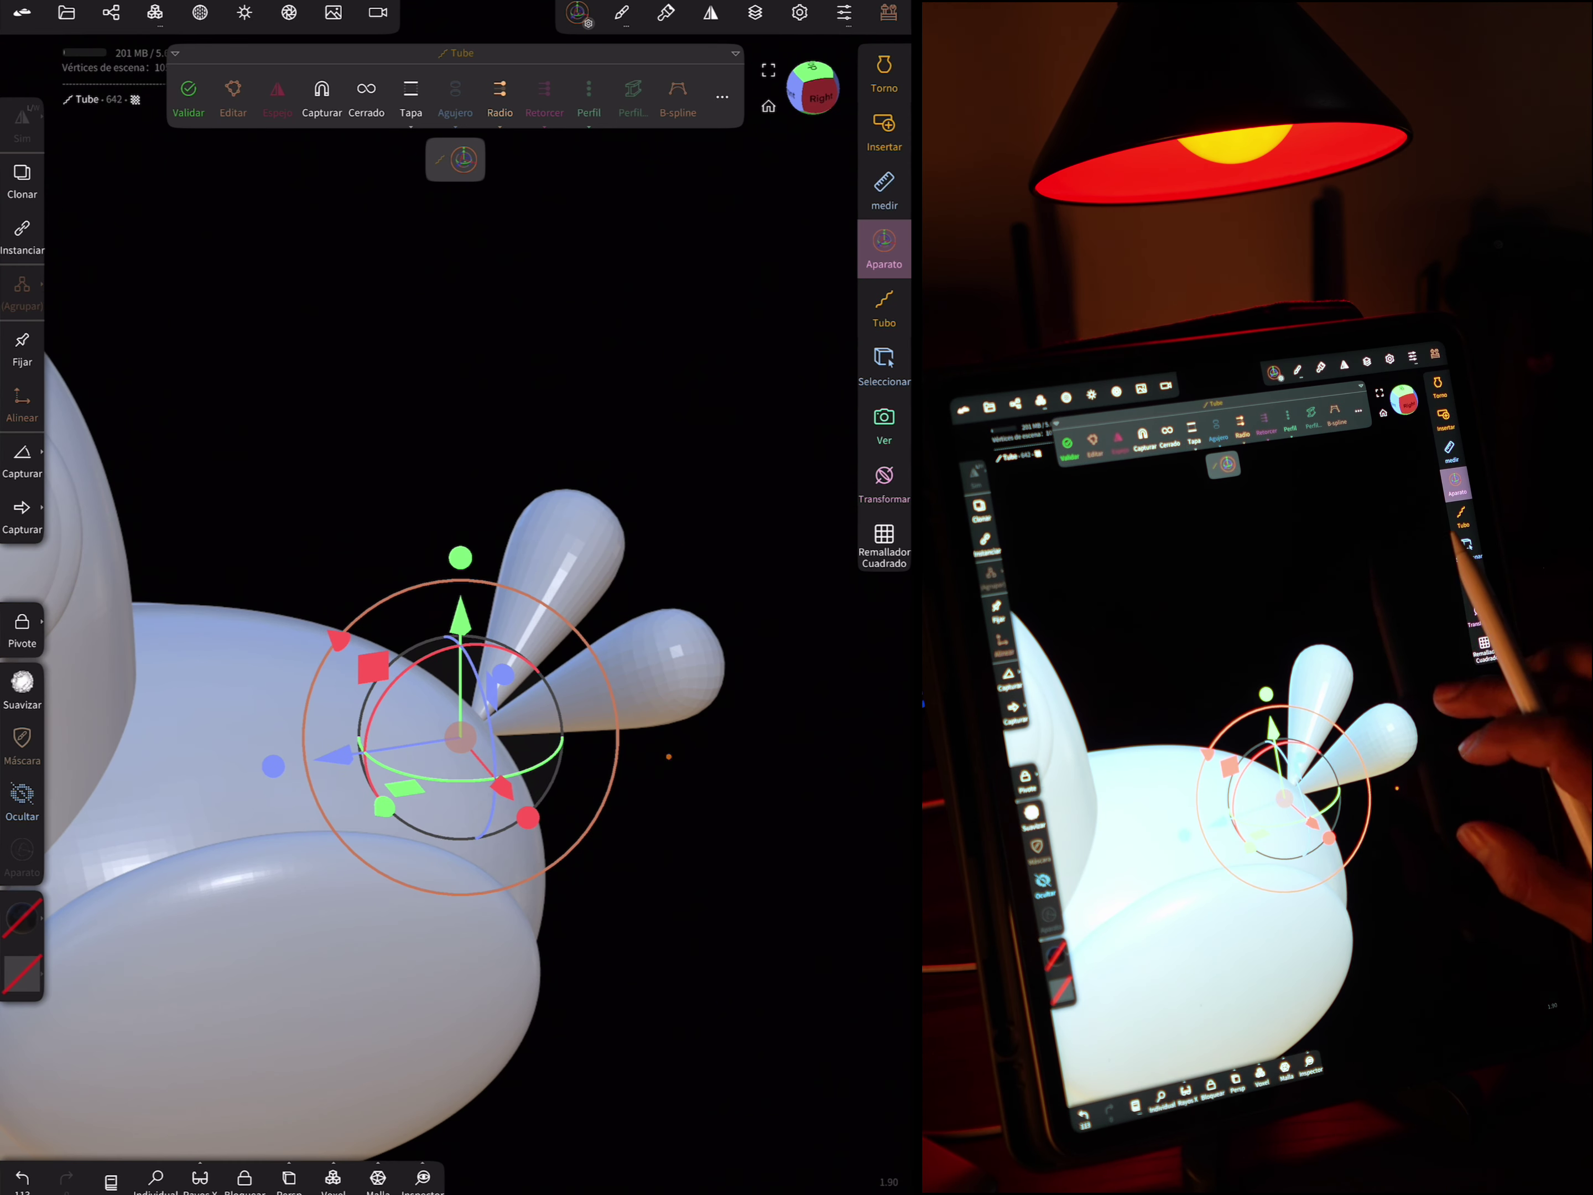
drag(795, 687, 839, 637)
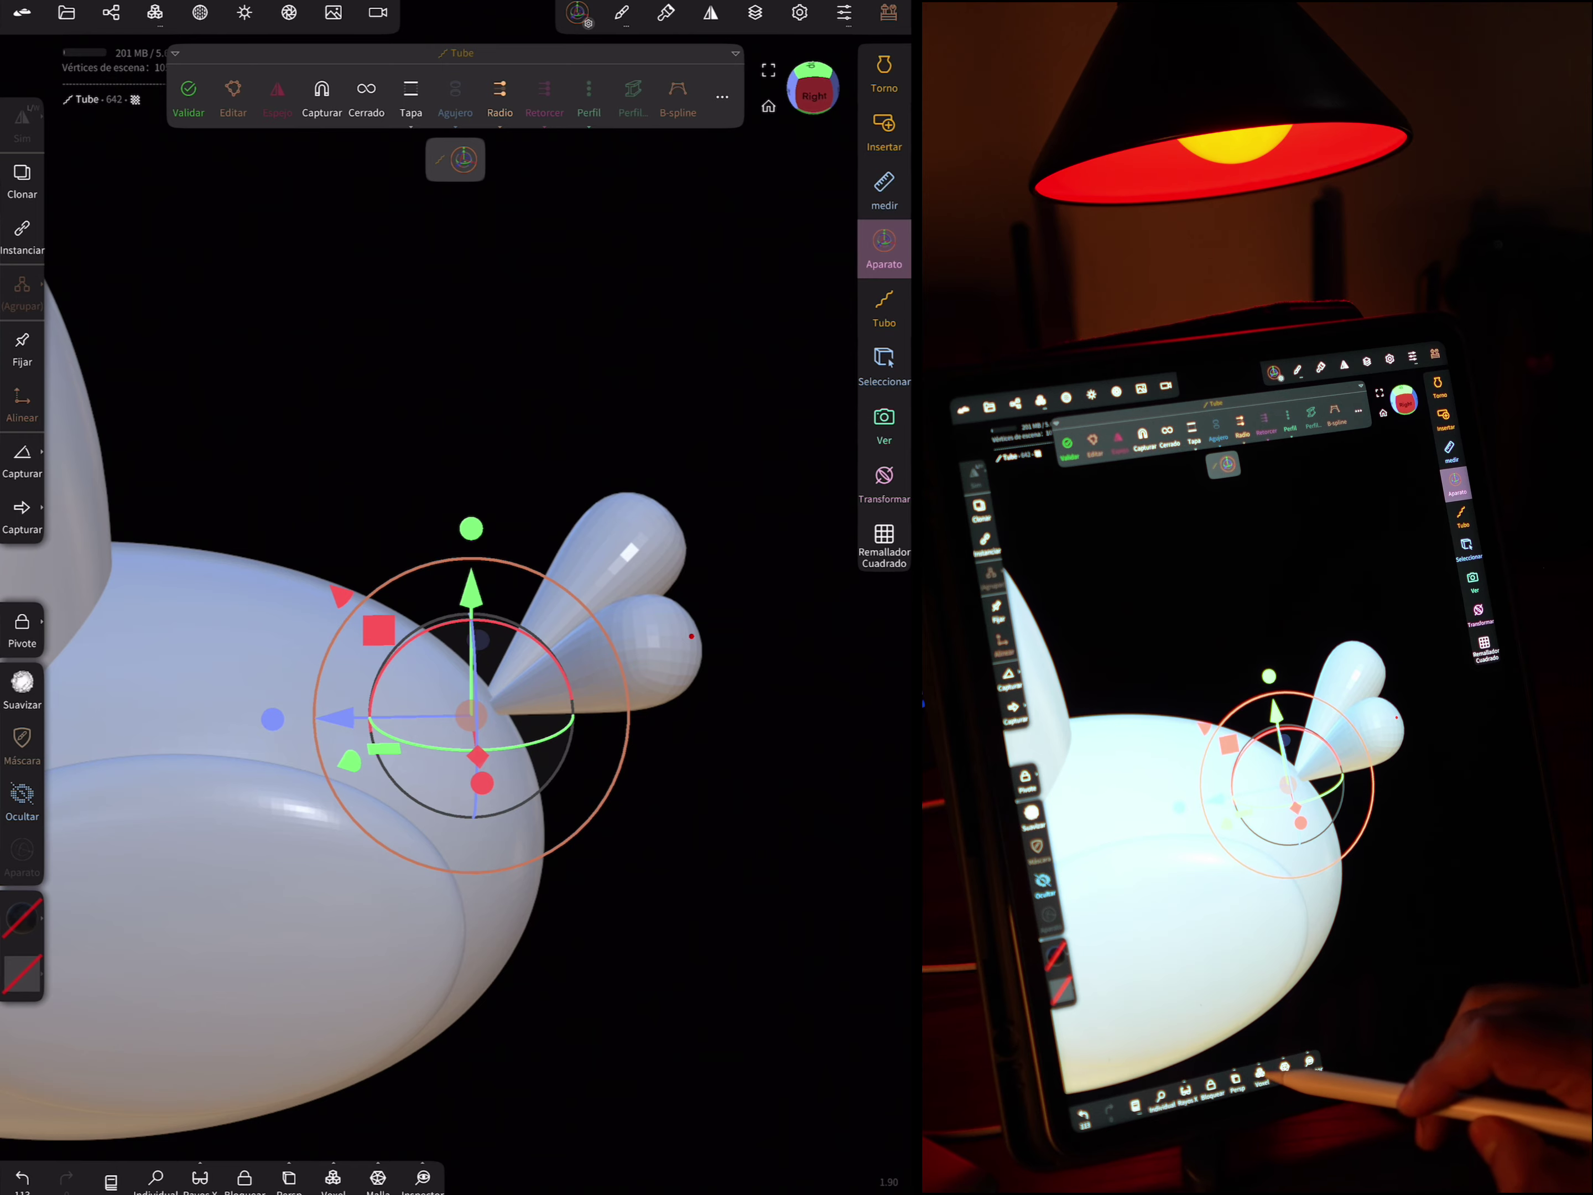
Convert the tube to a mesh, clone it, and rotate the copy upward
click(333, 1178)
drag(755, 780, 707, 693)
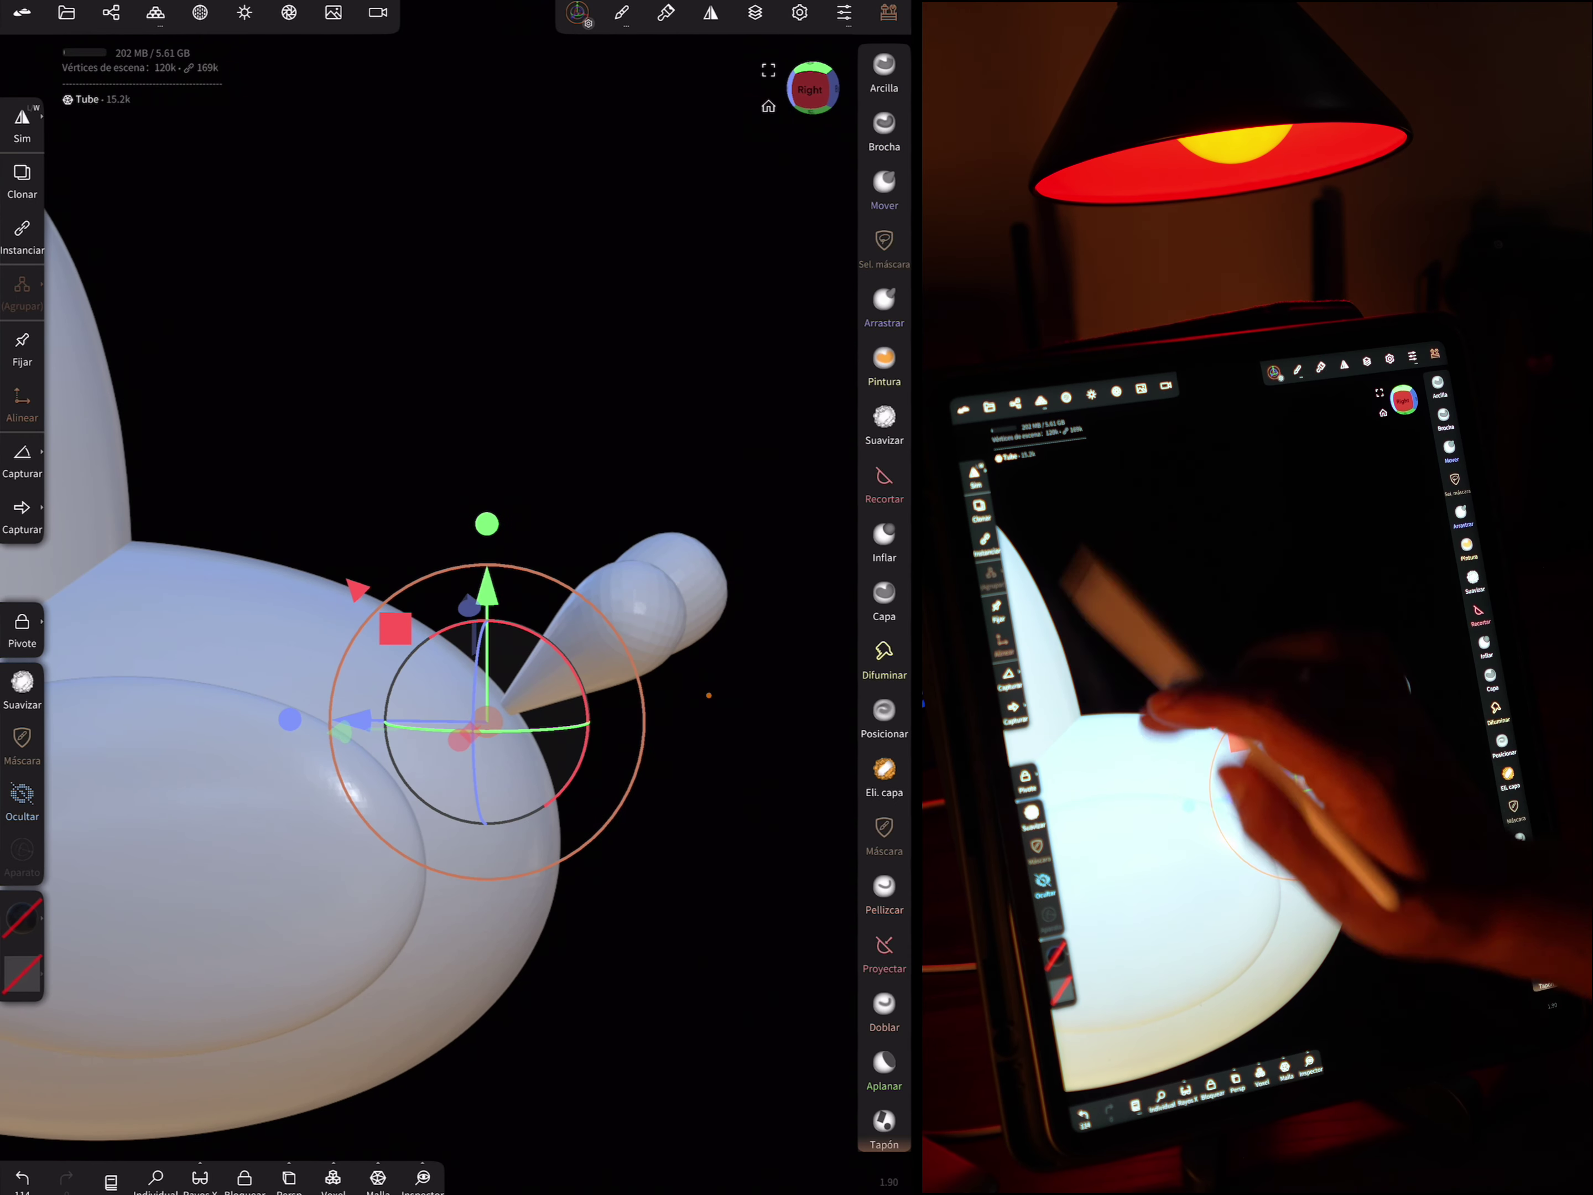
click(112, 14)
click(170, 122)
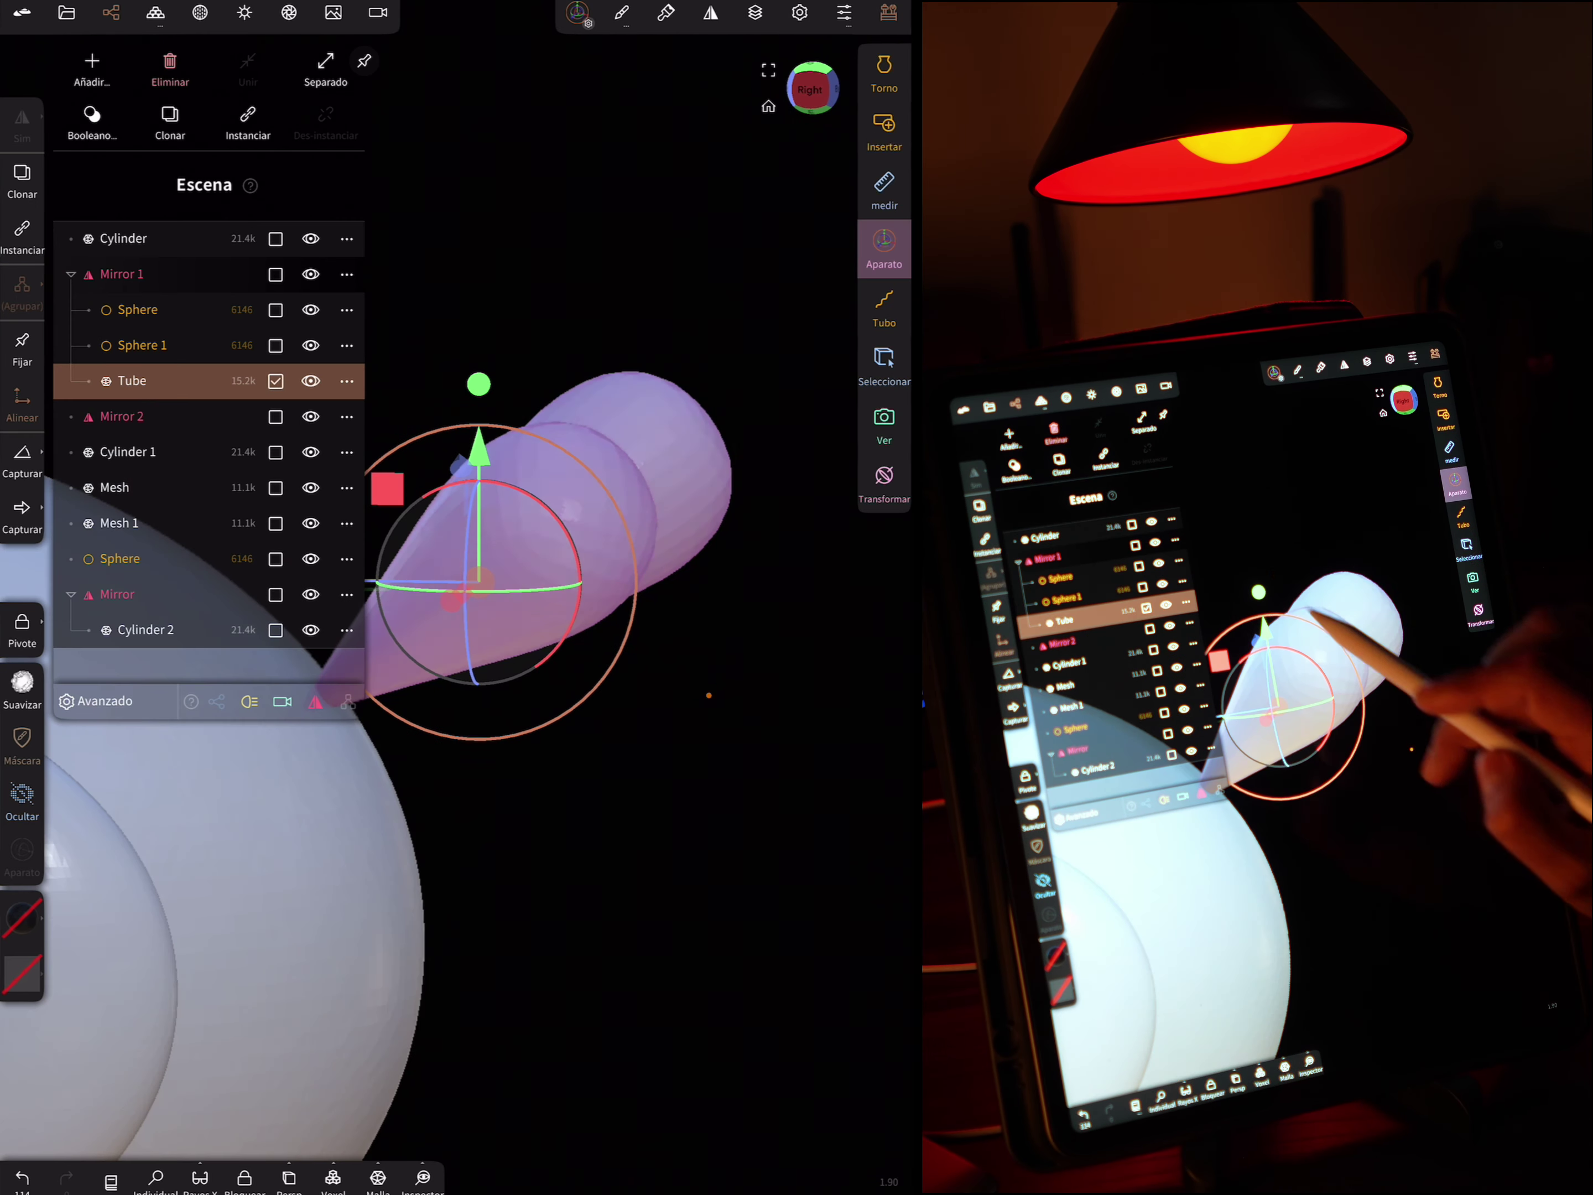
drag(637, 723, 820, 734)
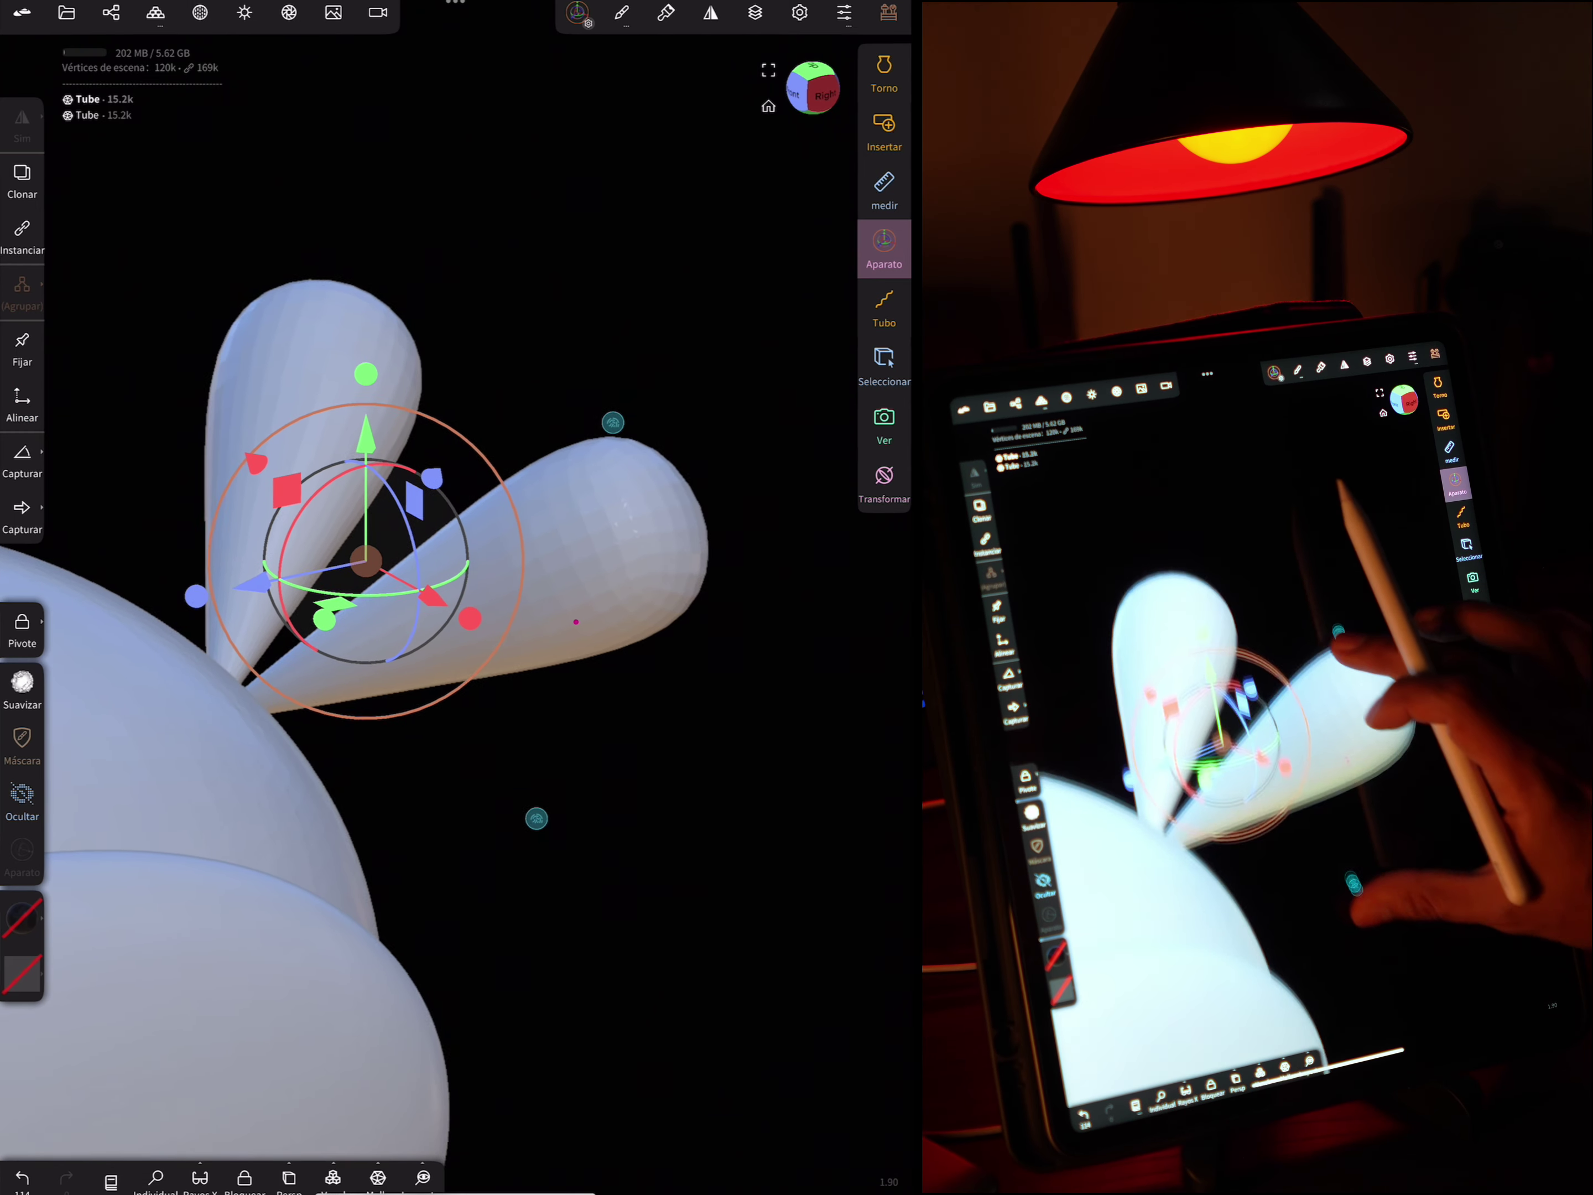
drag(612, 420, 736, 505)
Select the tail feathers and scale them thicker
click(622, 666)
mouse_move(622, 666)
mouse_down()
mouse_move(299, 771)
mouse_move(359, 847)
mouse_up()
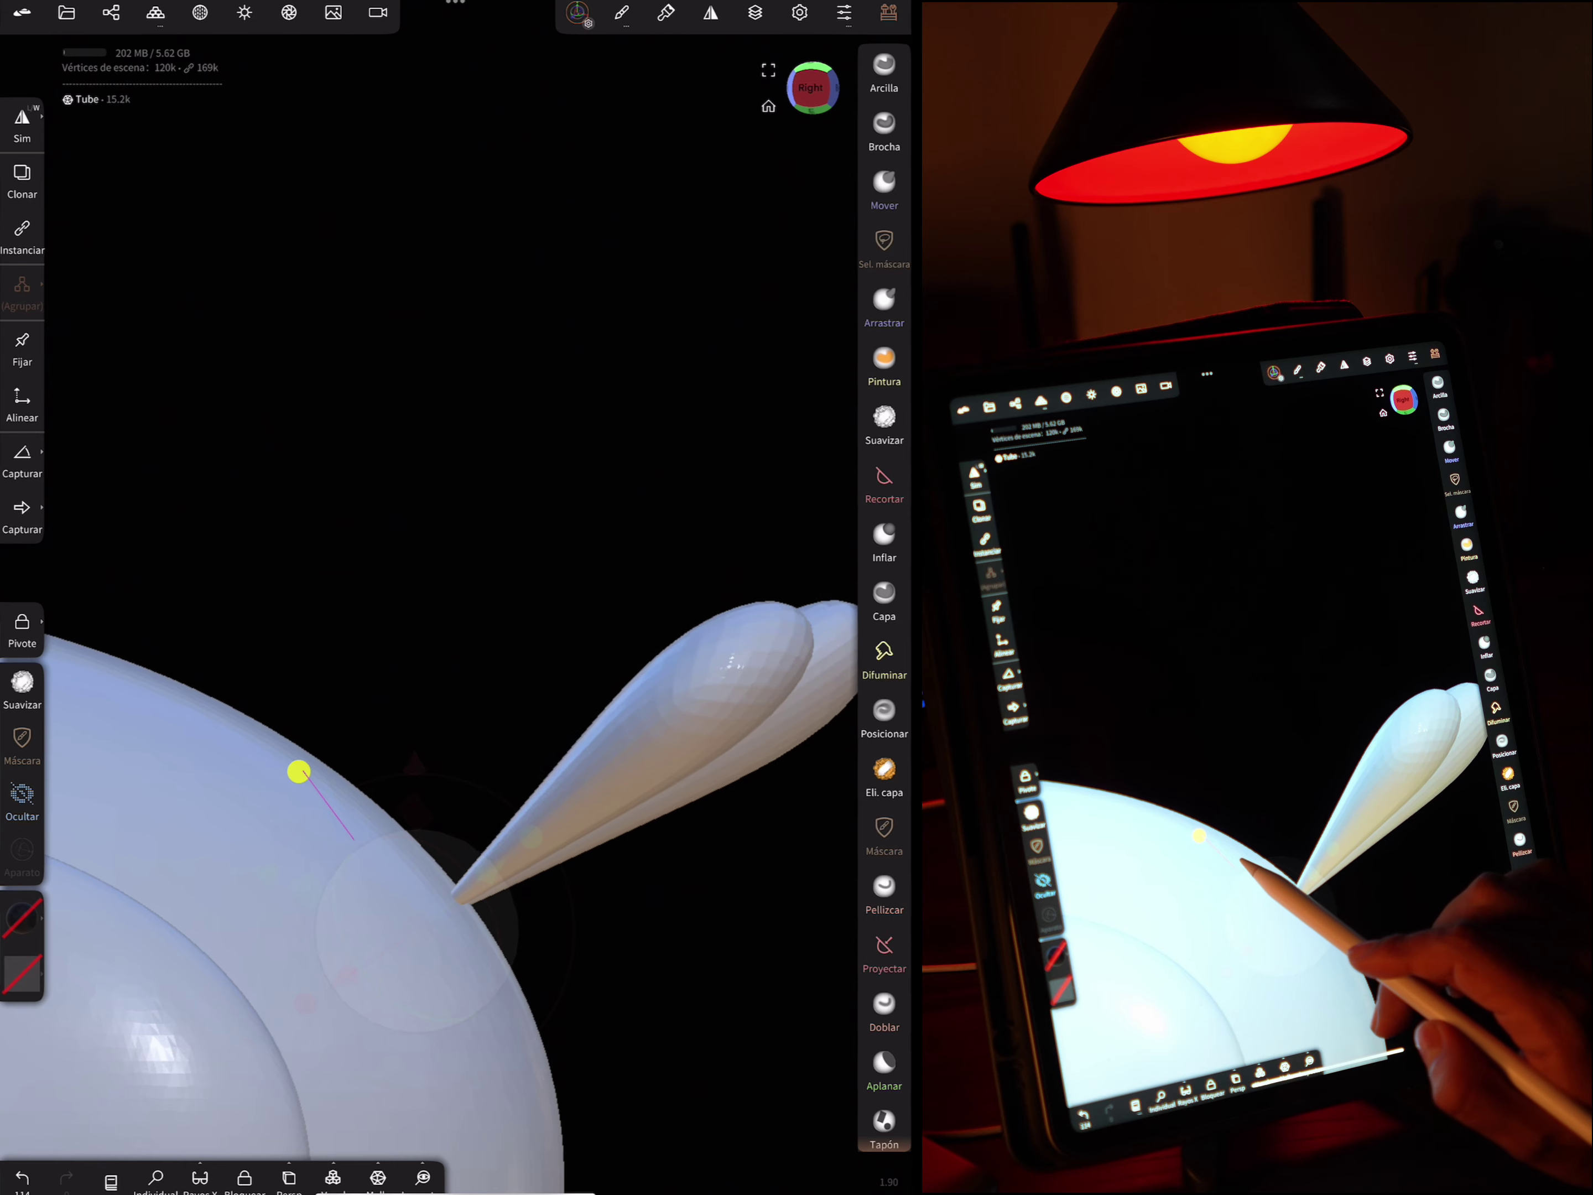
mouse_move(630, 463)
mouse_down()
mouse_move(578, 567)
mouse_move(752, 642)
mouse_up()
click(403, 818)
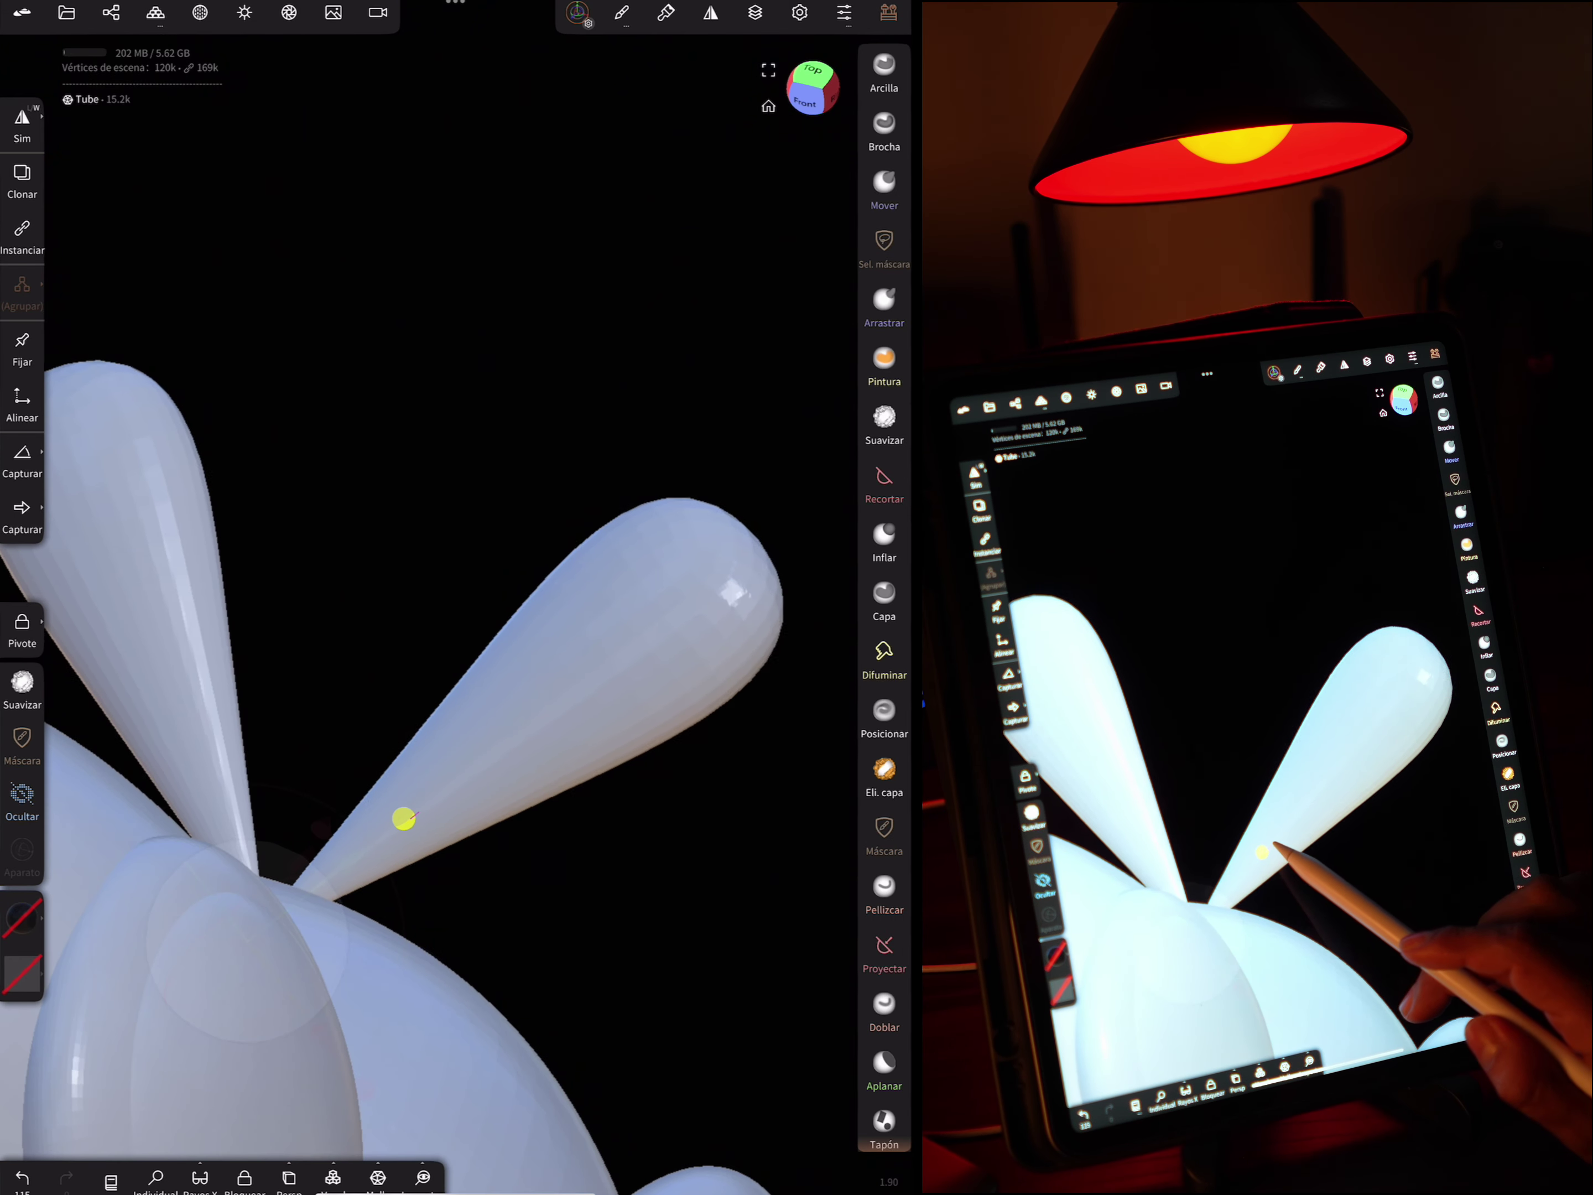
key(ctrl+z)
drag(363, 1089, 368, 1084)
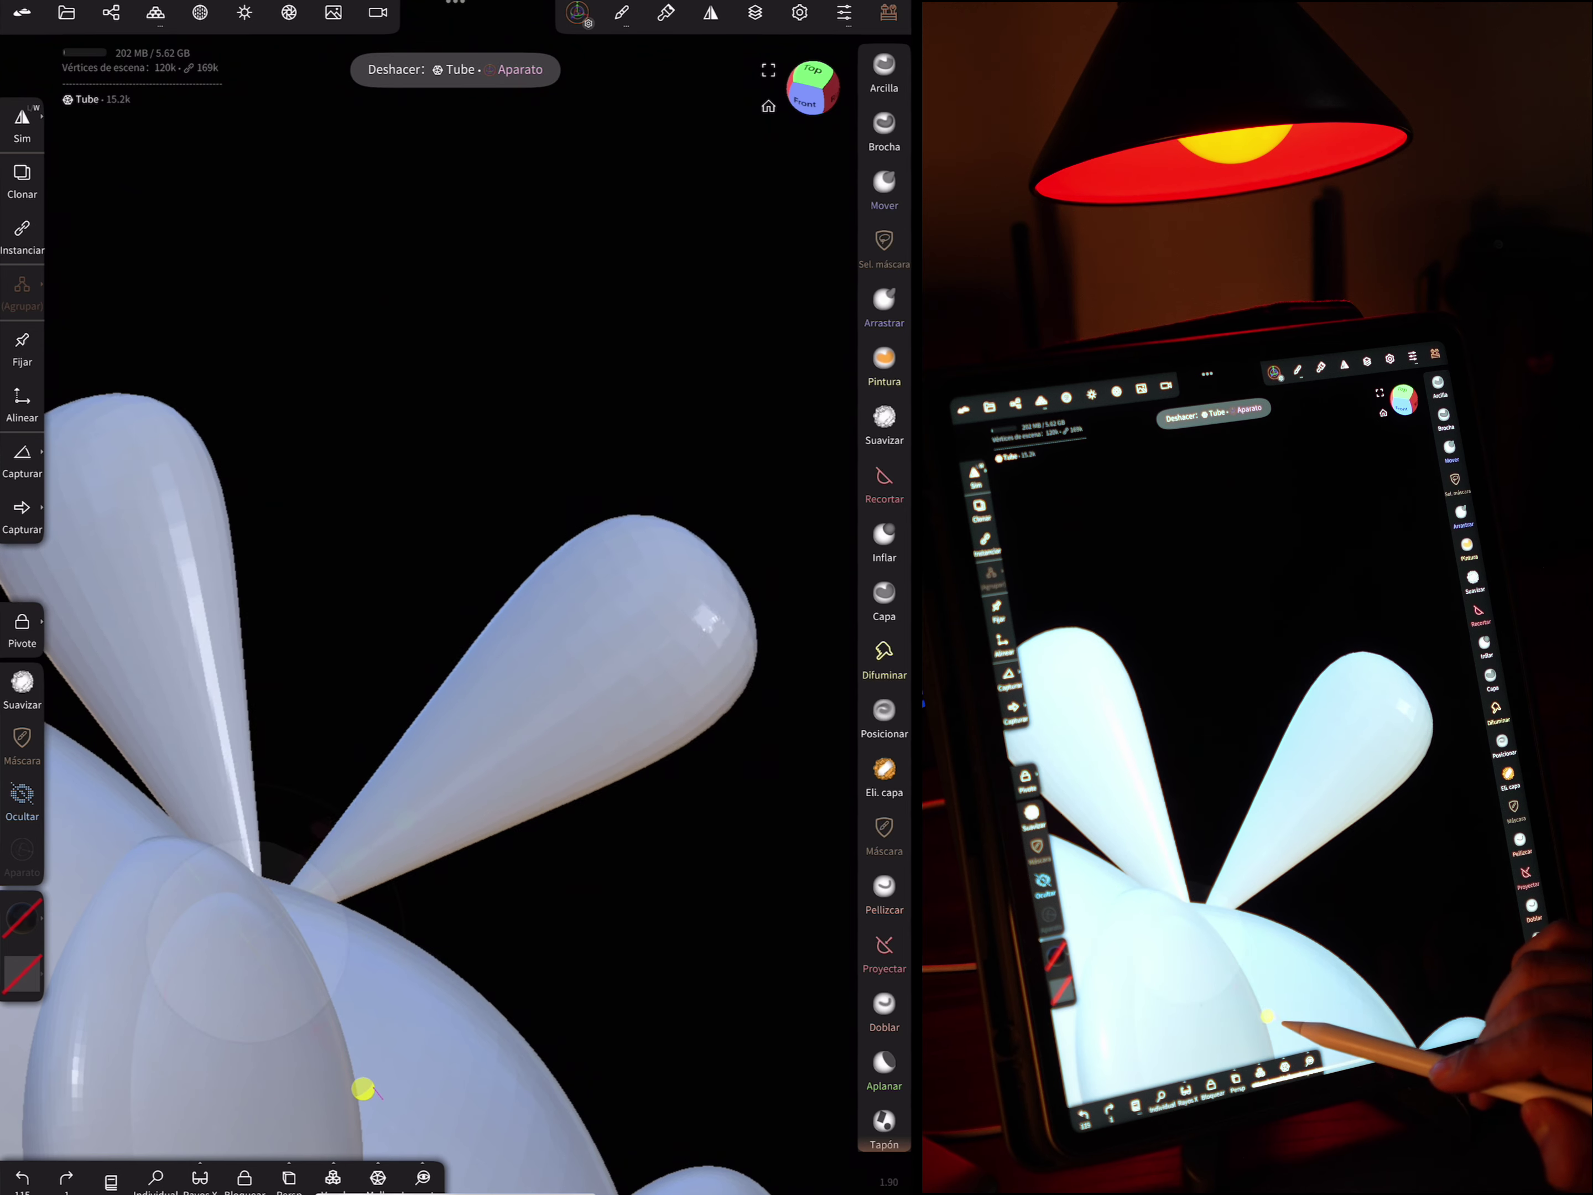
drag(693, 506, 549, 506)
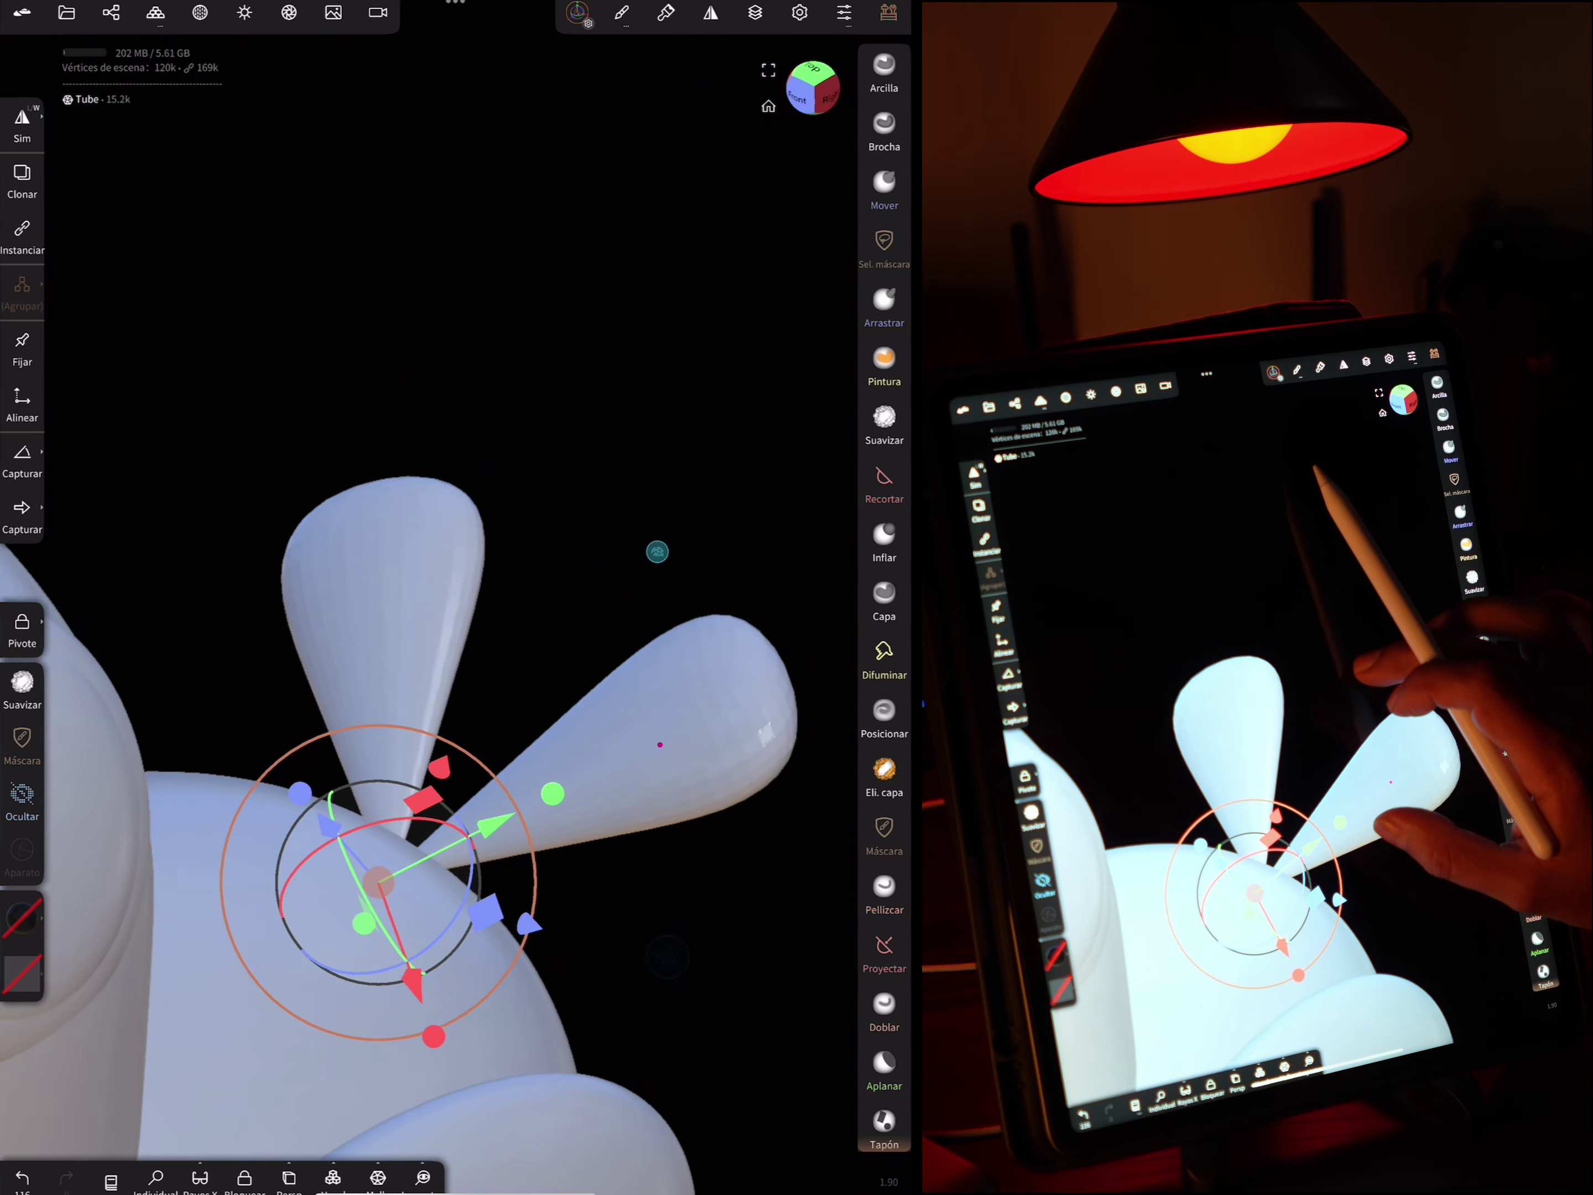
Duplicate Tube as Tube 1 from its ⋯ menu and move it to the list's top level
click(111, 12)
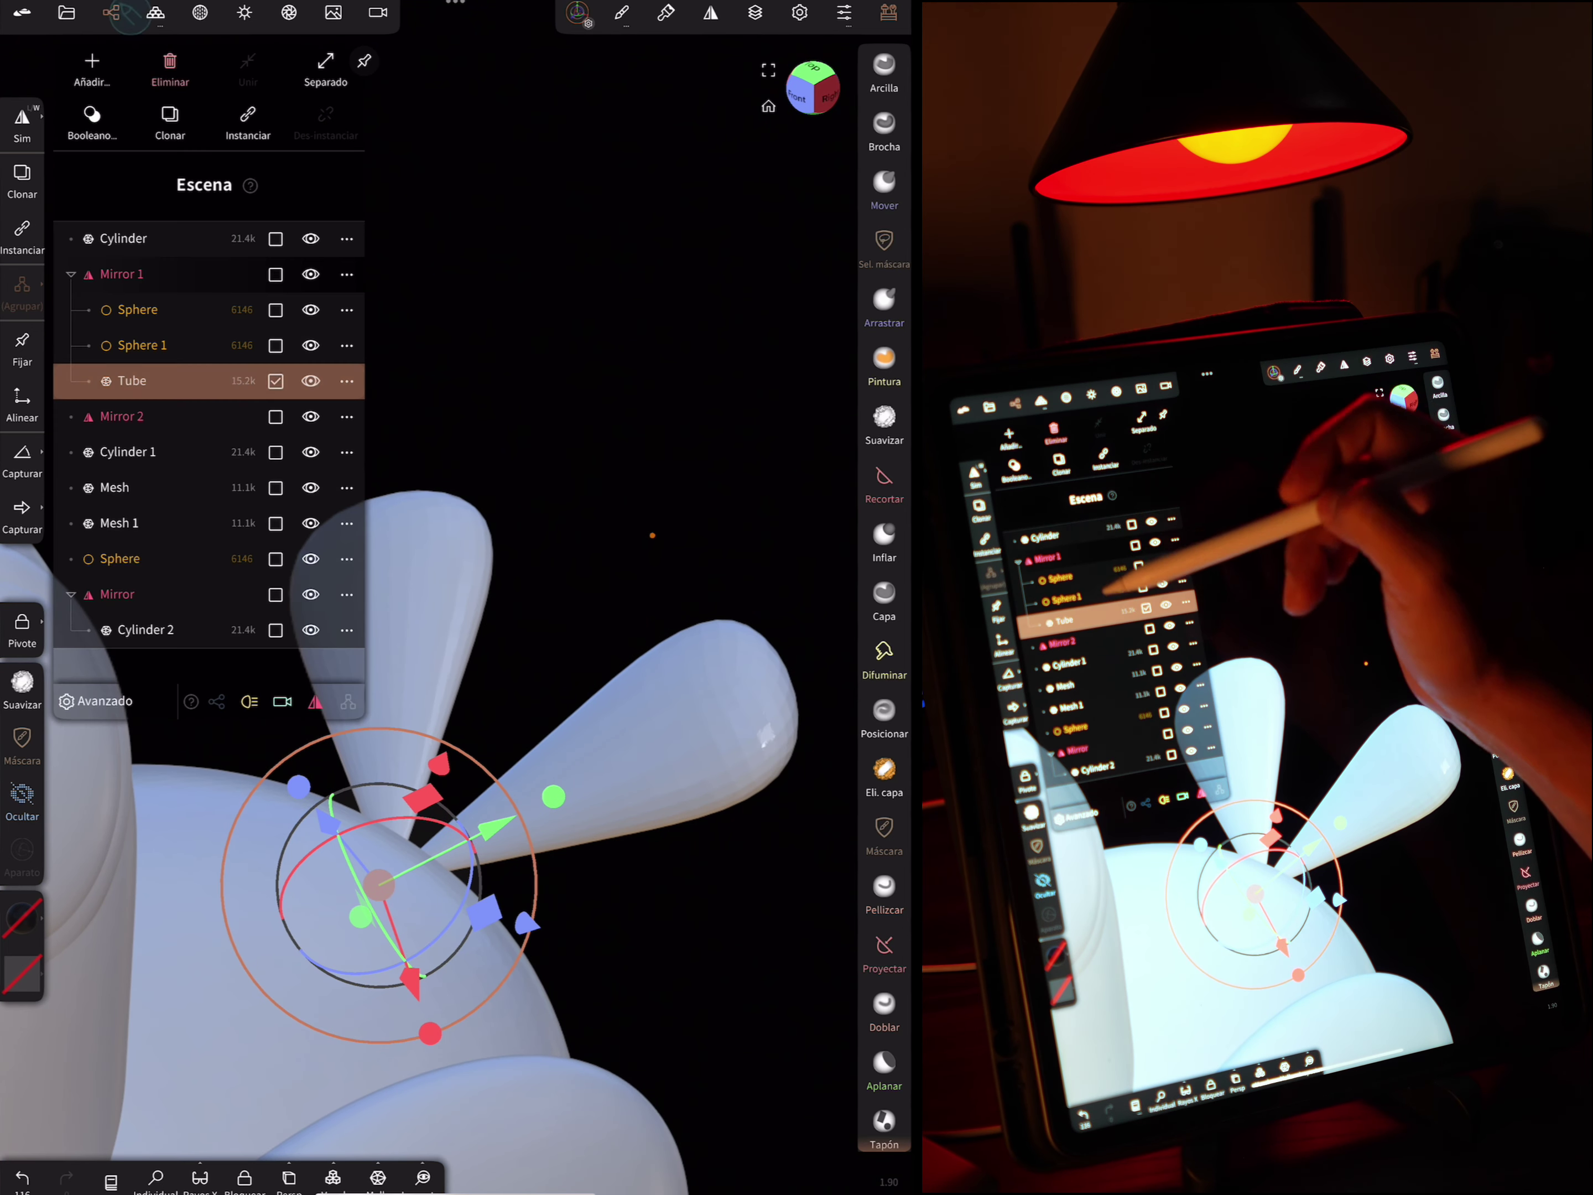
click(22, 179)
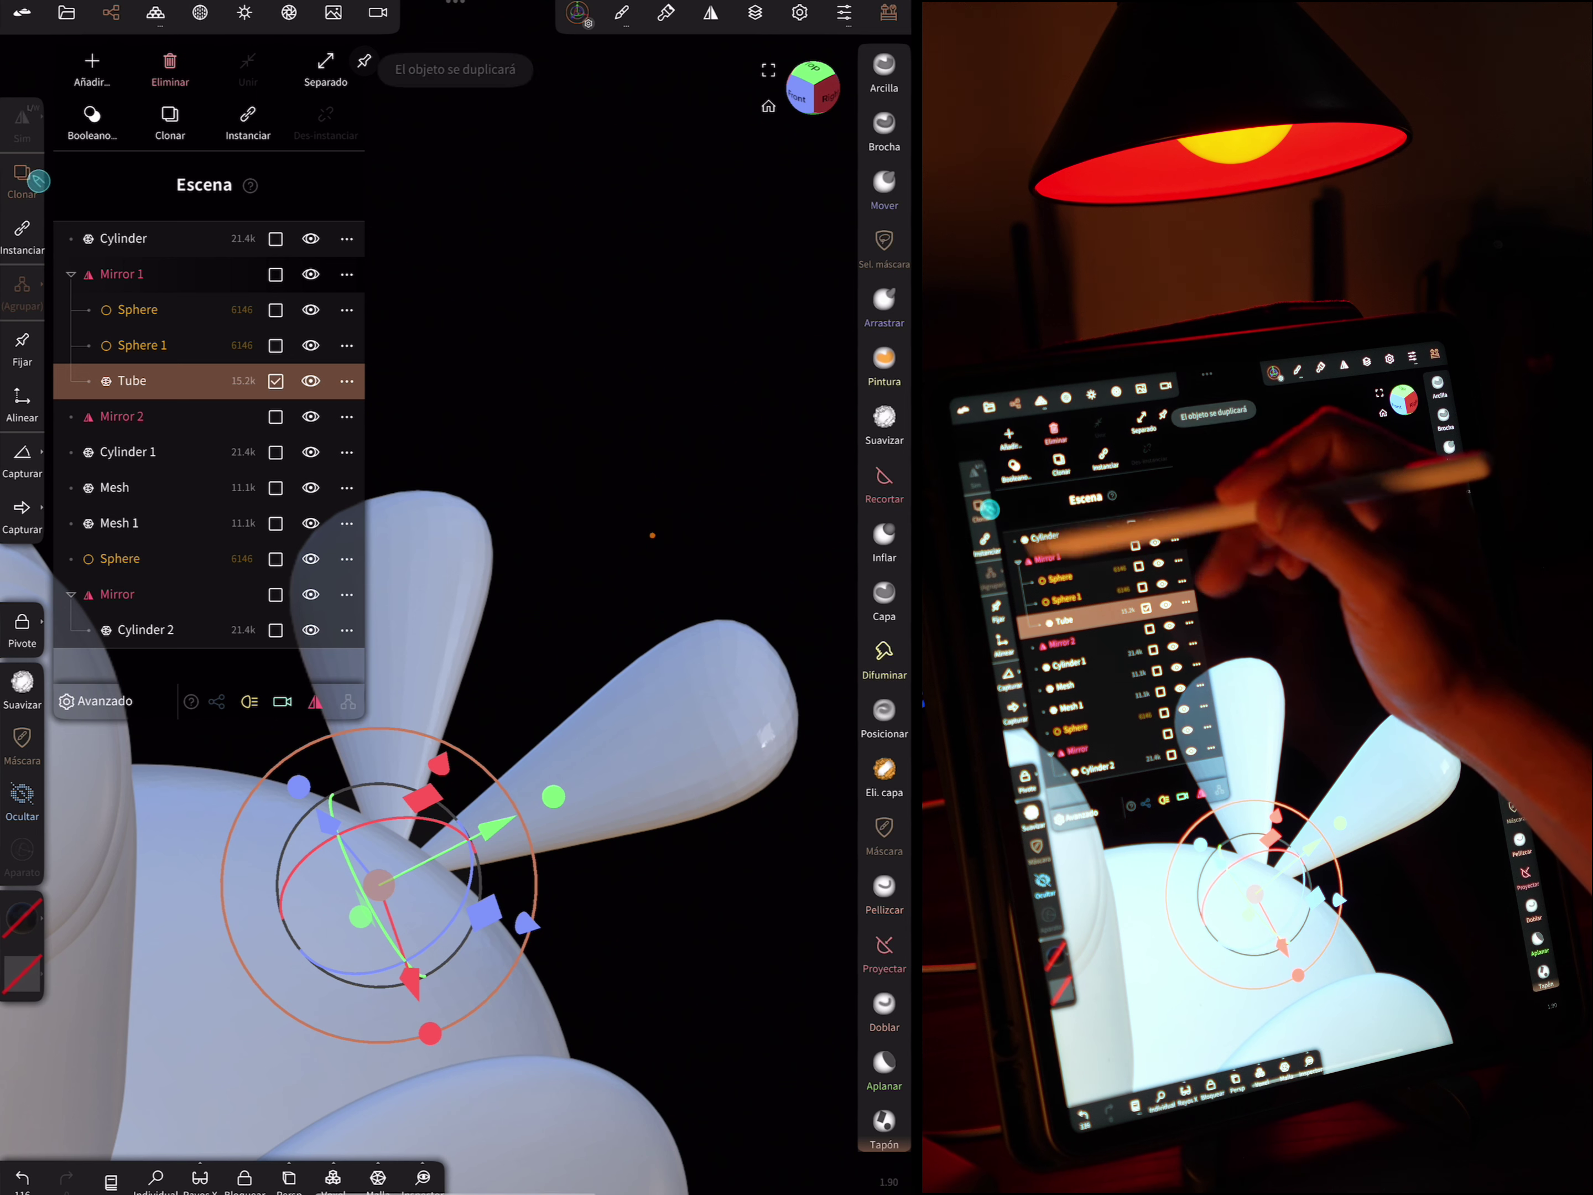
drag(137, 393, 148, 376)
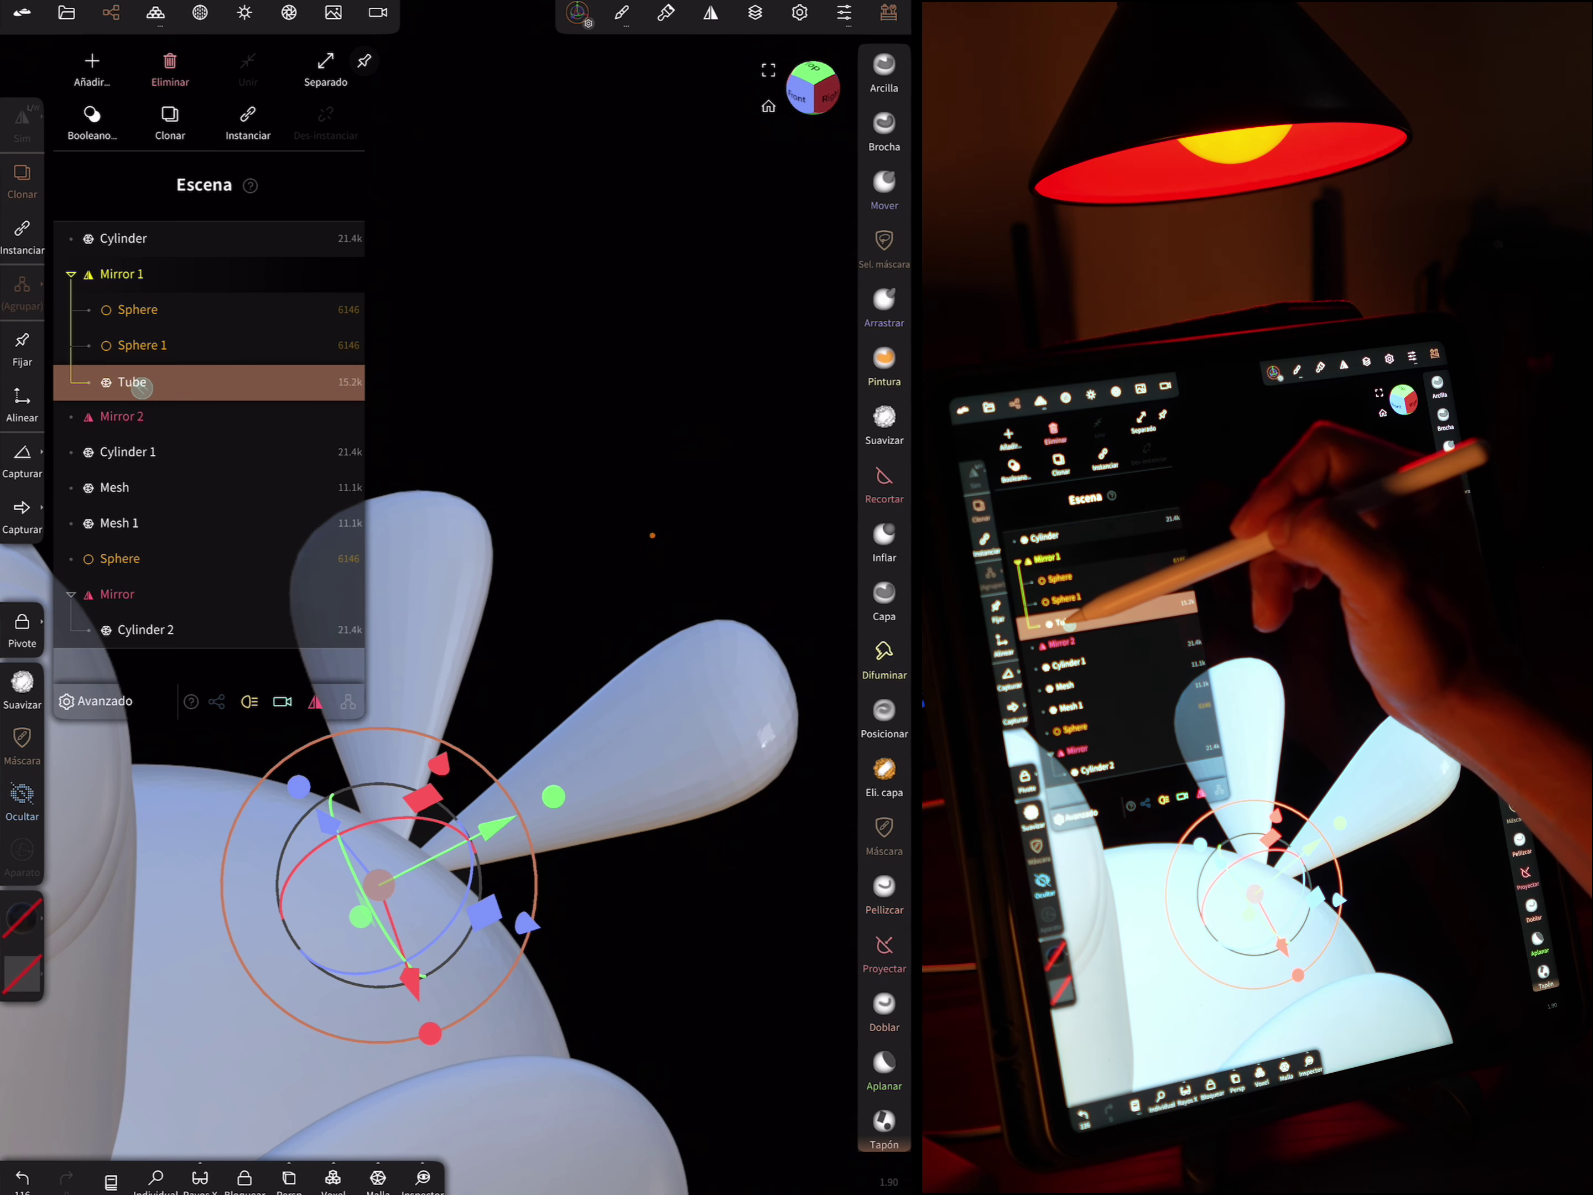
click(347, 381)
click(348, 434)
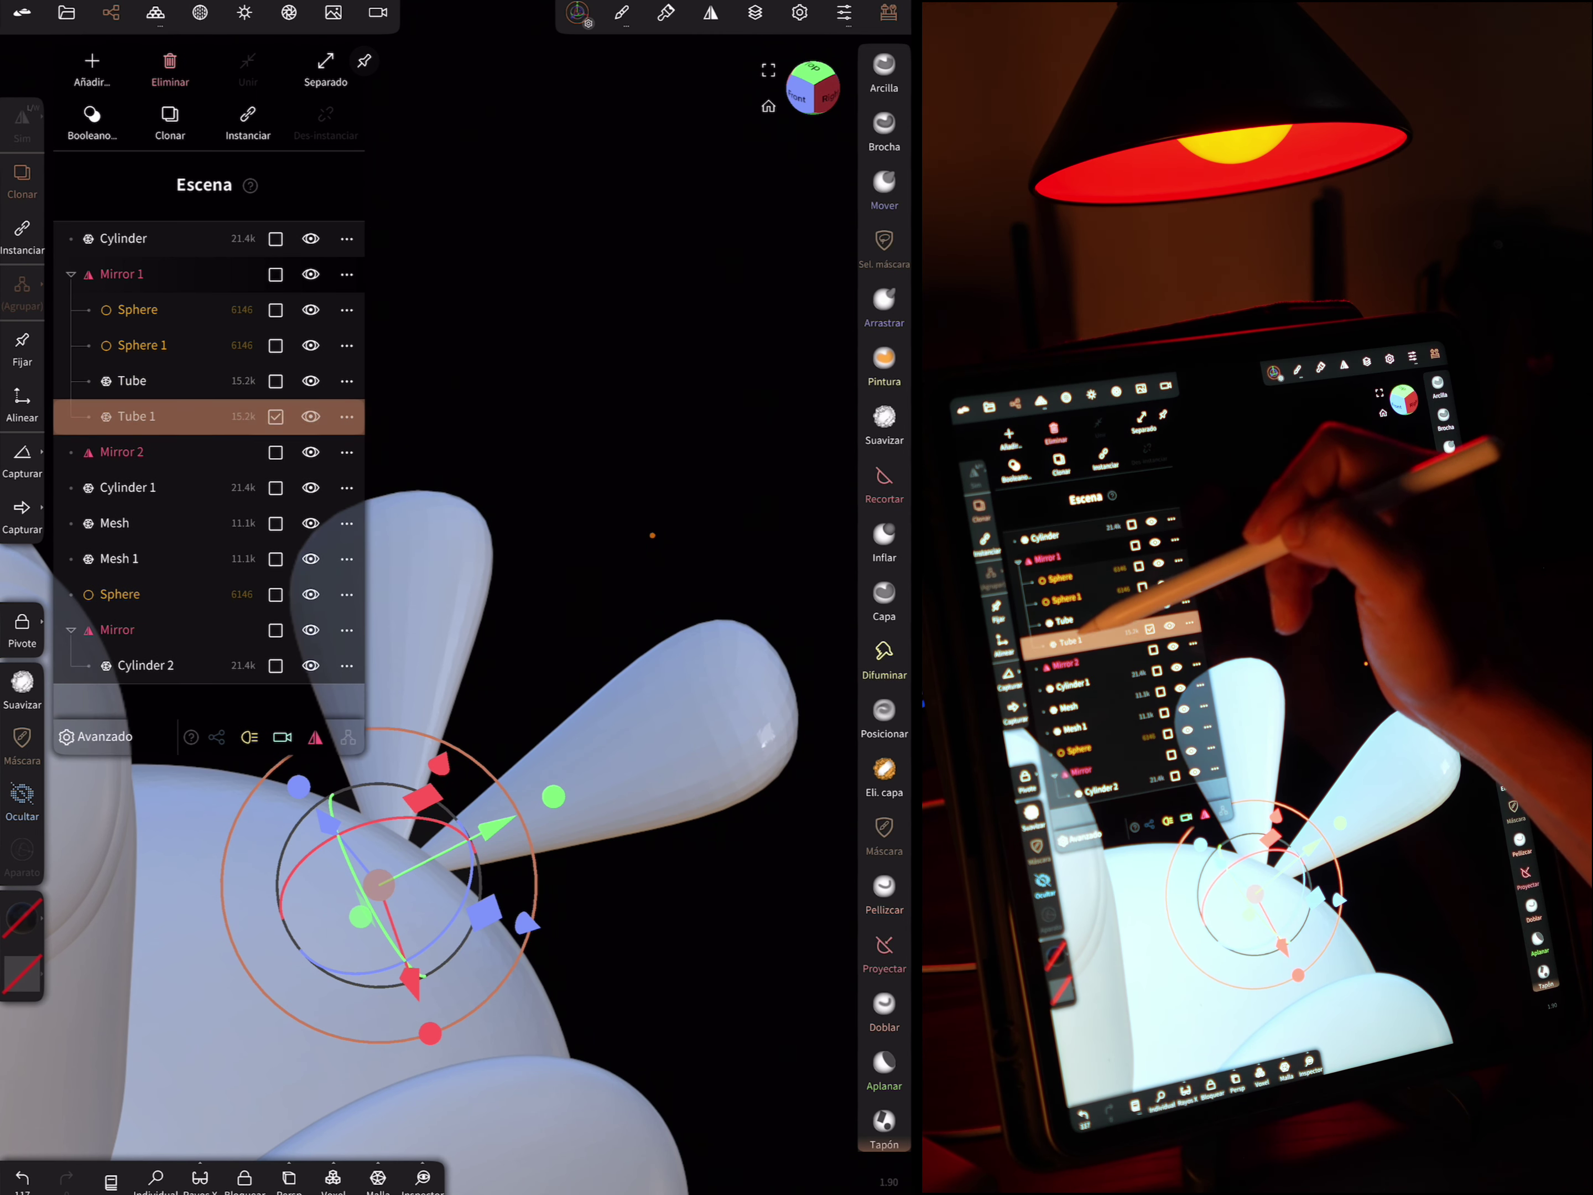
drag(147, 425, 147, 273)
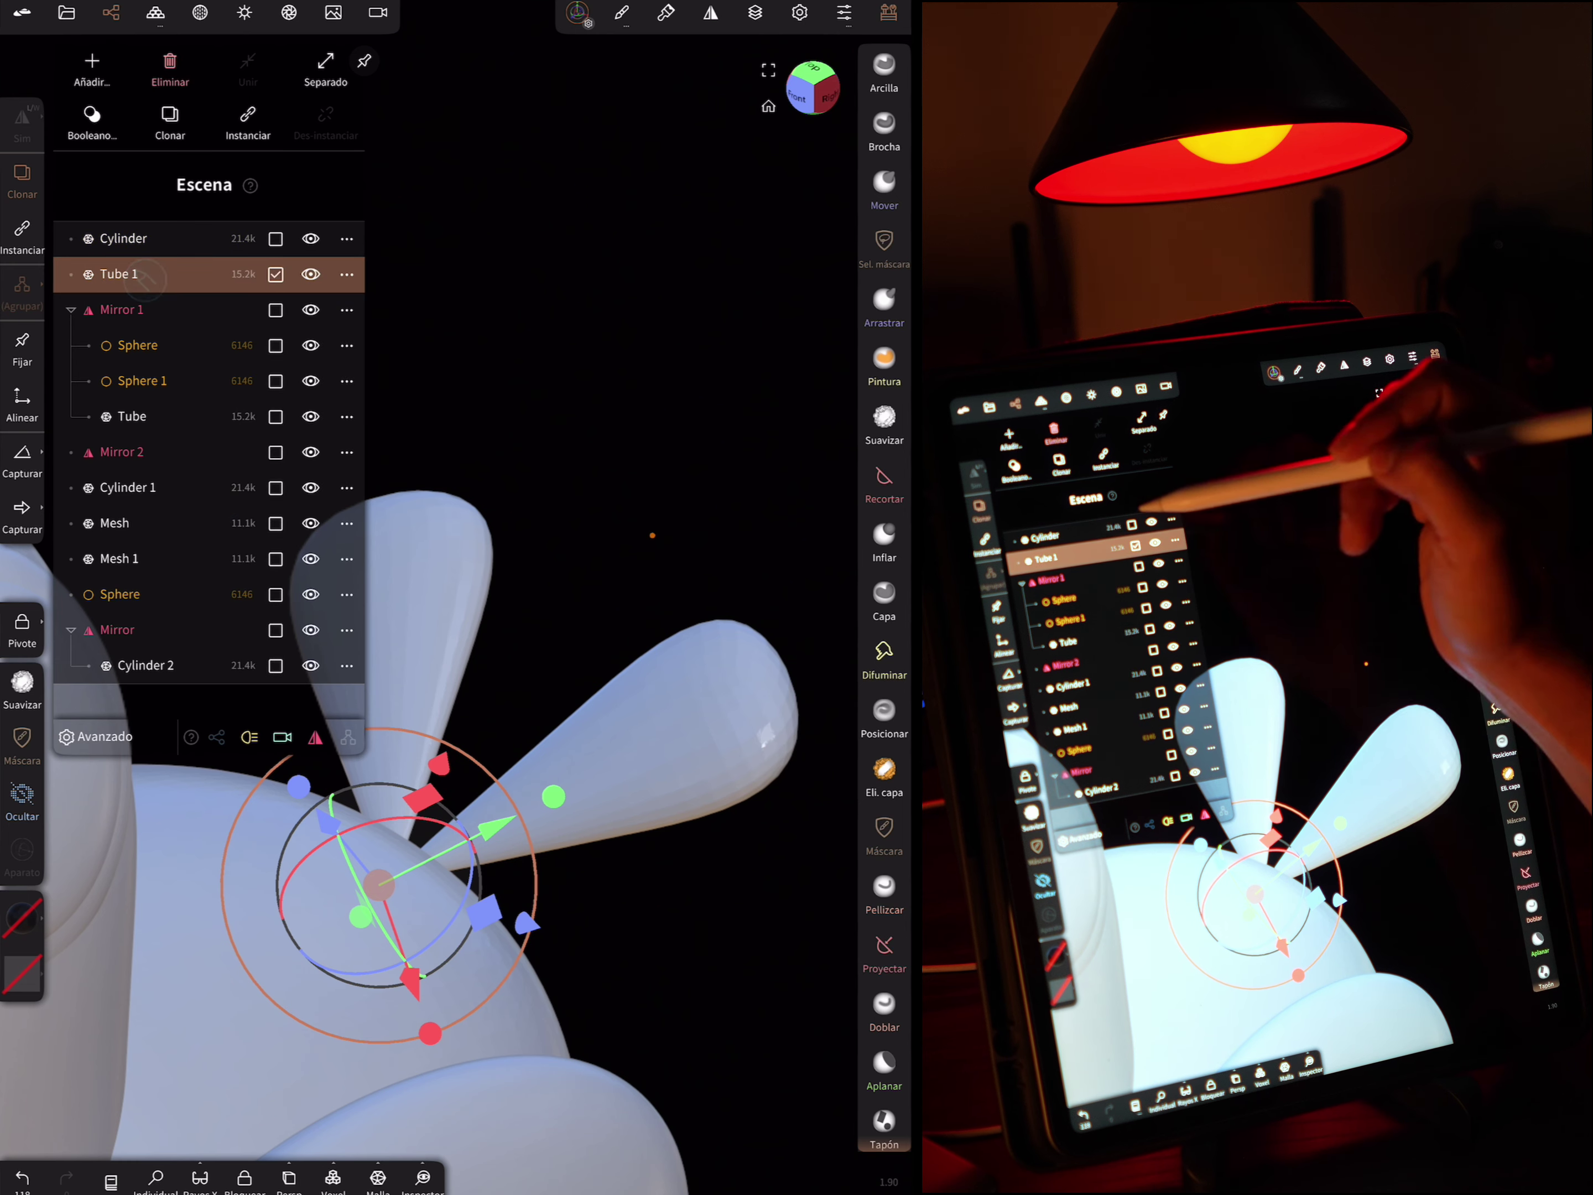
click(405, 889)
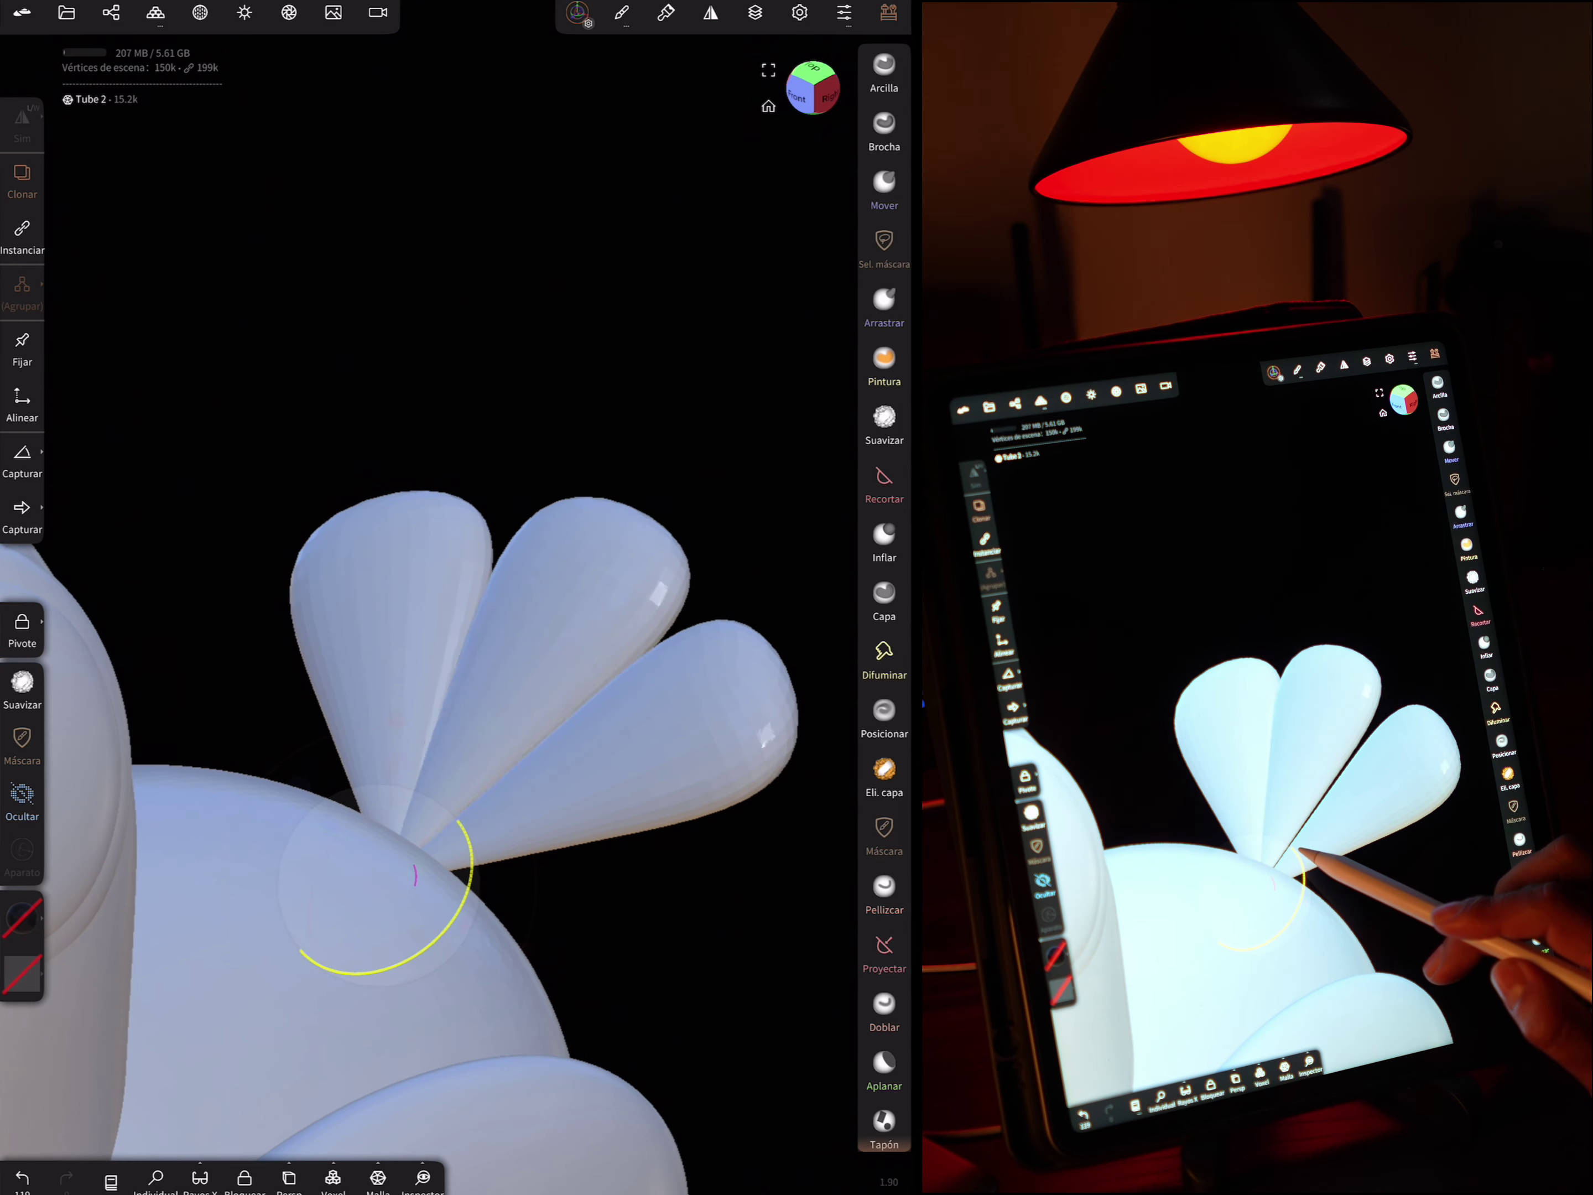
Select the middle tail feather and, with Clonar on, drag a copy up to the head
click(415, 875)
mouse_move(776, 441)
mouse_down()
mouse_move(765, 533)
mouse_move(655, 469)
mouse_up()
middle_drag(655, 469, 756, 496)
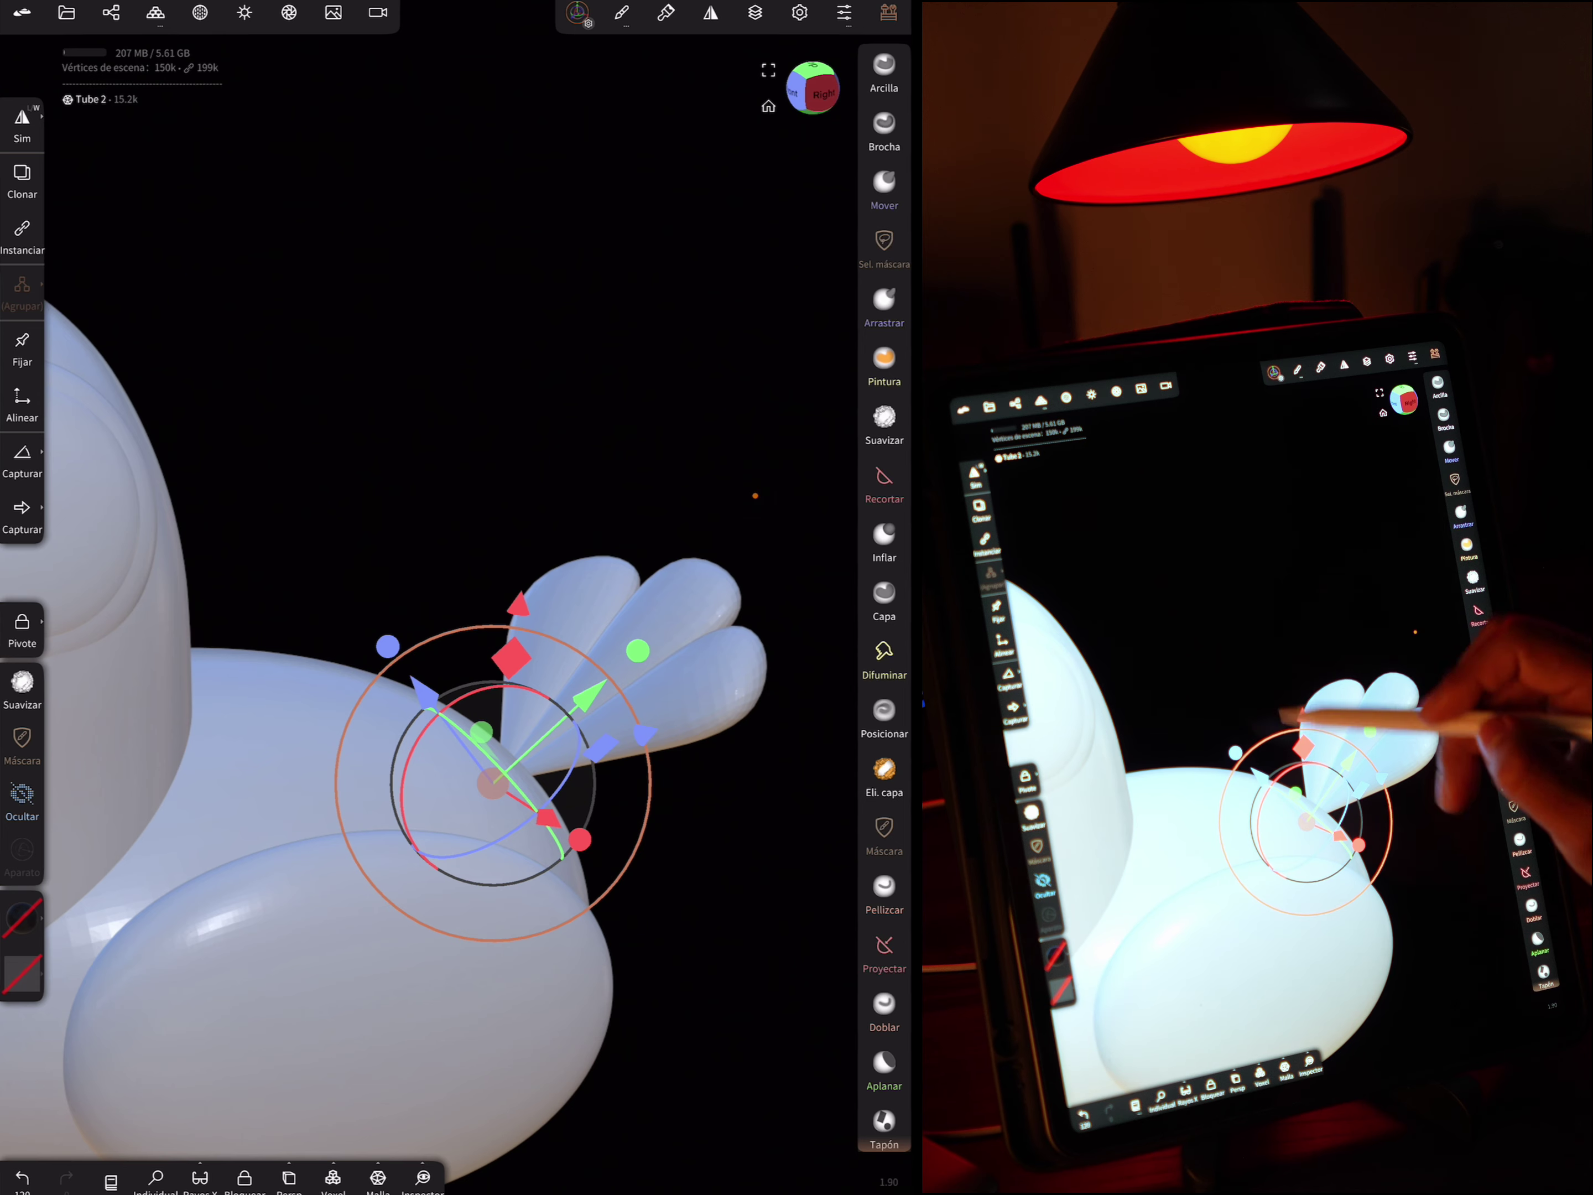
click(21, 177)
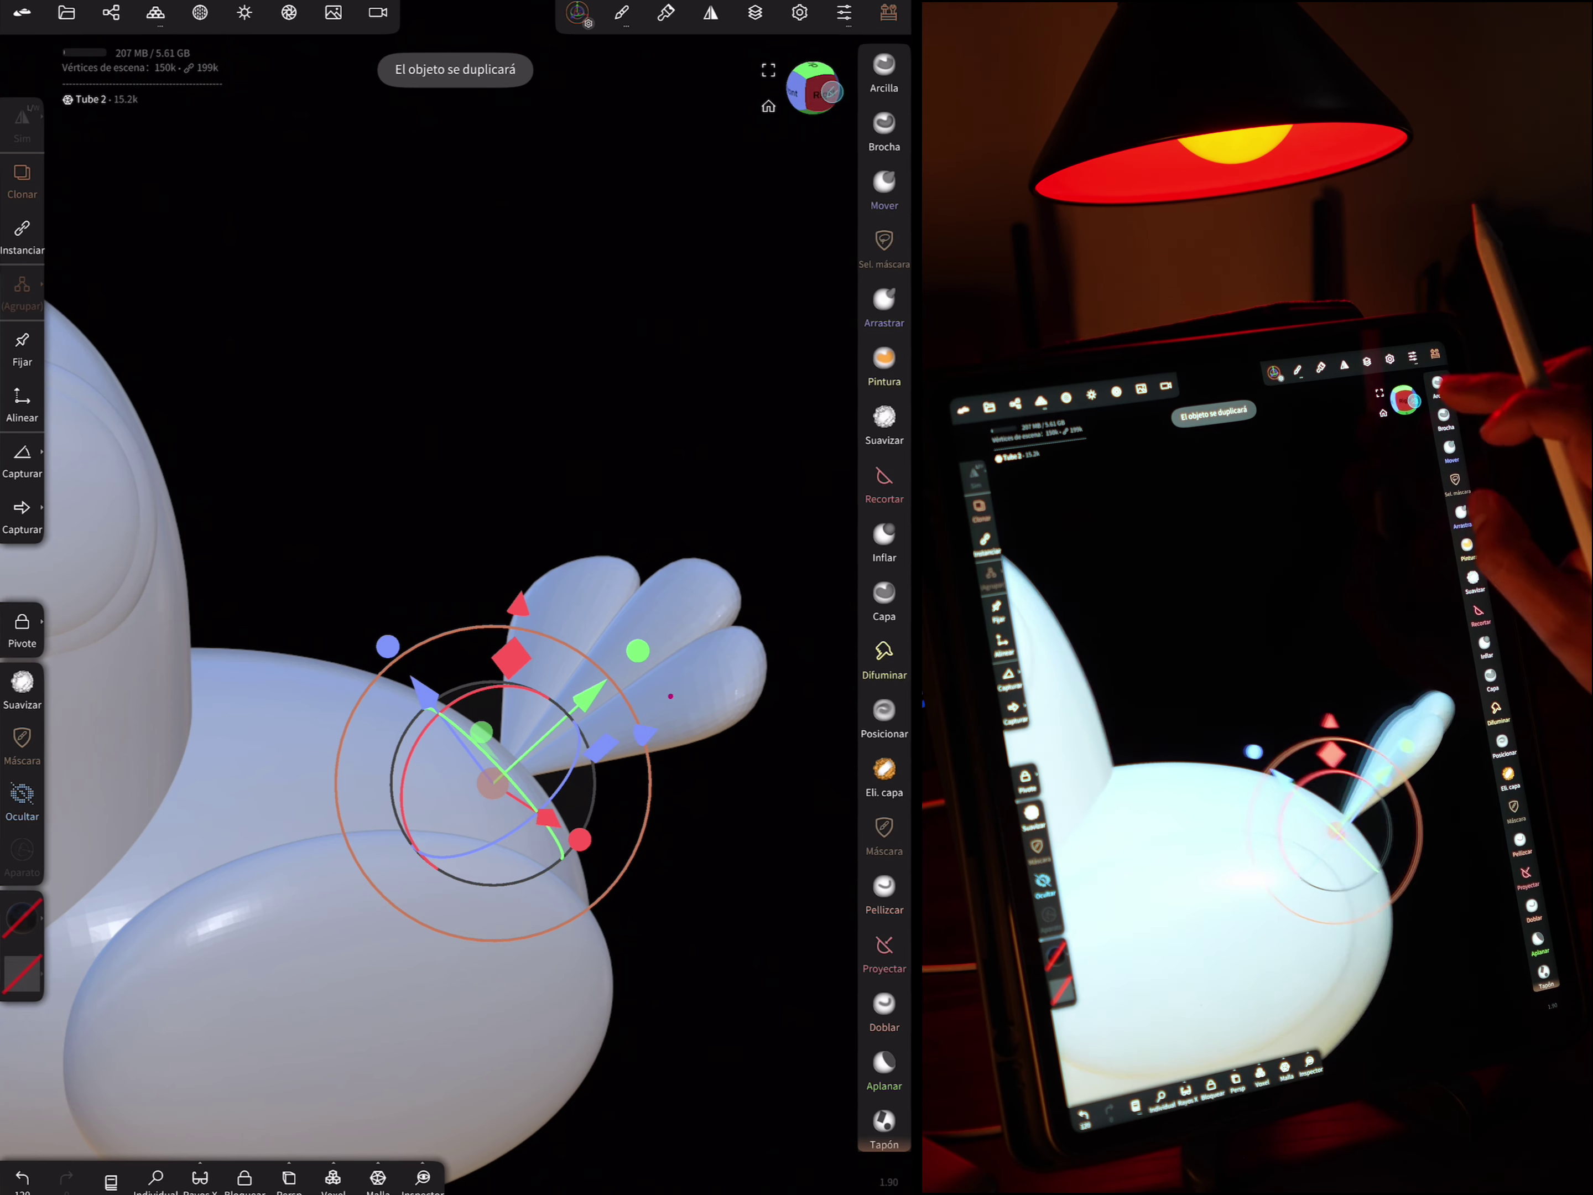
middle_drag(723, 506, 781, 571)
drag(573, 684, 142, 231)
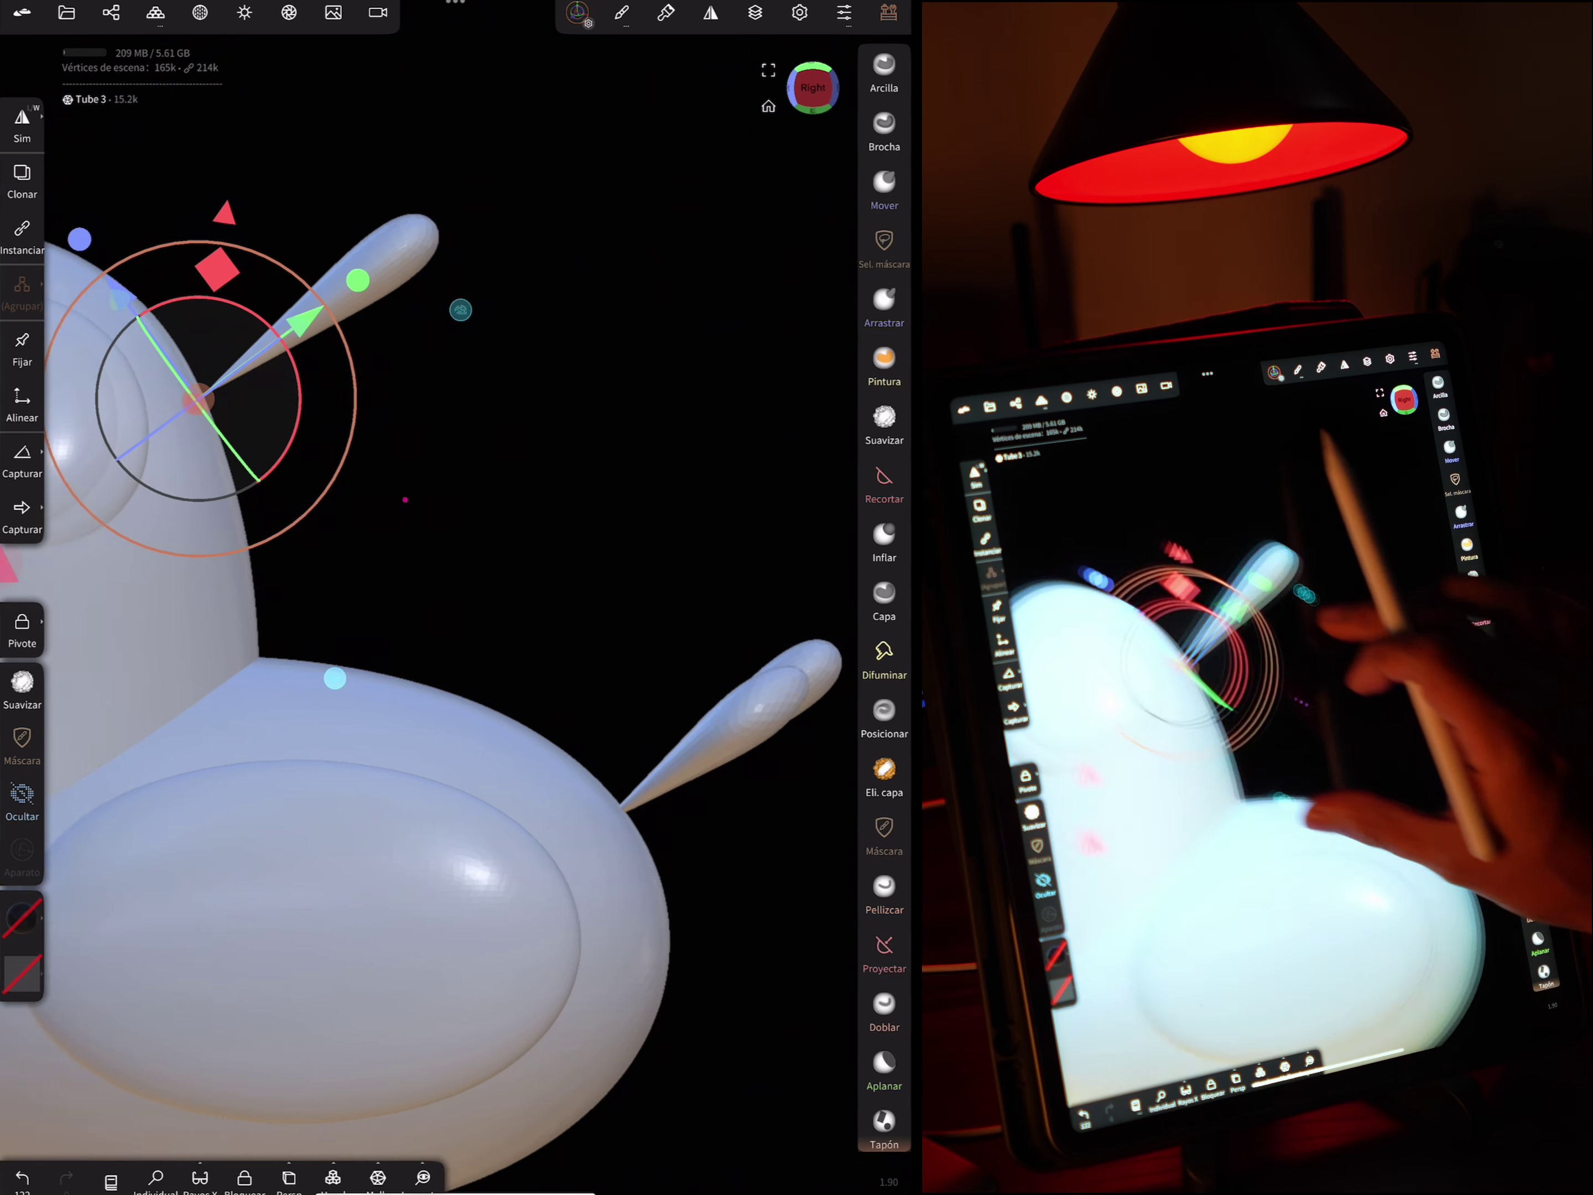
Move Tube 3 onto the head, tilt it, and shrink it into a short feather
scroll(433, 578, up, 3)
drag(506, 449, 381, 377)
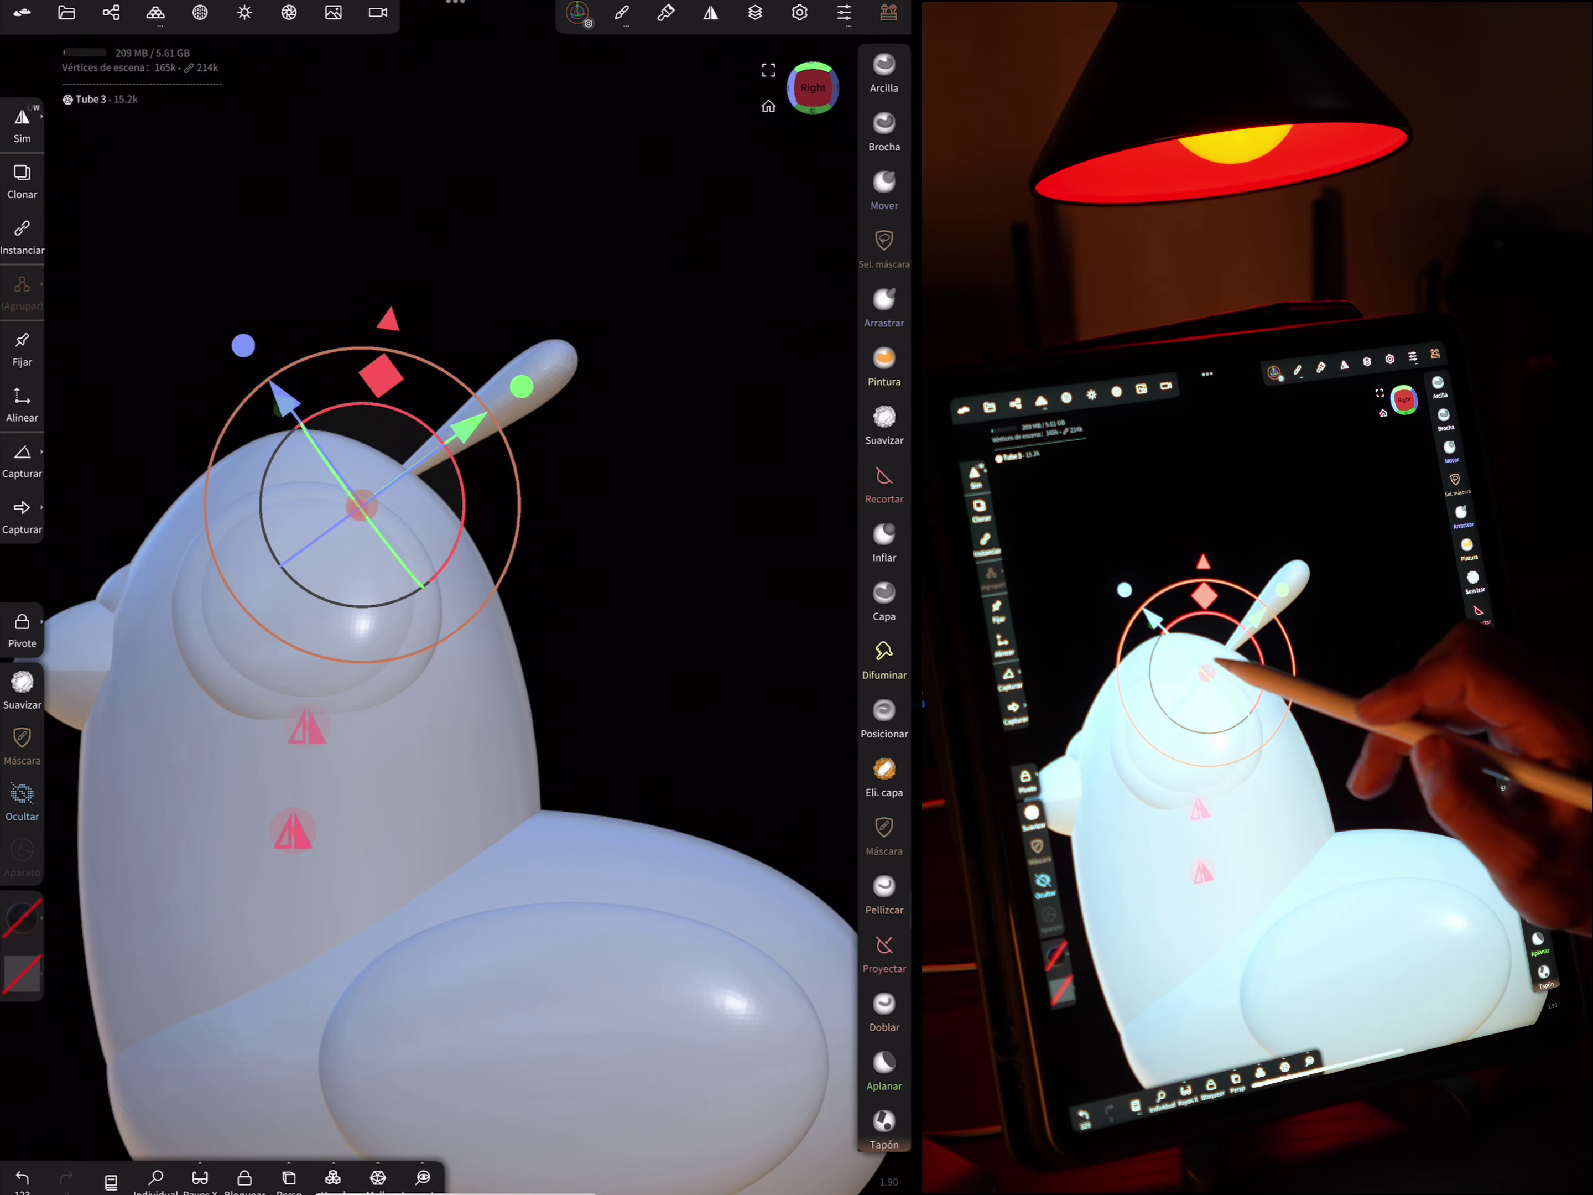
drag(304, 427, 422, 586)
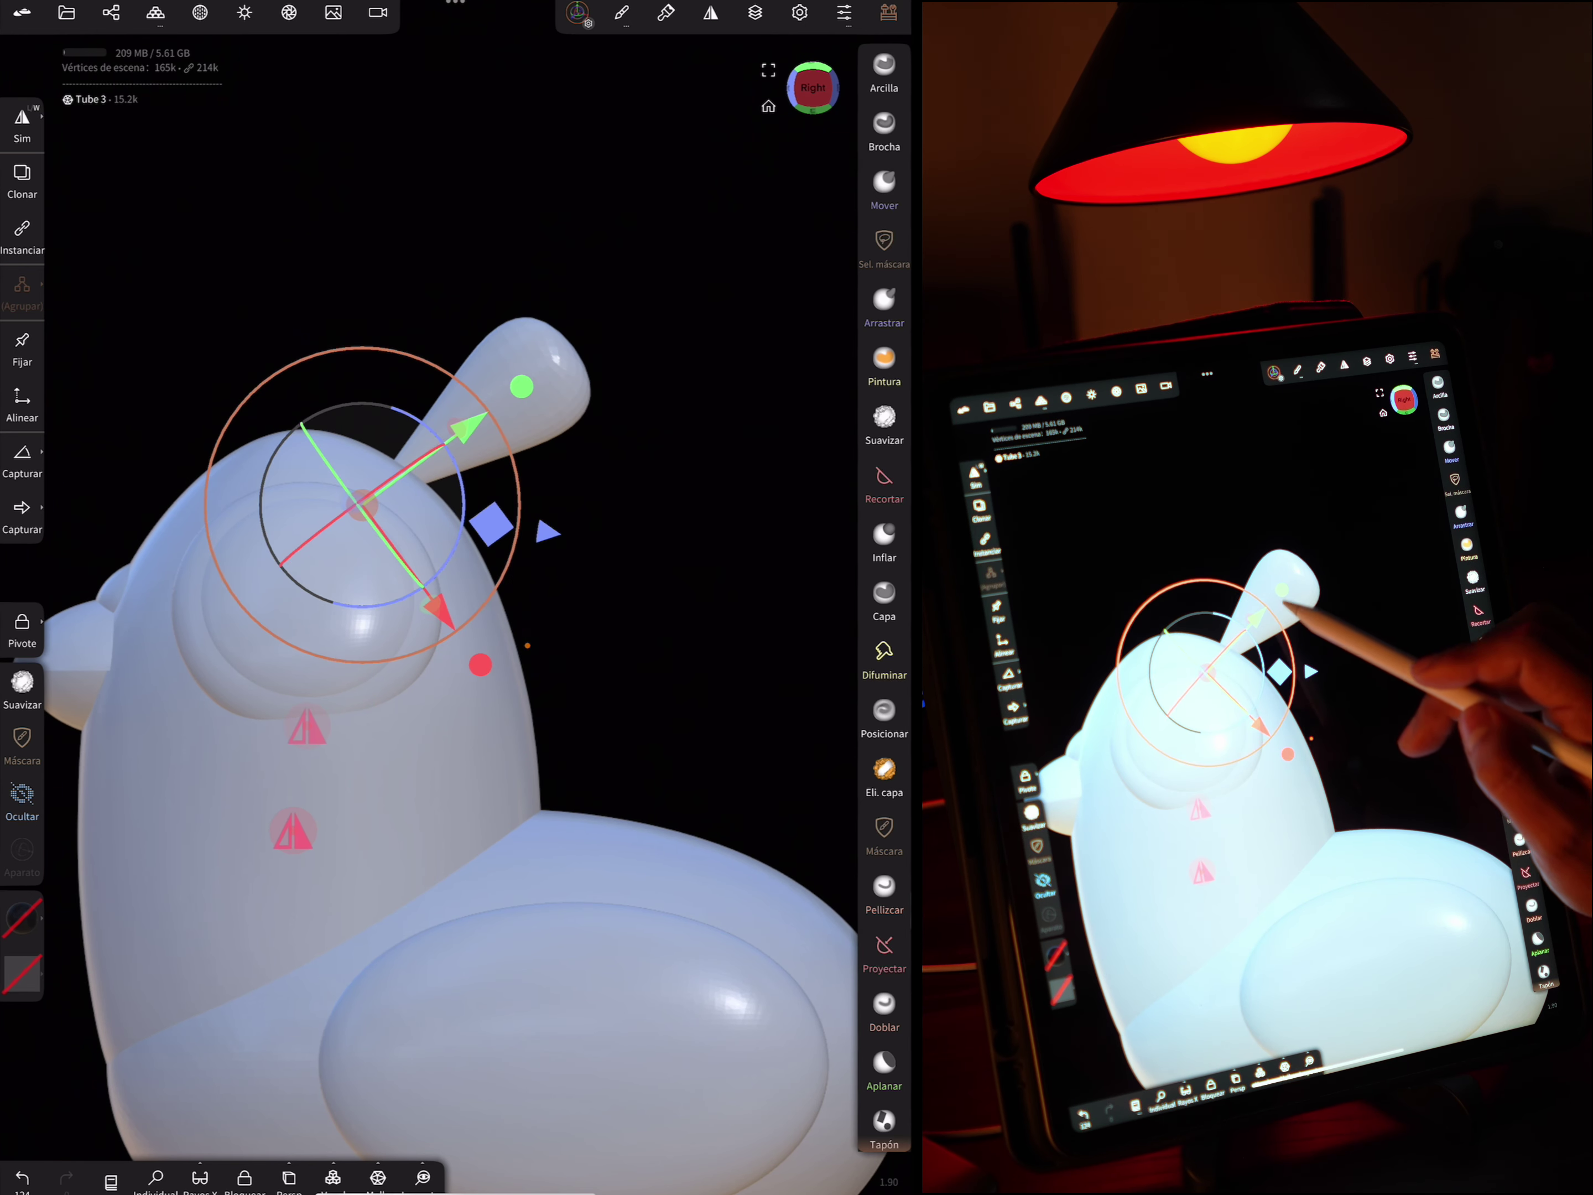
drag(521, 387, 522, 387)
key(ctrl+z)
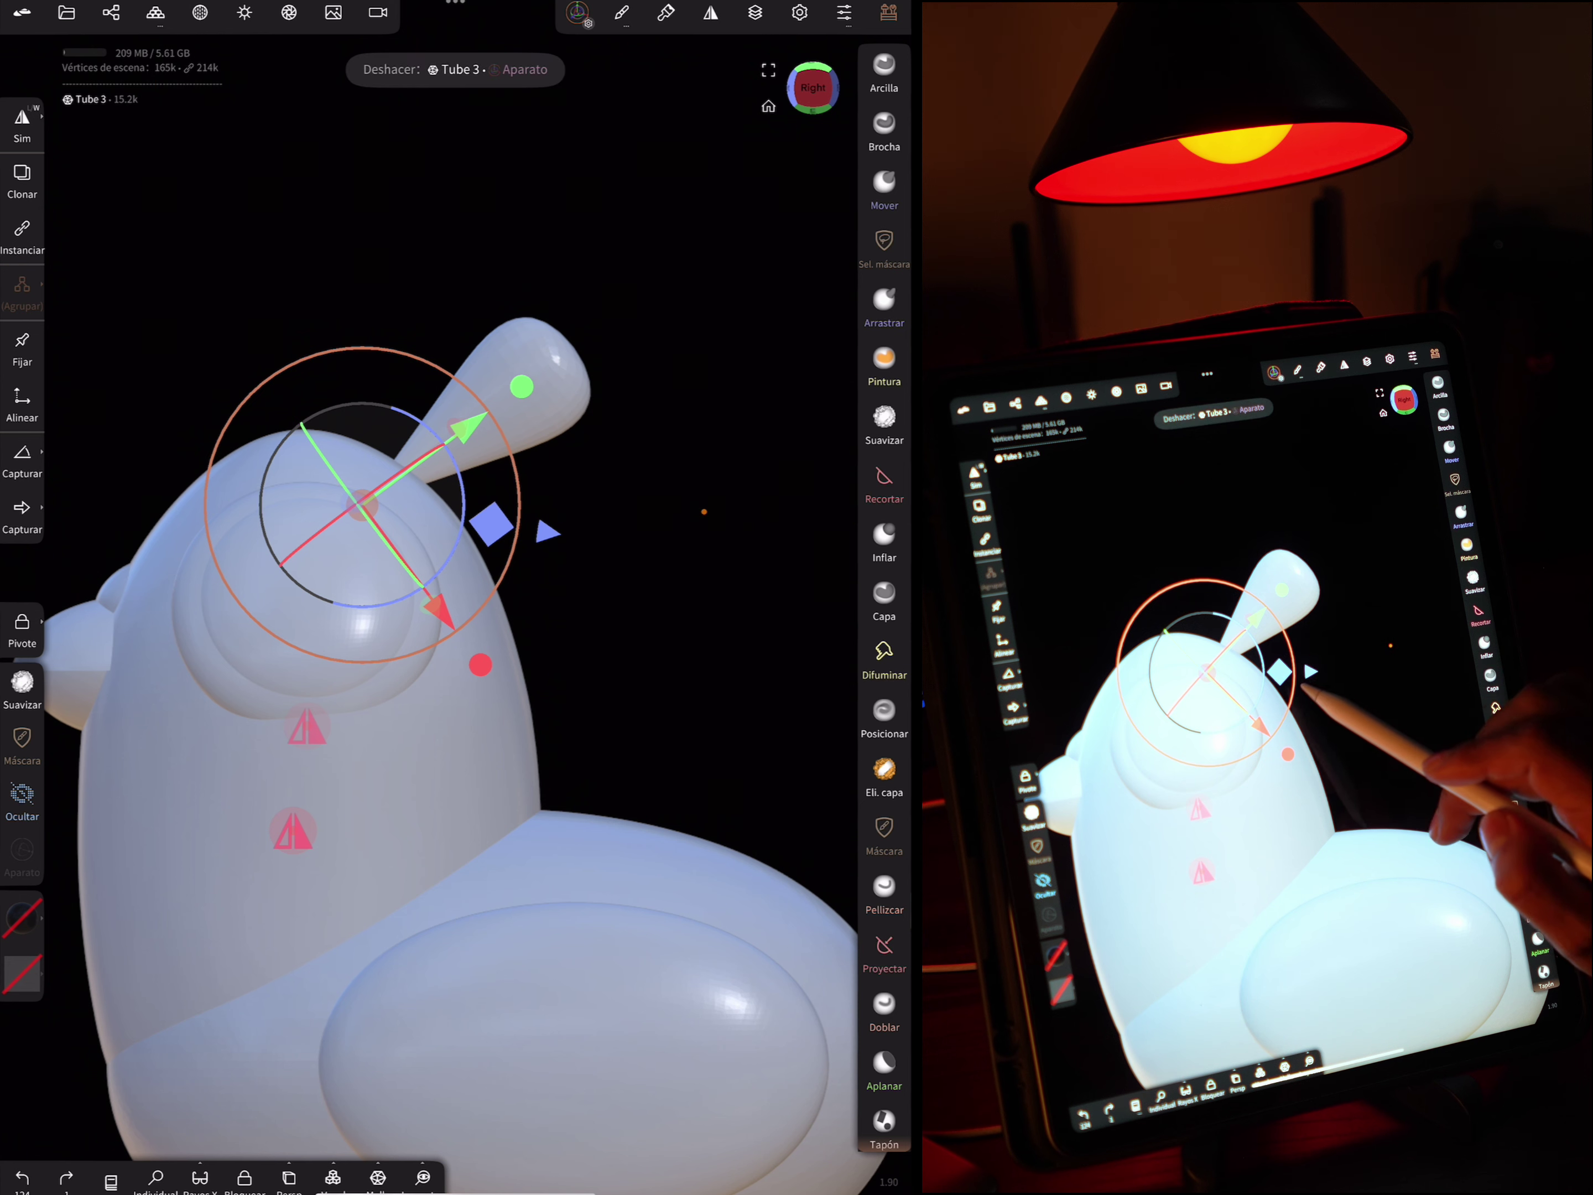
drag(518, 511, 484, 527)
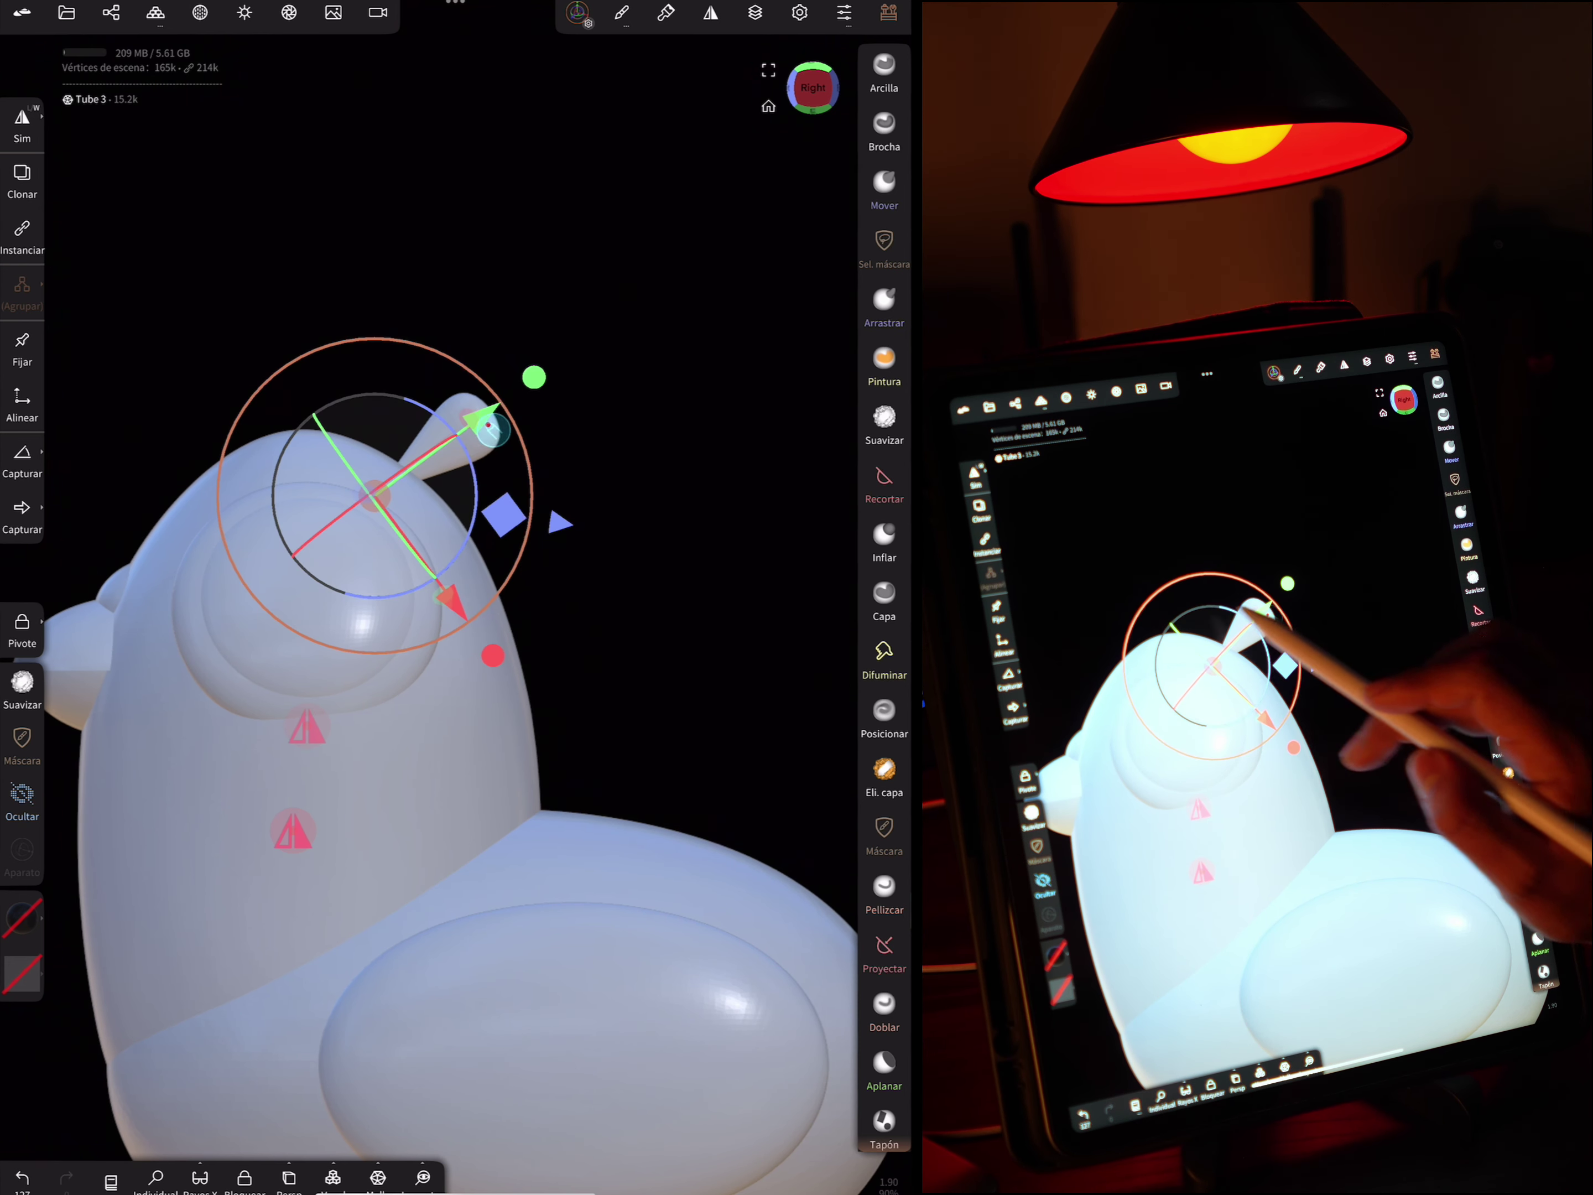
With Clonar on, add a second short crest feather, Tube 4, beside the first
click(22, 181)
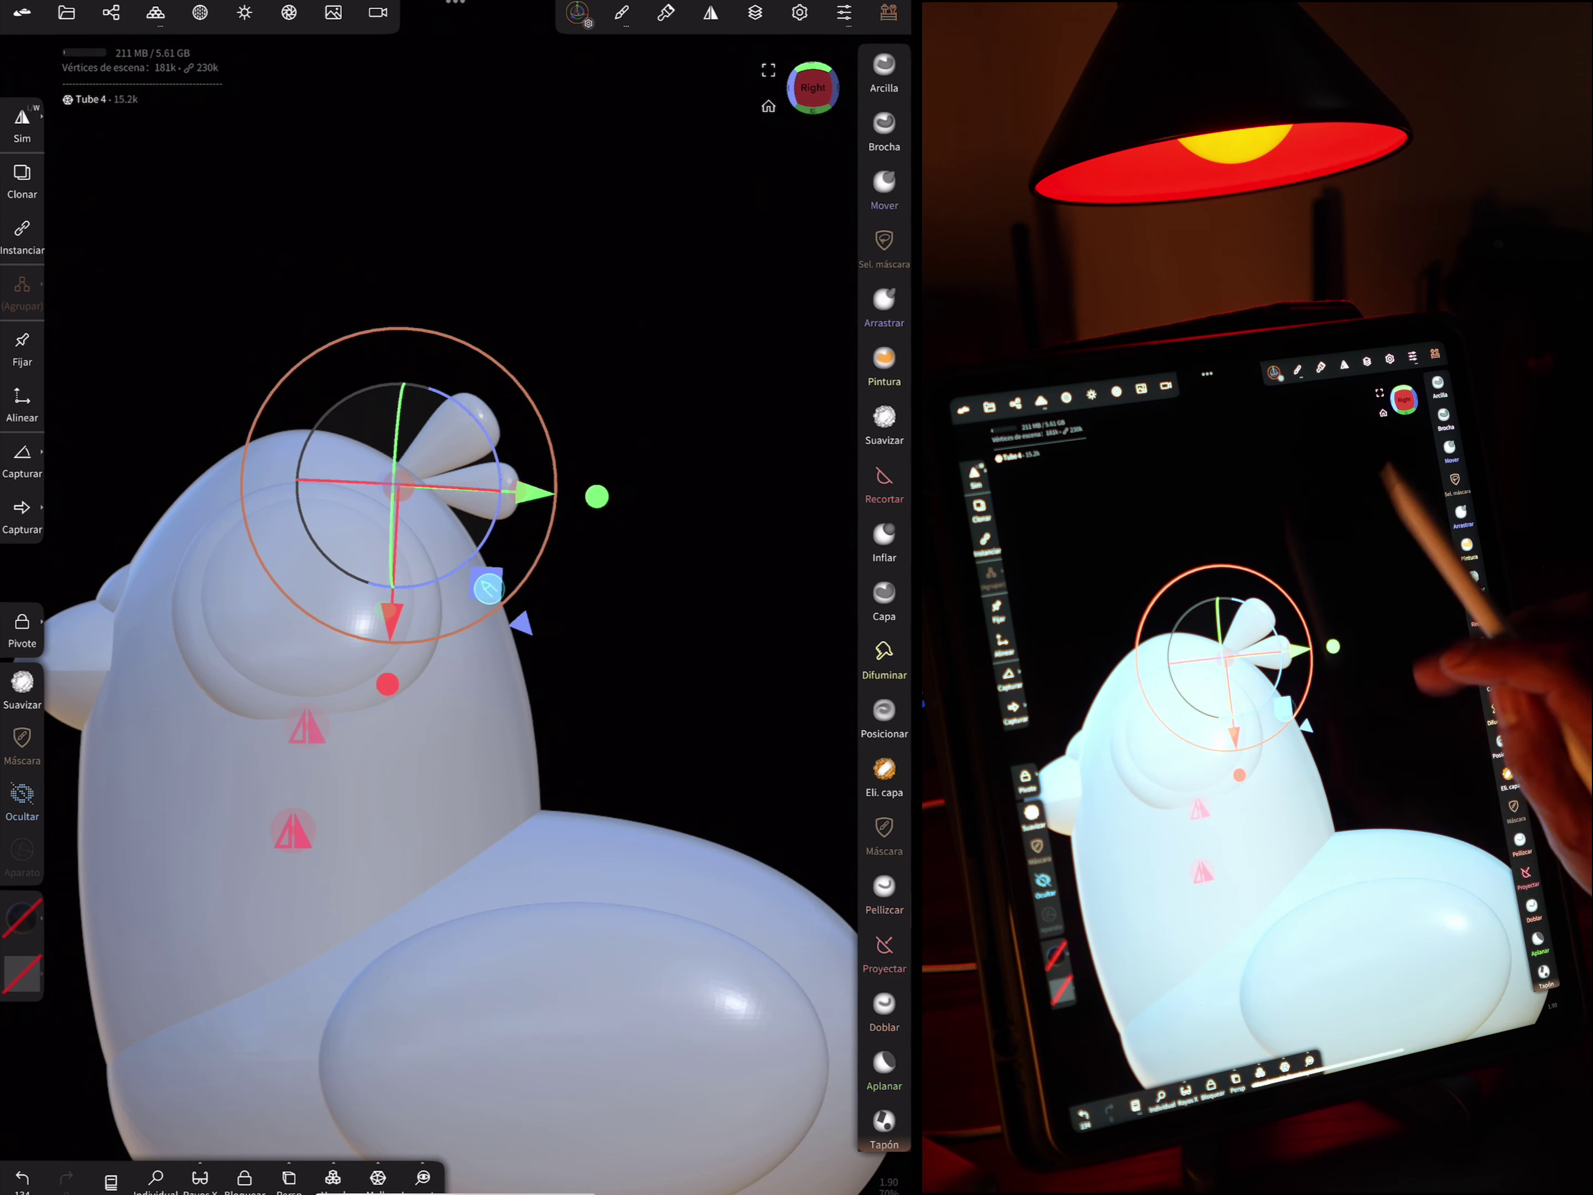
scroll(448, 723, down, 5)
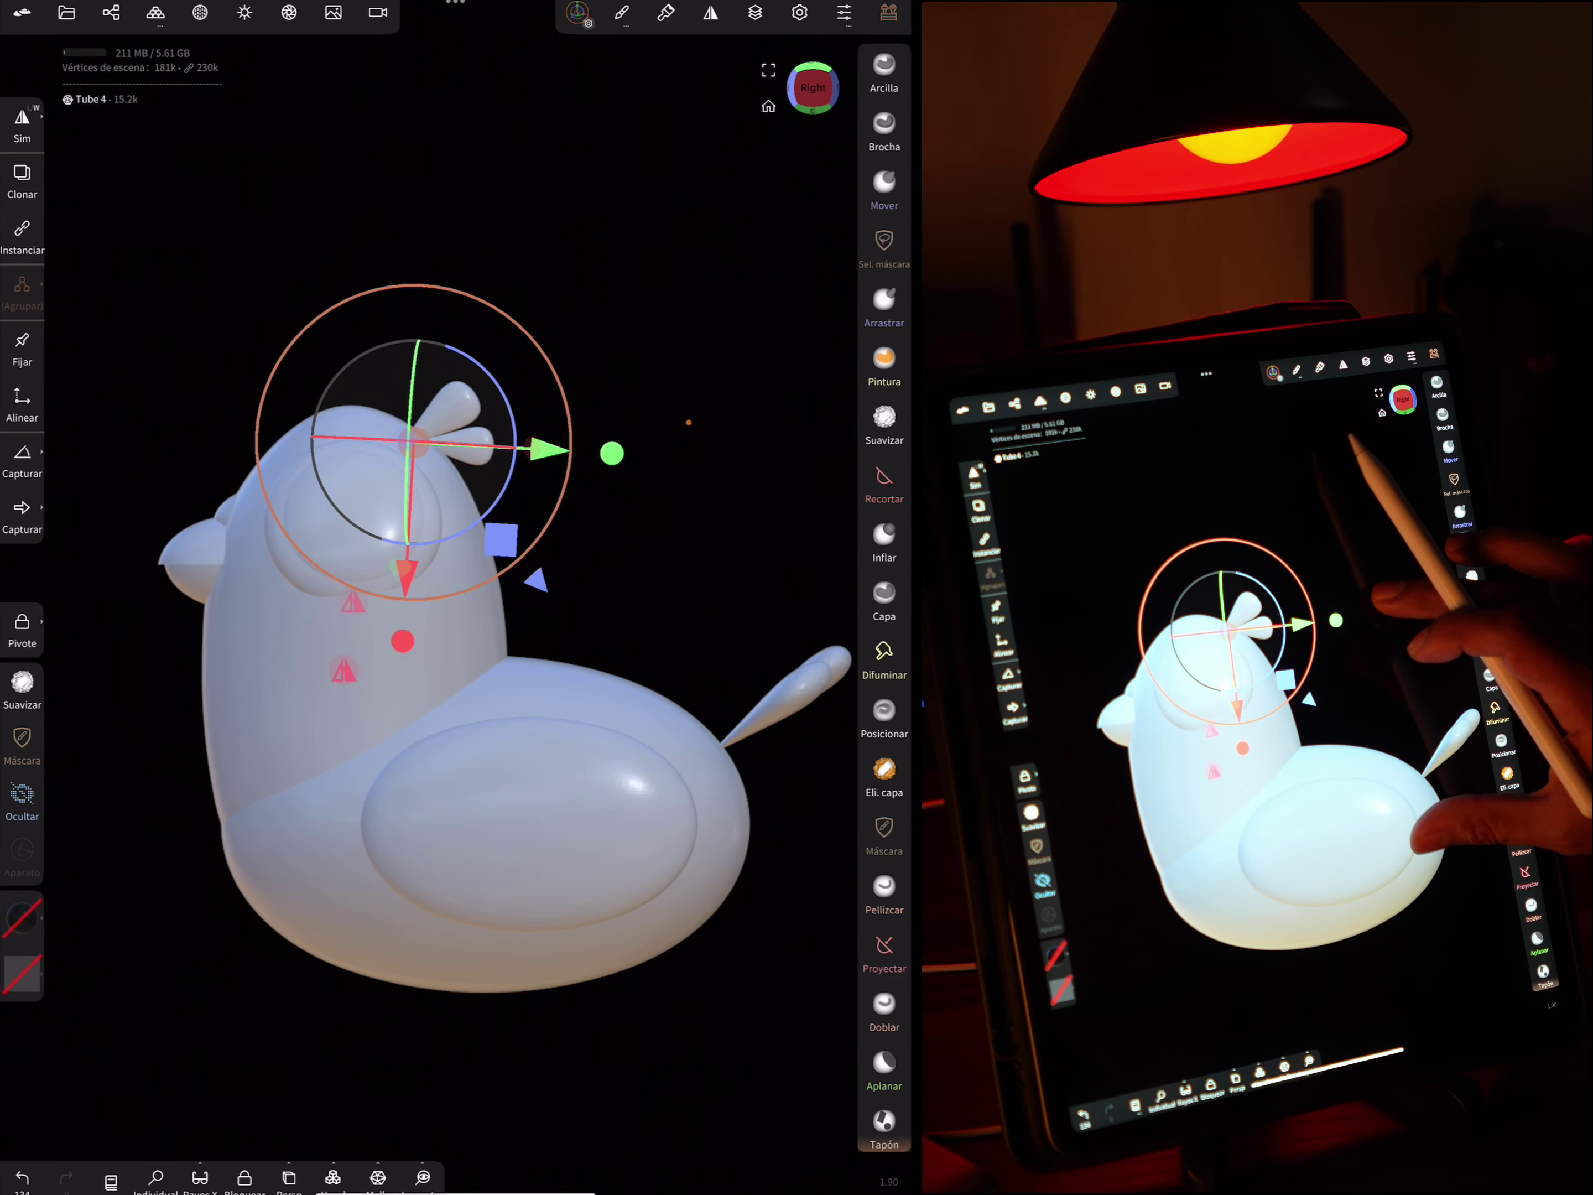
scroll(448, 579, up, 5)
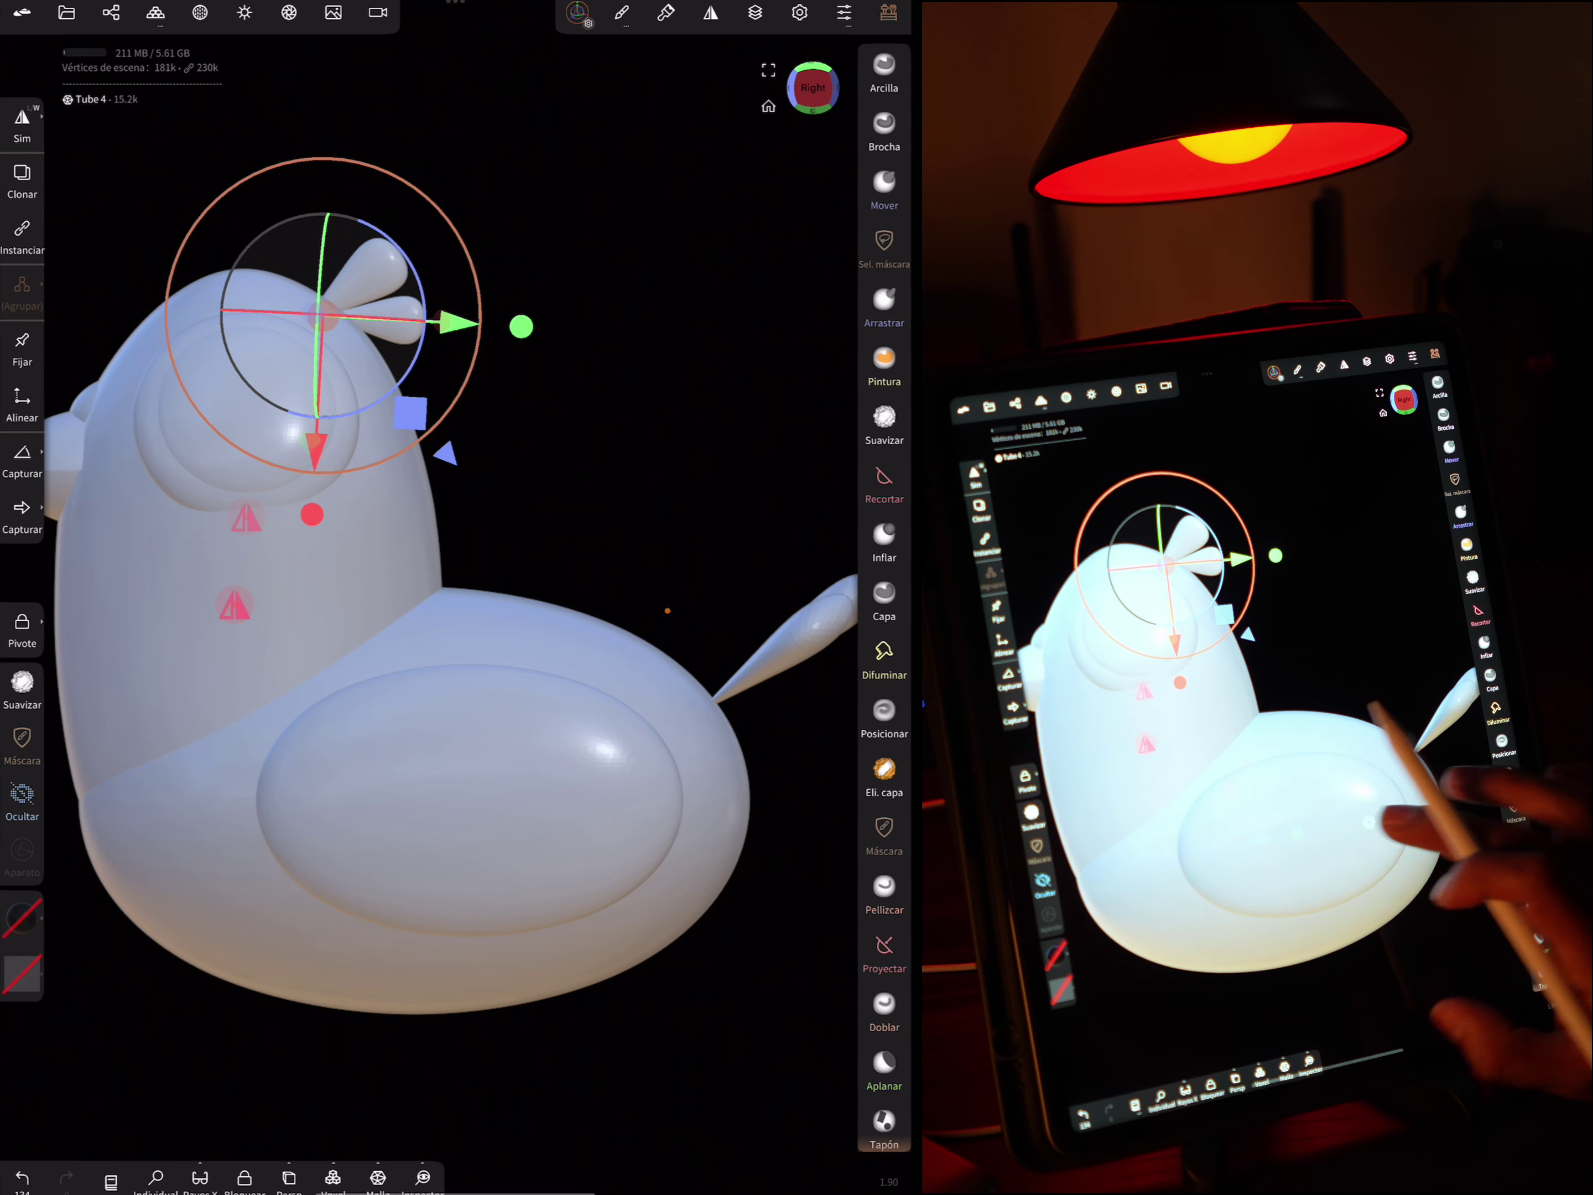
click(506, 796)
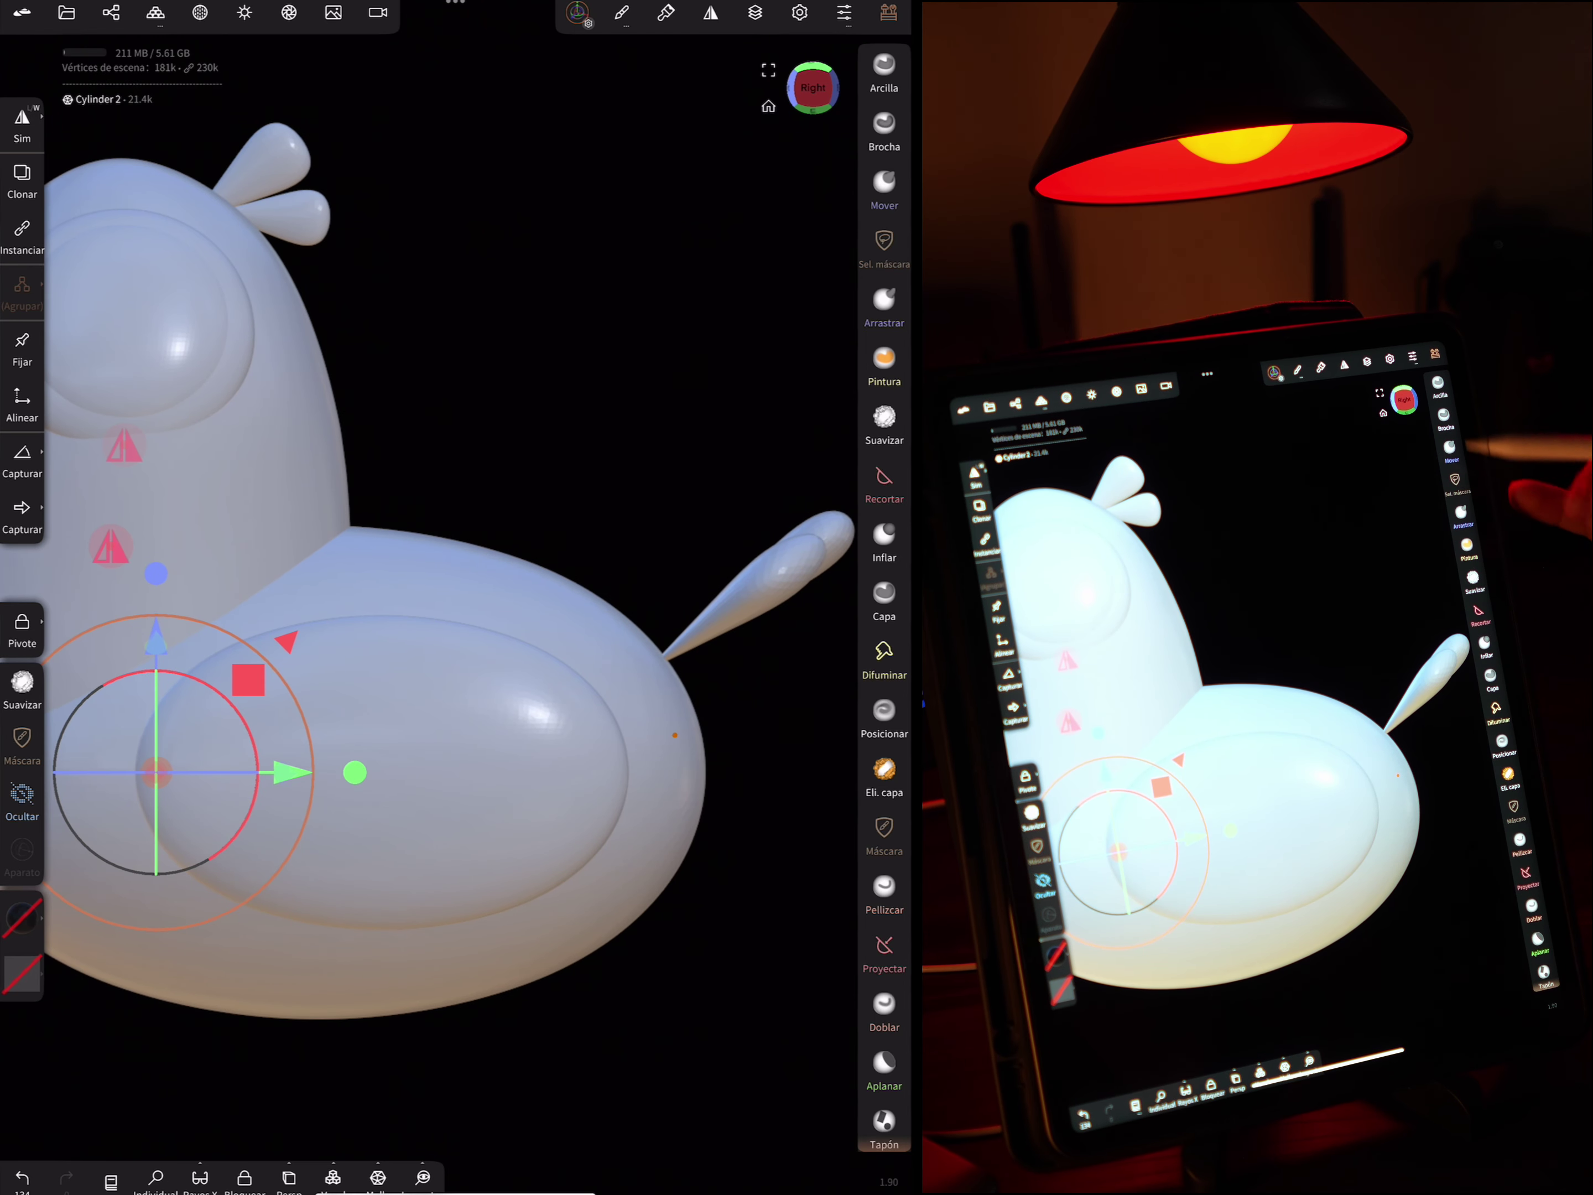
Pick the Recortar trim tool with a freehand lasso and orbit toward the bird's back
click(884, 481)
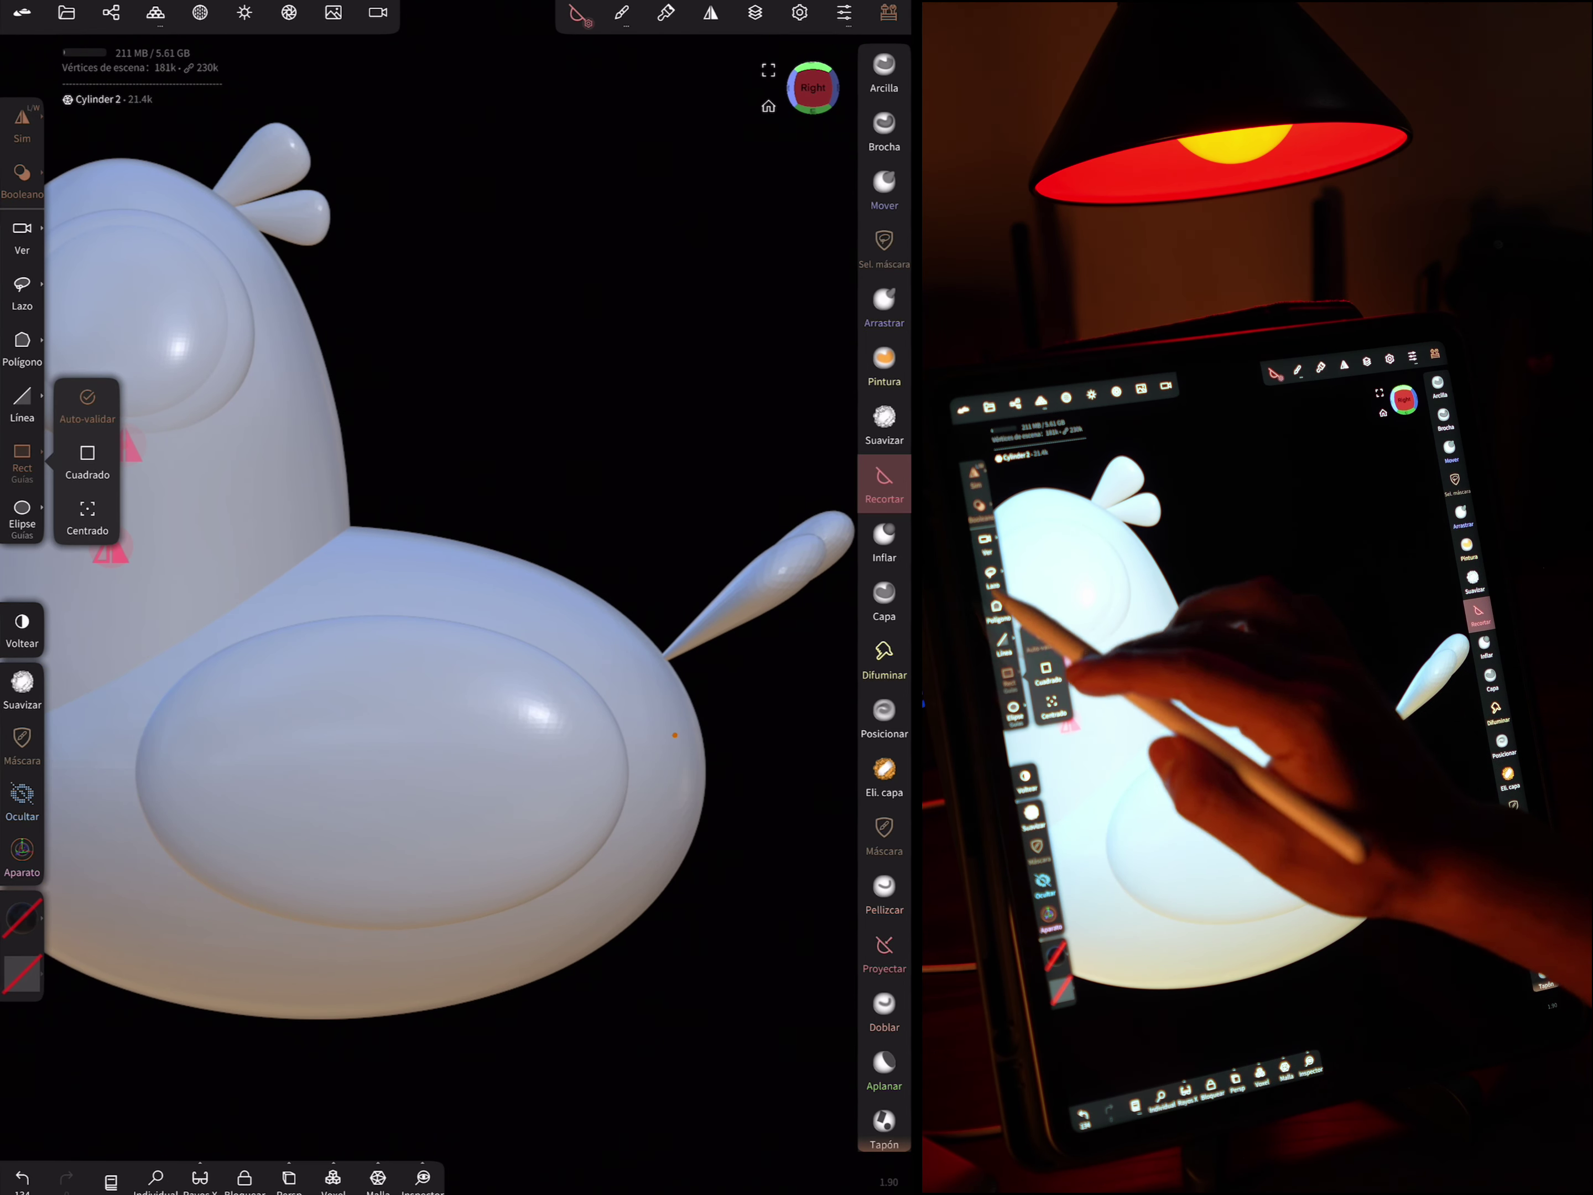
click(41, 285)
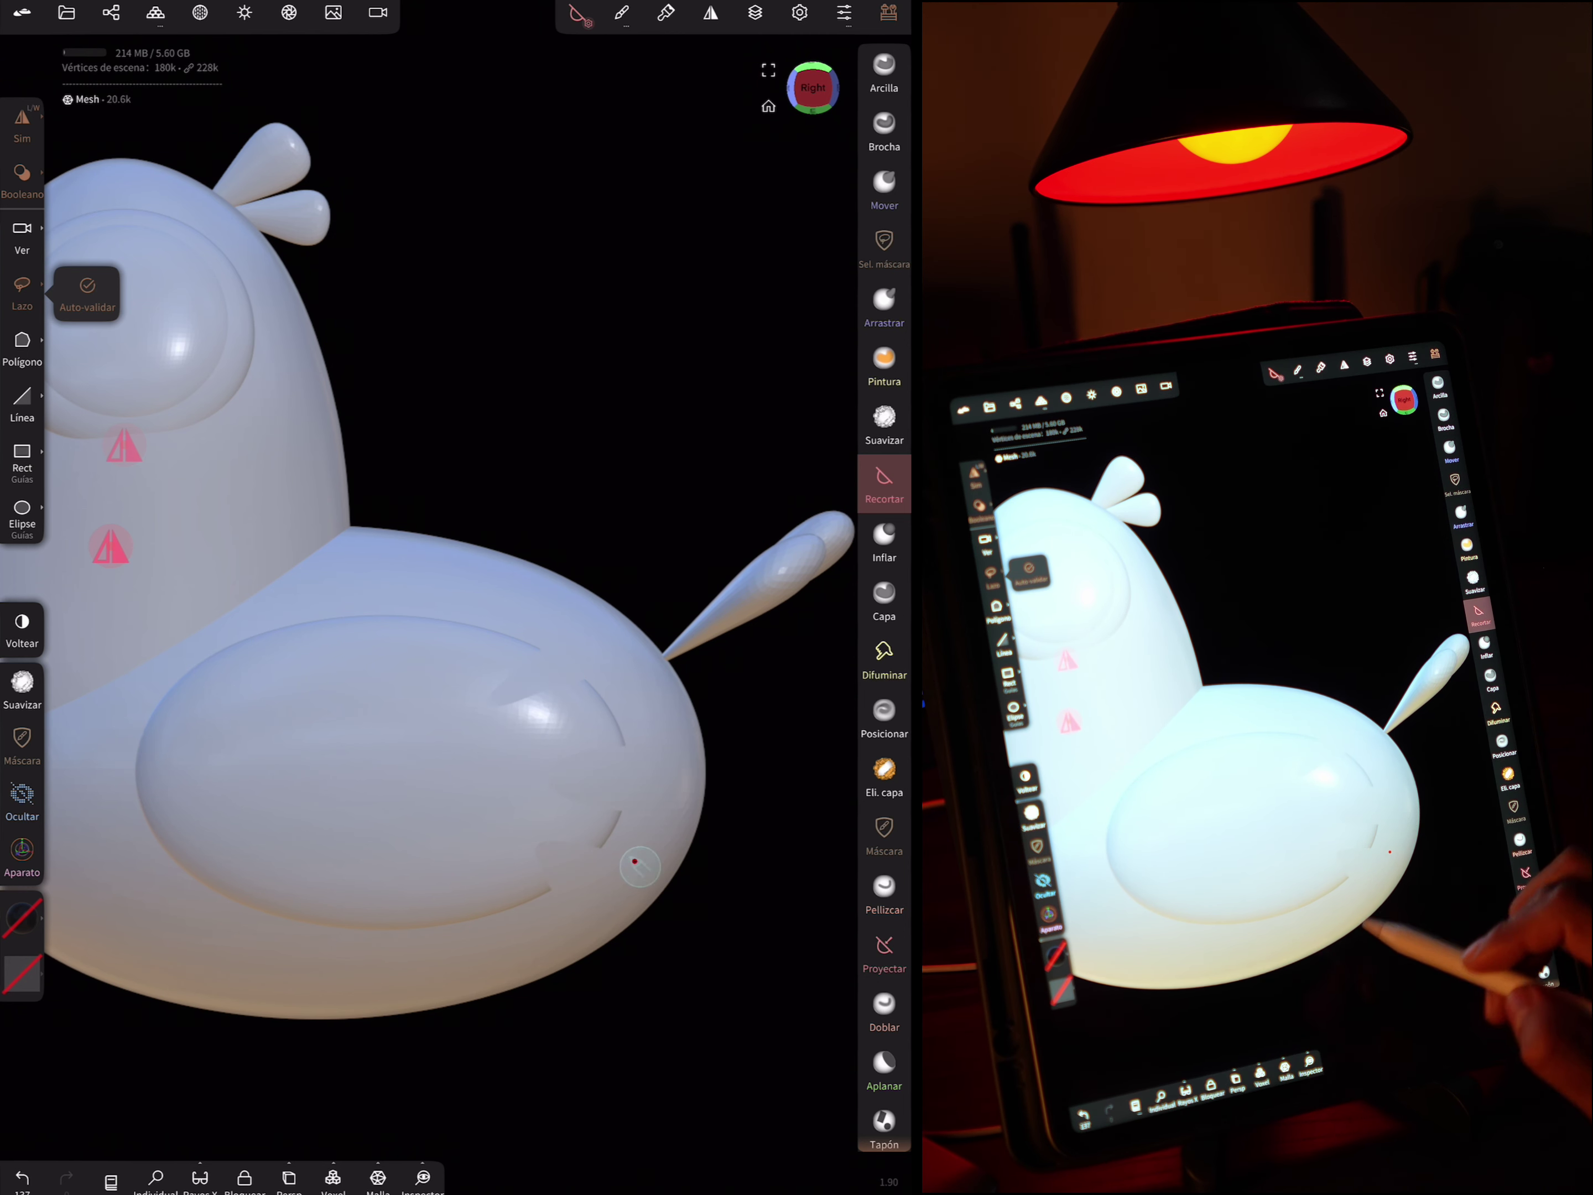
middle_drag(634, 861, 519, 818)
scroll(521, 795, up, 5)
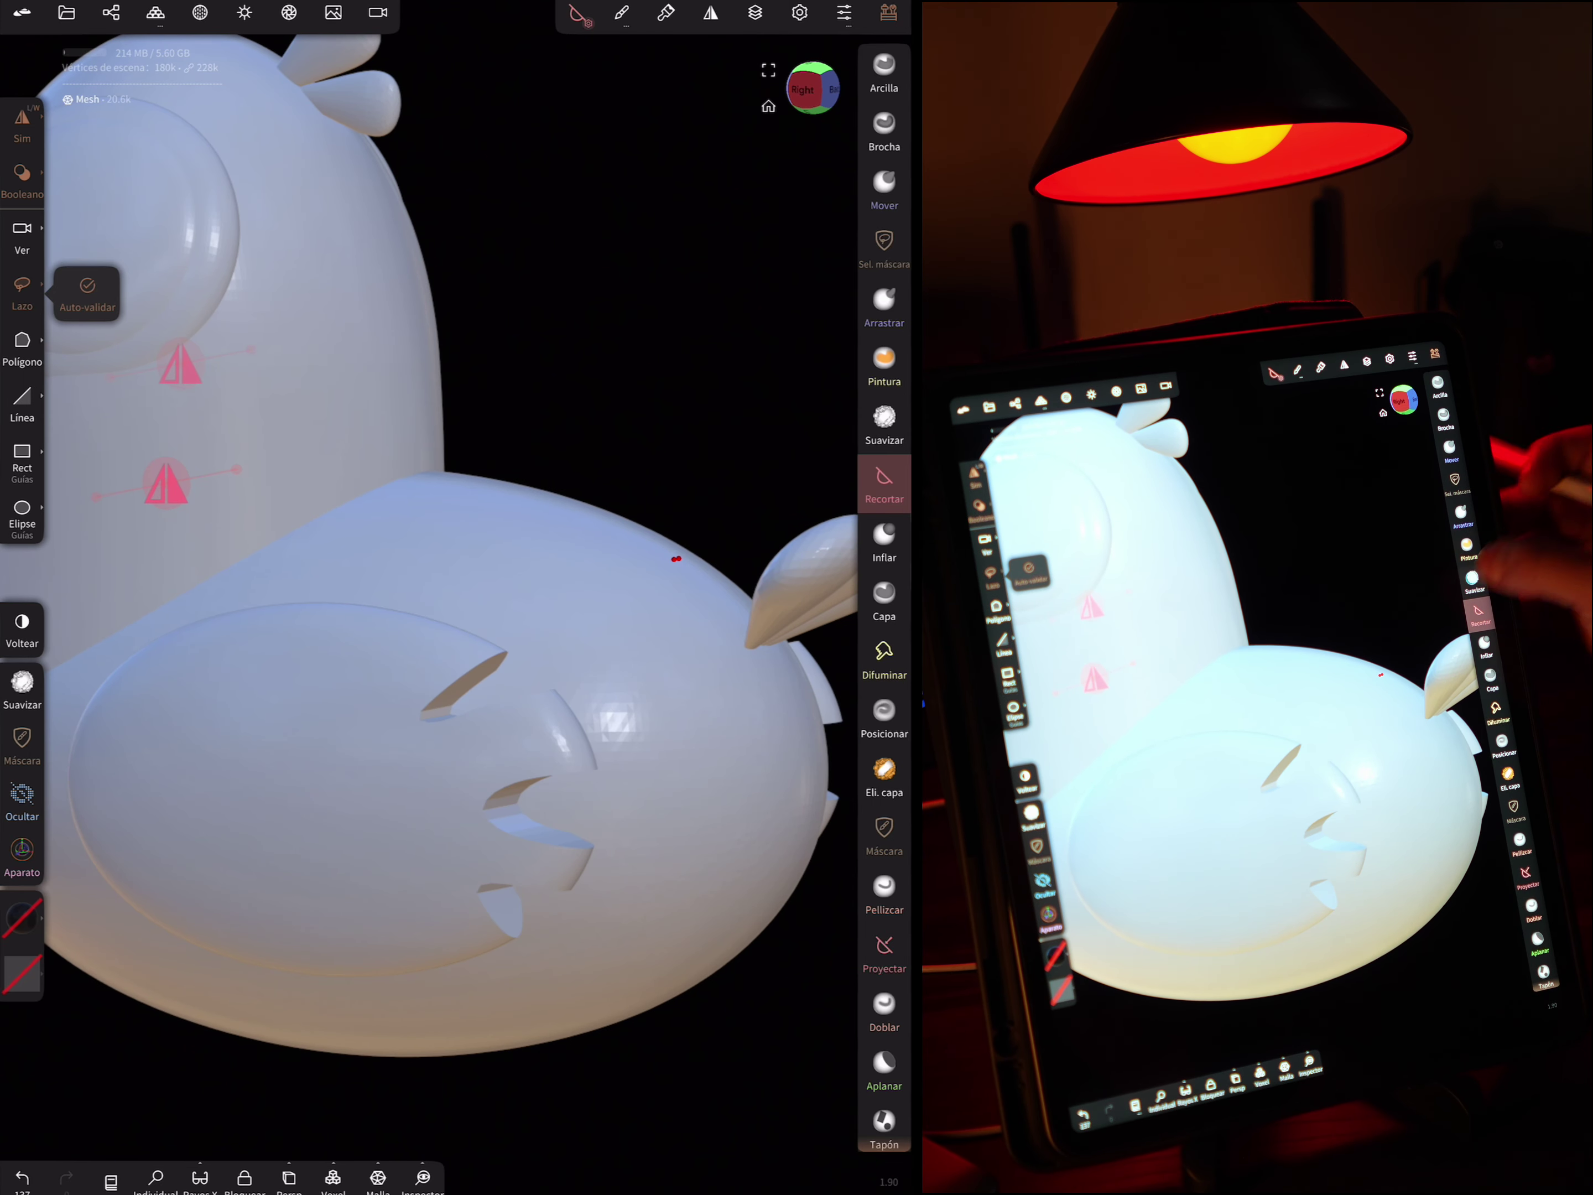
Close the Suavizar stroke settings and undo the stray smoothing stroke on the bird
click(884, 420)
click(623, 13)
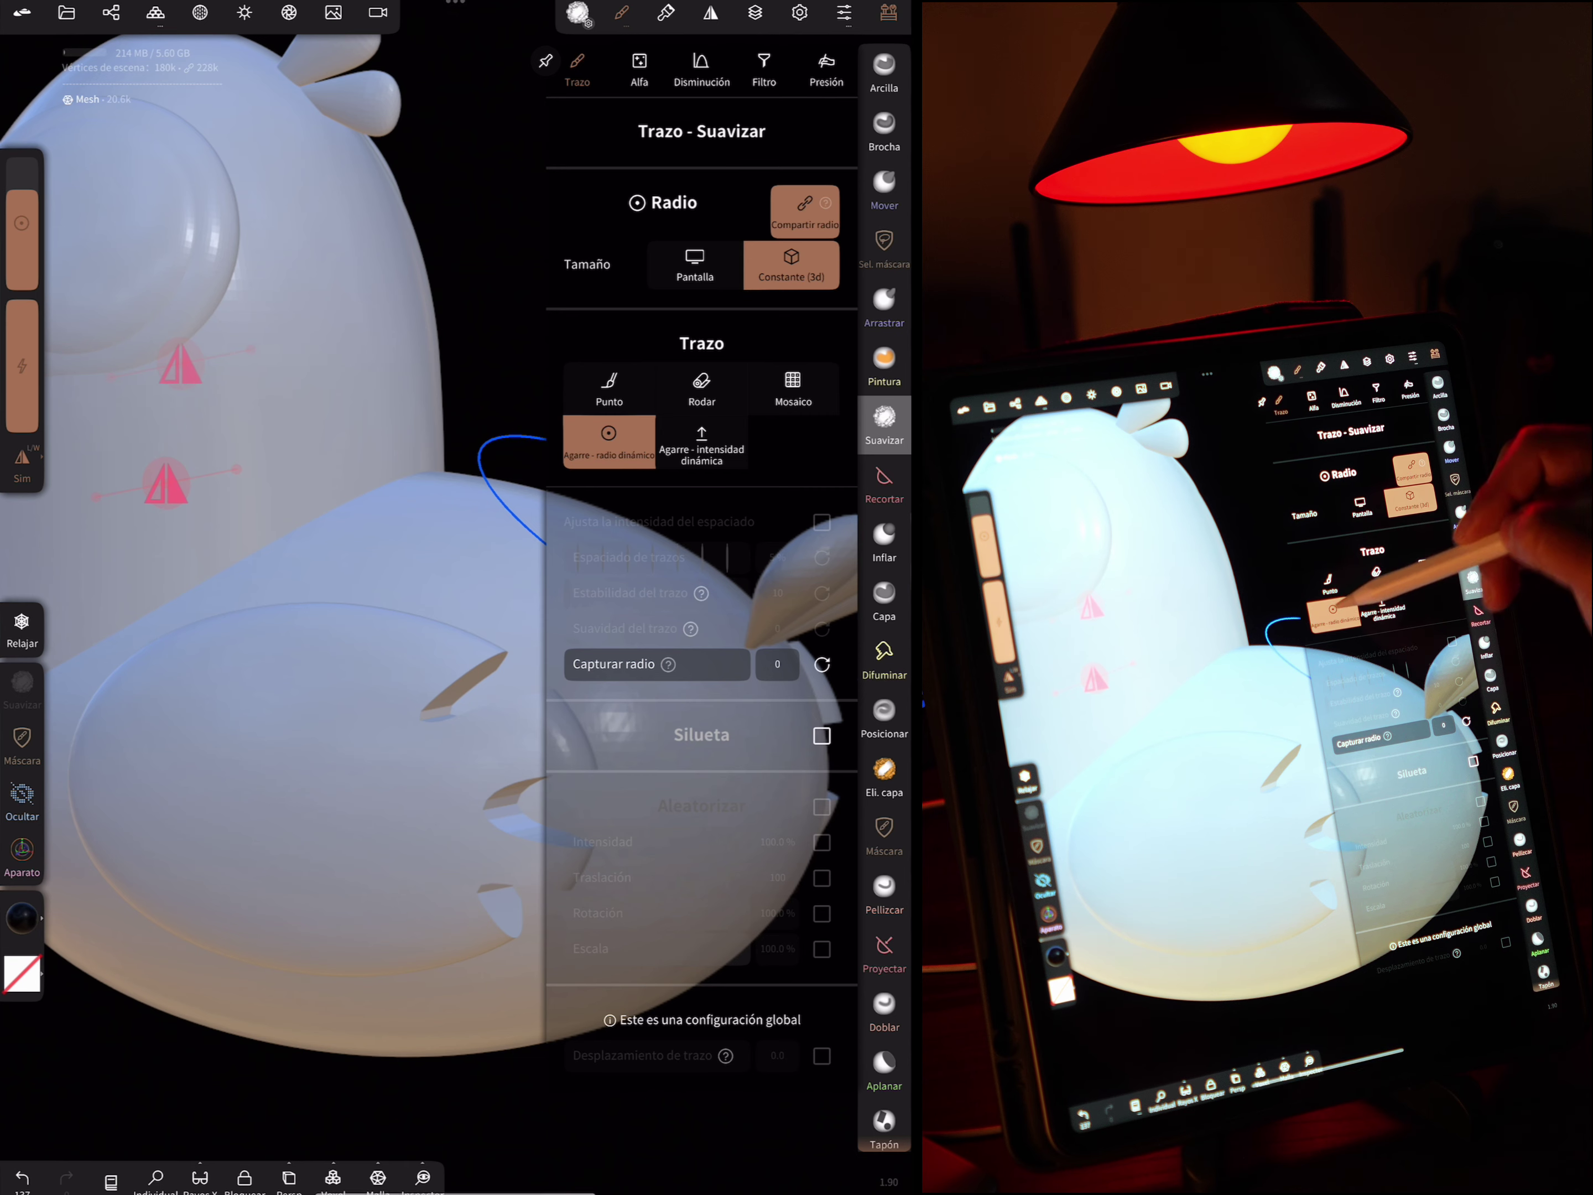
click(450, 774)
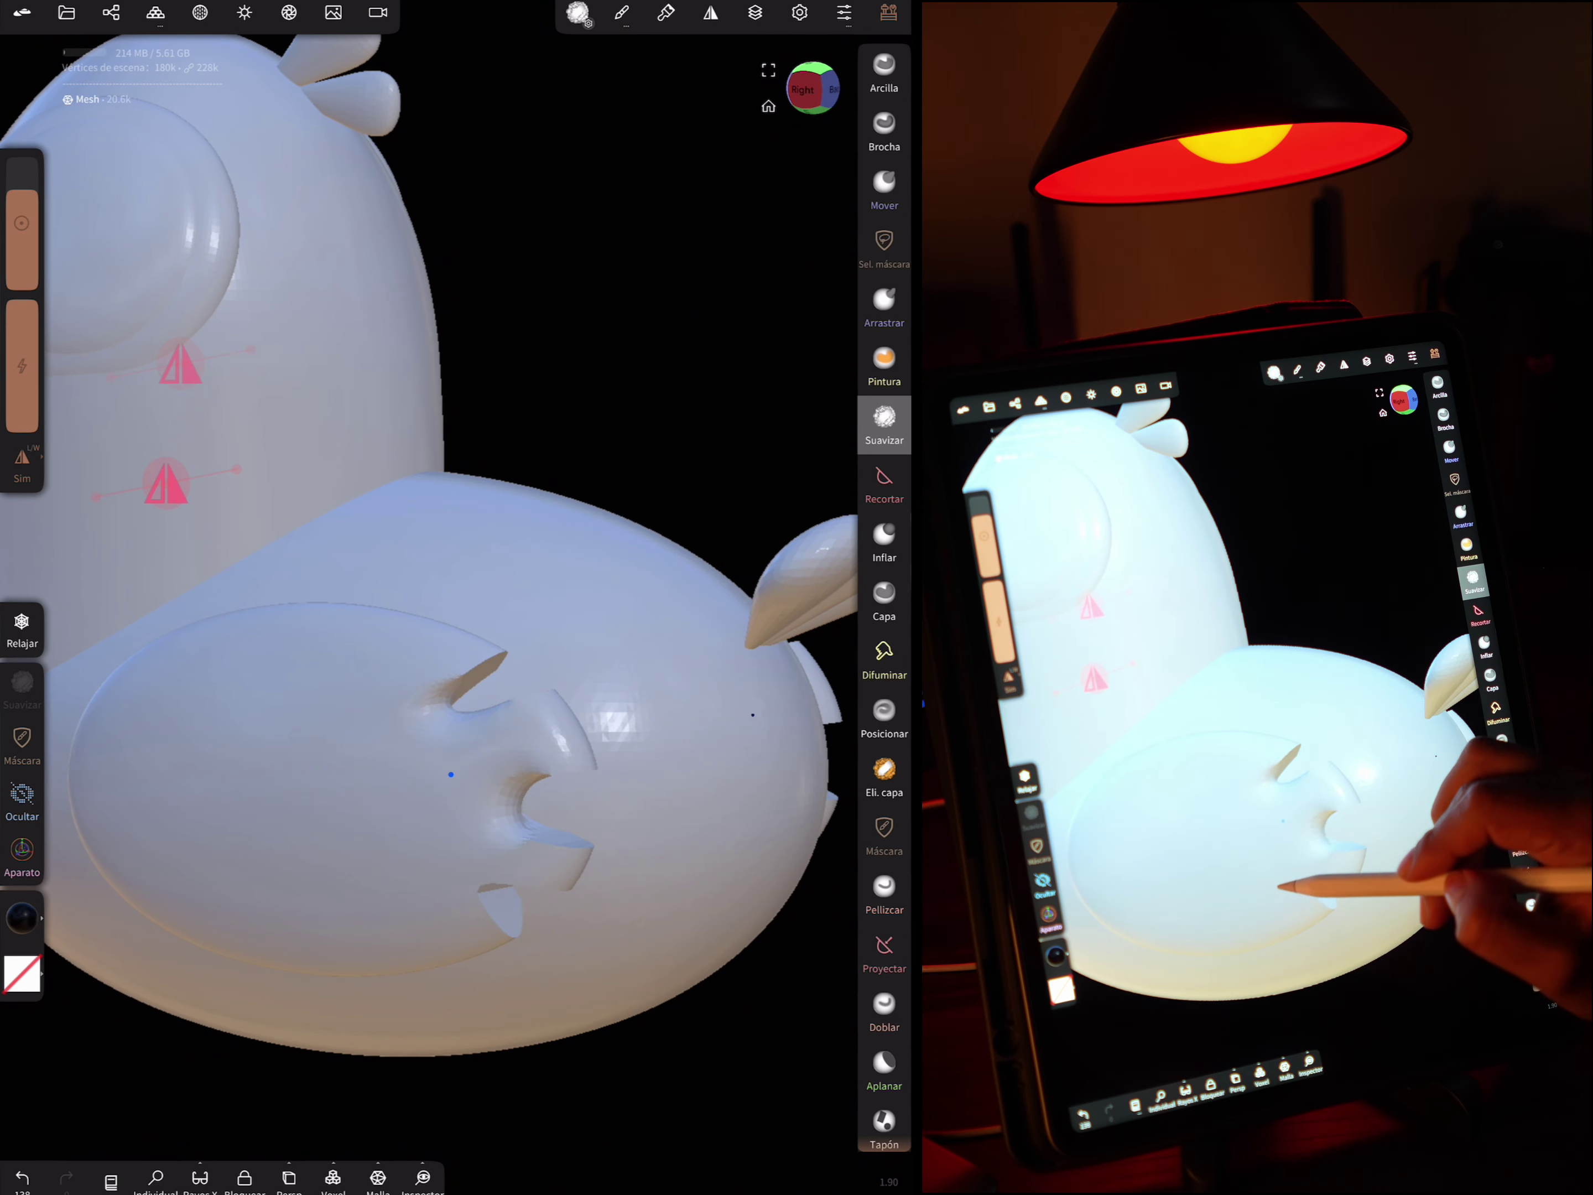
middle_drag(450, 774, 712, 588)
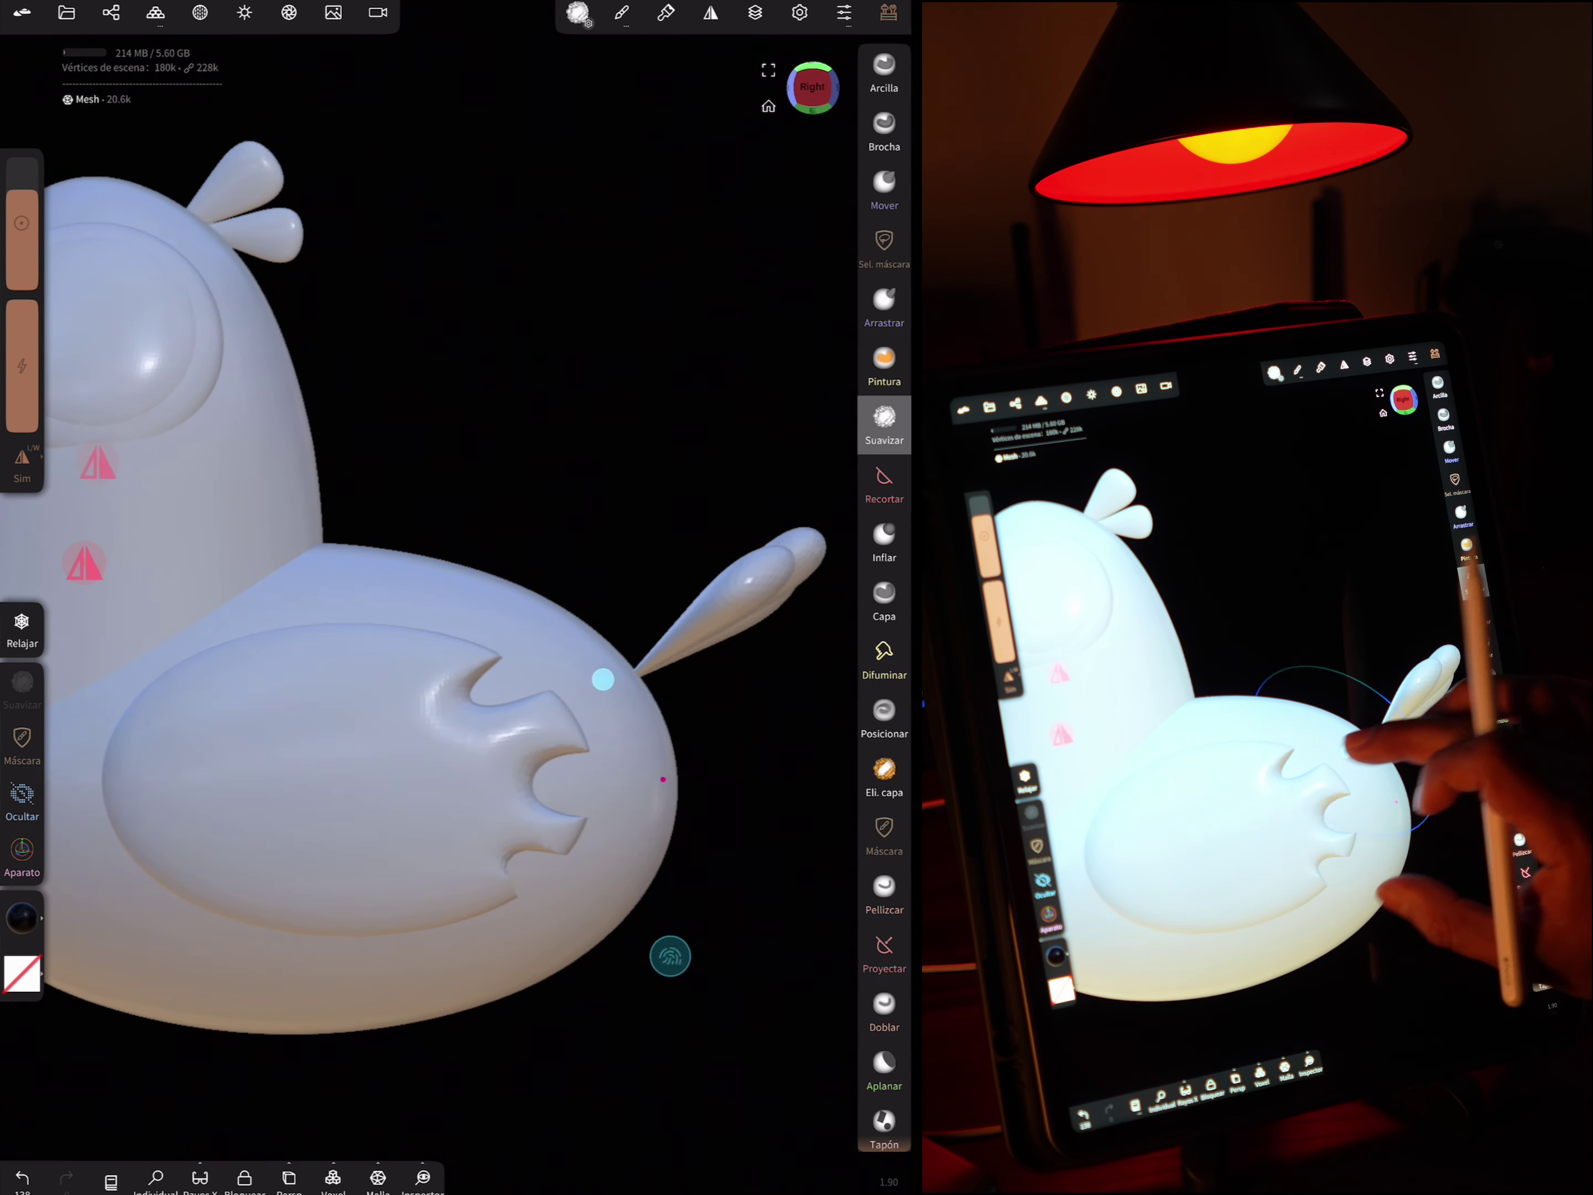
key(ctrl+z)
key(ctrl+z)
Carve two notches into the wing's rear edge and tip, then orbit out
drag(564, 767, 433, 748)
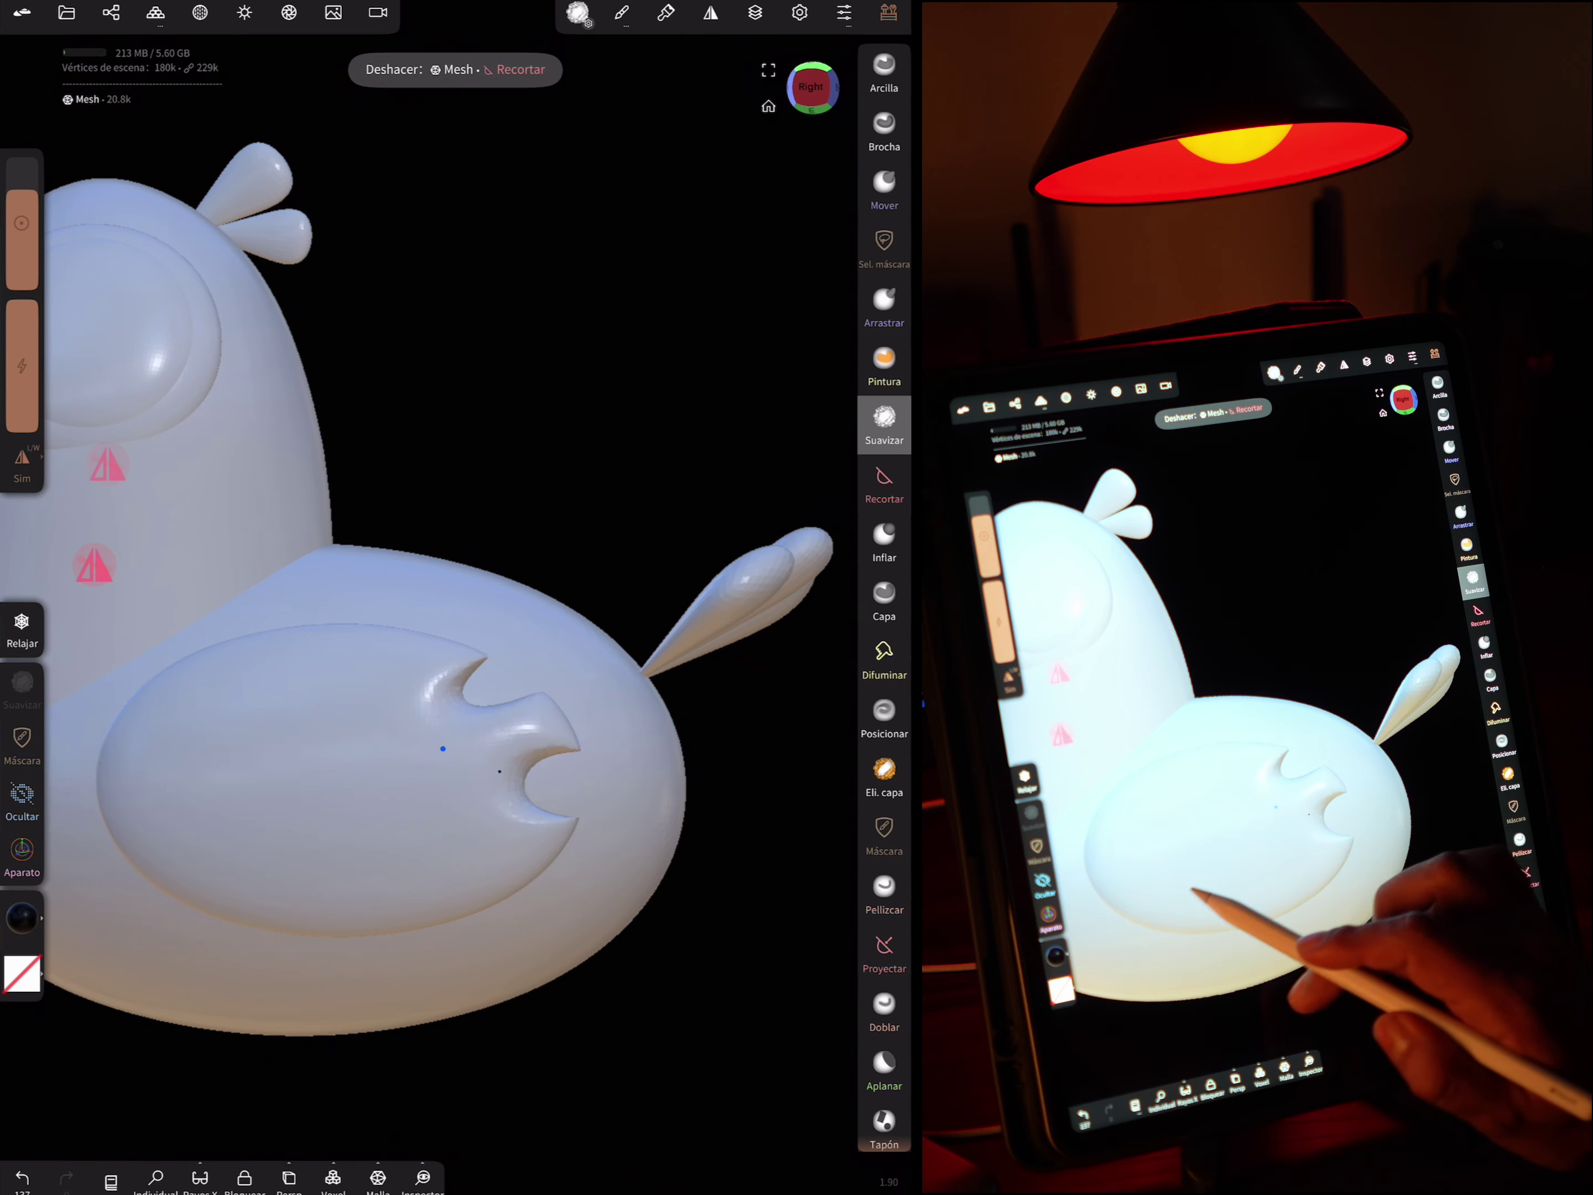
middle_drag(249, 889, 693, 787)
mouse_move(651, 920)
middle_down()
mouse_move(723, 874)
mouse_move(673, 975)
mouse_move(729, 691)
mouse_move(641, 487)
mouse_move(757, 524)
mouse_move(722, 527)
middle_up()
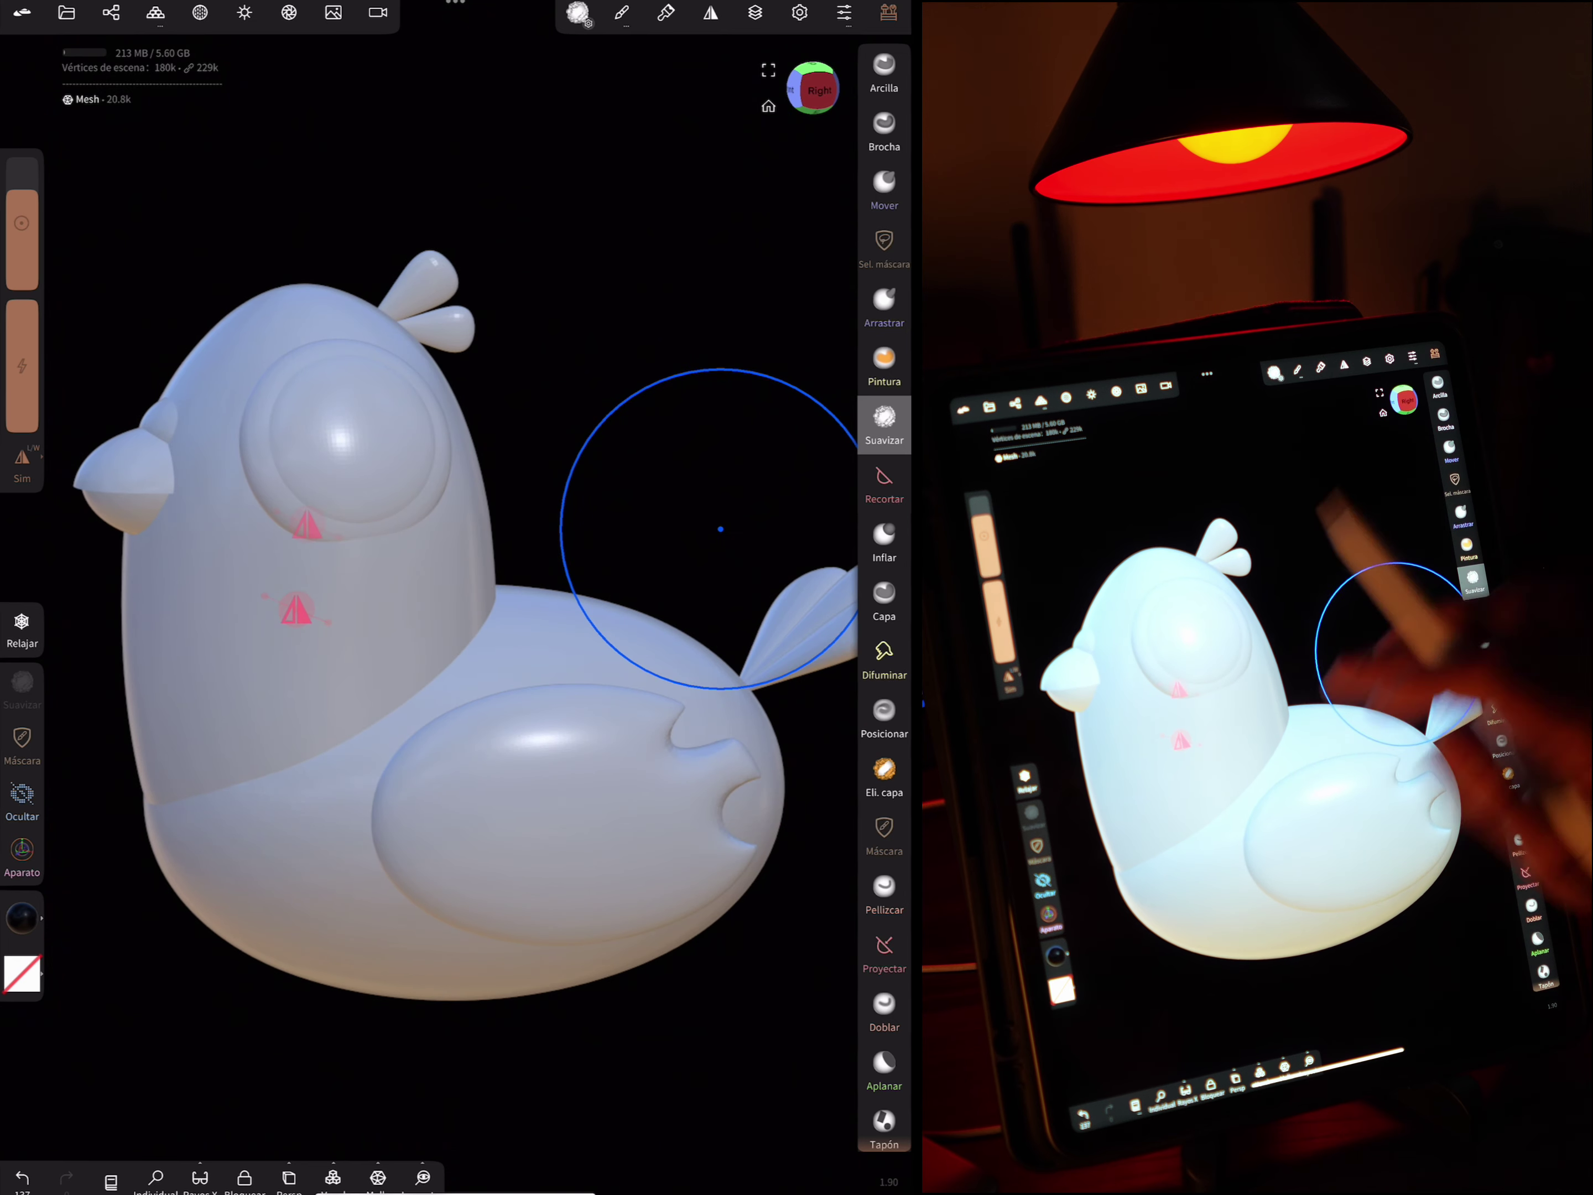
Give the eye sphere a black, zero-roughness, metallic chrome material painted over the whole eye
click(577, 13)
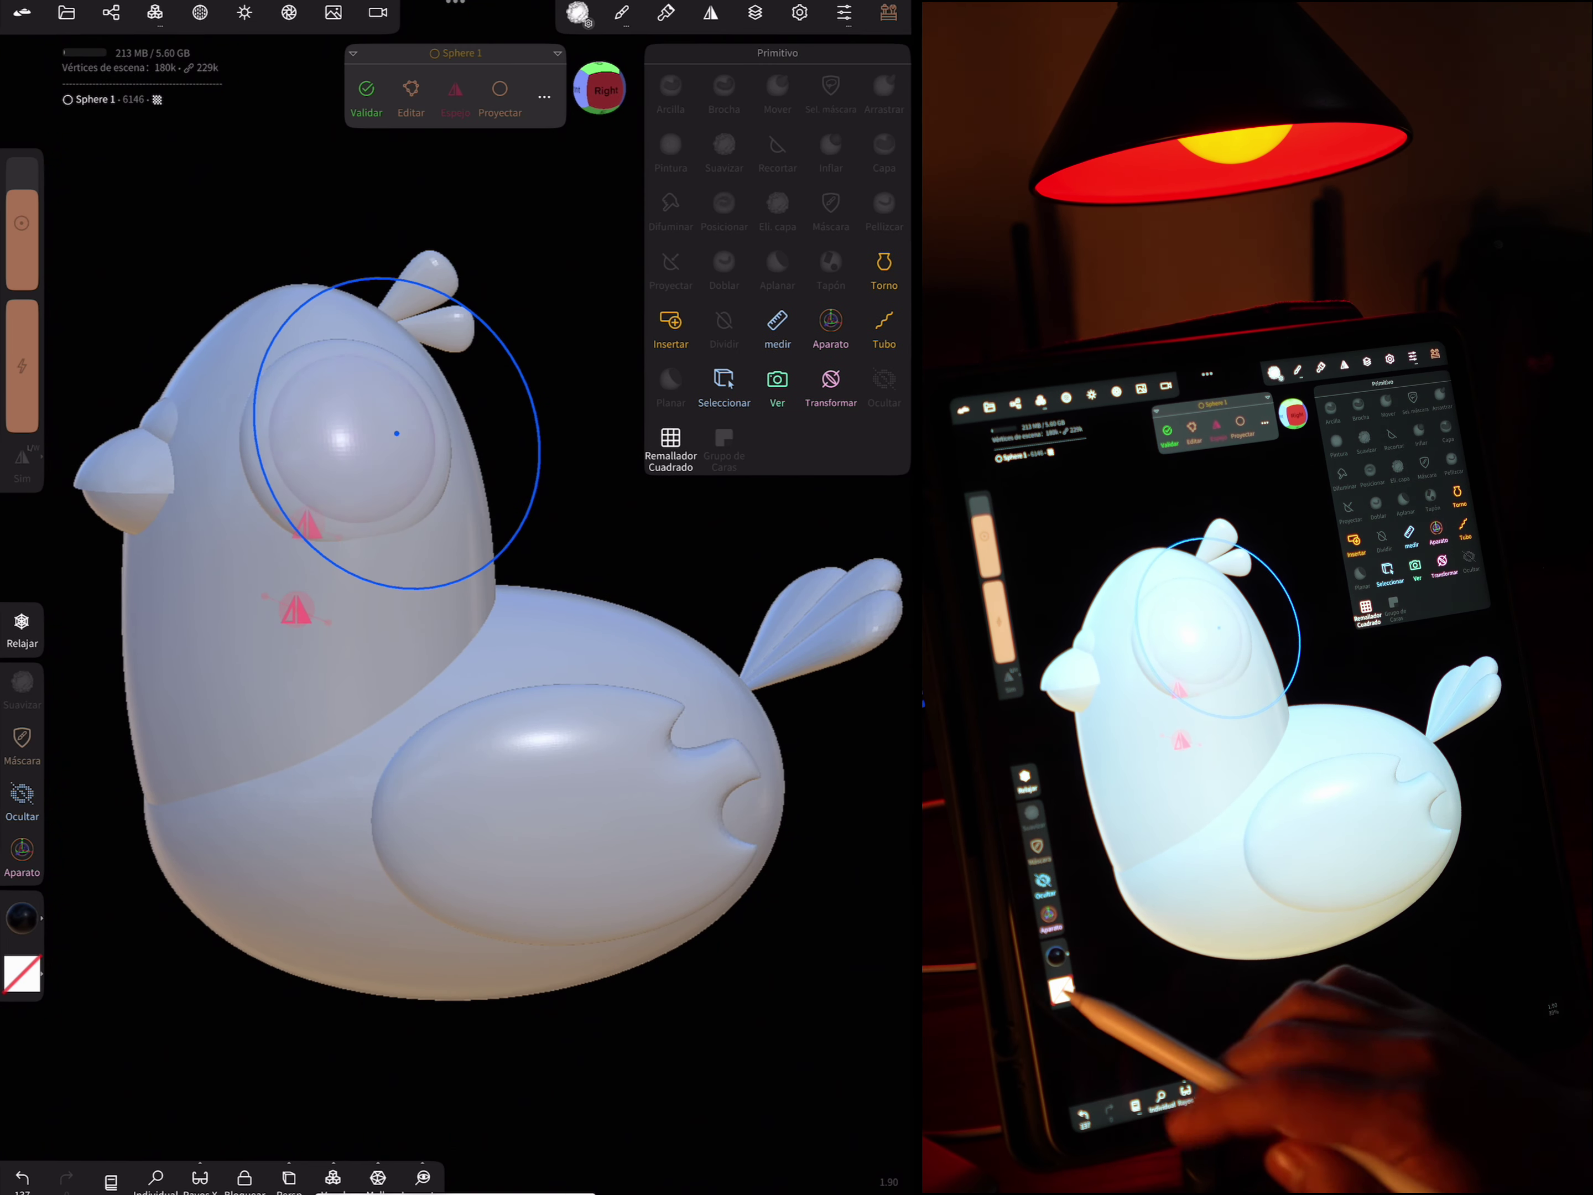
click(21, 917)
drag(75, 960, 76, 984)
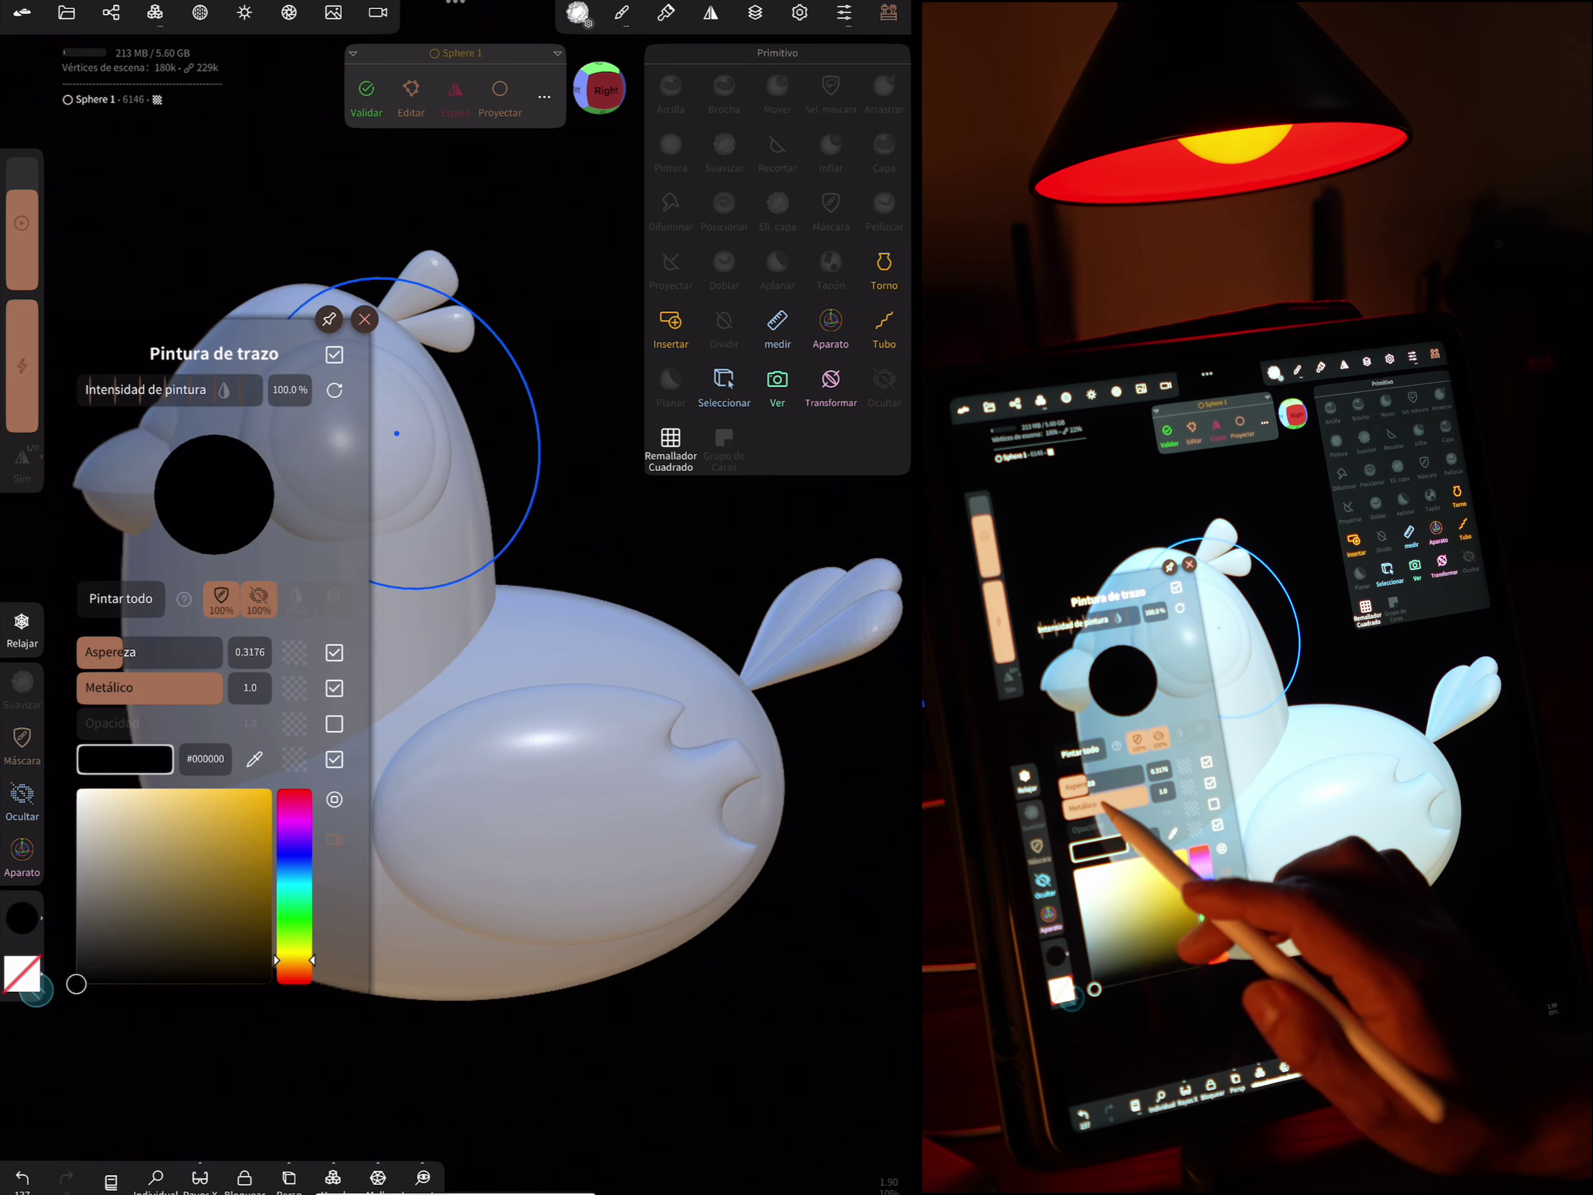
drag(181, 651, 78, 651)
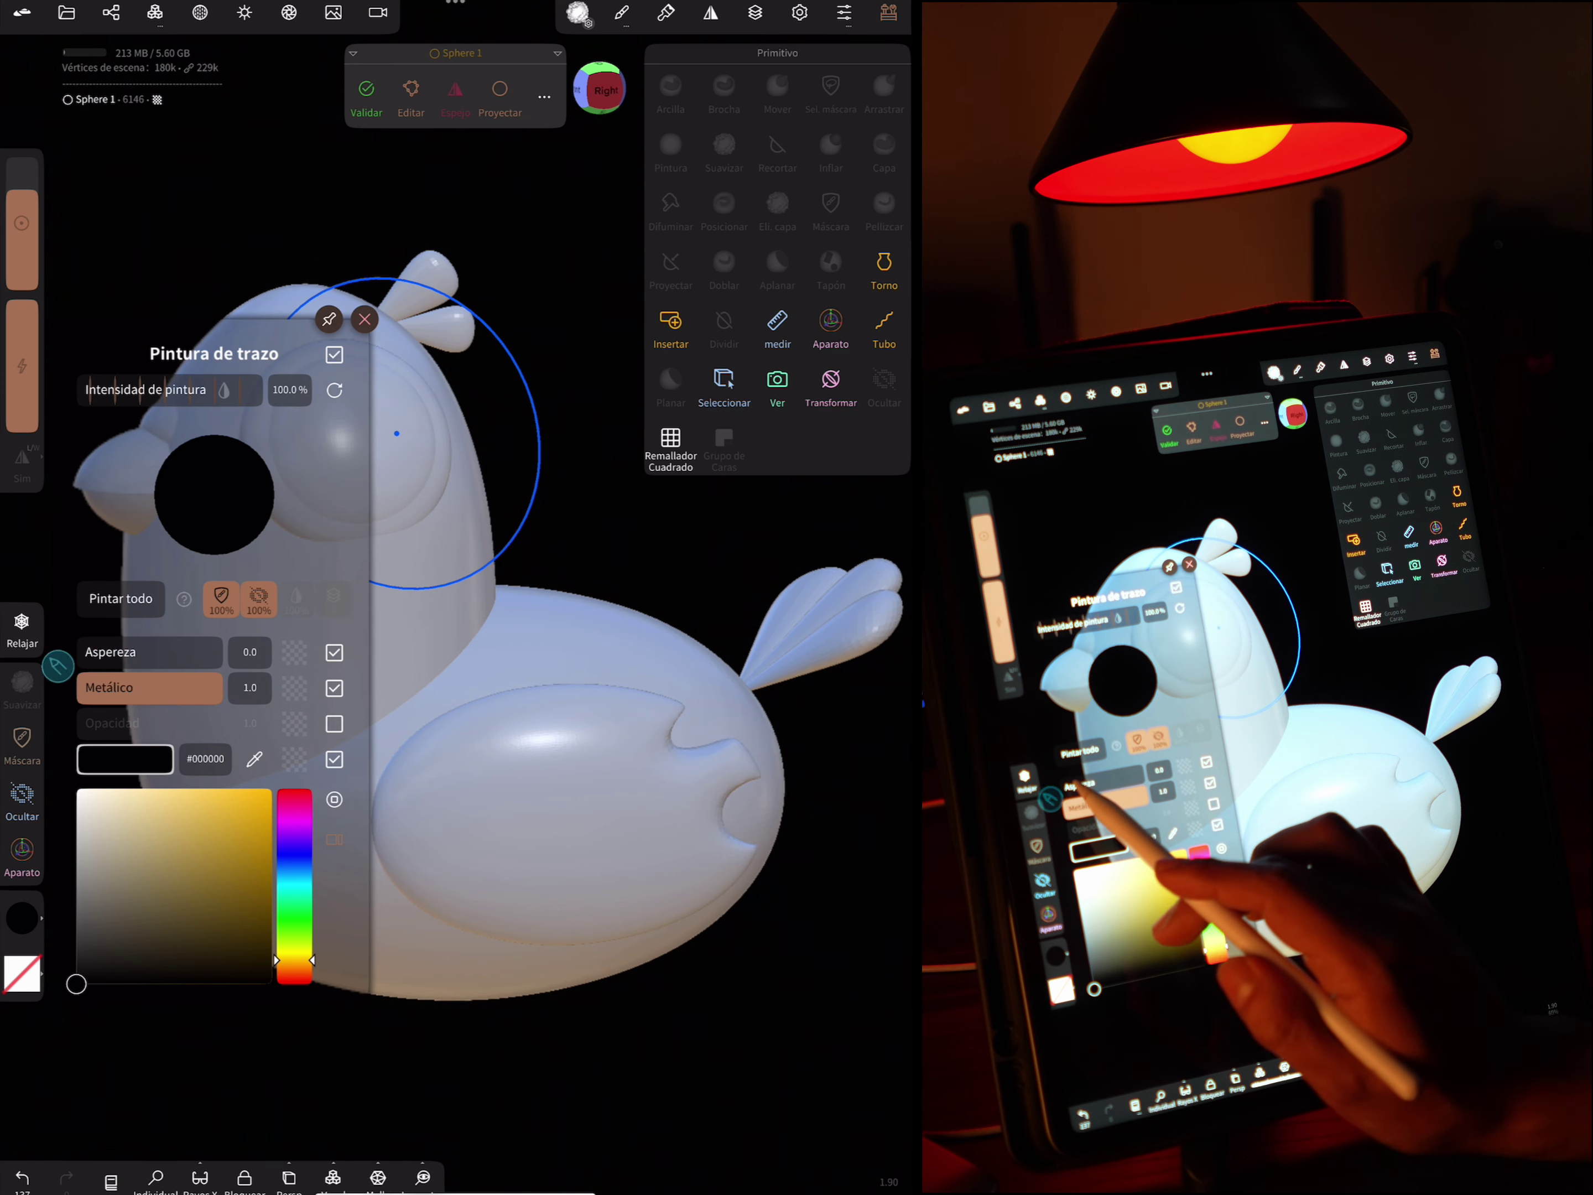
drag(76, 984, 87, 894)
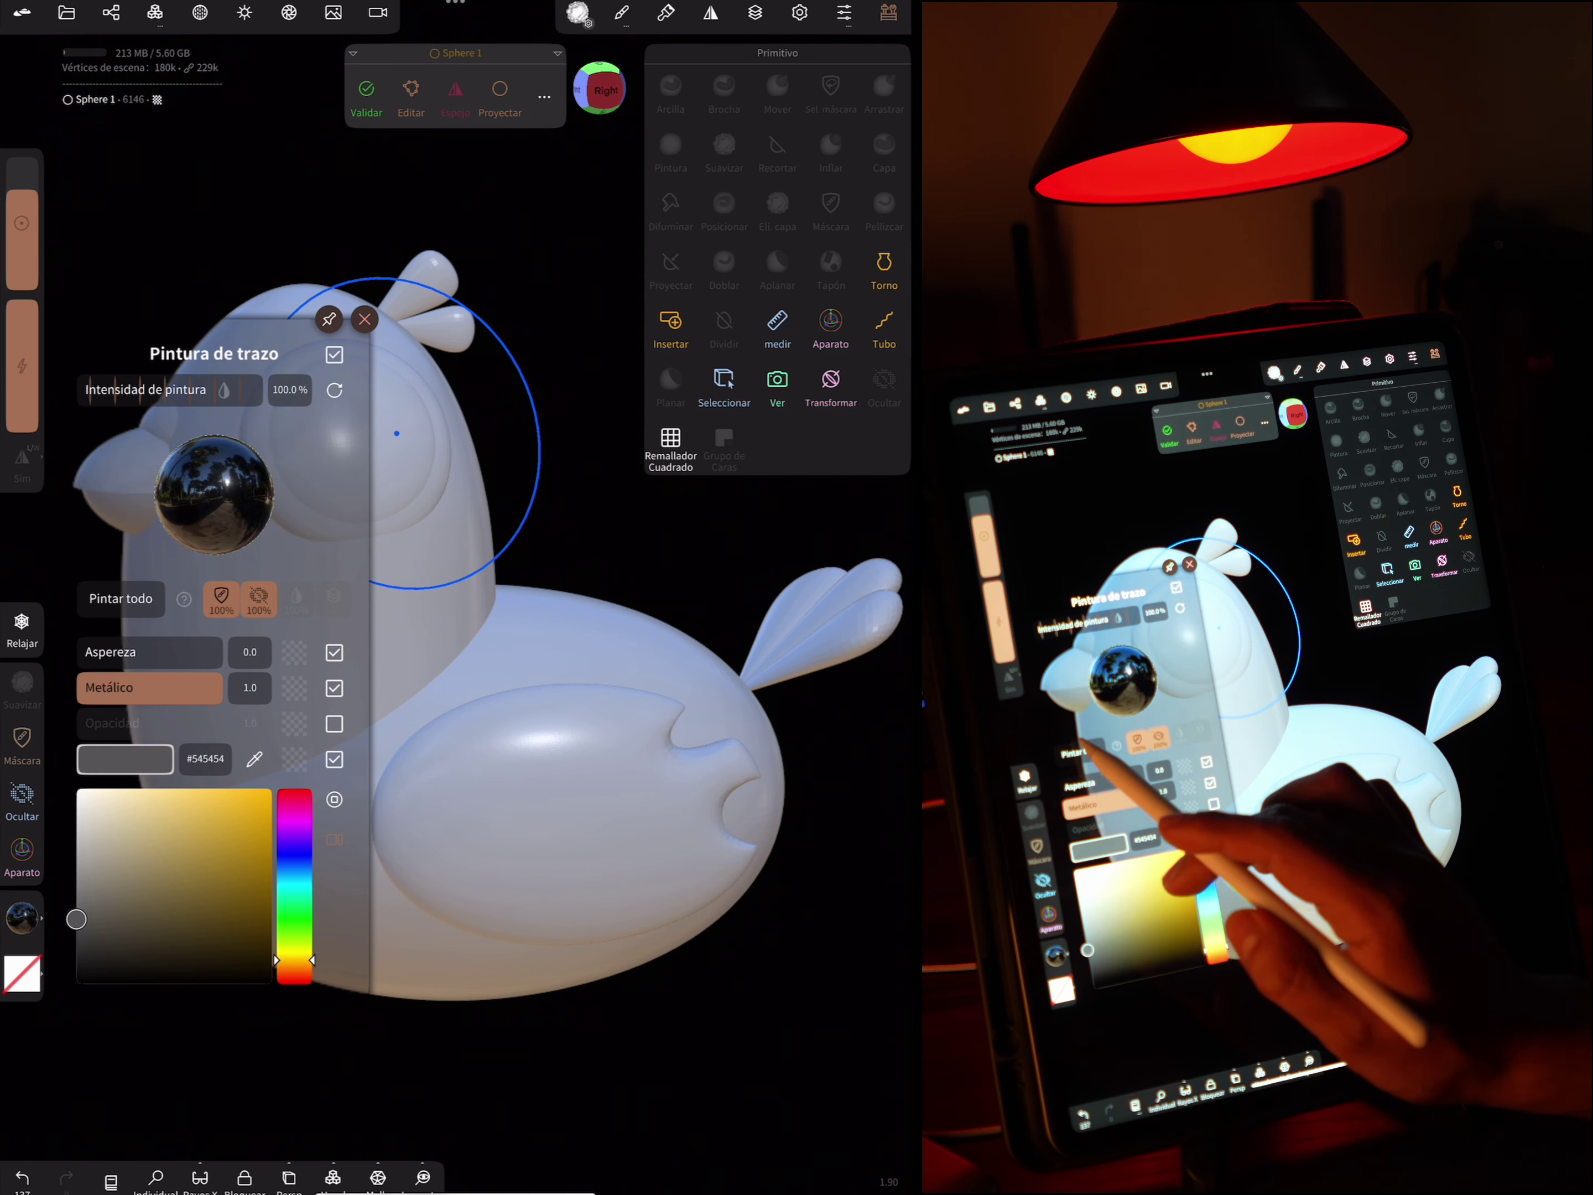
click(121, 598)
scroll(535, 729, up, 3)
drag(600, 304, 629, 311)
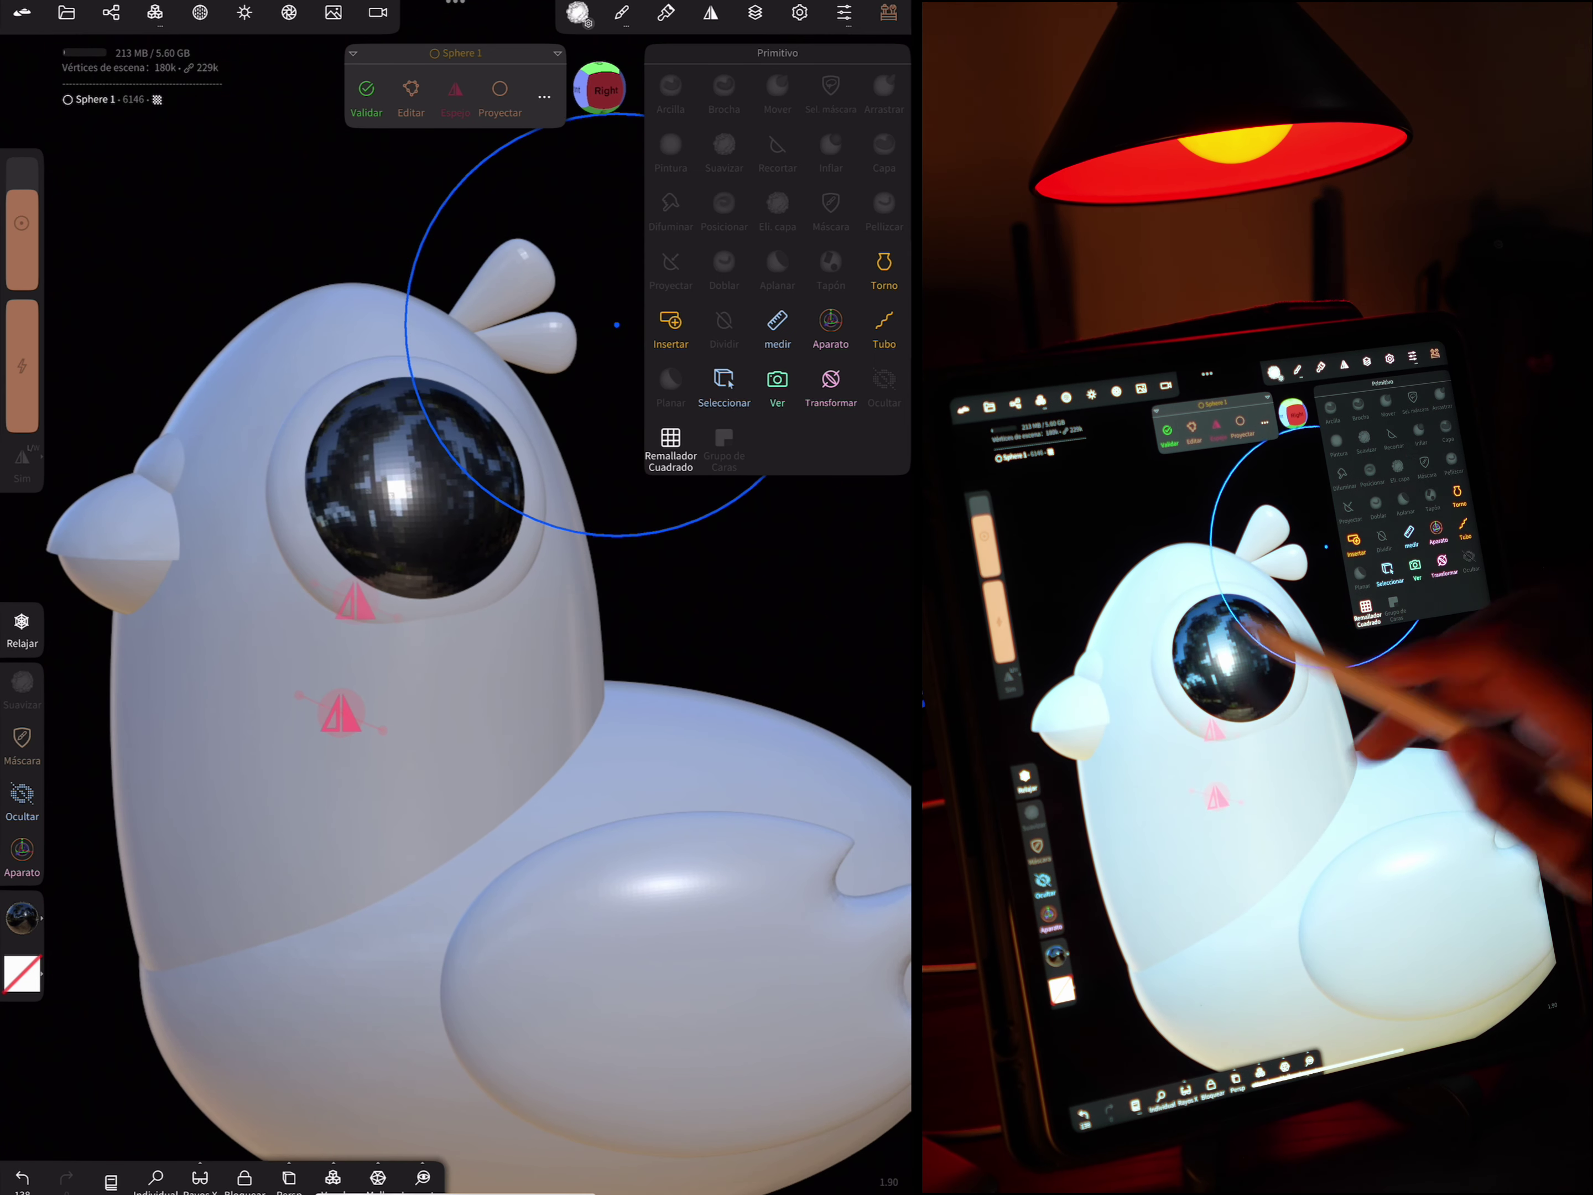
Validate the eye sphere into a sculptable mesh and select the mirror symmetry object
click(332, 1178)
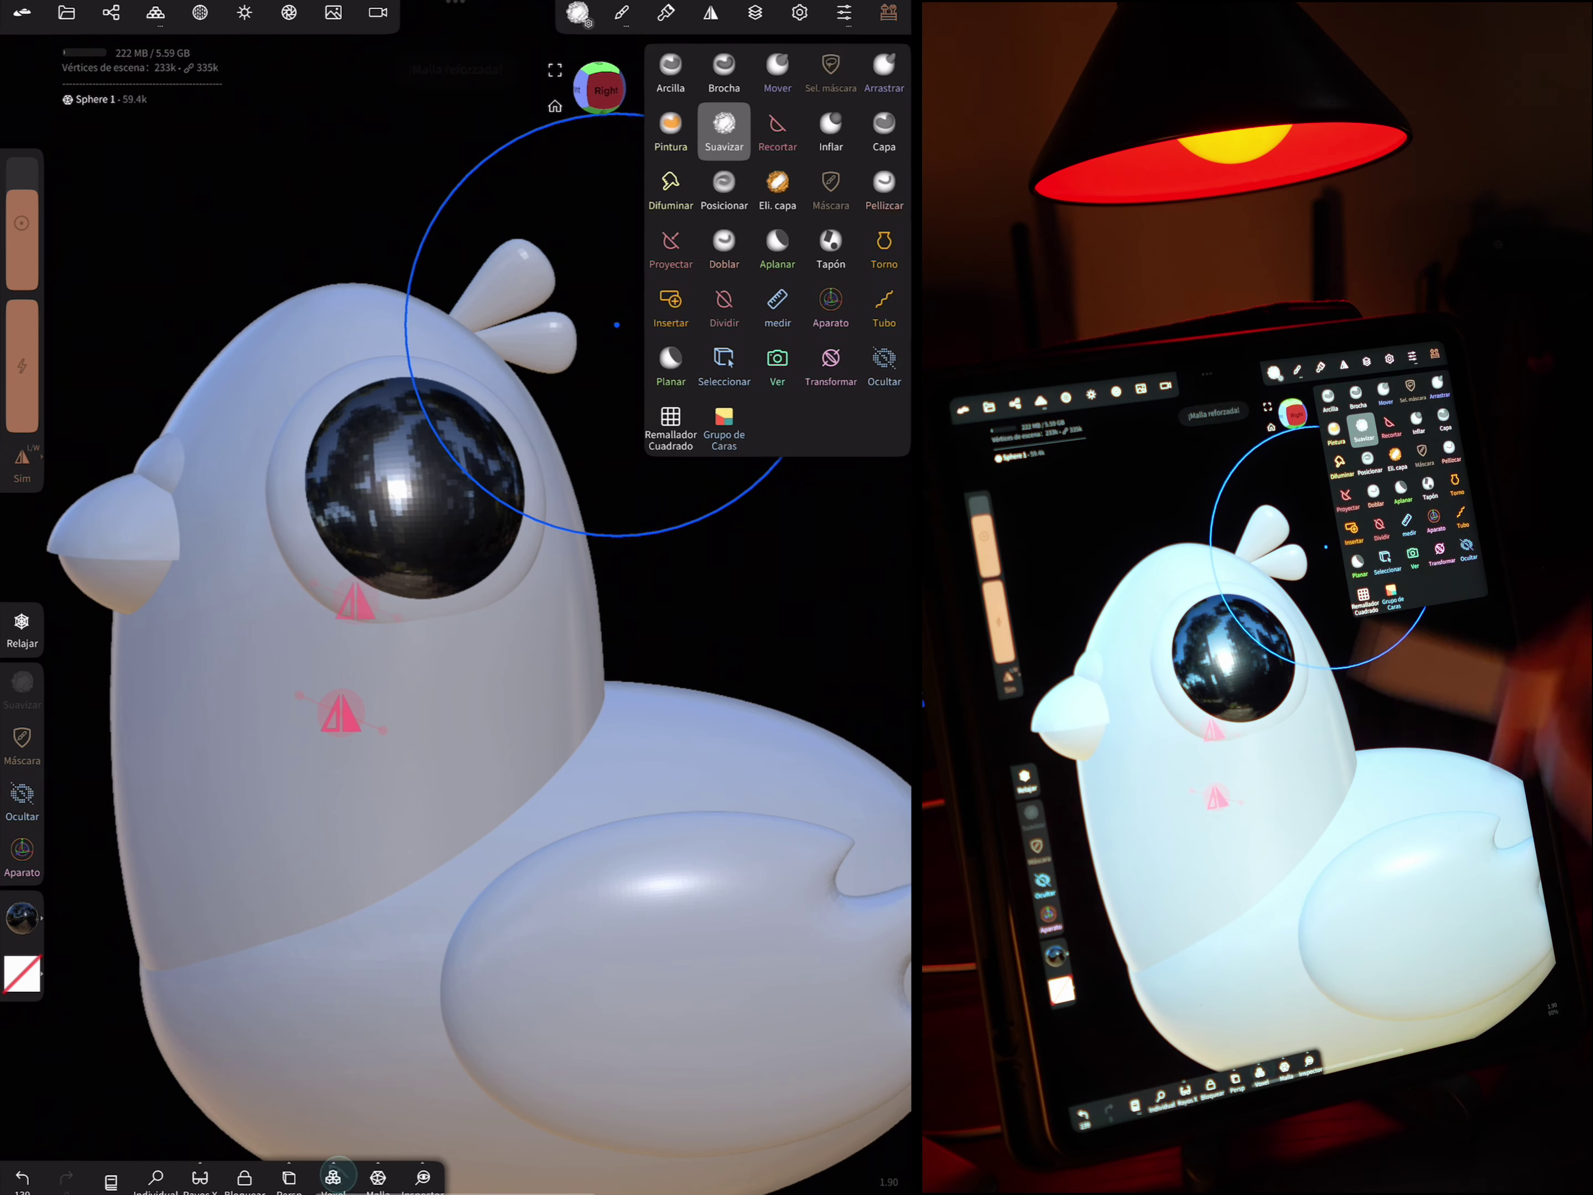
click(723, 129)
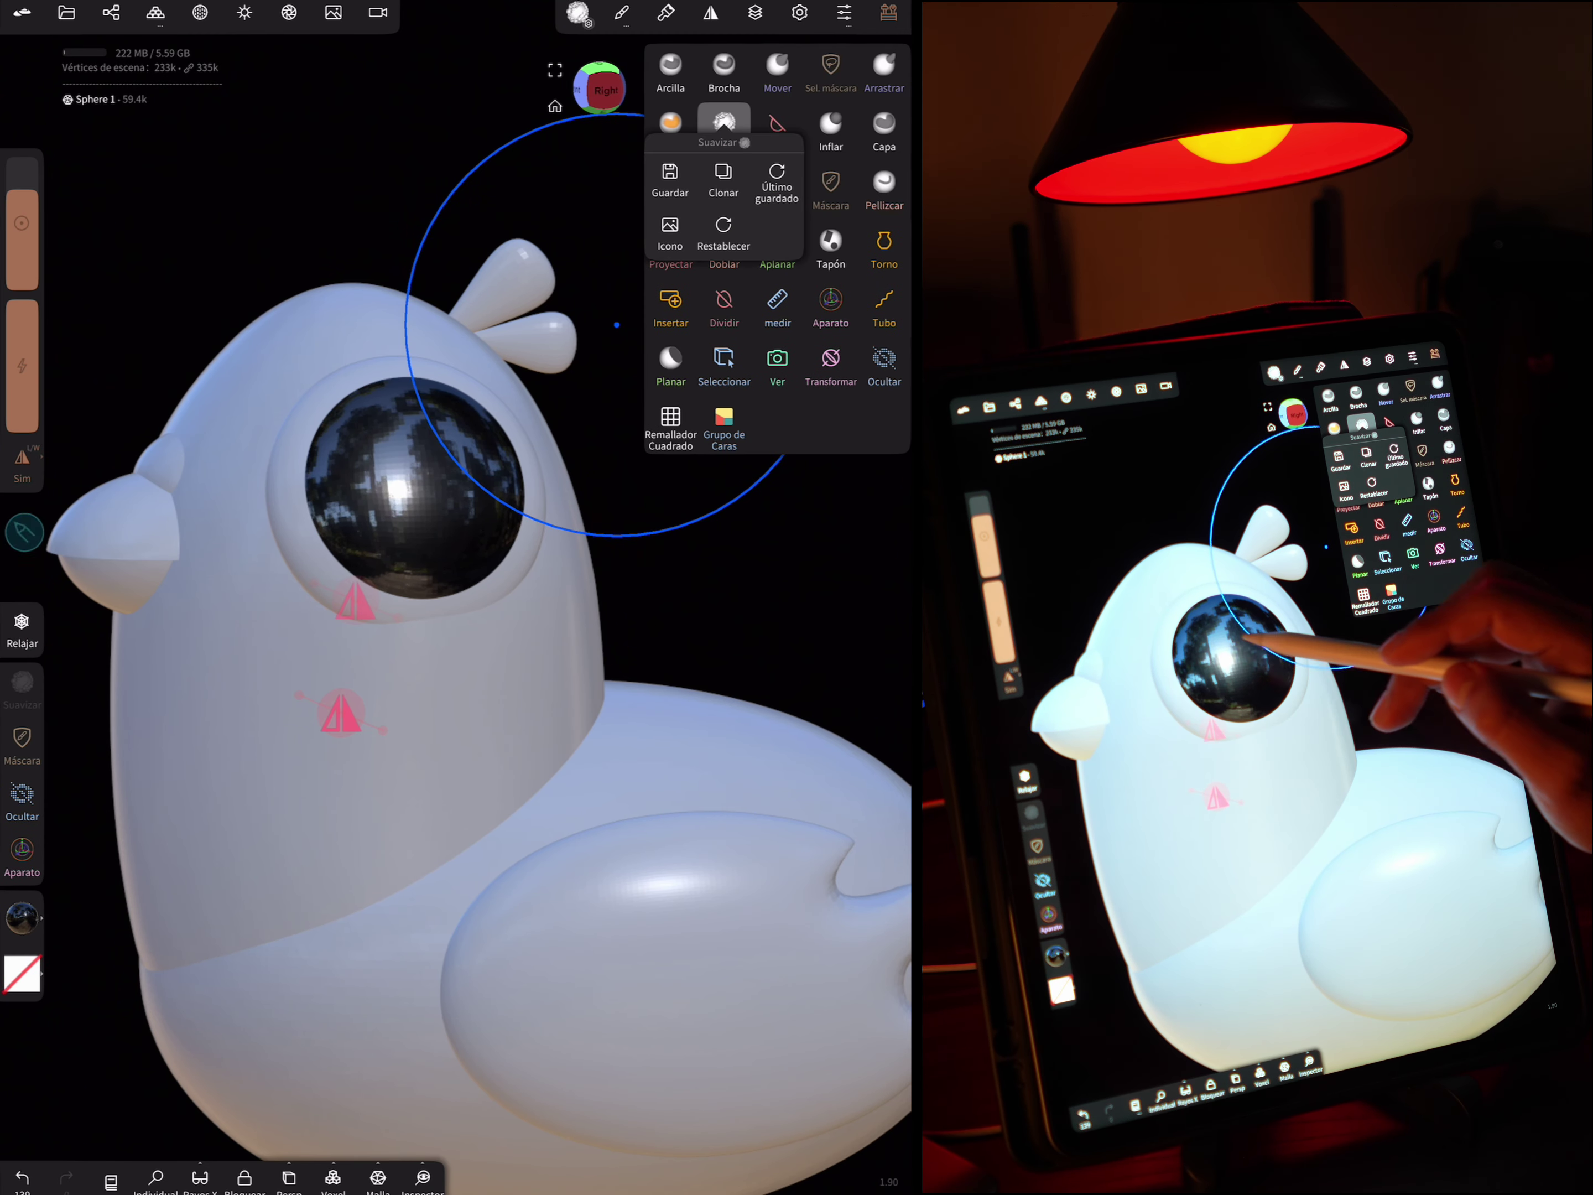
click(415, 474)
drag(354, 677, 547, 572)
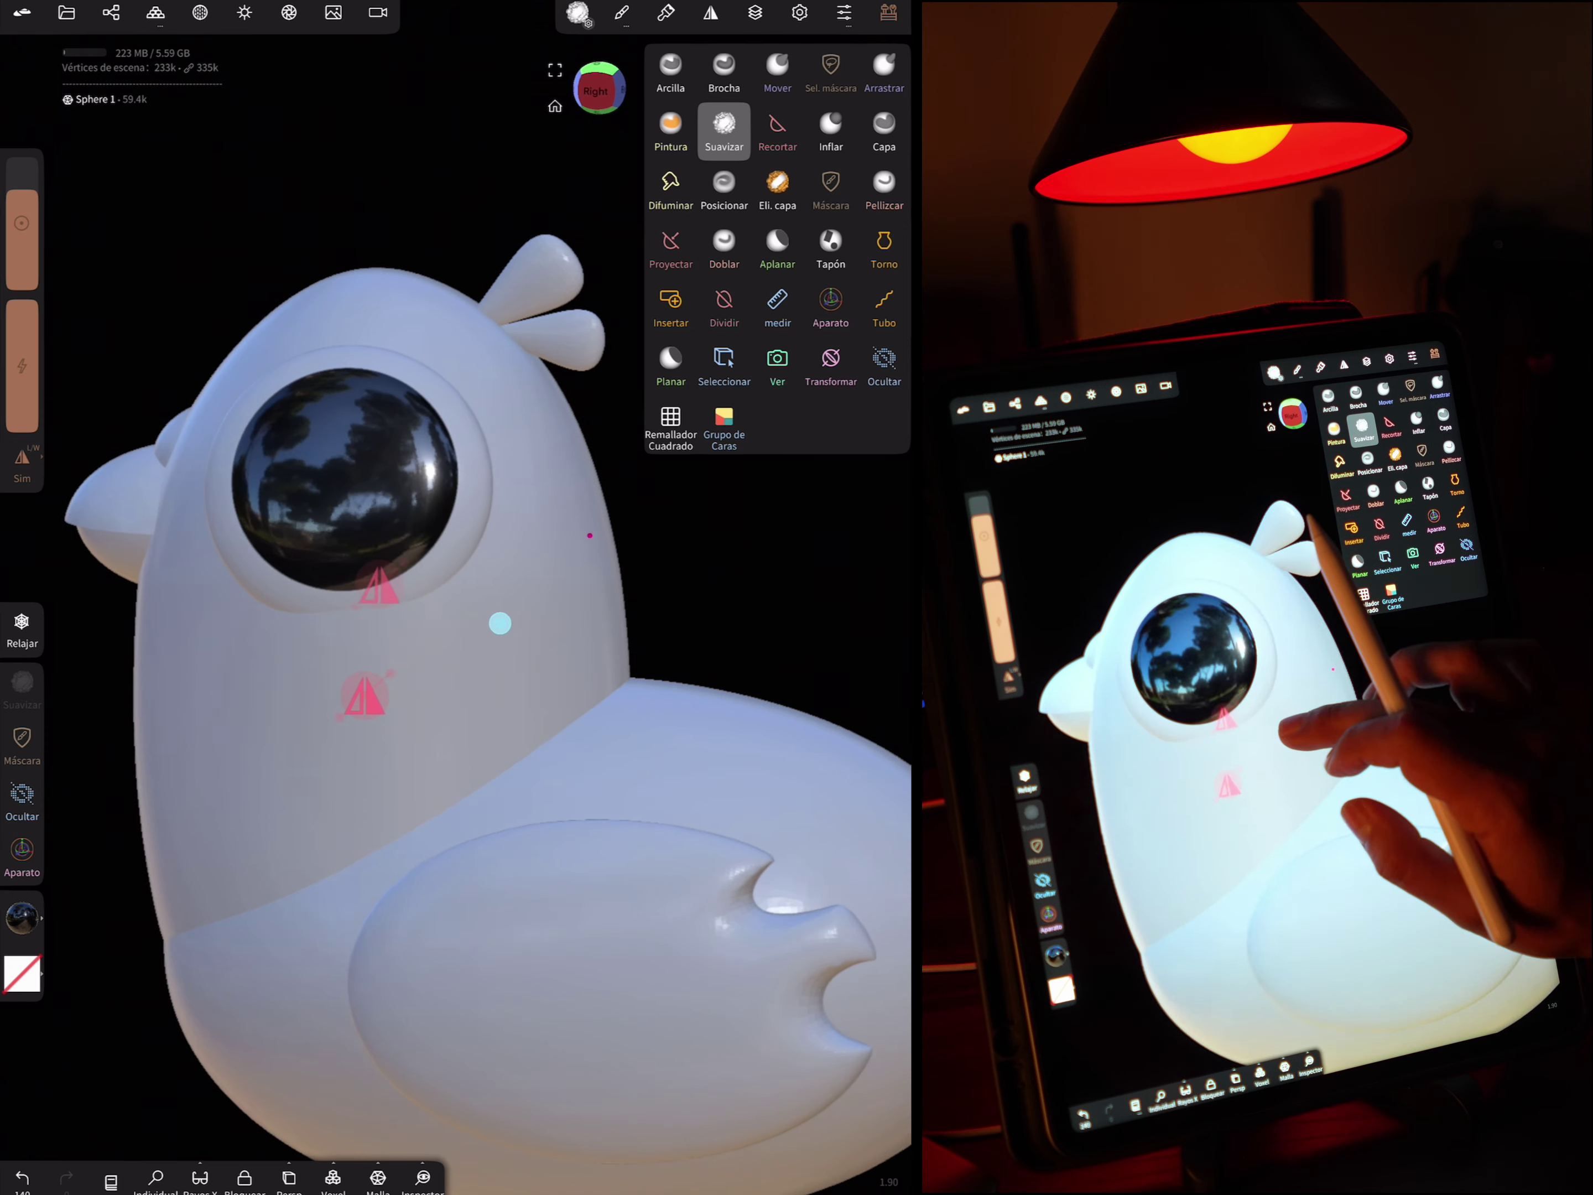
click(347, 715)
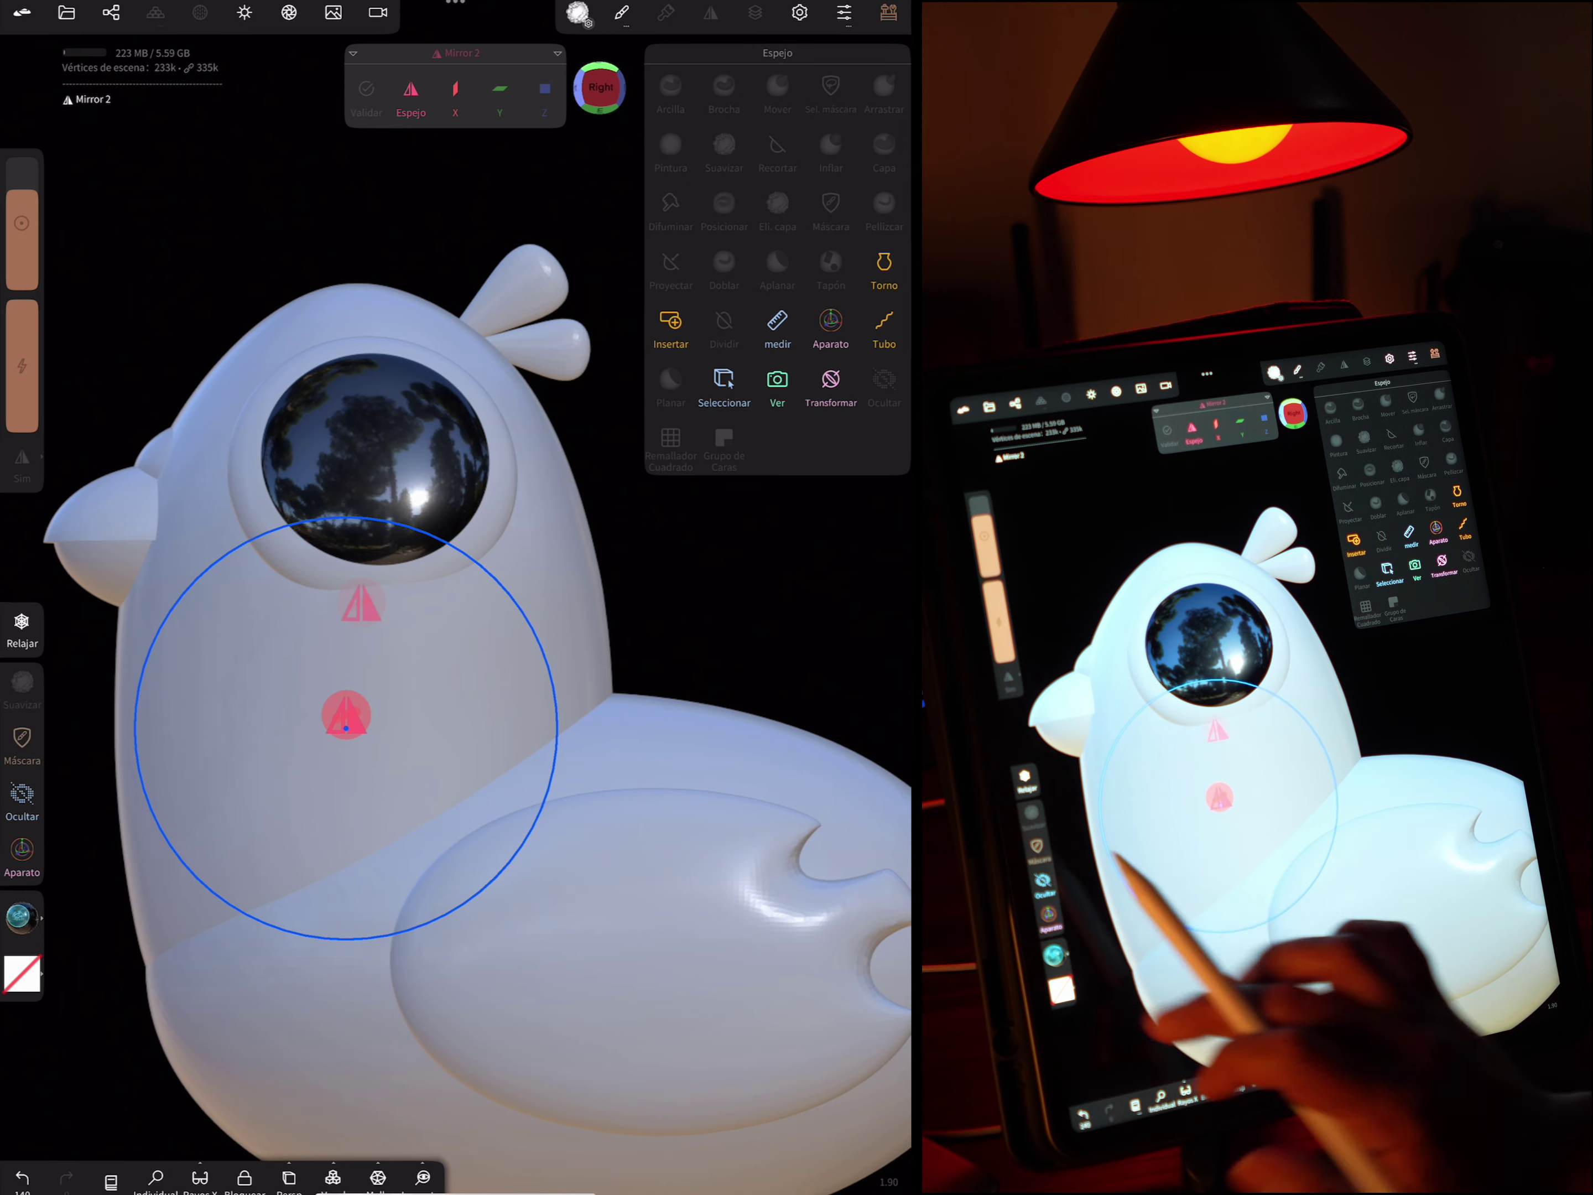
click(346, 716)
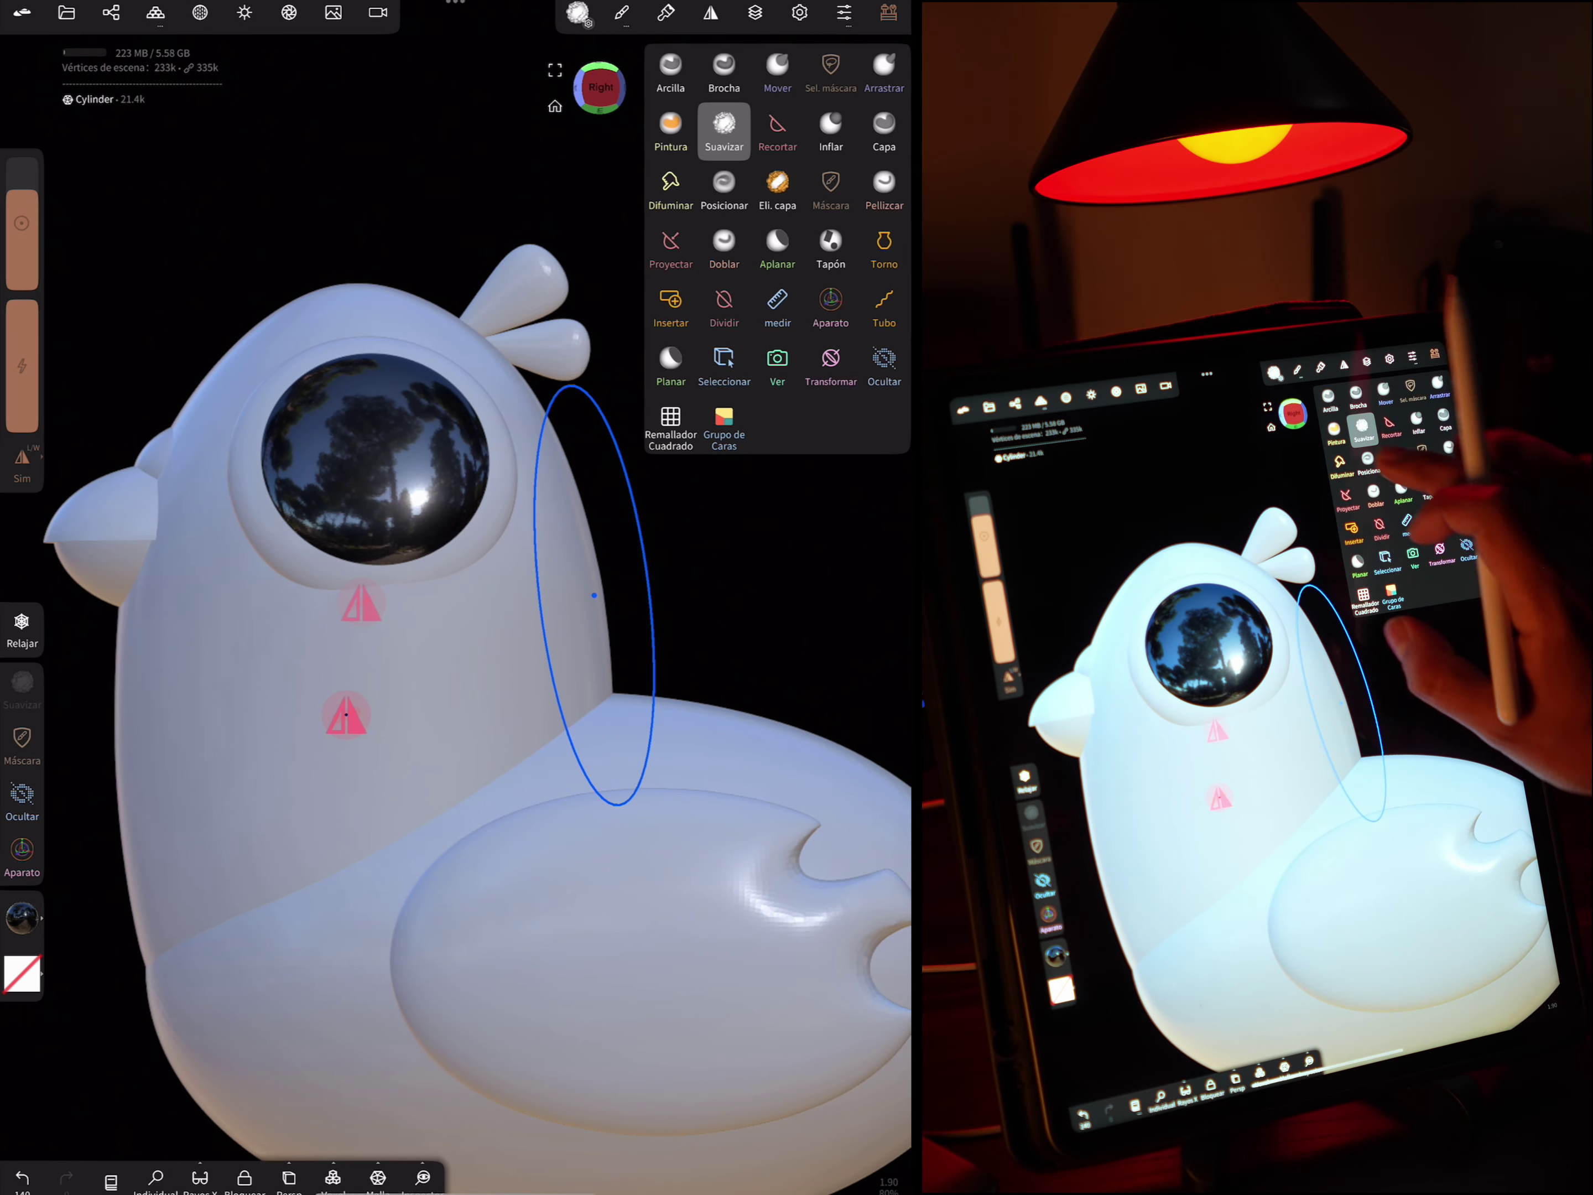
Paint the upper body cylinder with Metálico 0 and high roughness for a matte finish
click(693, 130)
click(22, 917)
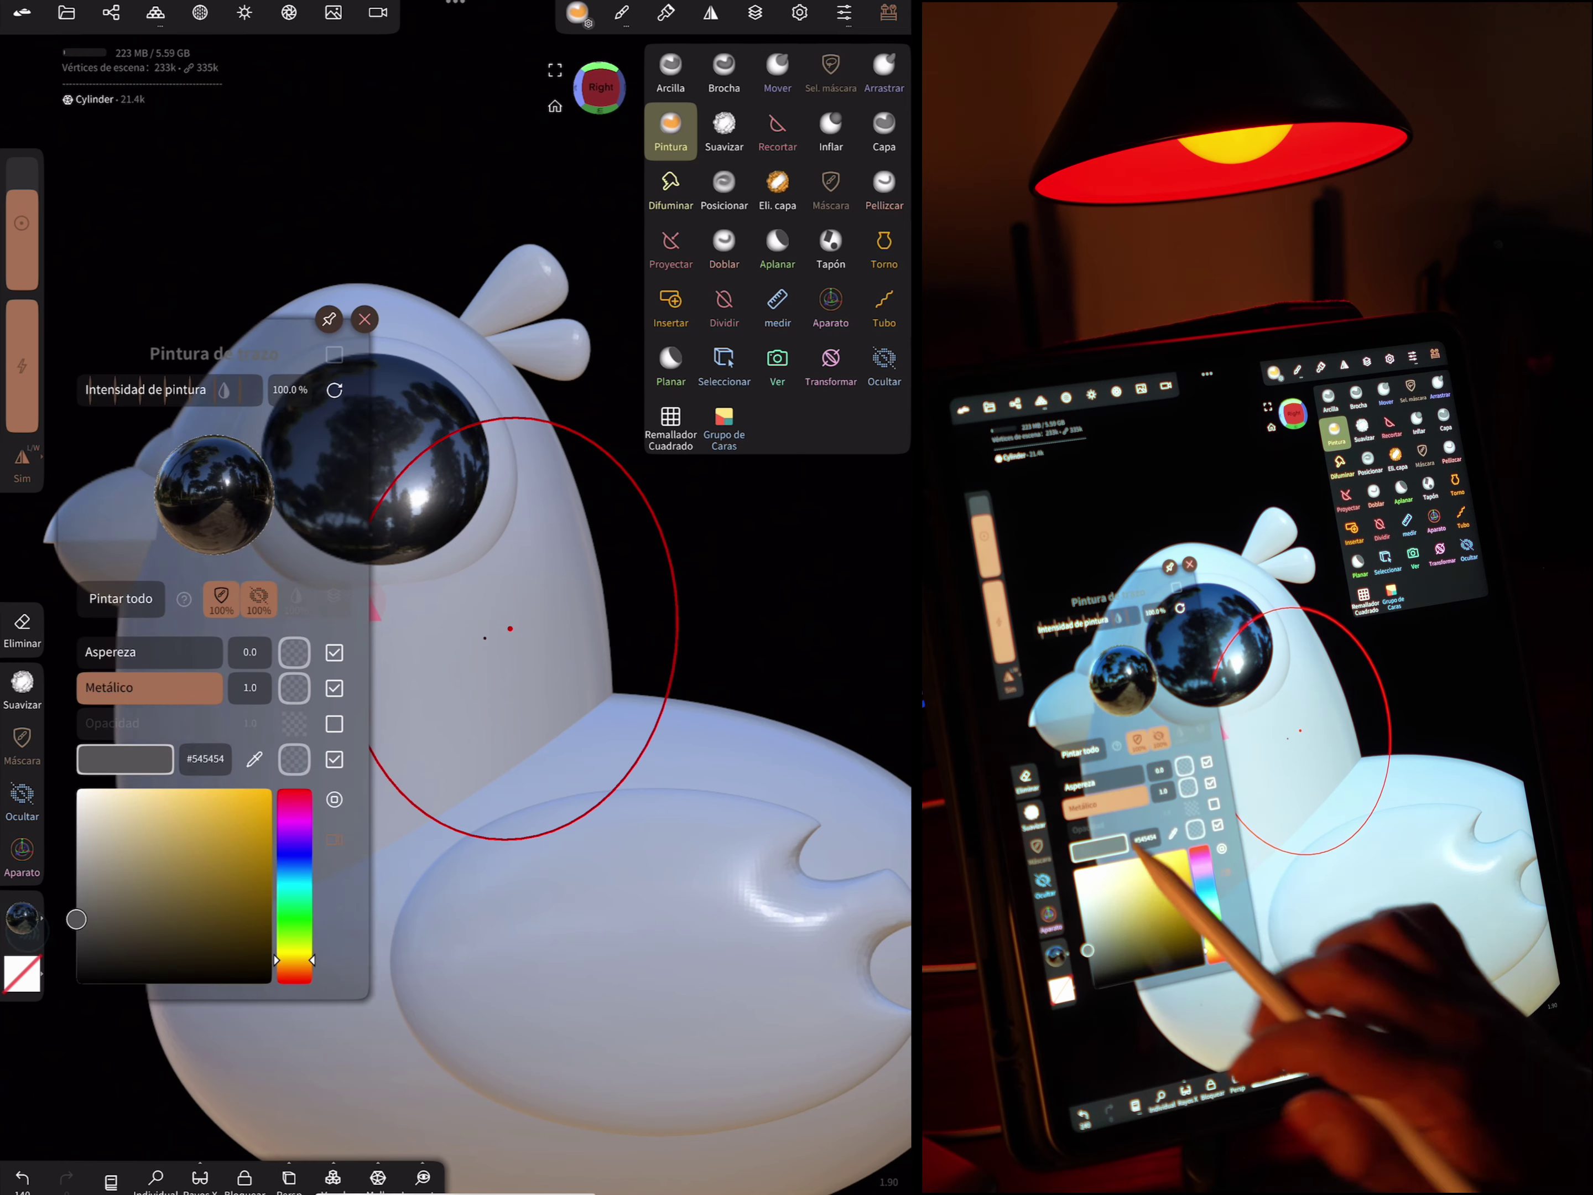
drag(294, 960, 294, 887)
mouse_move(76, 919)
mouse_down()
mouse_move(213, 783)
mouse_move(175, 788)
mouse_up()
click(121, 598)
mouse_move(181, 687)
mouse_down()
mouse_move(80, 687)
mouse_move(181, 651)
mouse_up()
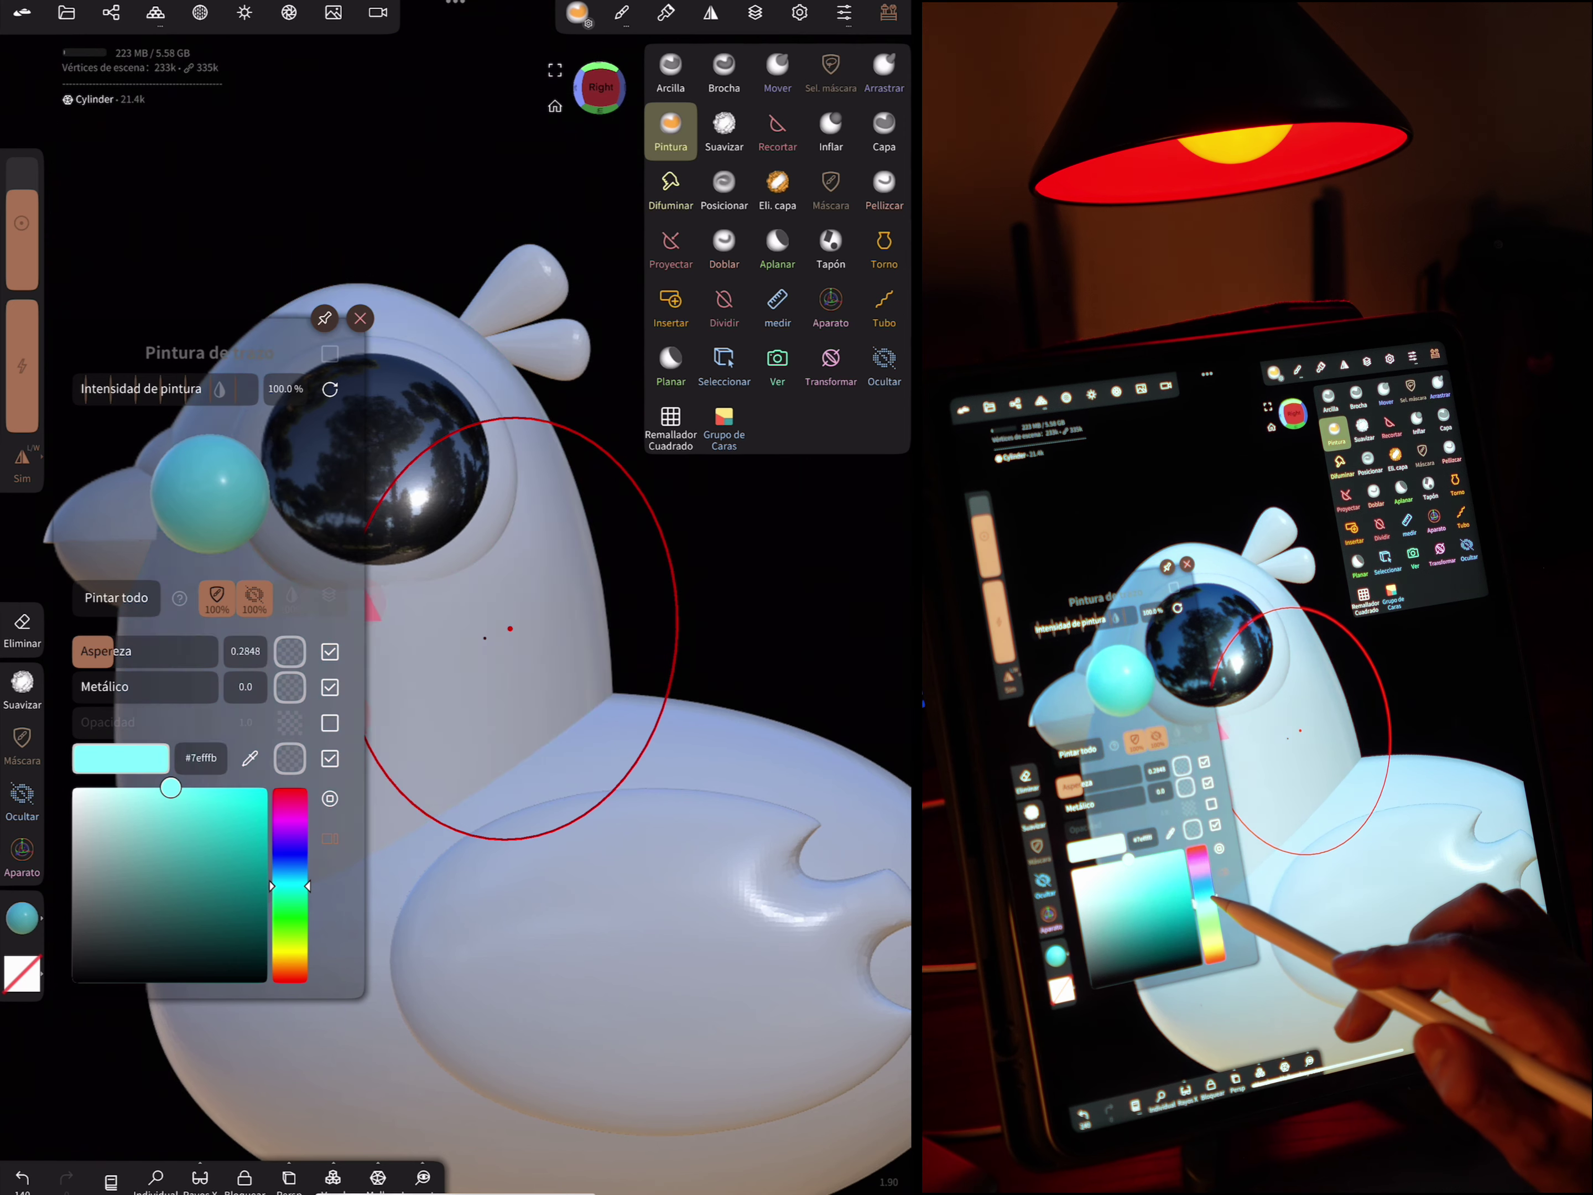
Make the upper body a dark muted purple and paint the lower body blue-grey
mouse_move(290, 887)
mouse_down()
mouse_move(290, 825)
mouse_move(191, 849)
mouse_move(162, 882)
mouse_up()
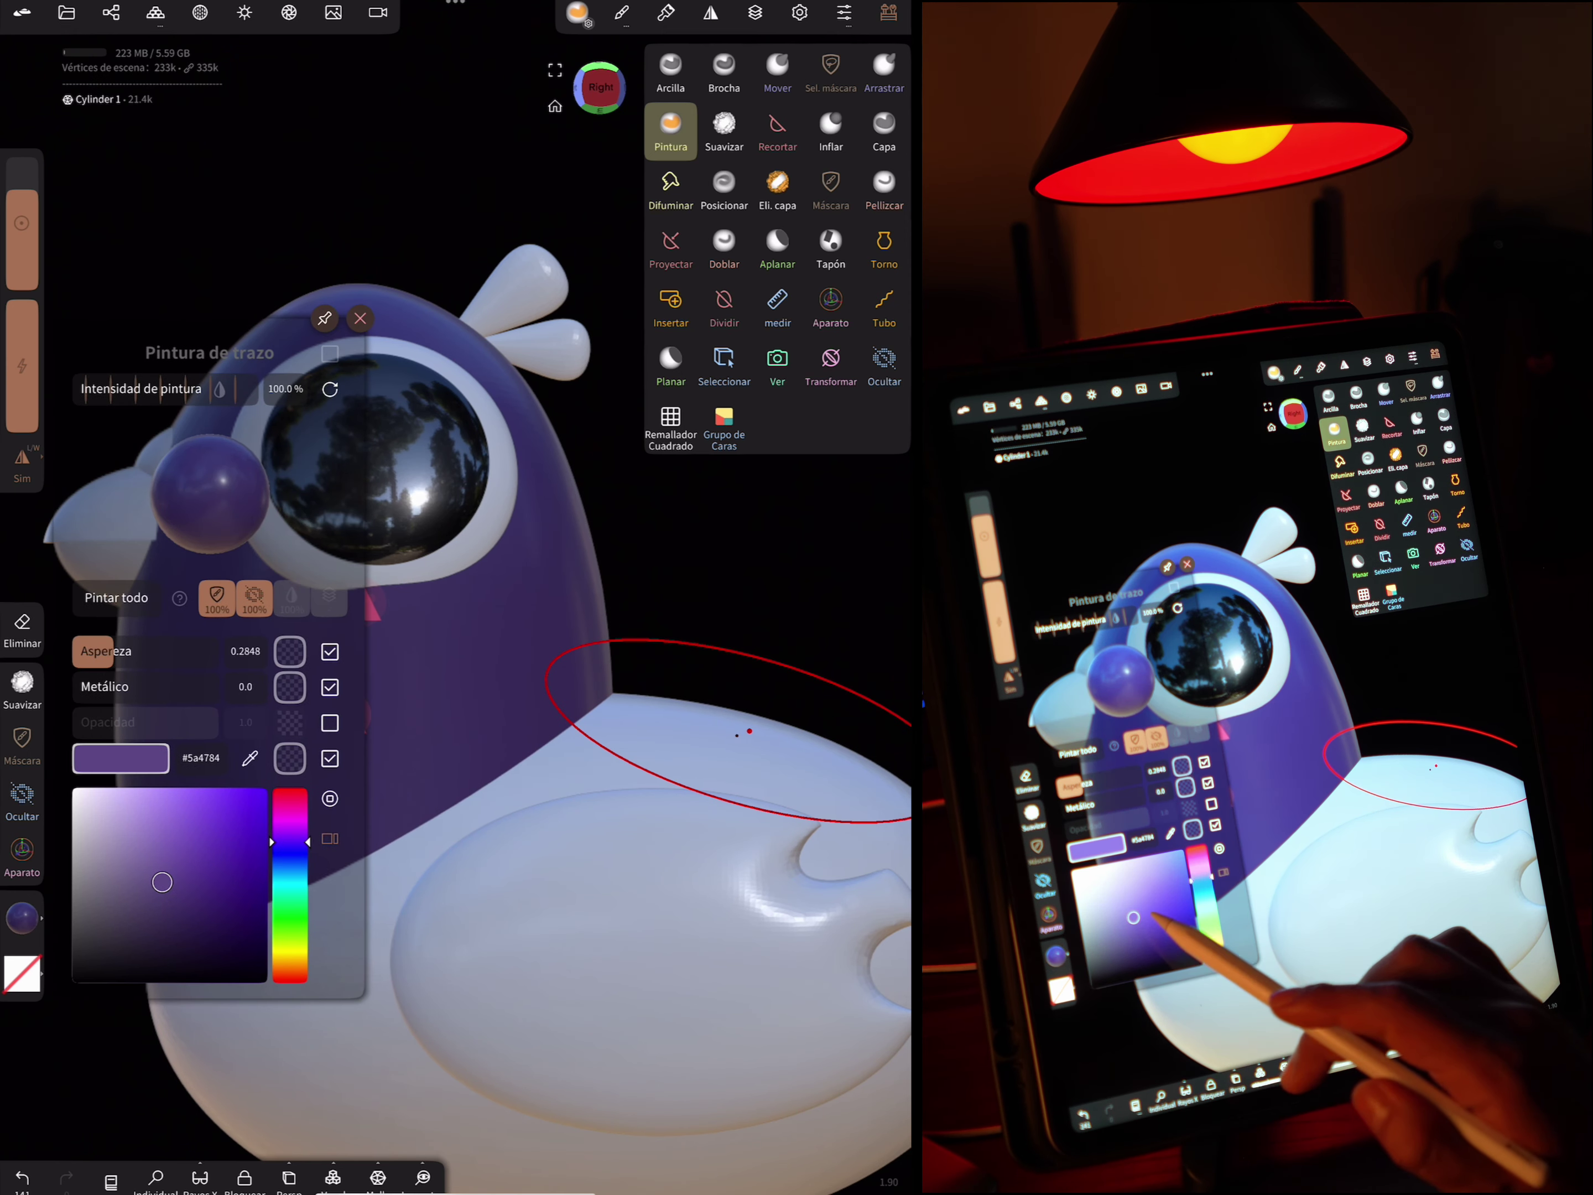
drag(109, 894, 102, 889)
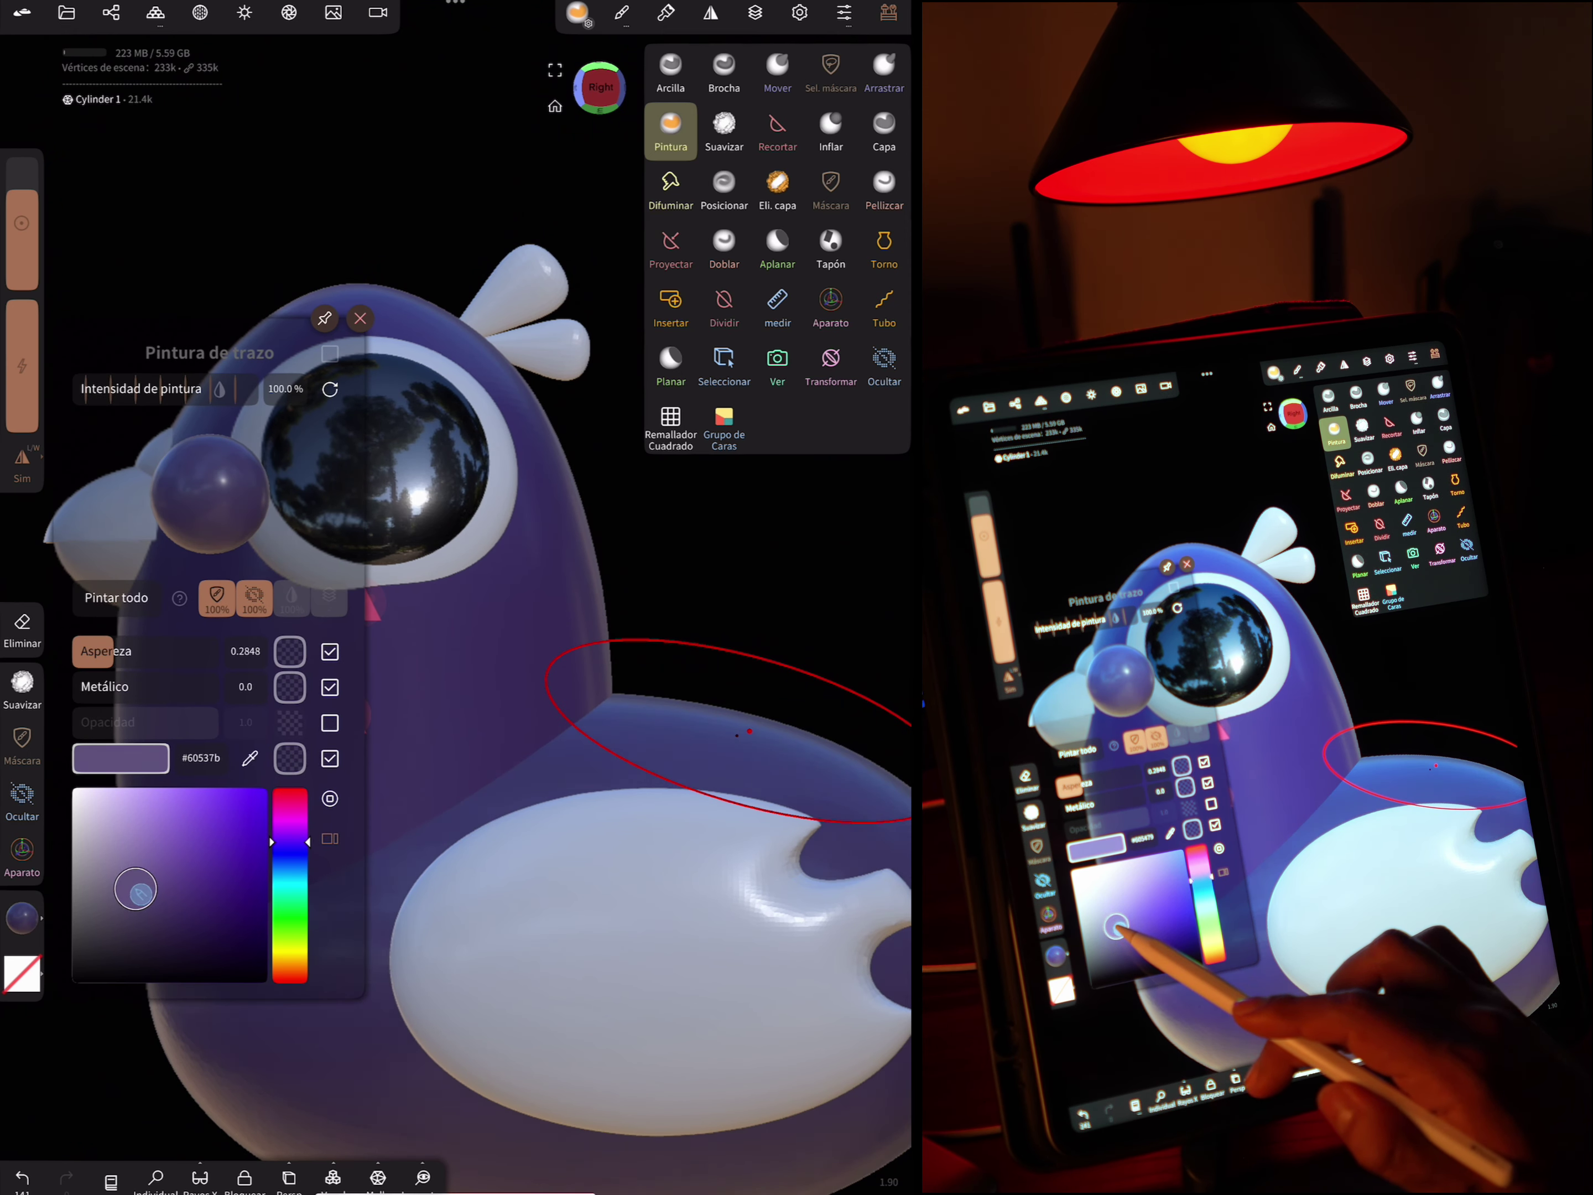
drag(290, 842, 290, 867)
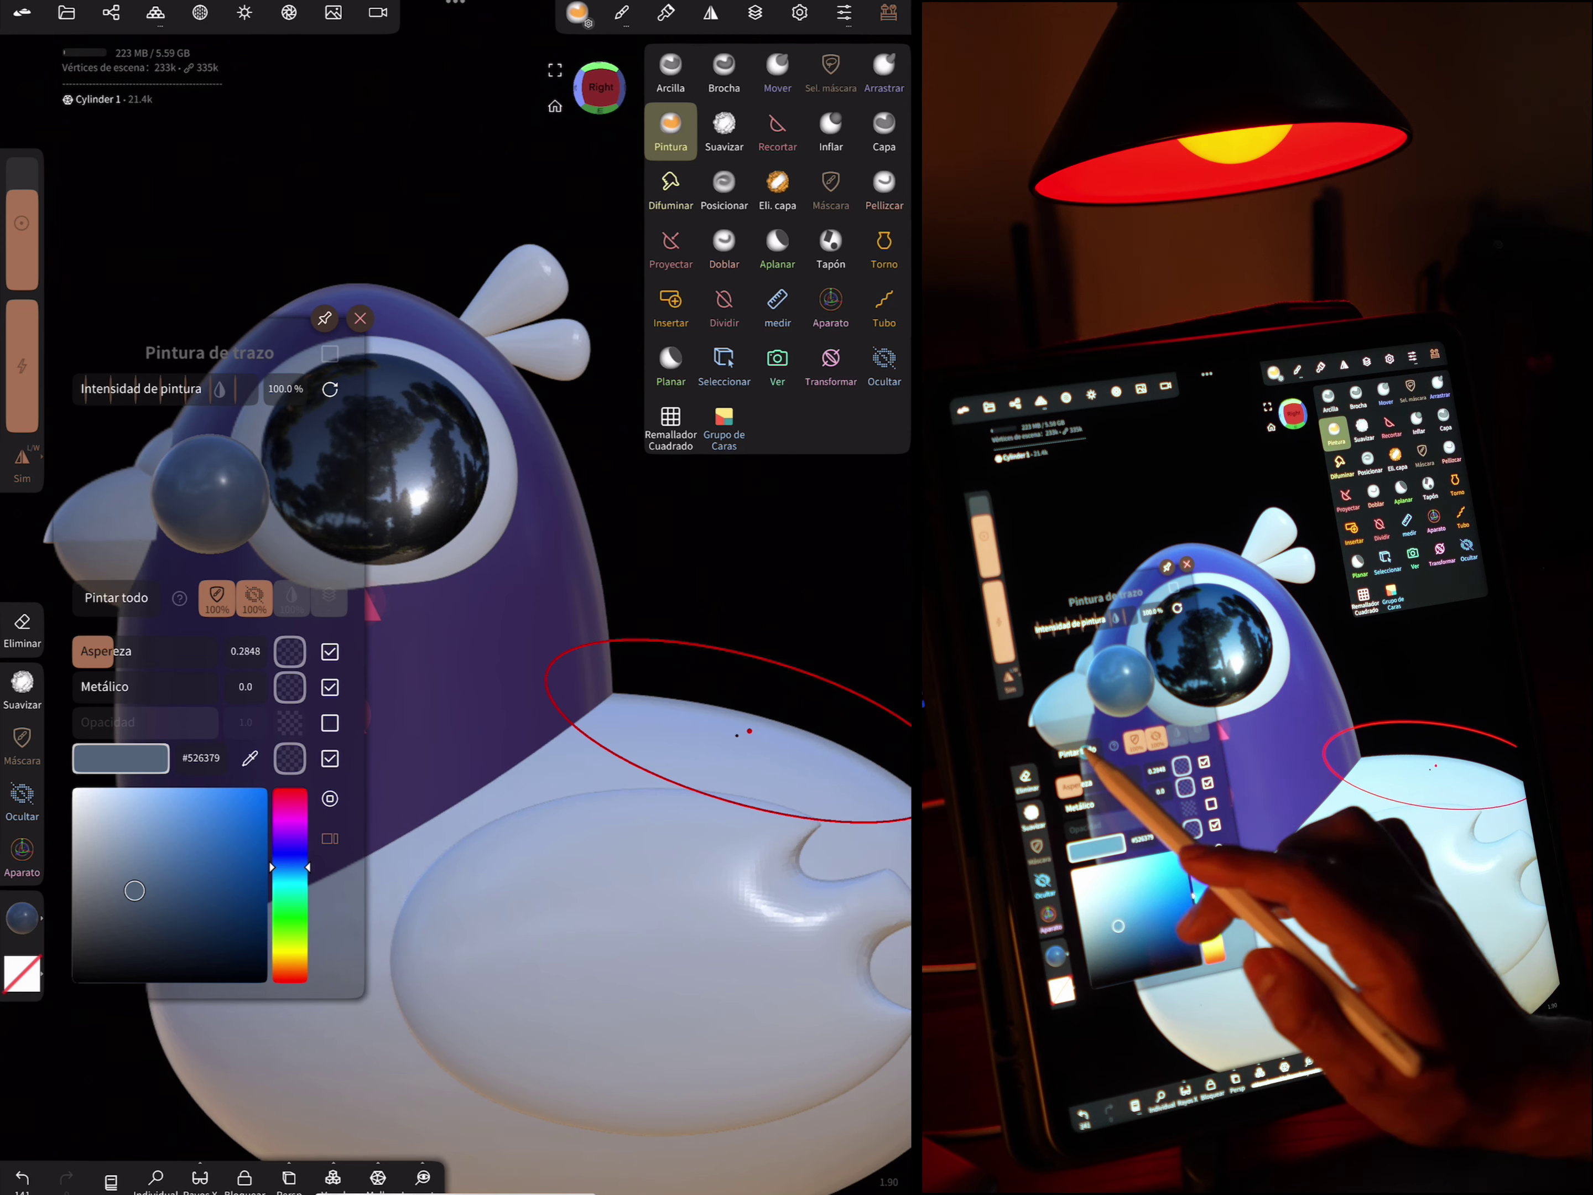
click(116, 598)
drag(795, 543, 650, 579)
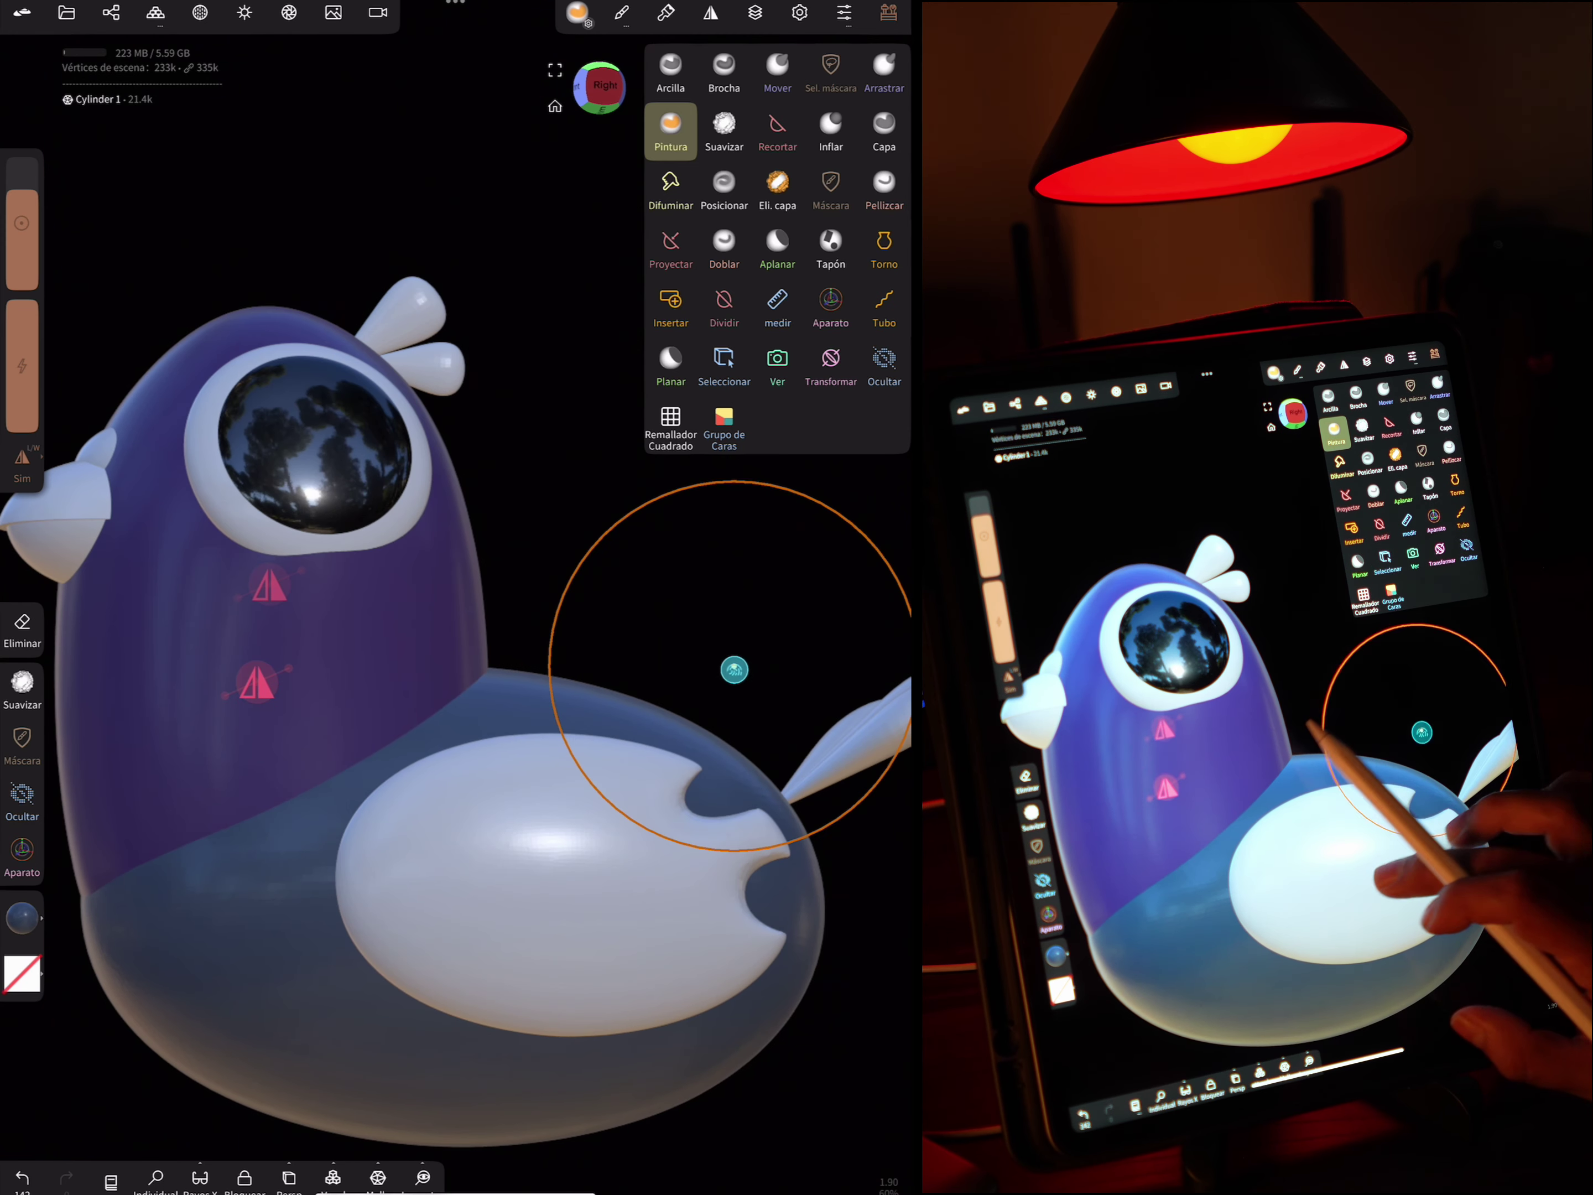
Lighten the wing's colour to a pale blue
click(620, 892)
click(22, 917)
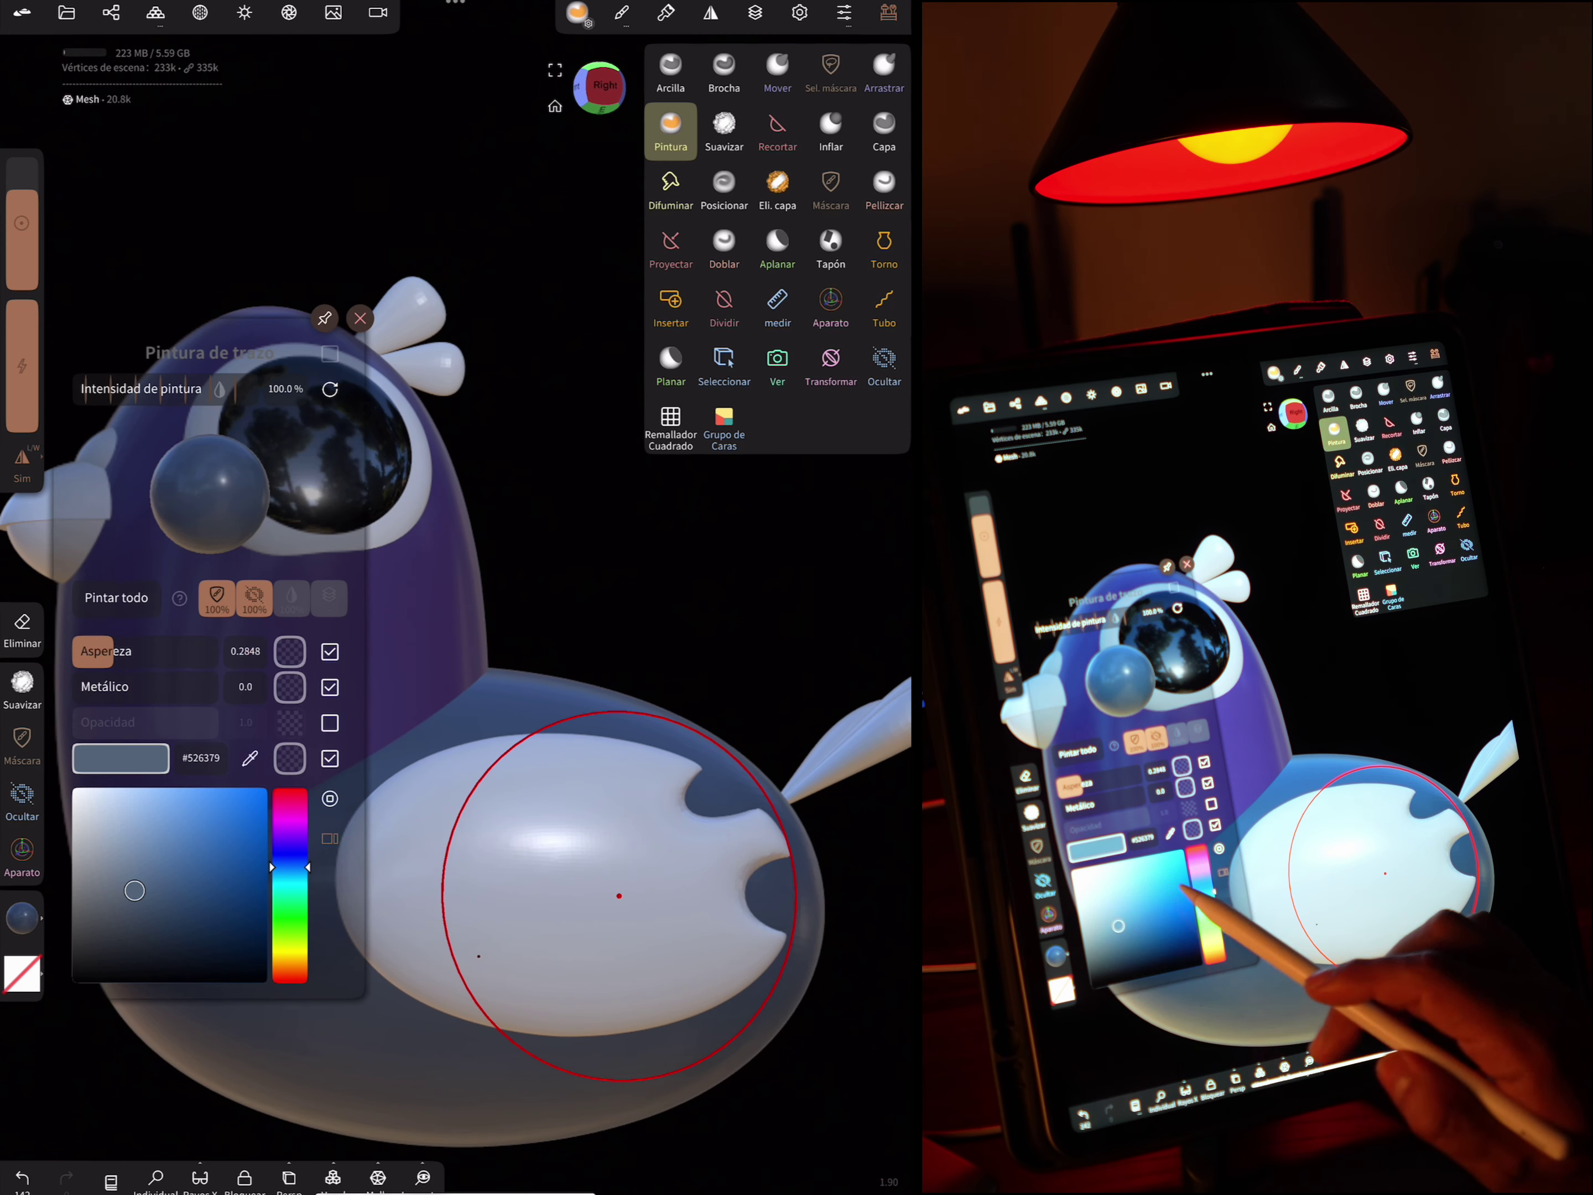
drag(135, 891, 138, 812)
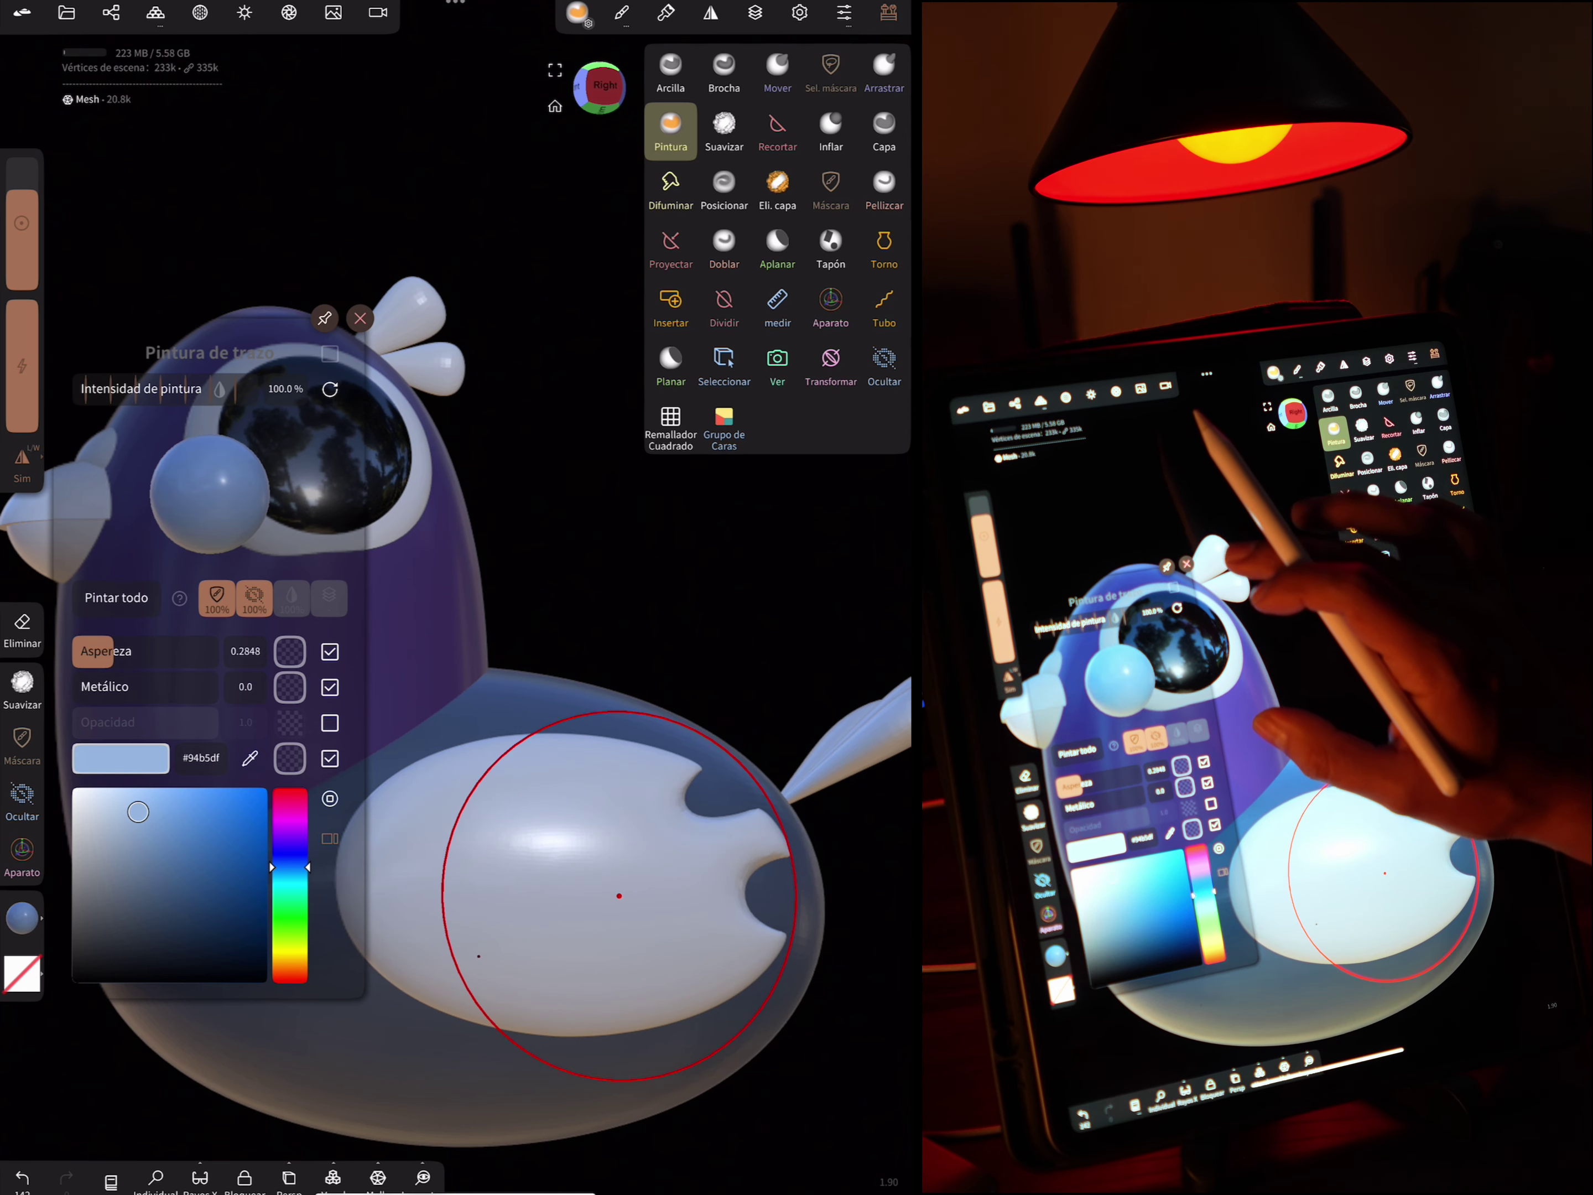
Eyedrop the body's purple and paint the first crest feather with it
click(425, 305)
click(22, 918)
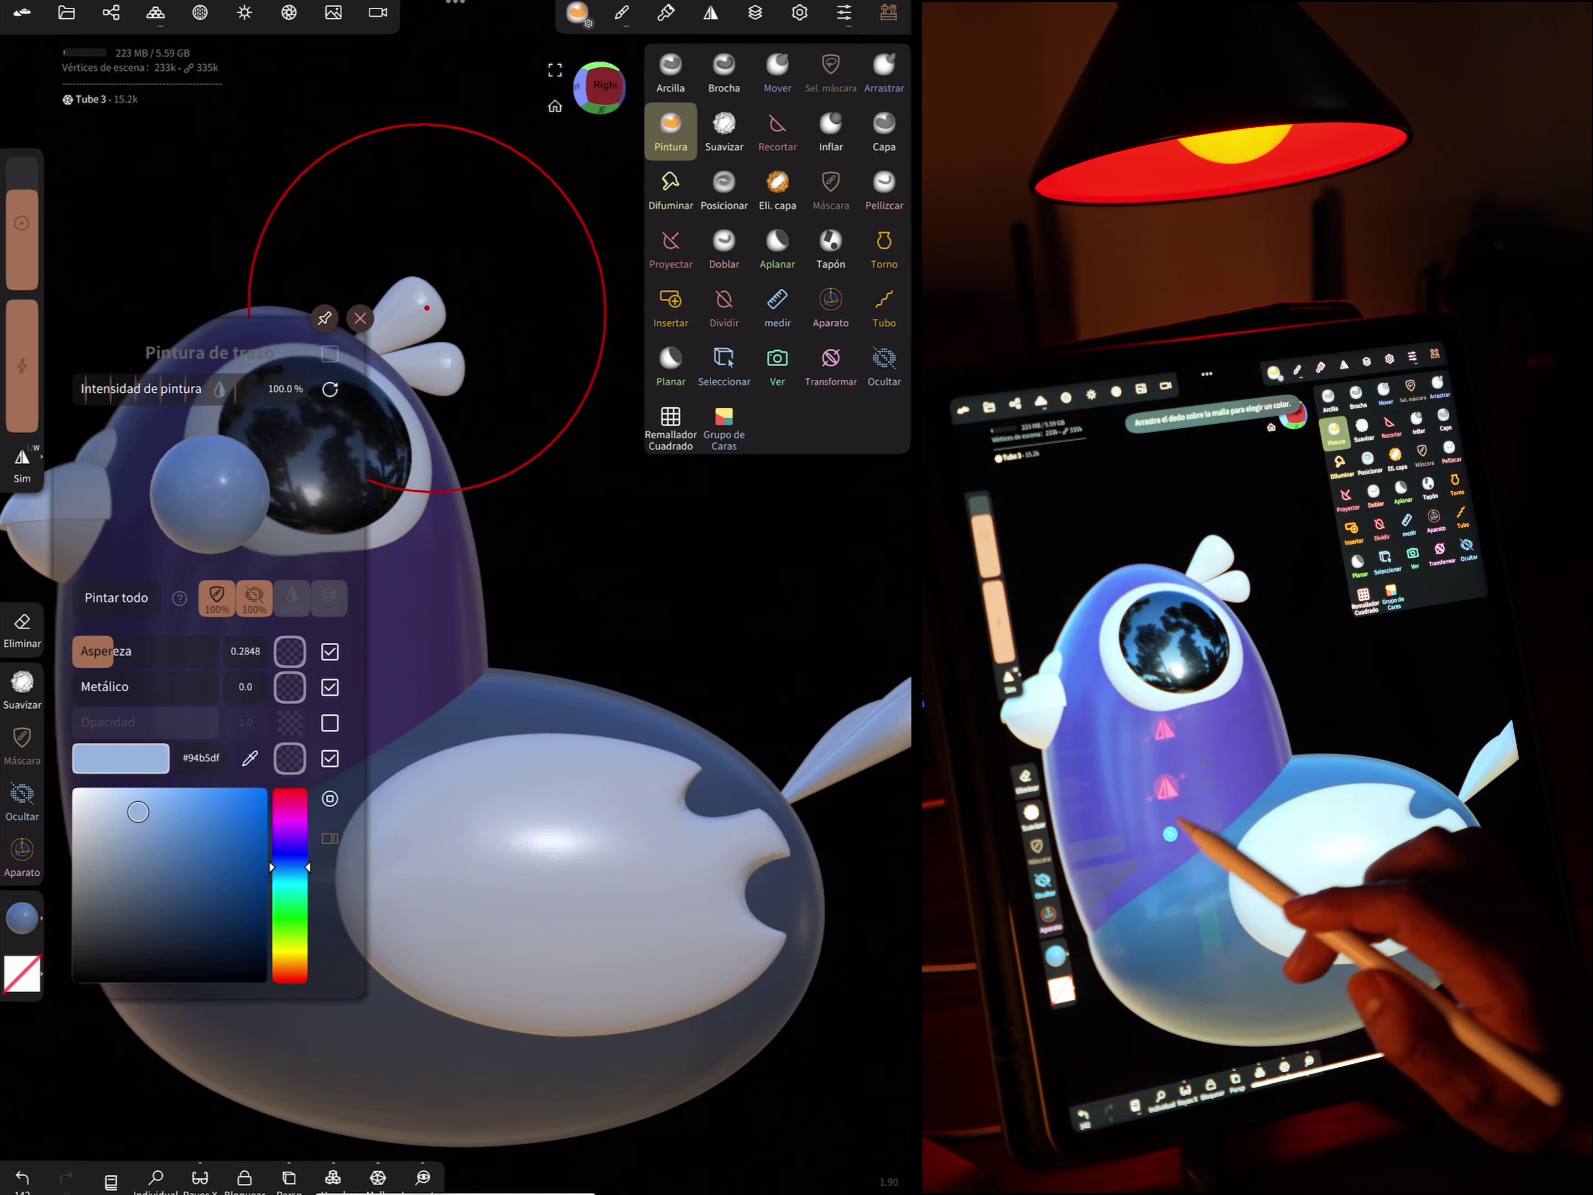
click(249, 757)
drag(409, 606, 411, 616)
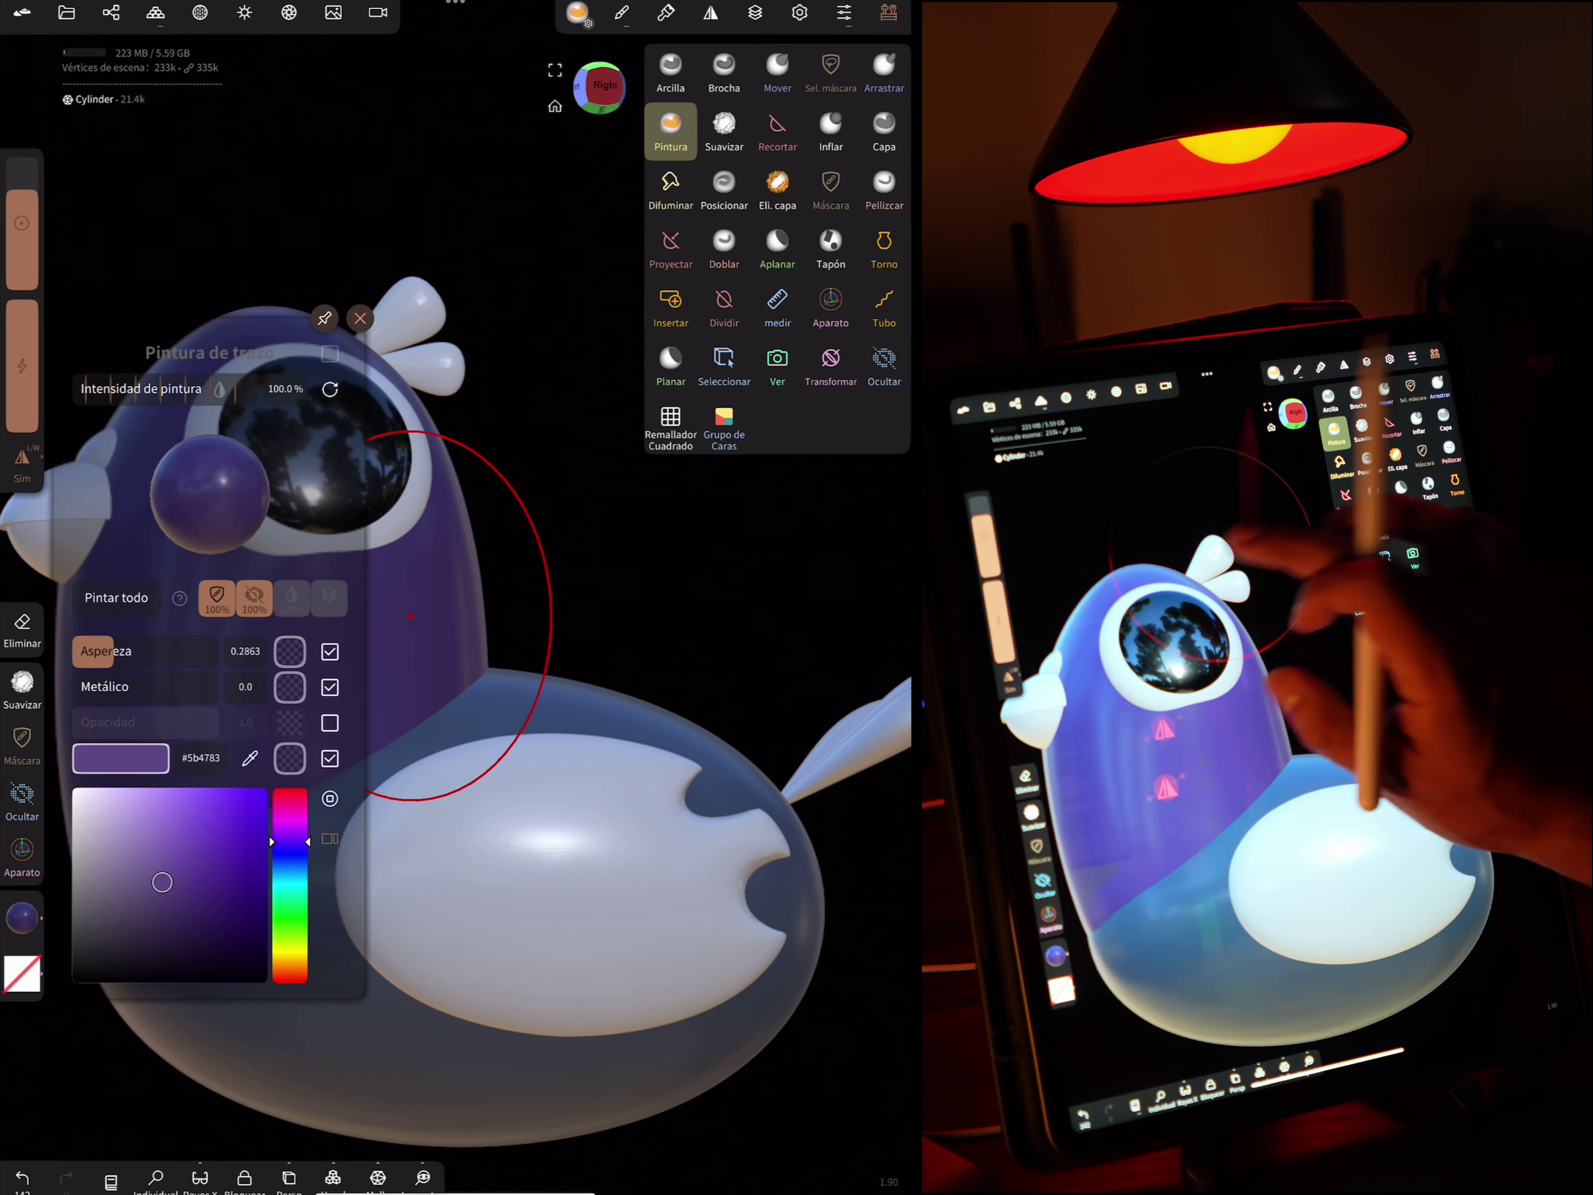
click(412, 306)
click(154, 682)
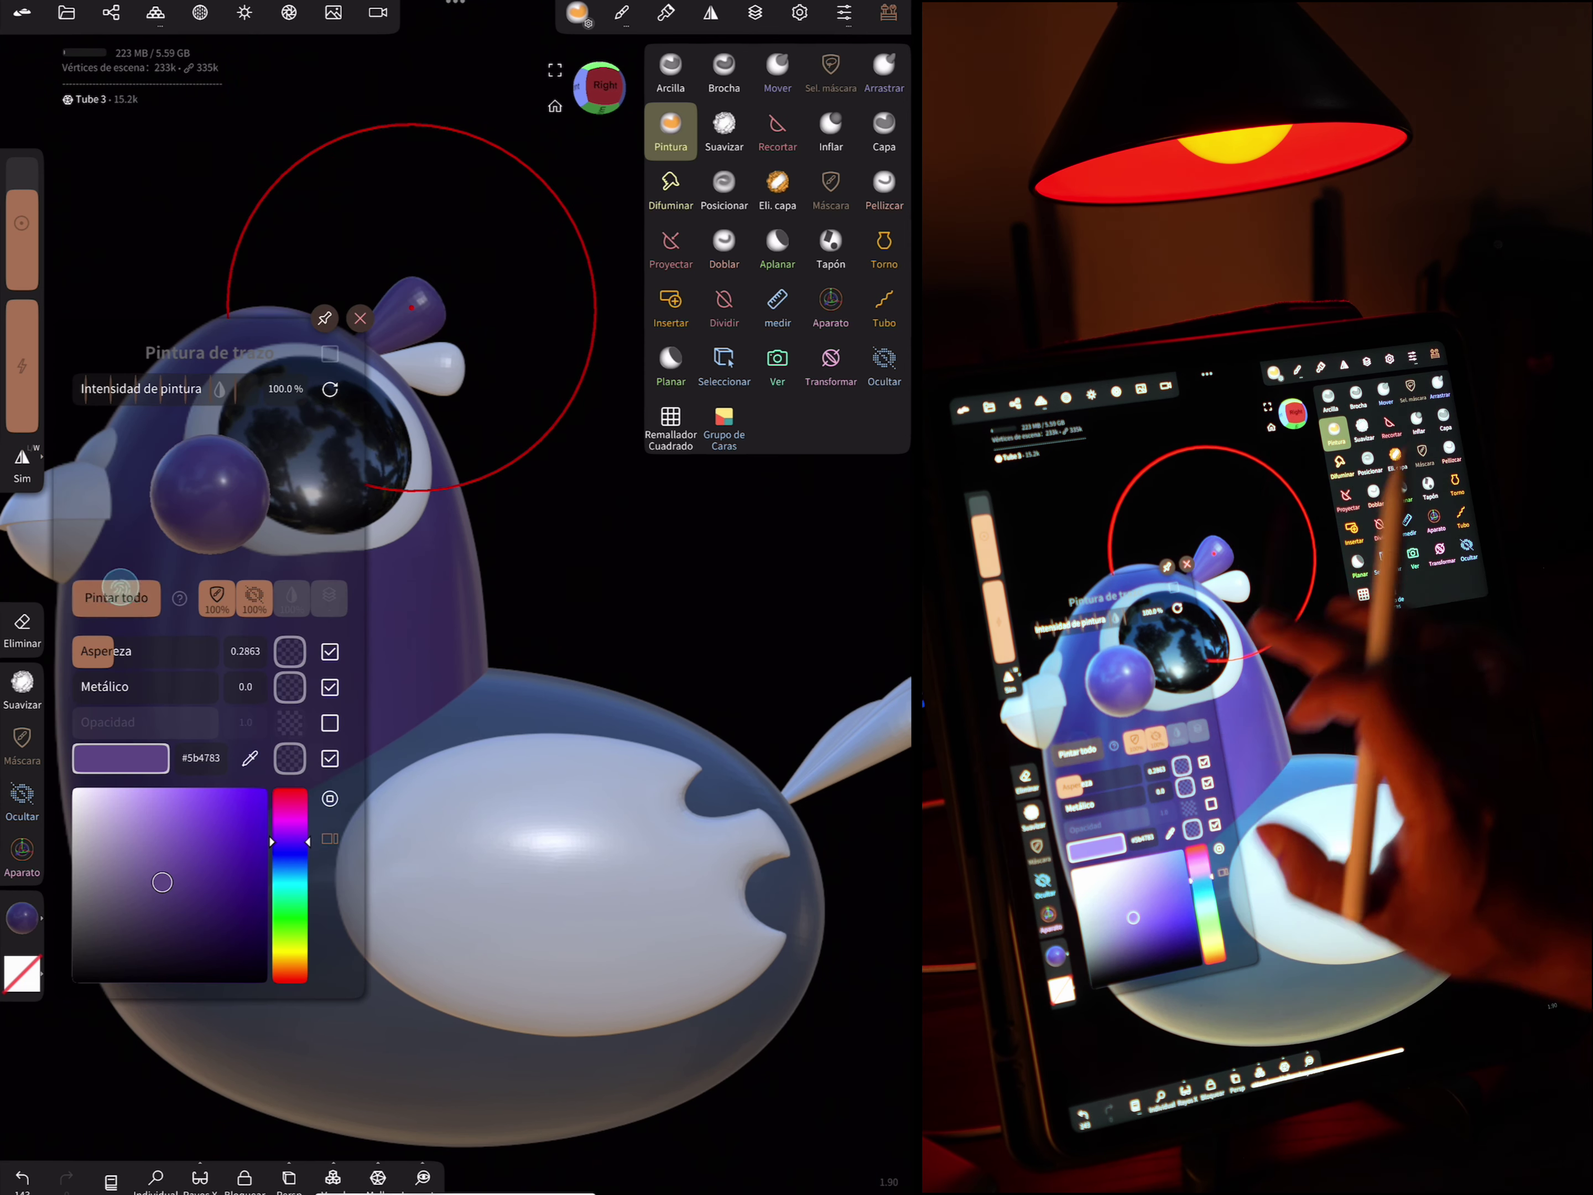
Select the second crest feather and sample the lower body's blue-grey #526379
click(444, 361)
click(22, 917)
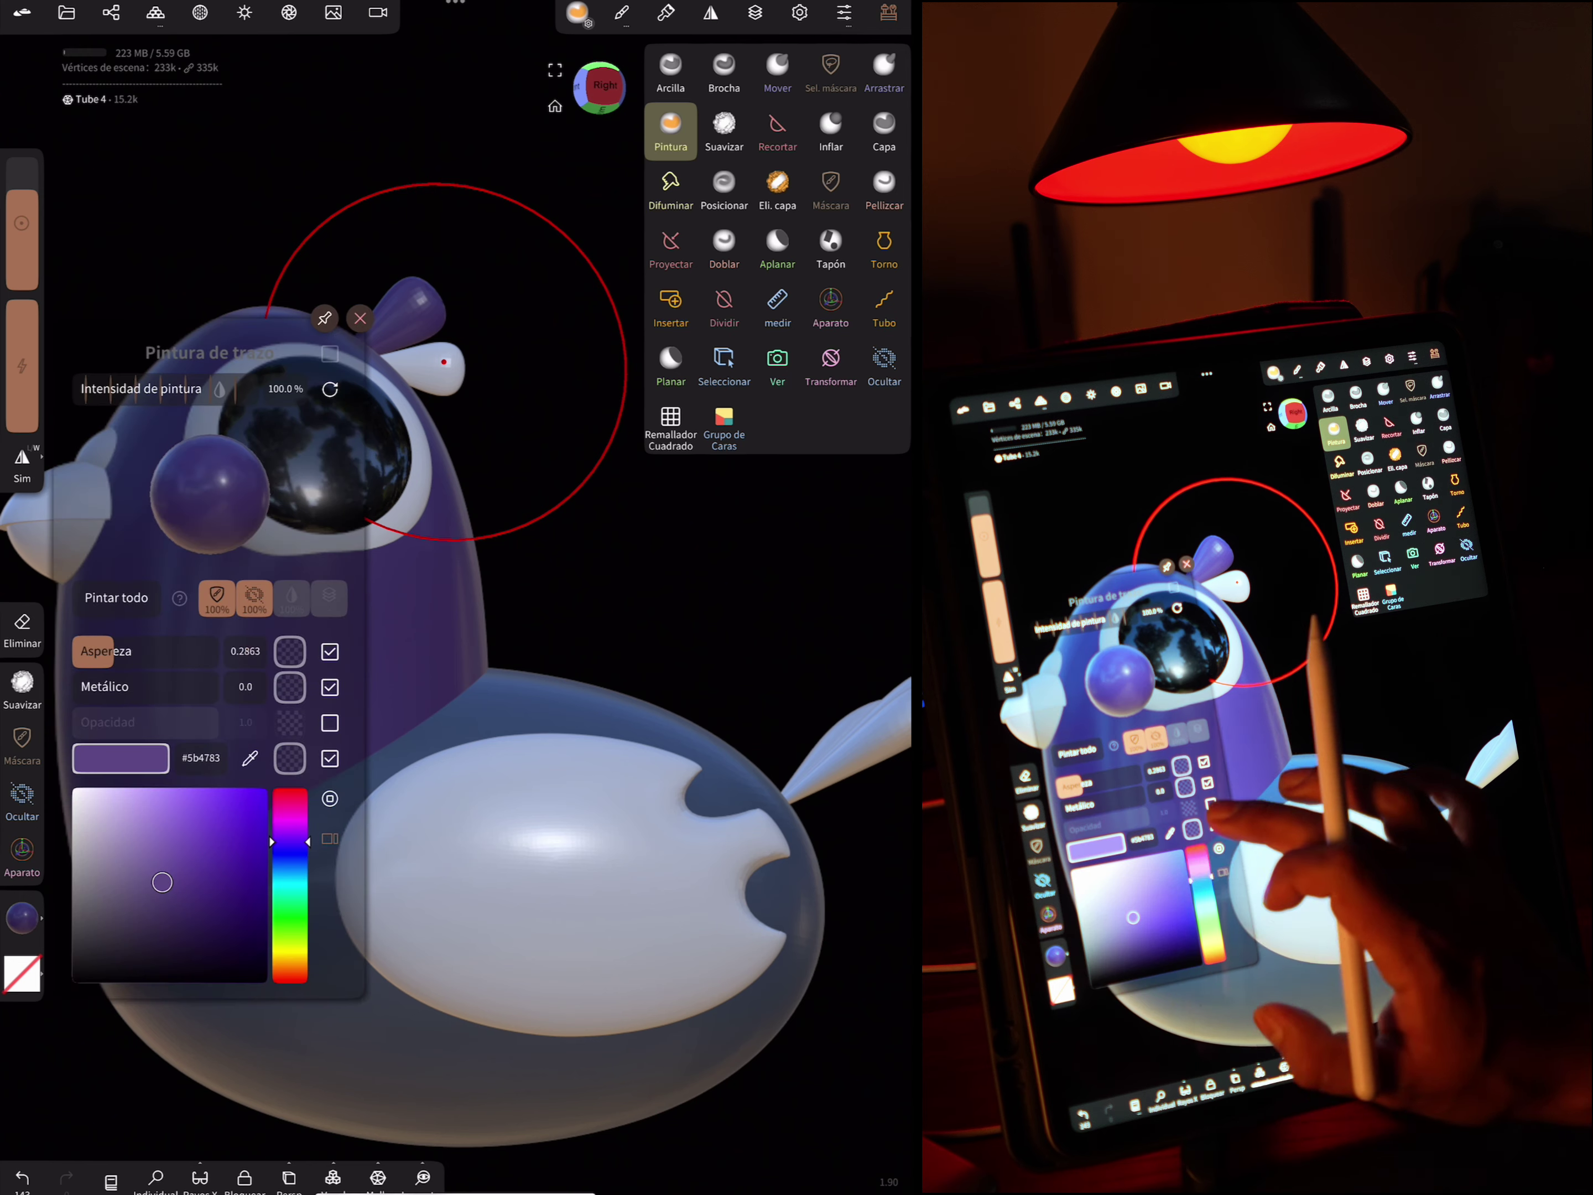
click(249, 757)
click(337, 1003)
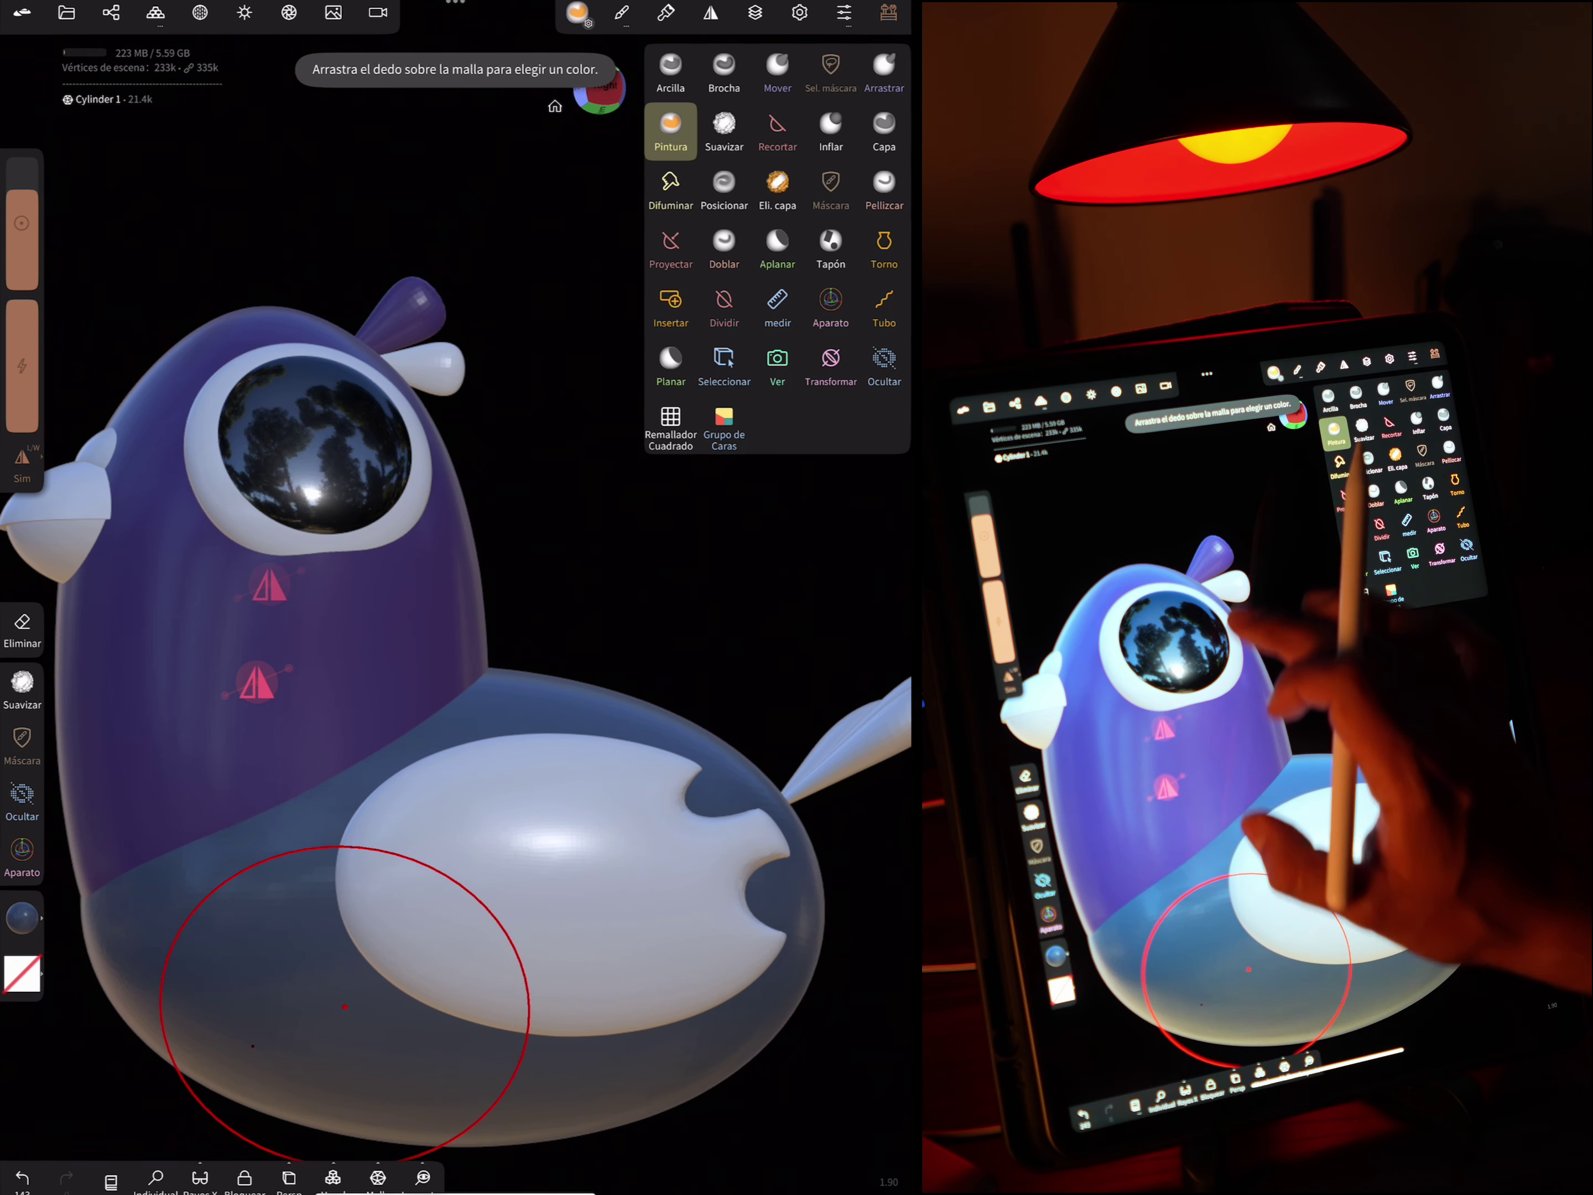
click(22, 917)
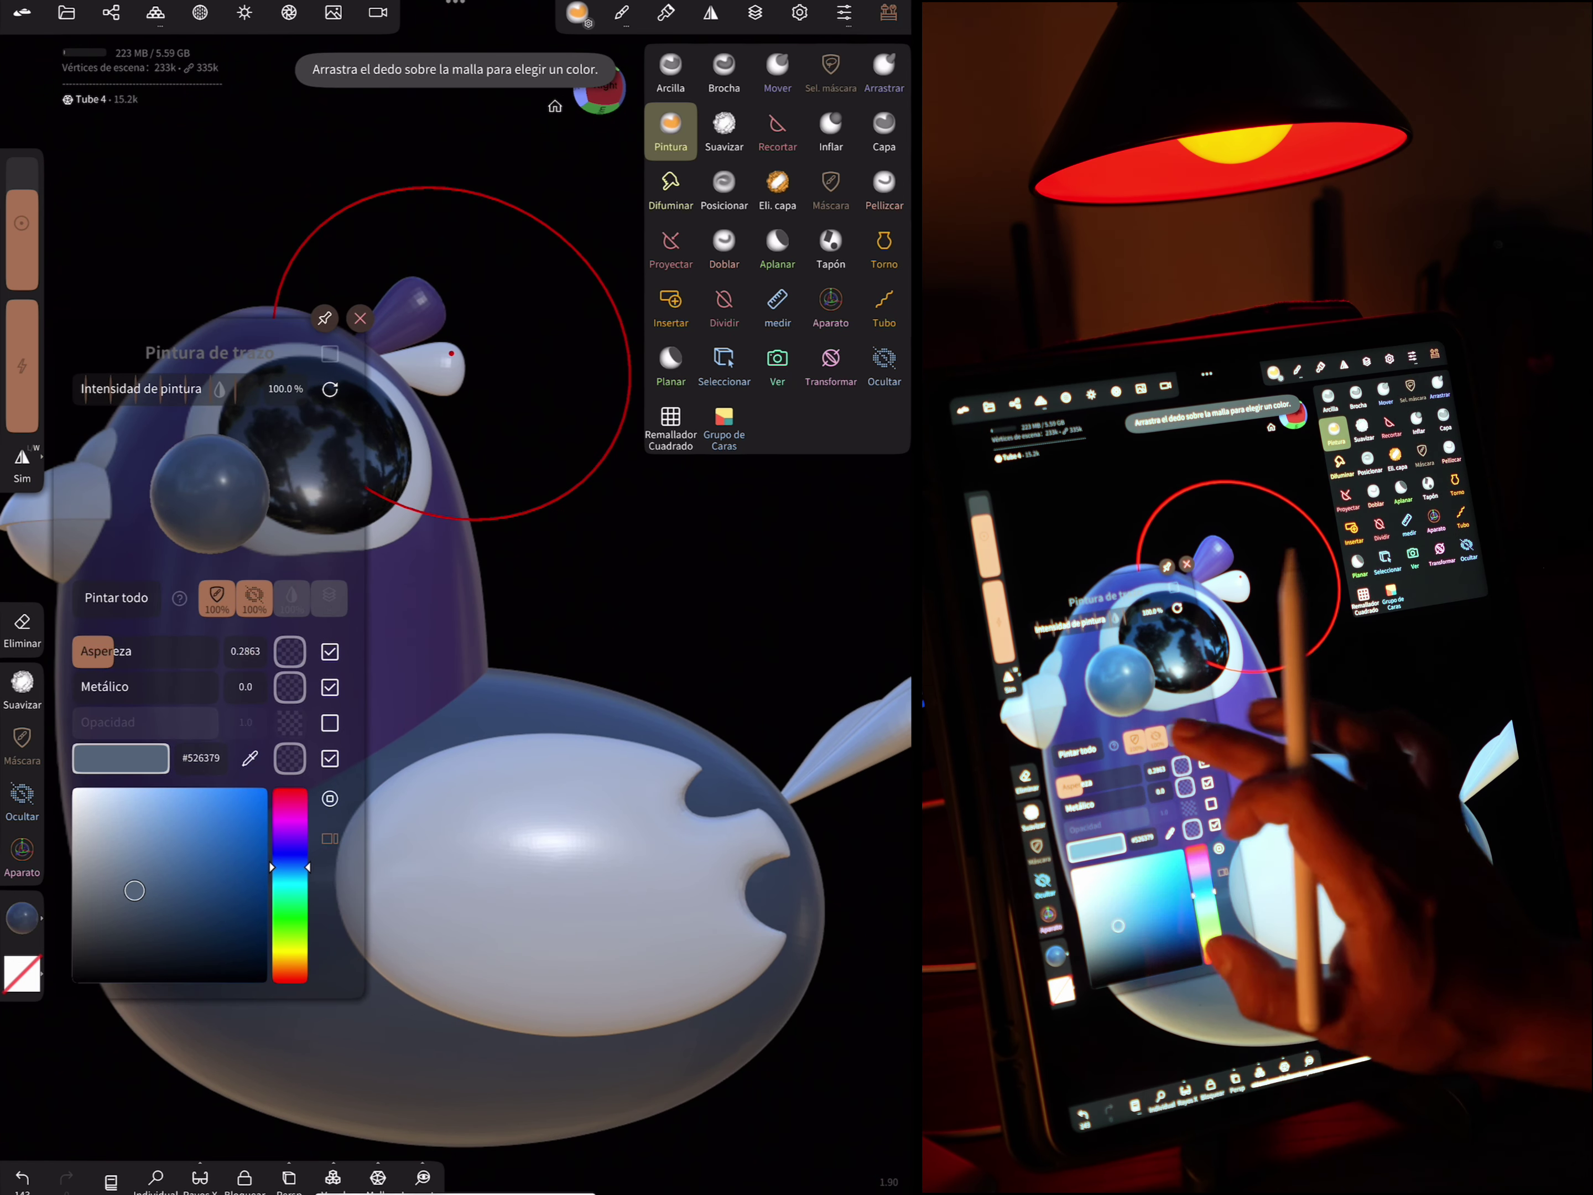
Paint the upper beak and shift its hue from blue-grey toward yellow-orange
drag(507, 723, 194, 498)
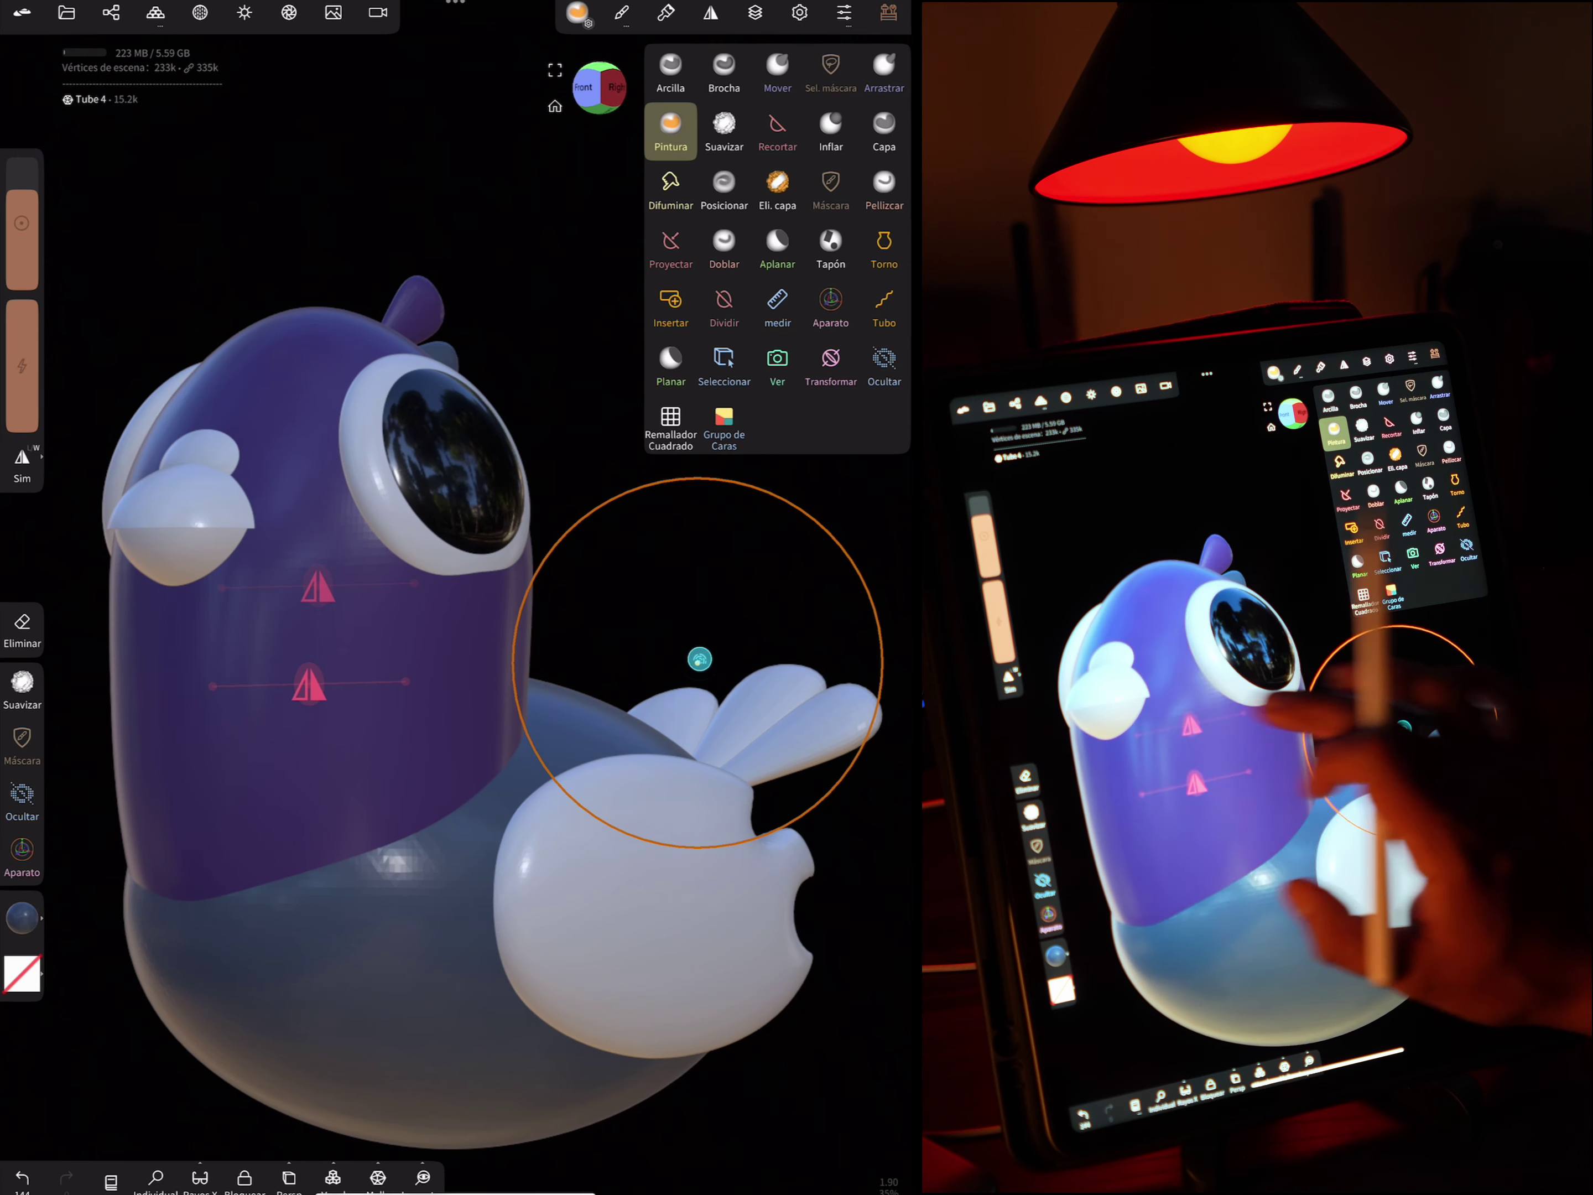
click(193, 498)
click(21, 917)
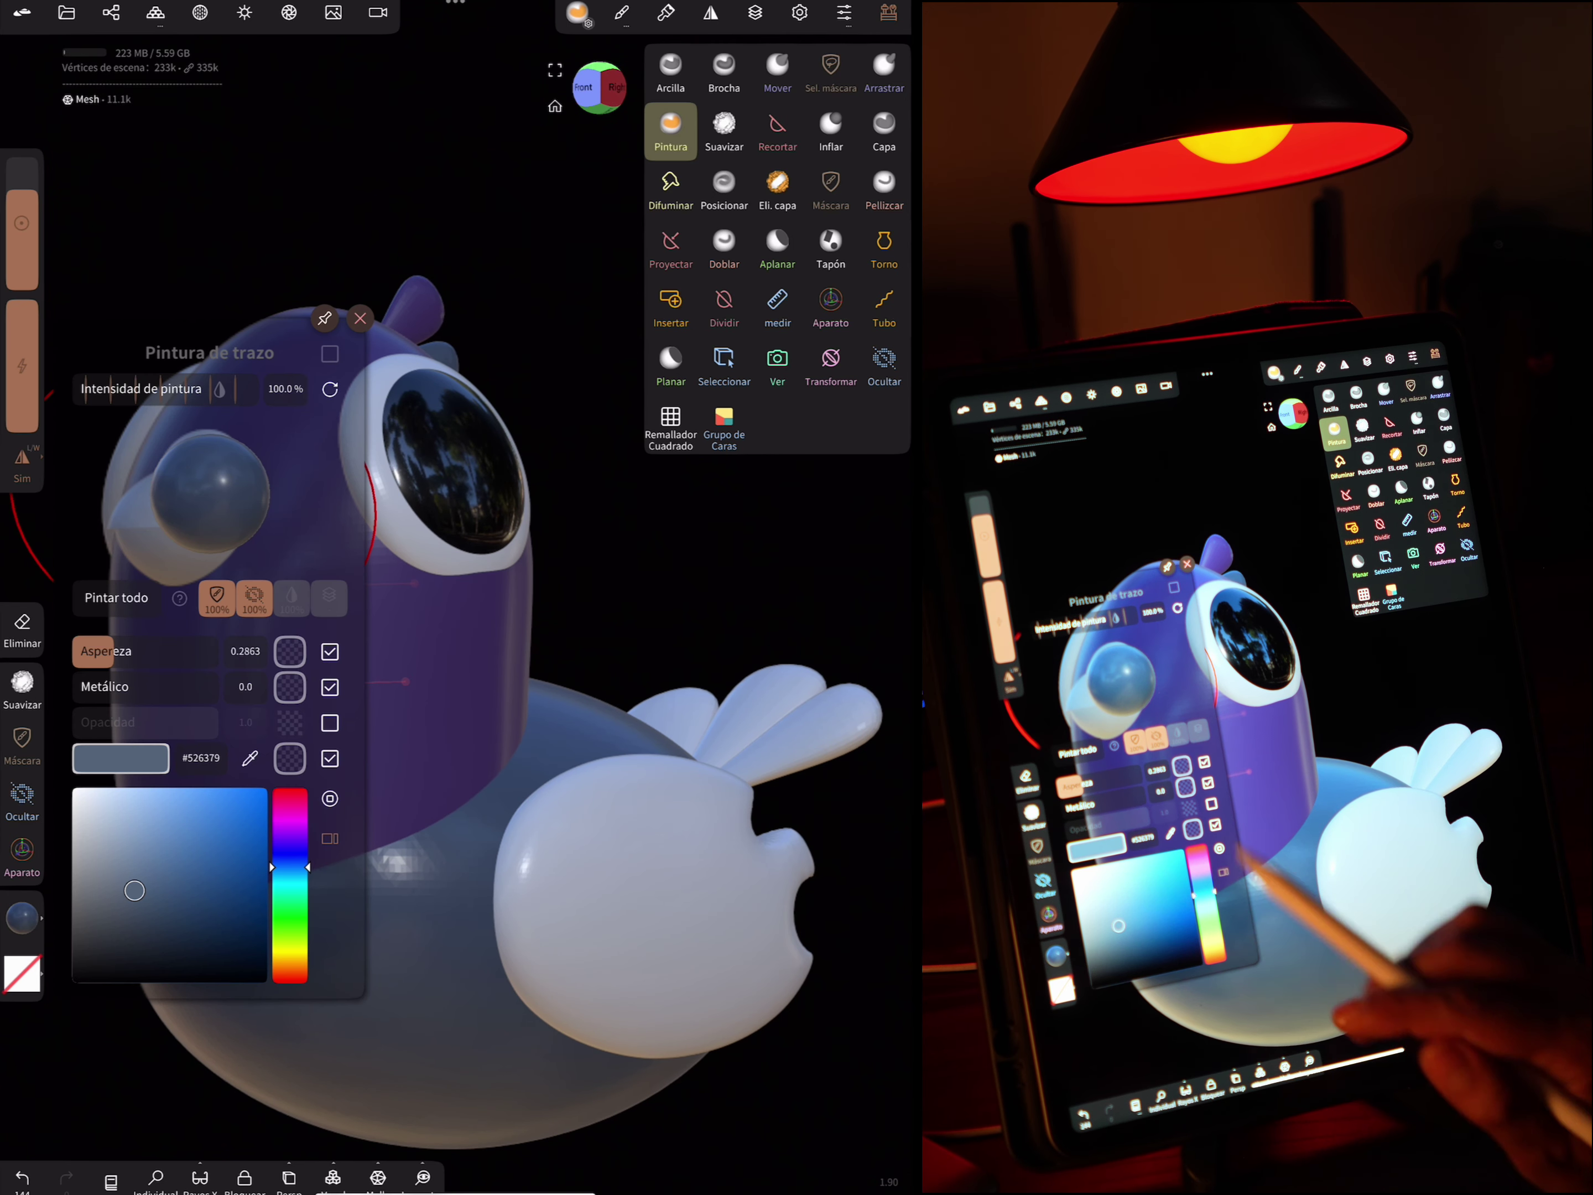
drag(290, 866, 290, 951)
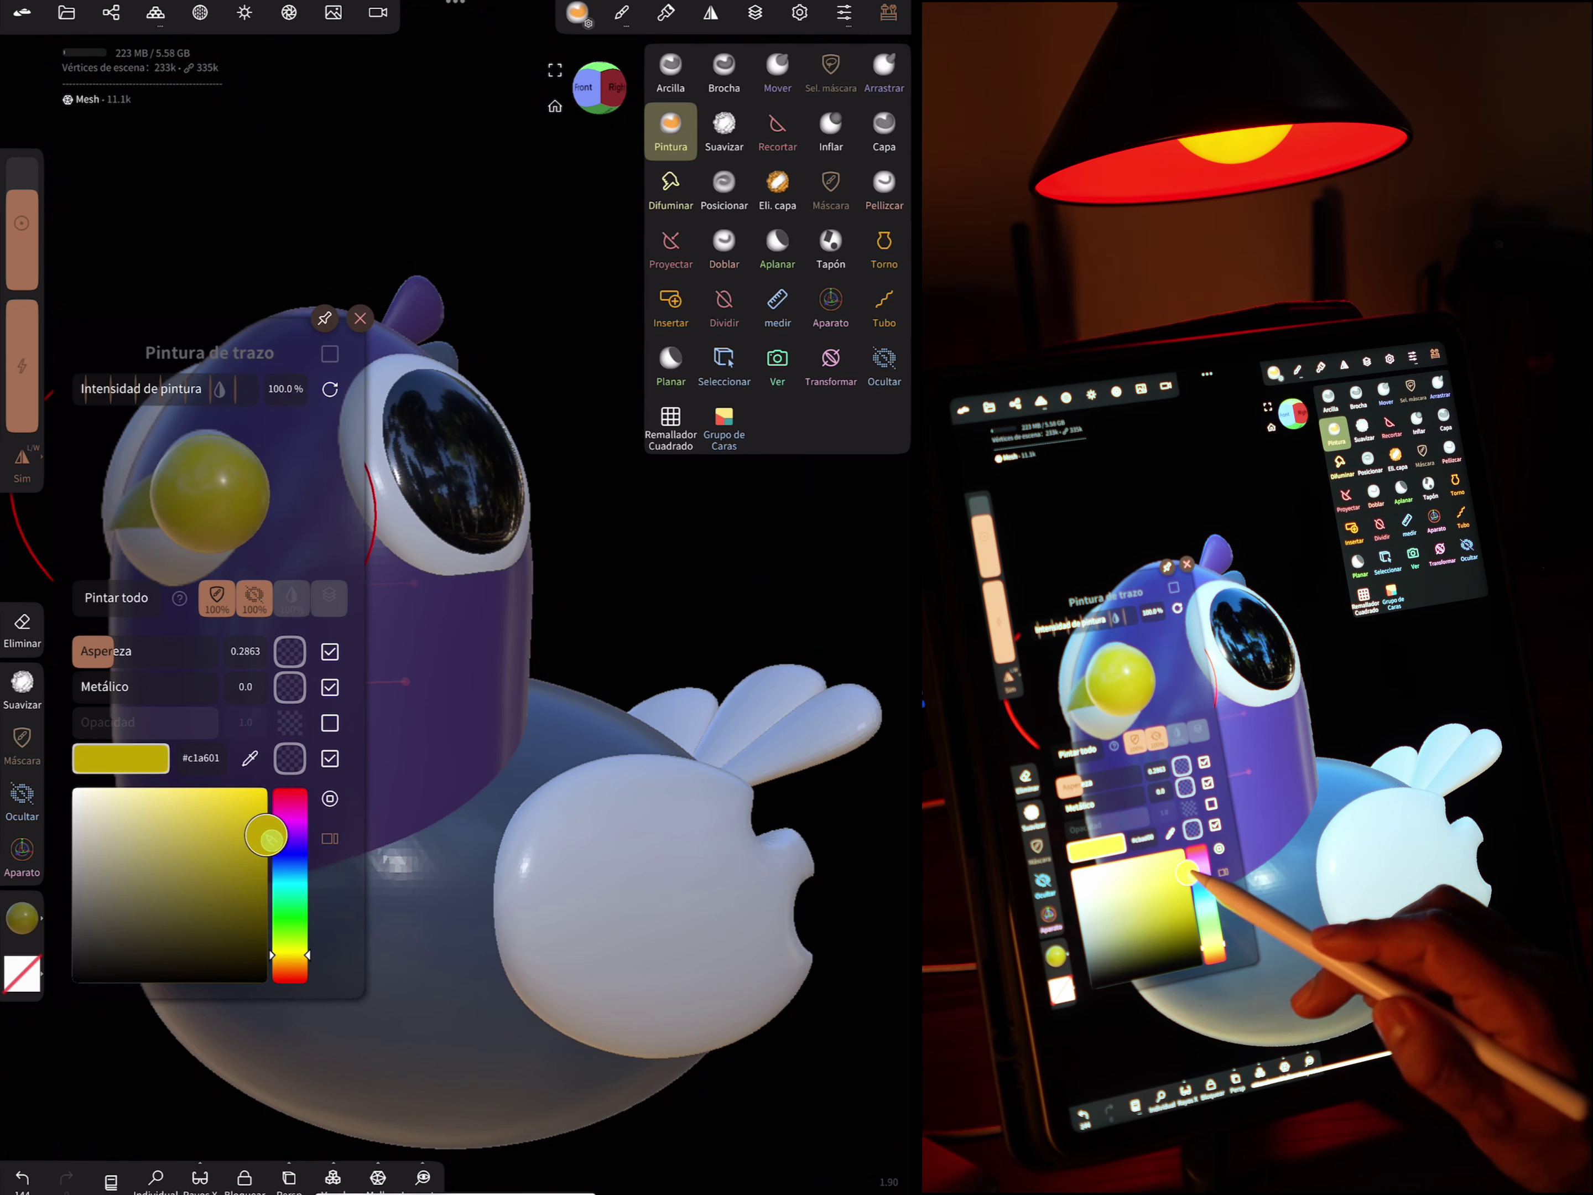
drag(286, 825, 294, 967)
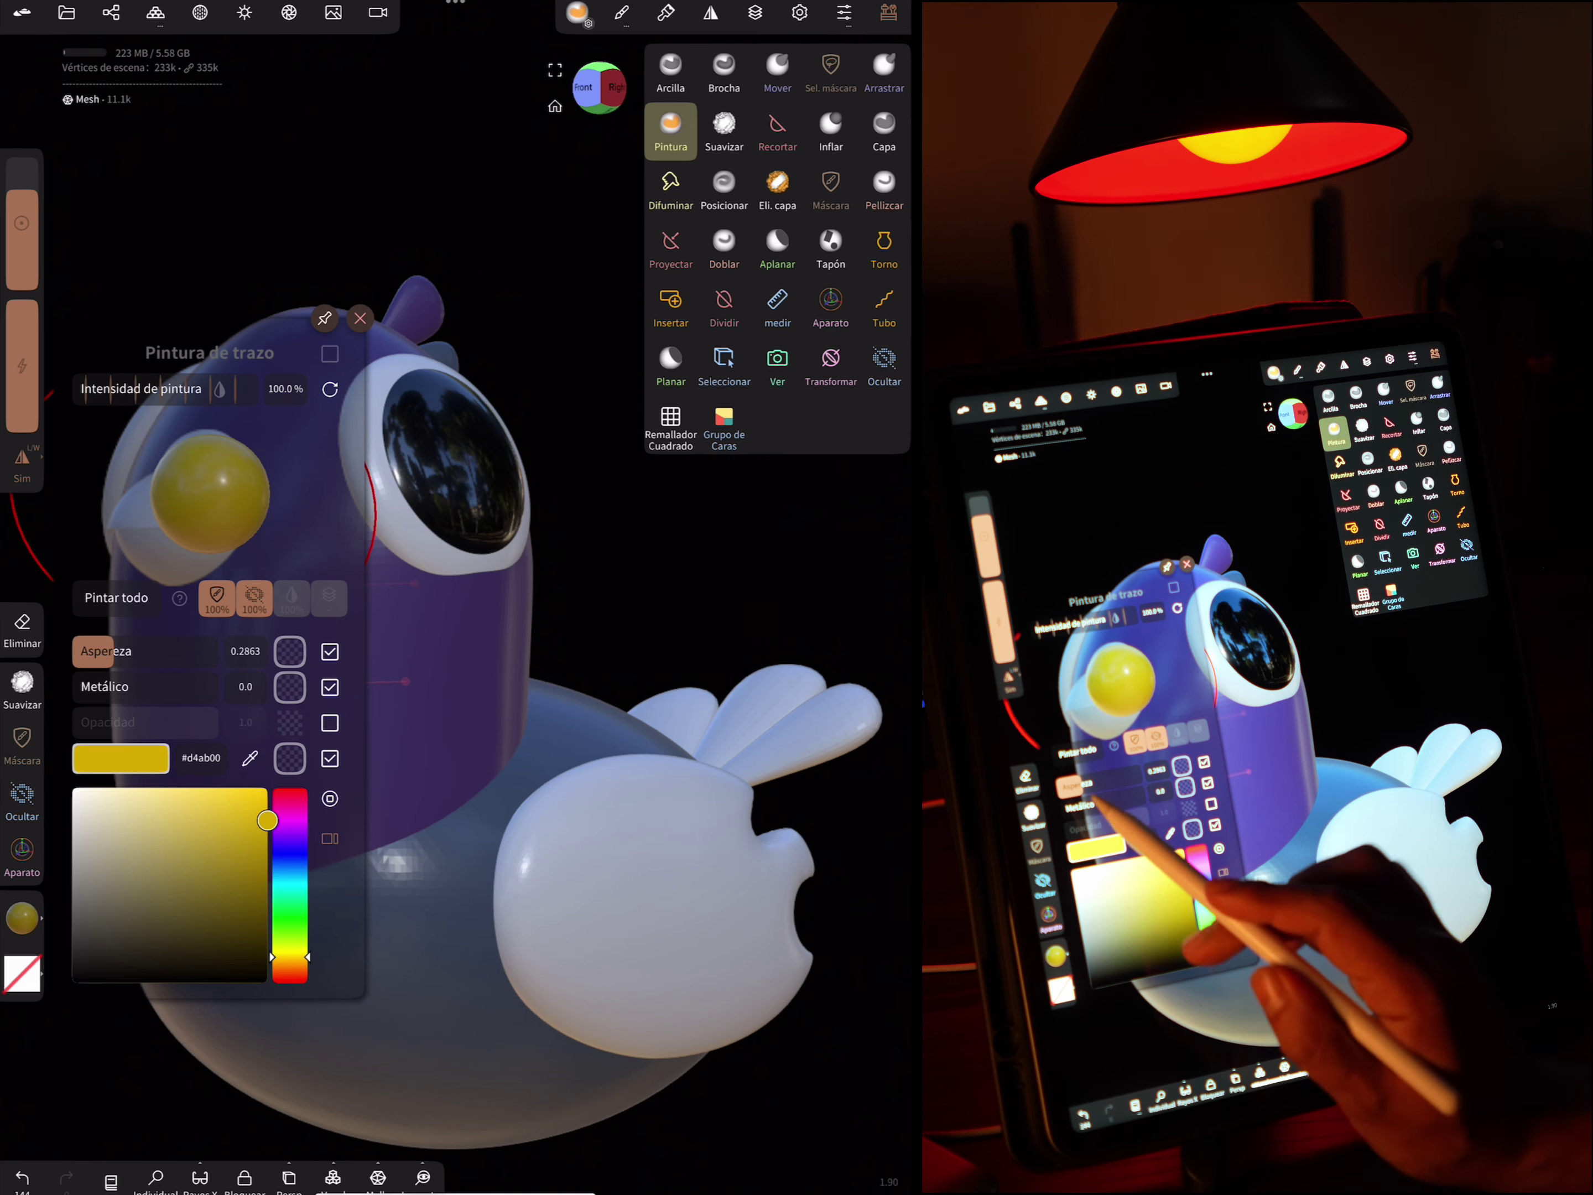
Deepen the colour to golden orange #d48b00 and paint the lower beak
drag(506, 724, 663, 677)
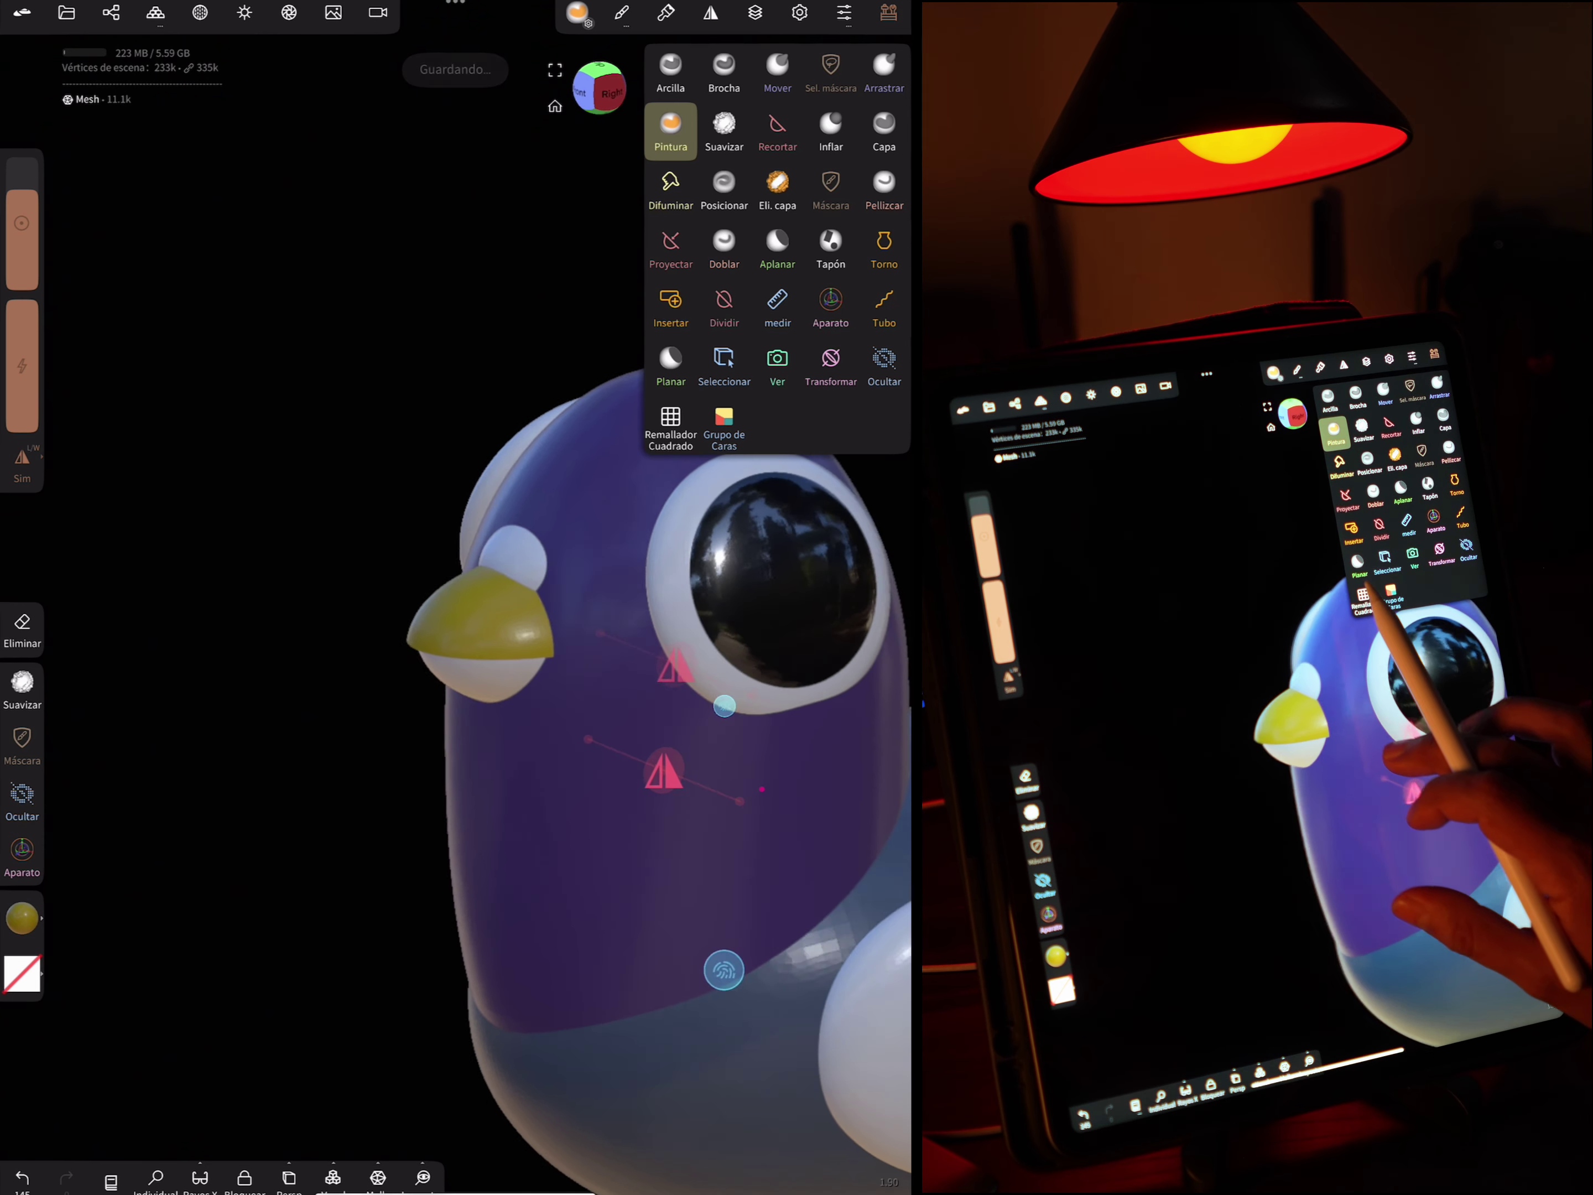
click(33, 915)
drag(289, 956, 300, 967)
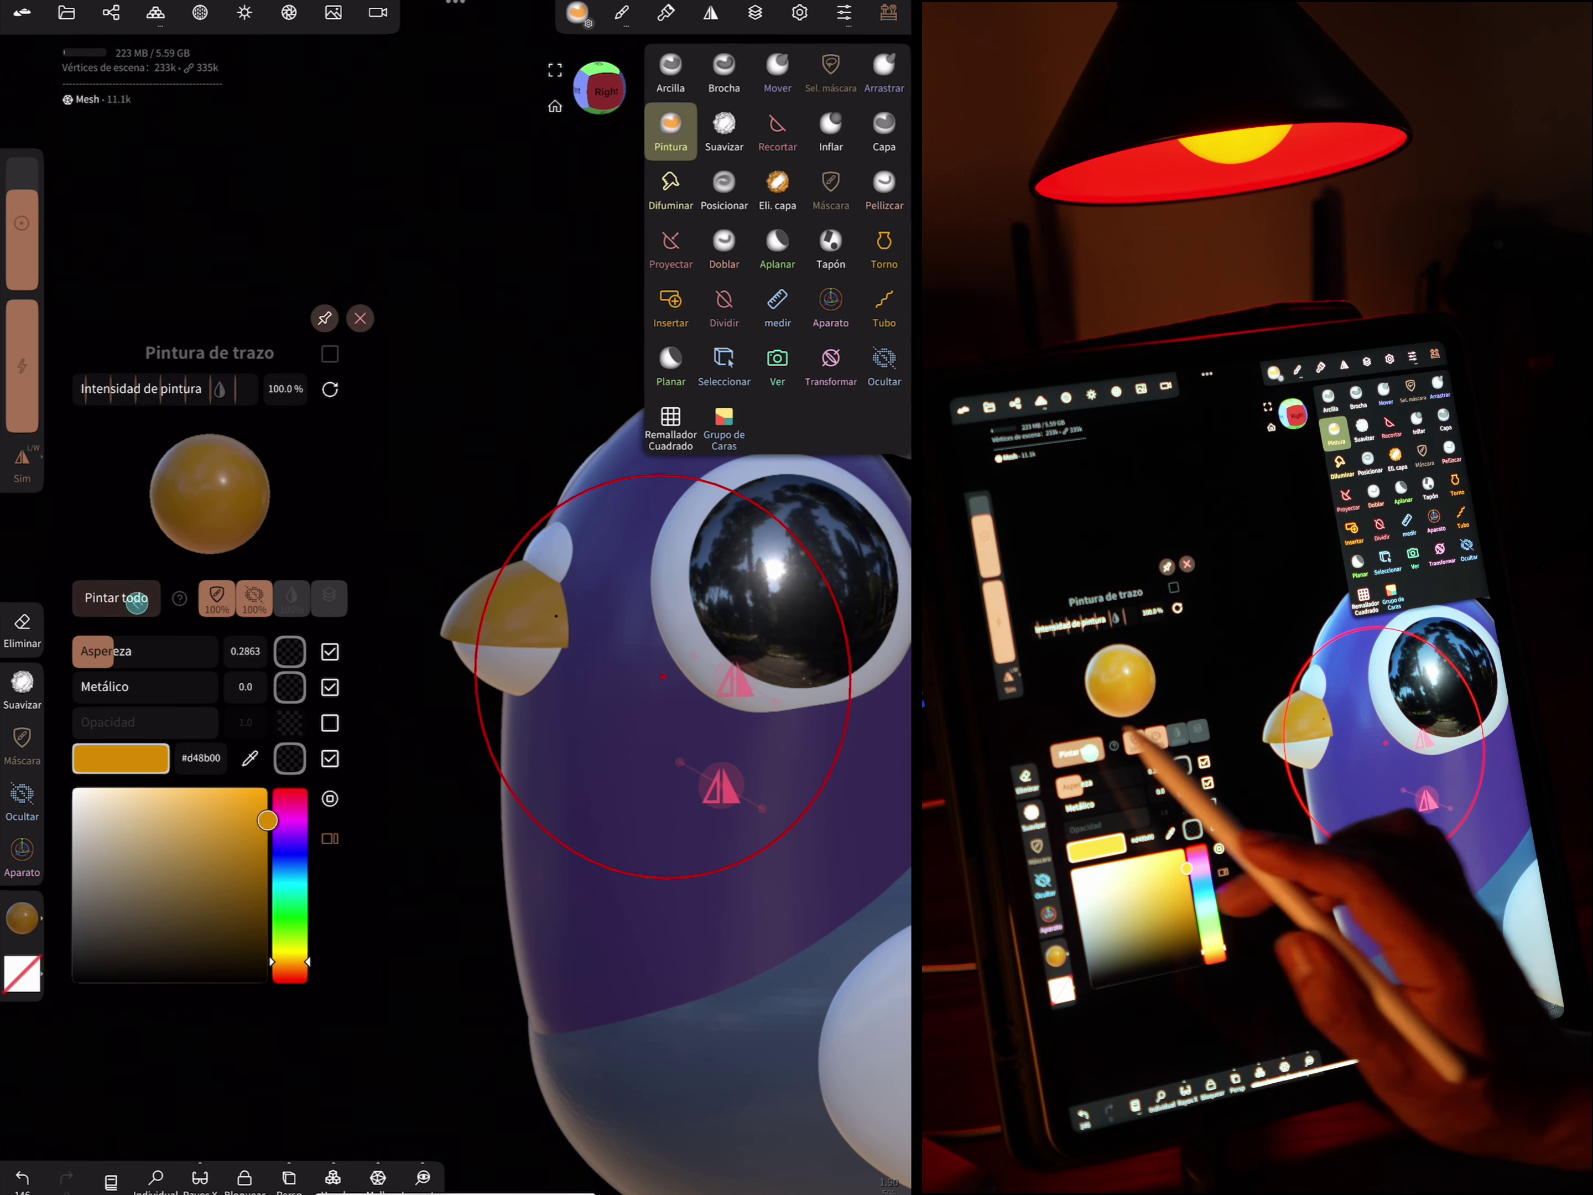
click(527, 674)
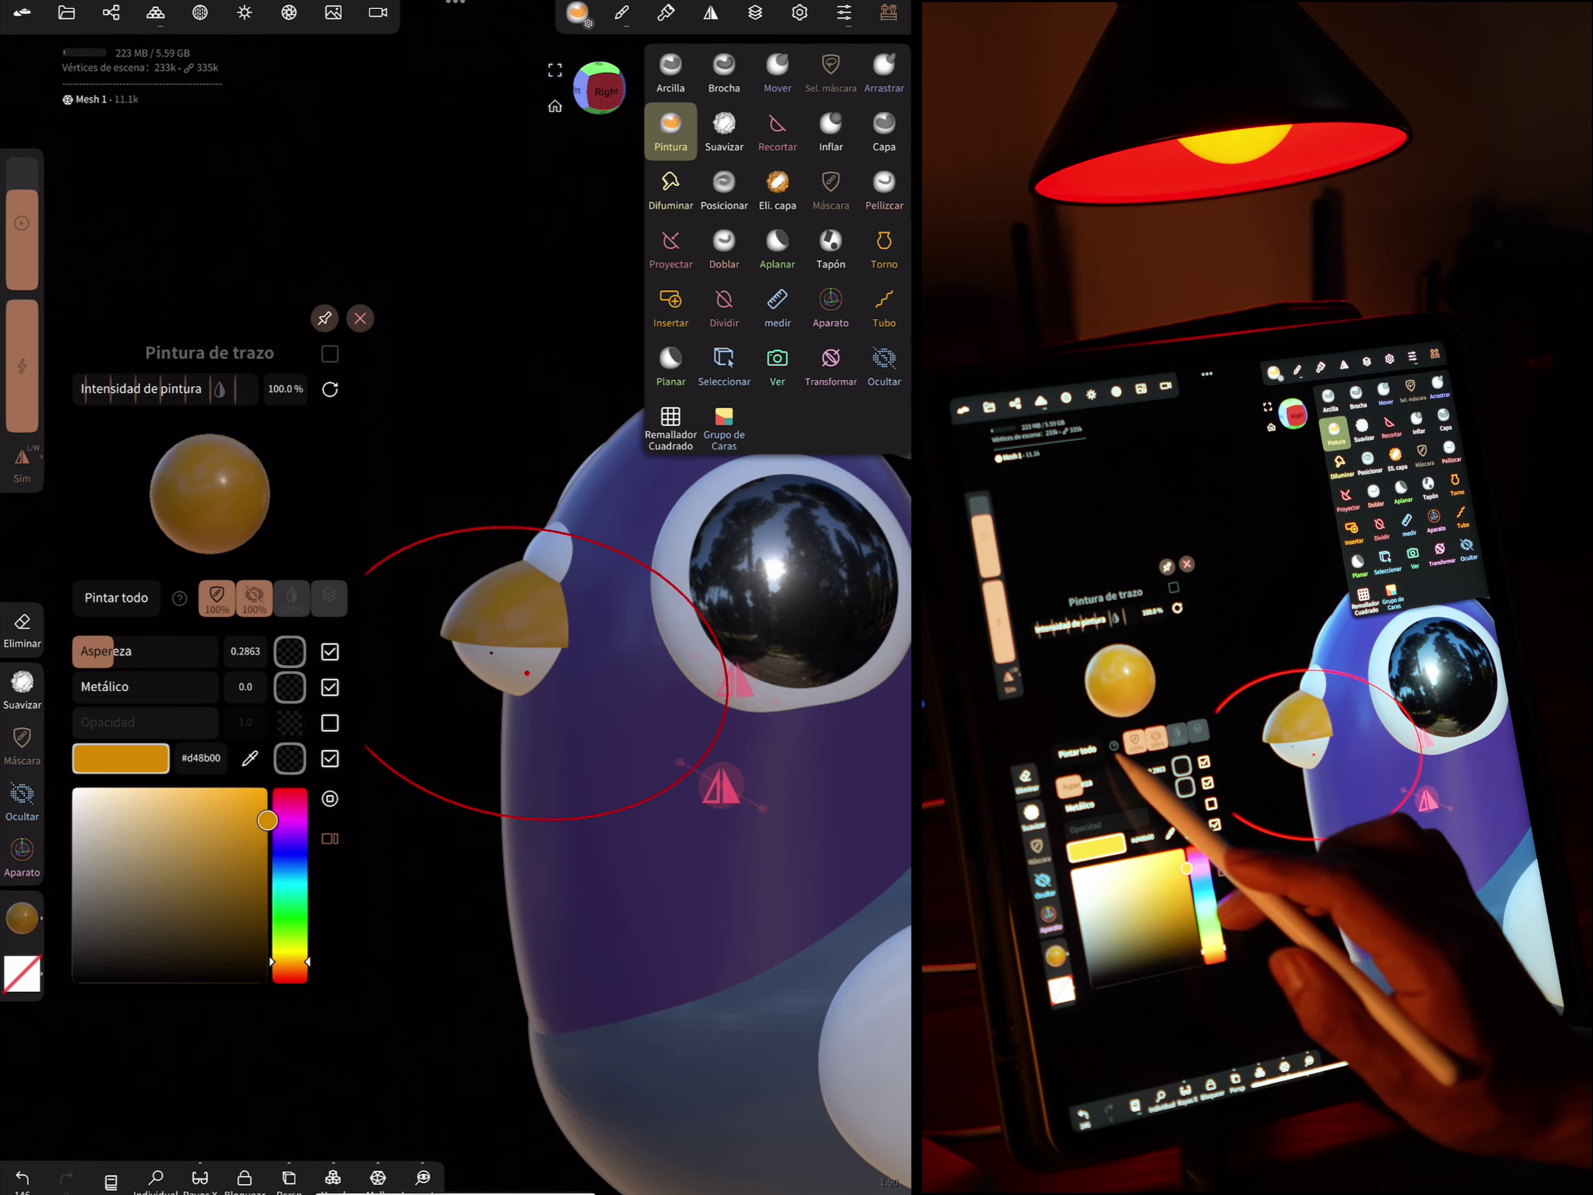
mouse_move(462, 1027)
mouse_down()
mouse_move(532, 914)
mouse_move(651, 511)
mouse_move(605, 534)
mouse_move(533, 643)
mouse_up()
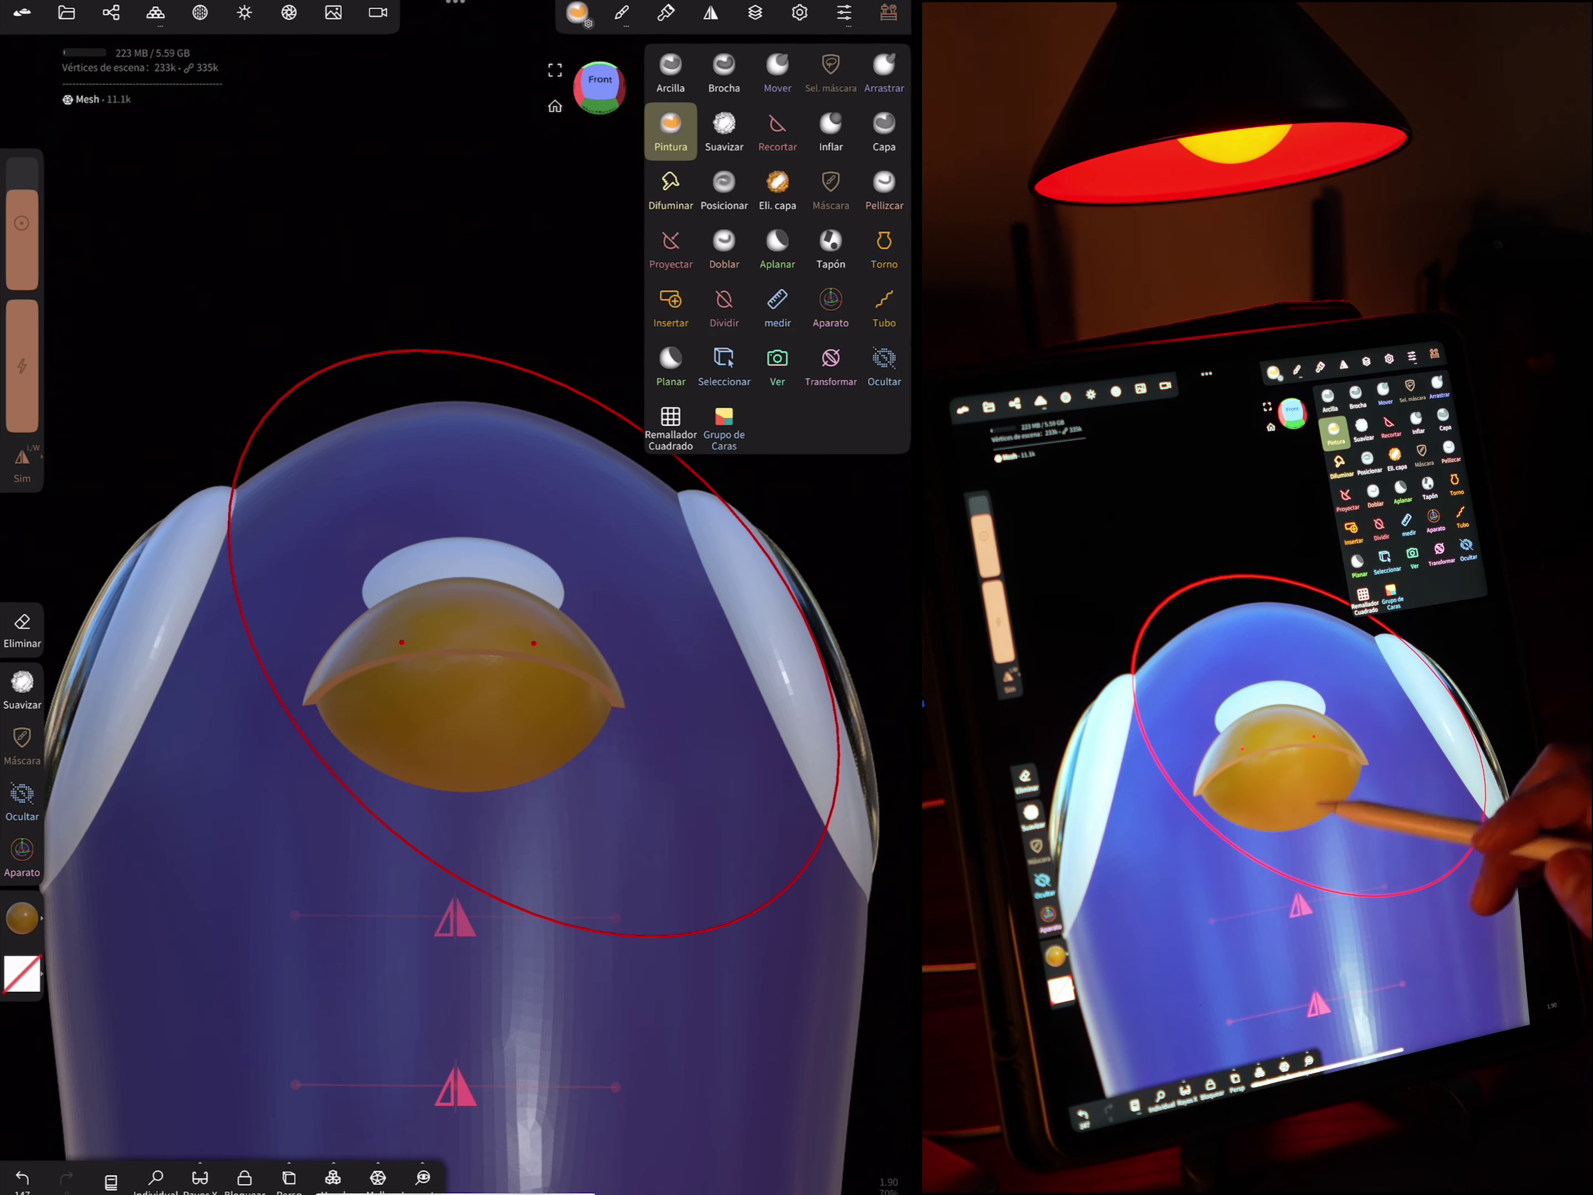
Switch to the Suavizar brush and orbit around the beak, eye and wing
click(740, 140)
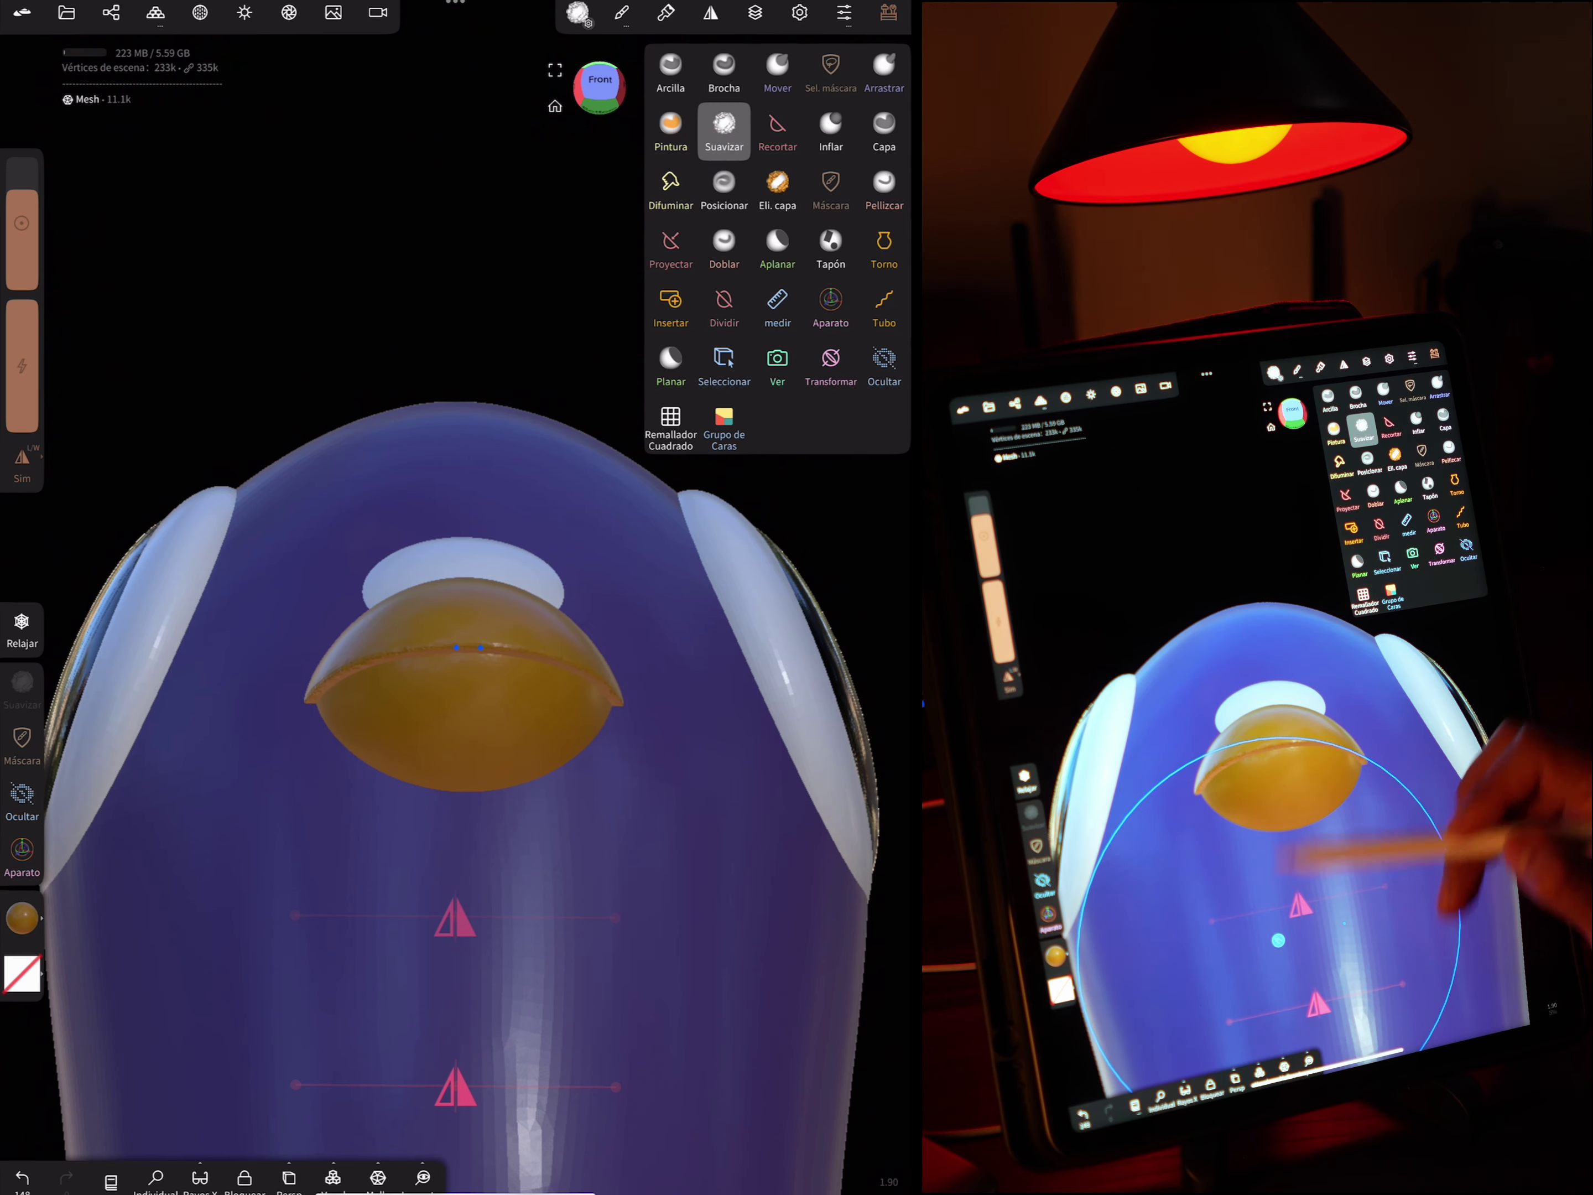
drag(394, 1033, 606, 743)
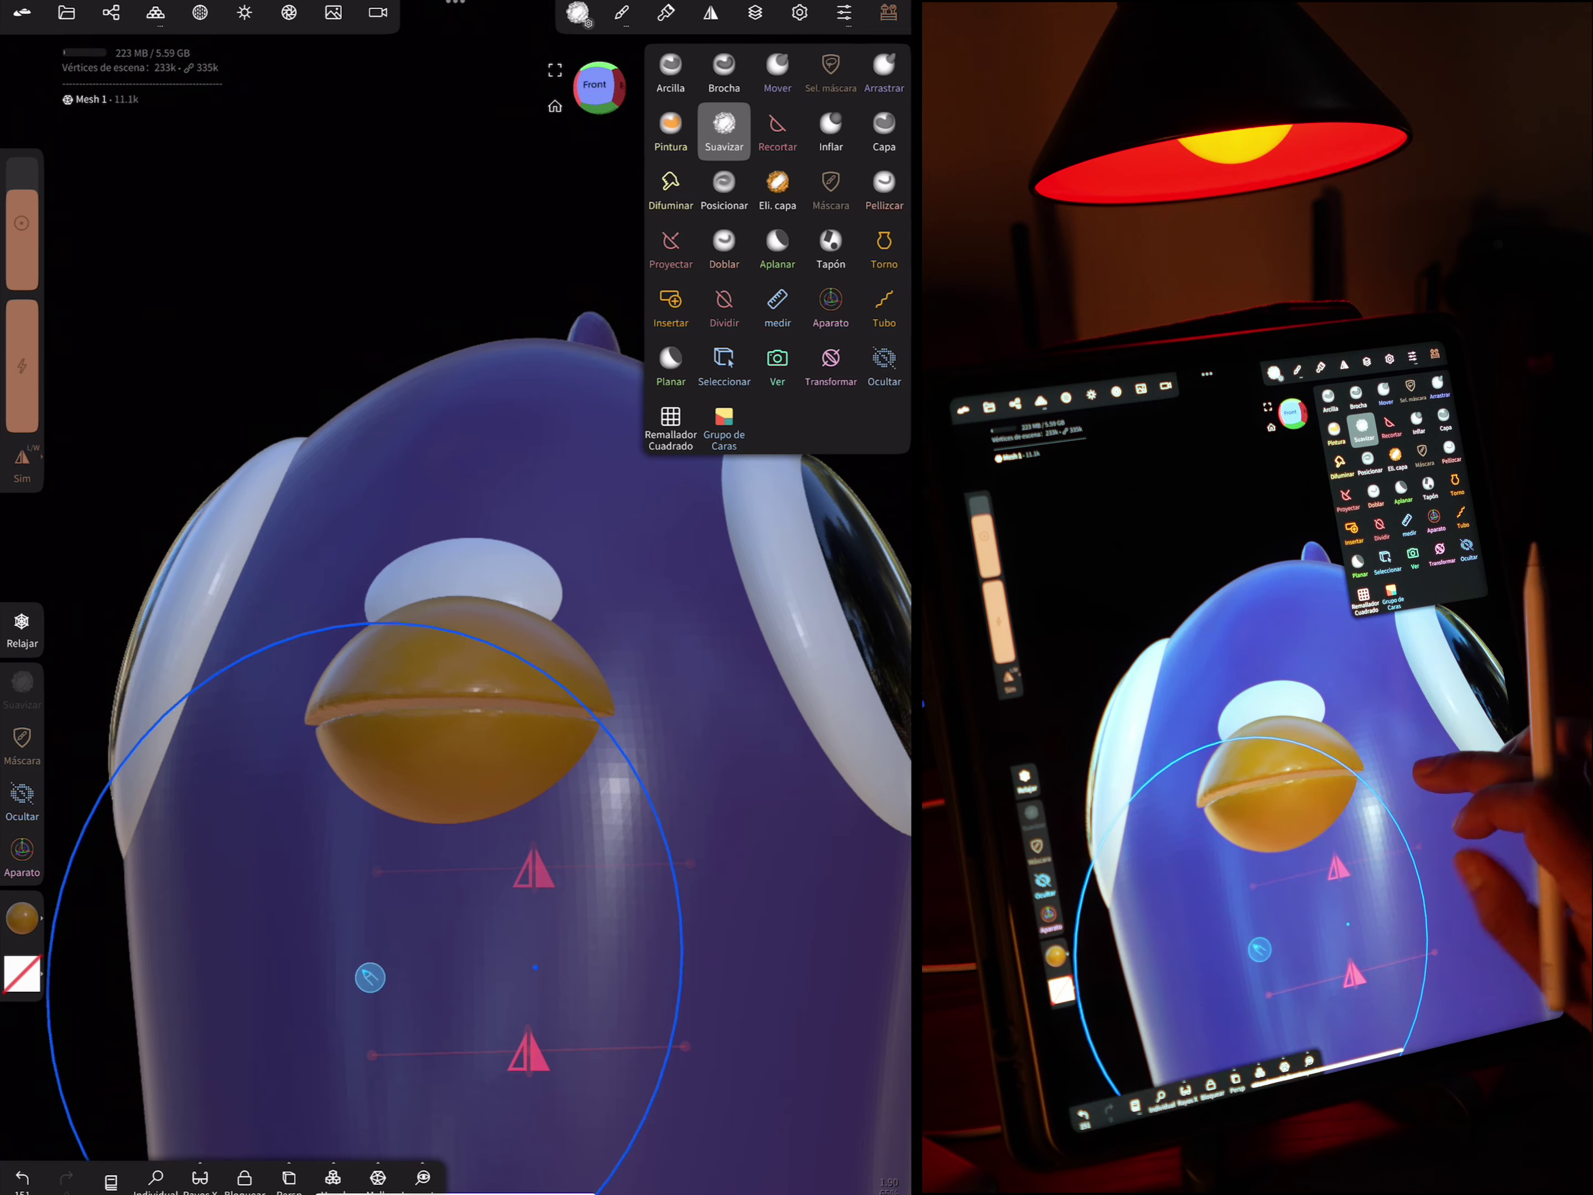
mouse_move(370, 978)
mouse_down()
mouse_move(527, 846)
mouse_move(708, 623)
mouse_move(762, 722)
mouse_move(675, 728)
mouse_move(410, 659)
mouse_move(498, 861)
mouse_move(374, 641)
mouse_move(704, 621)
mouse_up()
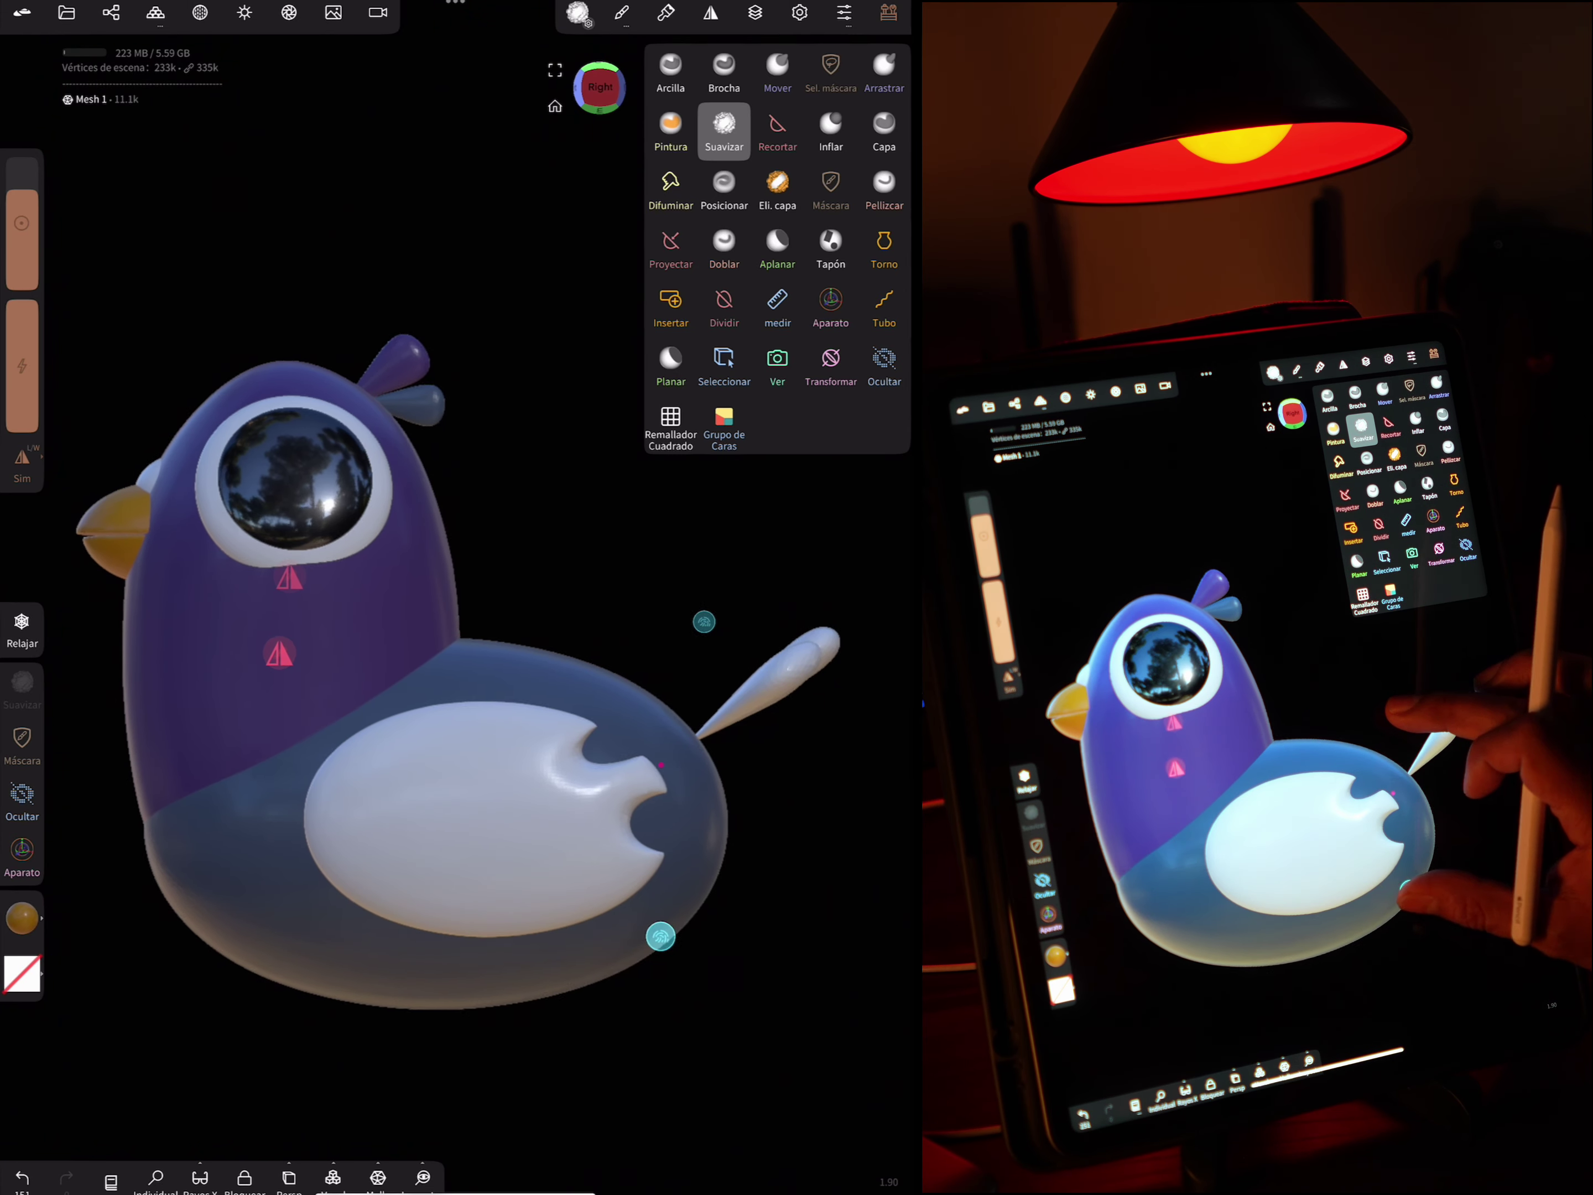
Eyedrop the body purple #5b4783 and paint the middle tail feather with it
drag(498, 819, 764, 765)
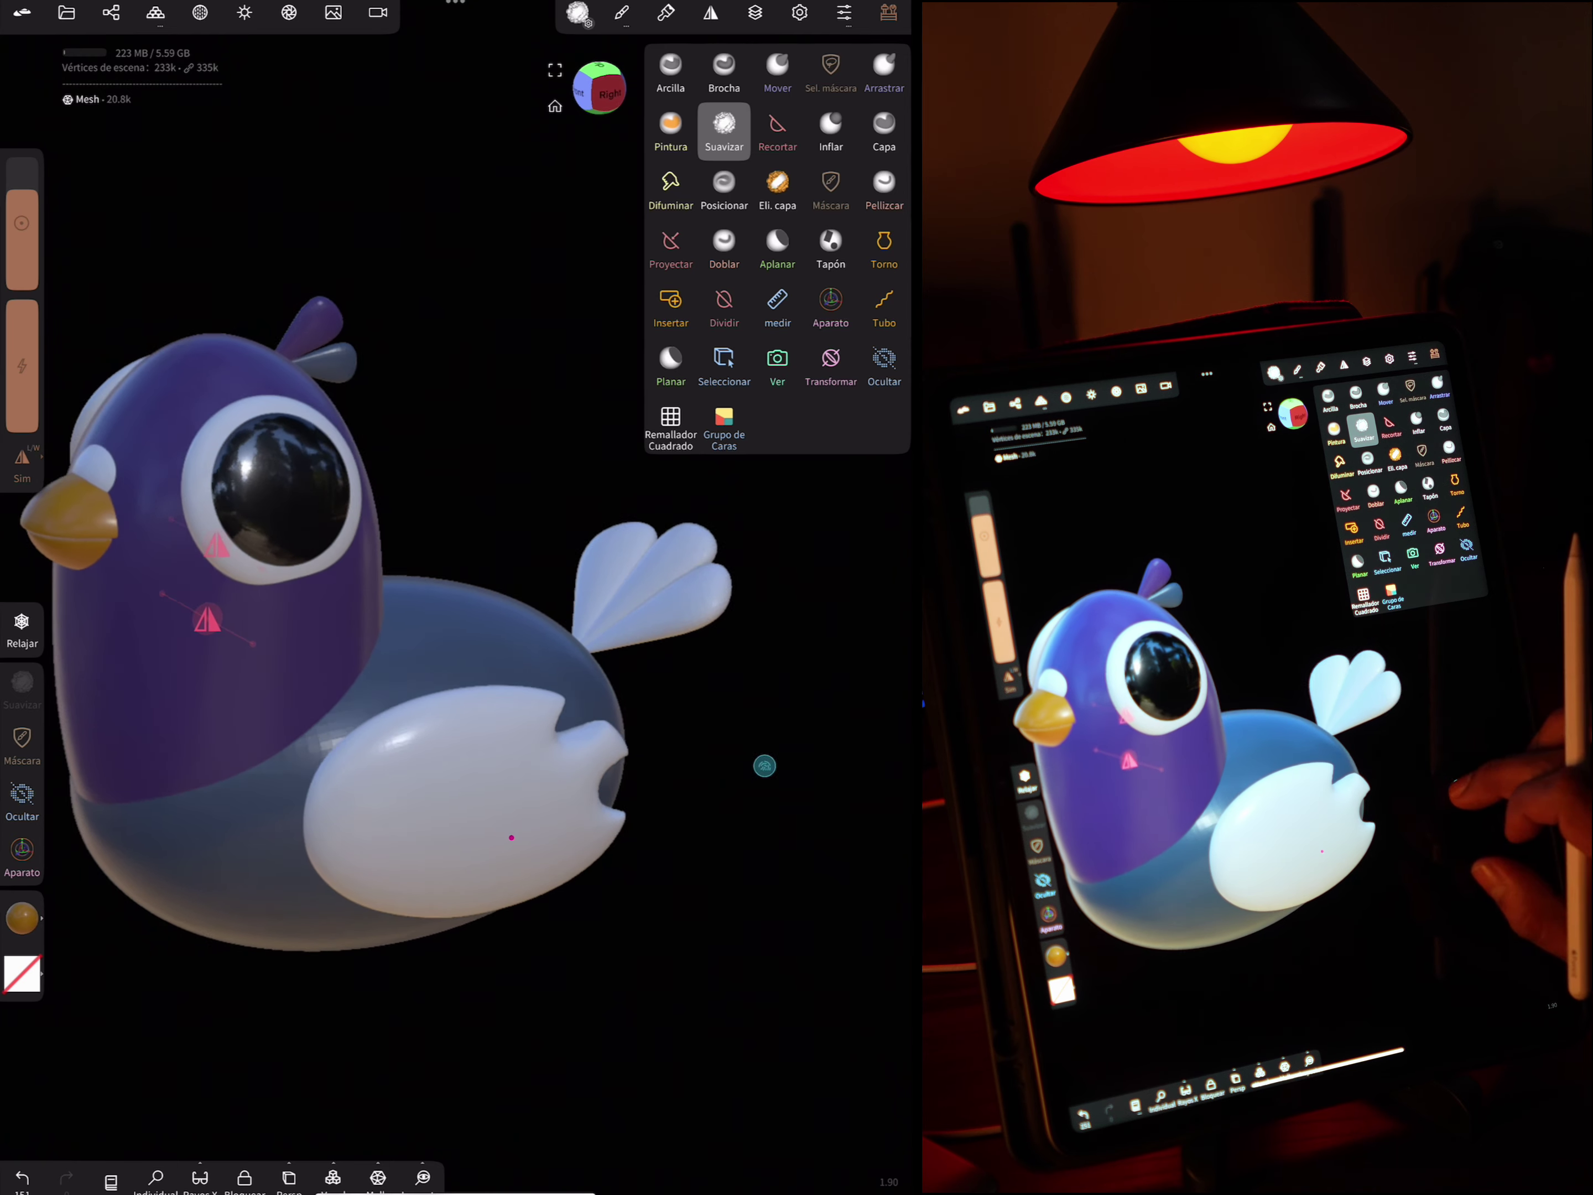
click(633, 550)
click(29, 920)
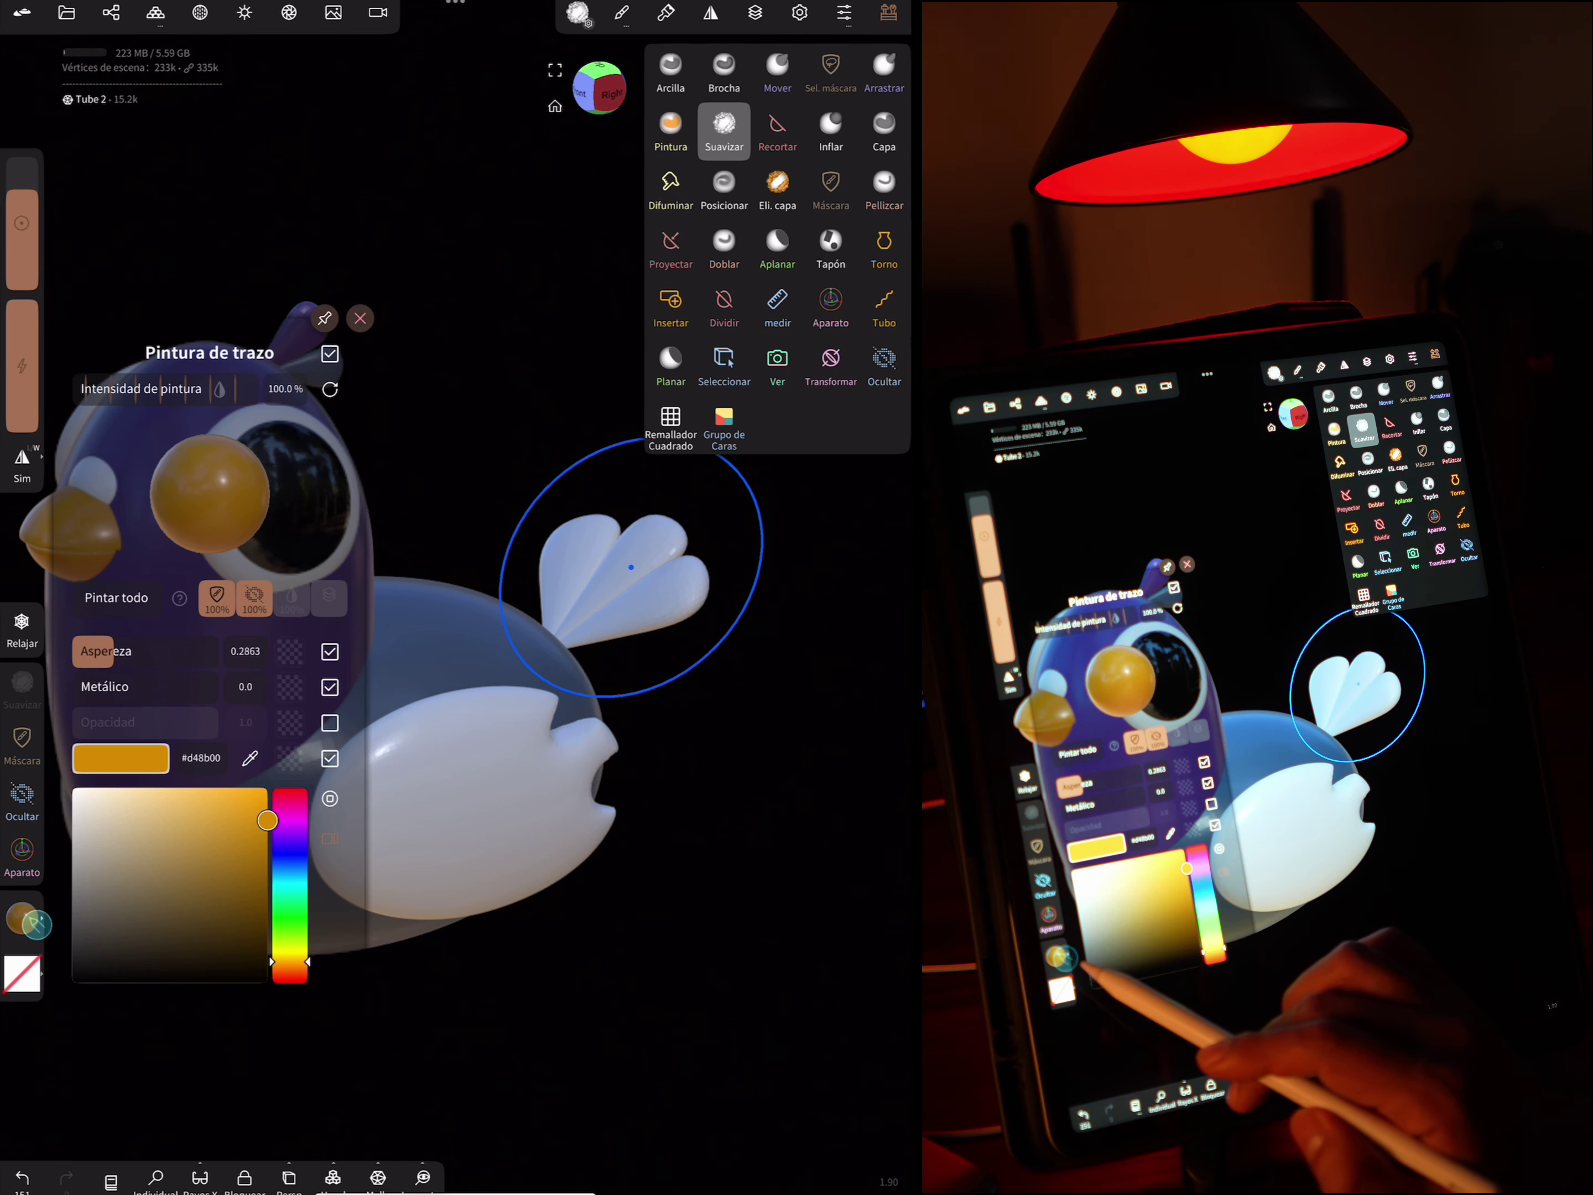
click(250, 757)
drag(167, 626, 200, 626)
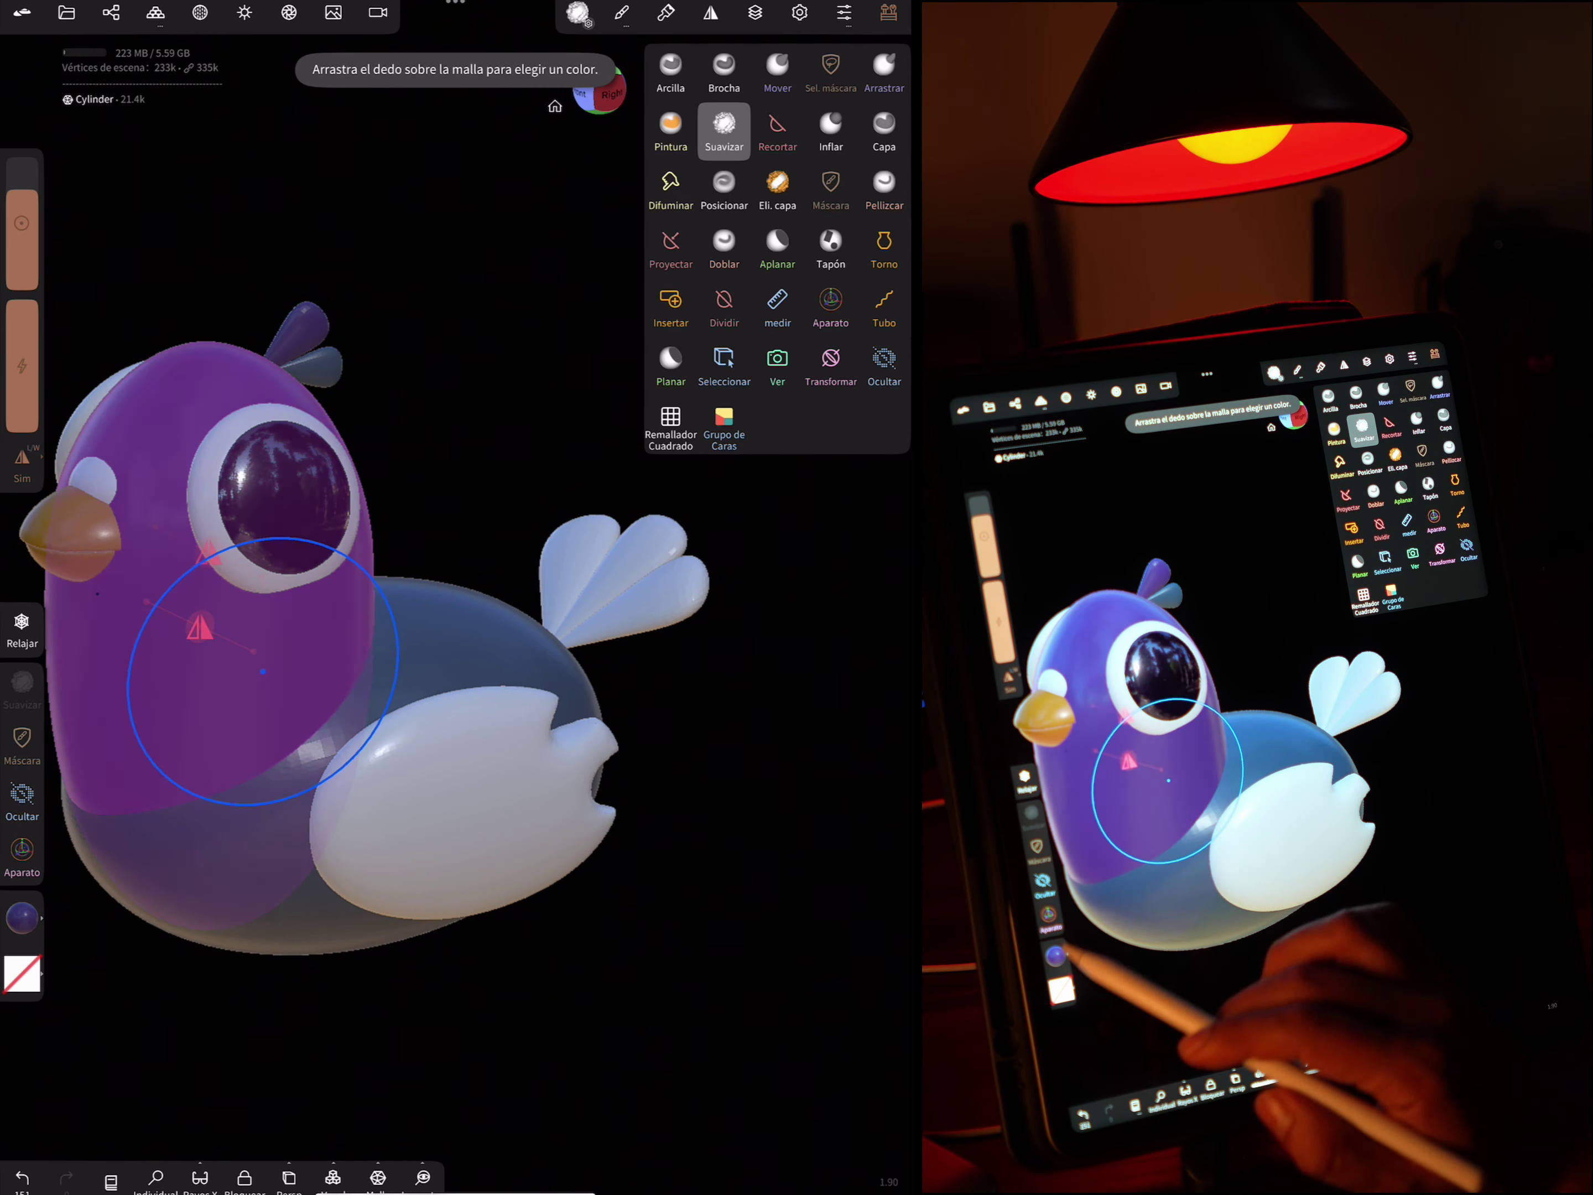
click(22, 917)
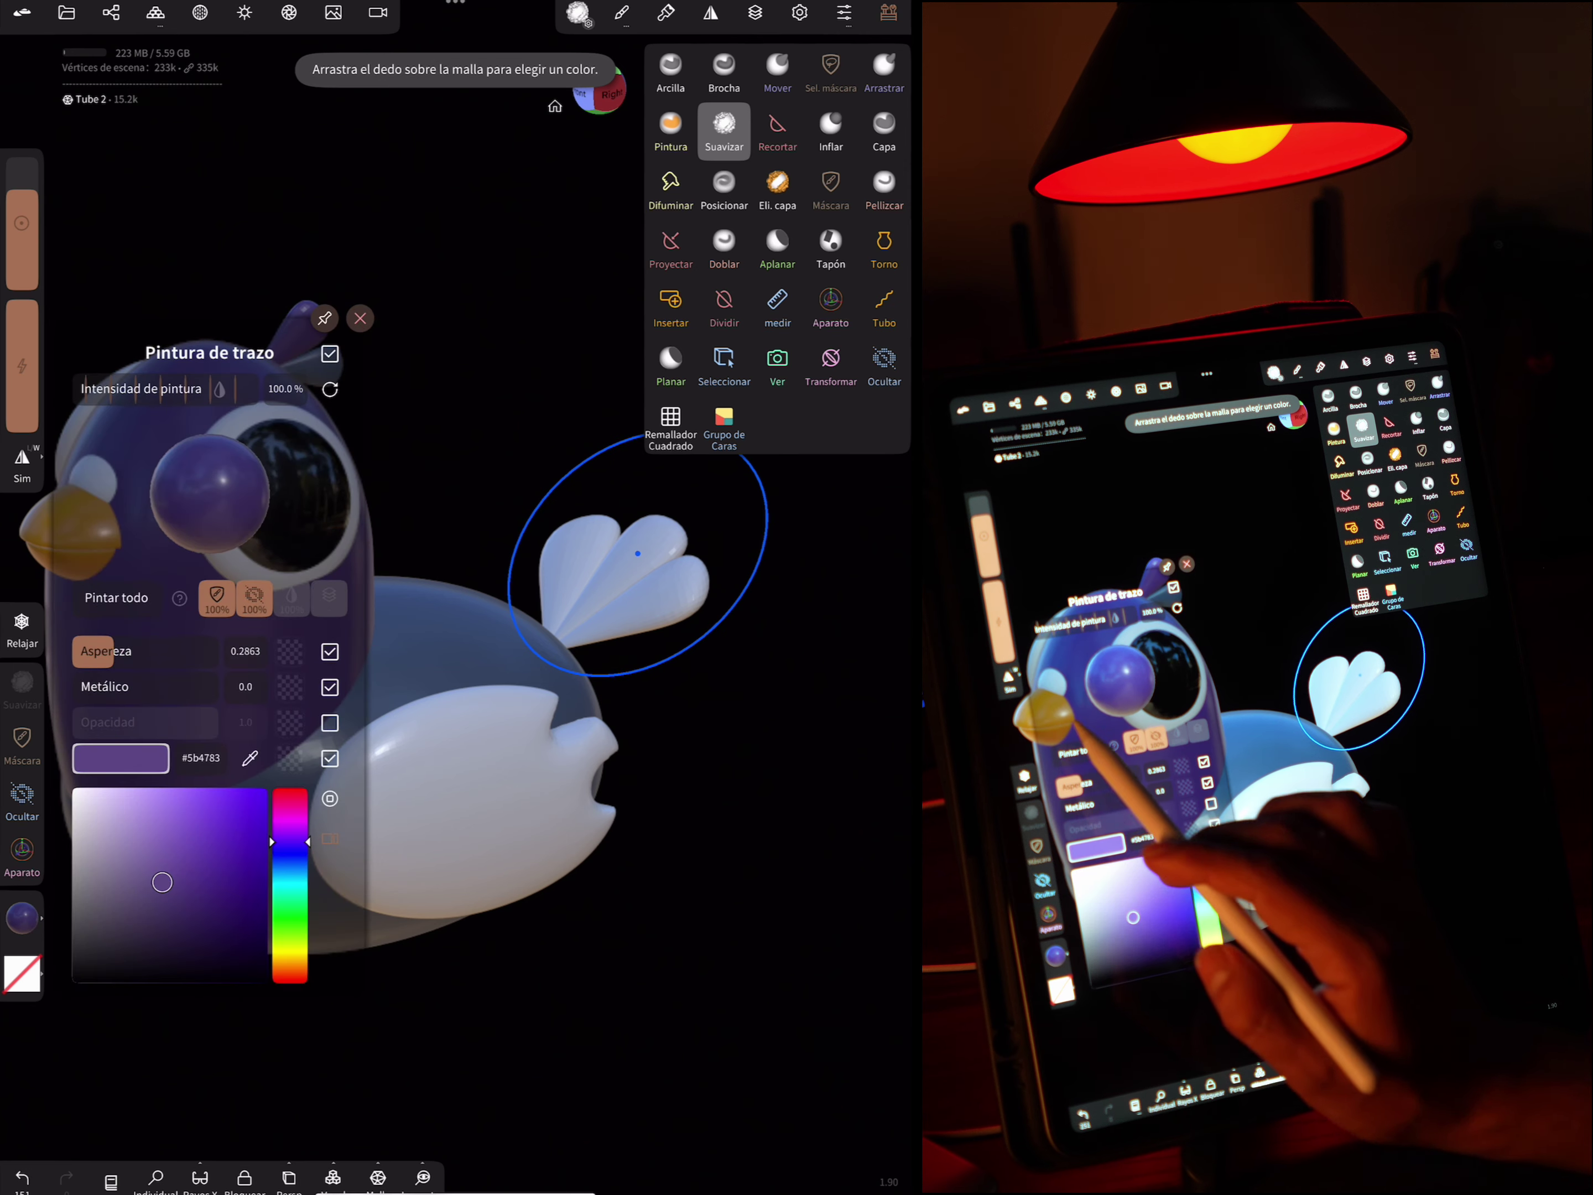
drag(573, 621, 676, 534)
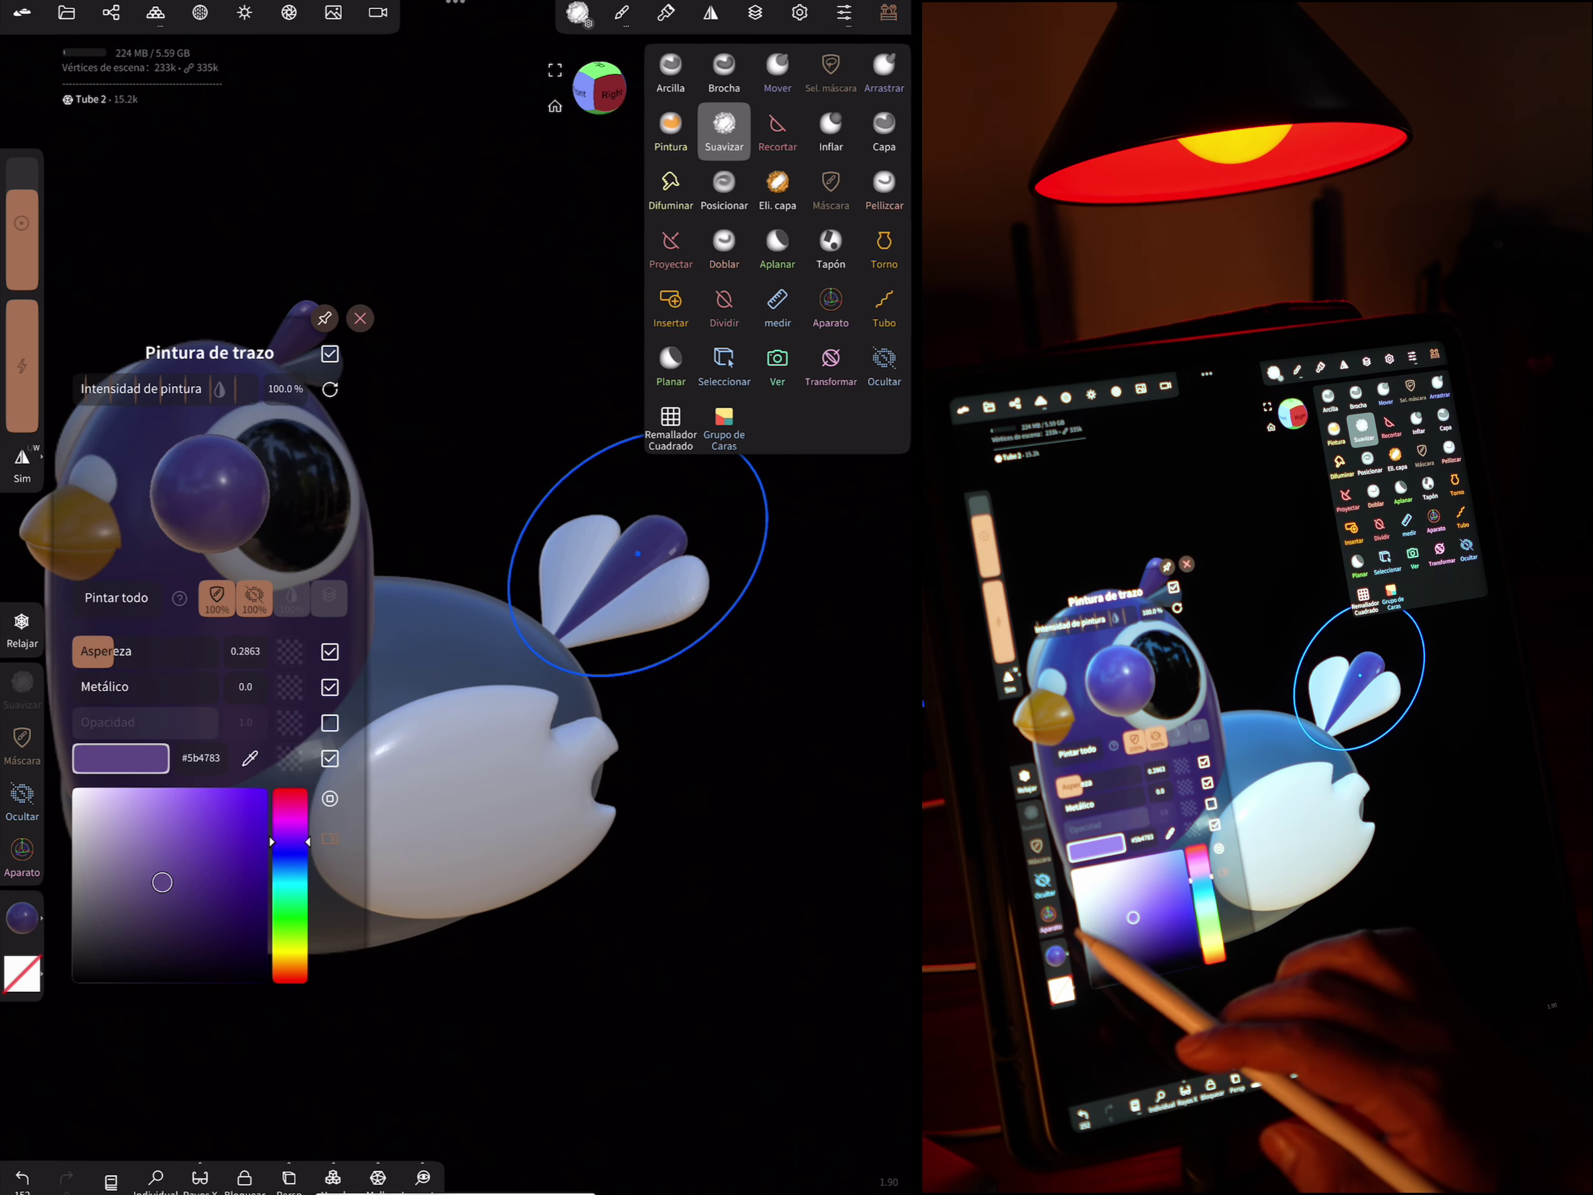
Sample slate blue #526379 and apply it to the outer tail feather piece
click(250, 757)
click(455, 640)
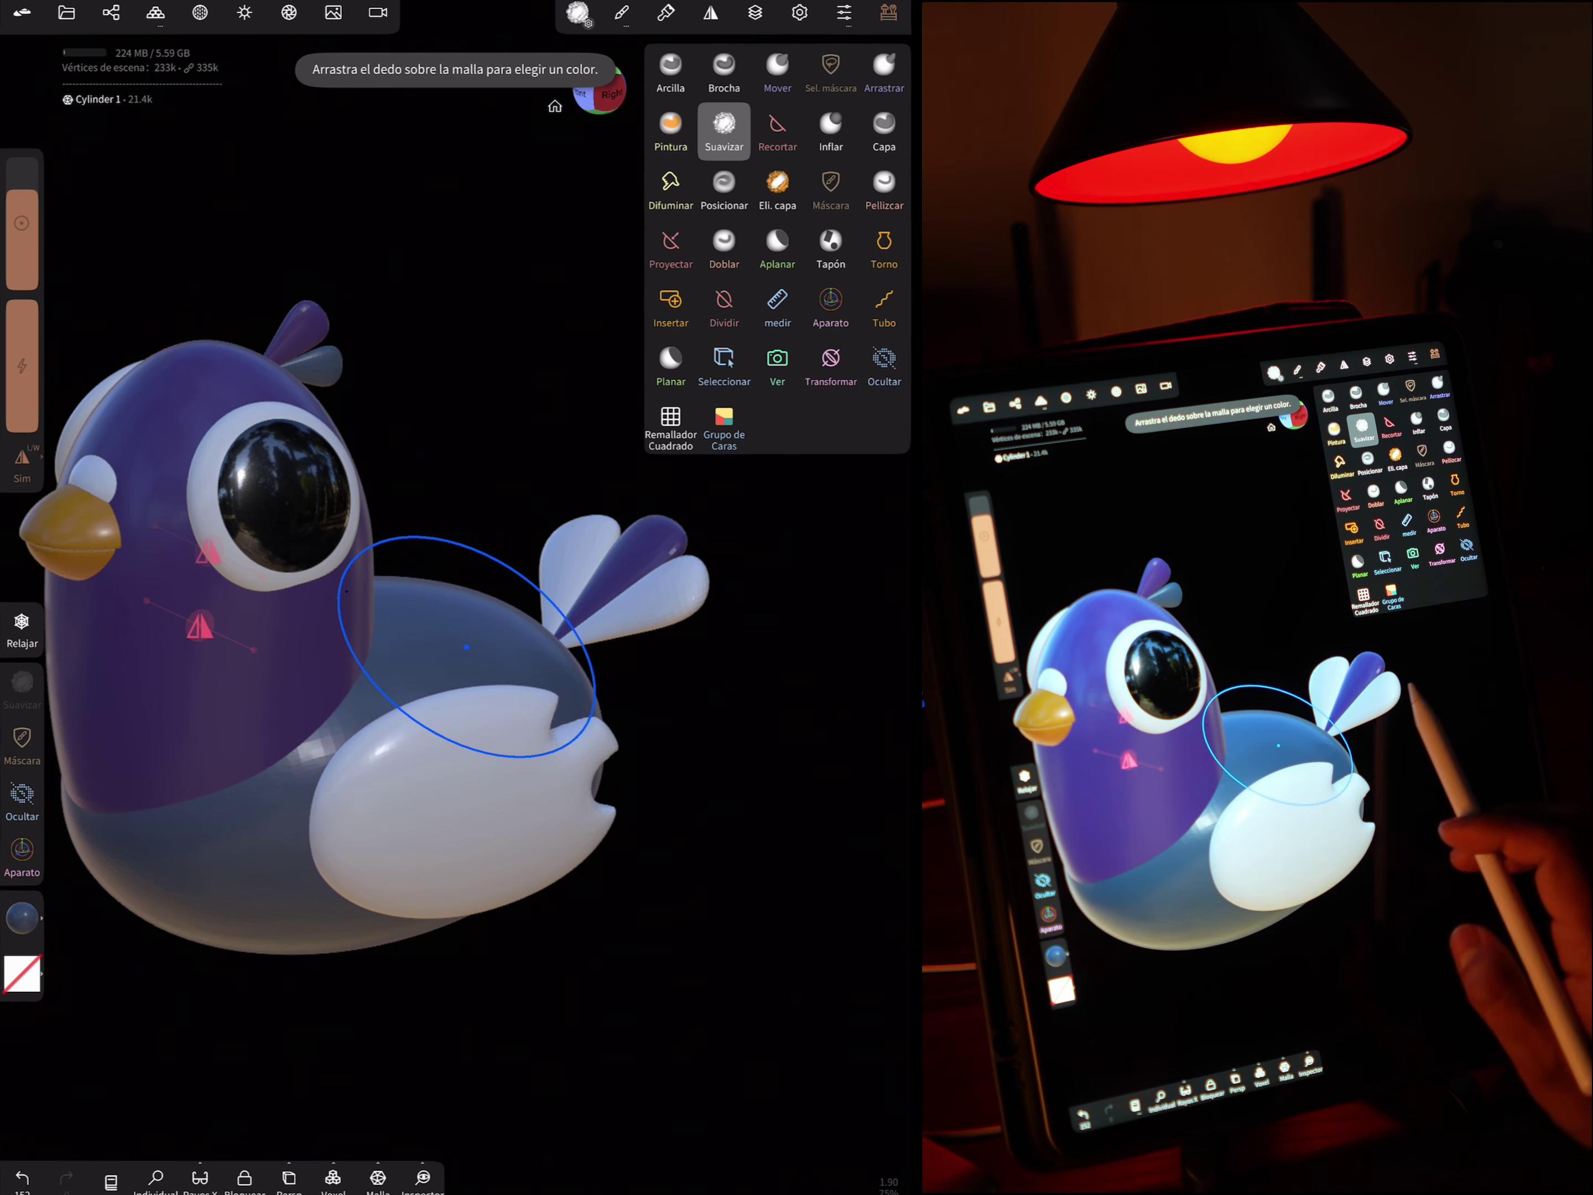
click(694, 605)
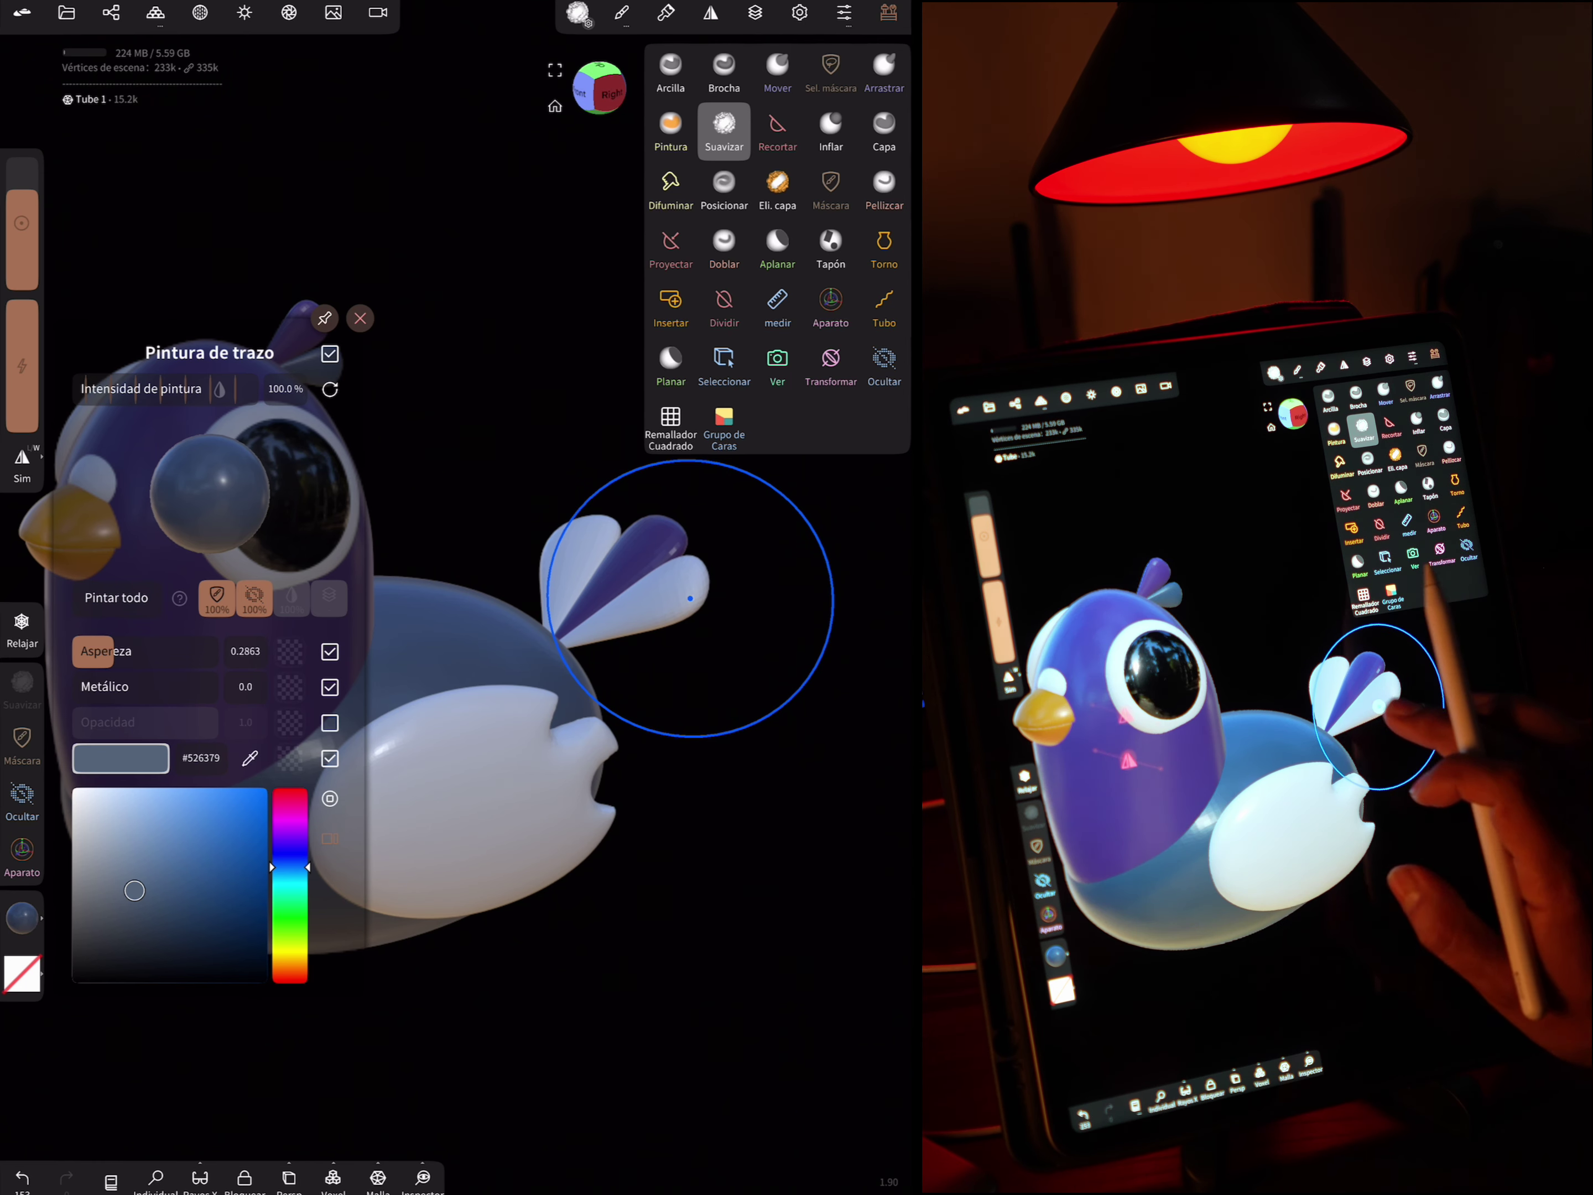
click(663, 612)
click(21, 918)
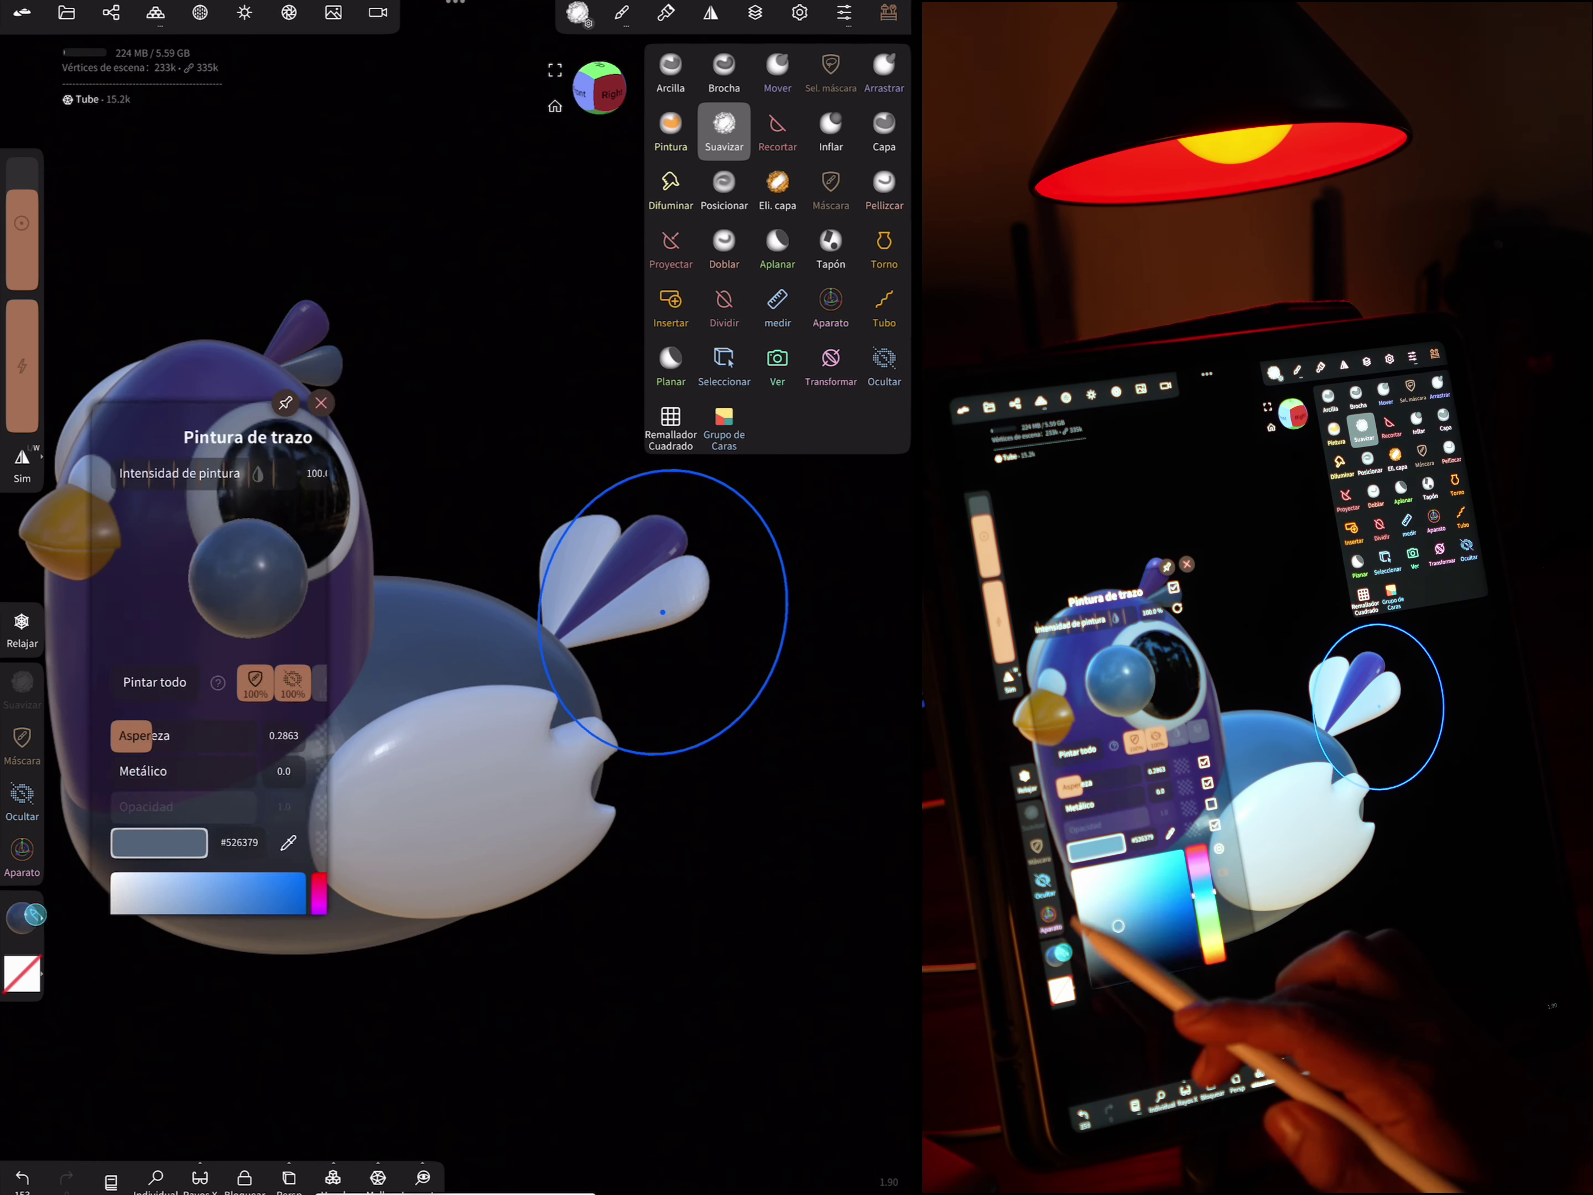
drag(663, 612, 589, 611)
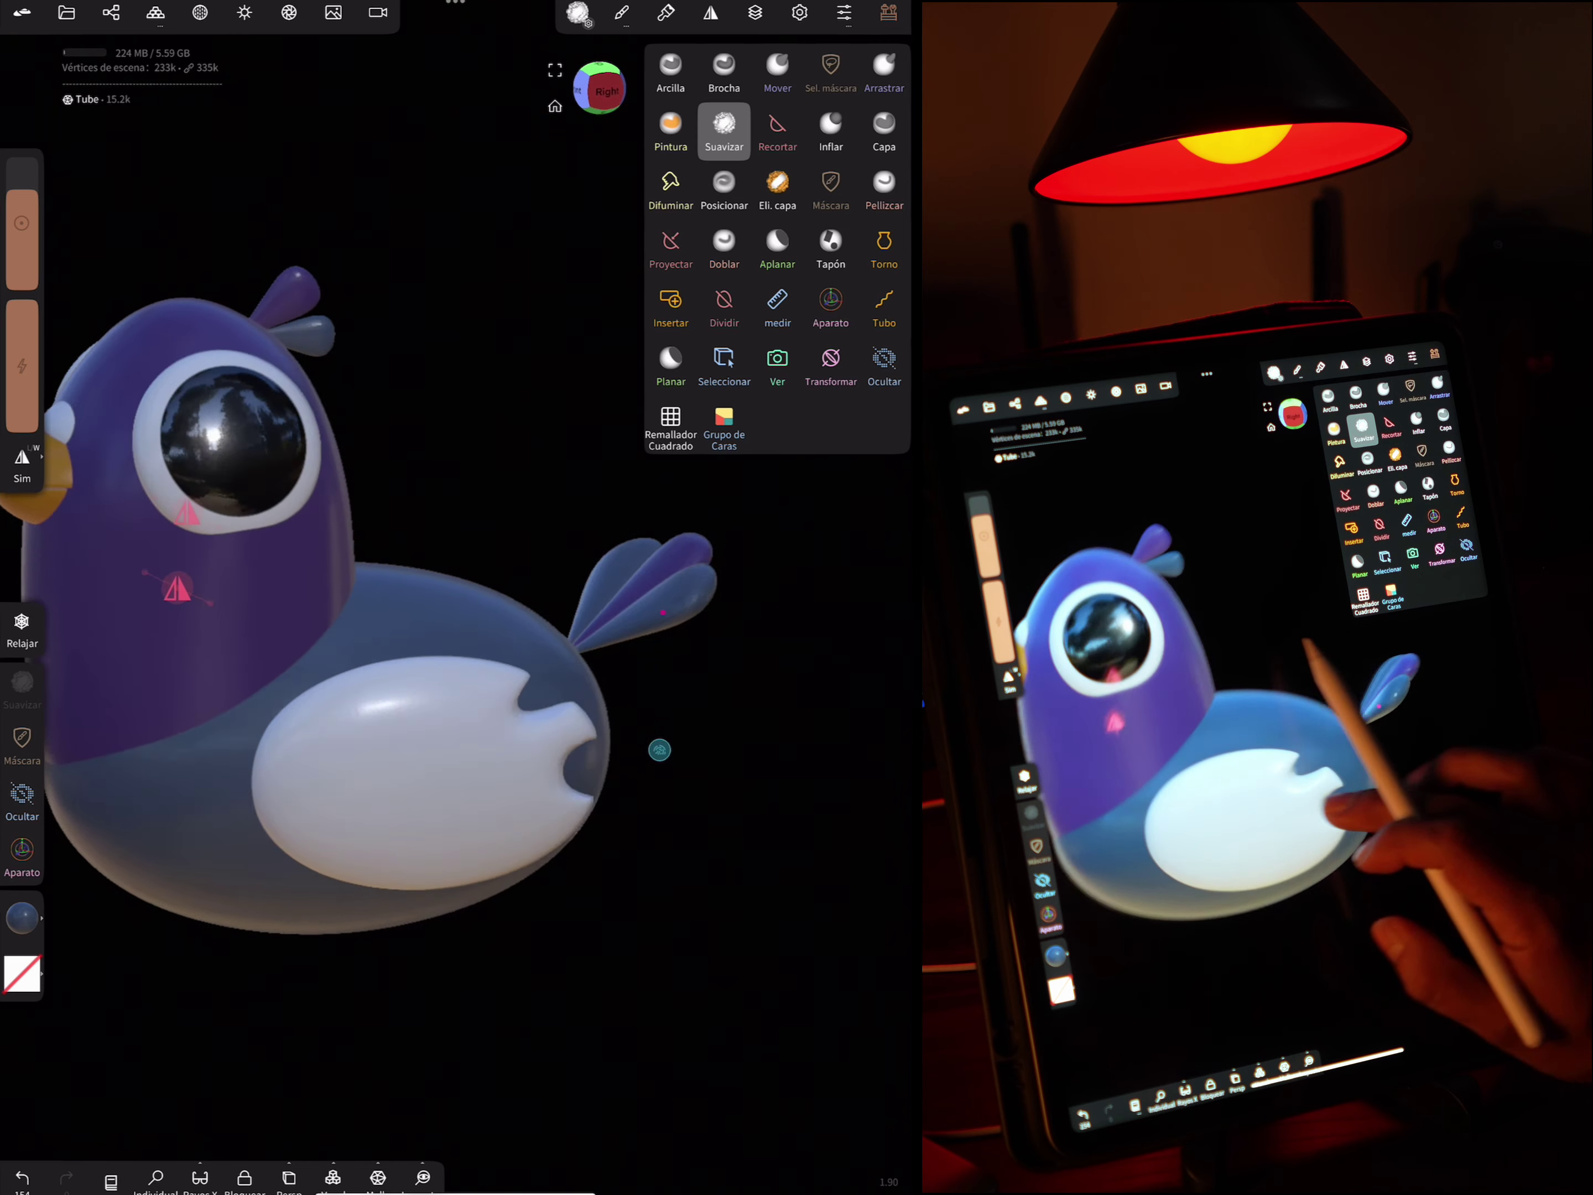
click(722, 693)
Paint several dark blue-grey vertical stripes across the pale wing with Pintura
drag(722, 694, 740, 692)
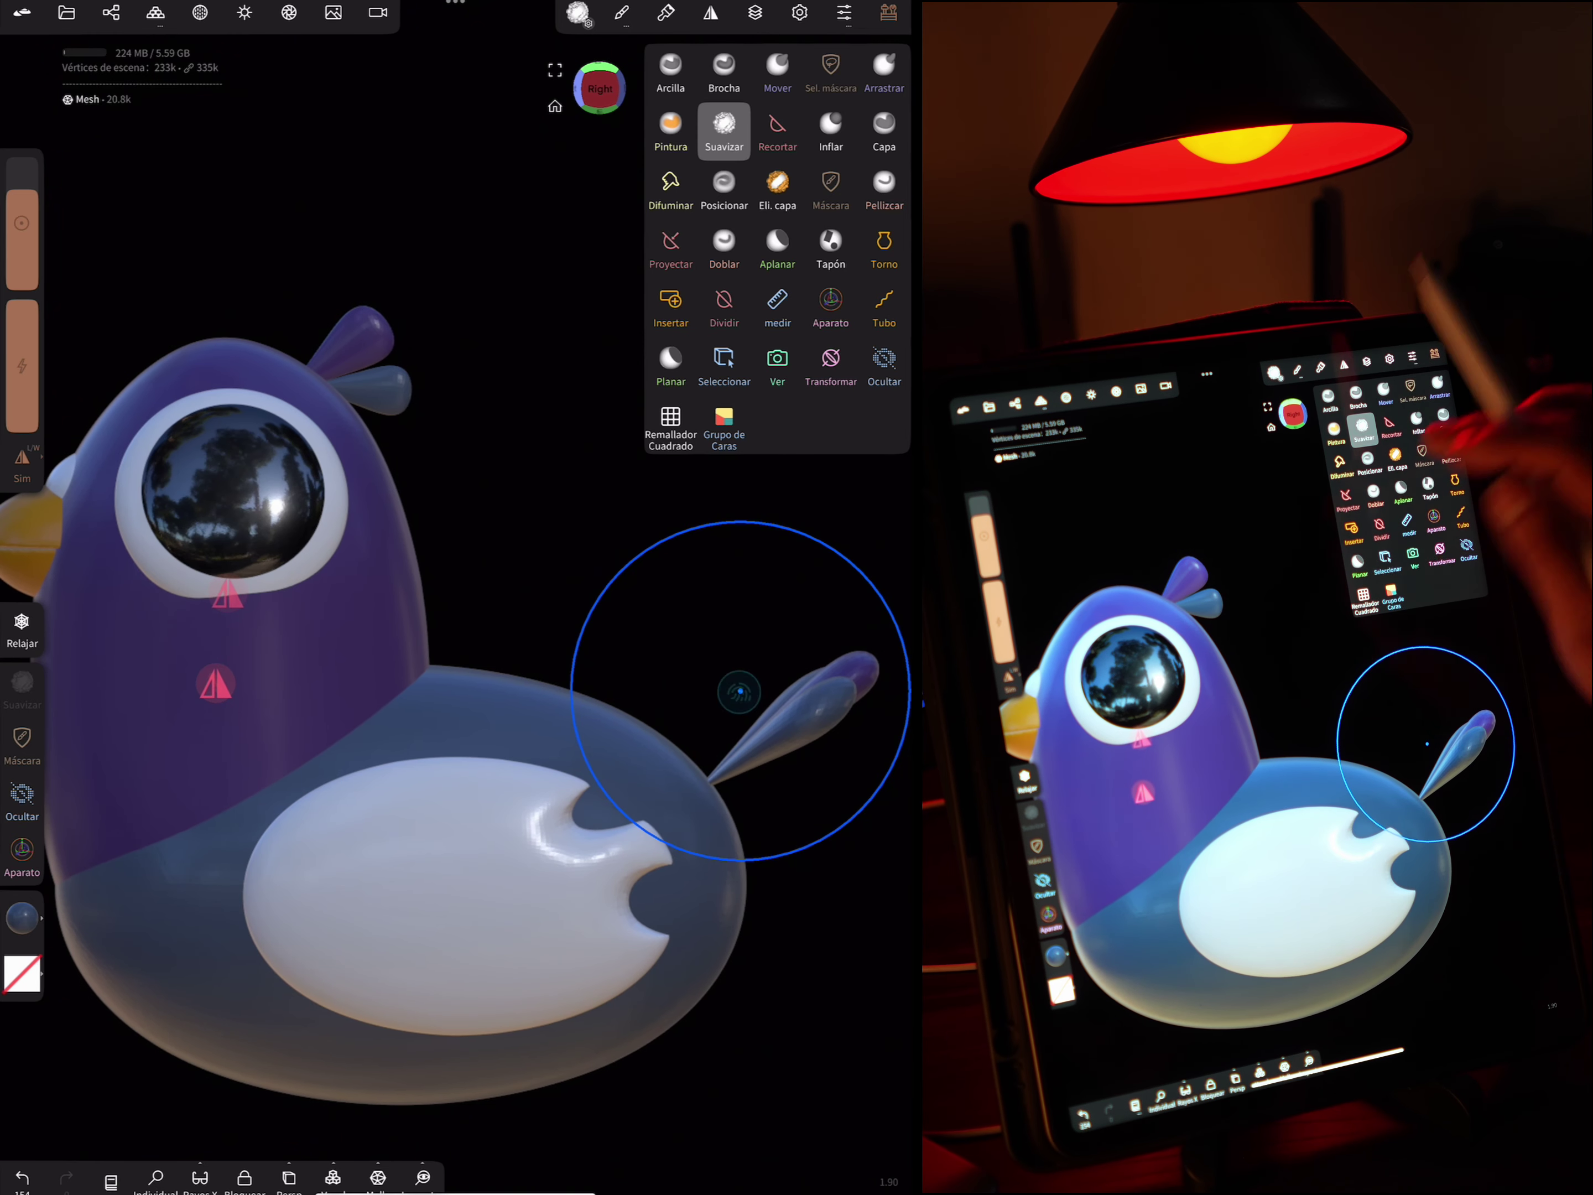
click(671, 130)
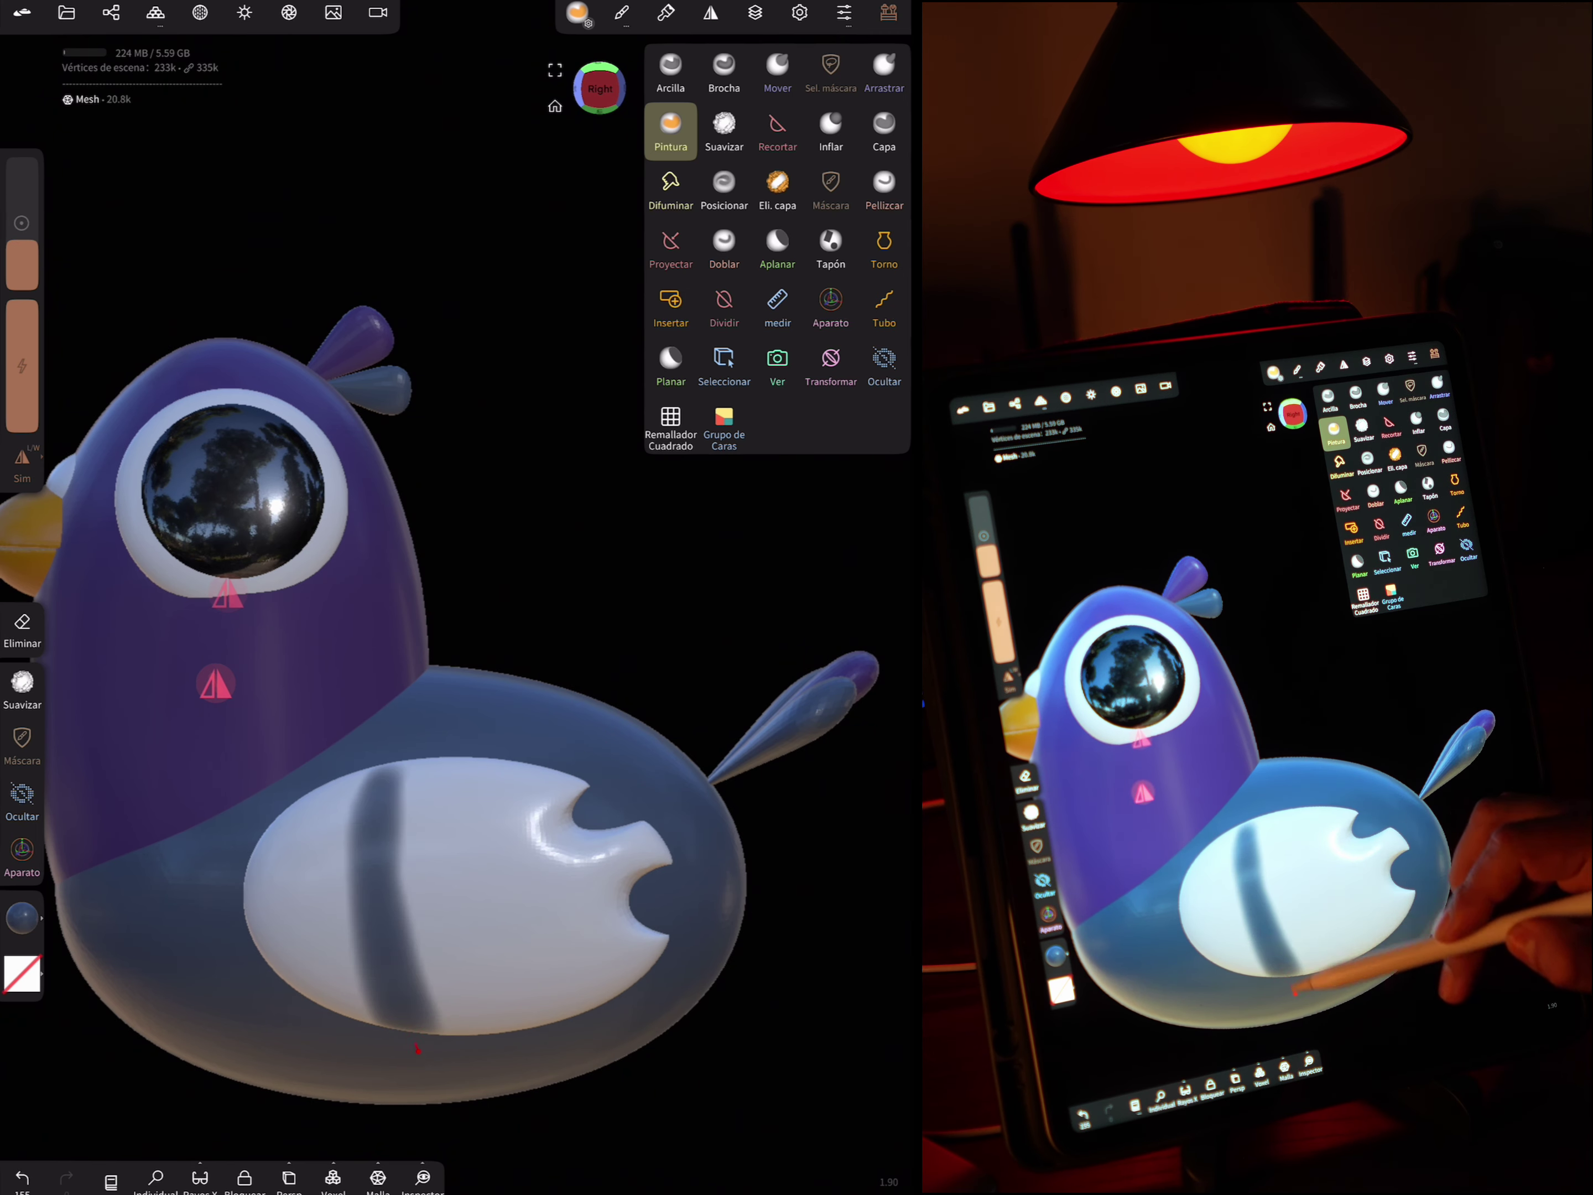
drag(410, 679, 469, 703)
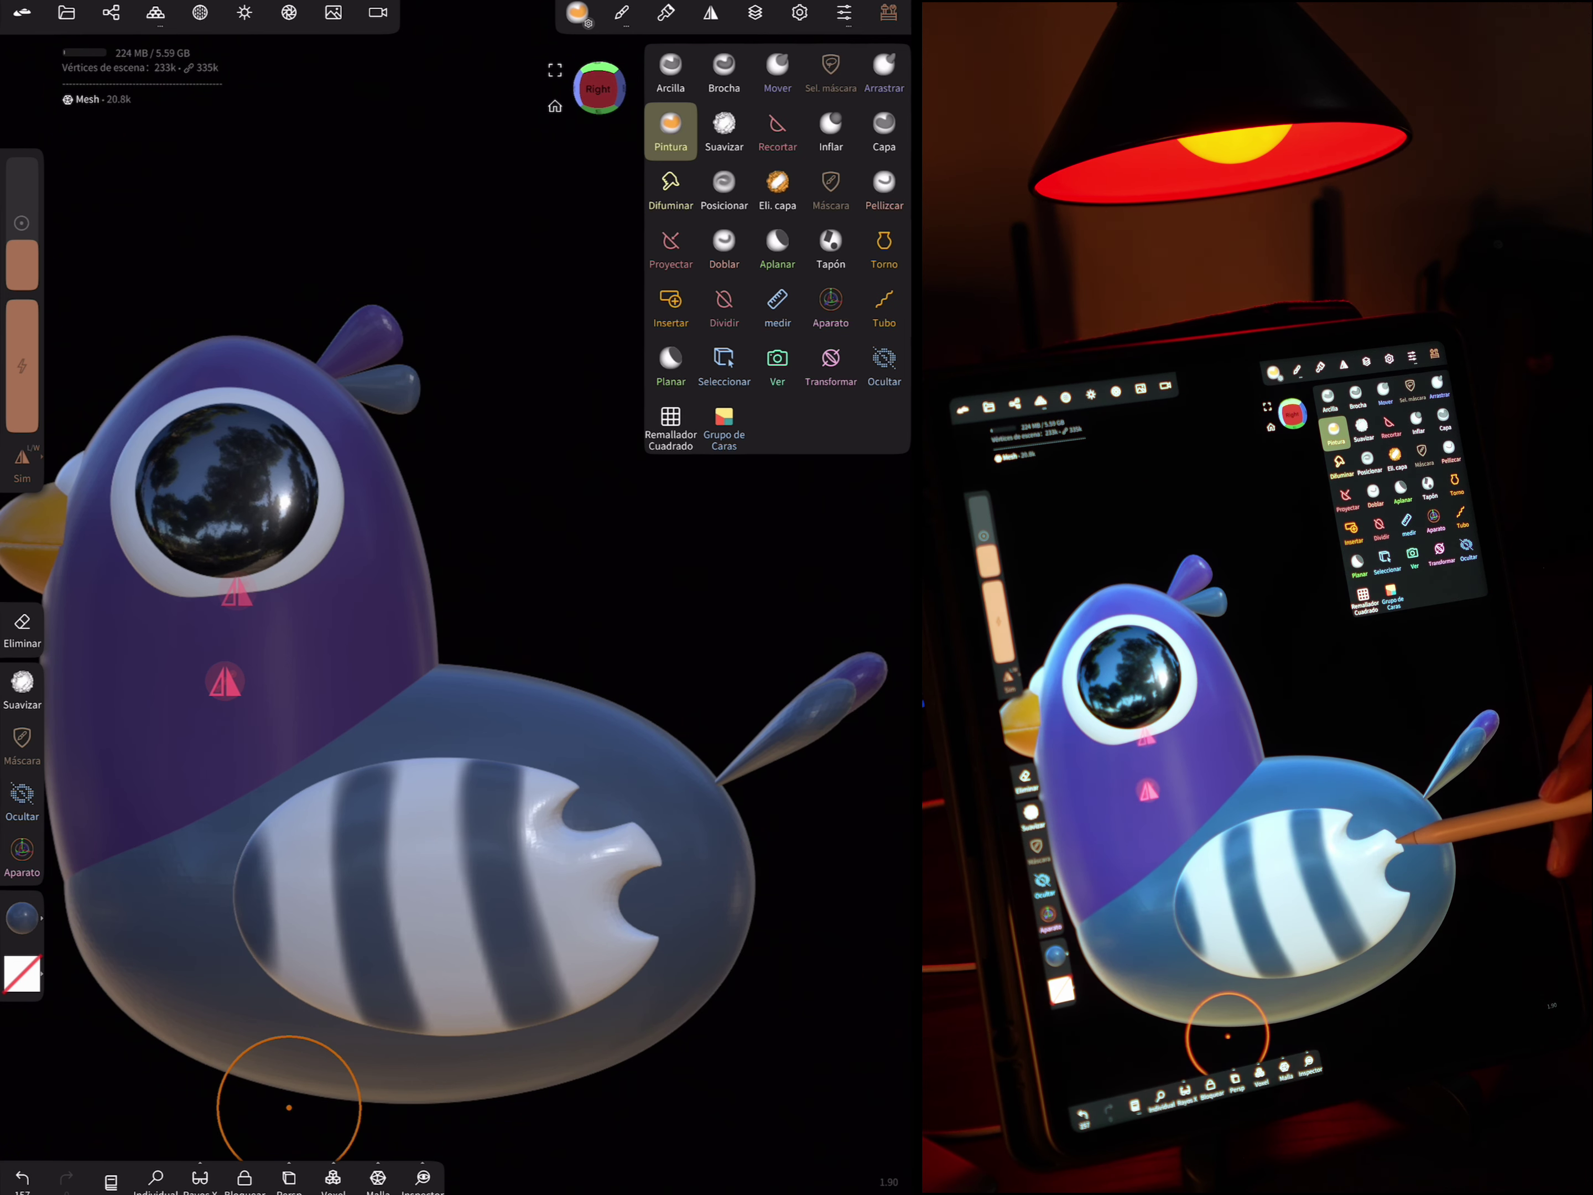
mouse_move(692, 962)
mouse_down()
mouse_move(780, 520)
mouse_move(658, 562)
mouse_move(874, 516)
mouse_move(316, 580)
mouse_move(790, 644)
mouse_move(355, 616)
mouse_move(661, 634)
mouse_move(811, 812)
mouse_move(711, 690)
mouse_up()
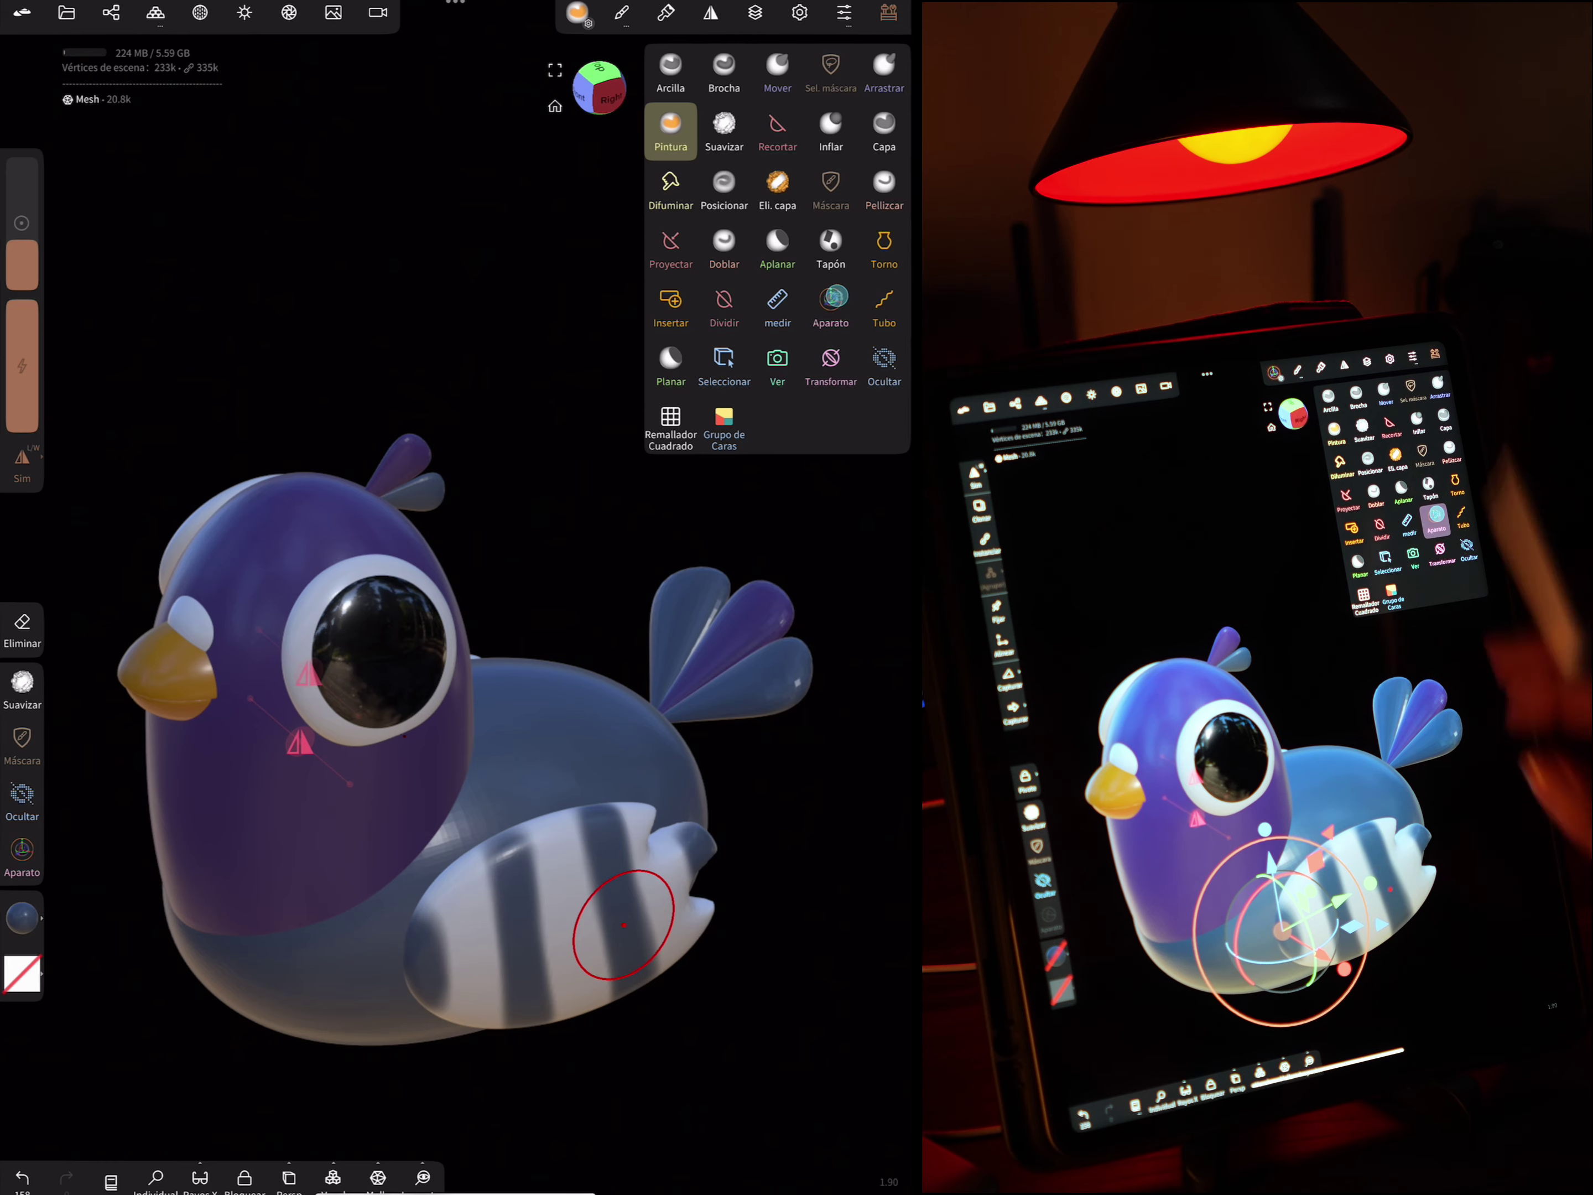
Rotate the striped wing outward from the body with Aparato
click(831, 303)
mouse_move(517, 962)
mouse_down()
mouse_move(499, 984)
mouse_move(549, 1013)
mouse_up()
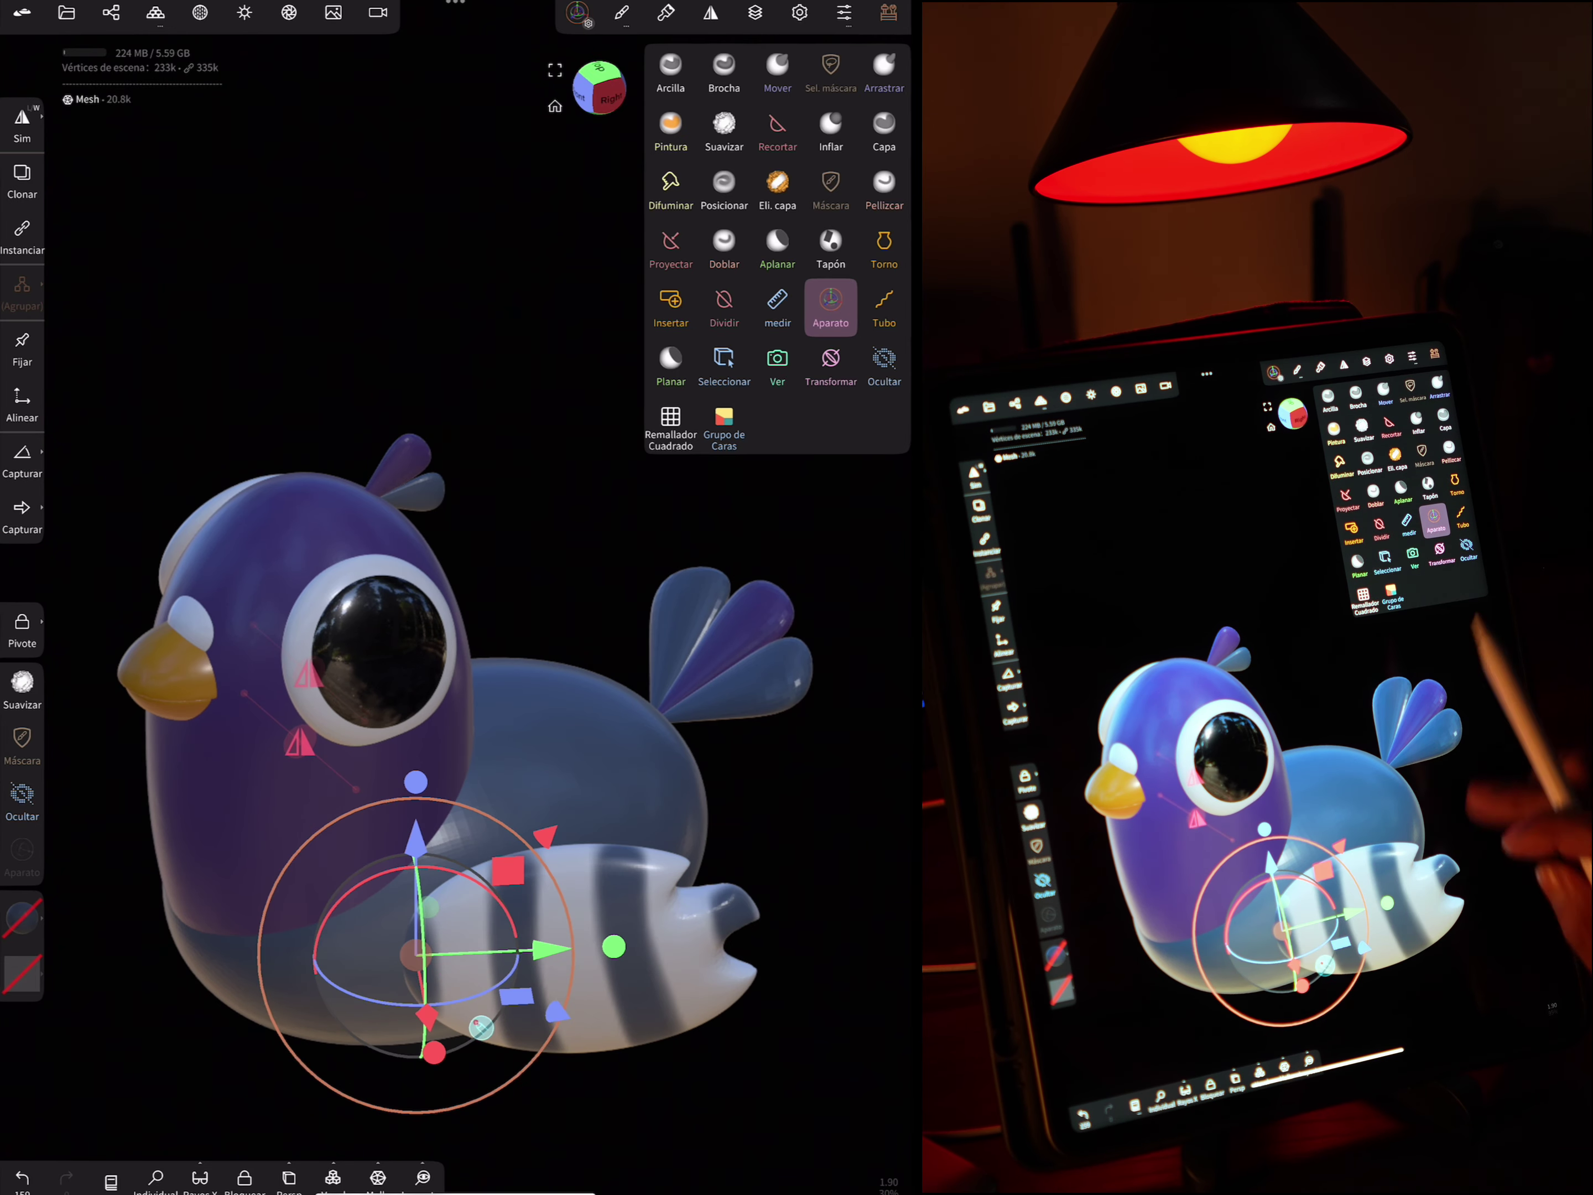
mouse_move(759, 723)
mouse_down()
mouse_move(650, 688)
mouse_move(822, 657)
mouse_move(780, 519)
mouse_up()
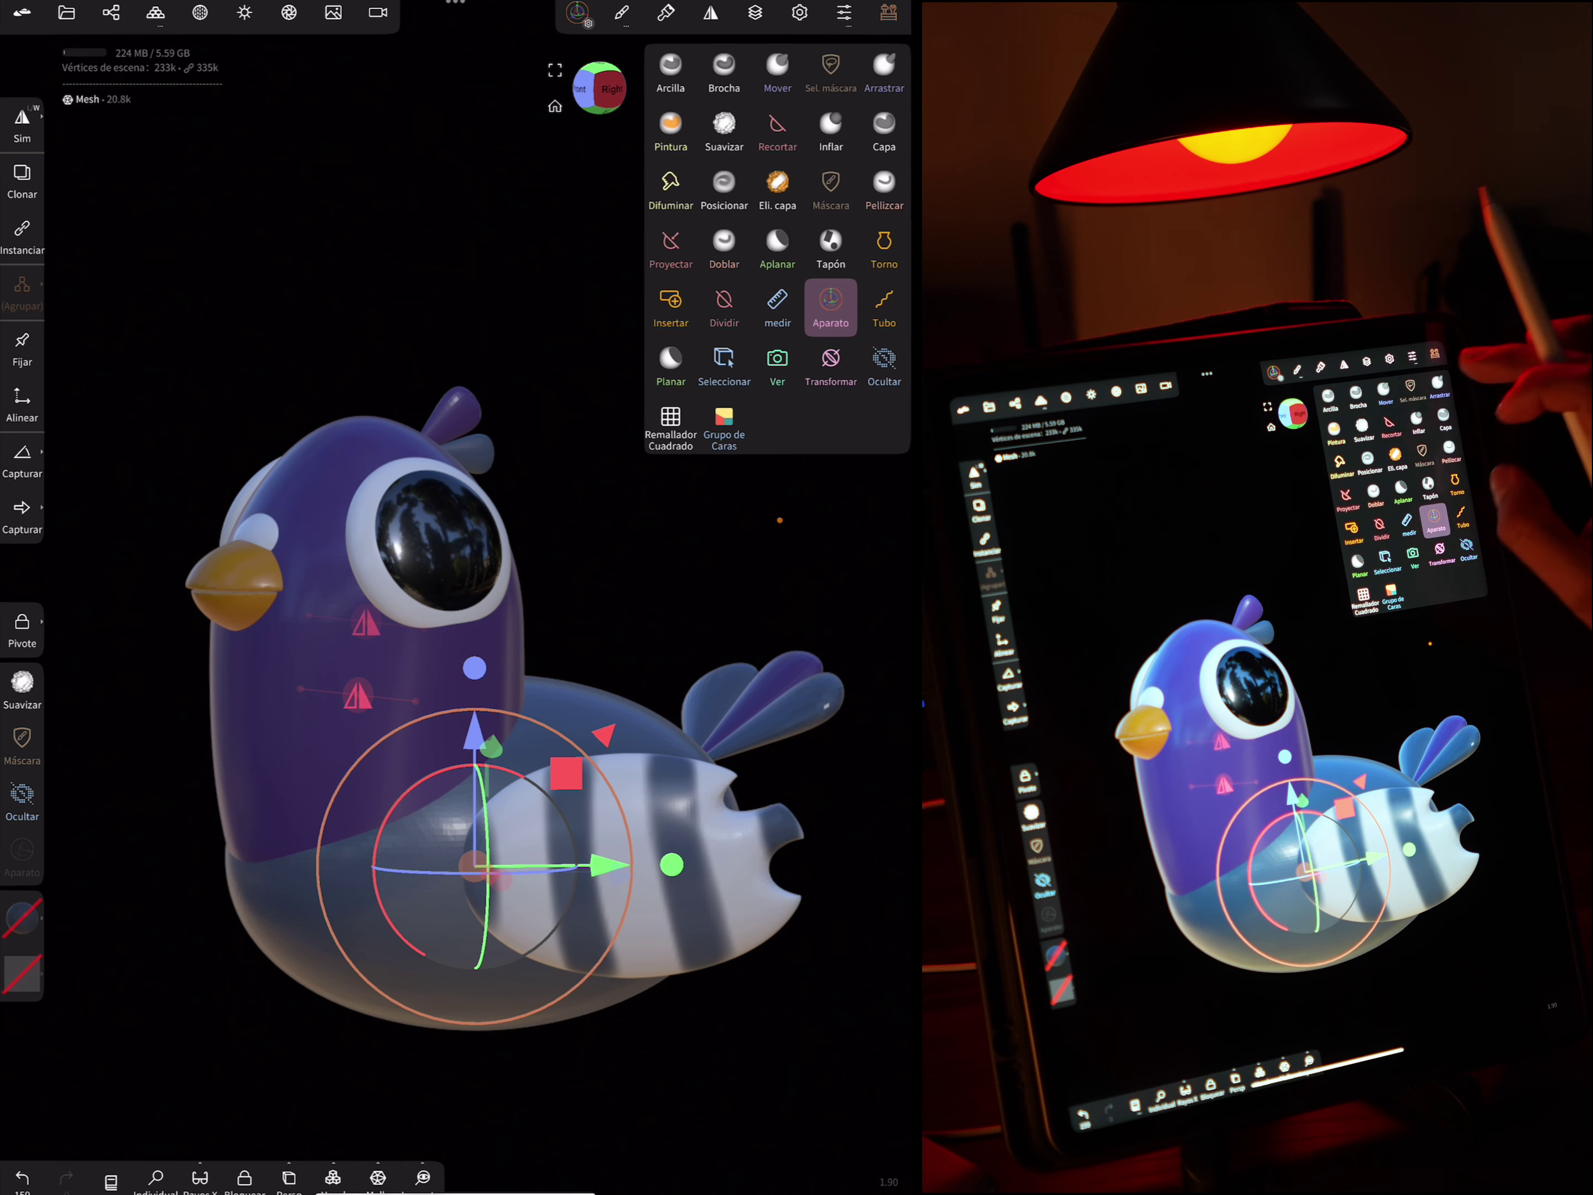
click(780, 519)
drag(615, 377, 598, 353)
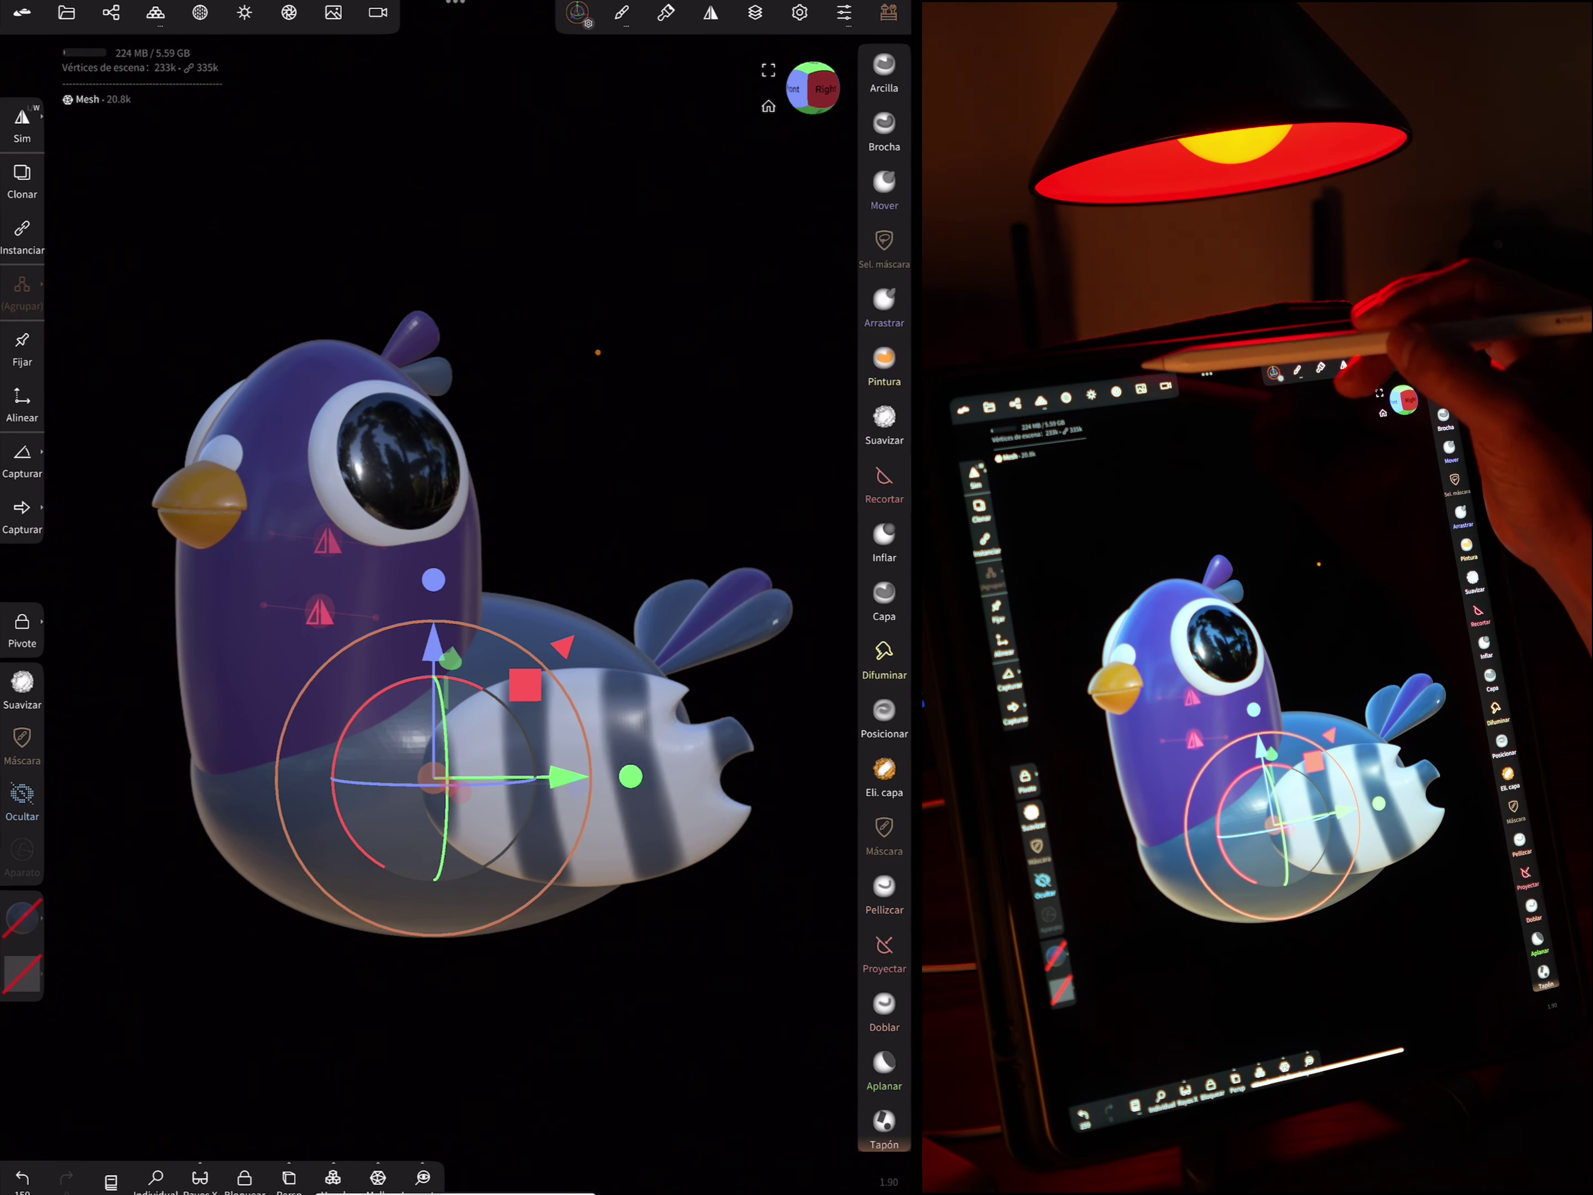
Turn on post-processing in the Calidad render settings and view the bird from slightly above
click(288, 12)
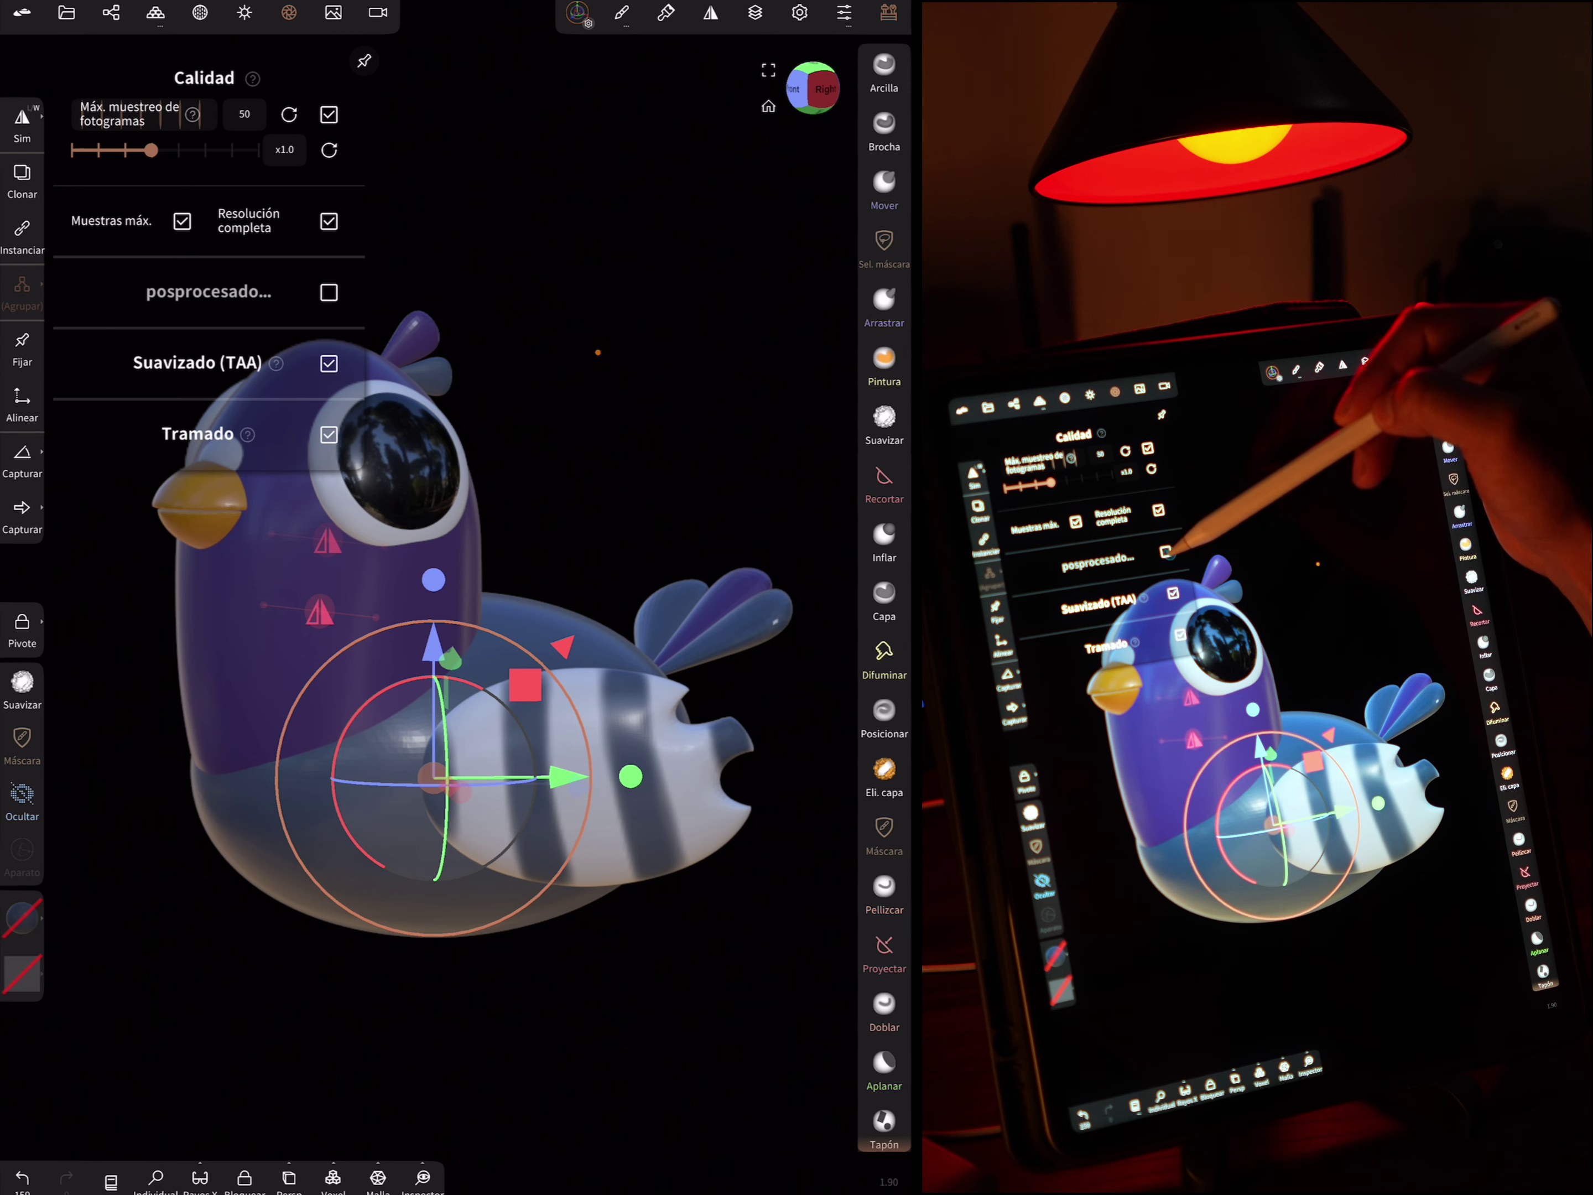
click(329, 292)
click(289, 13)
drag(709, 651, 636, 672)
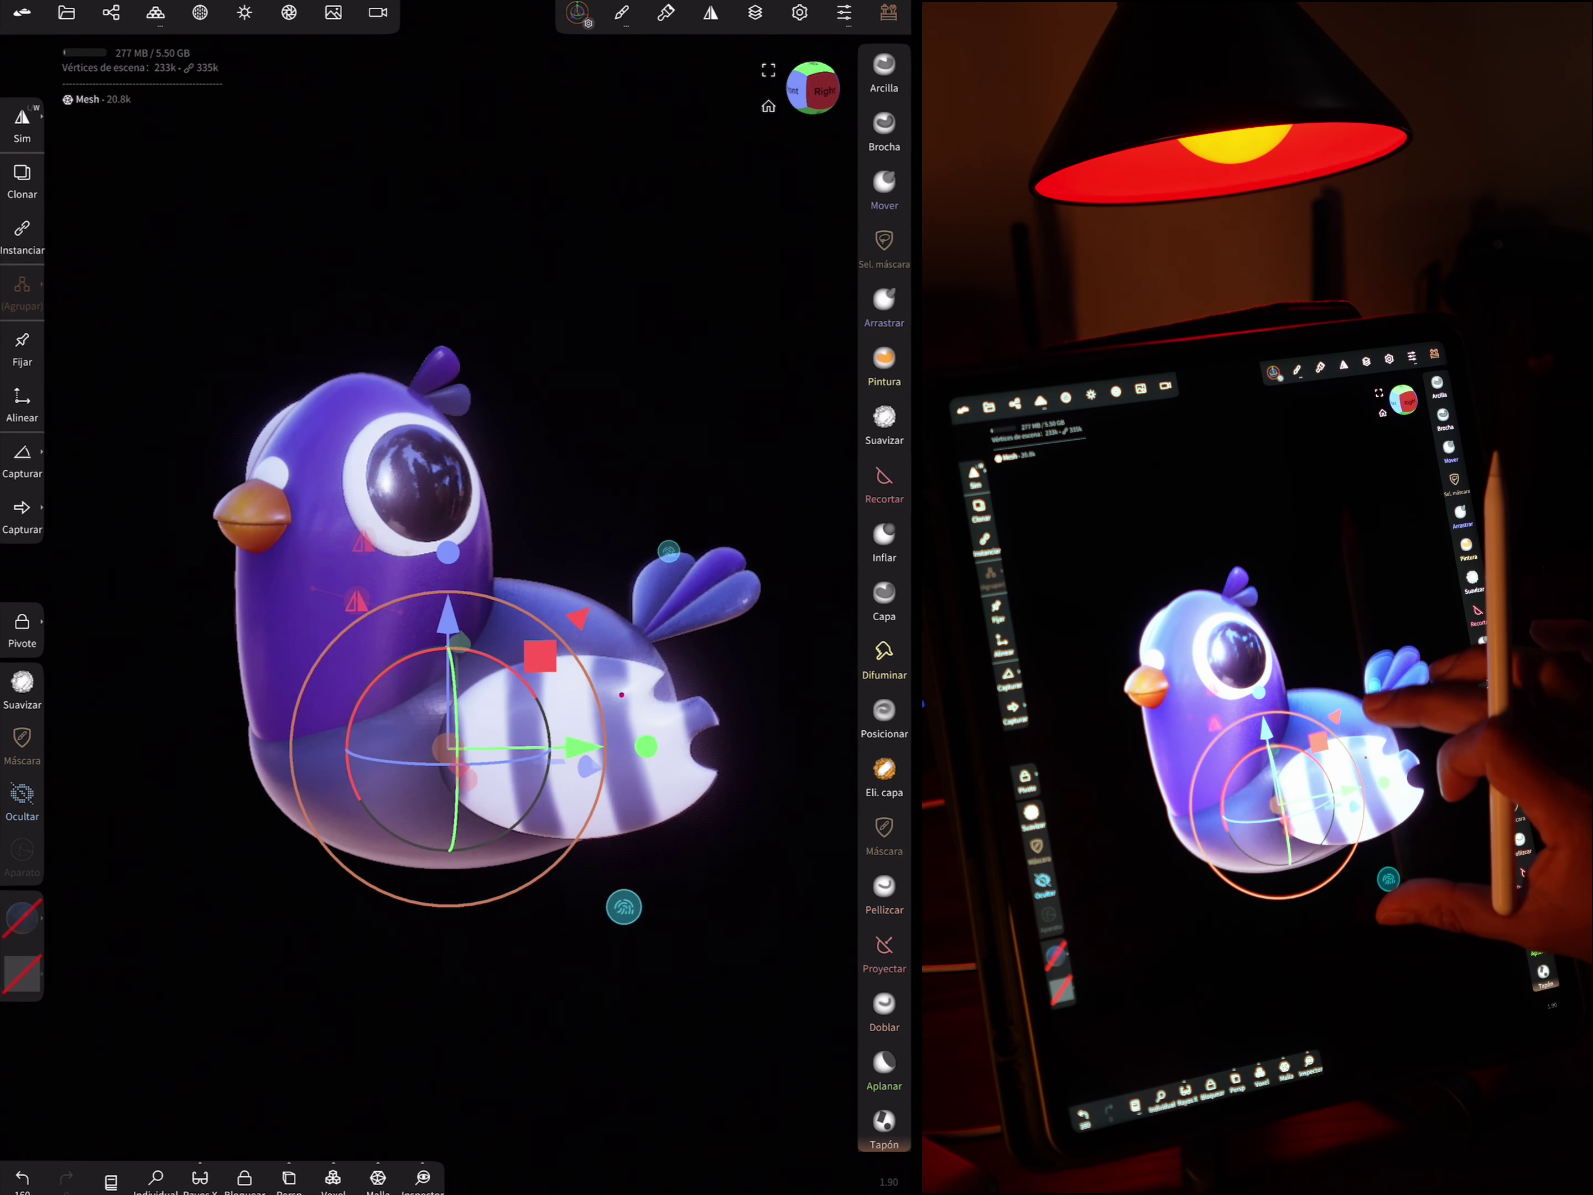
drag(669, 551, 664, 635)
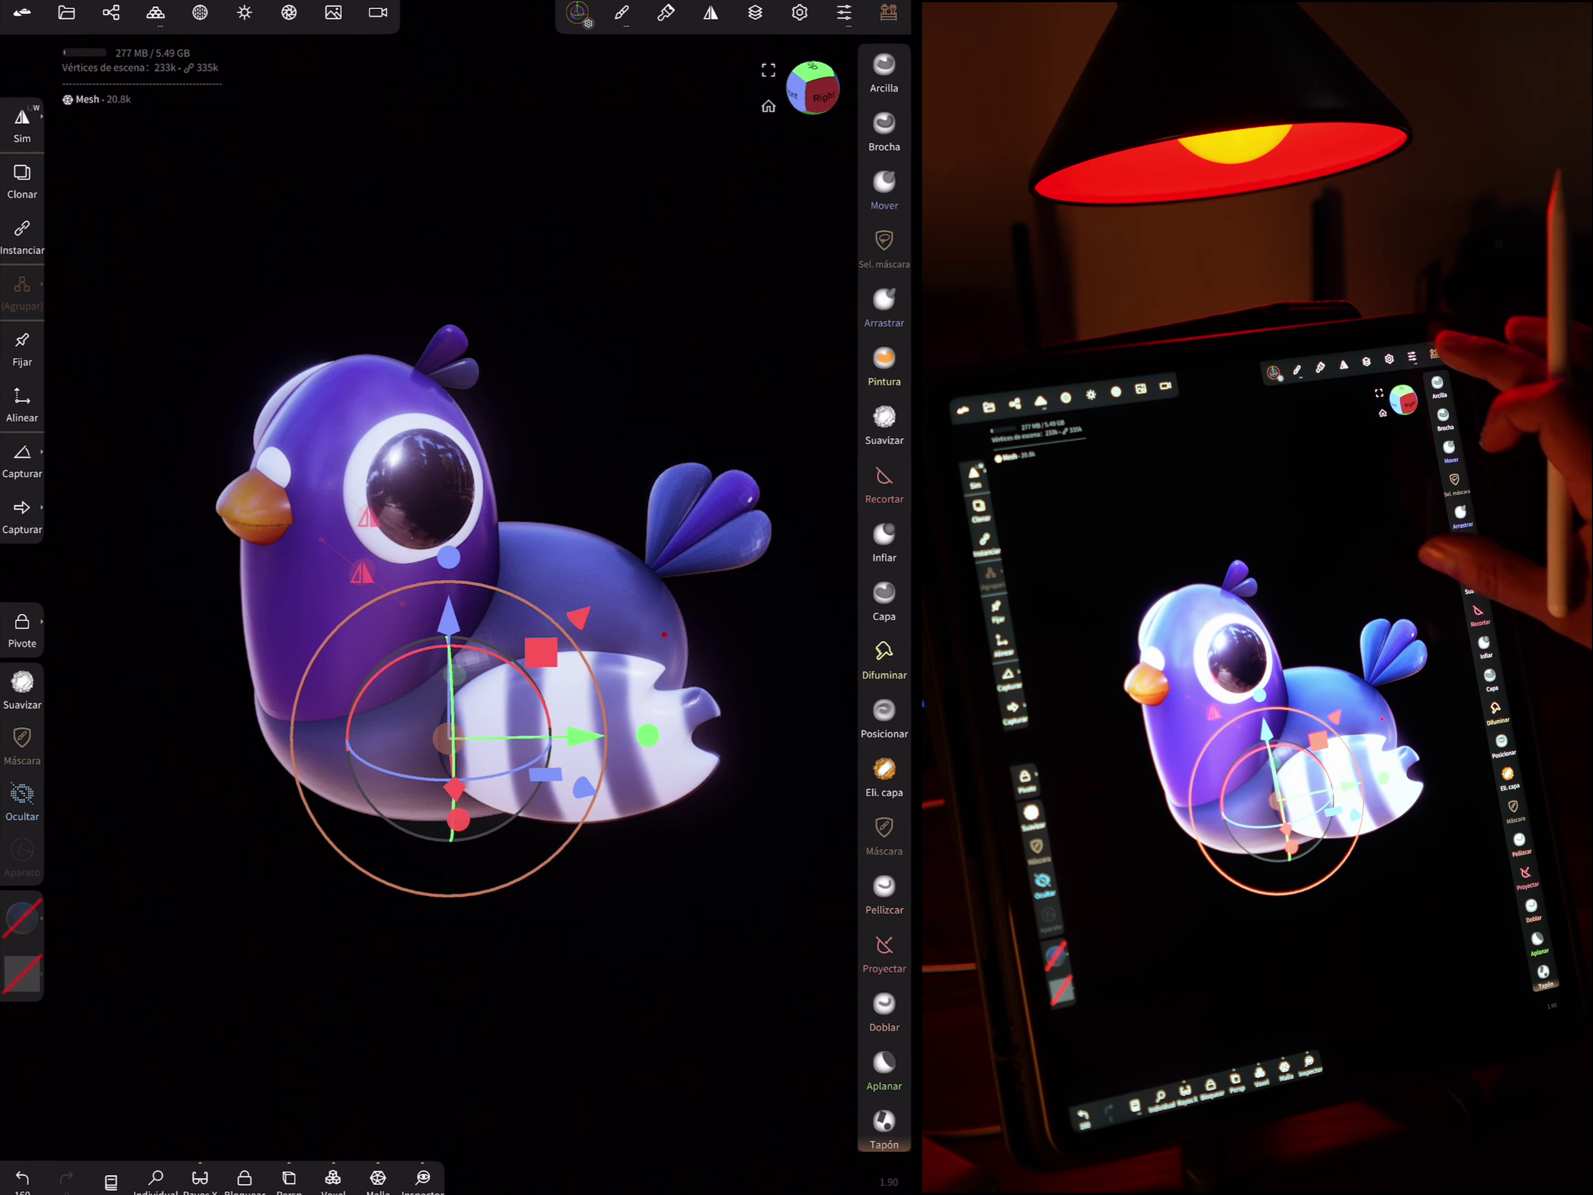
click(889, 12)
click(777, 358)
click(581, 90)
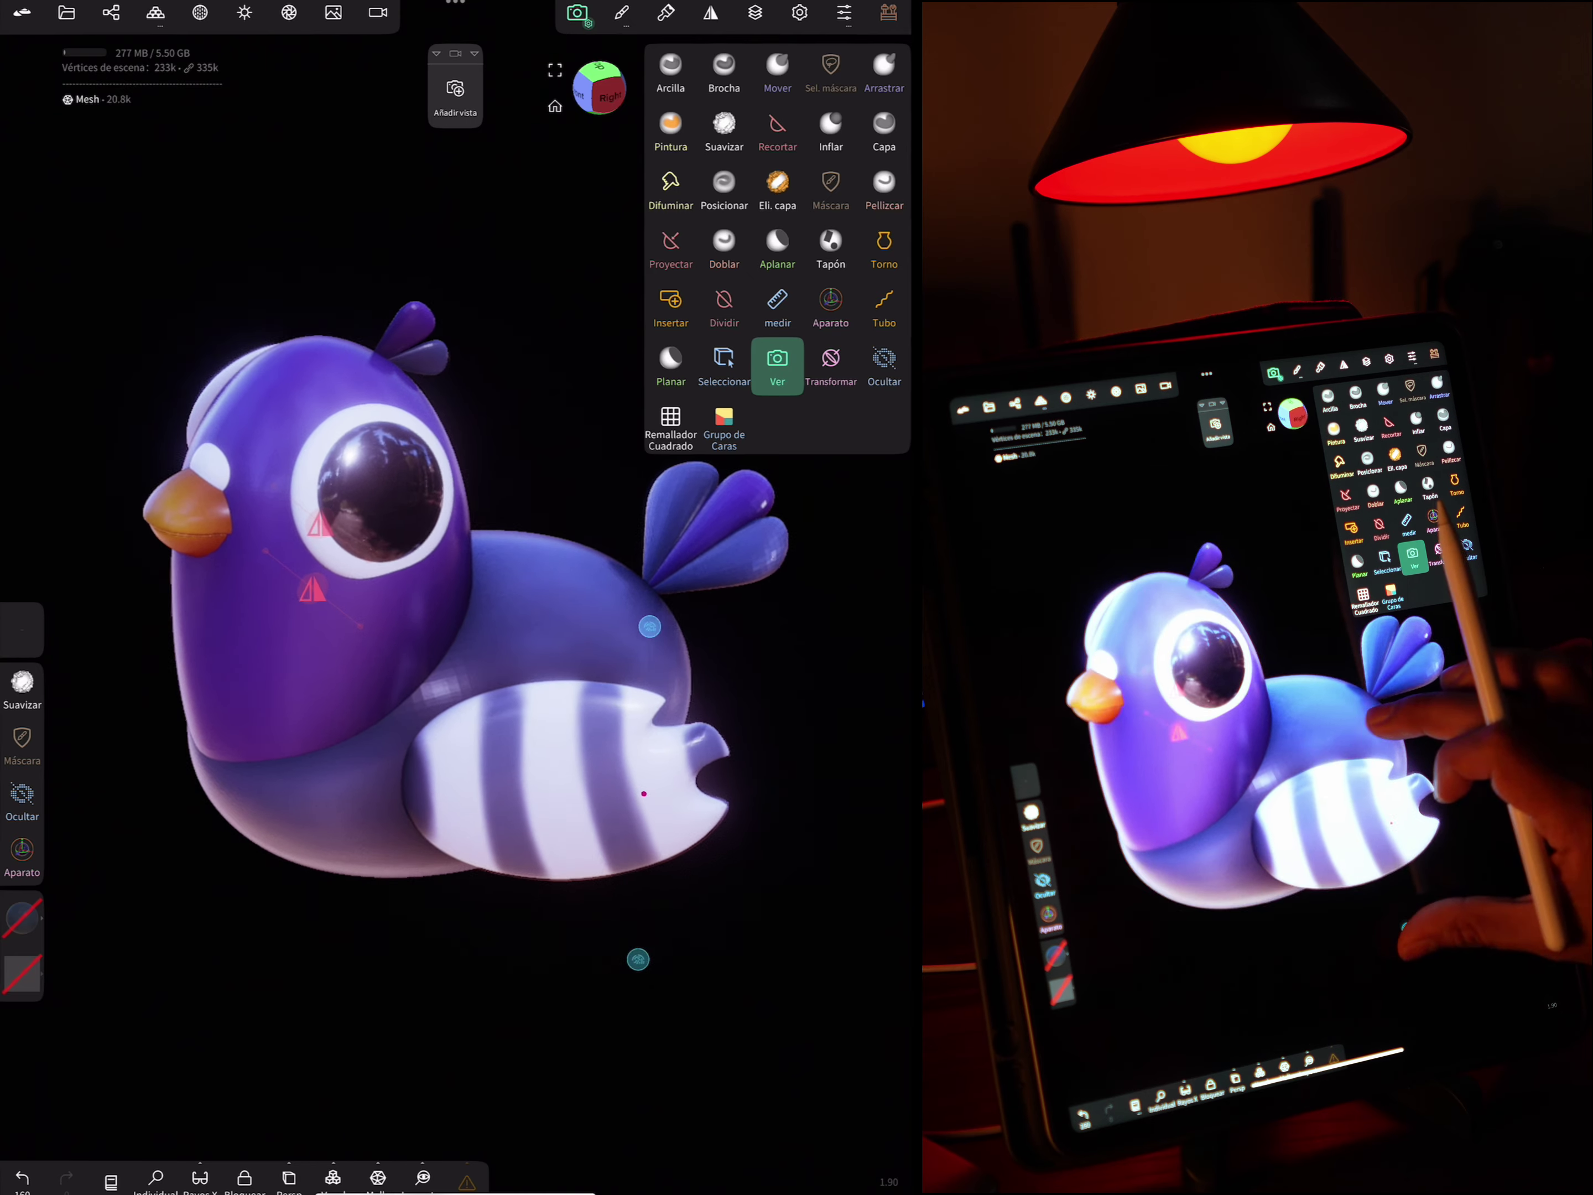
drag(539, 778, 650, 767)
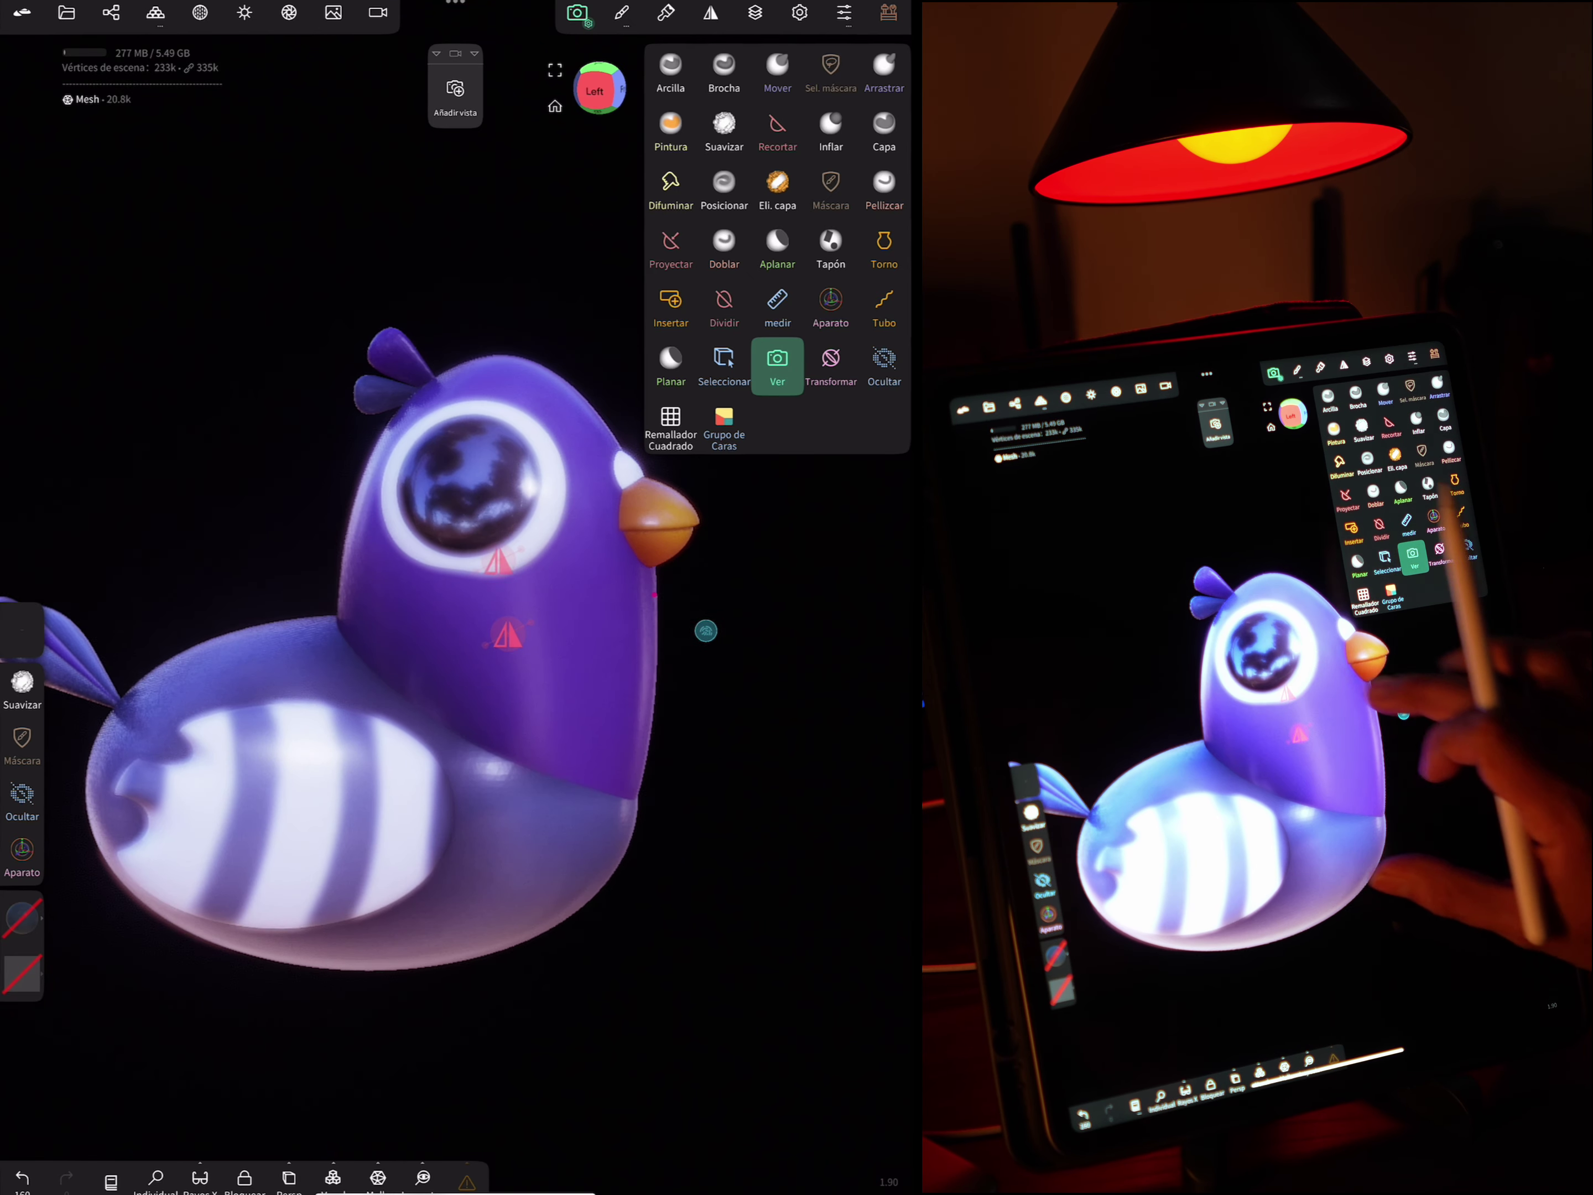
click(496, 495)
mouse_move(763, 583)
mouse_down()
mouse_move(692, 687)
mouse_move(676, 612)
mouse_move(814, 736)
mouse_move(701, 604)
mouse_move(752, 590)
mouse_move(652, 797)
mouse_up()
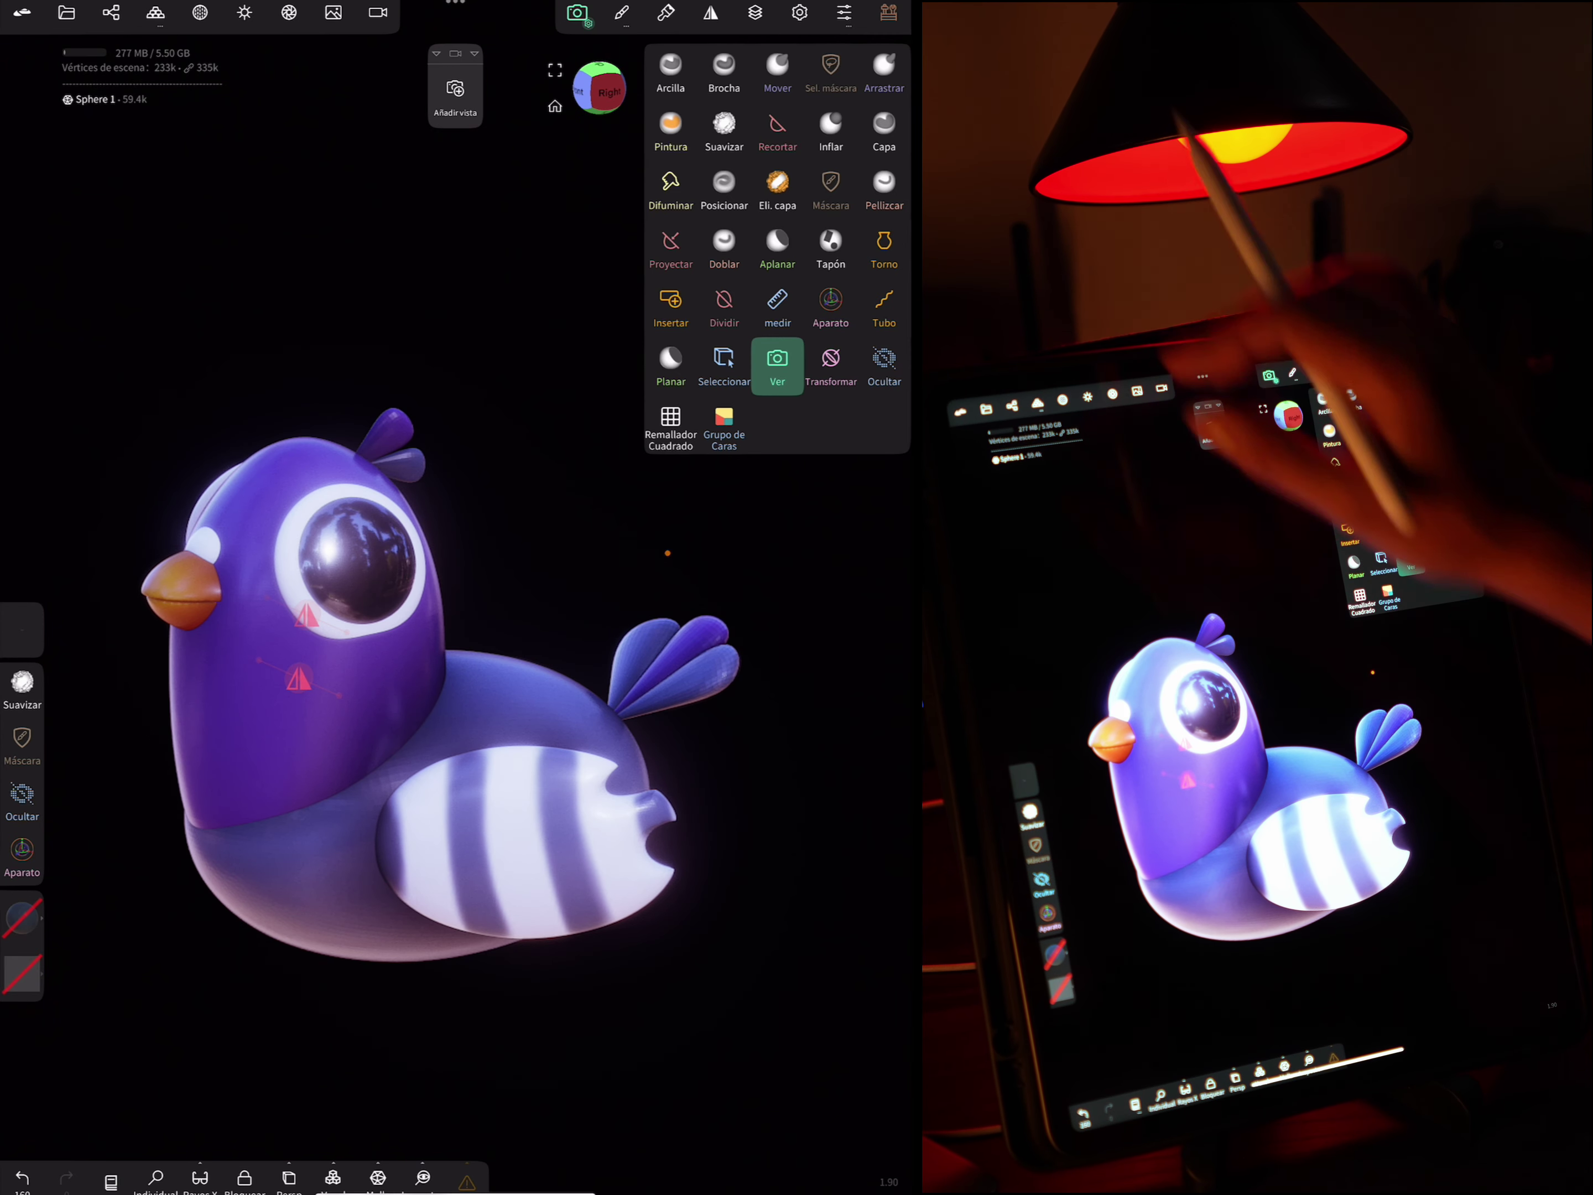
scroll(651, 683, up, 2)
scroll(712, 760, up, 2)
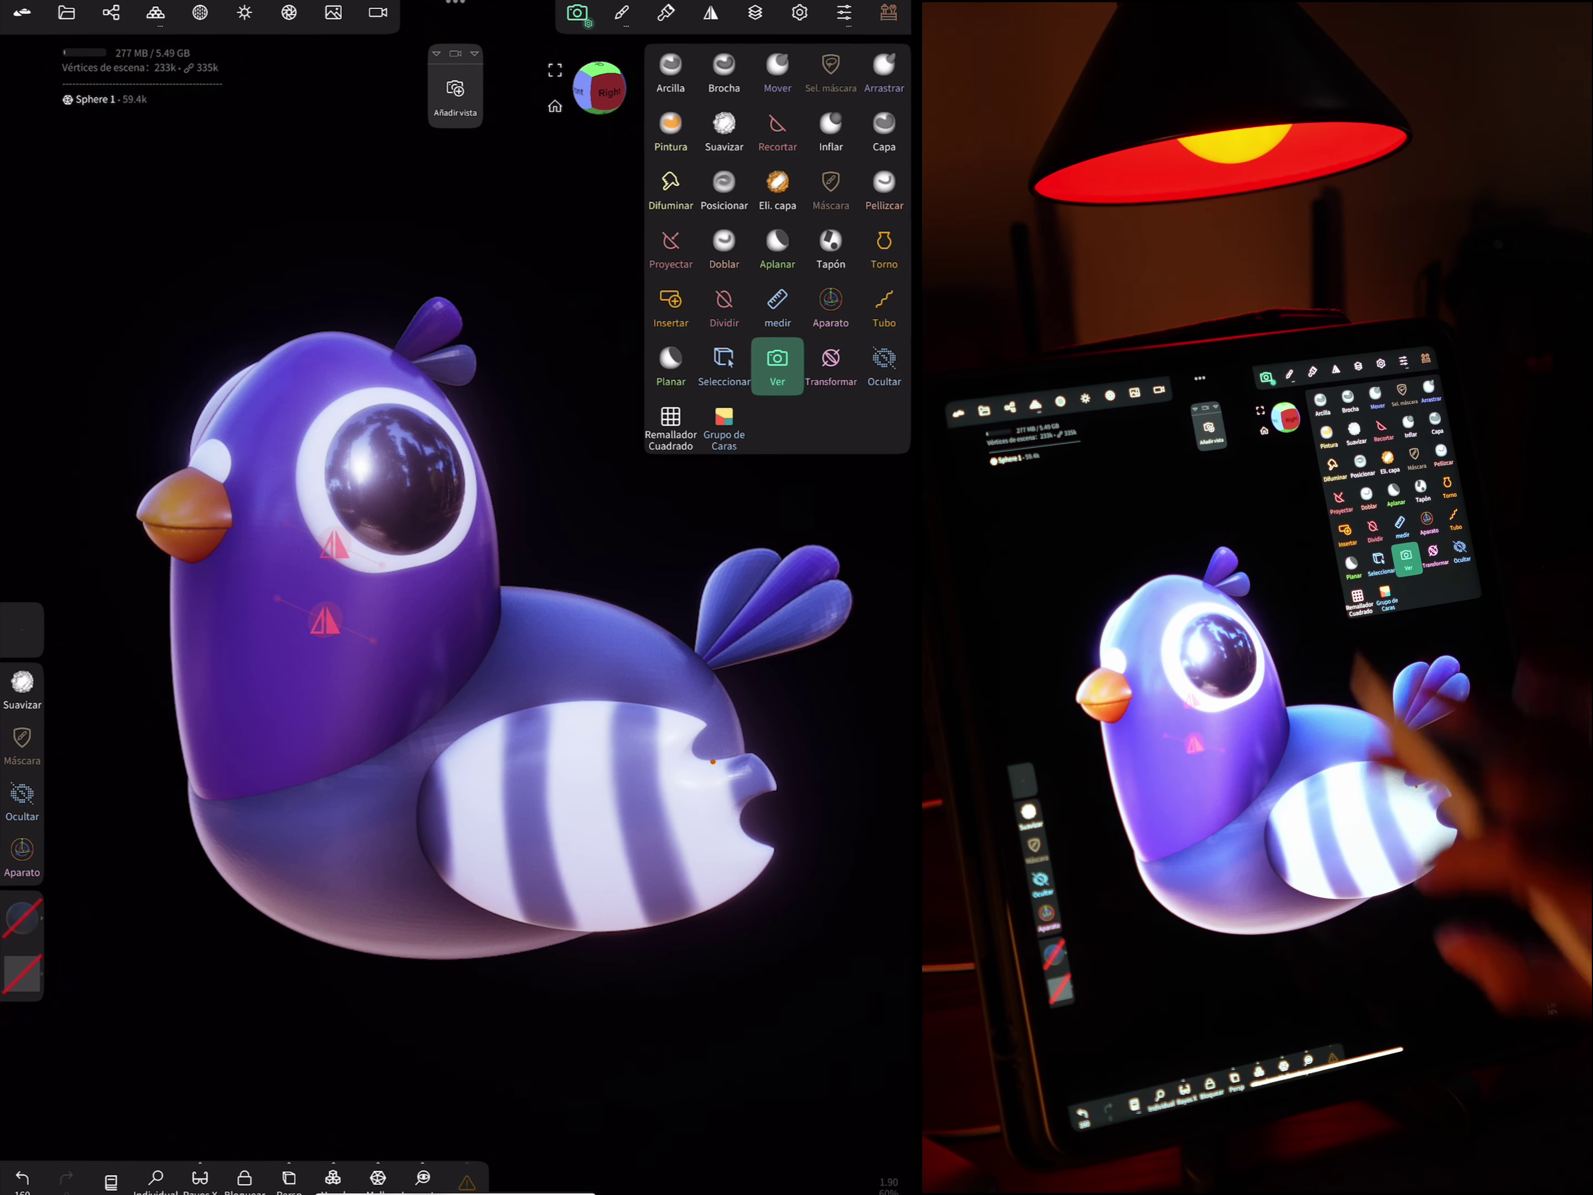